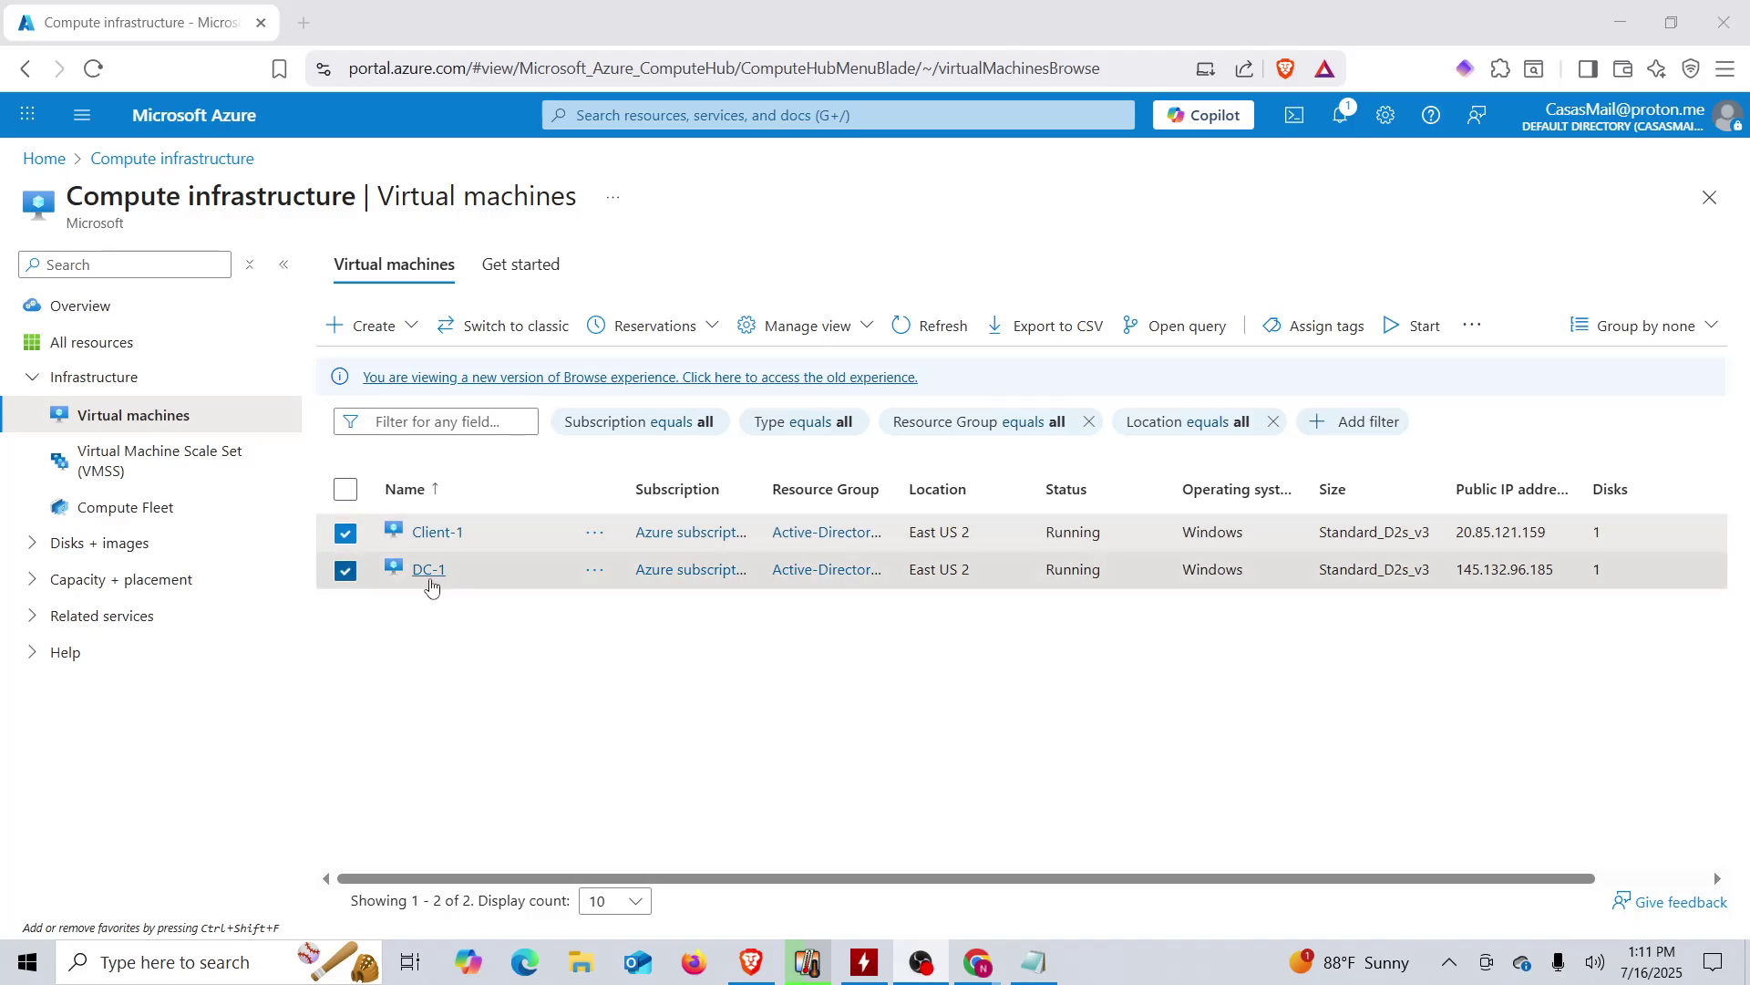
- Launch Remote Desktop Connection and connect to DC-1 at 145.132.96.185
left_click(191, 962)
type("re")
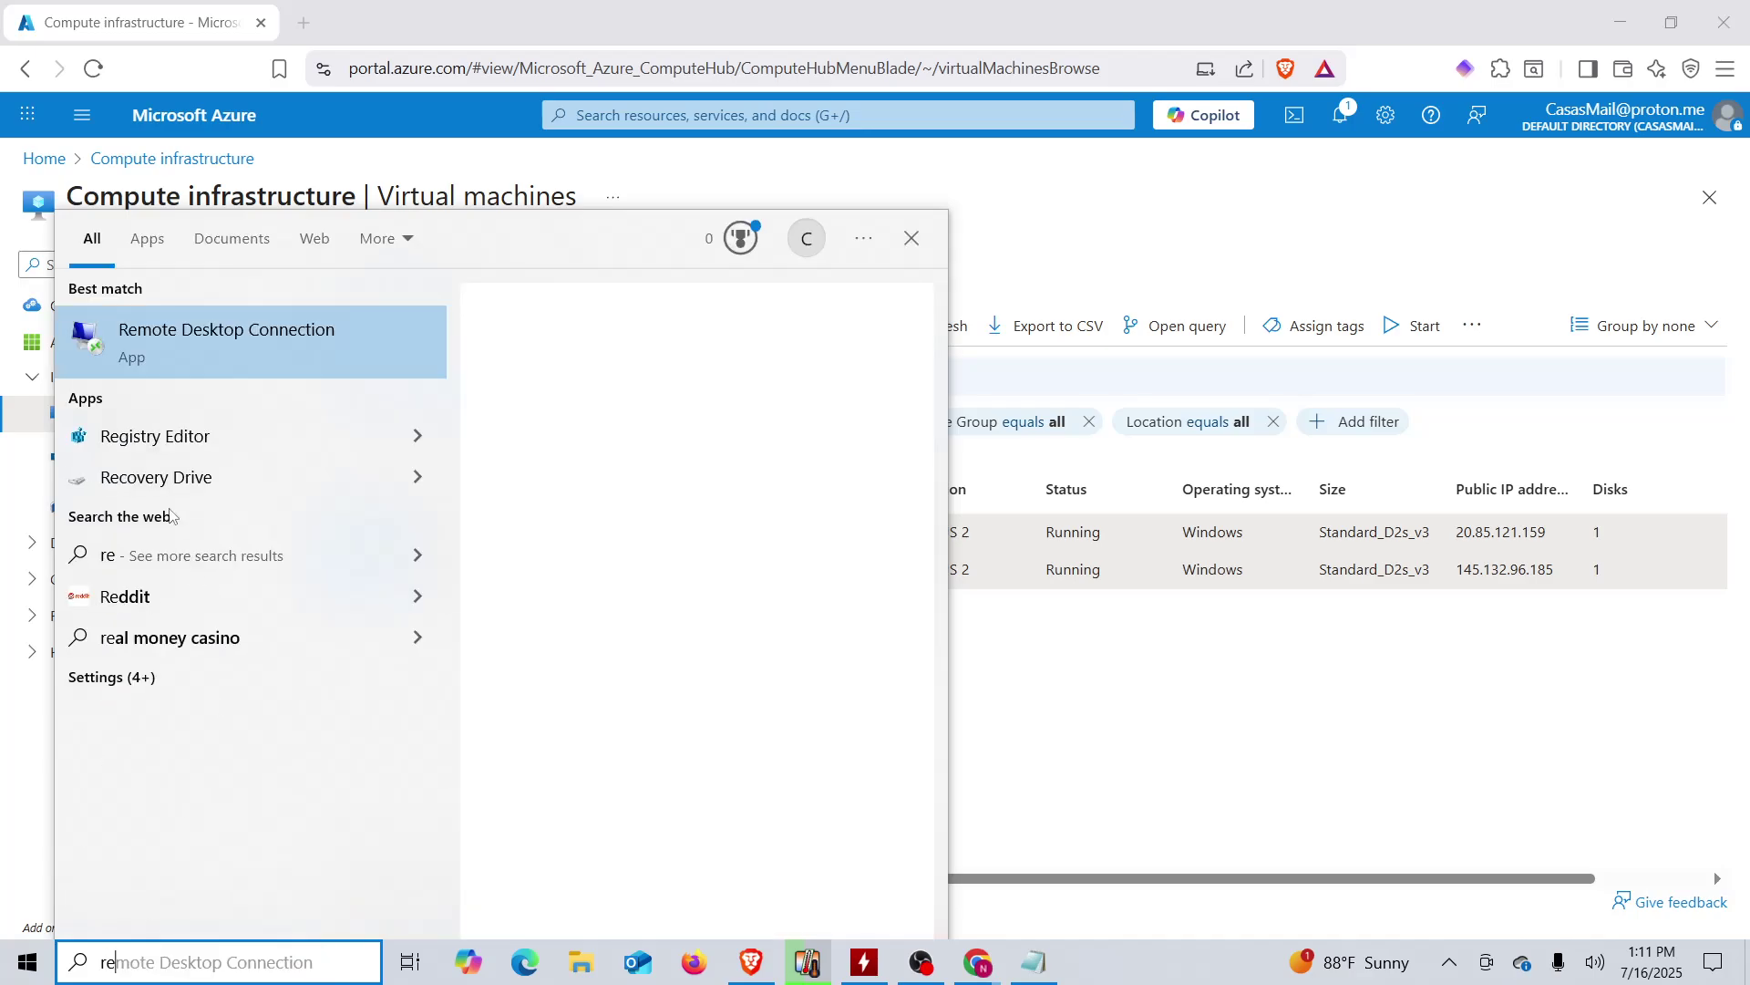
left_click(133, 338)
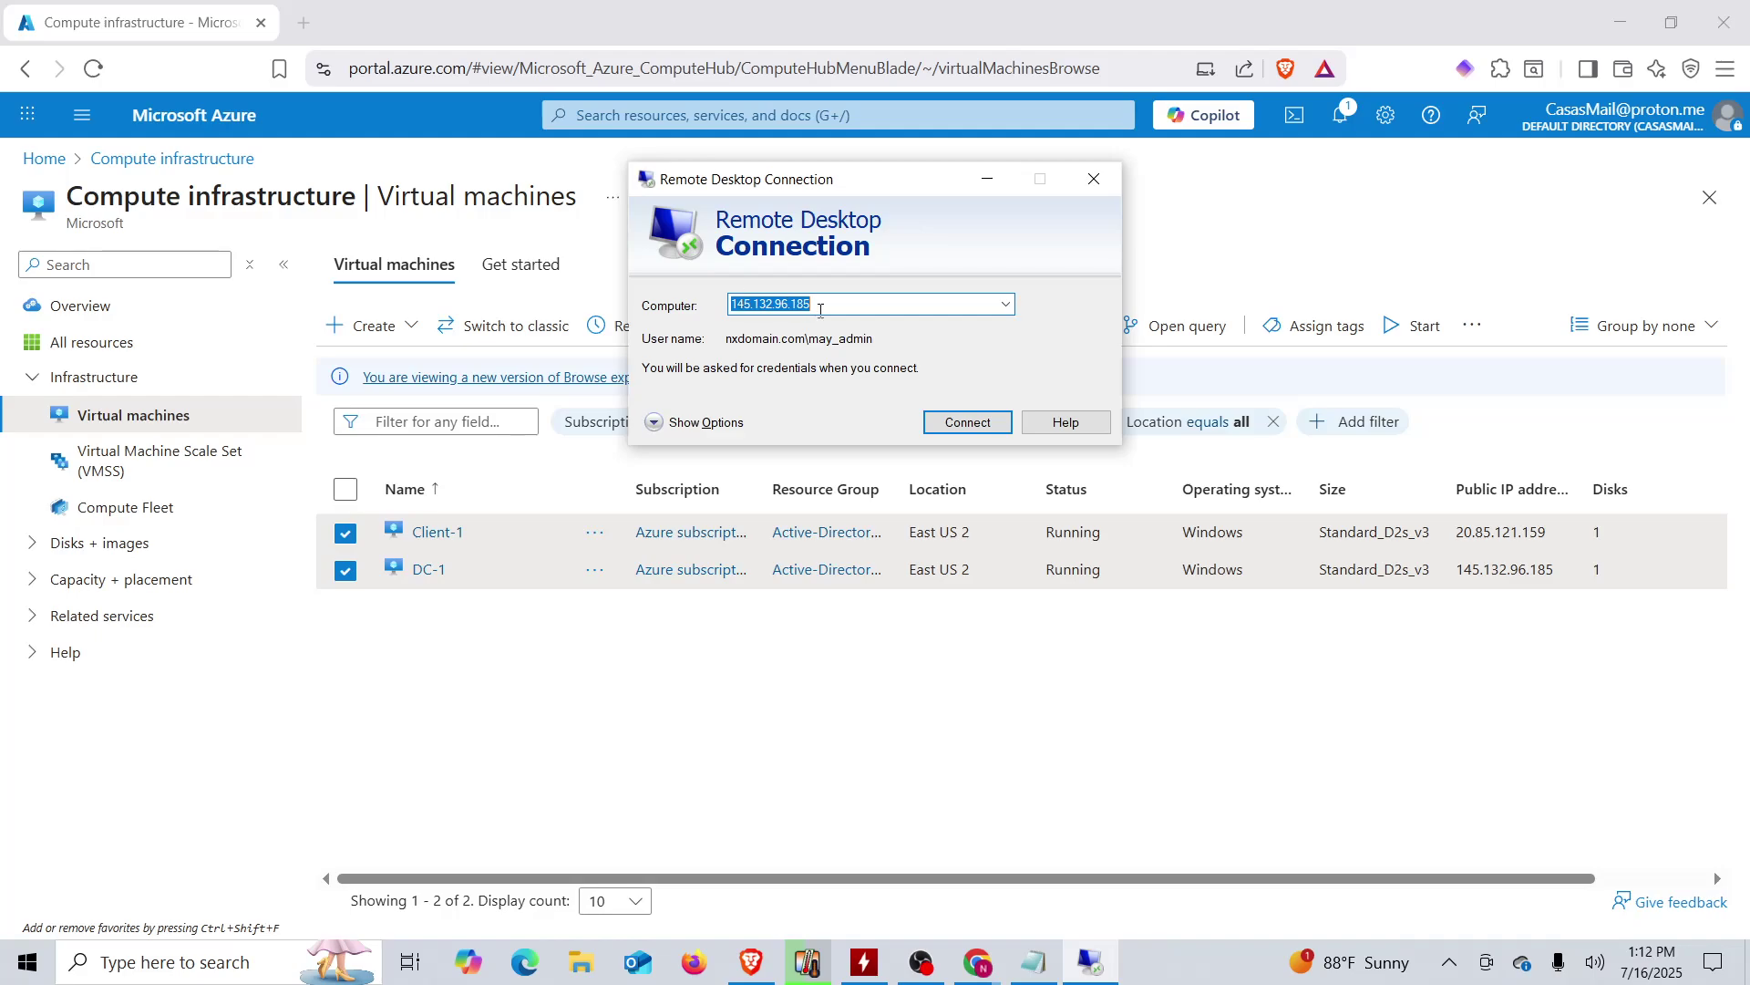
left_click(993, 427)
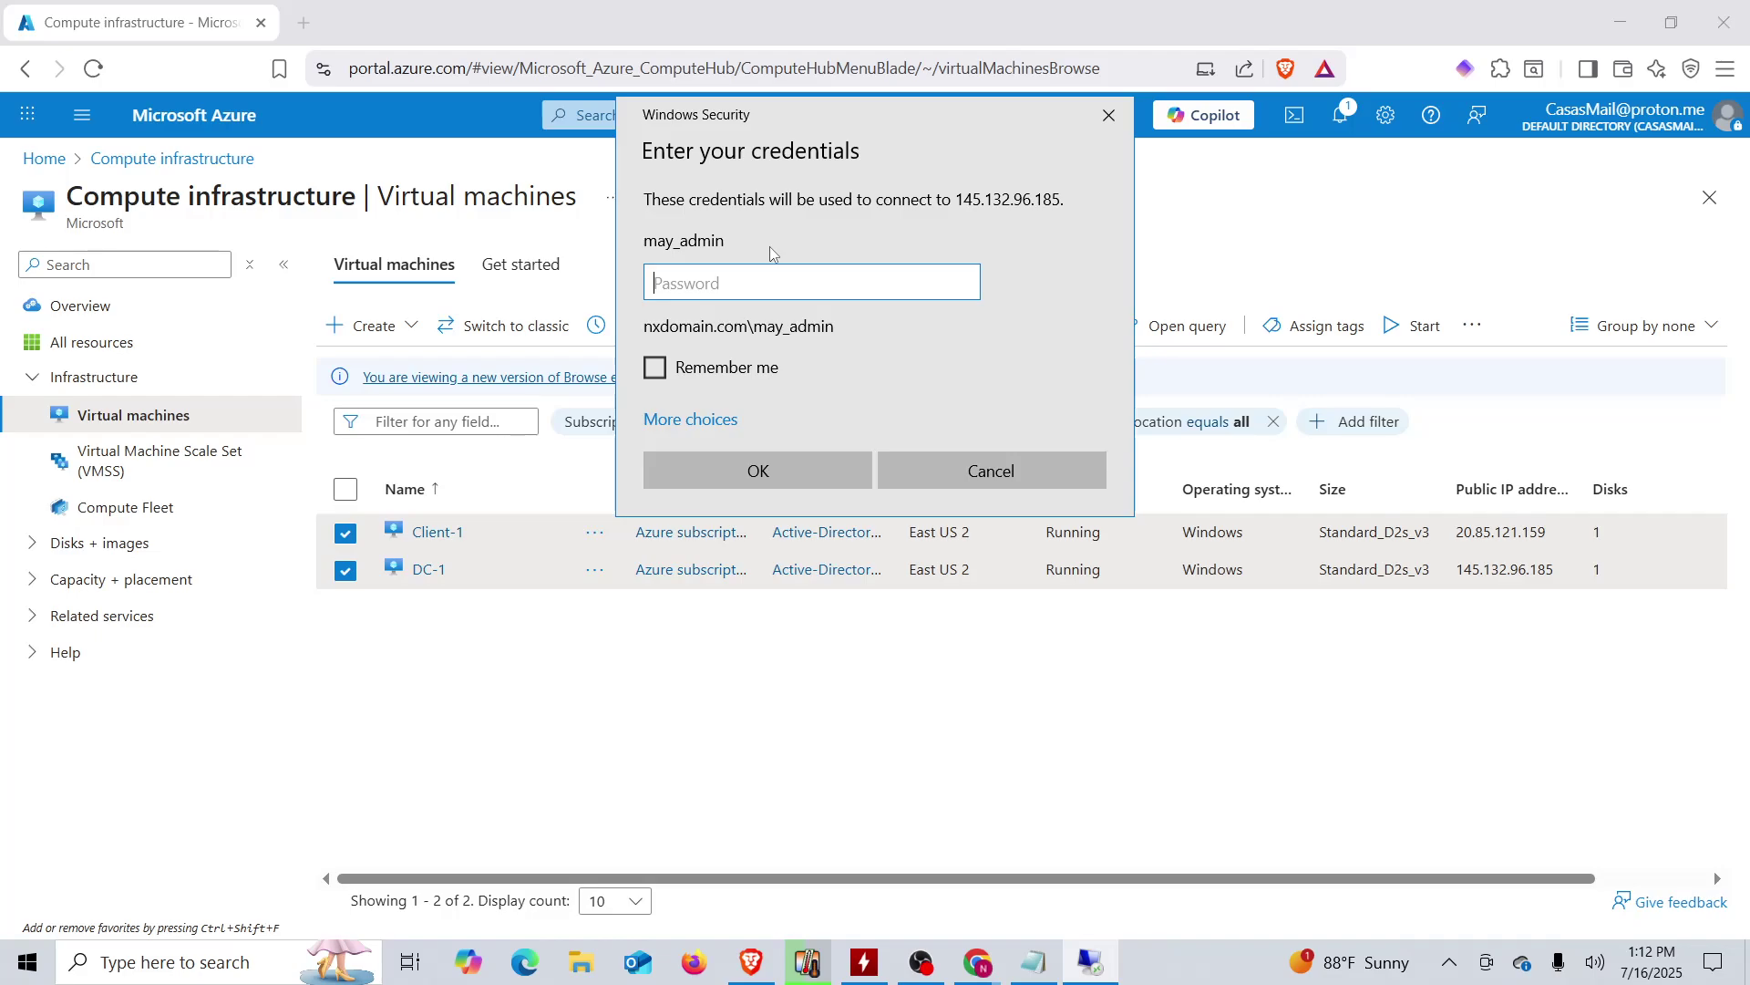
- Sign in with the domain admin password copied from the AD login notes and accept the server certificate
left_click(1036, 969)
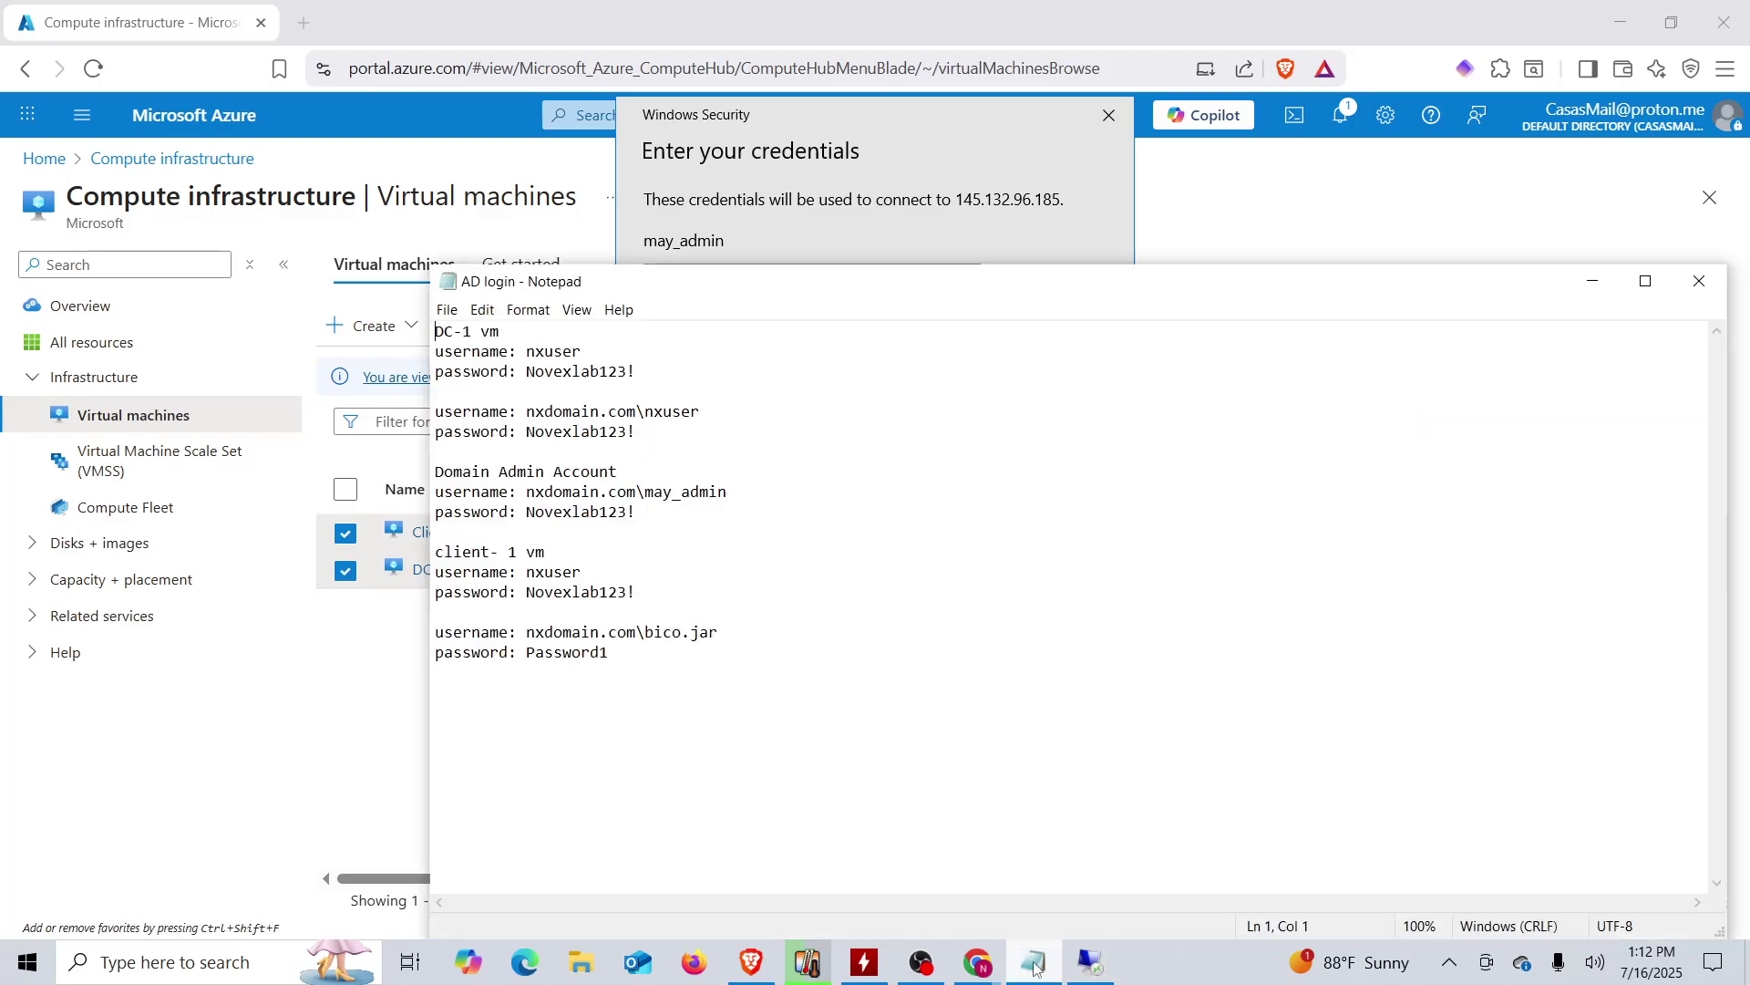
double_click(565, 513)
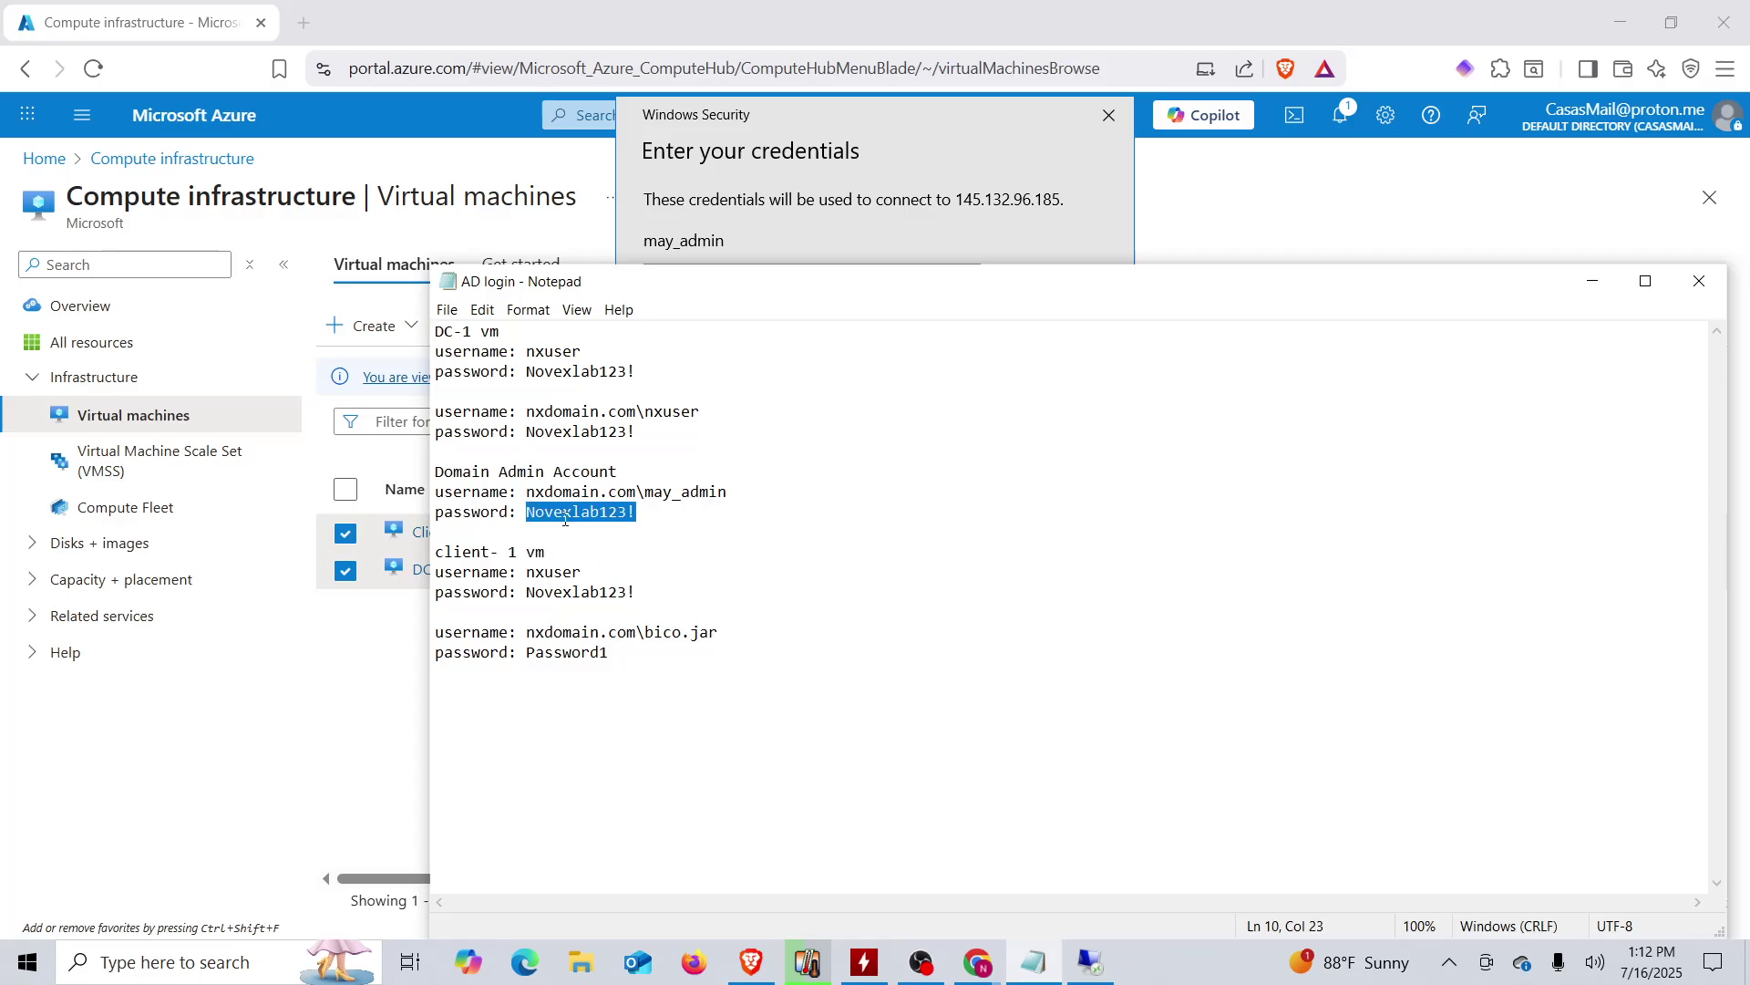
left_click(726, 244)
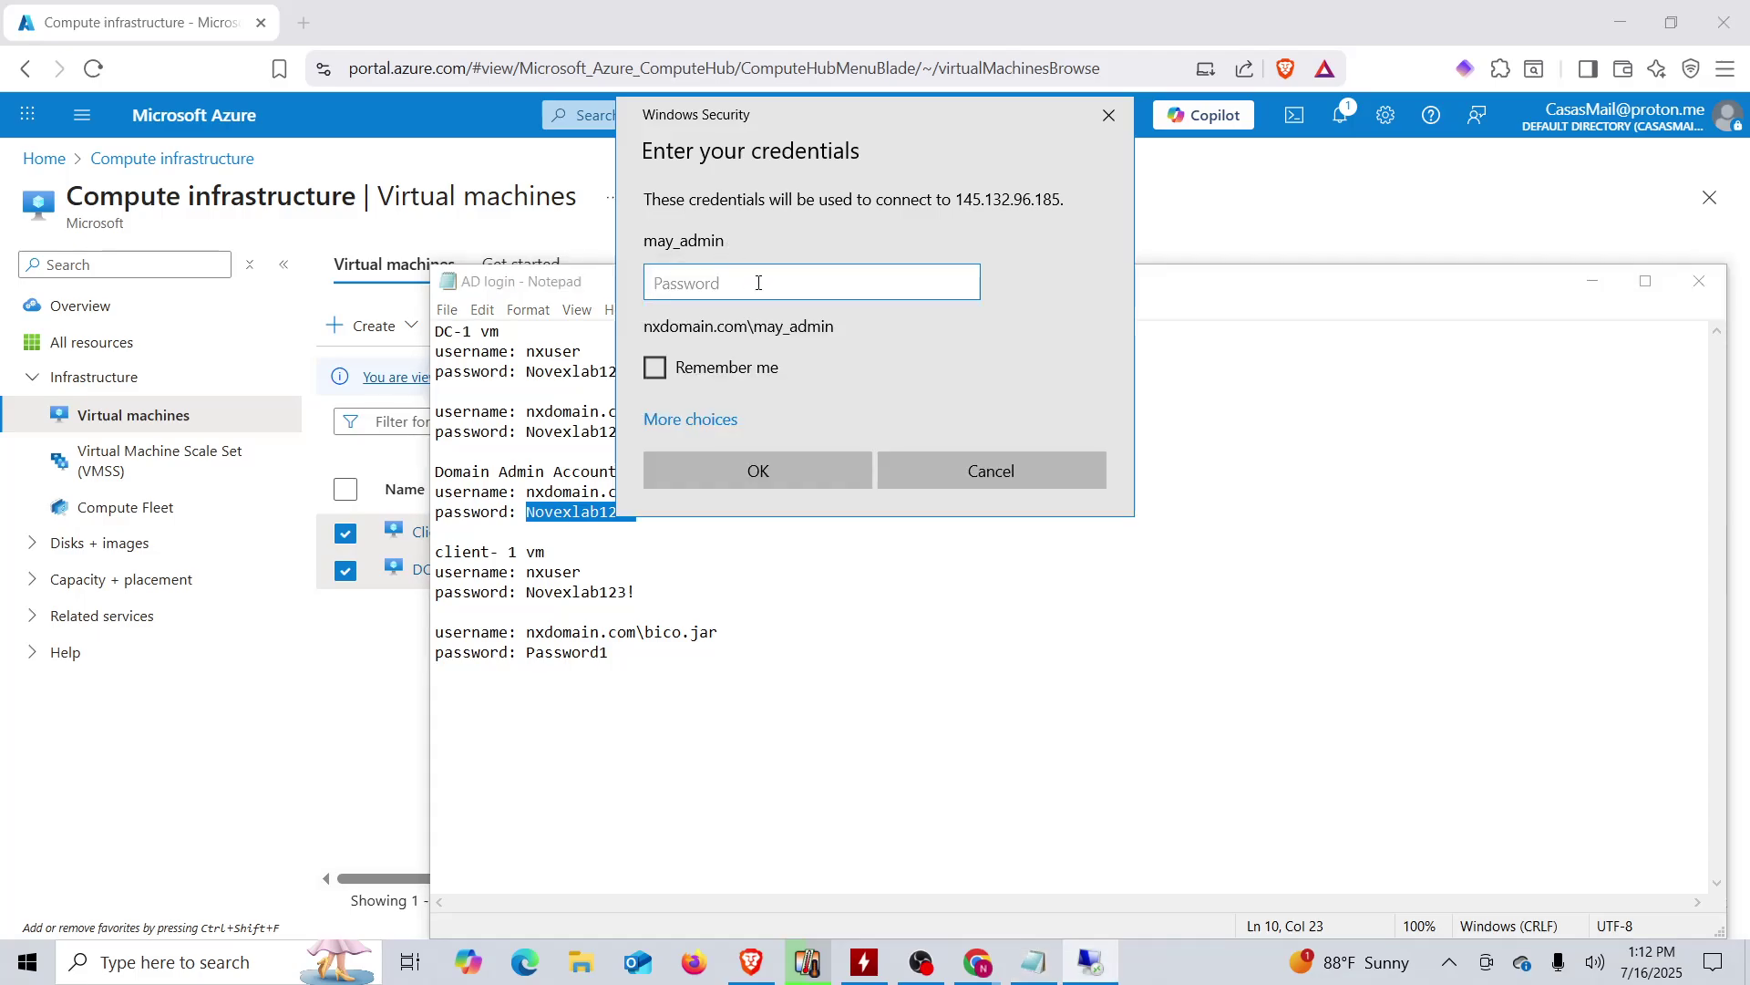
key("ctrl+v")
left_click(790, 463)
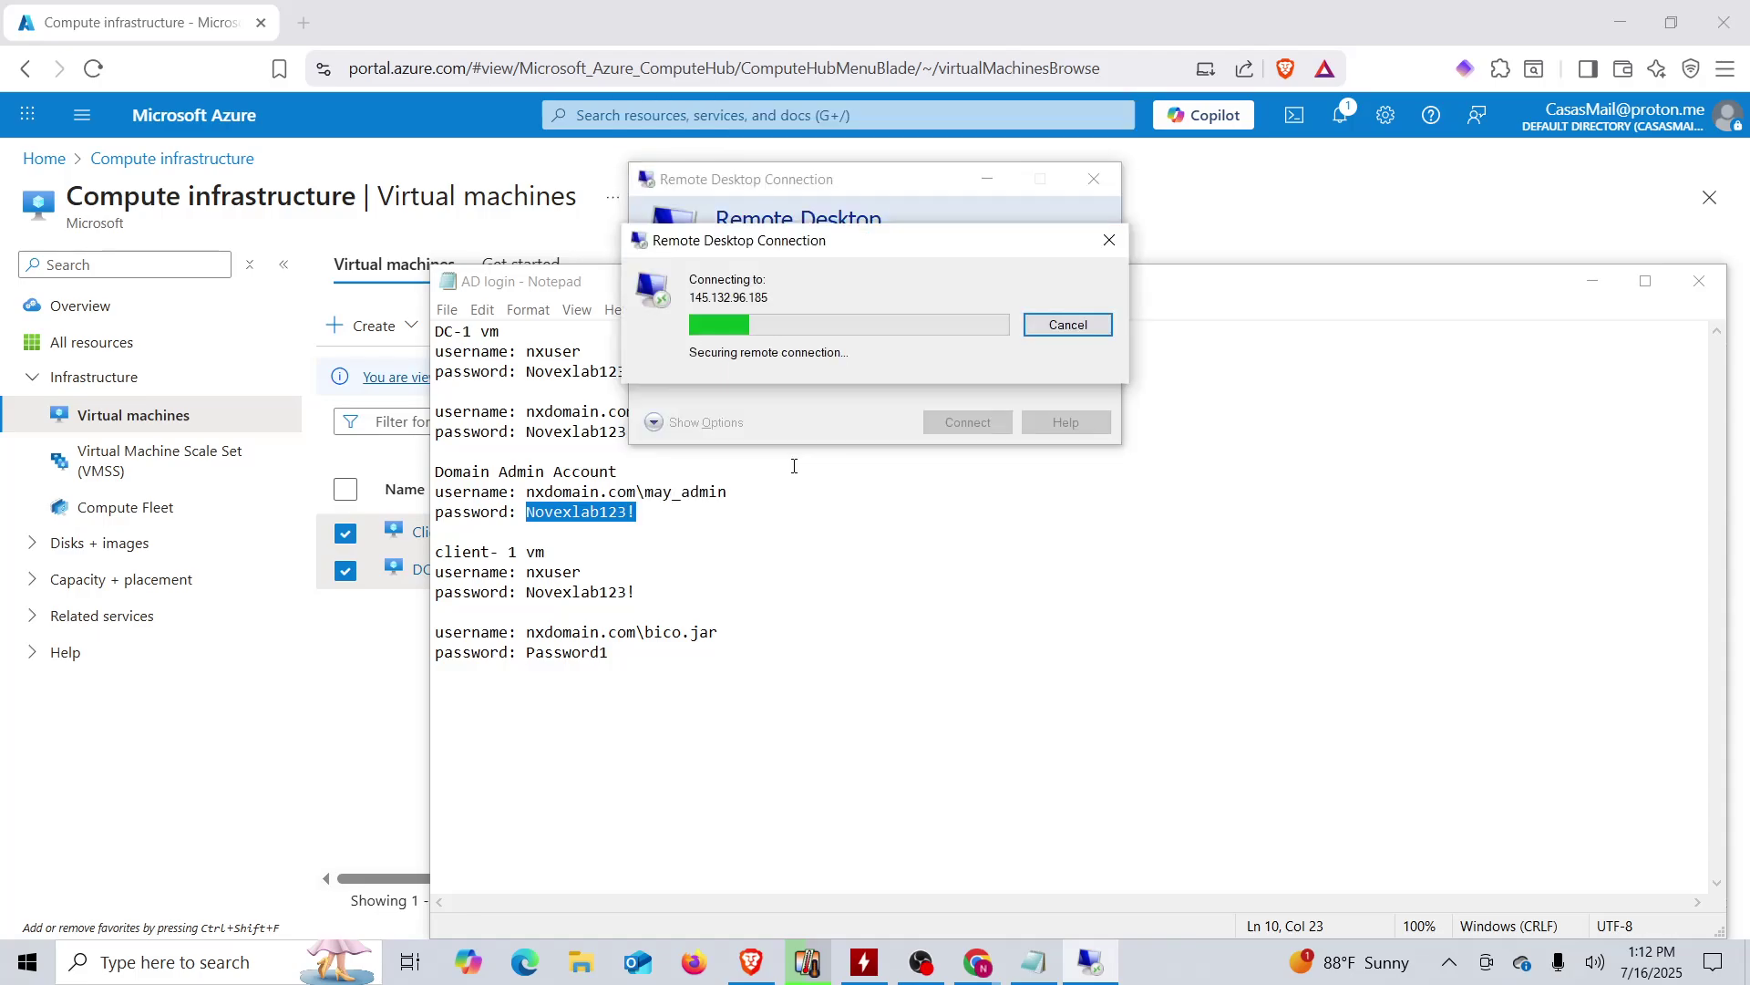
left_click(953, 500)
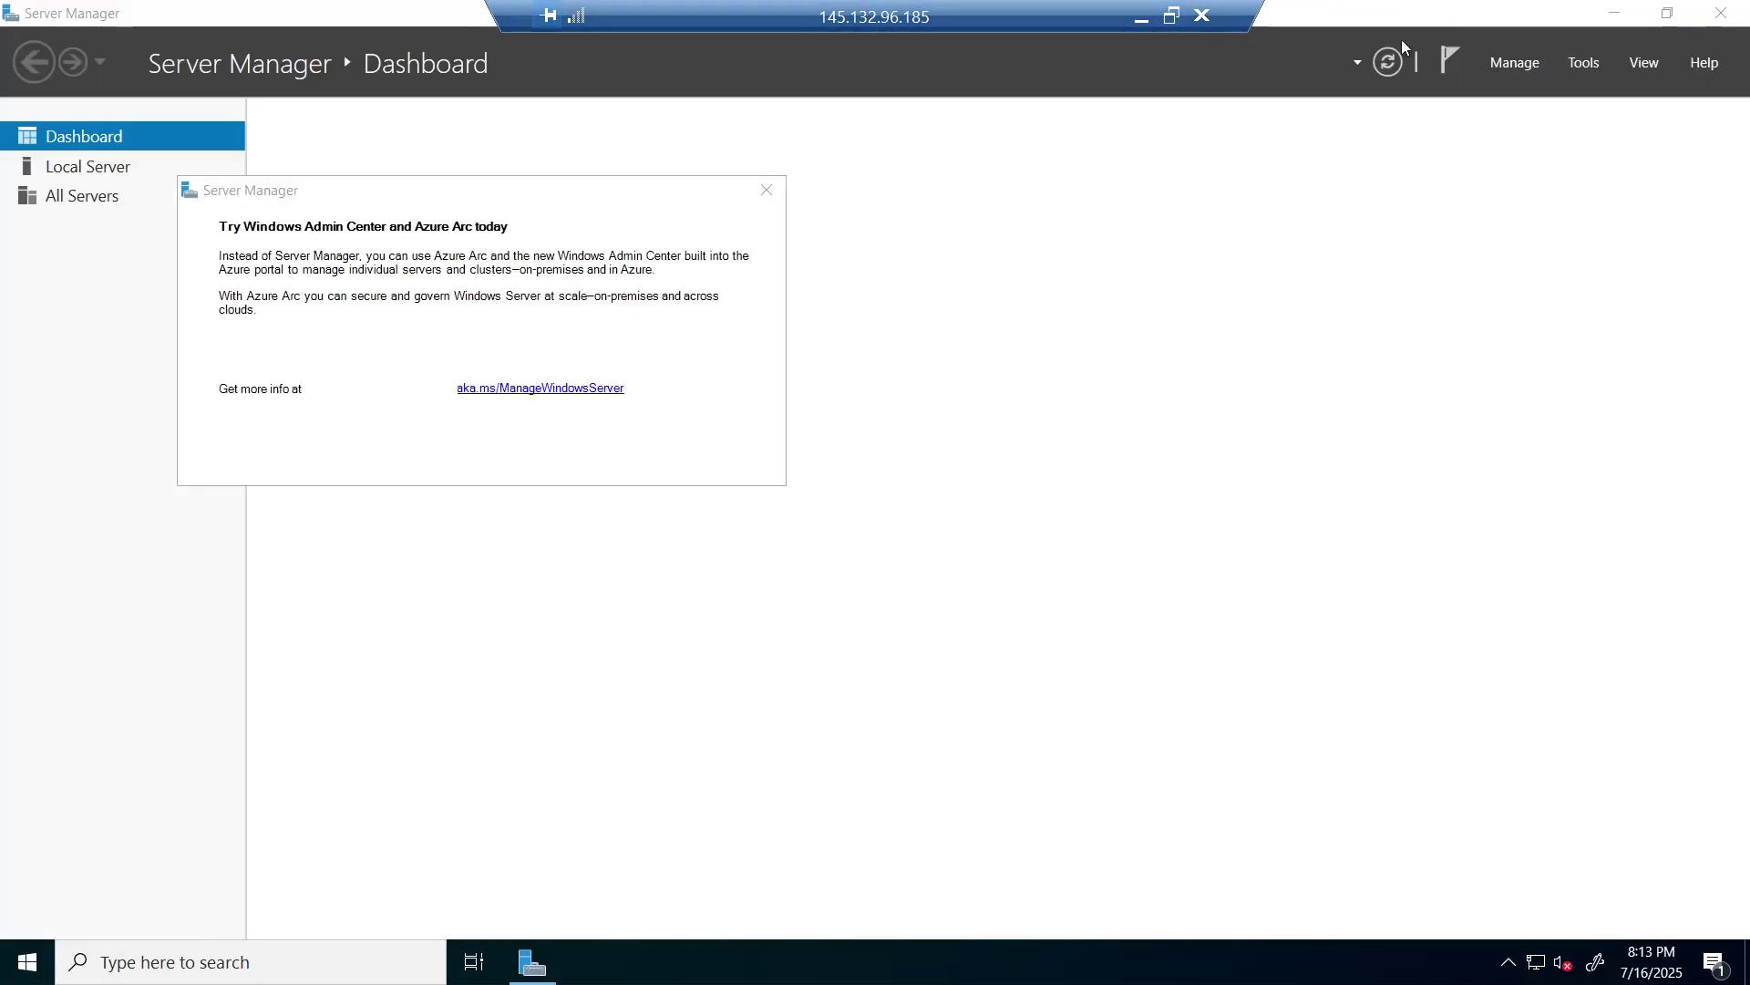
- Dismiss the Admin Center popup, close Server Manager, and launch ADUC from Windows Administrative Tools
left_click(769, 192)
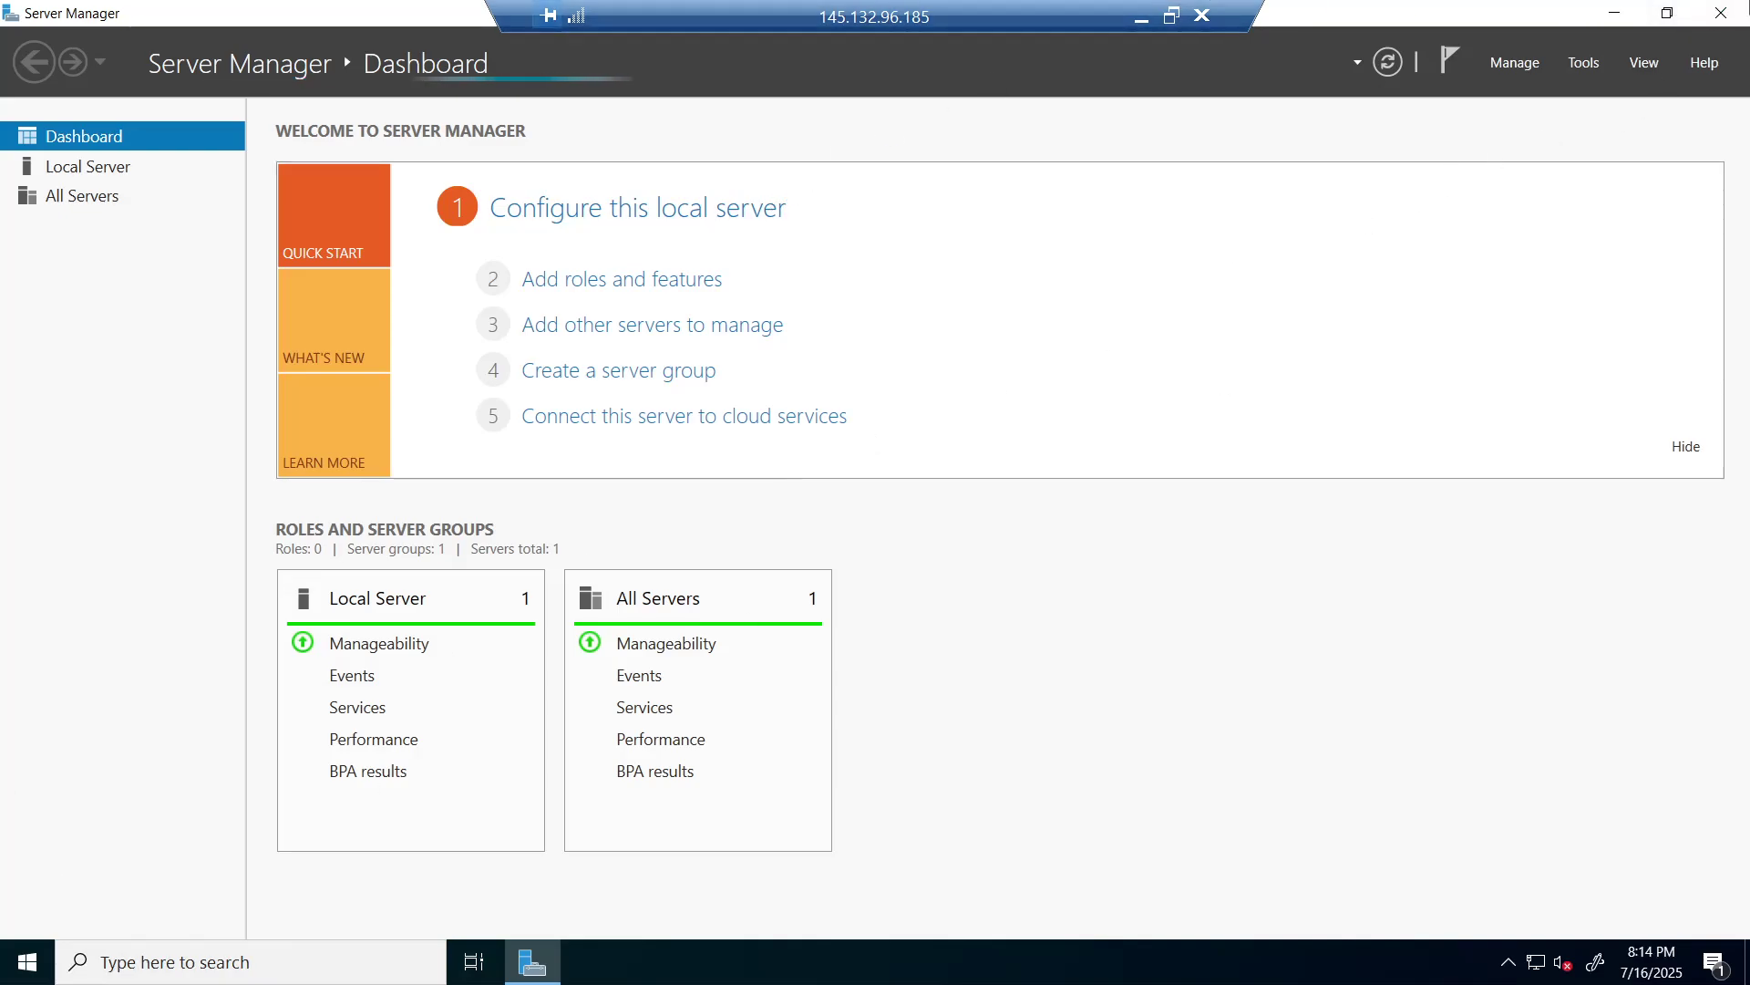
left_click(1719, 20)
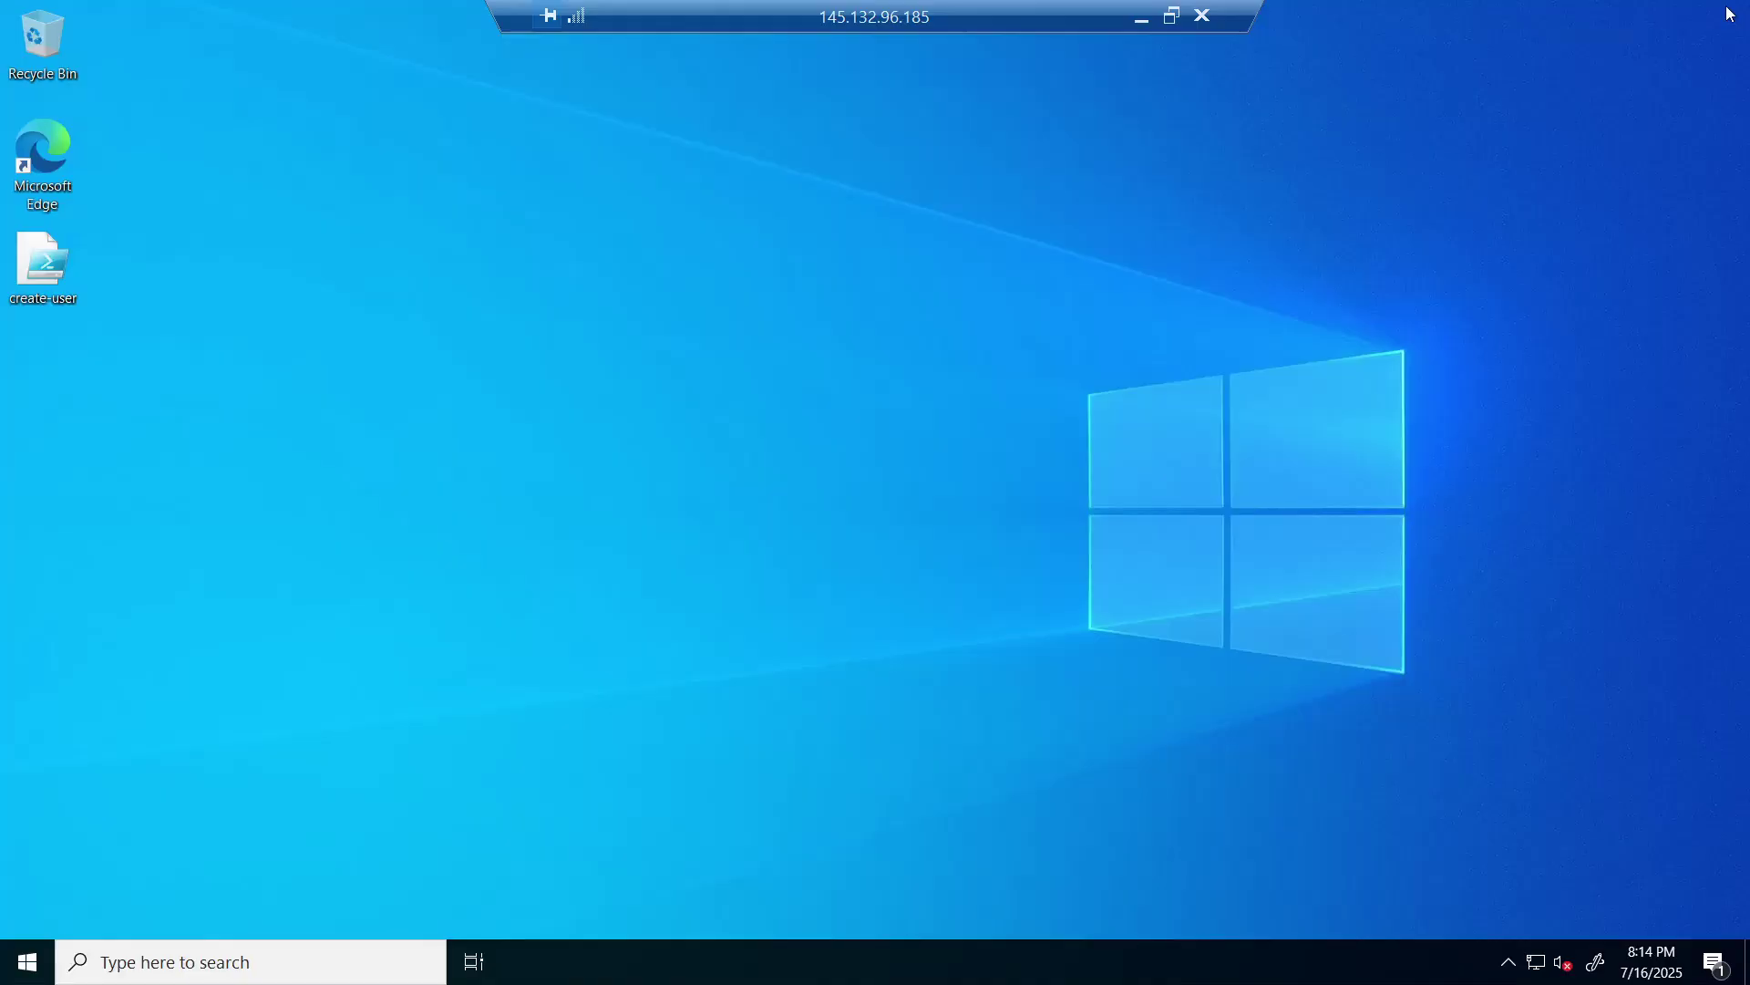
left_click(41, 976)
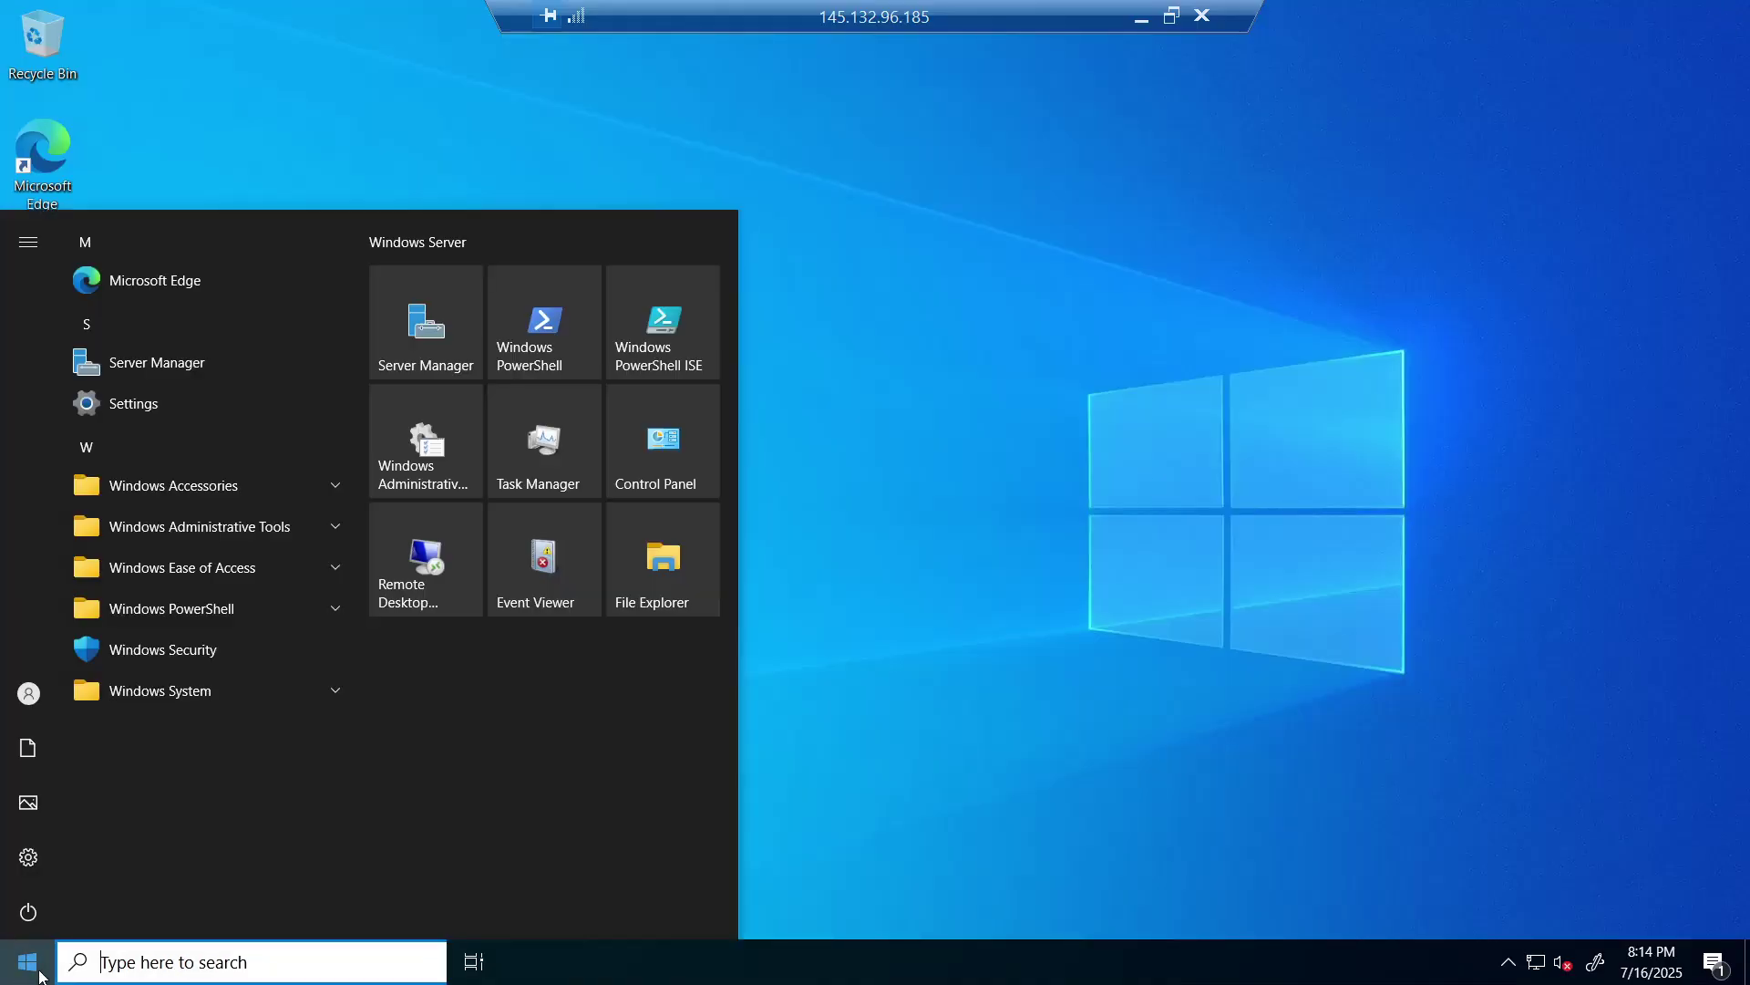
left_click(338, 532)
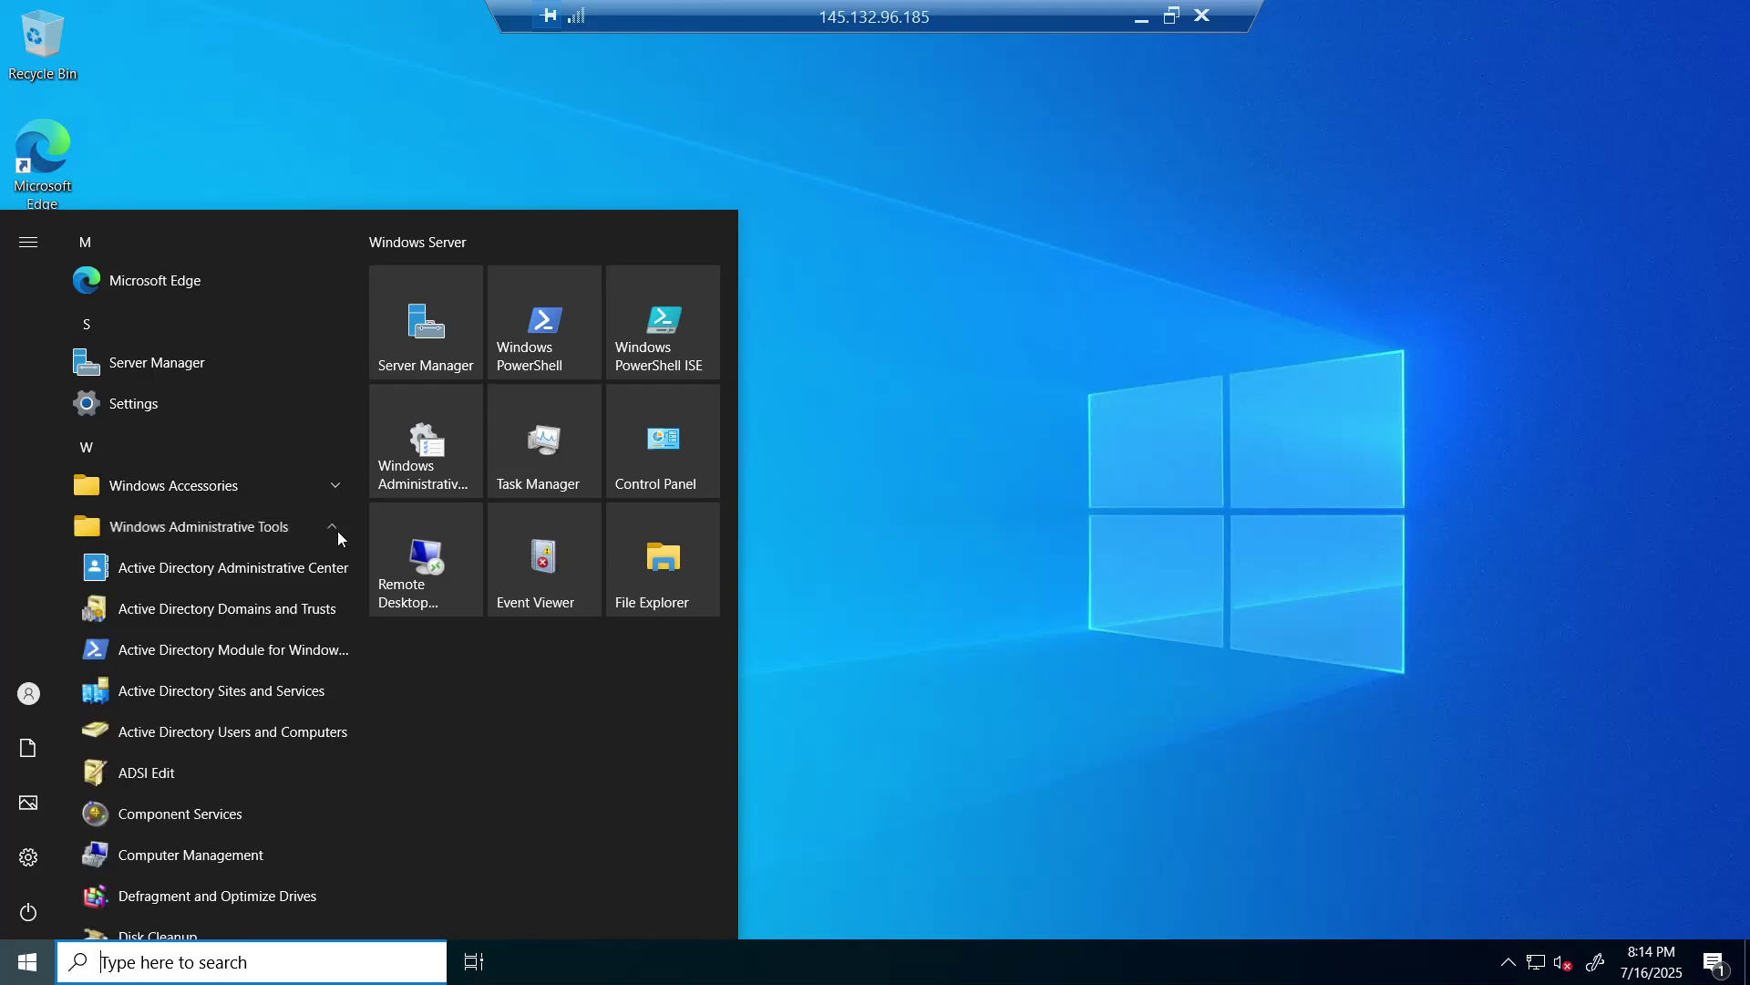
left_click(284, 738)
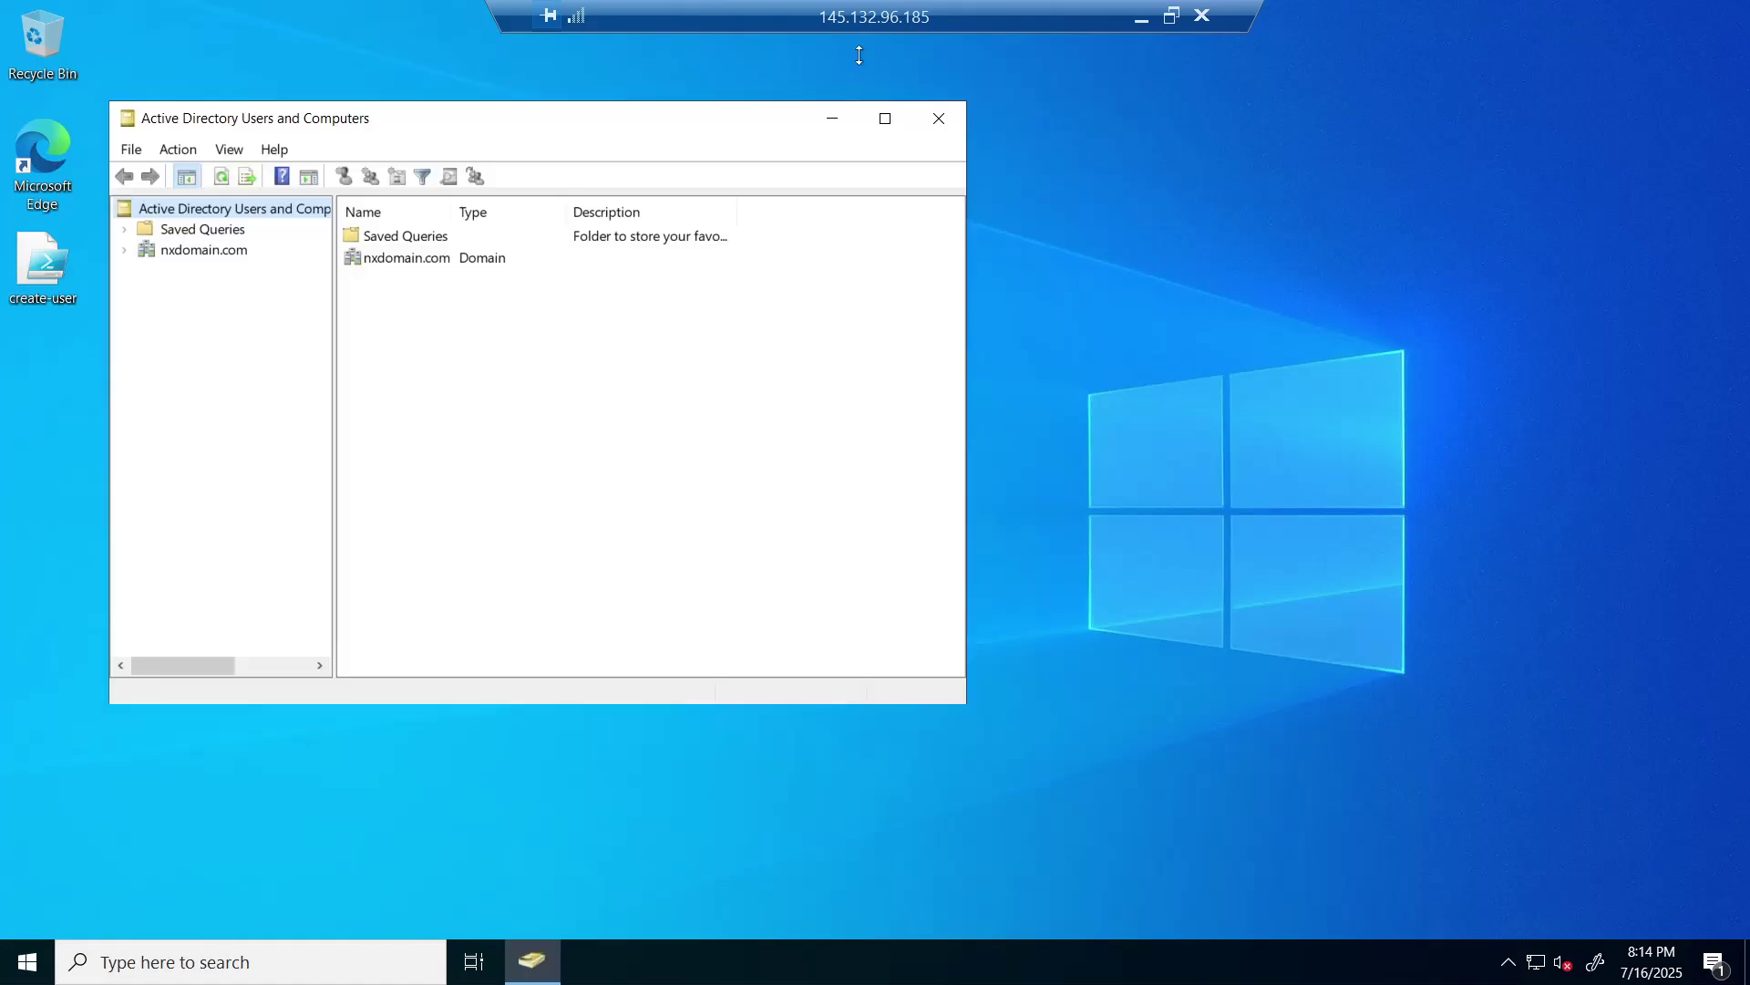
- Maximize ADUC, expand nxdomain.com, scroll through the _EMPLOYEES users, then minimize the remote session
left_click(885, 131)
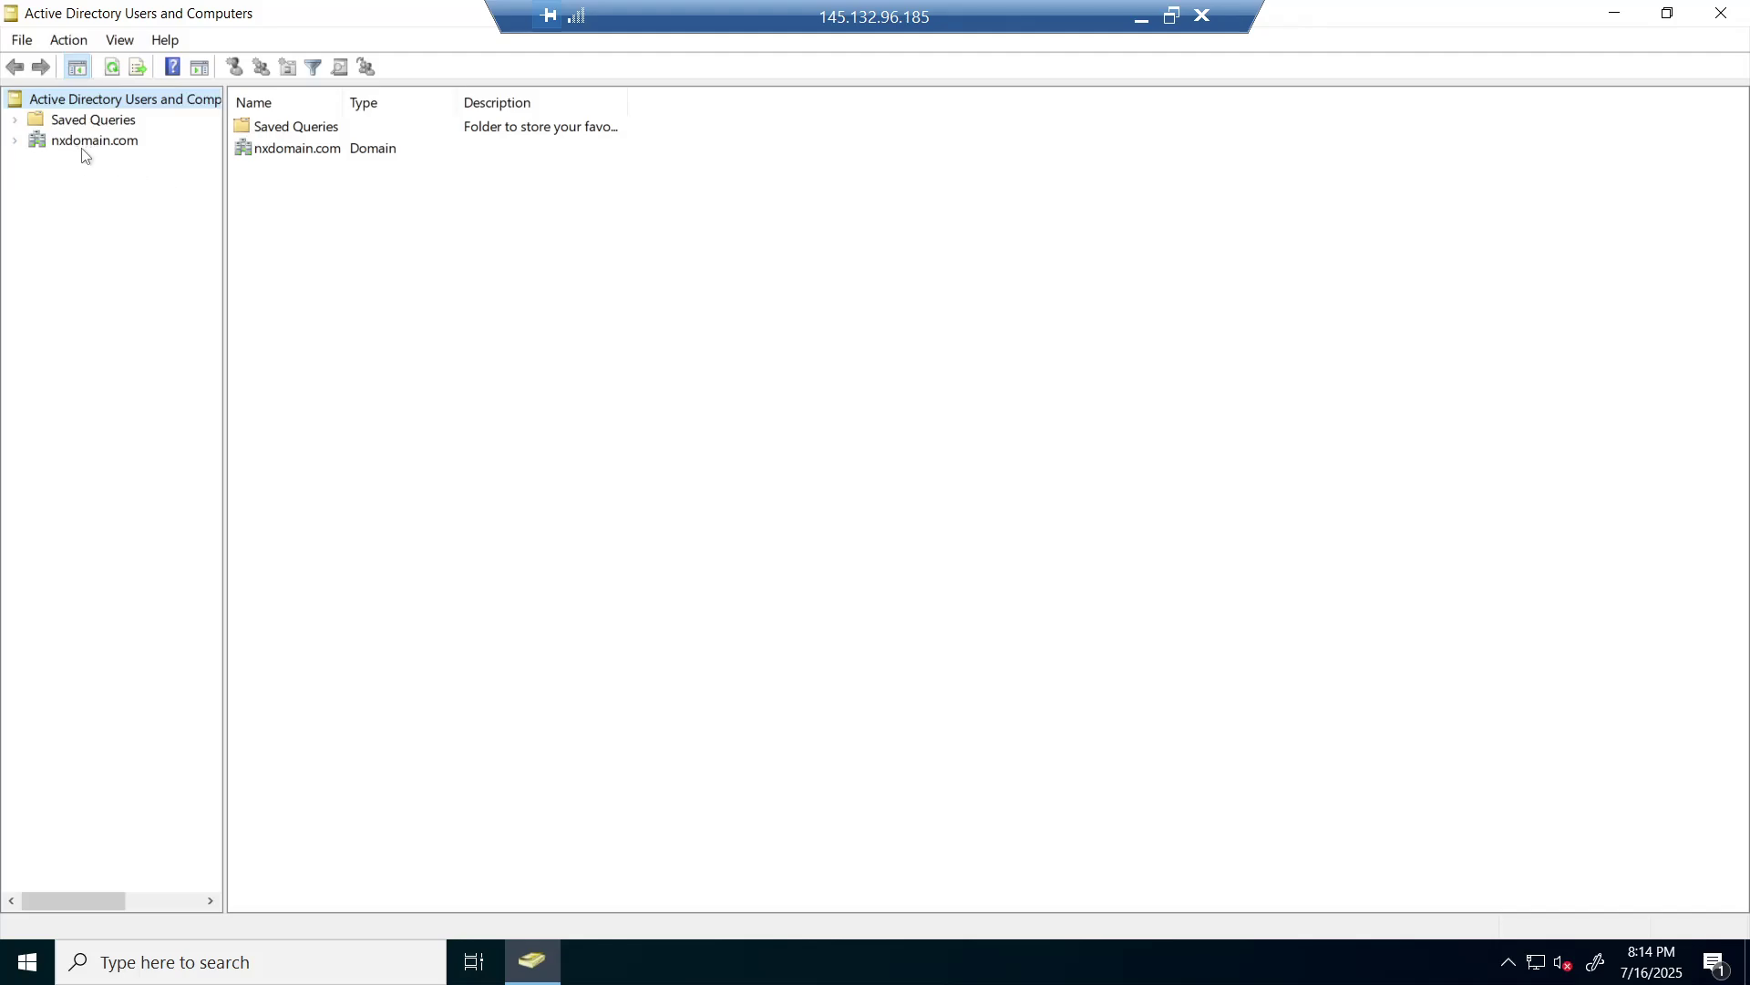
left_click(15, 141)
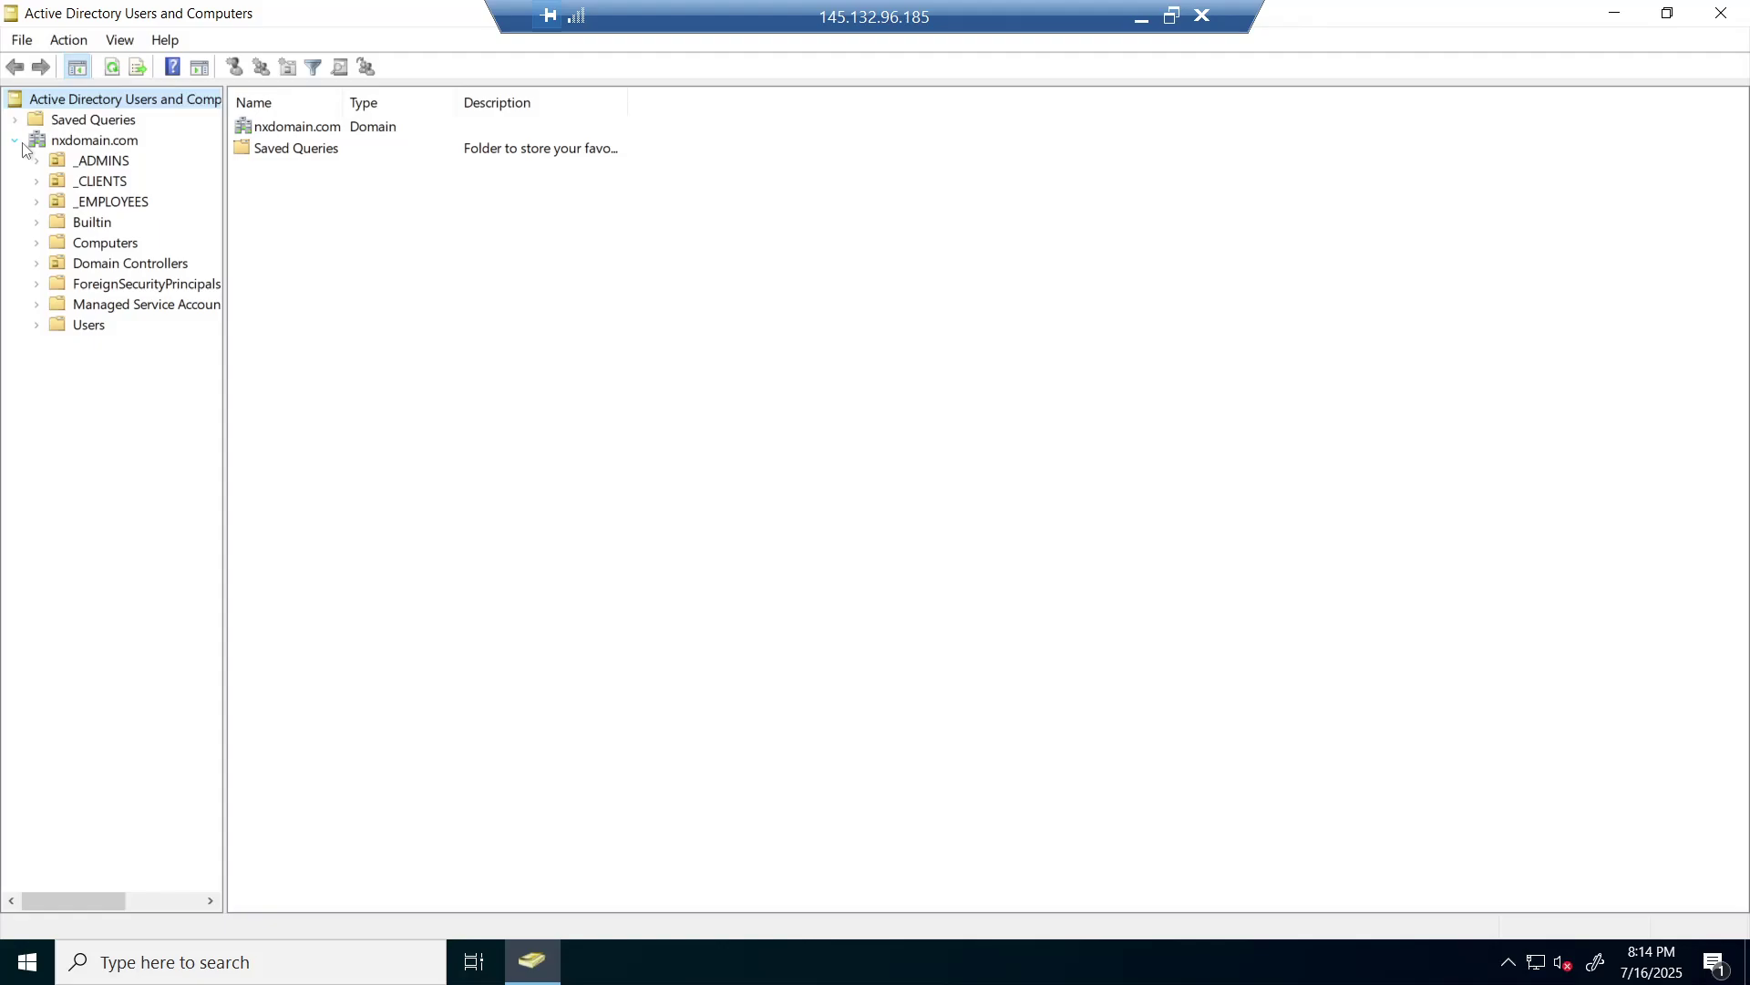
left_click(92, 204)
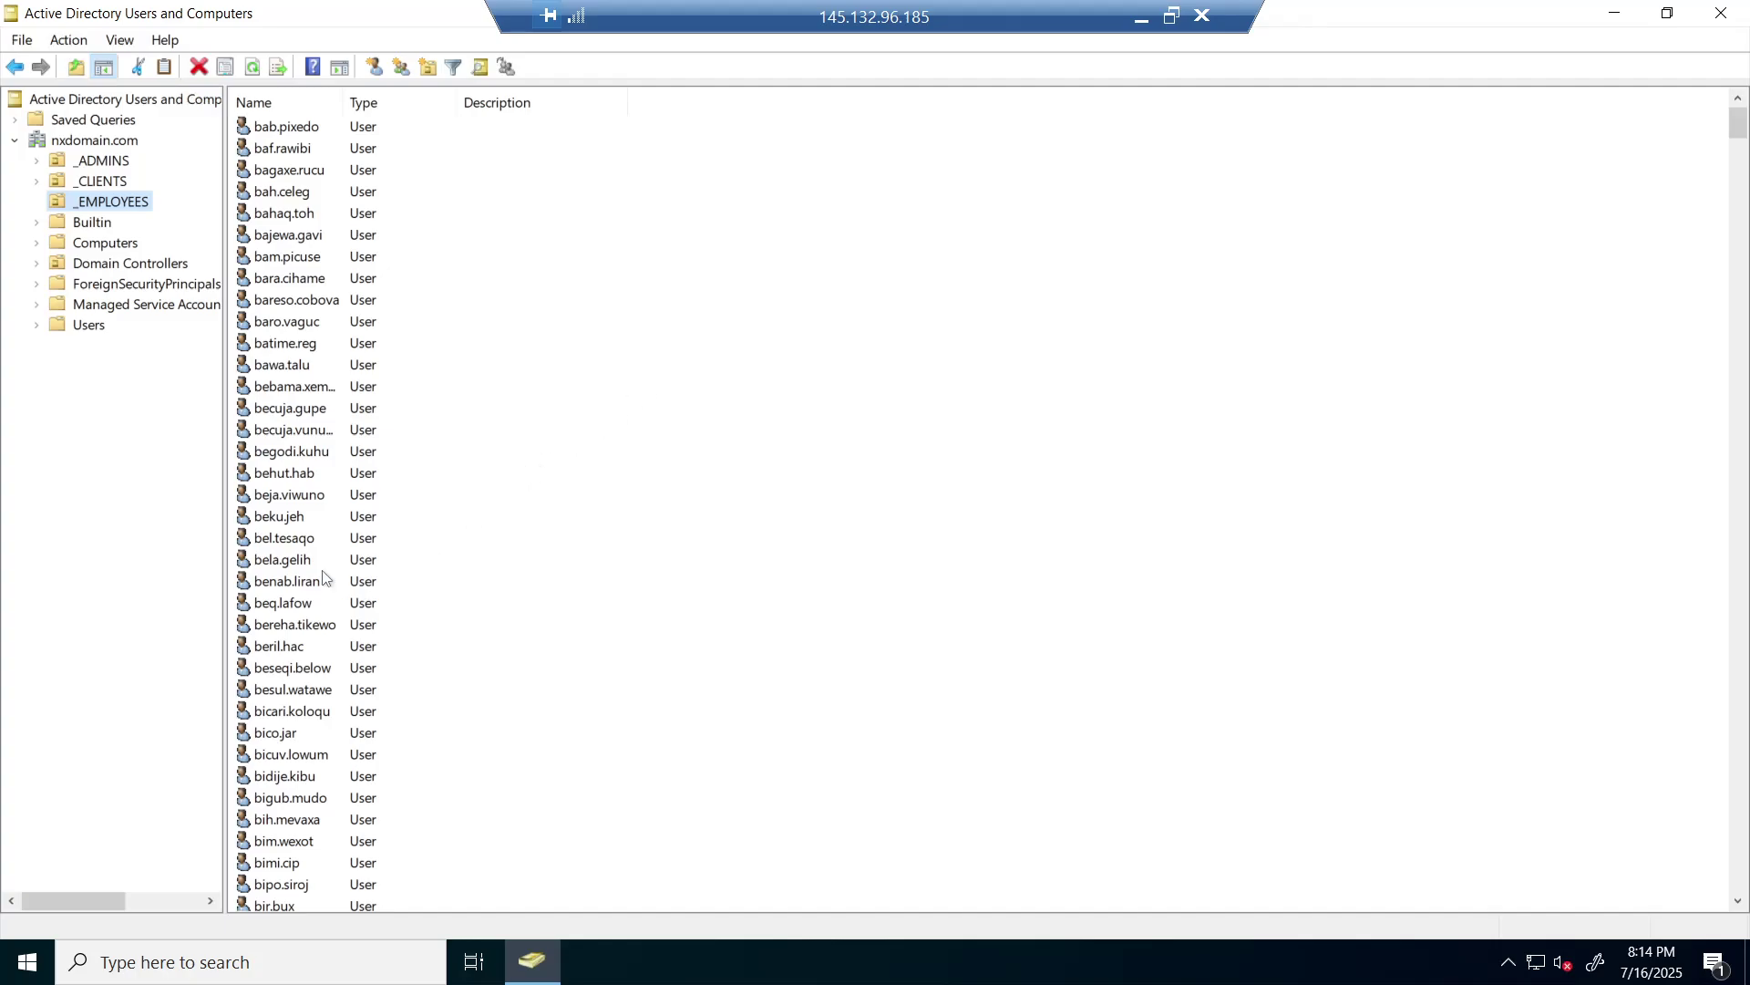
scroll(327, 580, "down", 1)
scroll(324, 625, "down", 9)
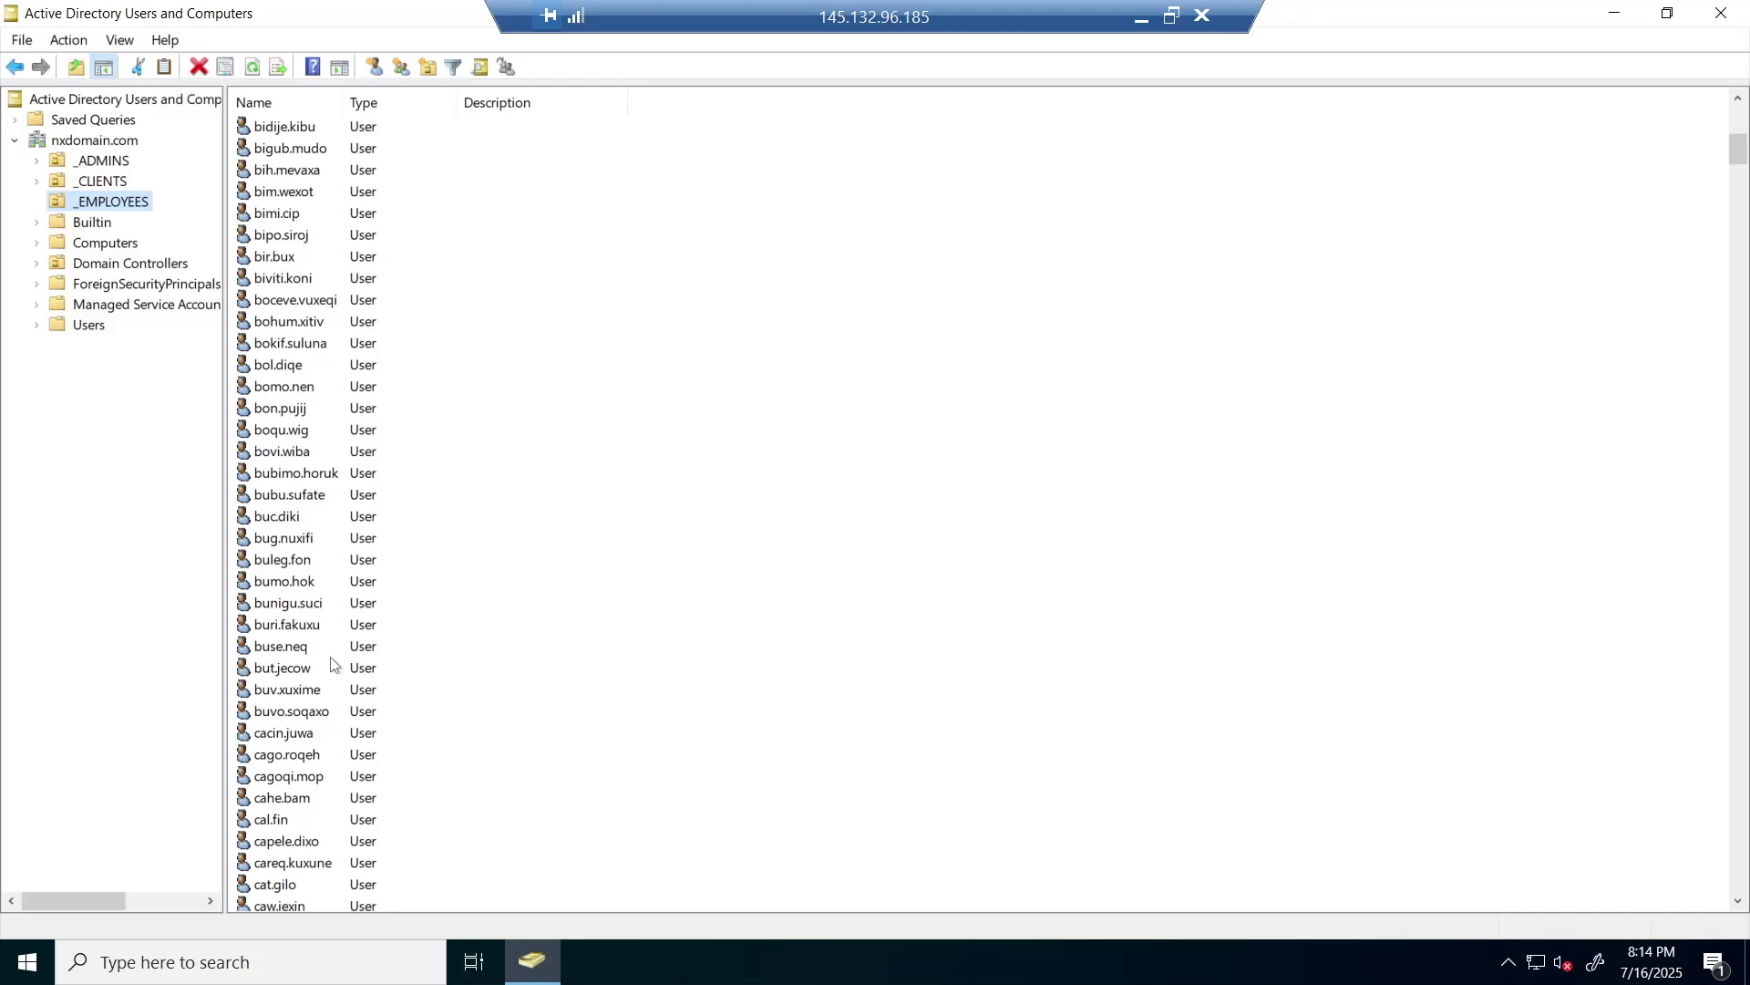
scroll(337, 704, "down", 1)
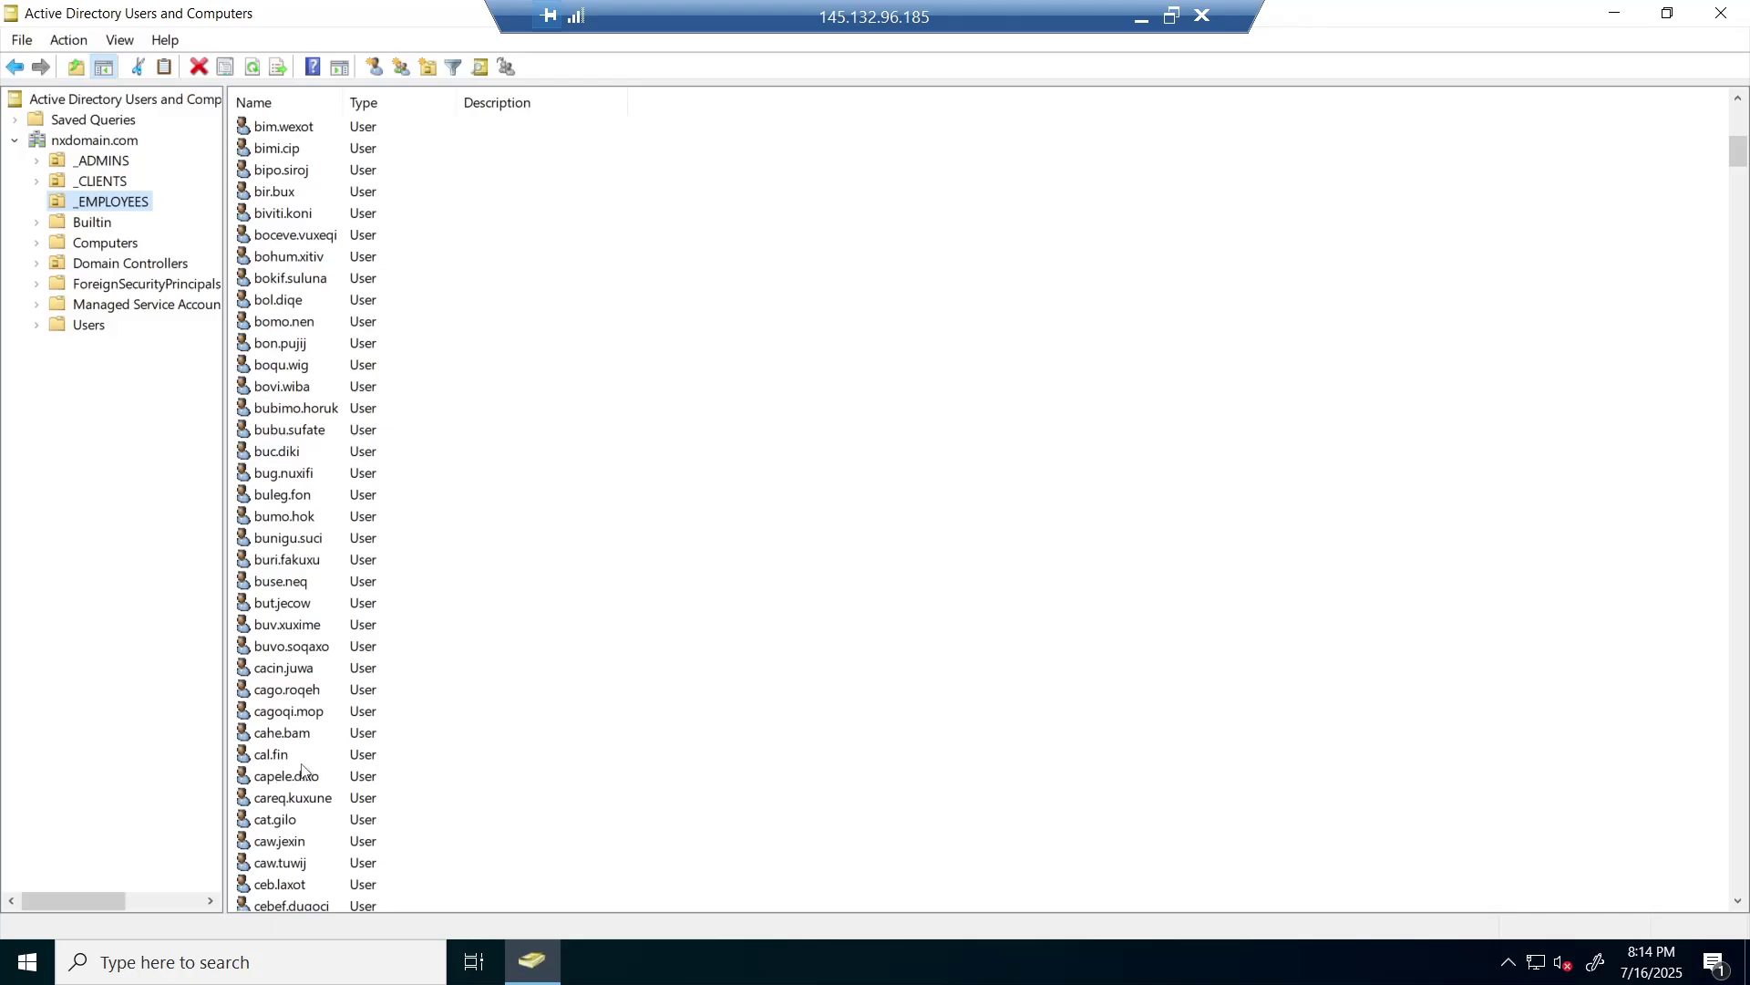
left_click(1142, 22)
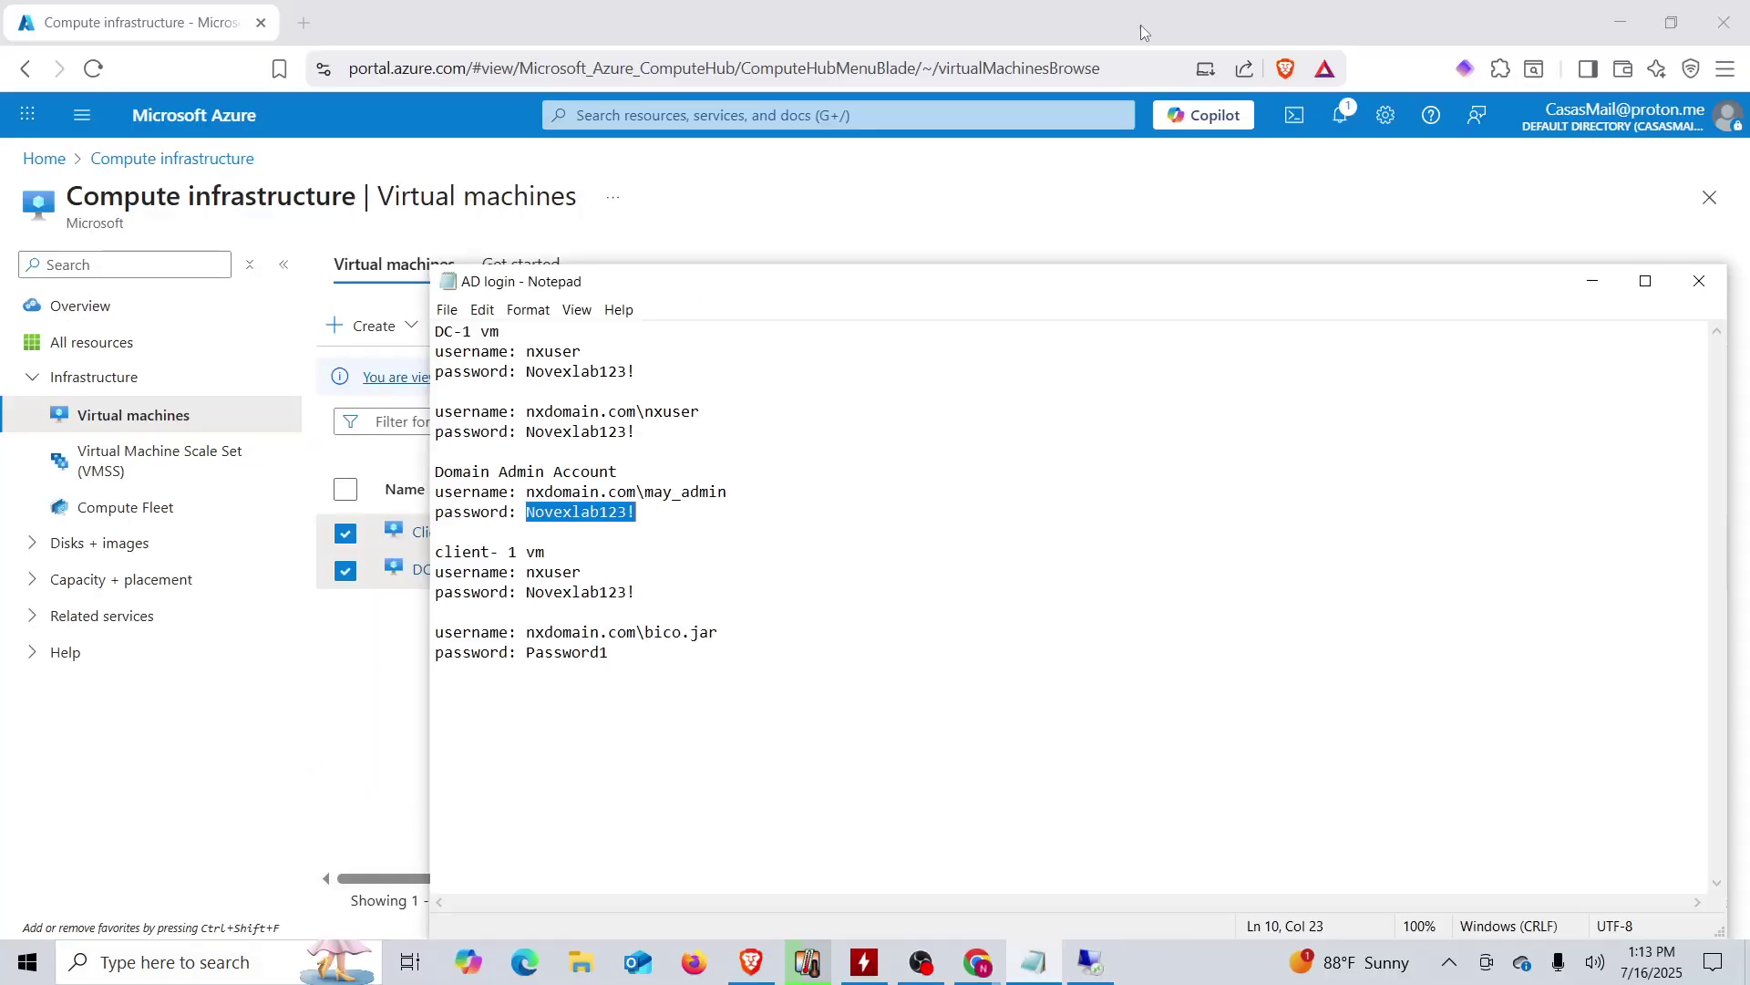
- Add the employee's nxdomain.com username and password lines to the notes, then return to the remote session
left_click(702, 677)
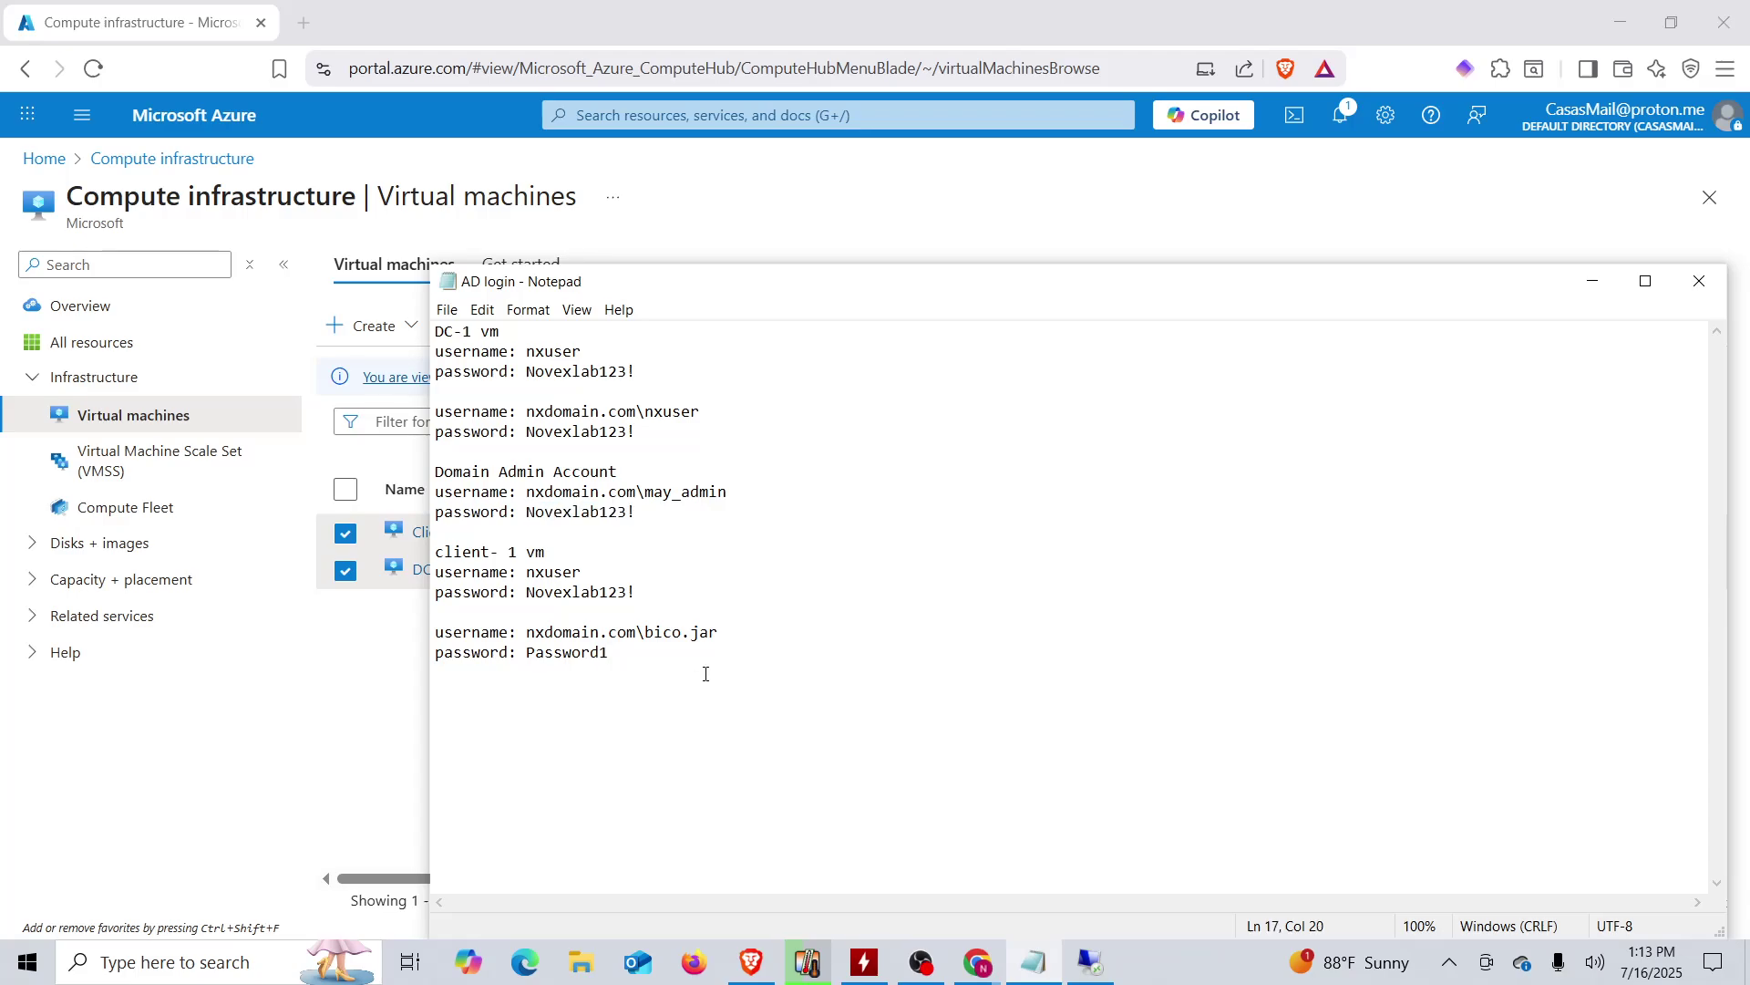
key("Return")
type("username: cal.fin")
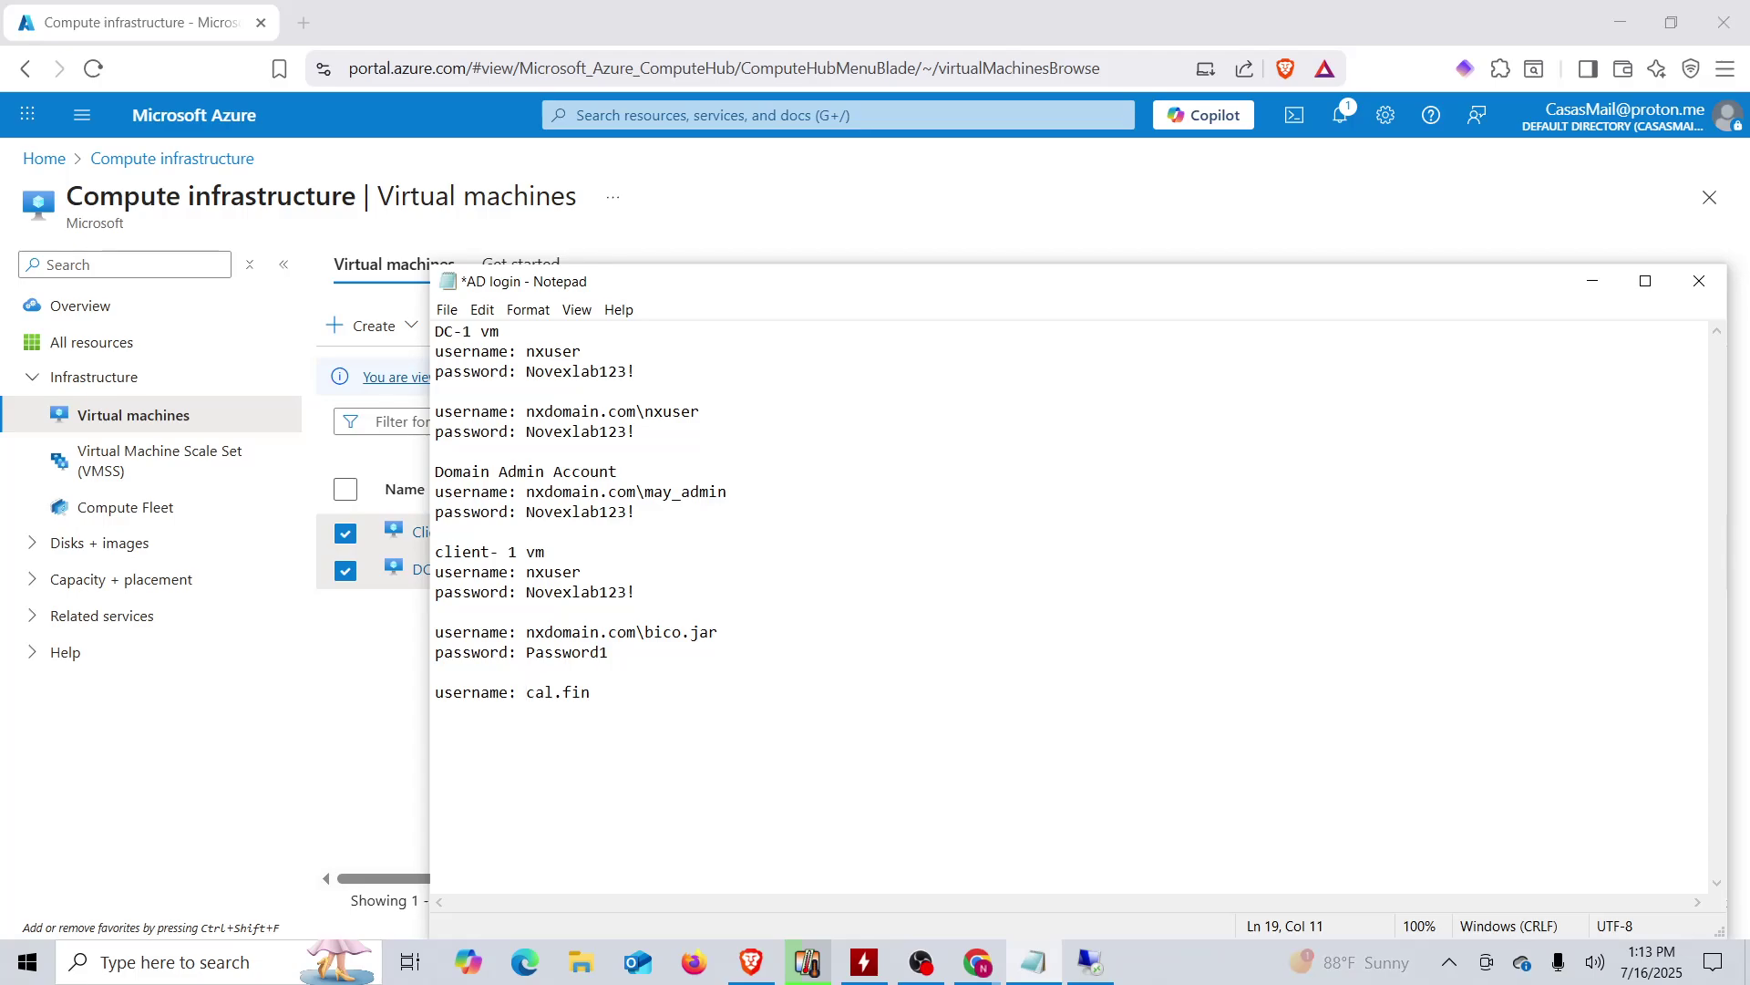
type("nxdomain.com")
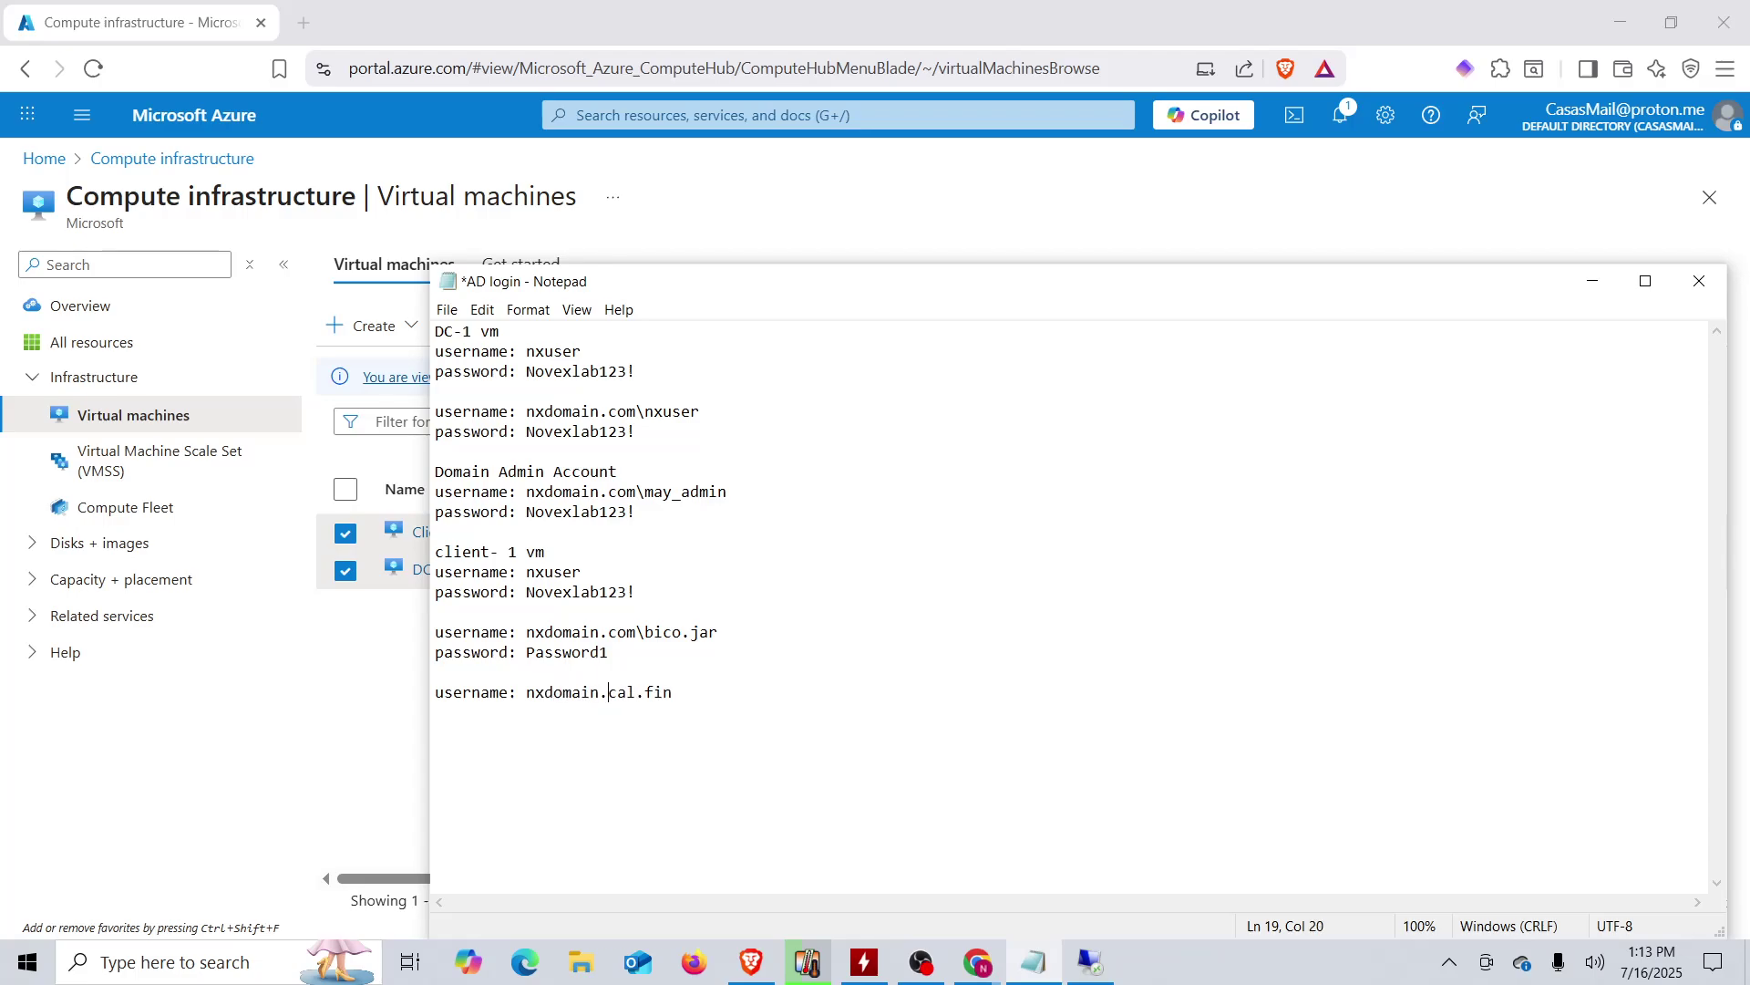
type("\\cal.fin ")
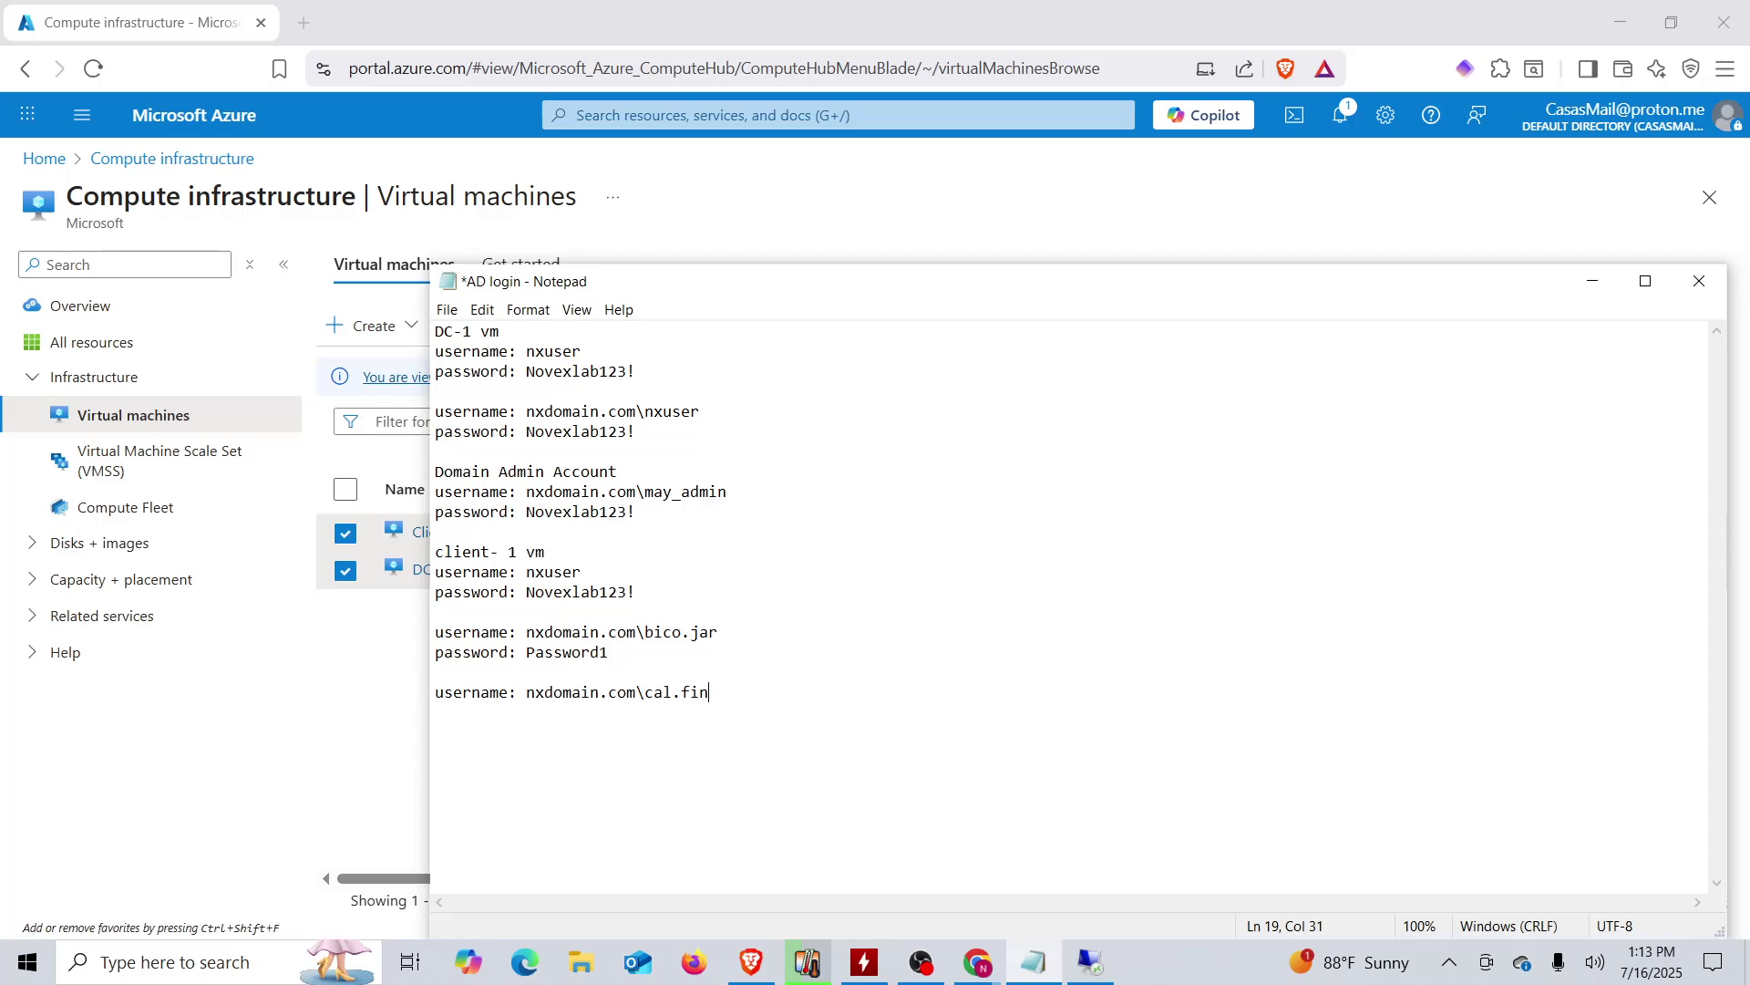
type("password: Password1")
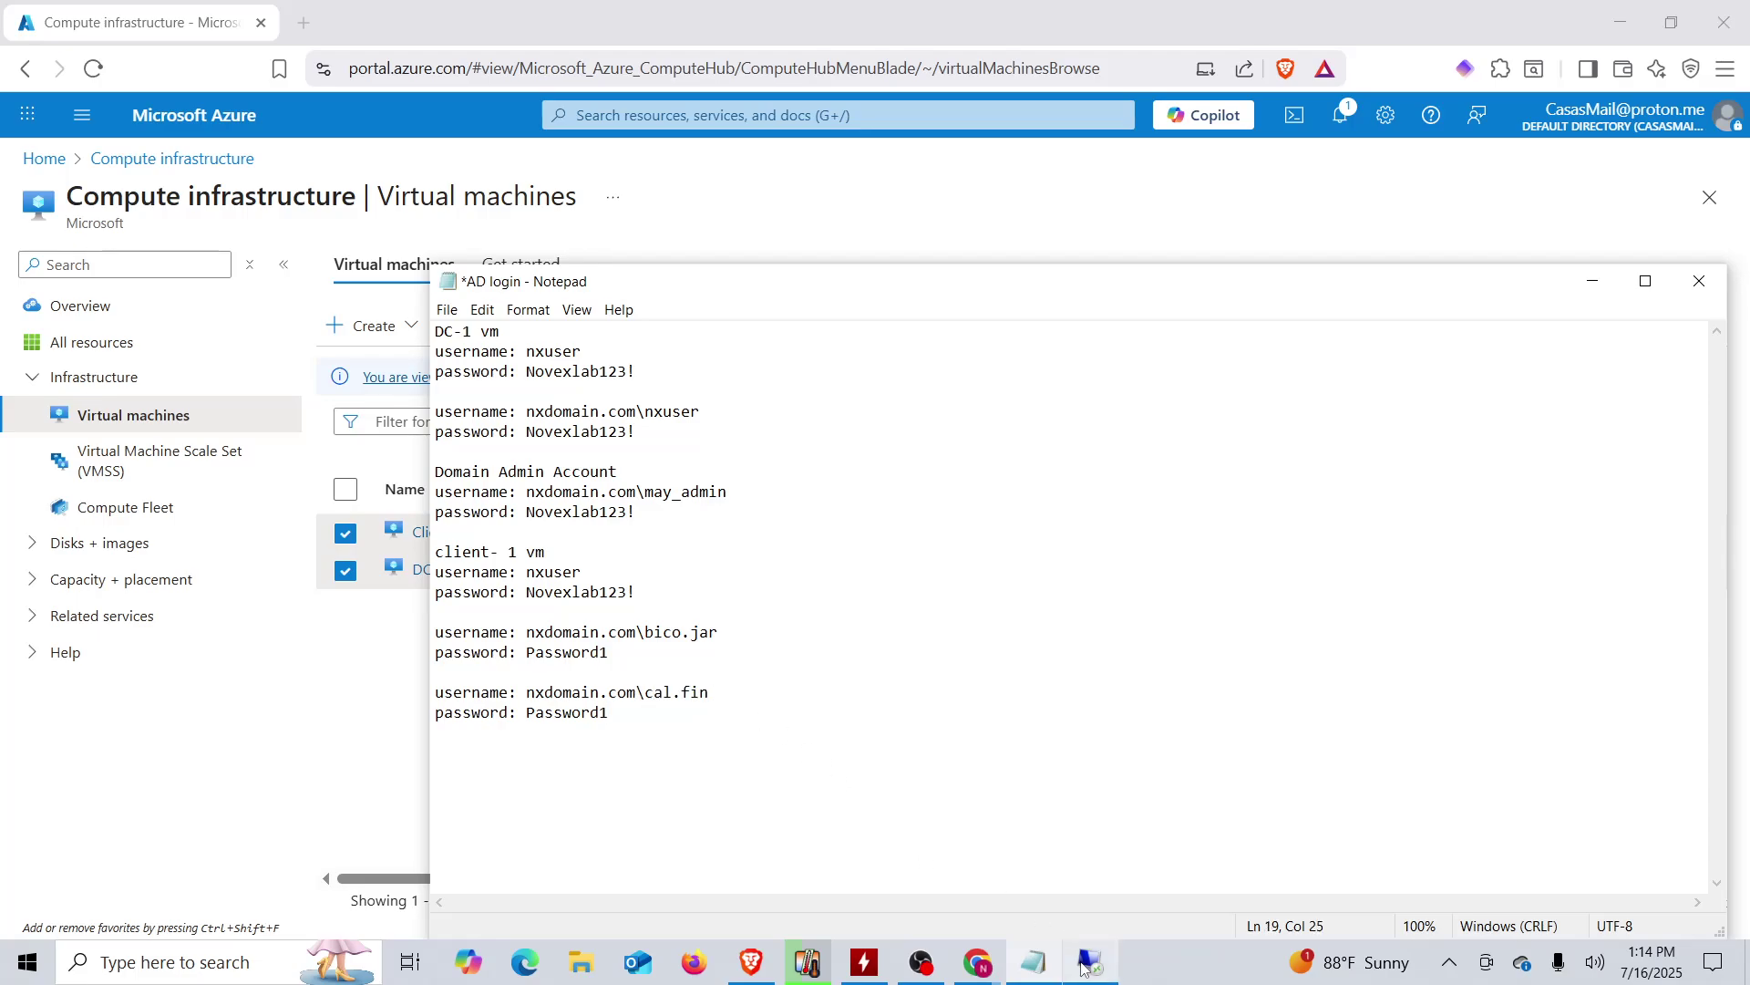
left_click(1076, 953)
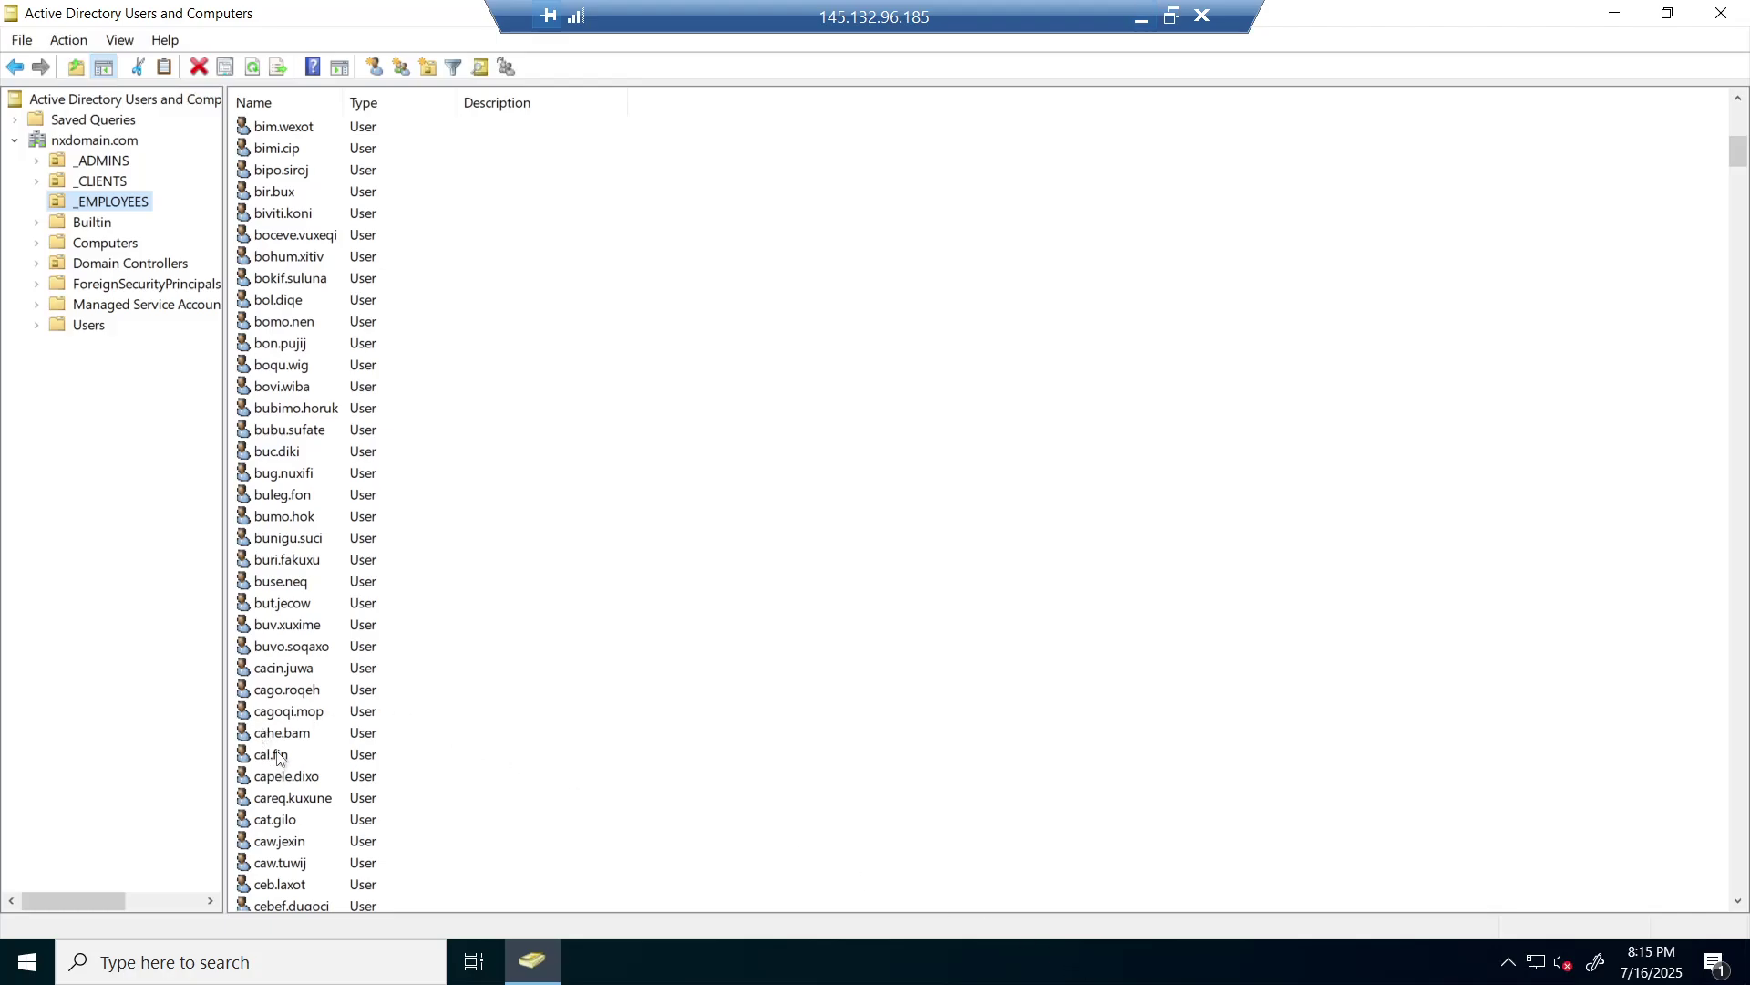
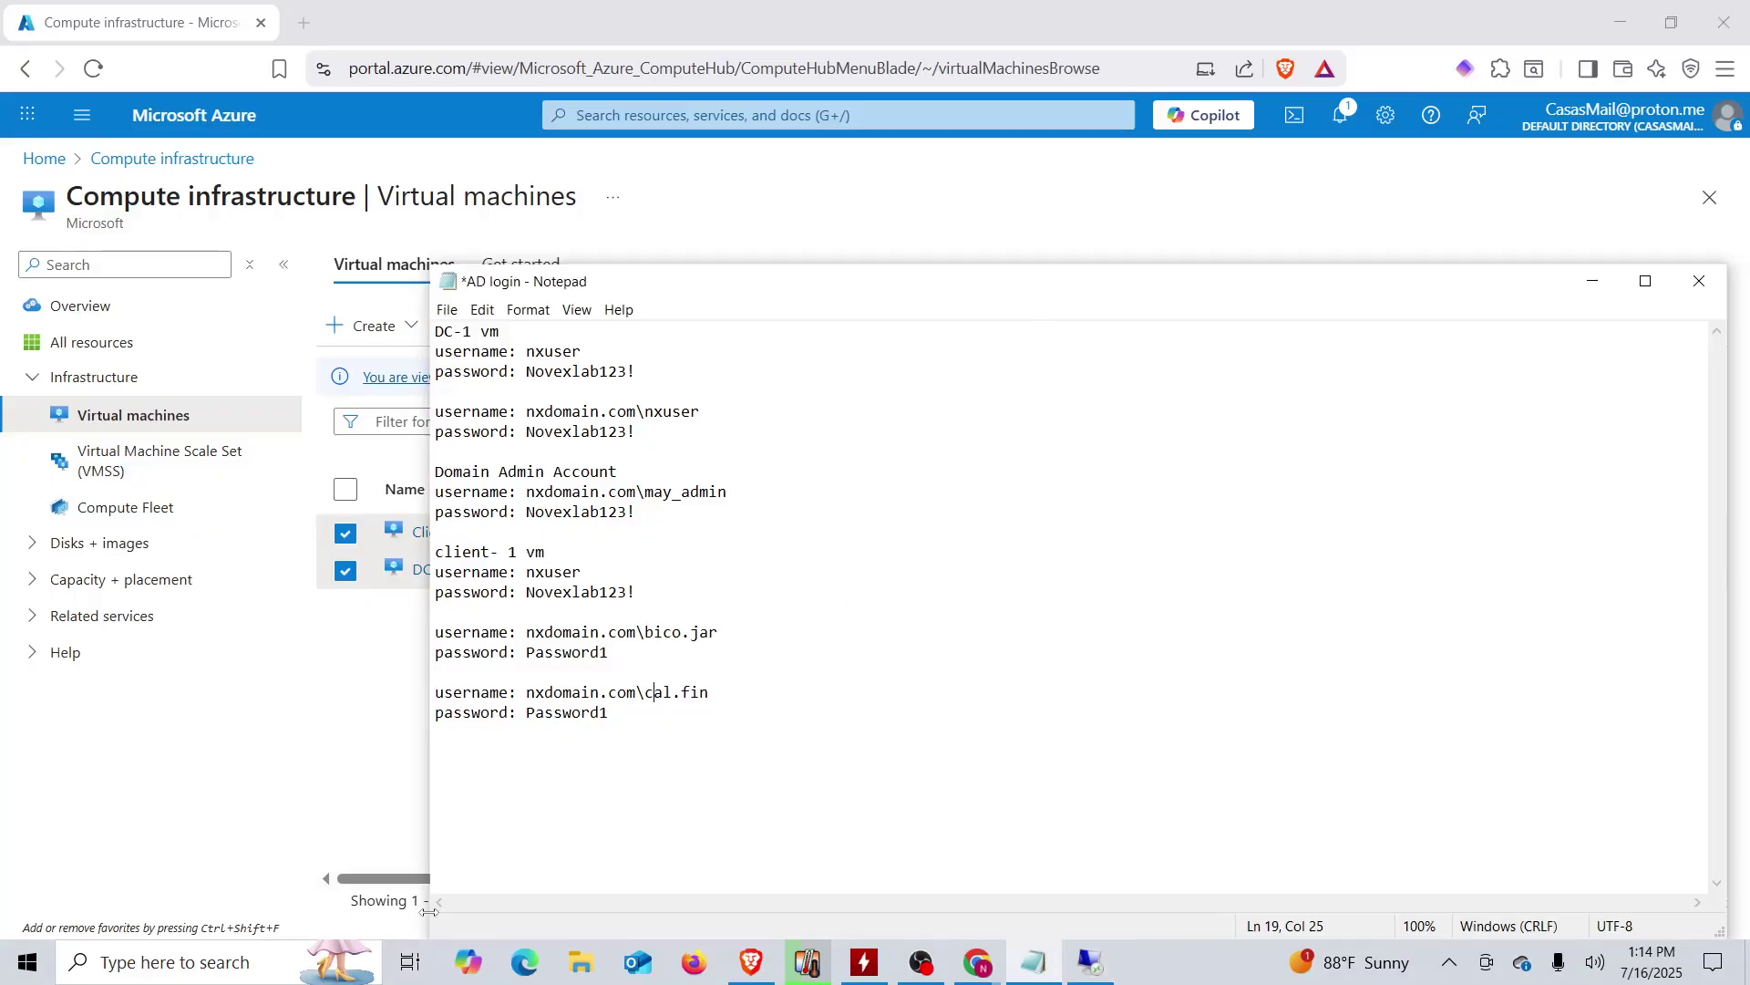
- Search for 'remote' and launch Remote Desktop Connection
left_click(181, 967)
type("remote")
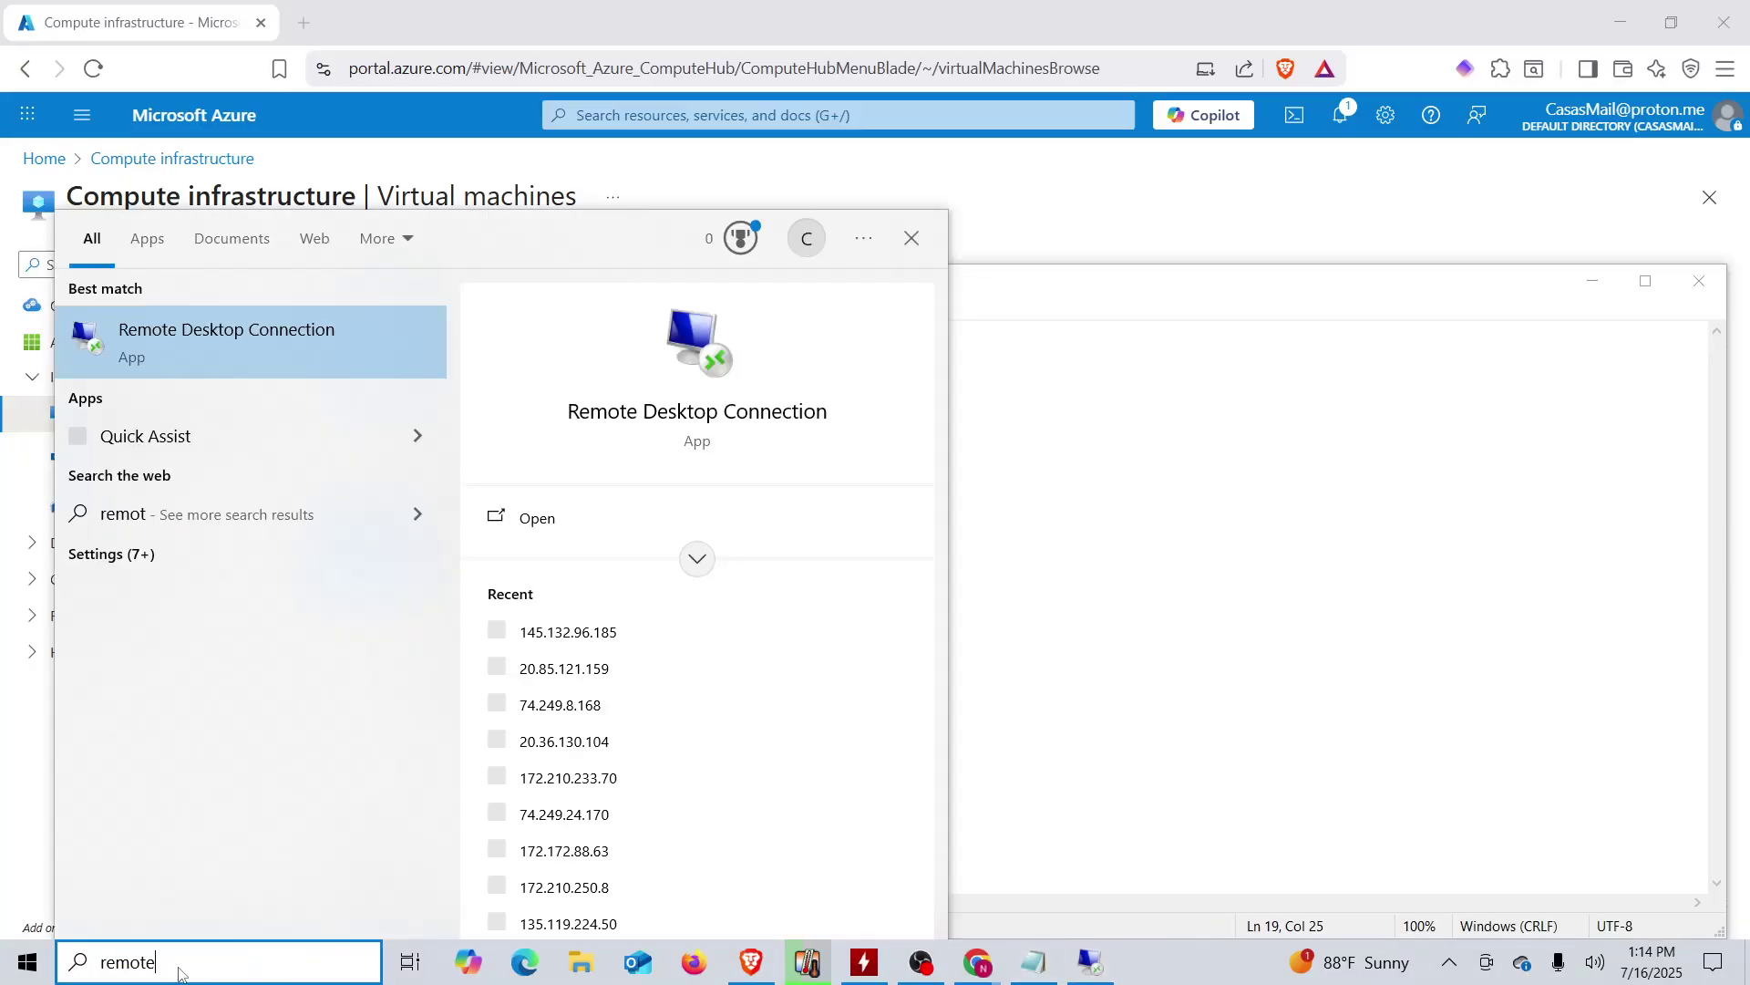
left_click(205, 339)
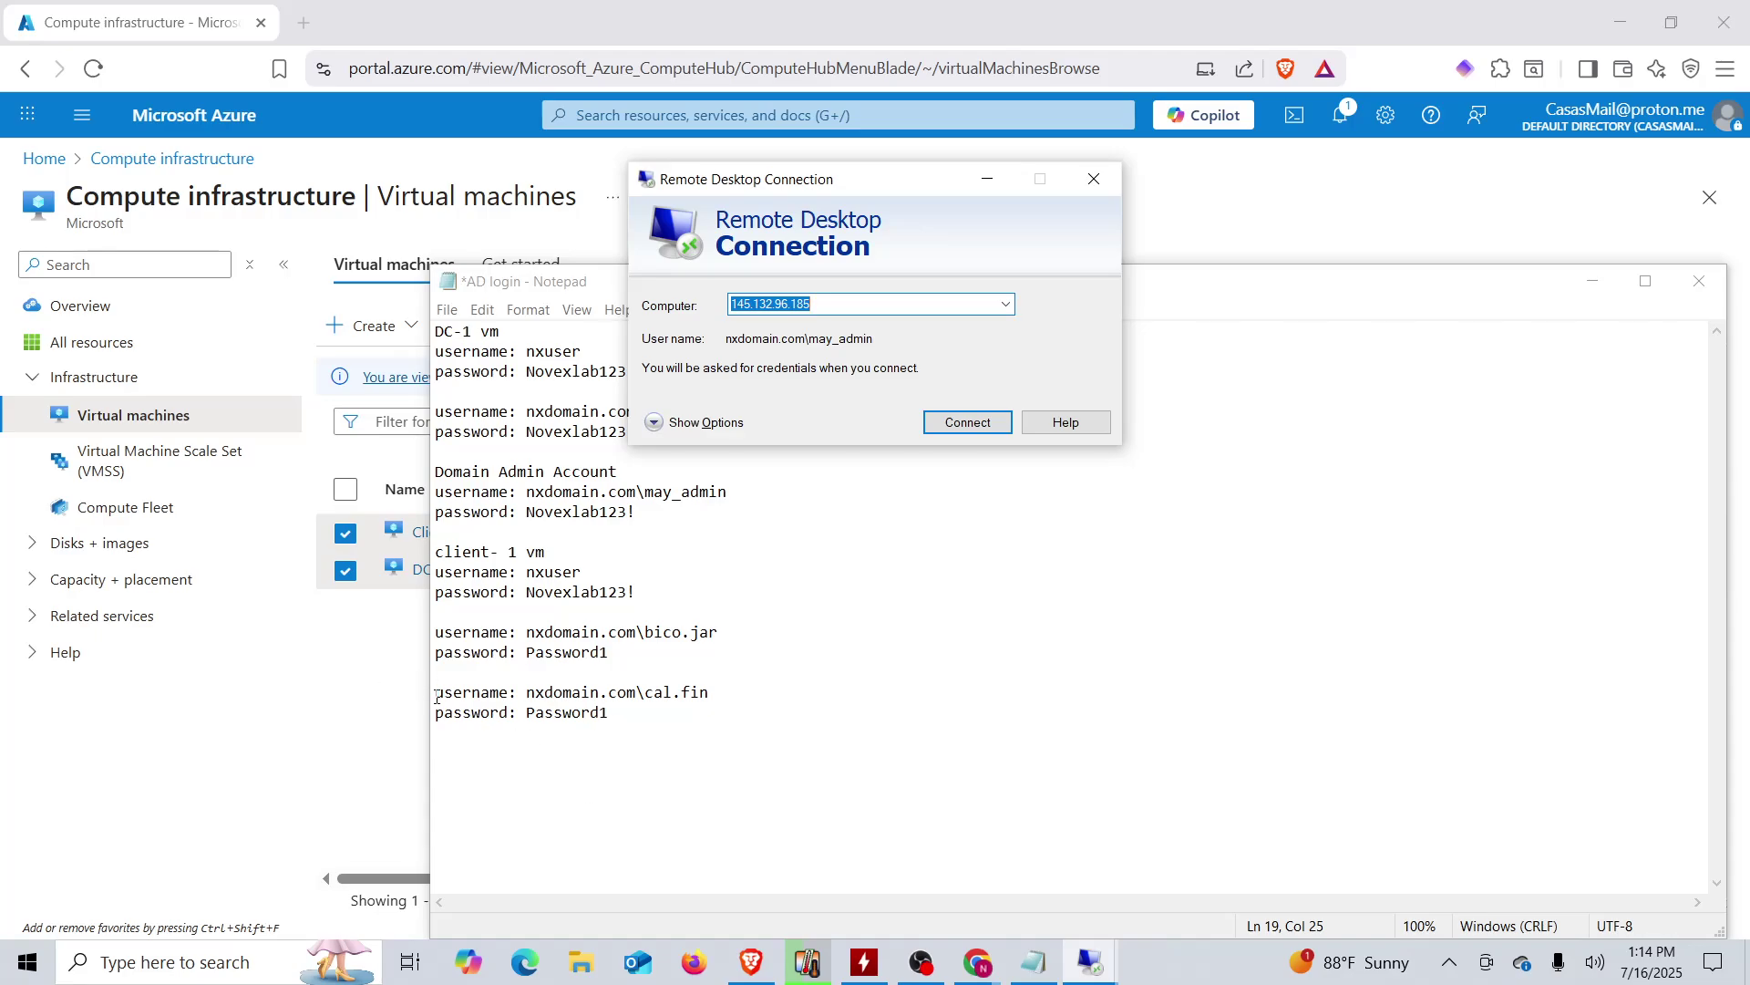
- Copy Client-1's public IP 20.85.121.159 from the Azure virtual machines list
left_click(410, 675)
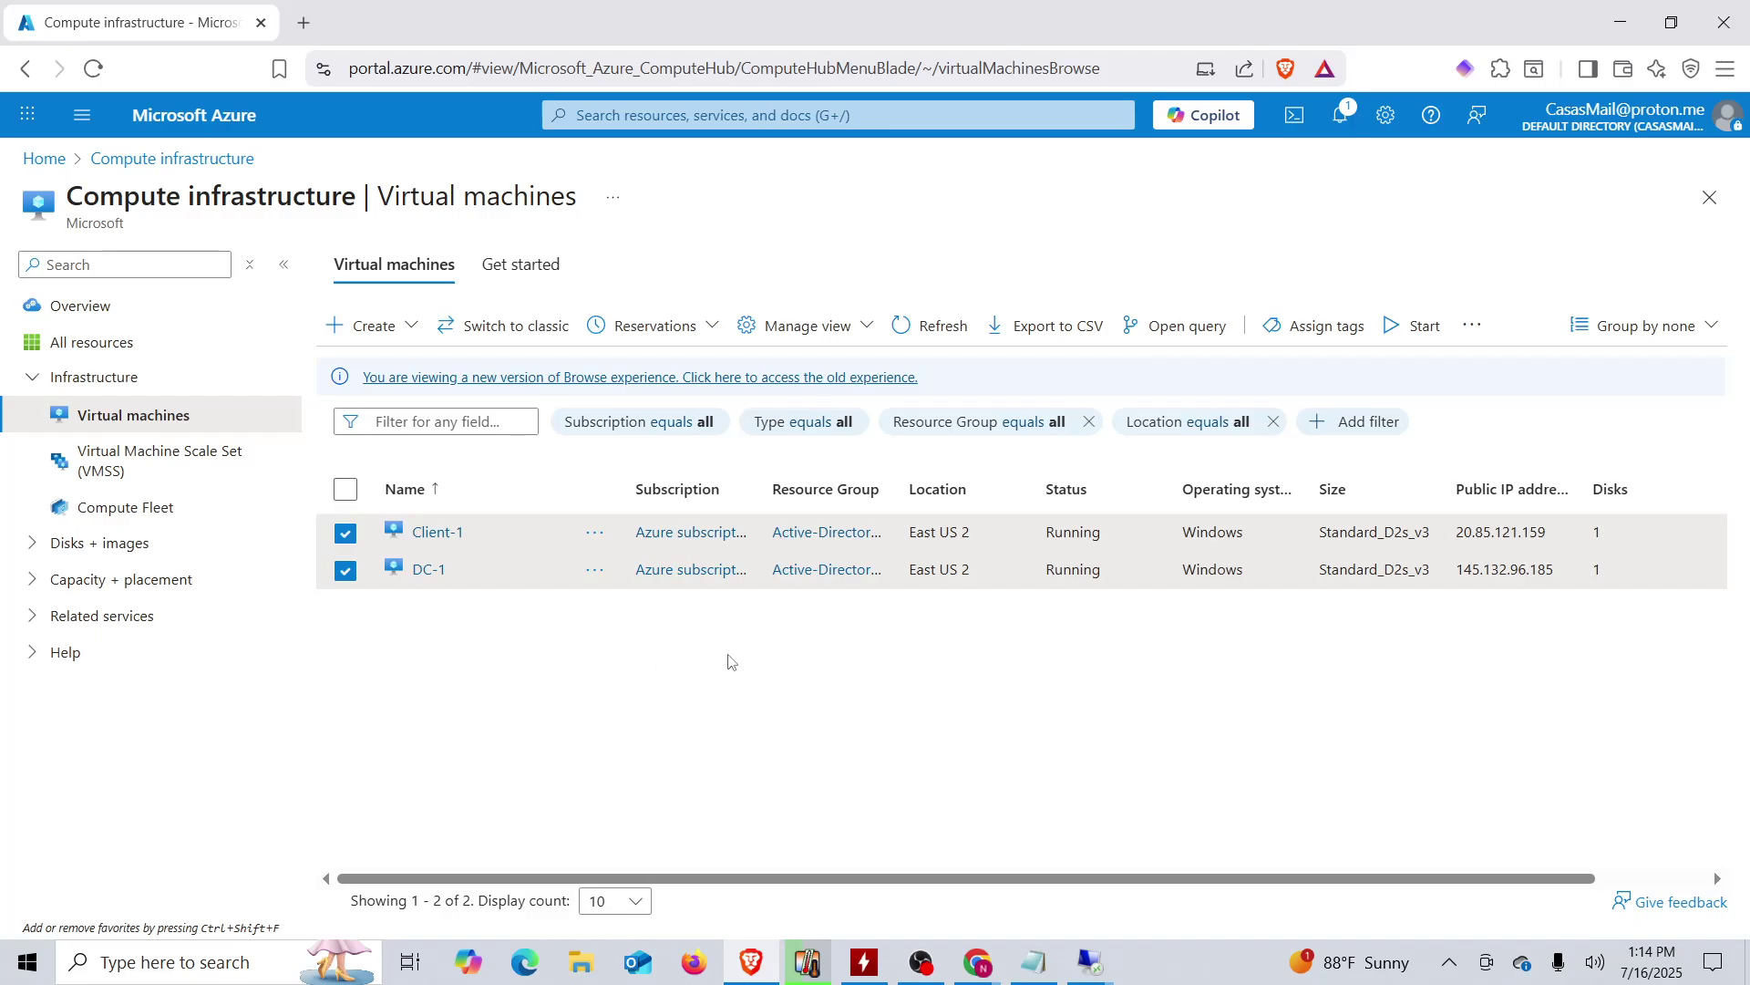
double_click(1510, 531)
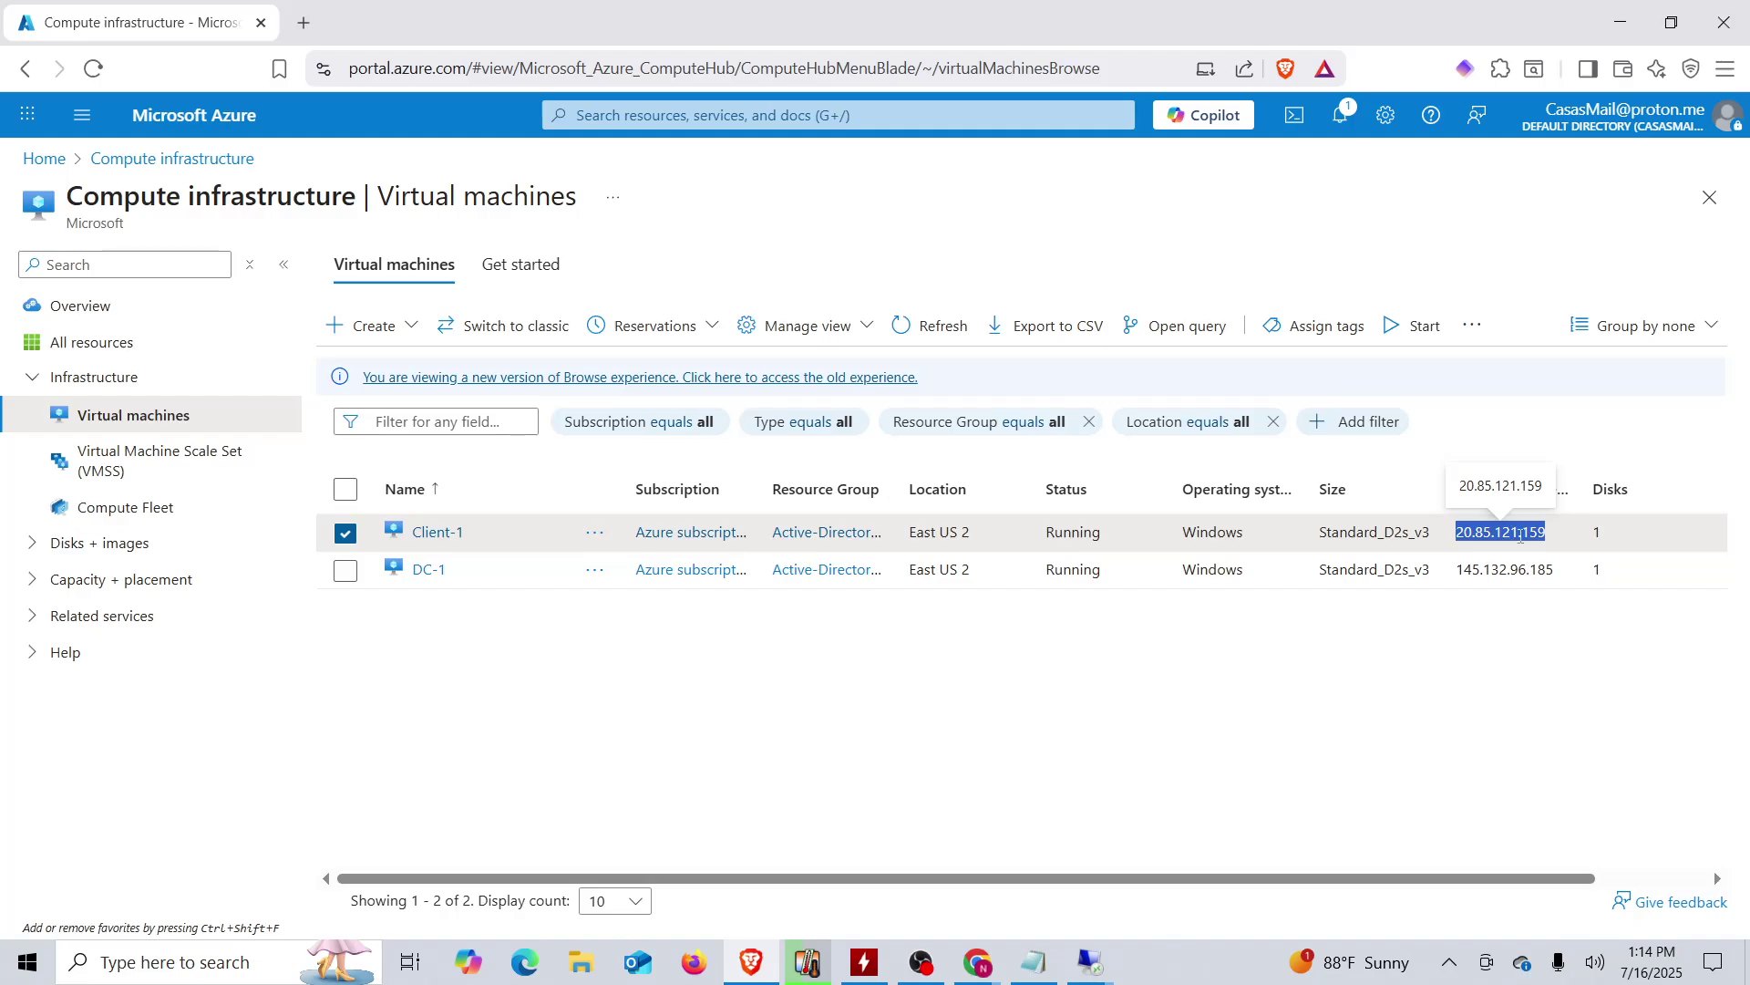
right_click(1520, 536)
left_click(1353, 562)
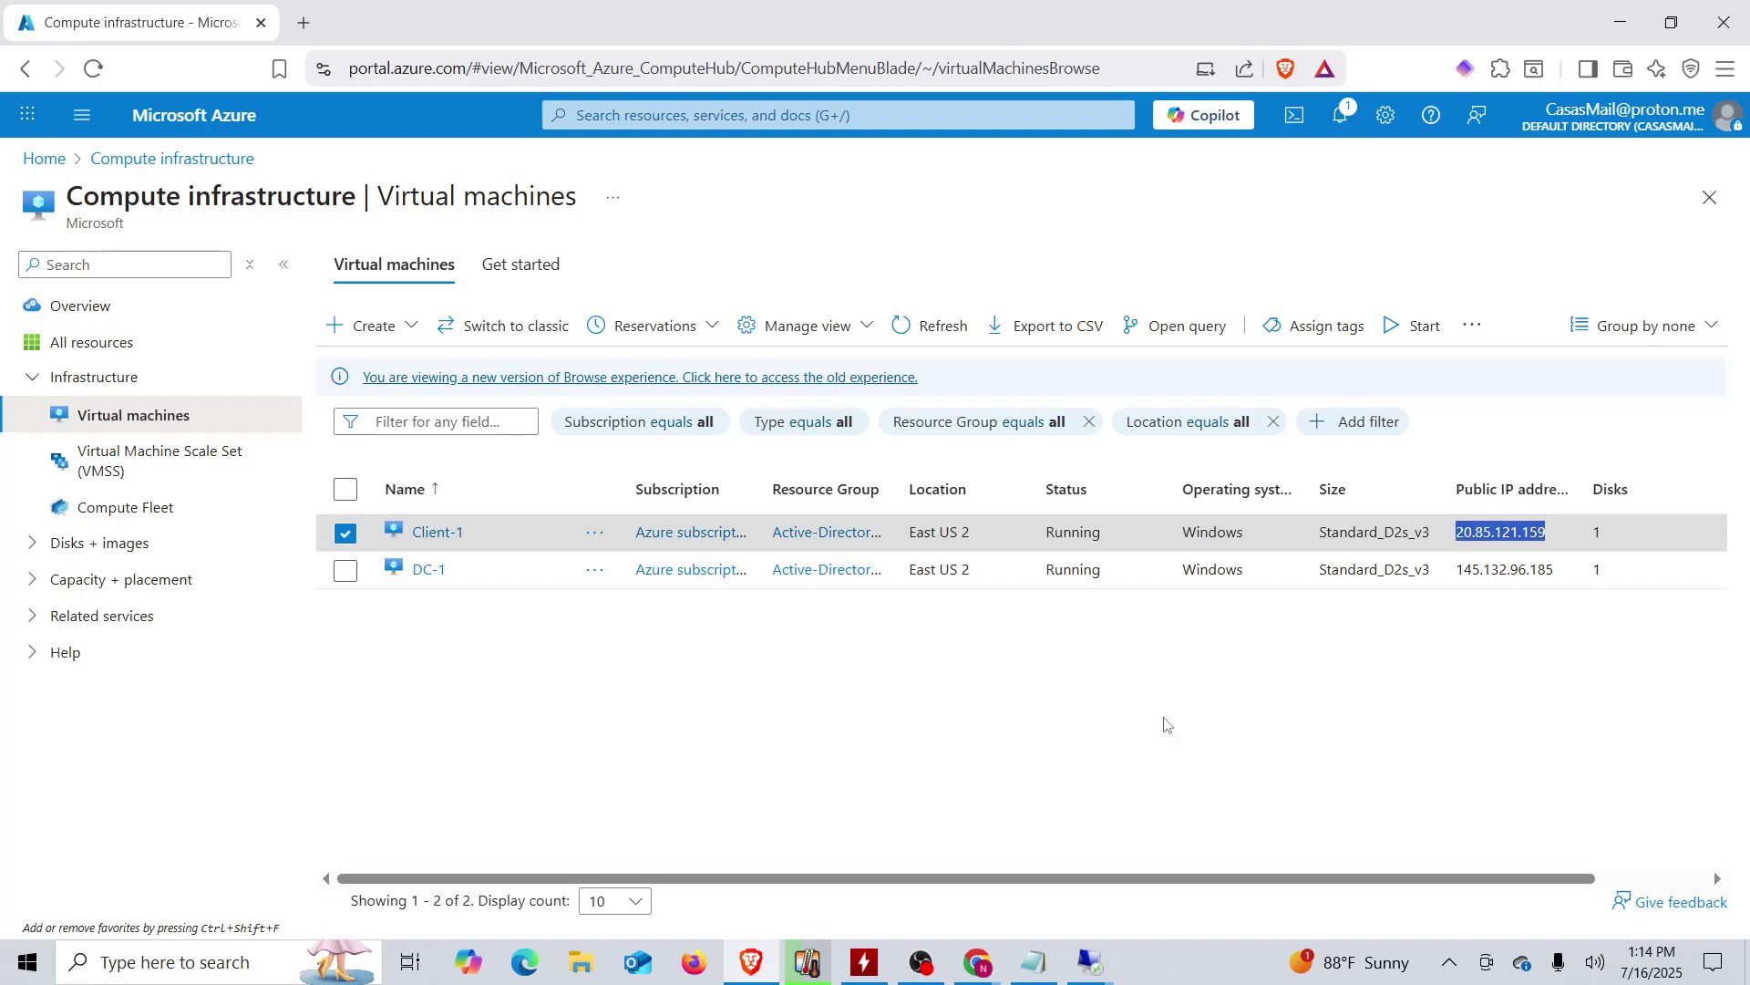
left_click(159, 968)
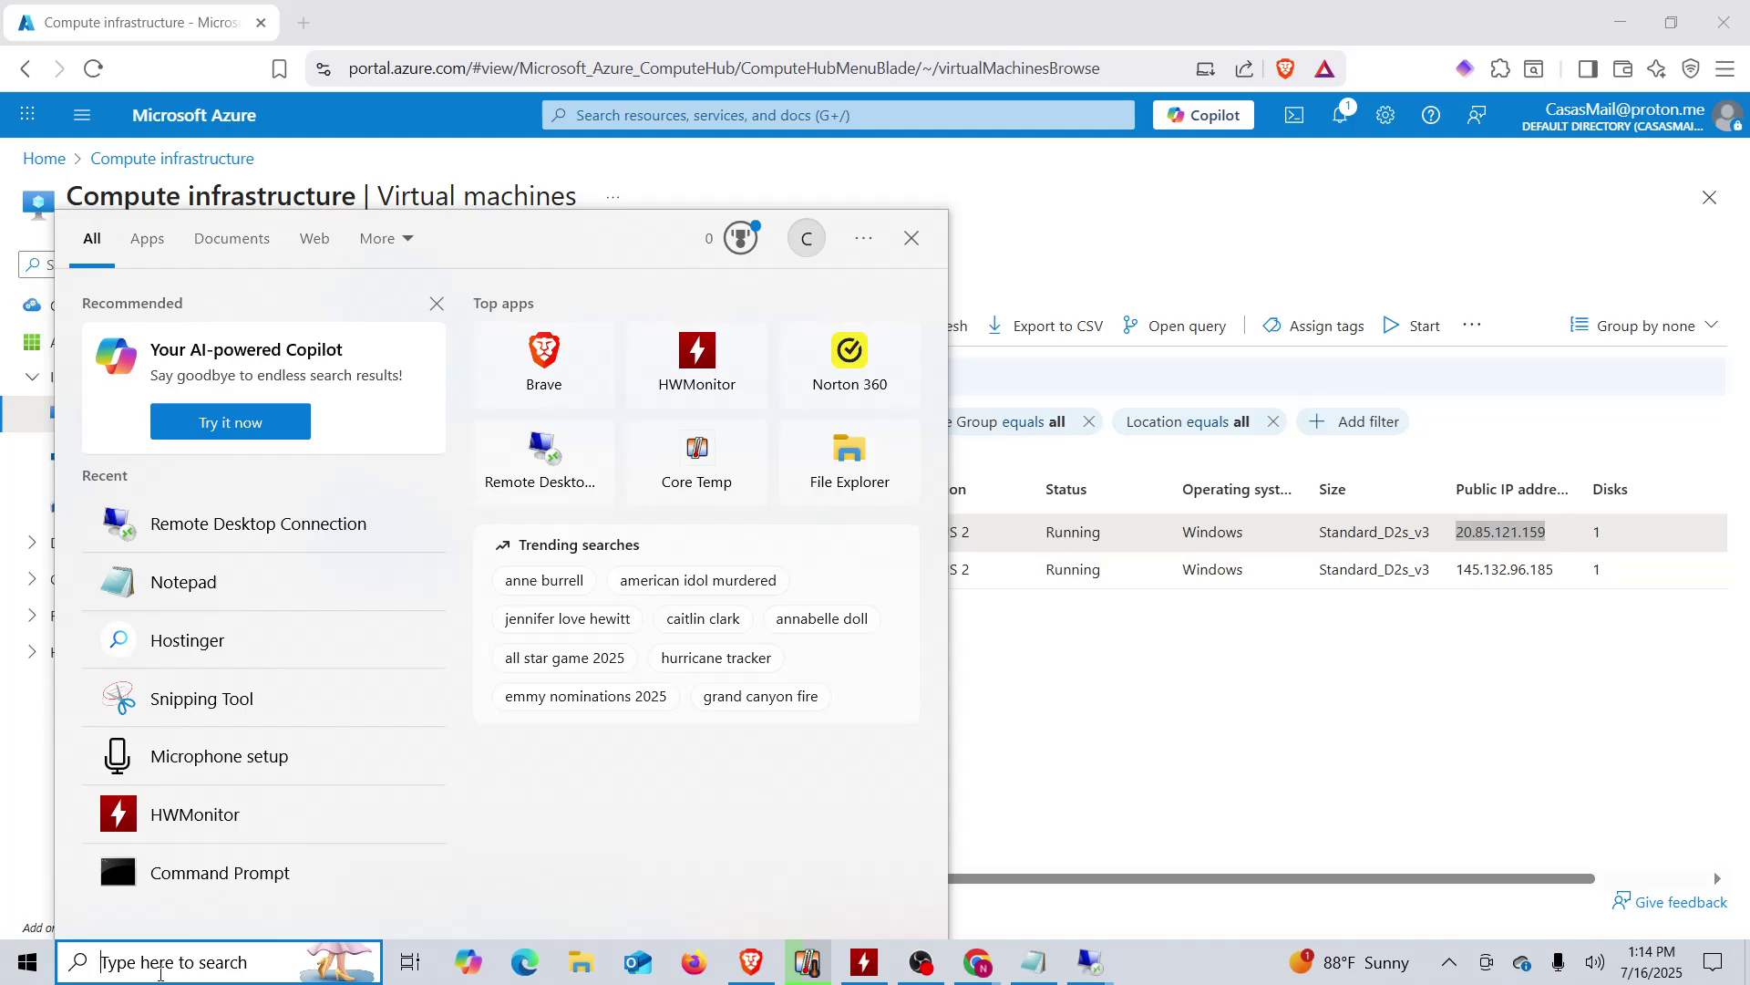
- Open Remote Desktop Connection, connect to 20.85.121.159, and choose to sign in with a different account
type("re")
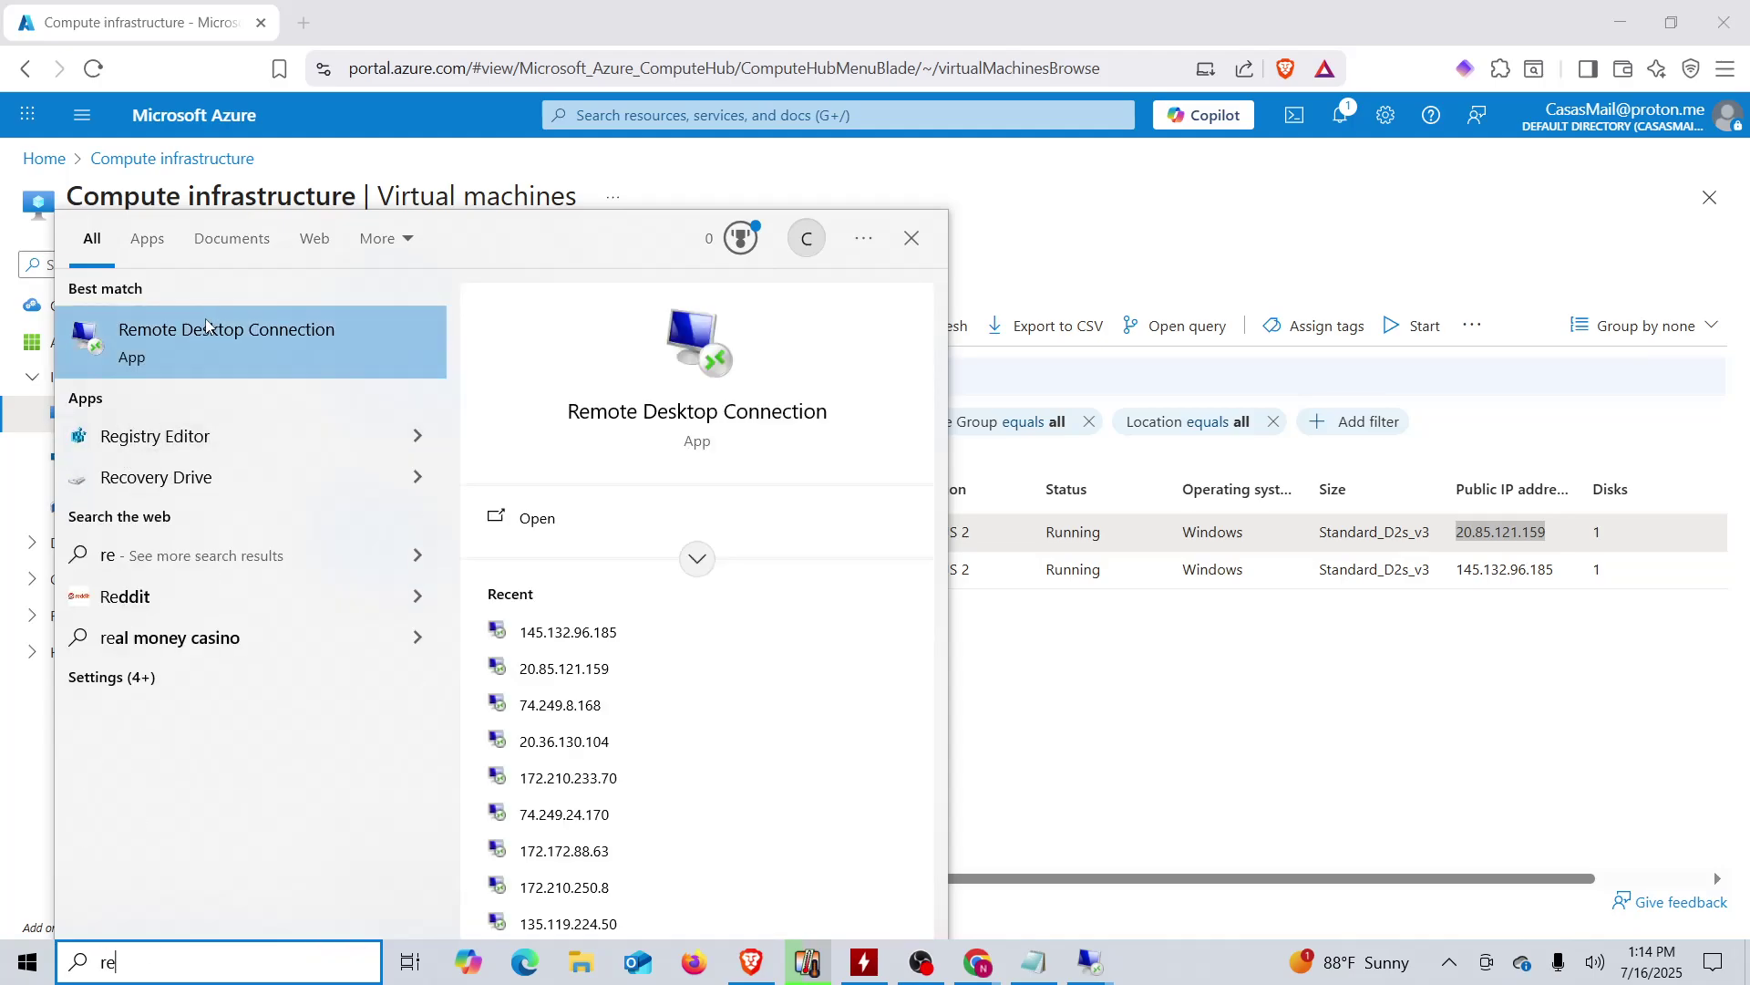
left_click(211, 329)
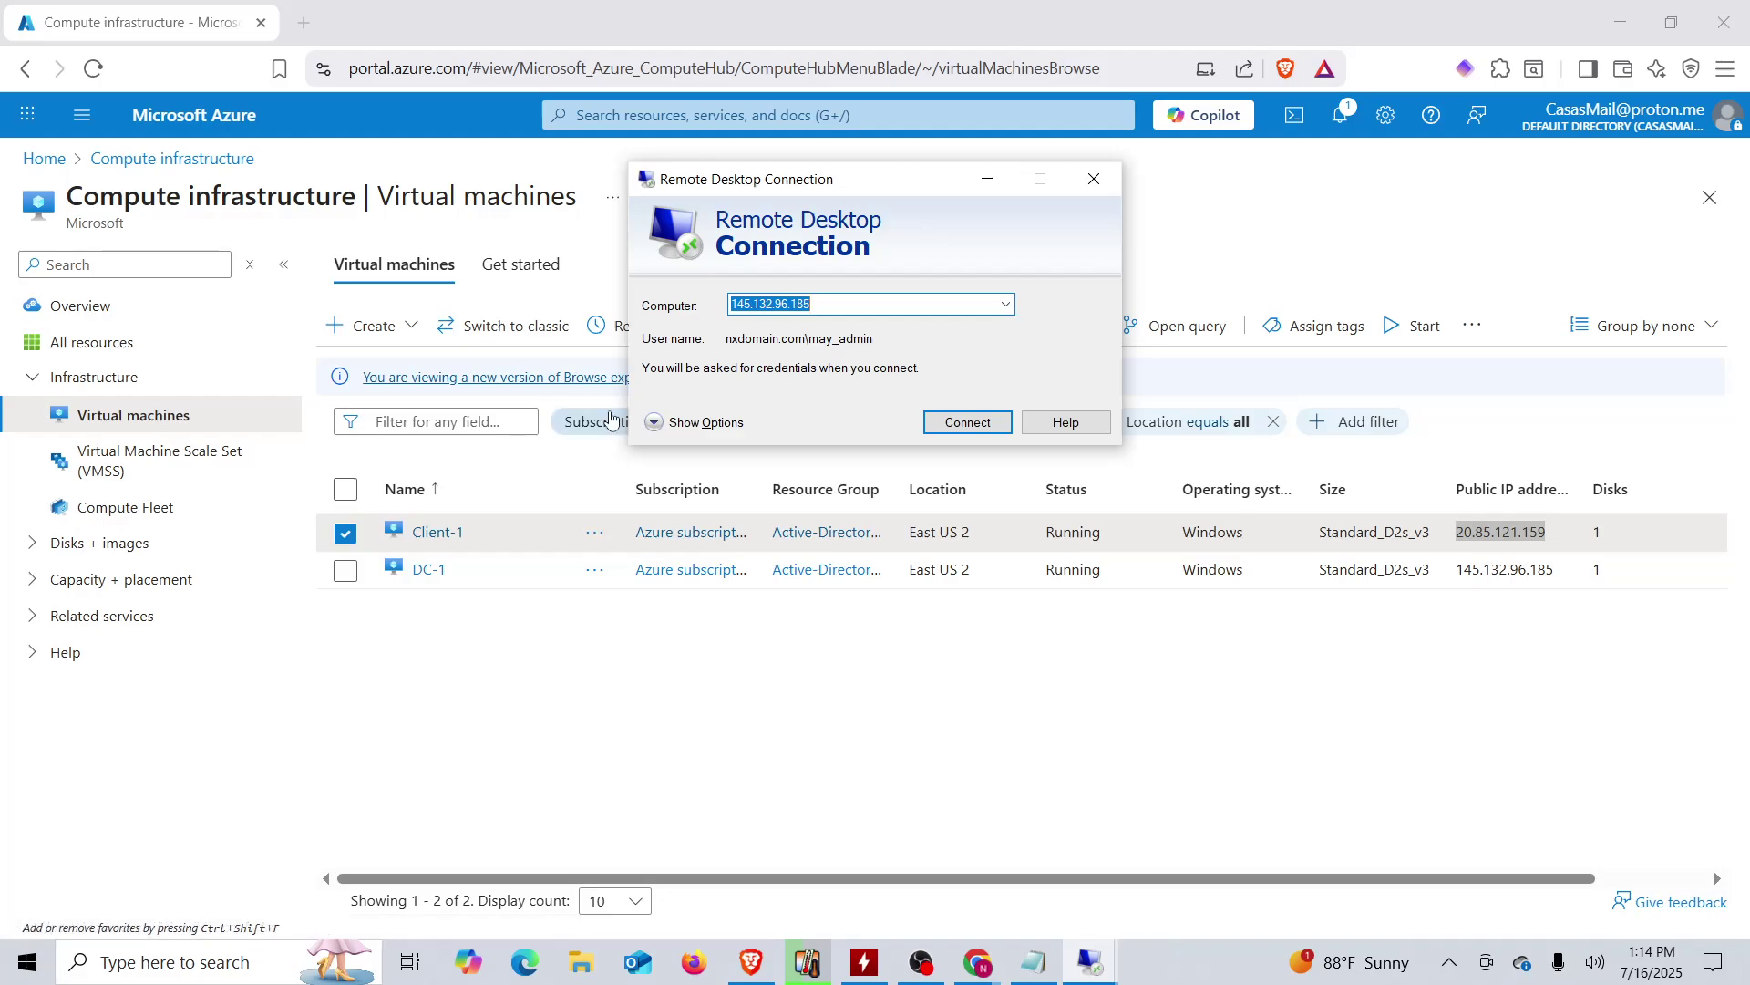
key("ctrl+v")
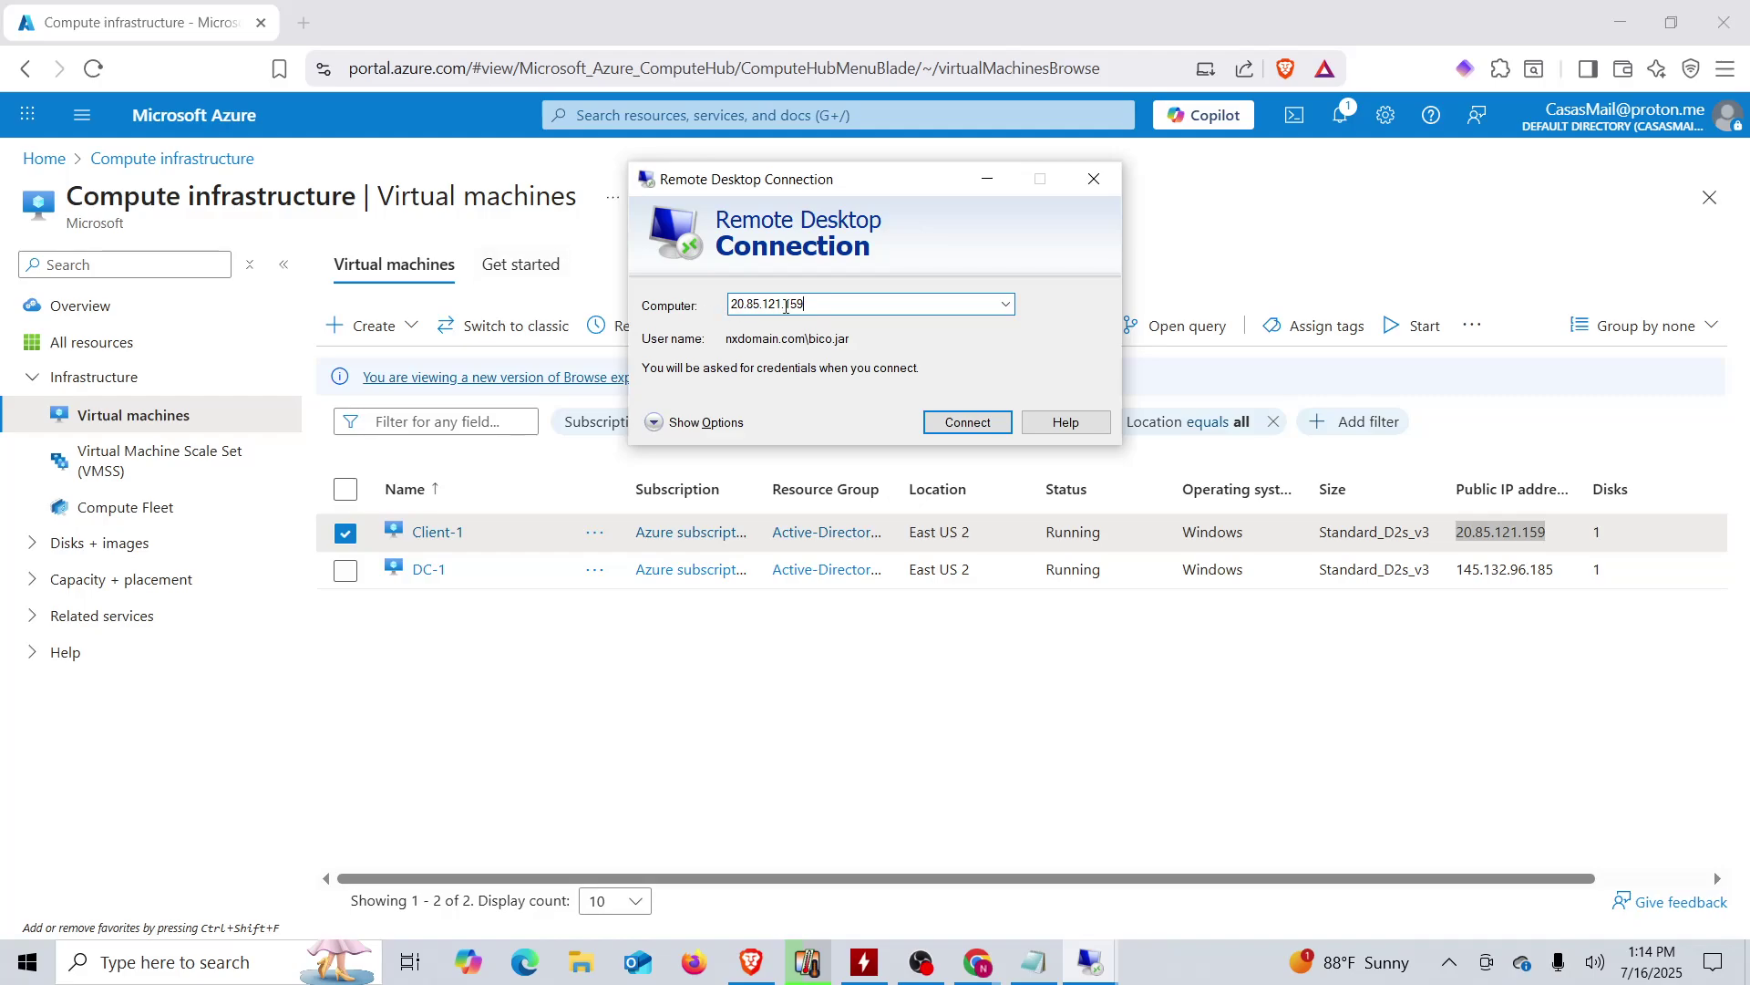
left_click(951, 427)
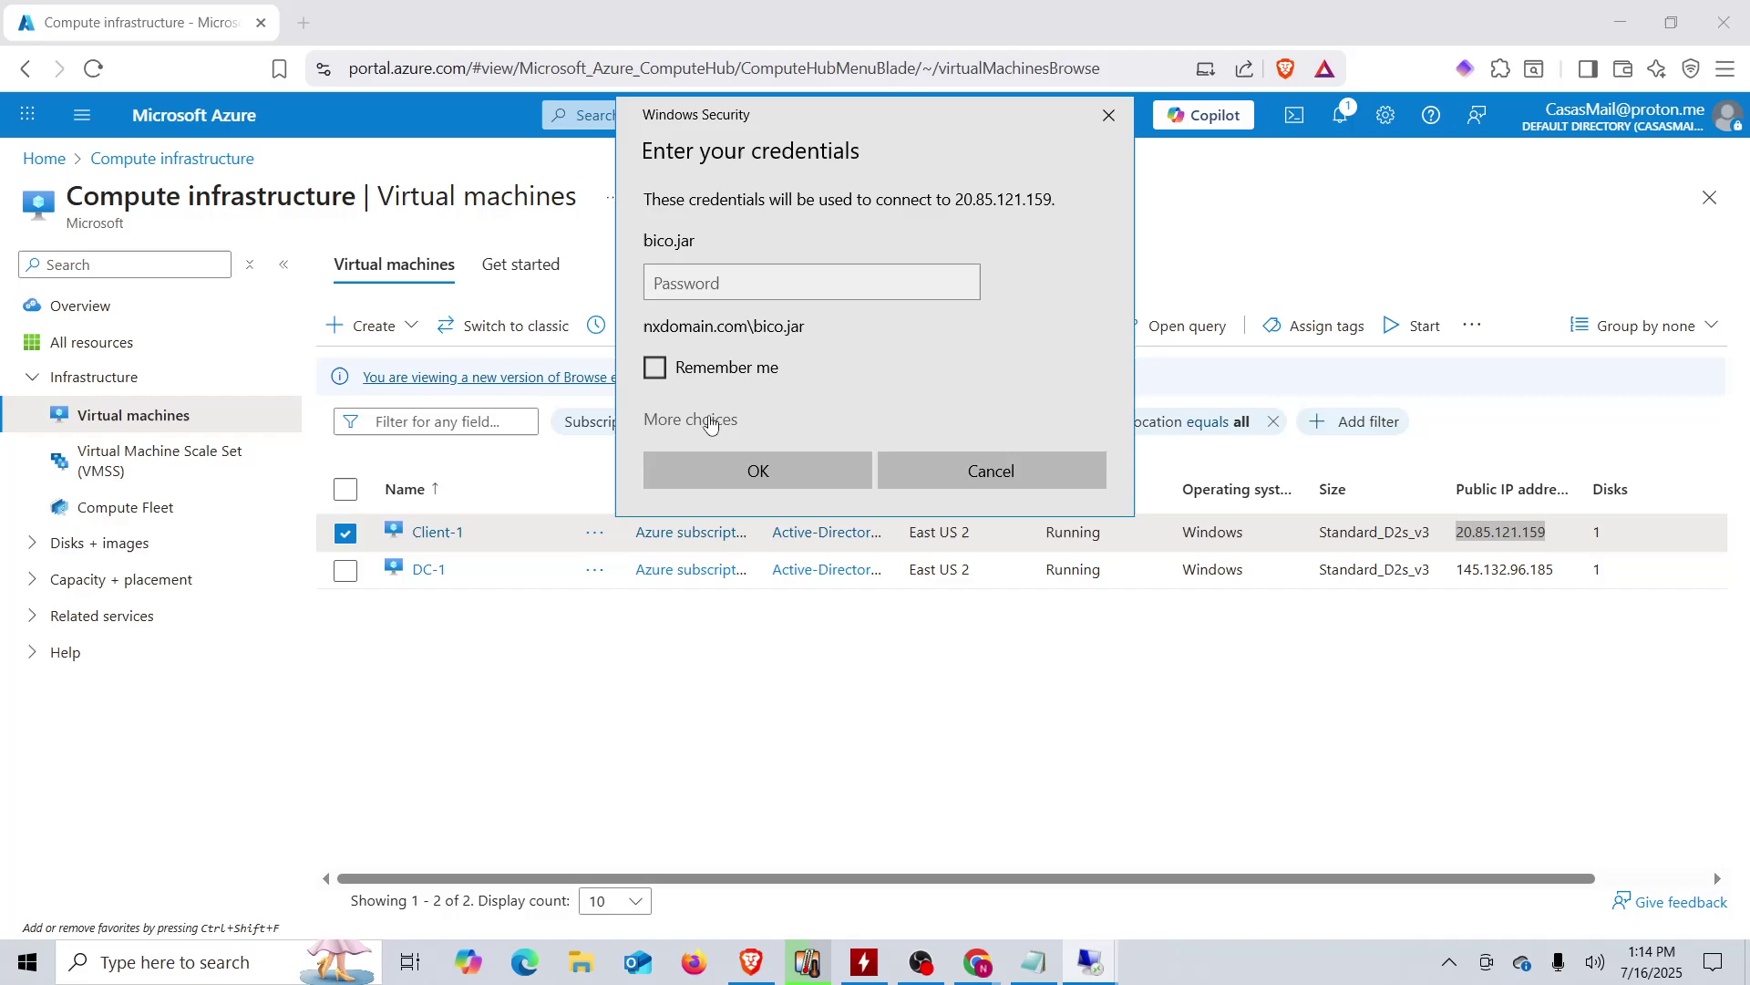
left_click(712, 422)
left_click(757, 533)
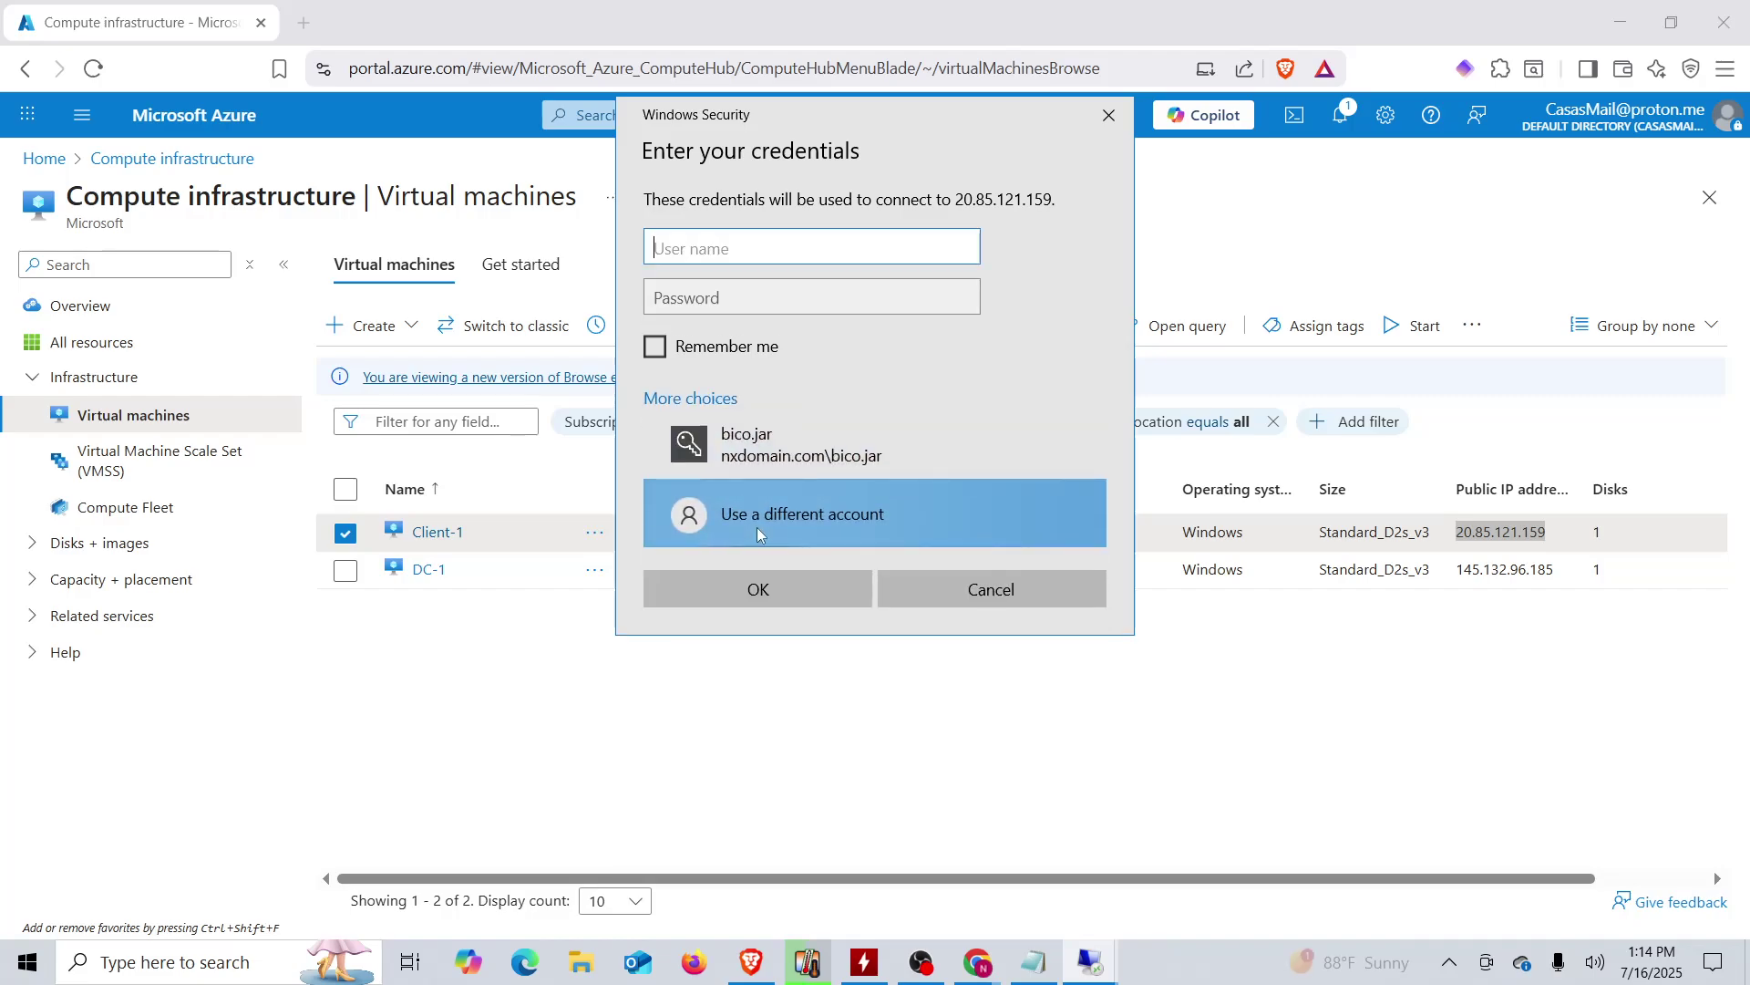
- Copy the last domain username from the Notepad login notes into the sign-in User name field
left_click(1034, 962)
left_click_drag(720, 690, 530, 692)
right_click(530, 692)
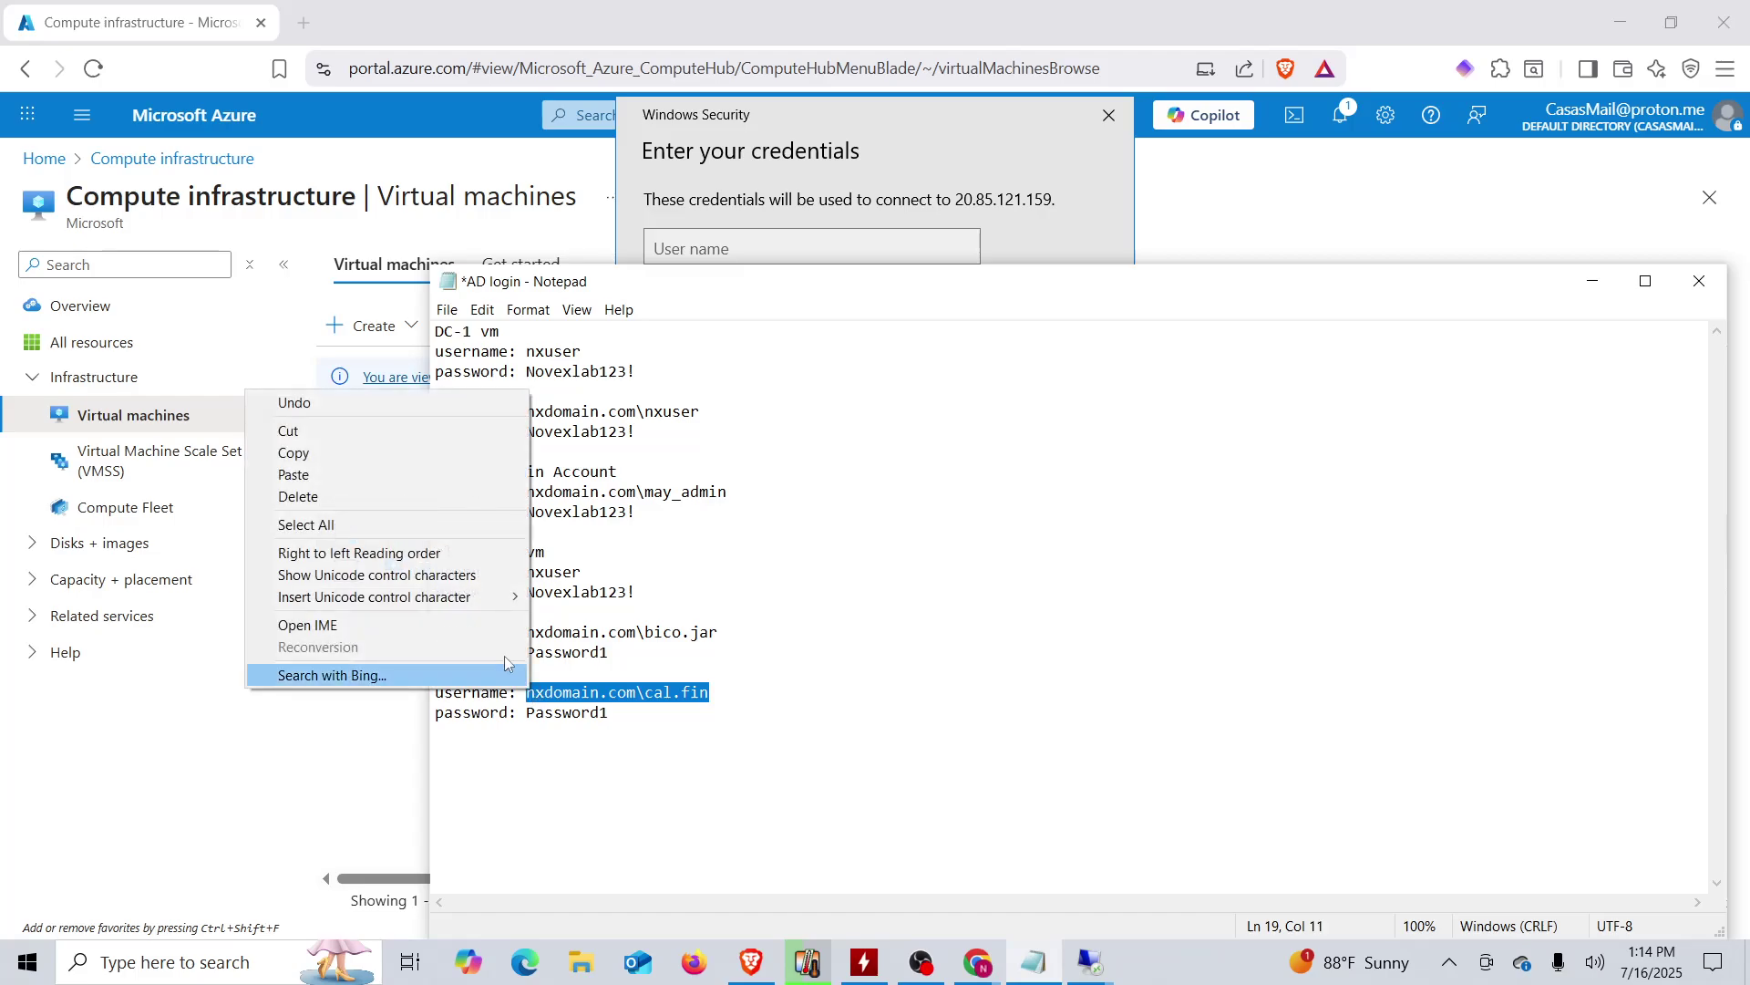
left_click(492, 457)
left_click(708, 179)
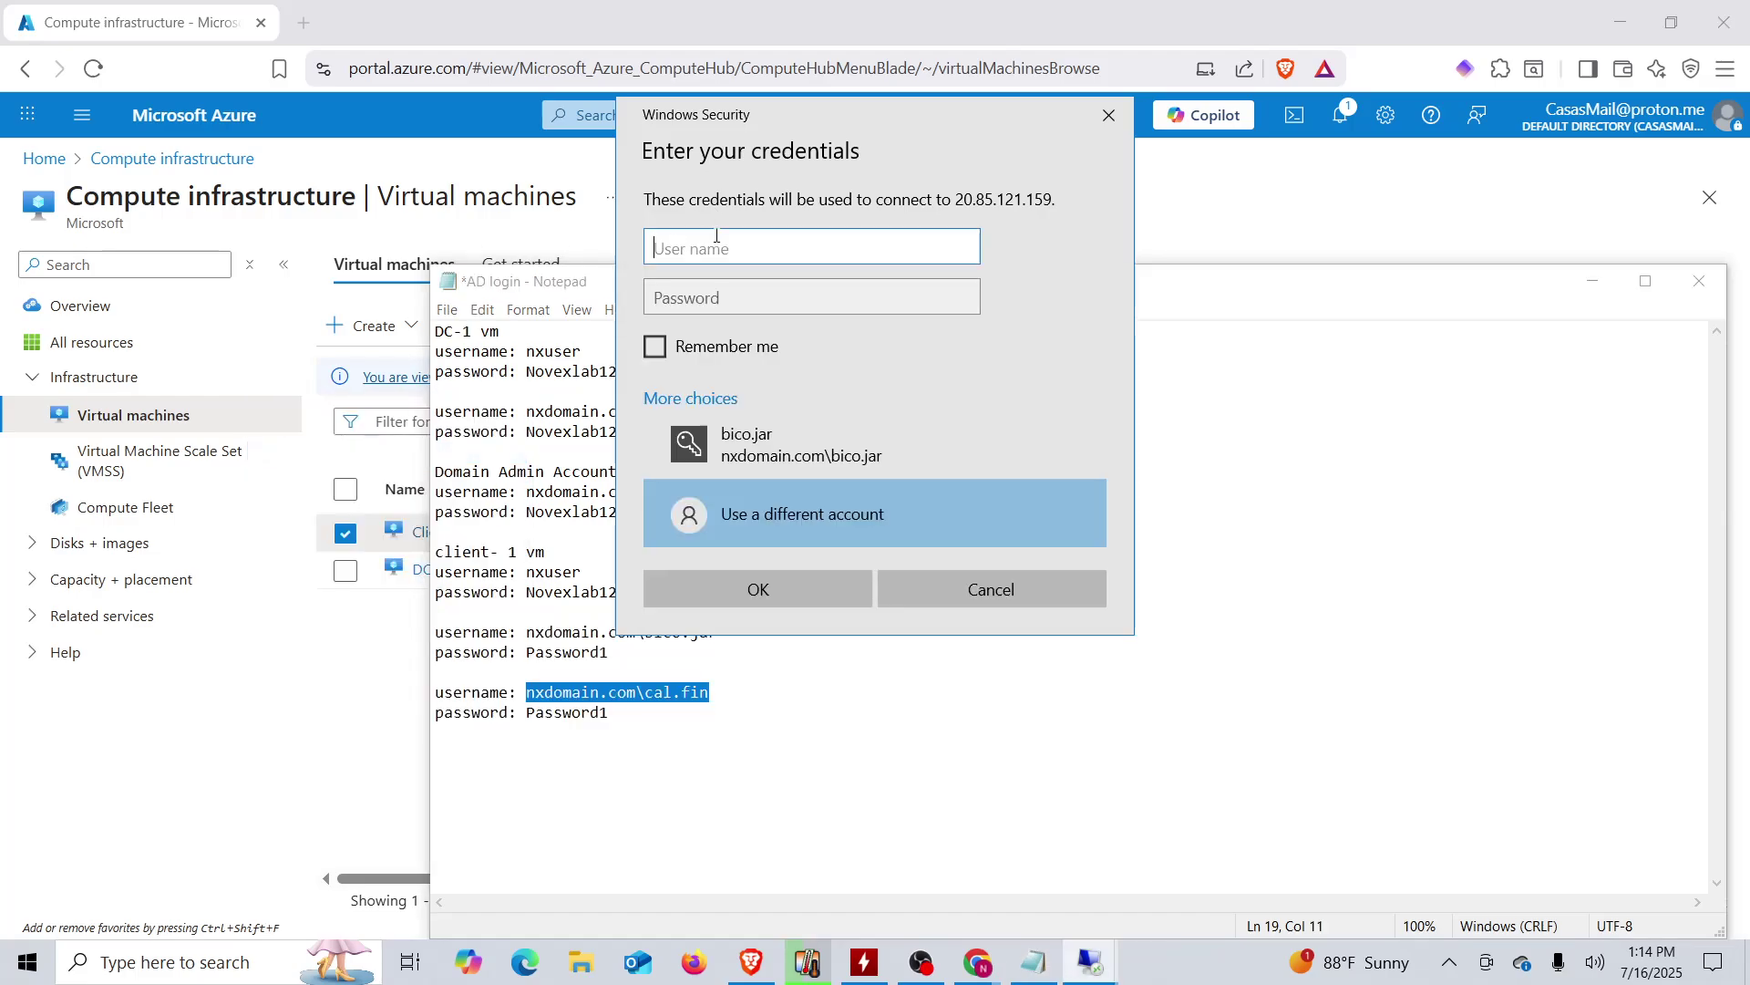
key("ctrl+v")
left_click(747, 306)
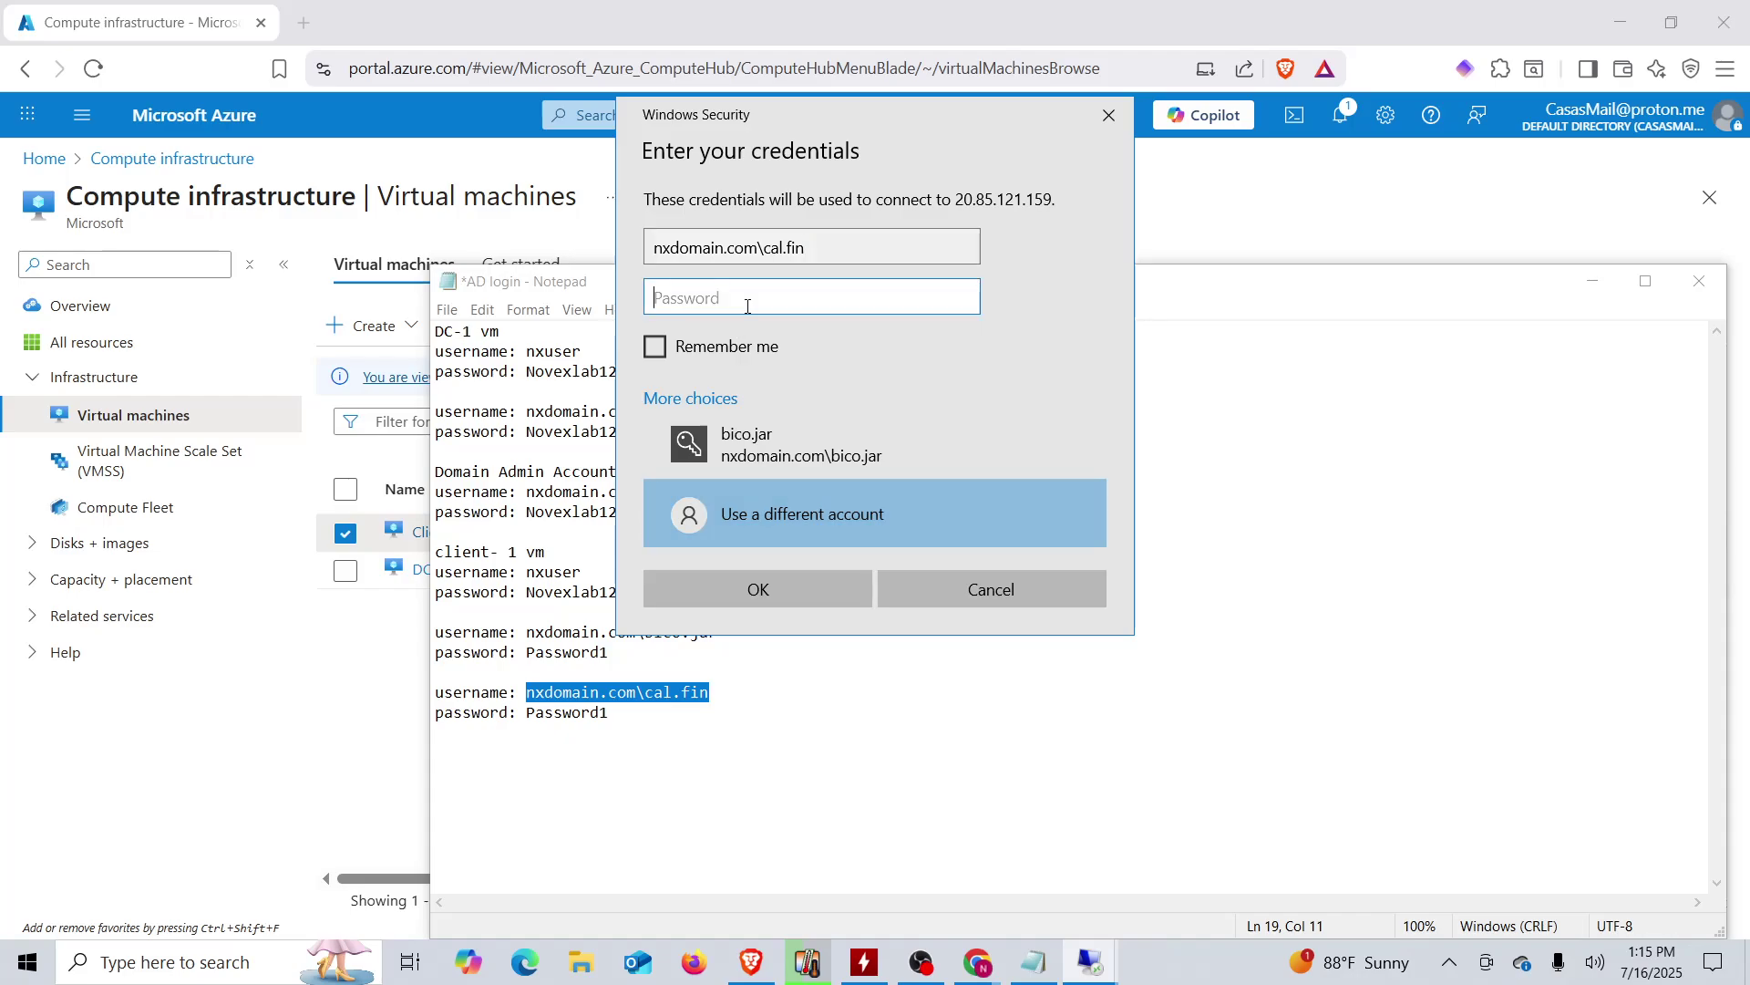
left_click(1593, 281)
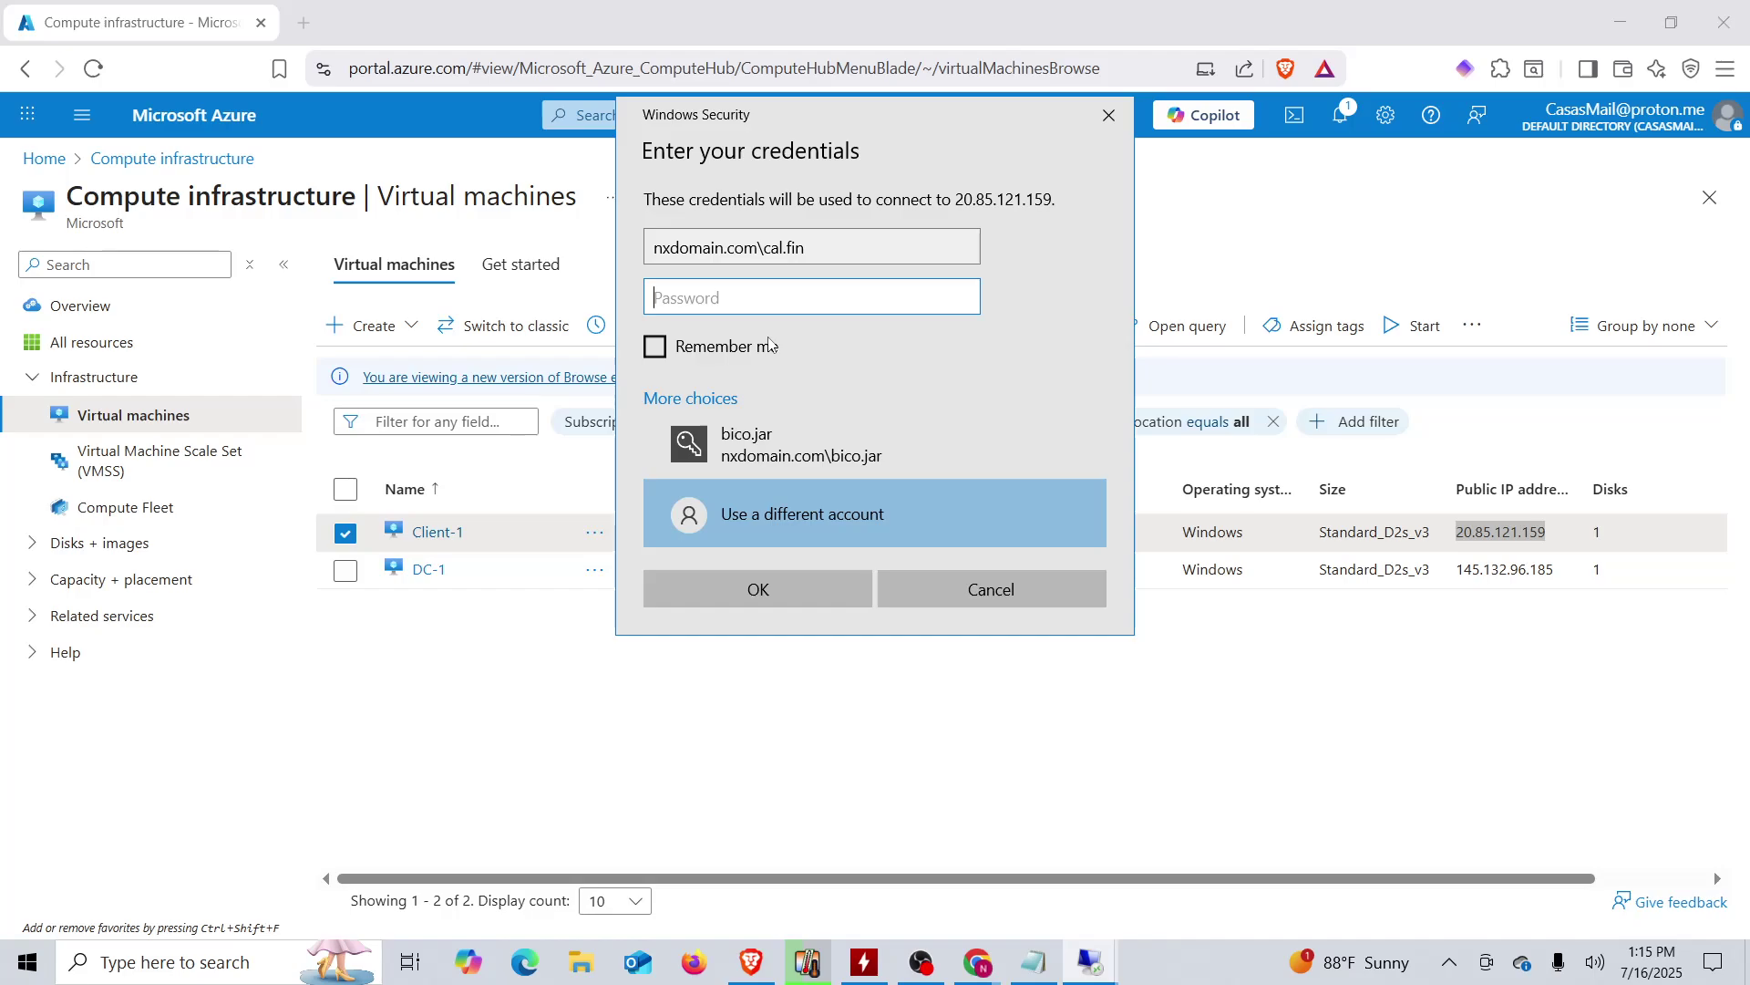
- Submit the domain user's password and retry after the credentials are rejected
type("•••••")
key("Return")
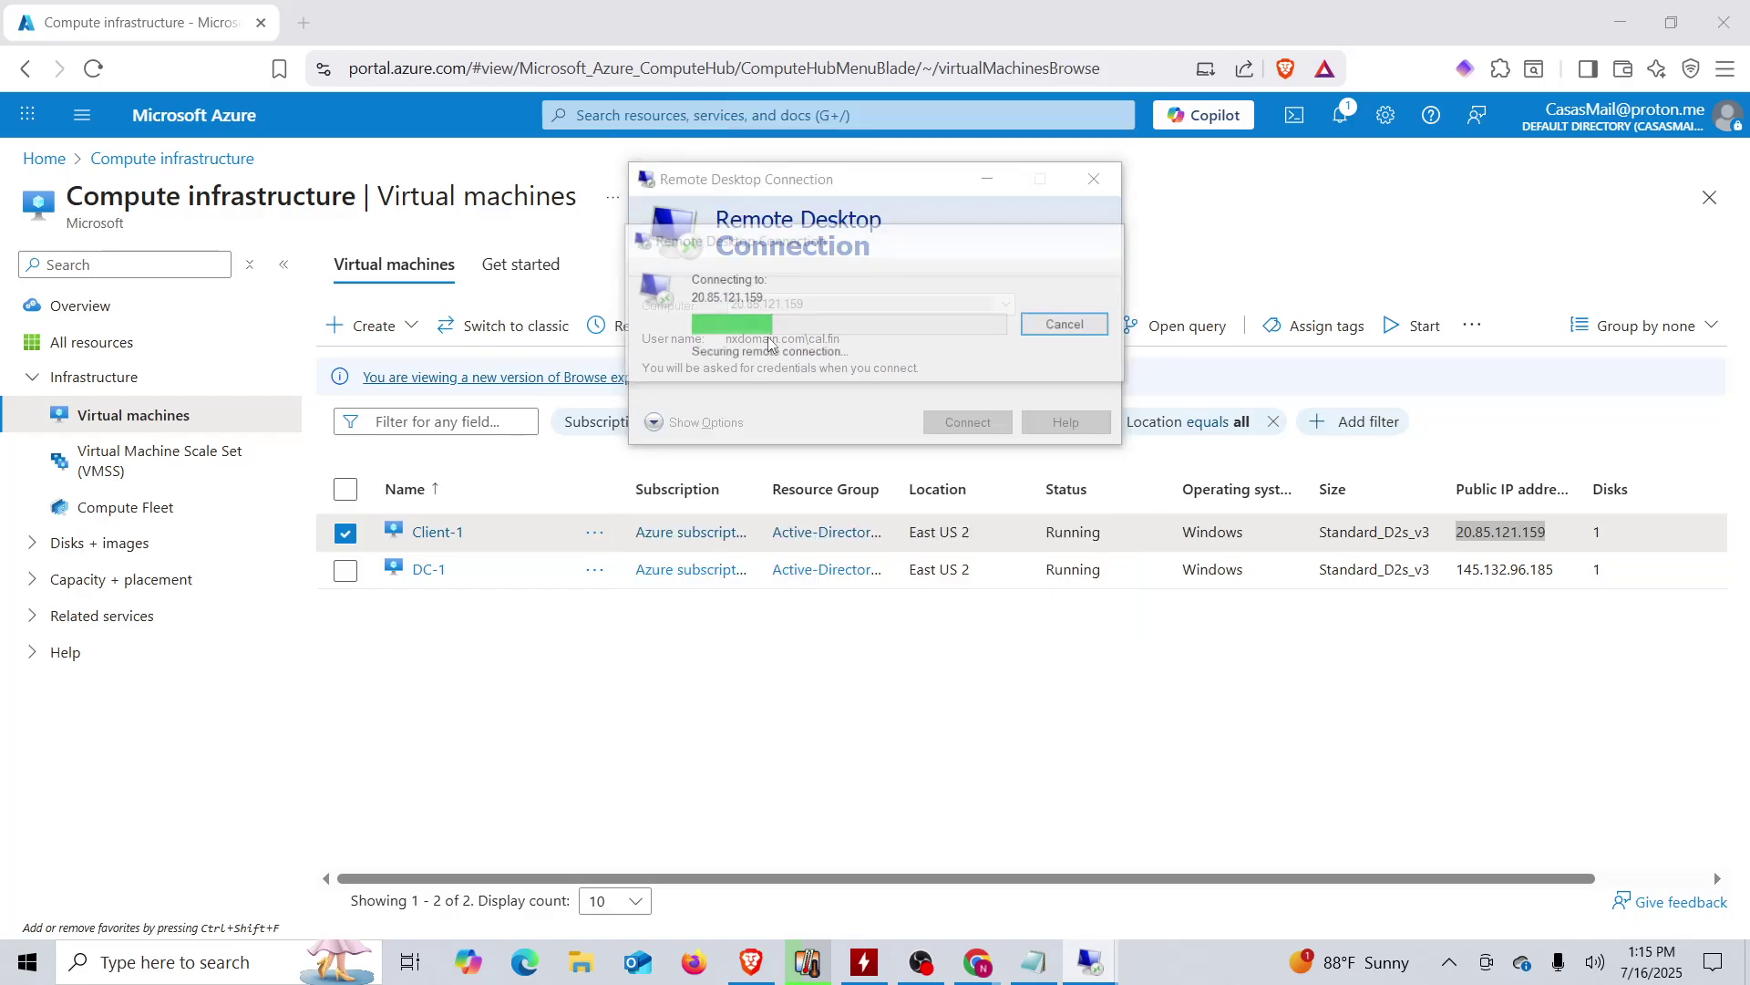
type("••••")
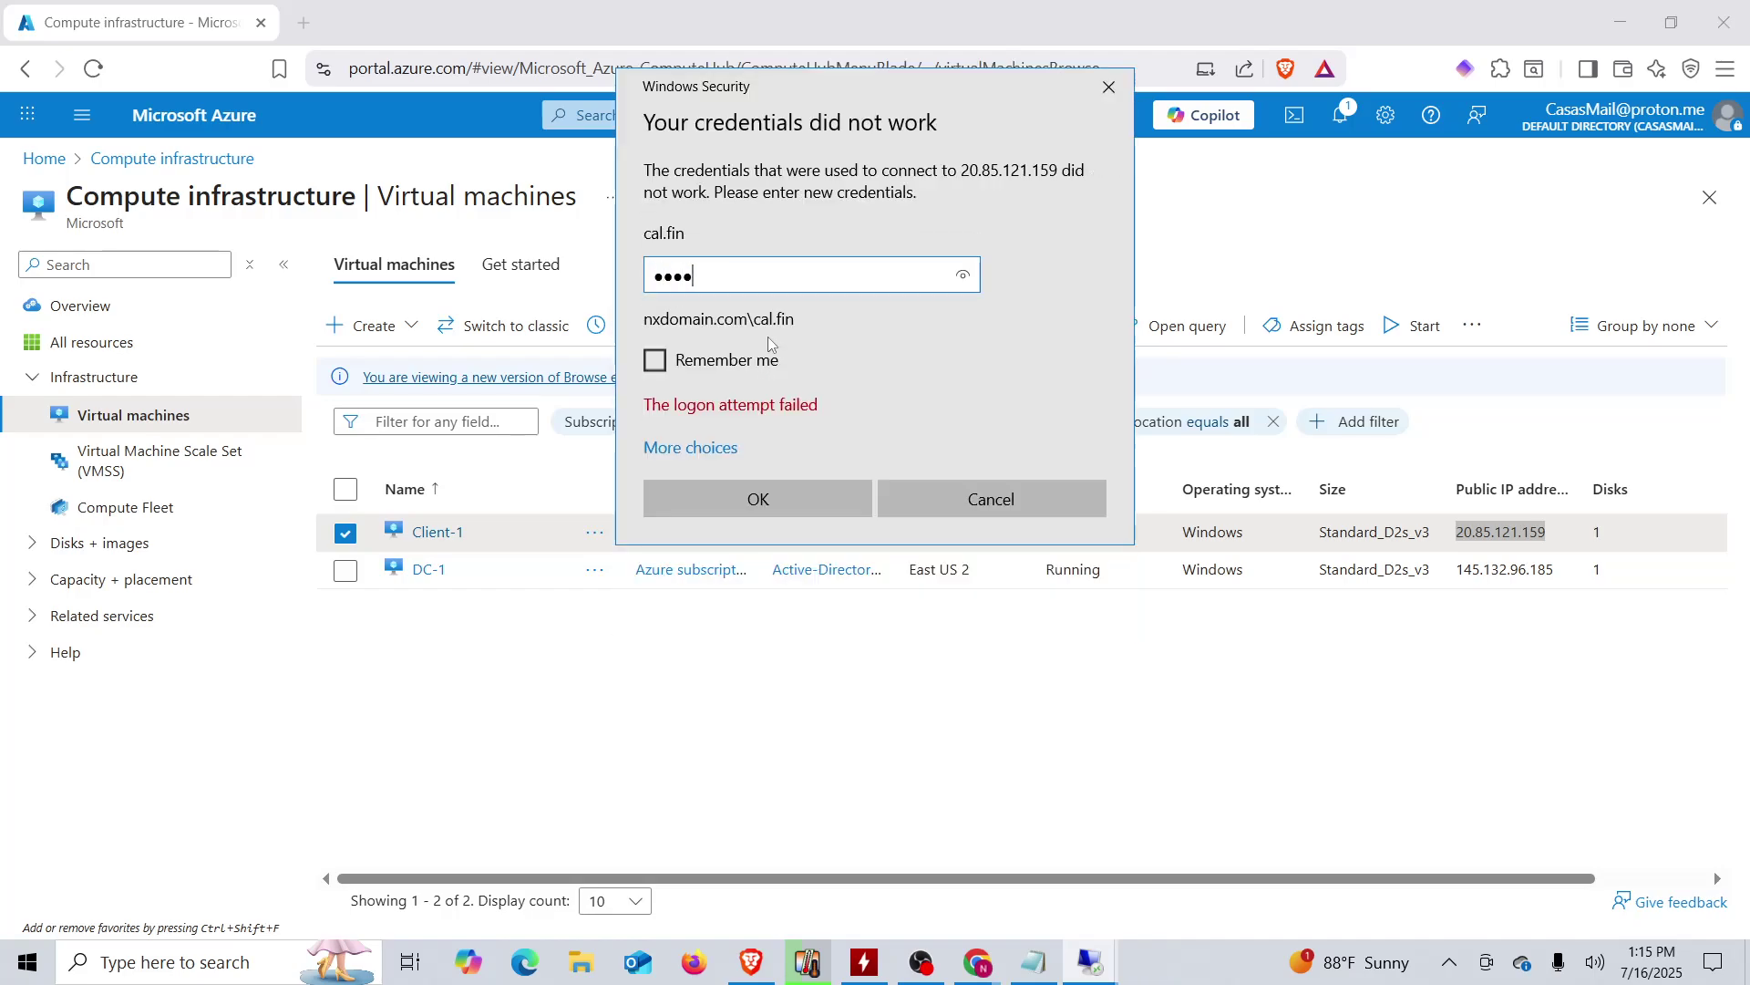
key("Return")
type("•")
left_click(766, 497)
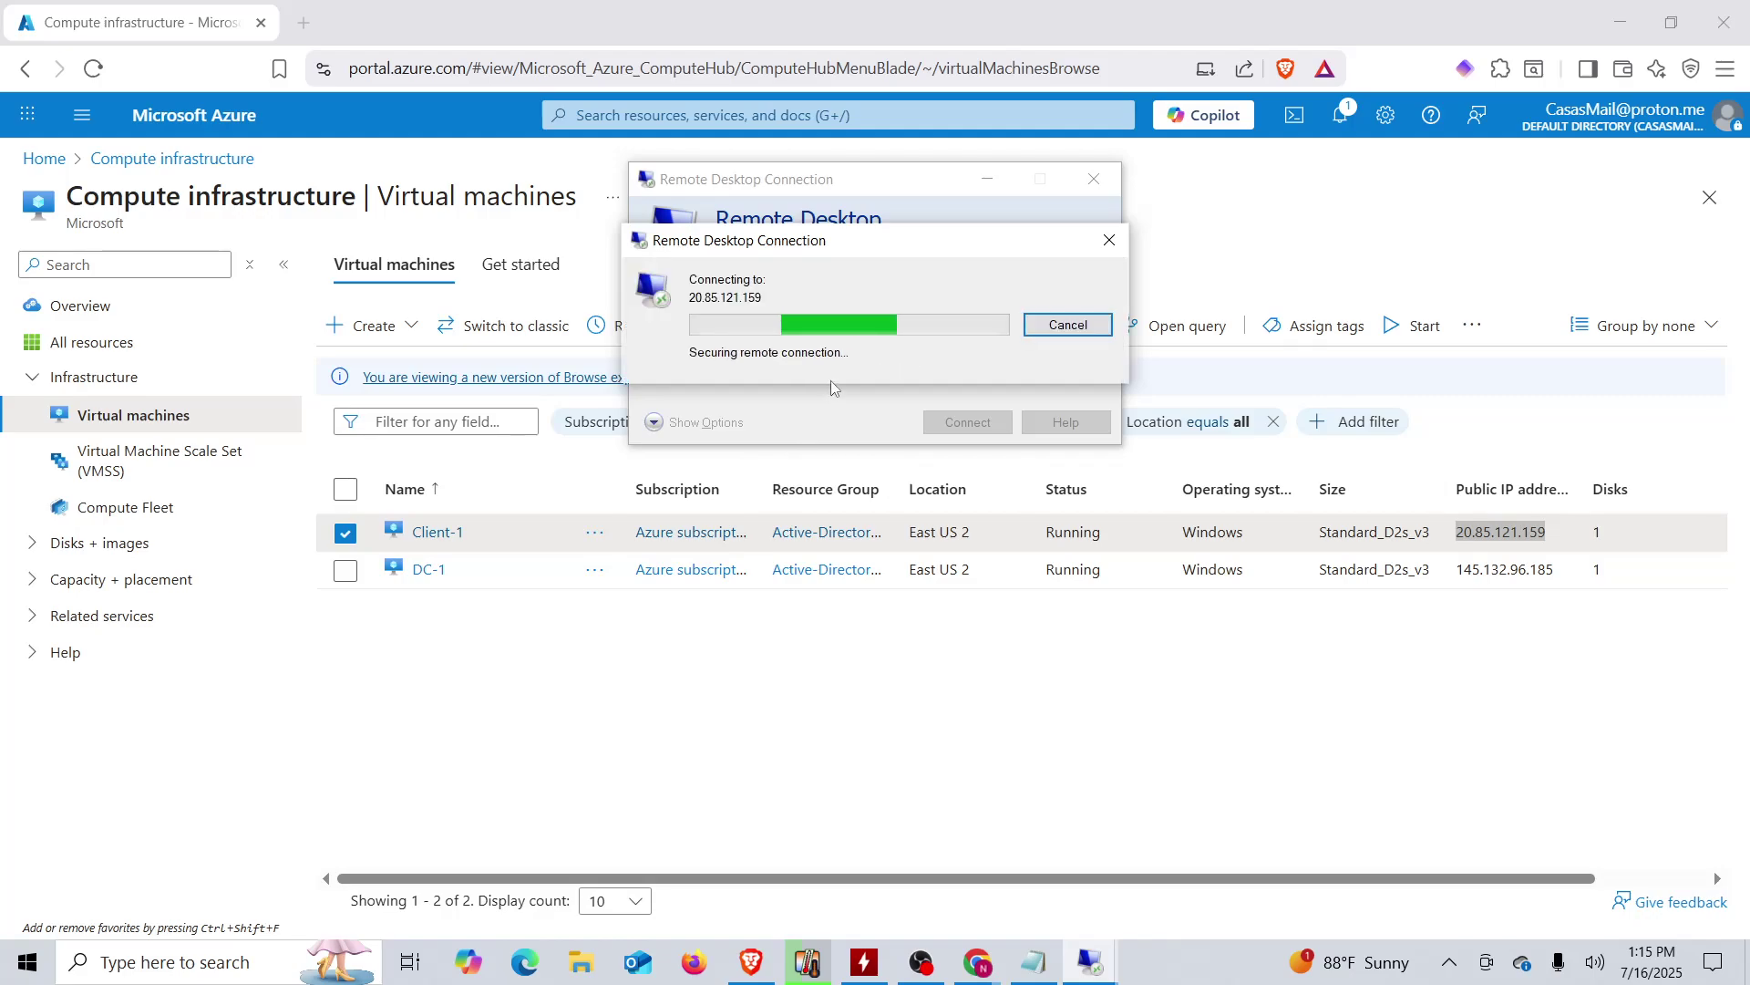
- Keep retyping and resubmitting the password as the logon attempts continue to fail
type("•••••")
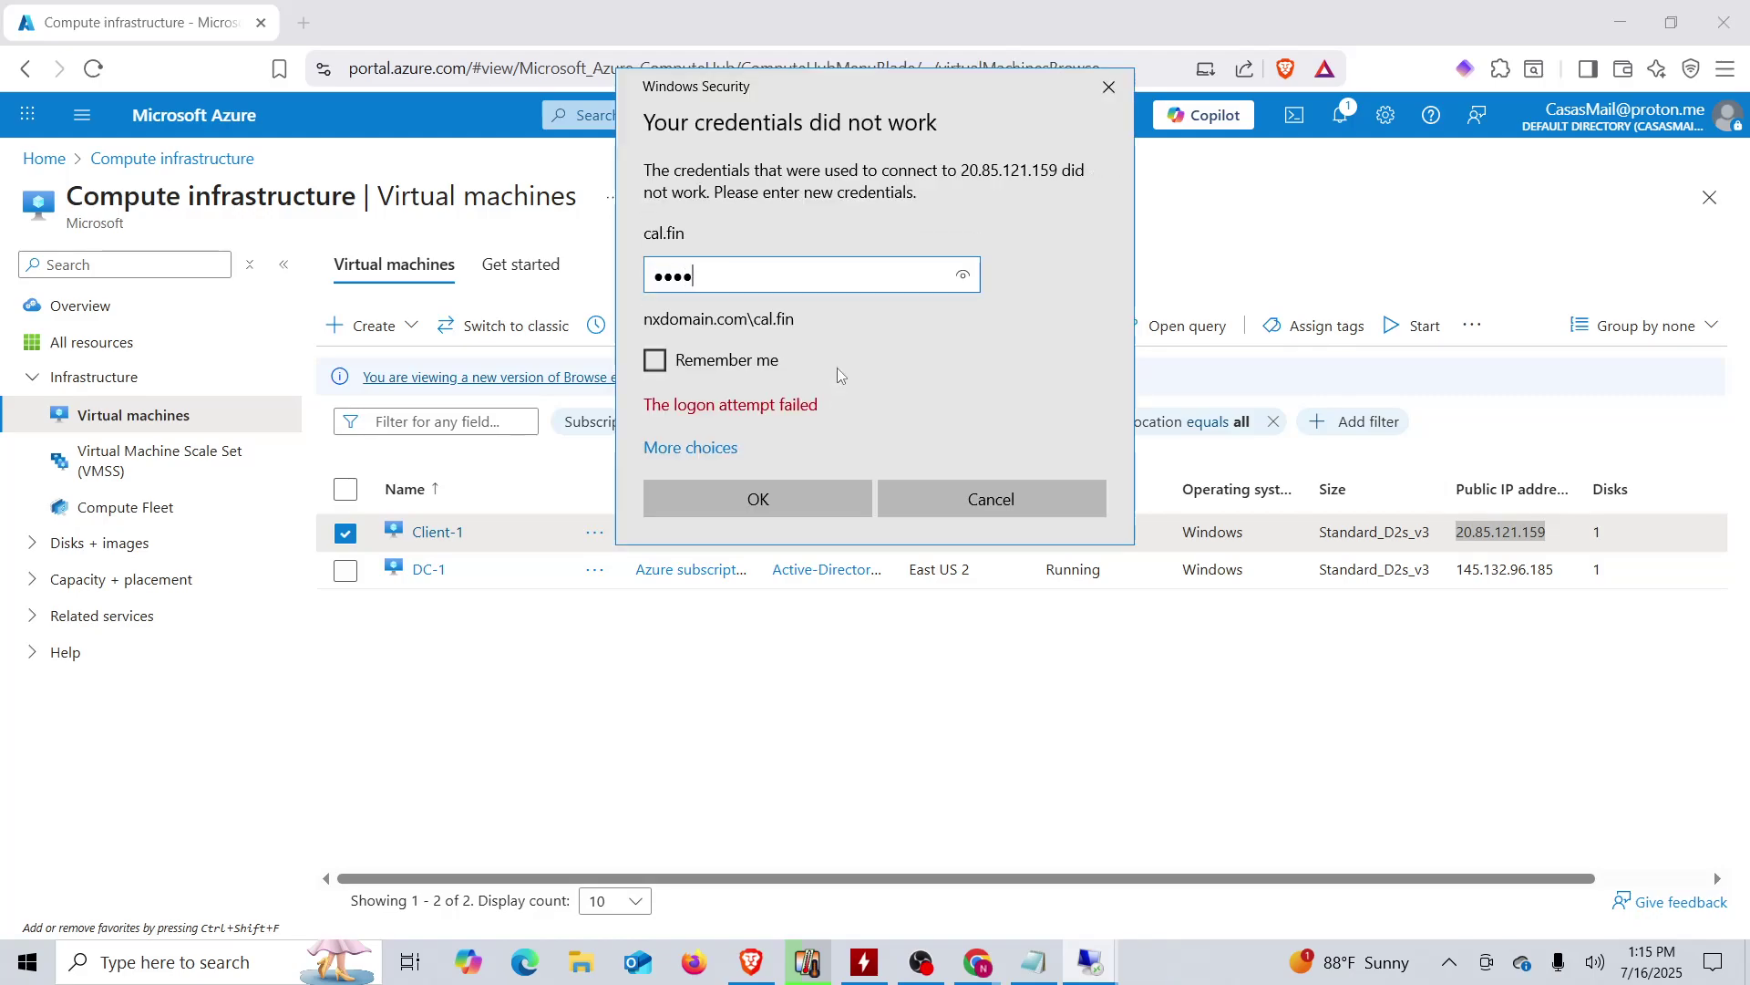
key("Return")
type("•••")
key("Return")
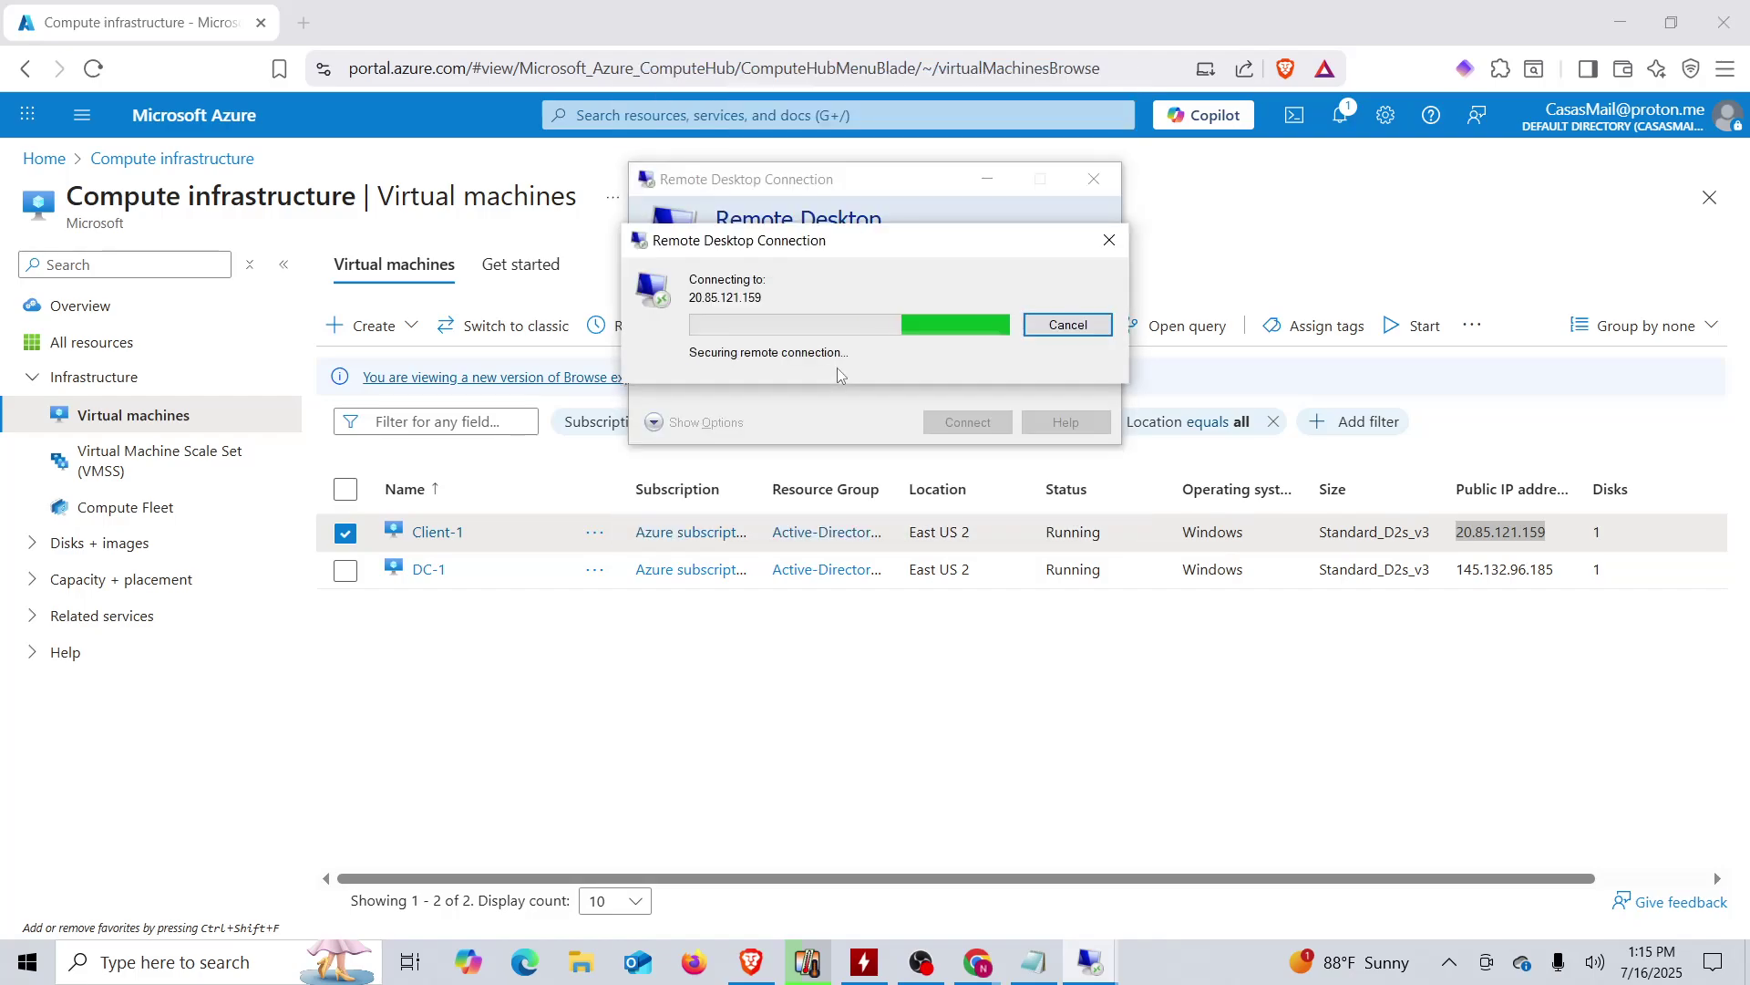
type("•••")
key("Return")
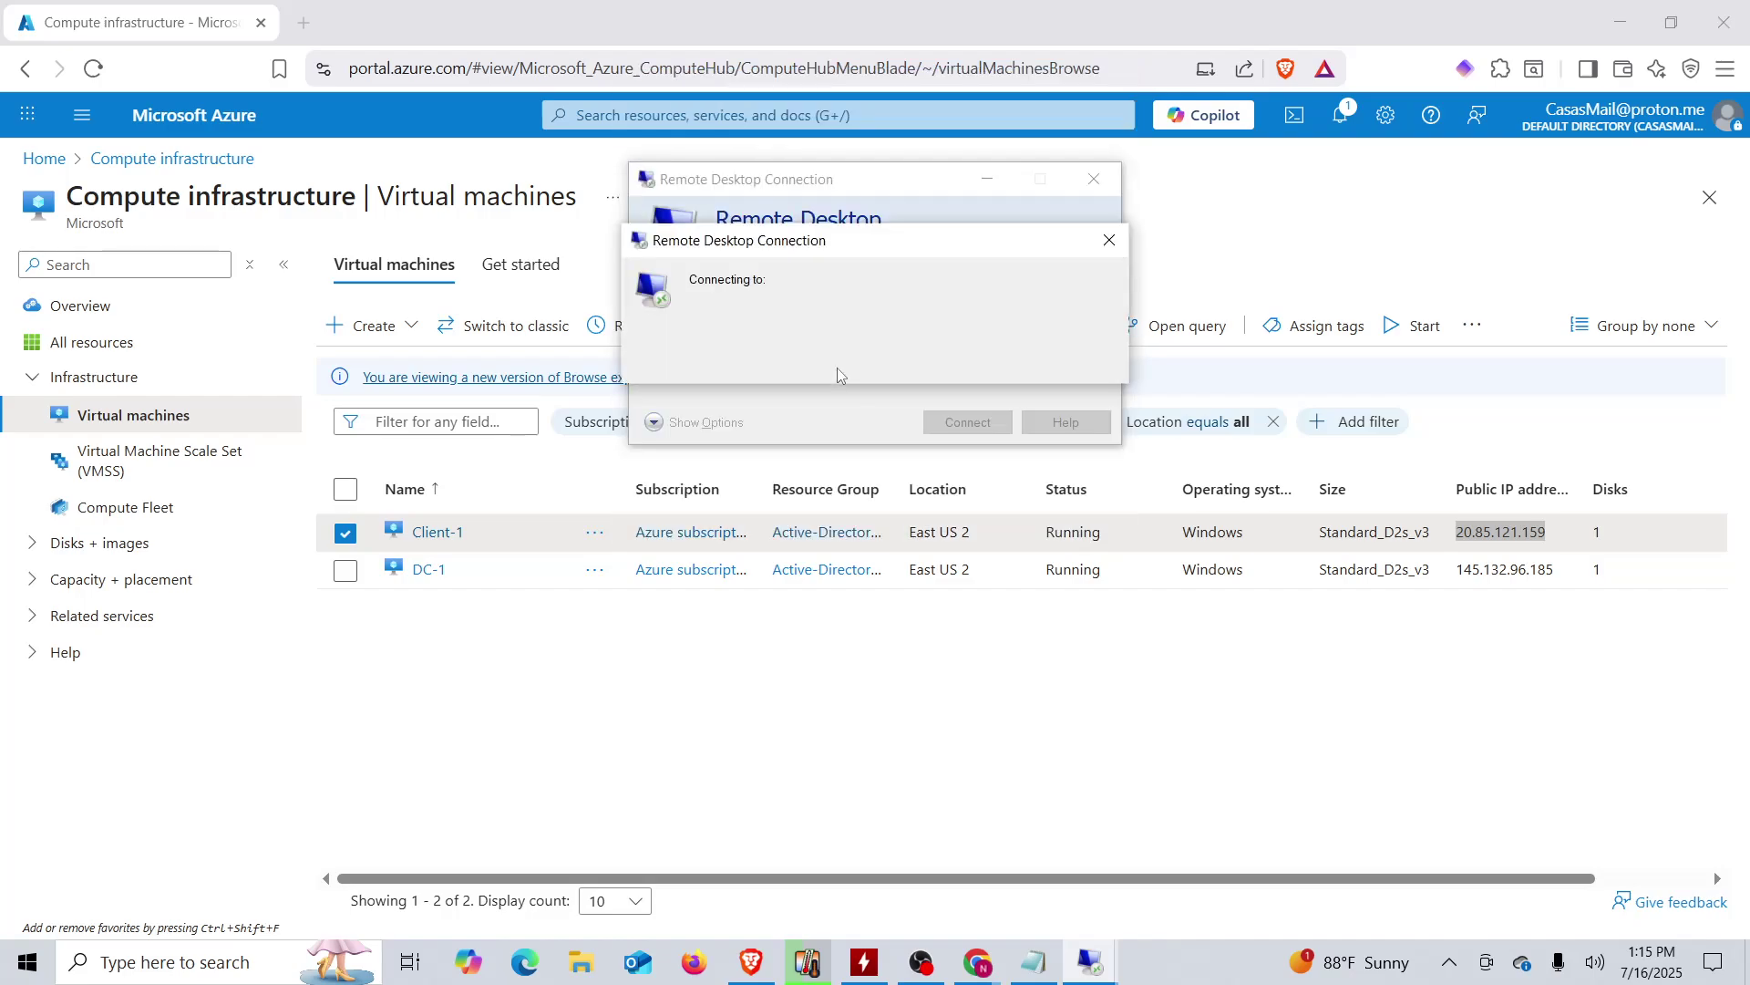
type("•••")
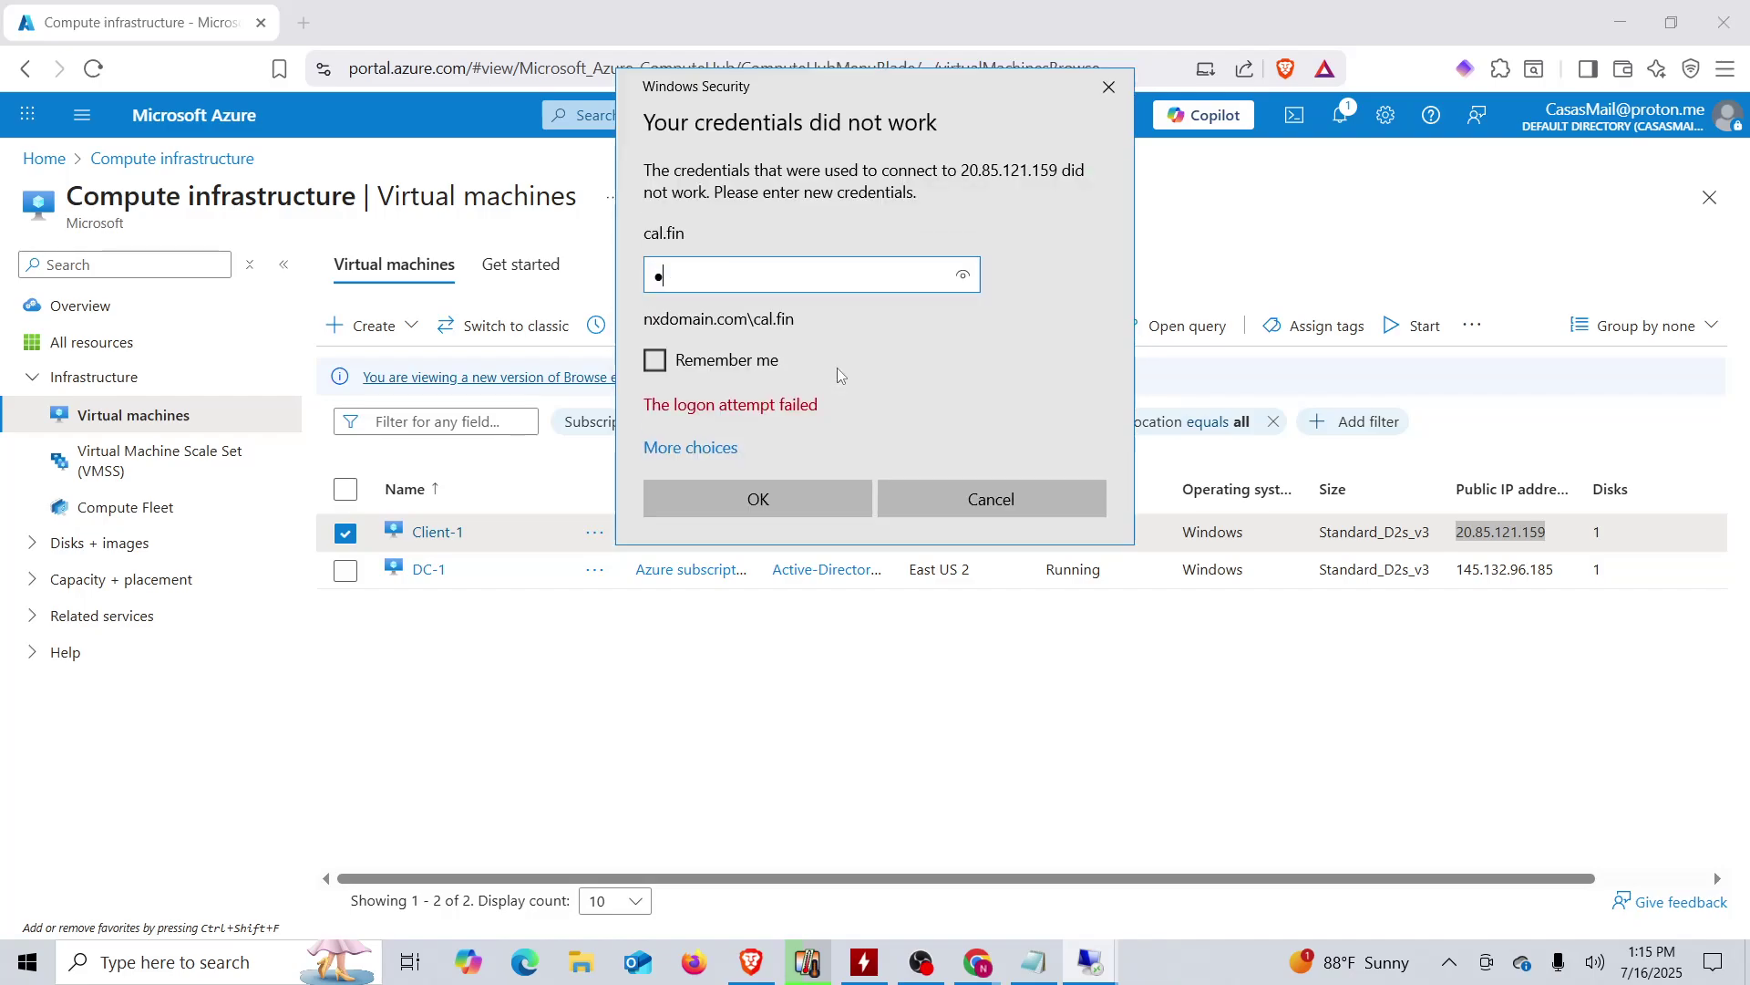
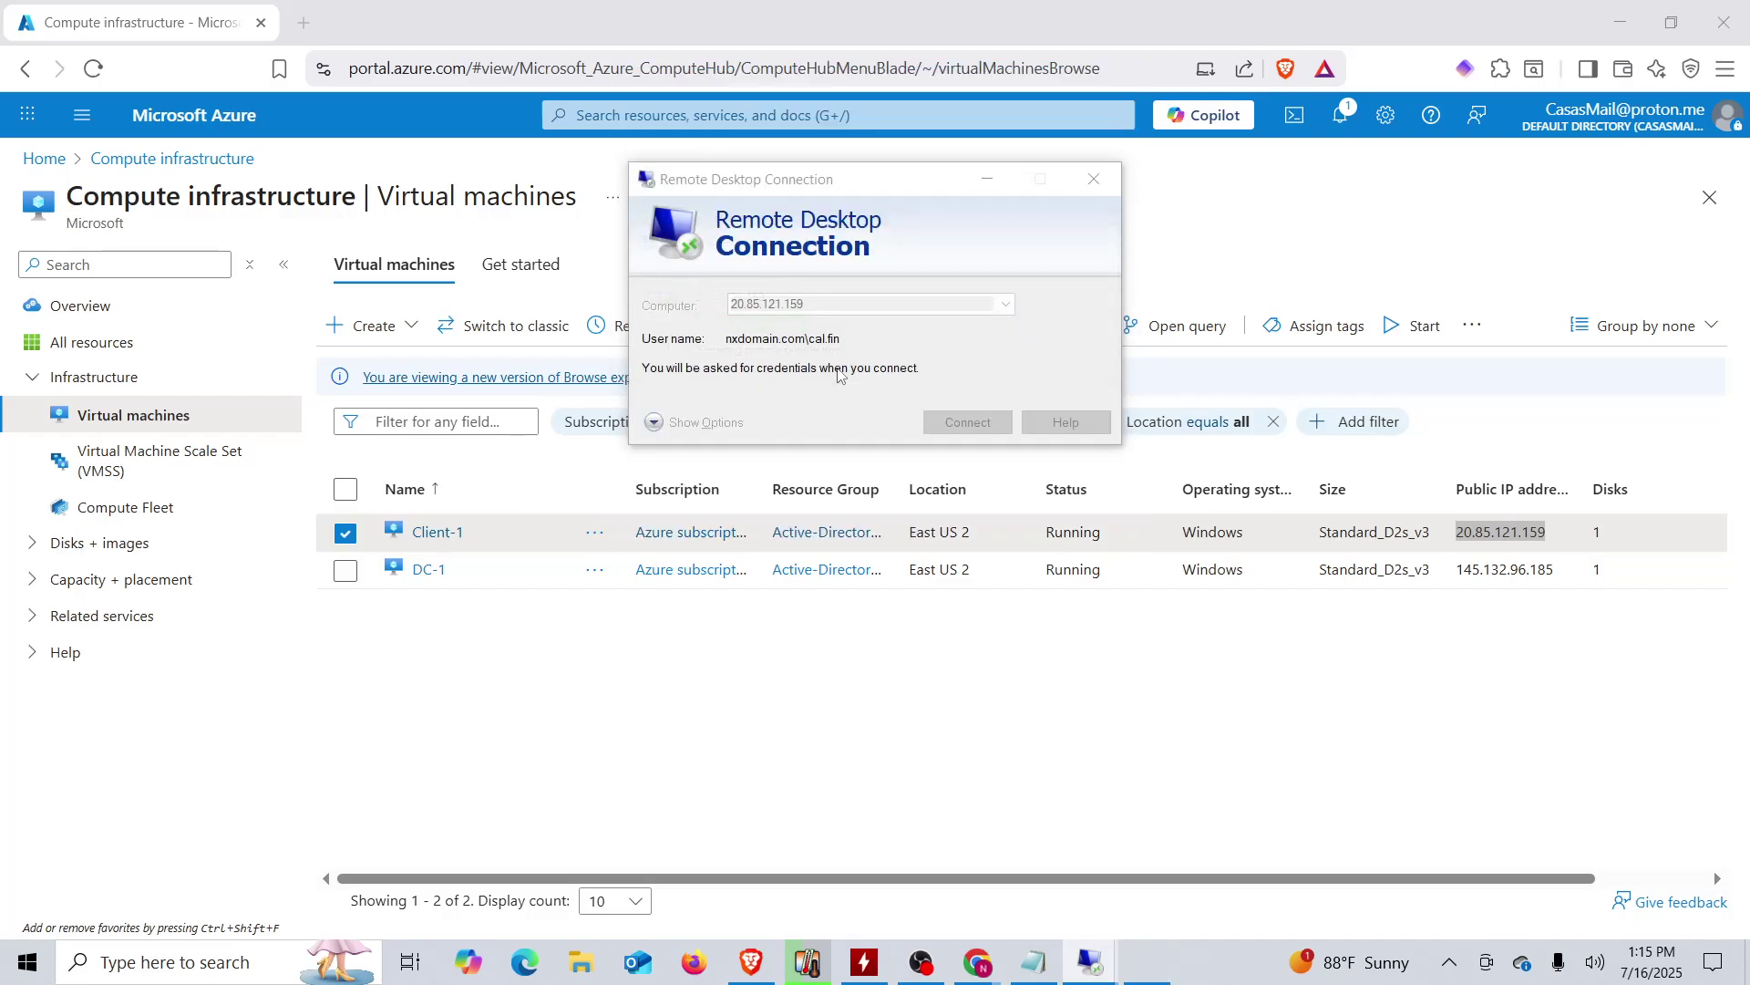
- Resubmit the domain user's password twice more while the logon keeps failing
type("••••")
key("Return")
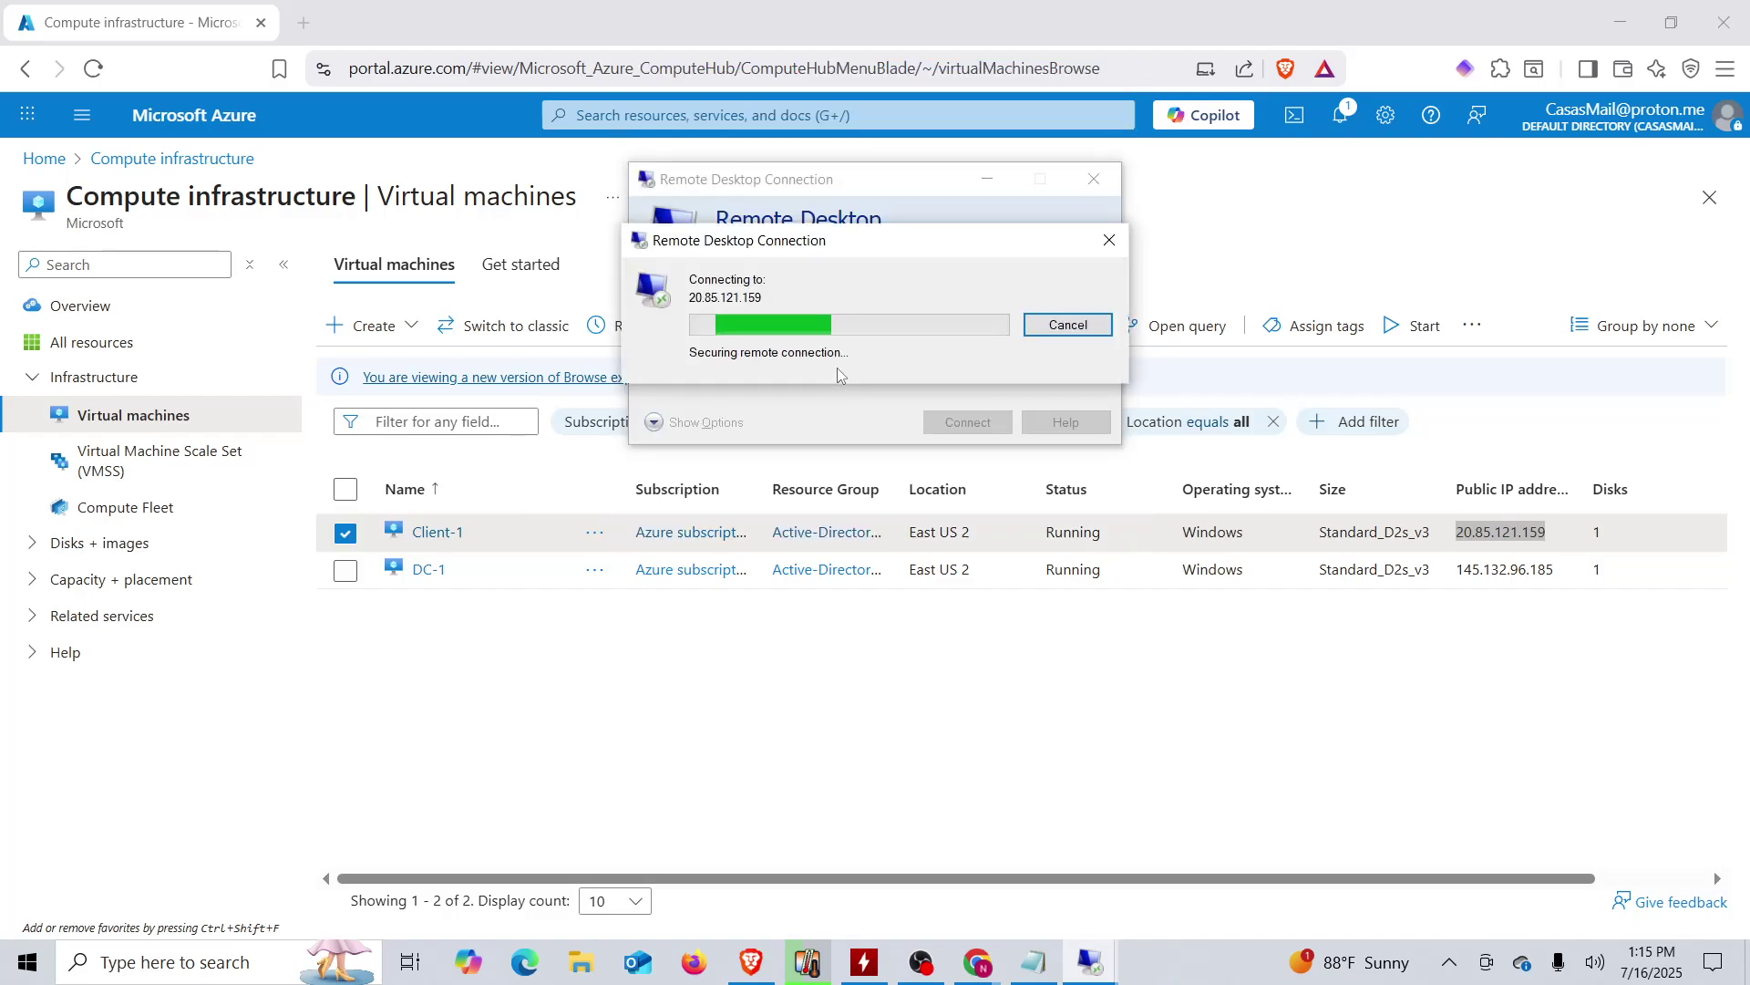
type("••••")
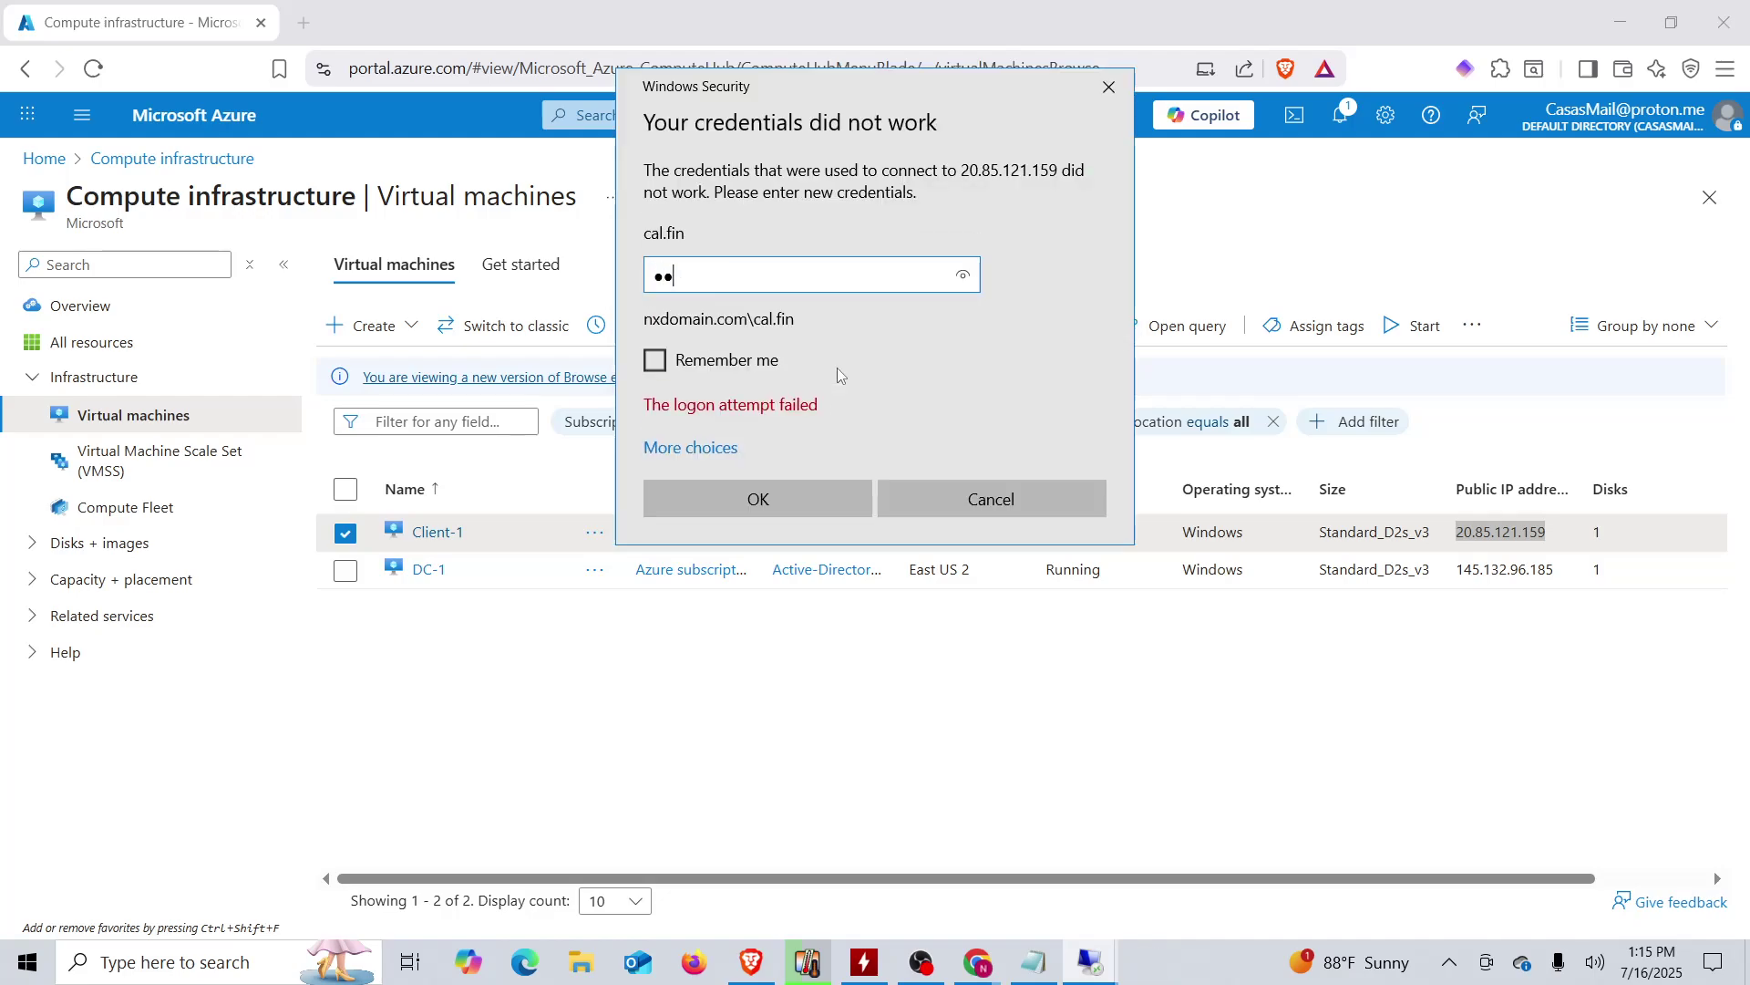
key("Return")
key("Return")
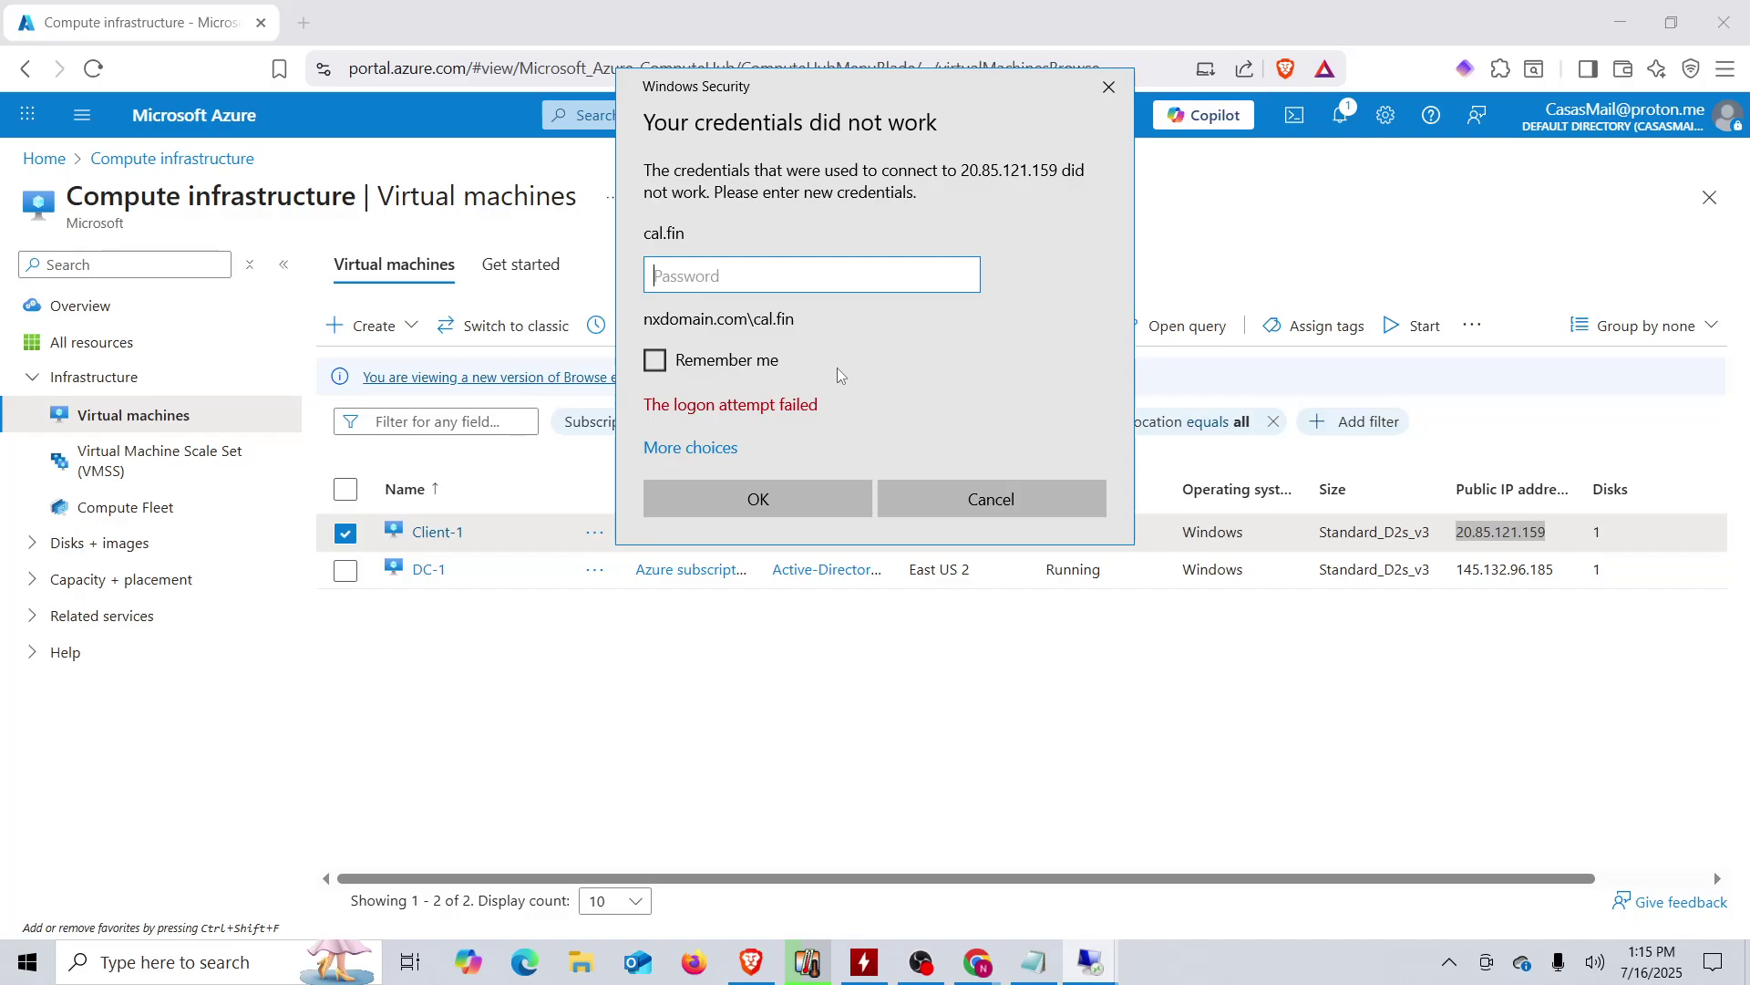
- Re-enter the password with Caps Lock corrected, reaching the certificate warning for 20.85.121.159
key("Caps_Lock")
type("•")
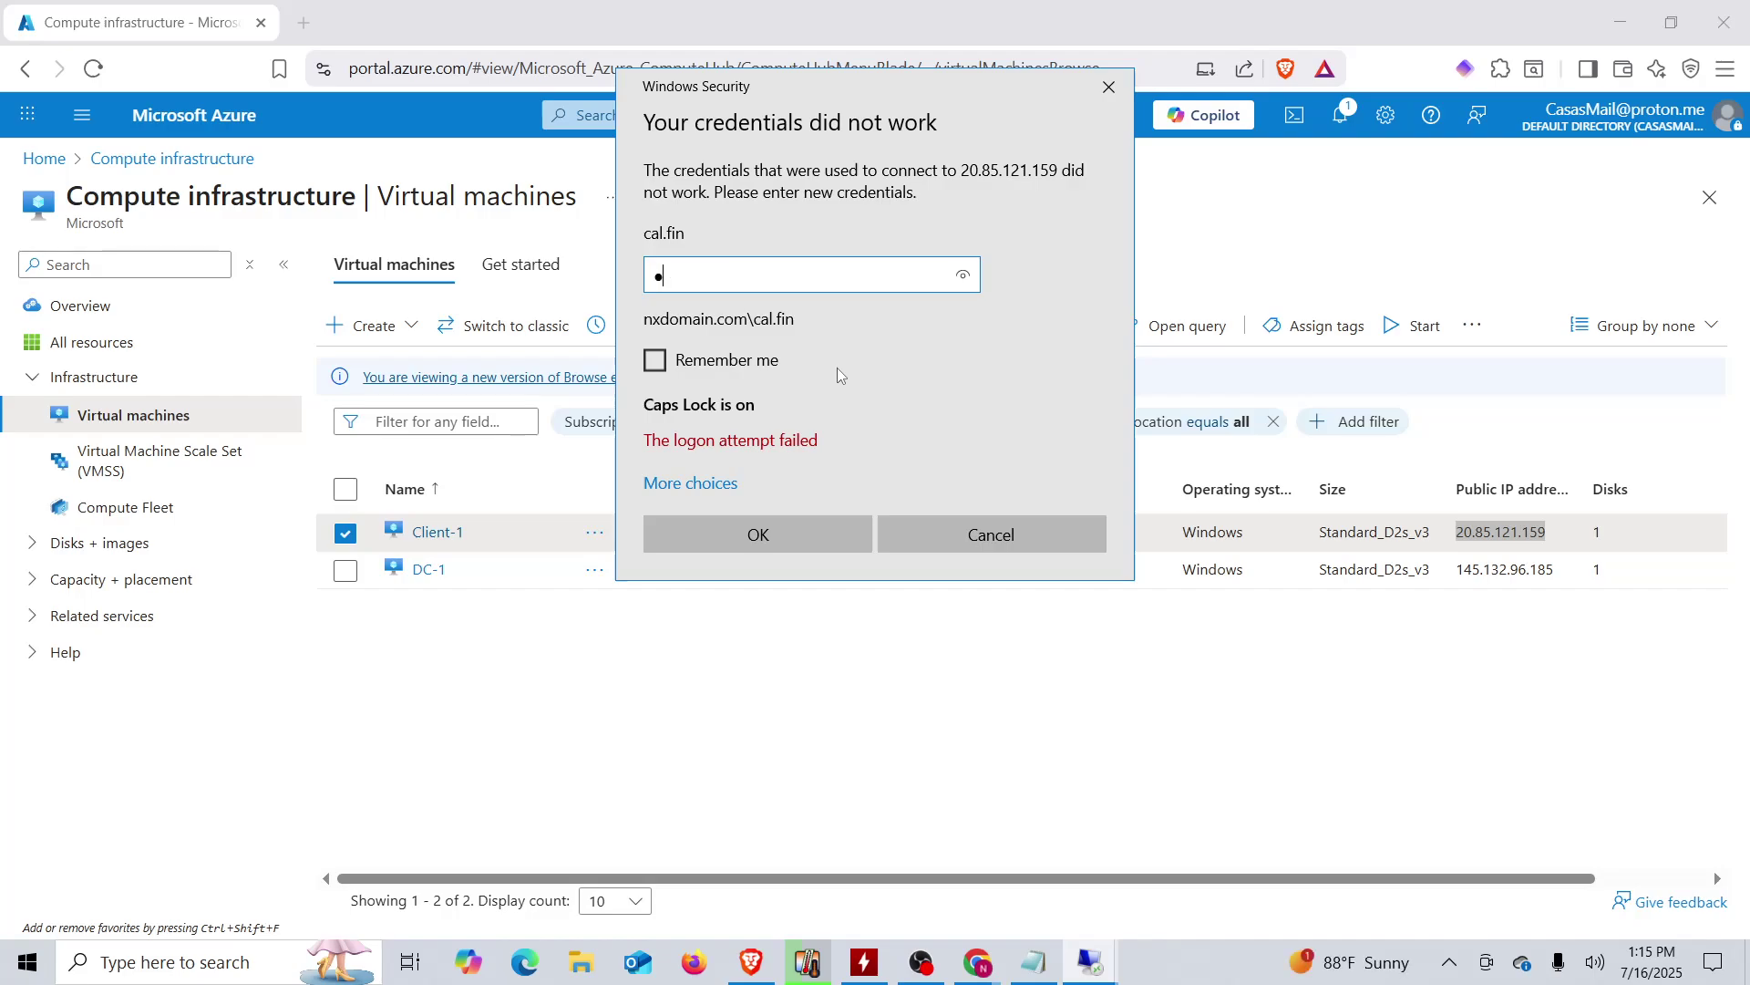
key("Caps_Lock")
type("•••••••••")
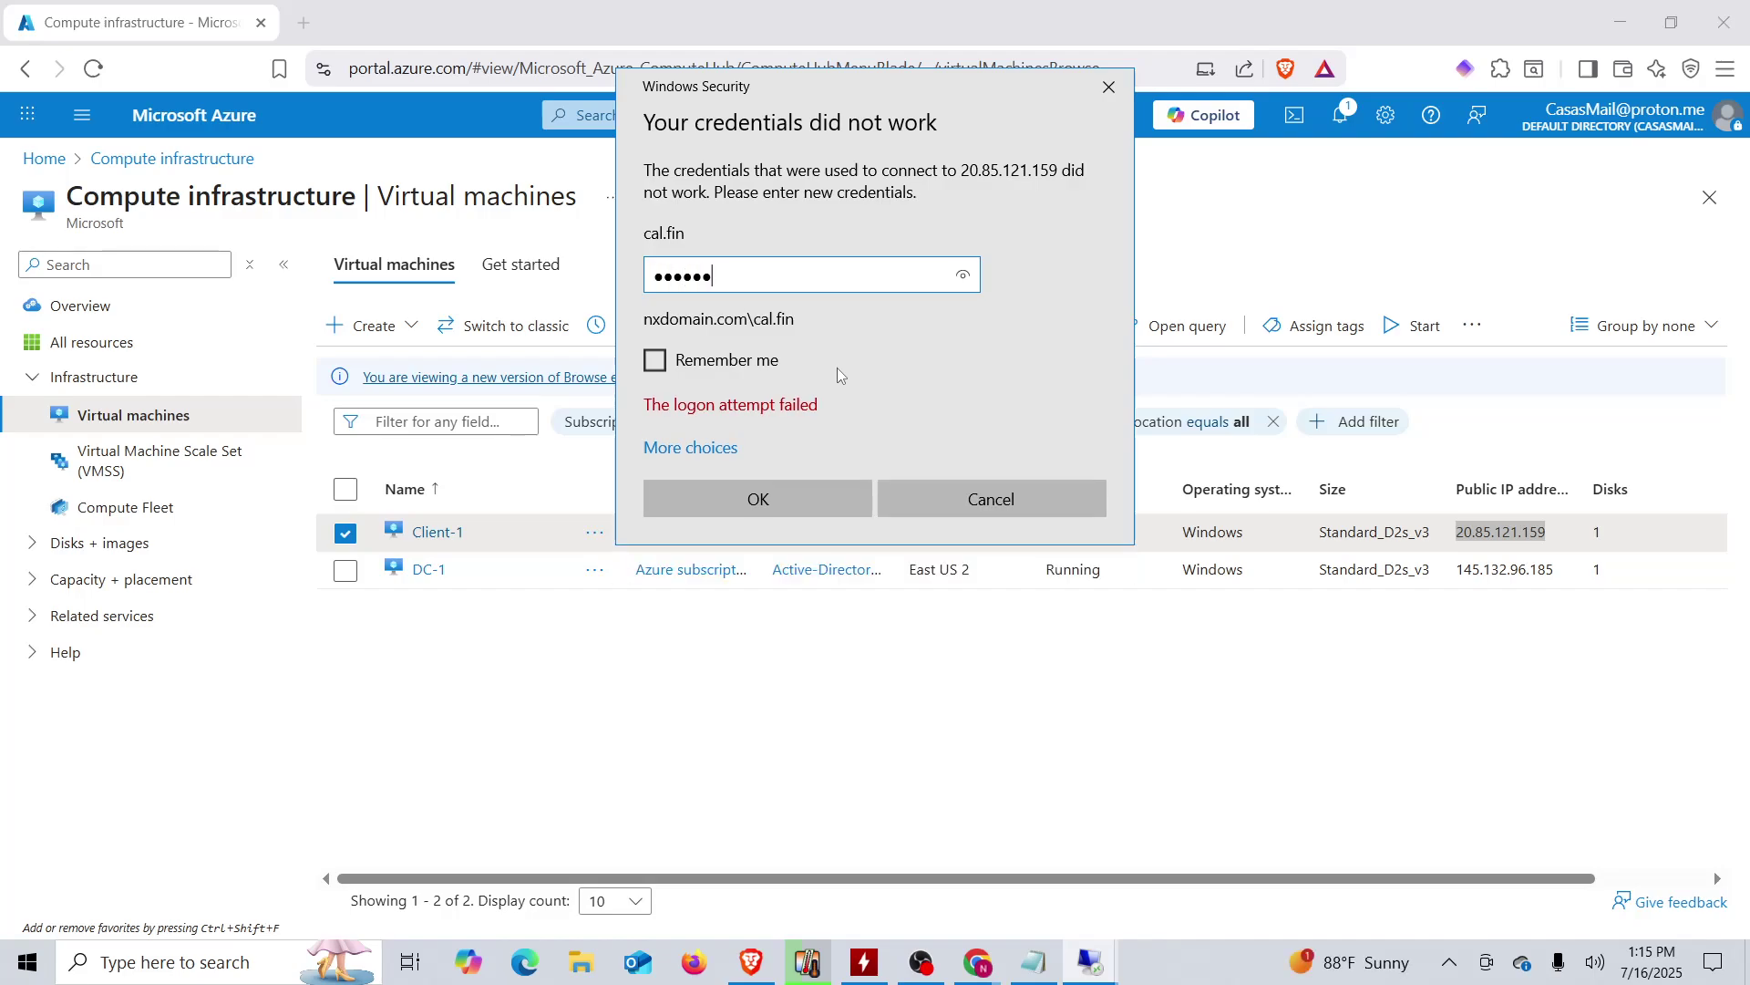
key("Return")
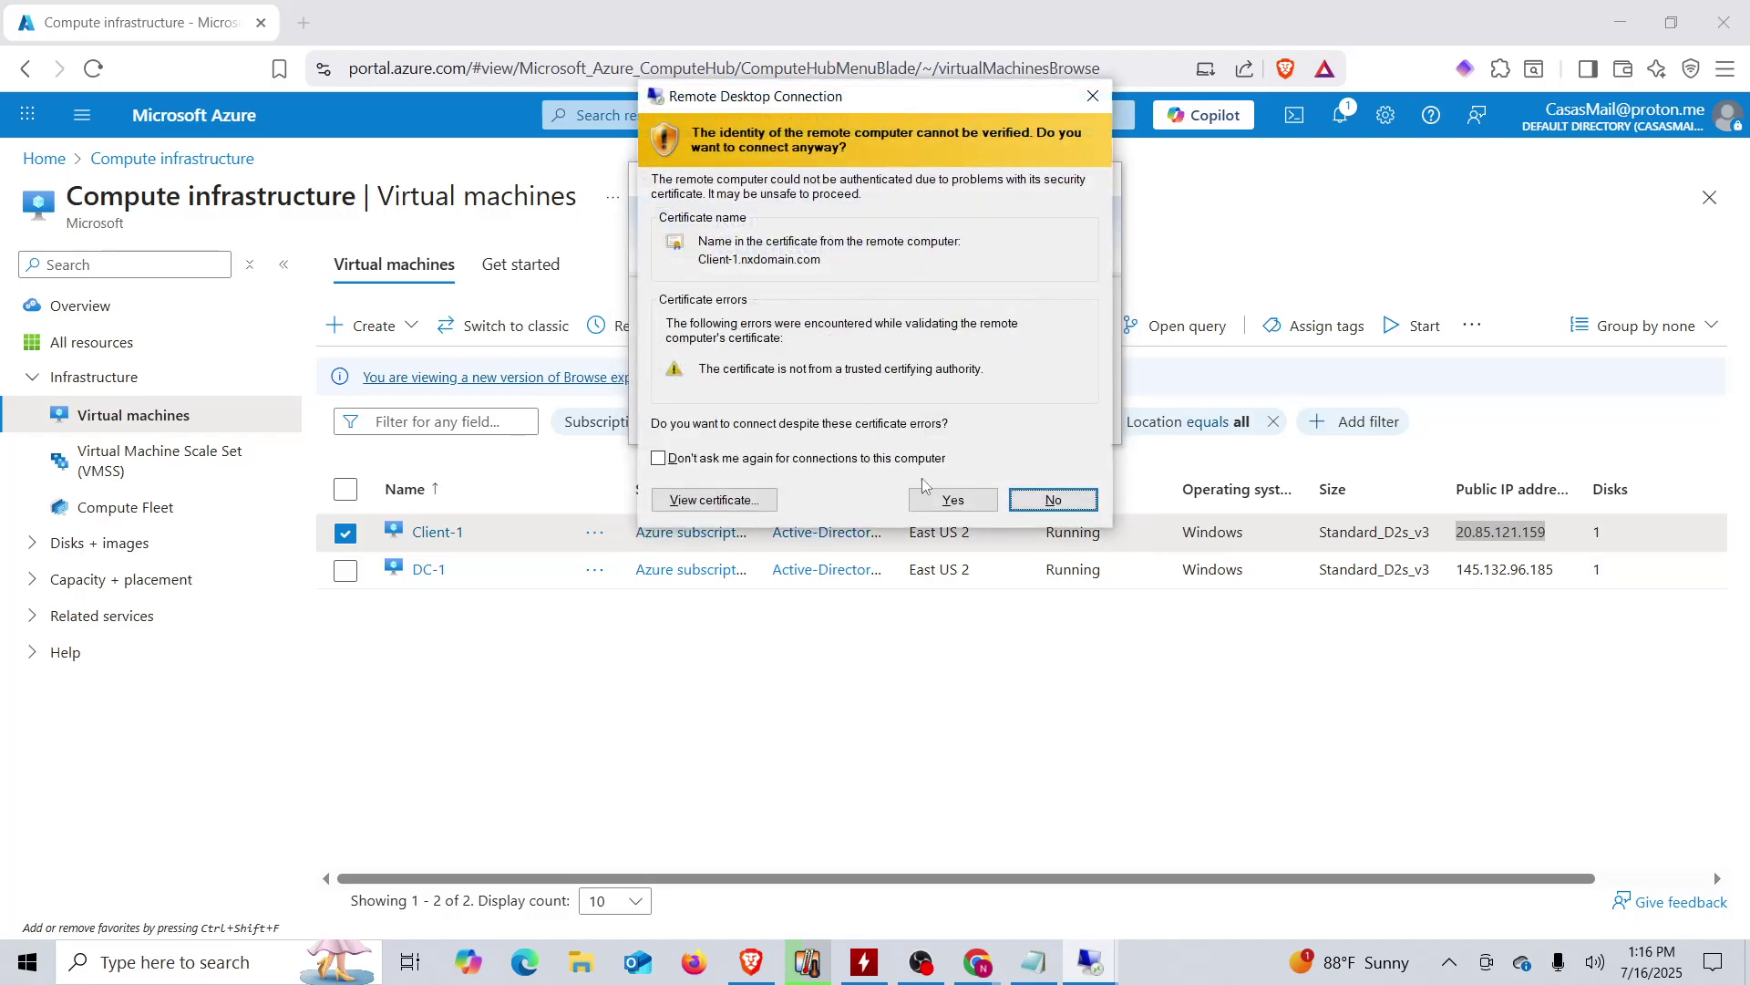
- Accept Client-1's untrusted certificate, then minimize the session once the Welcome screen appears
left_click(953, 500)
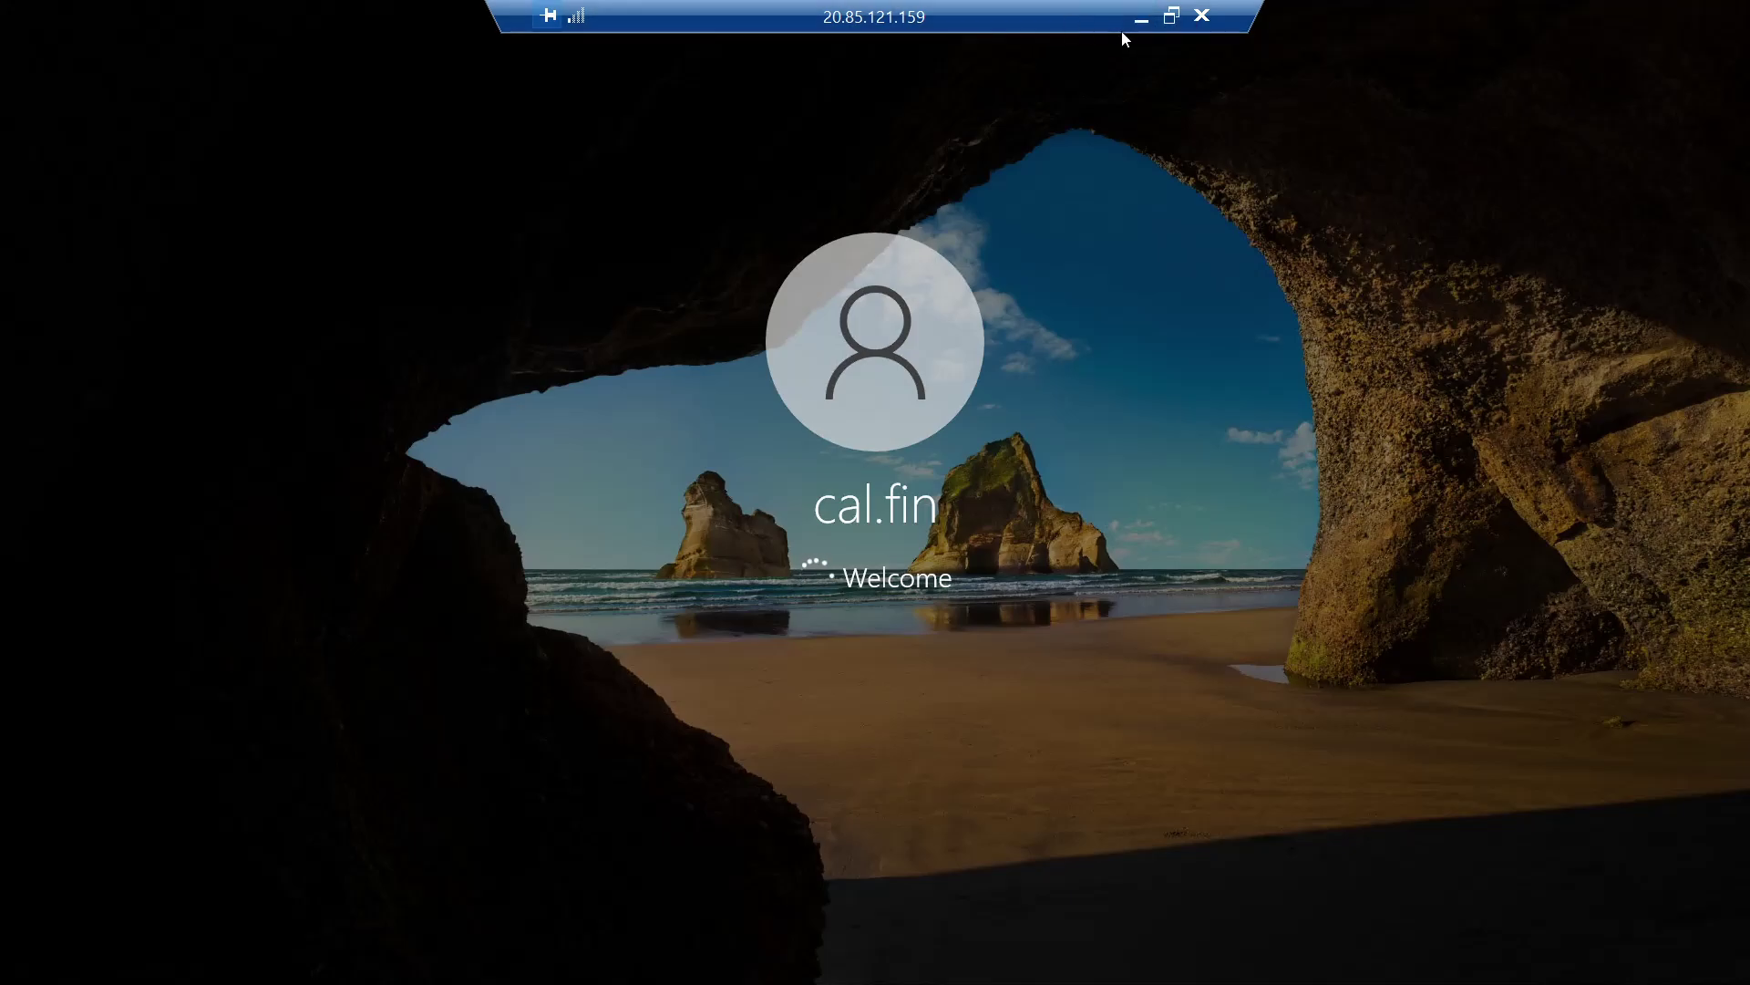
left_click(1138, 24)
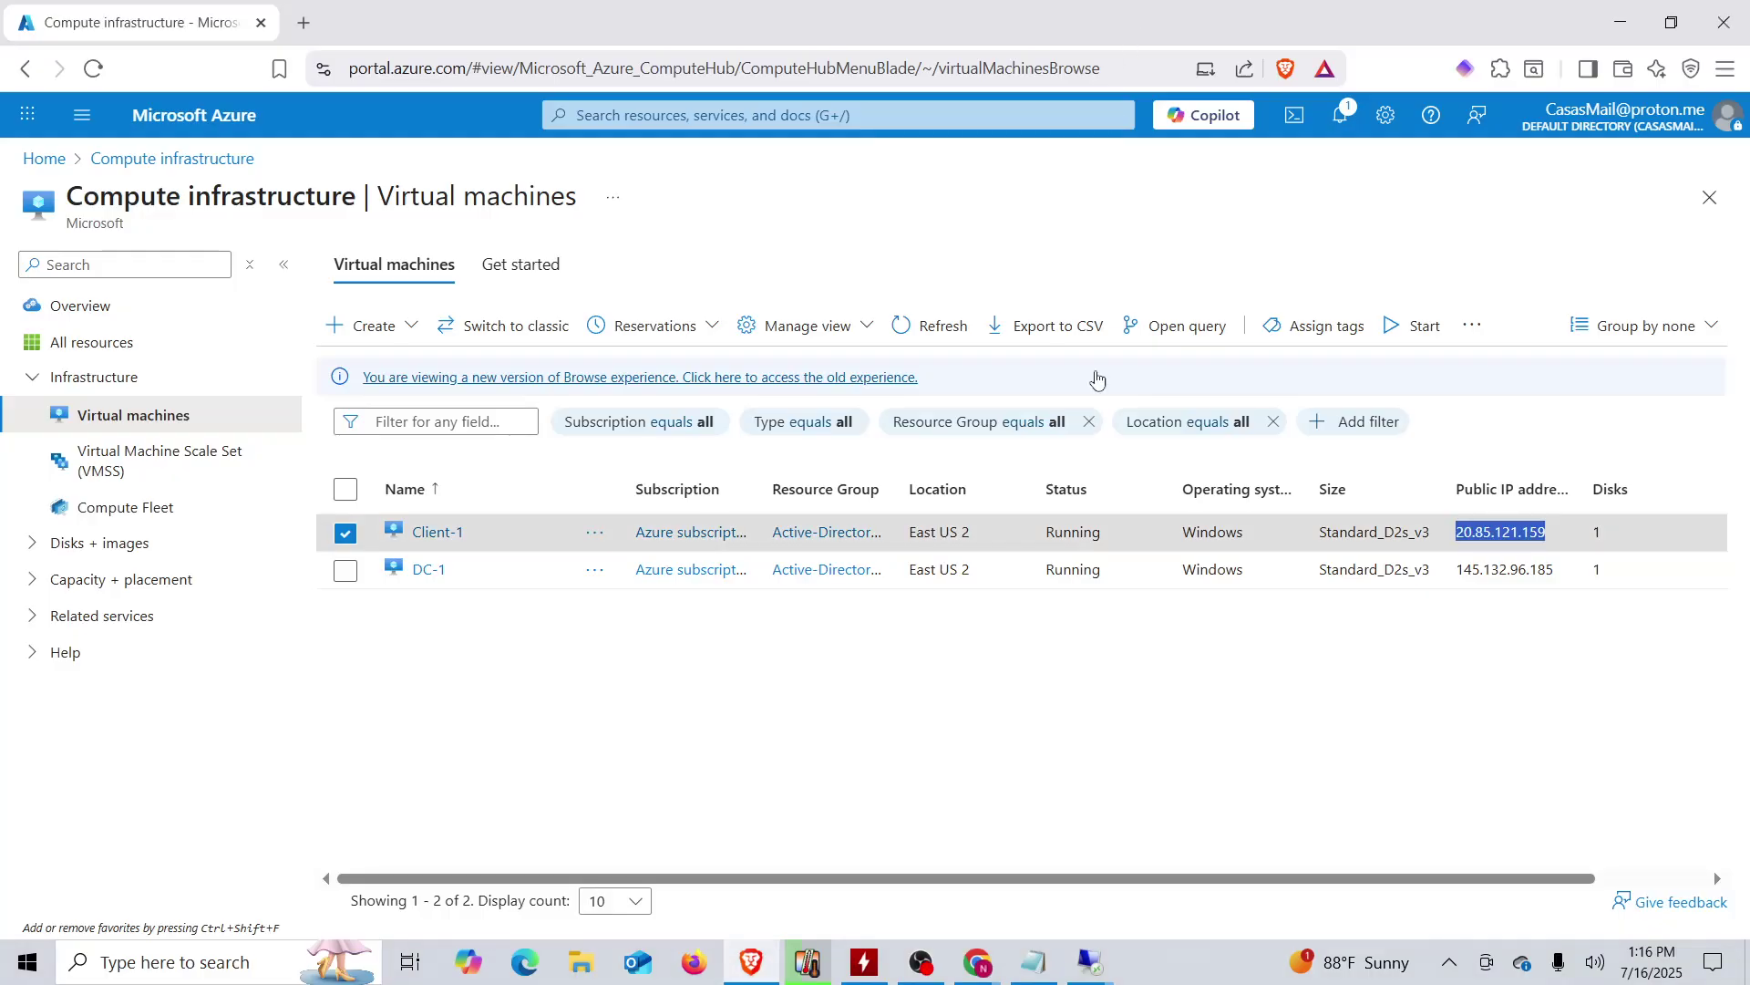
- Close the spare Remote Desktop Connection dialog and bring the 145.132.96.185 DC-1 session forward
mouse_move(1090, 958)
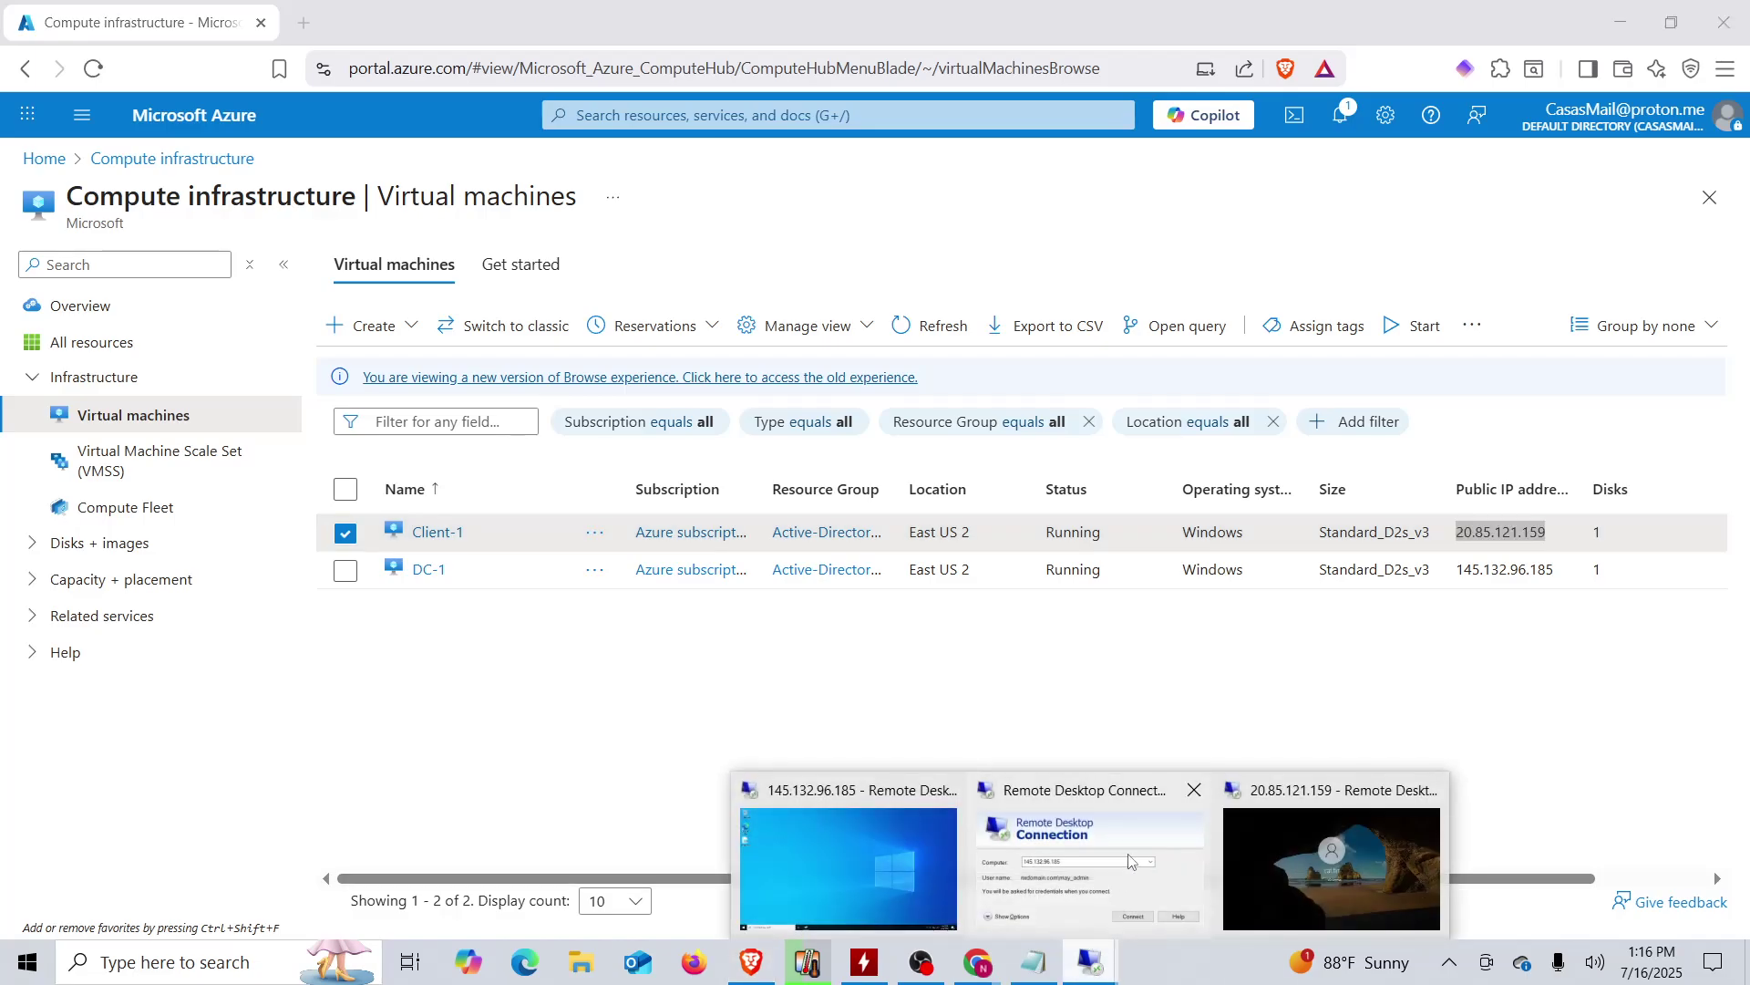
left_click(1194, 789)
left_click(1210, 868)
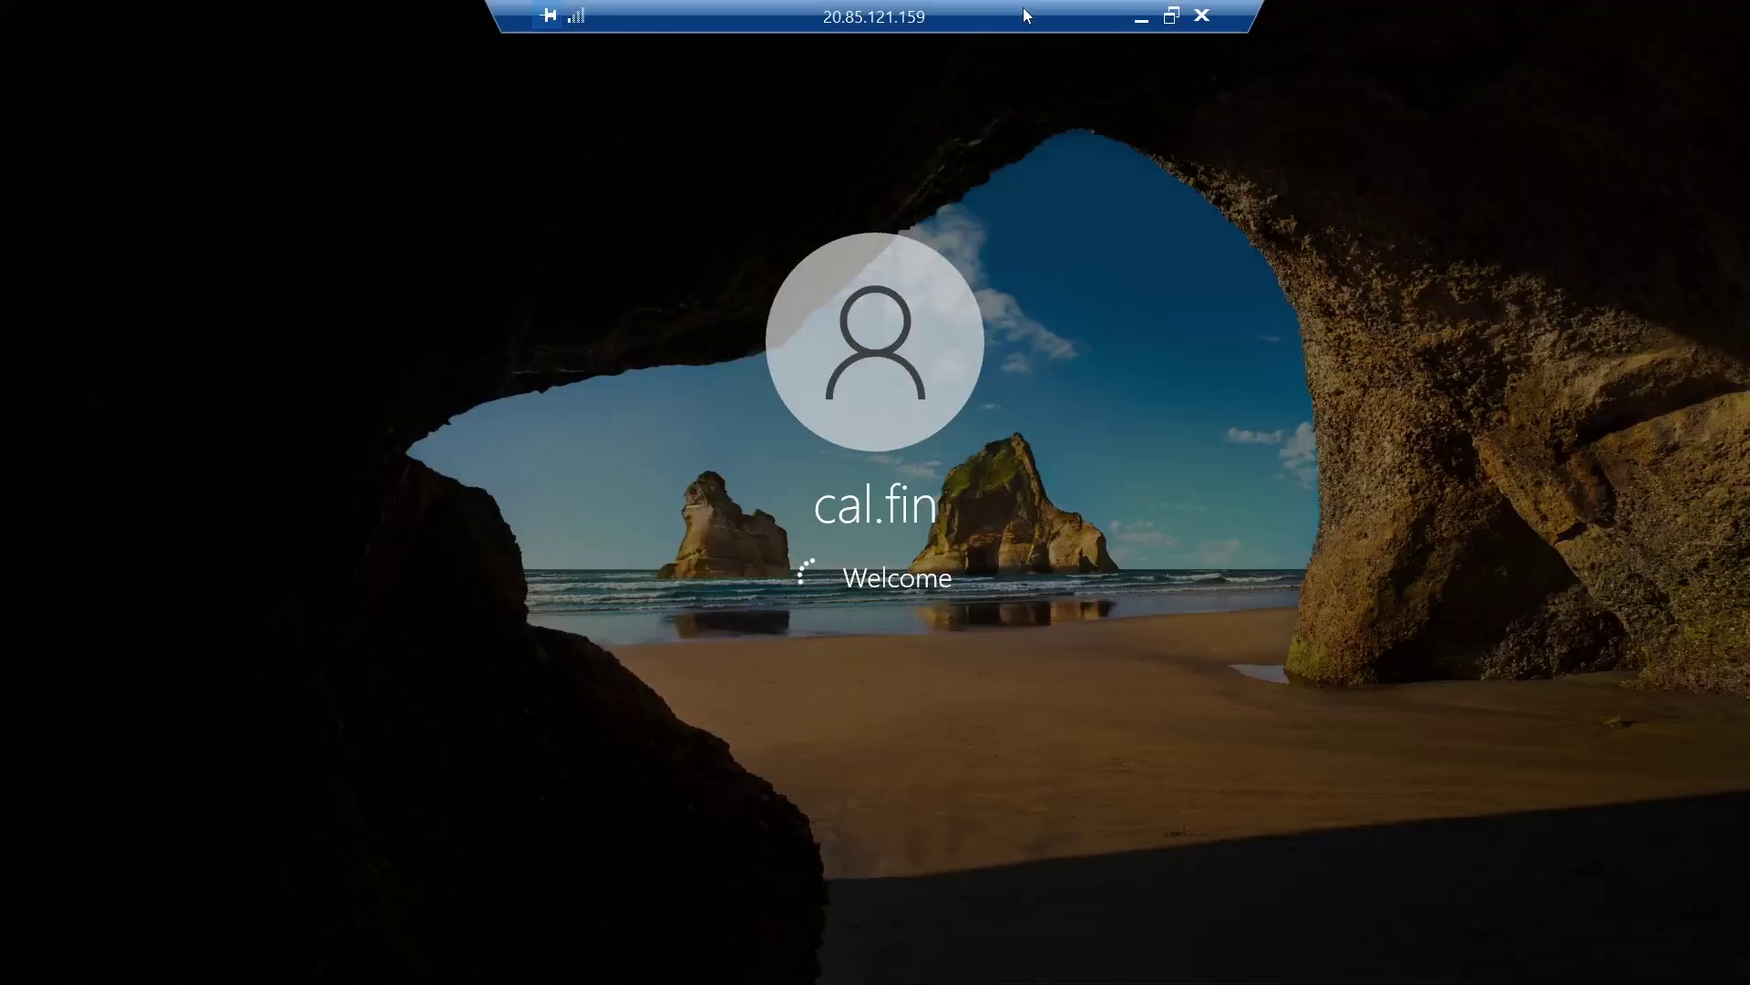
left_click(1138, 24)
left_click(1091, 962)
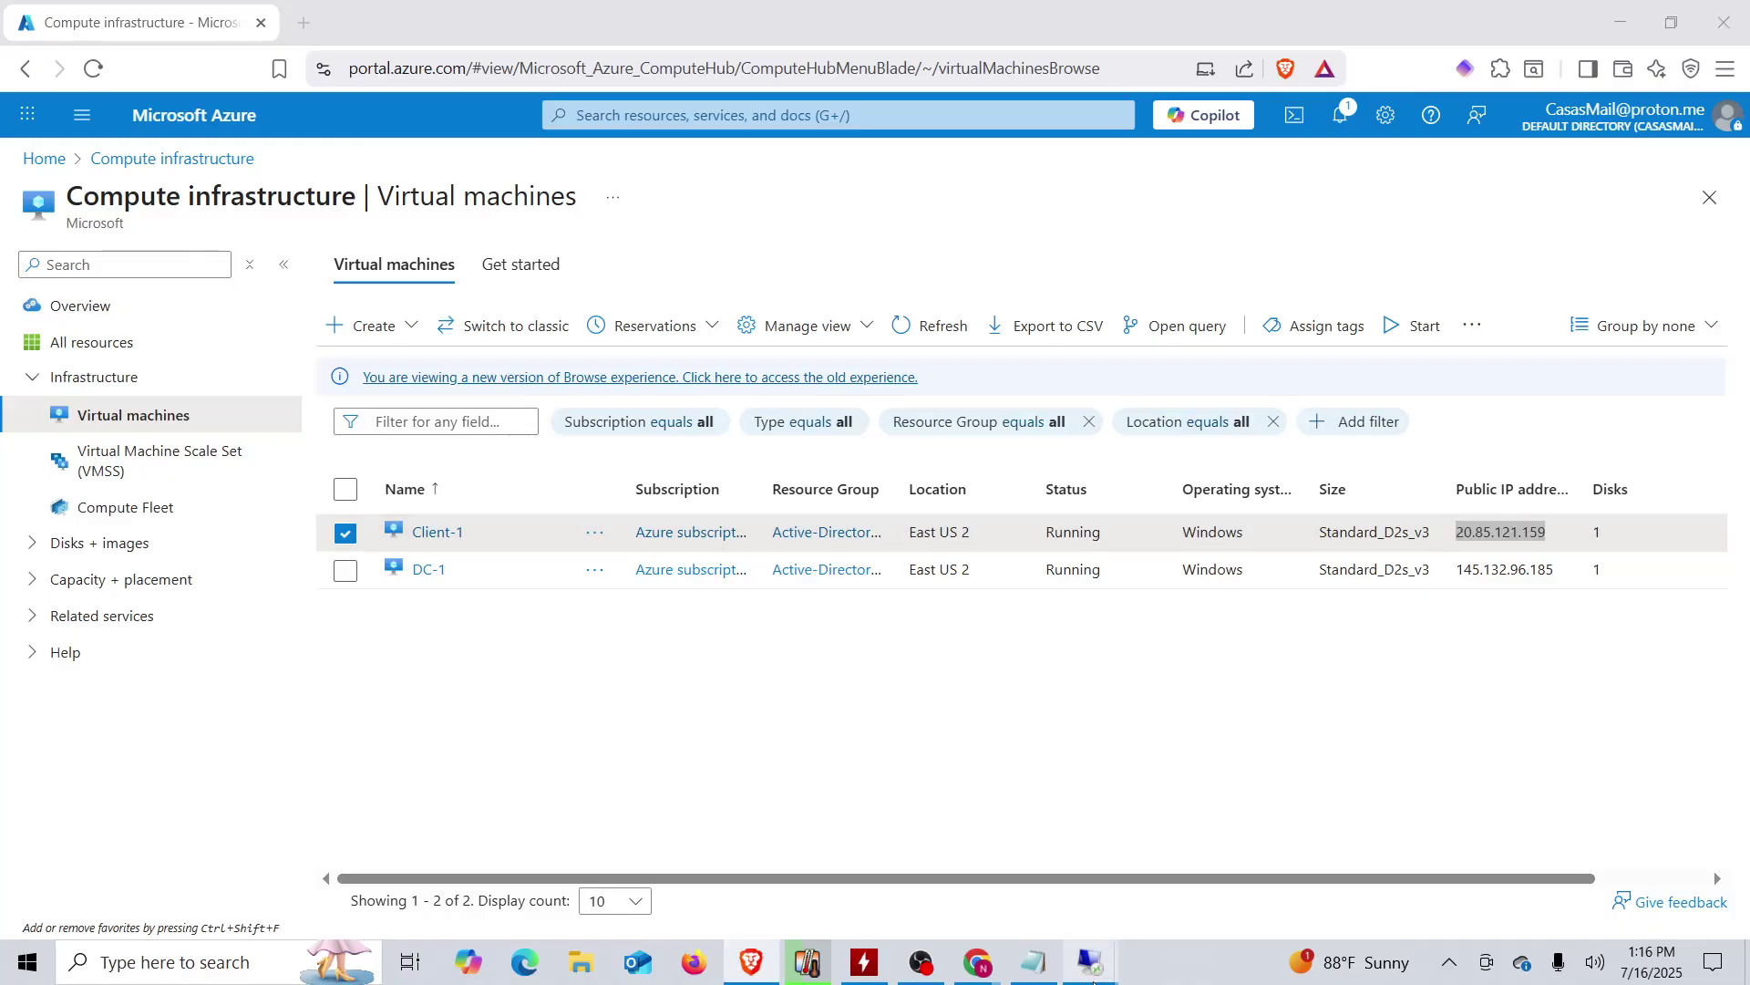
left_click(1014, 890)
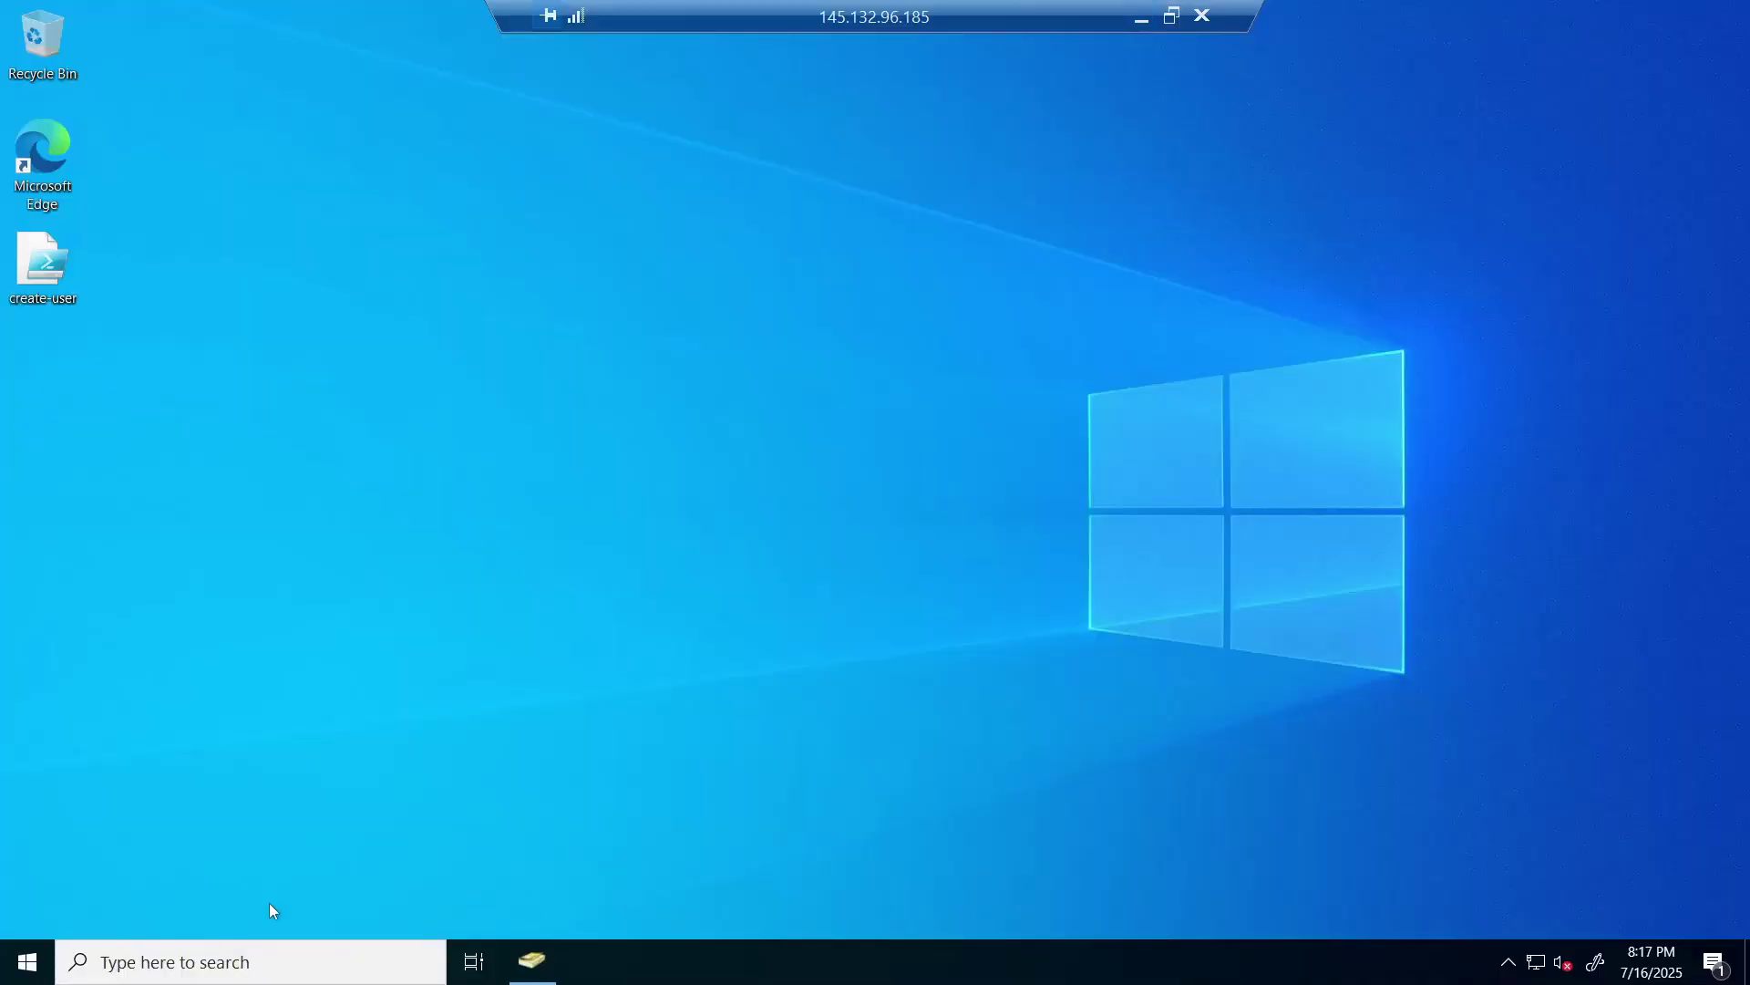
right_click(18, 973)
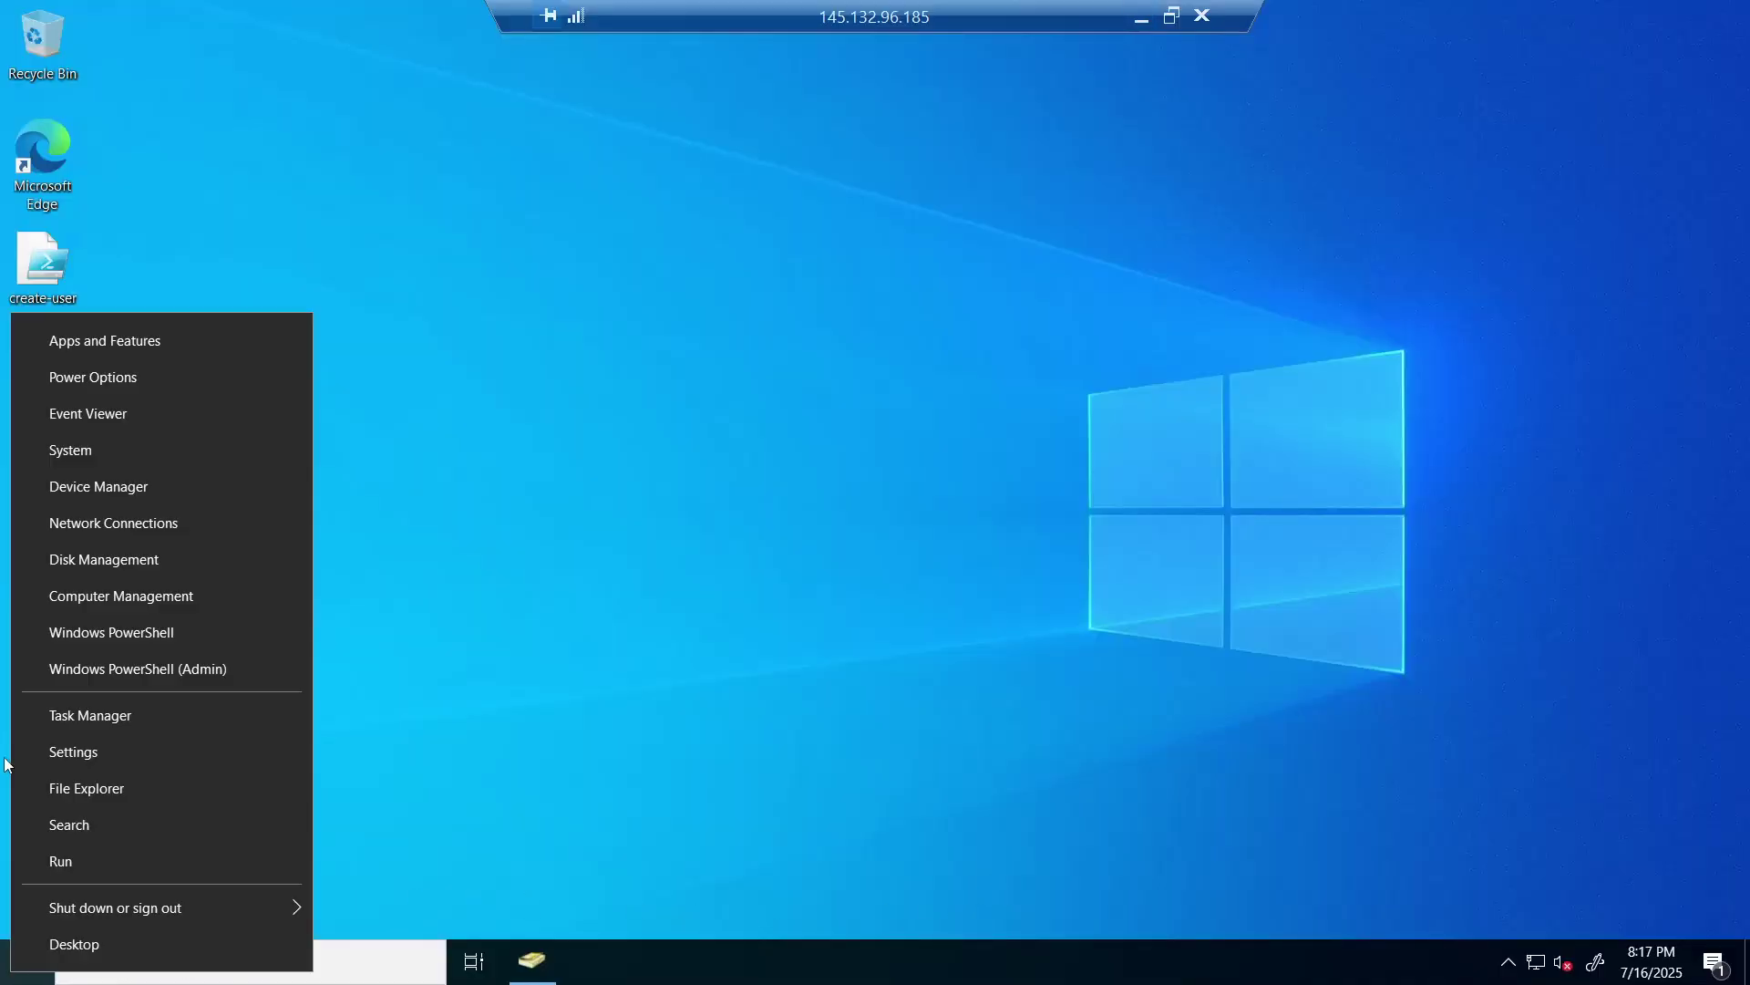
left_click(115, 458)
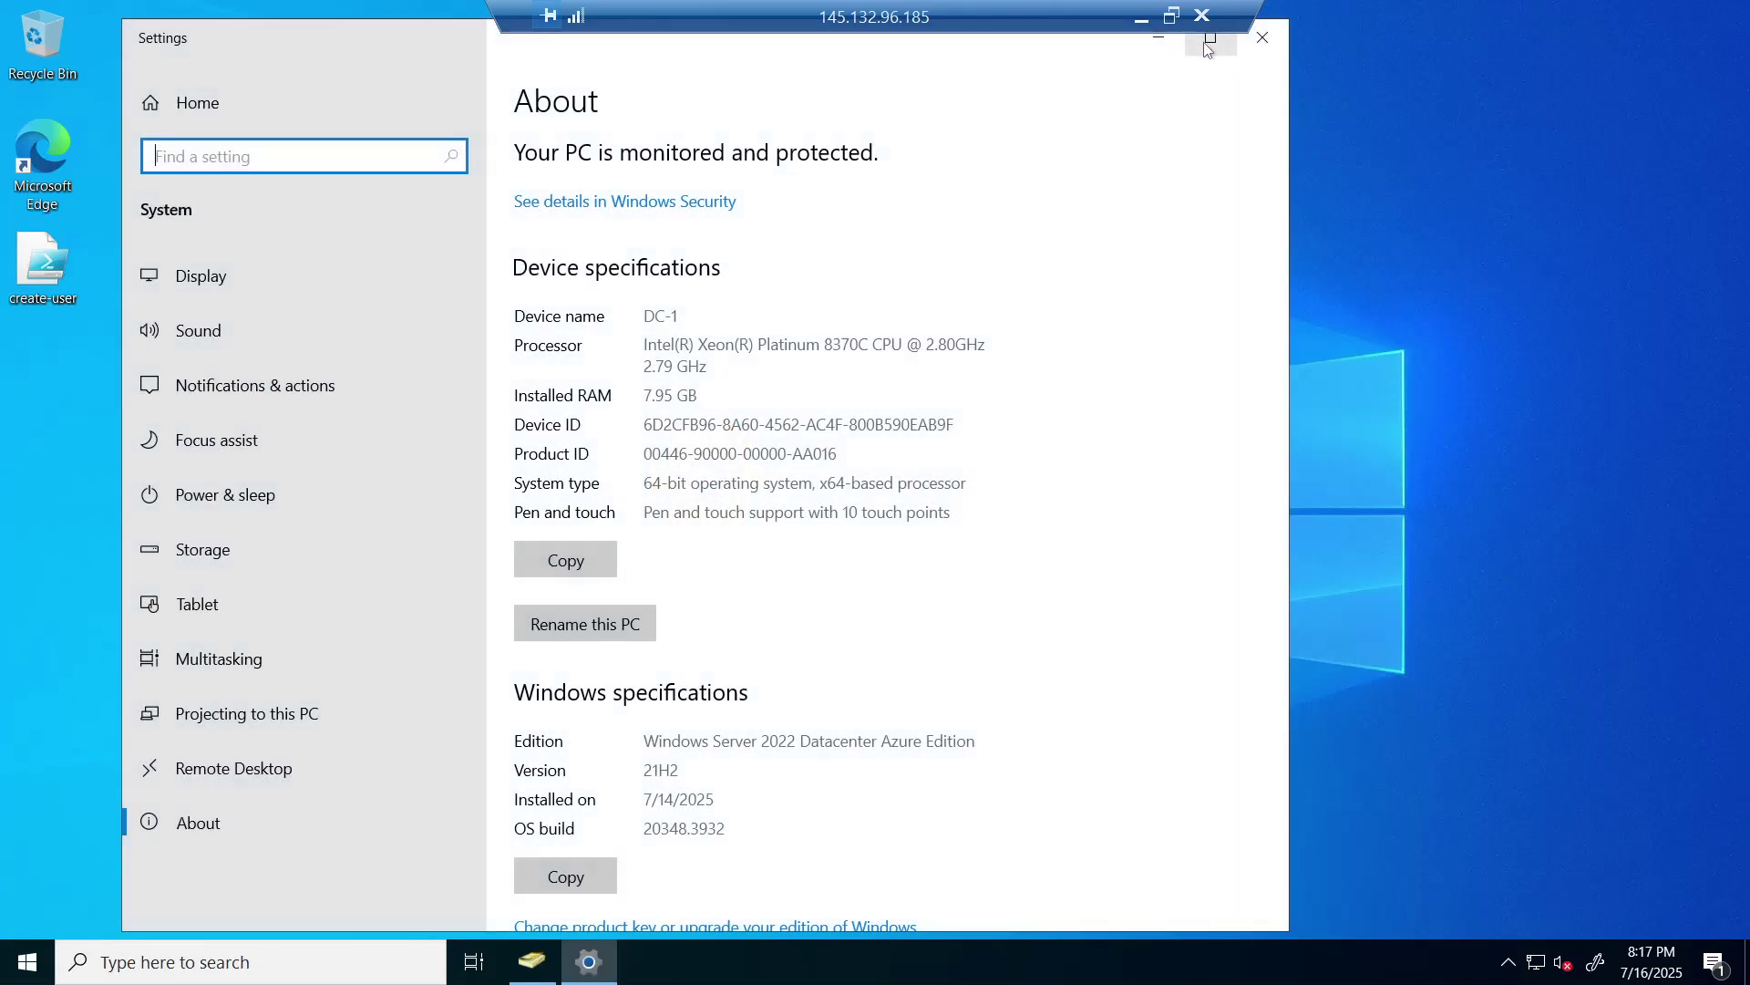
left_click(1208, 39)
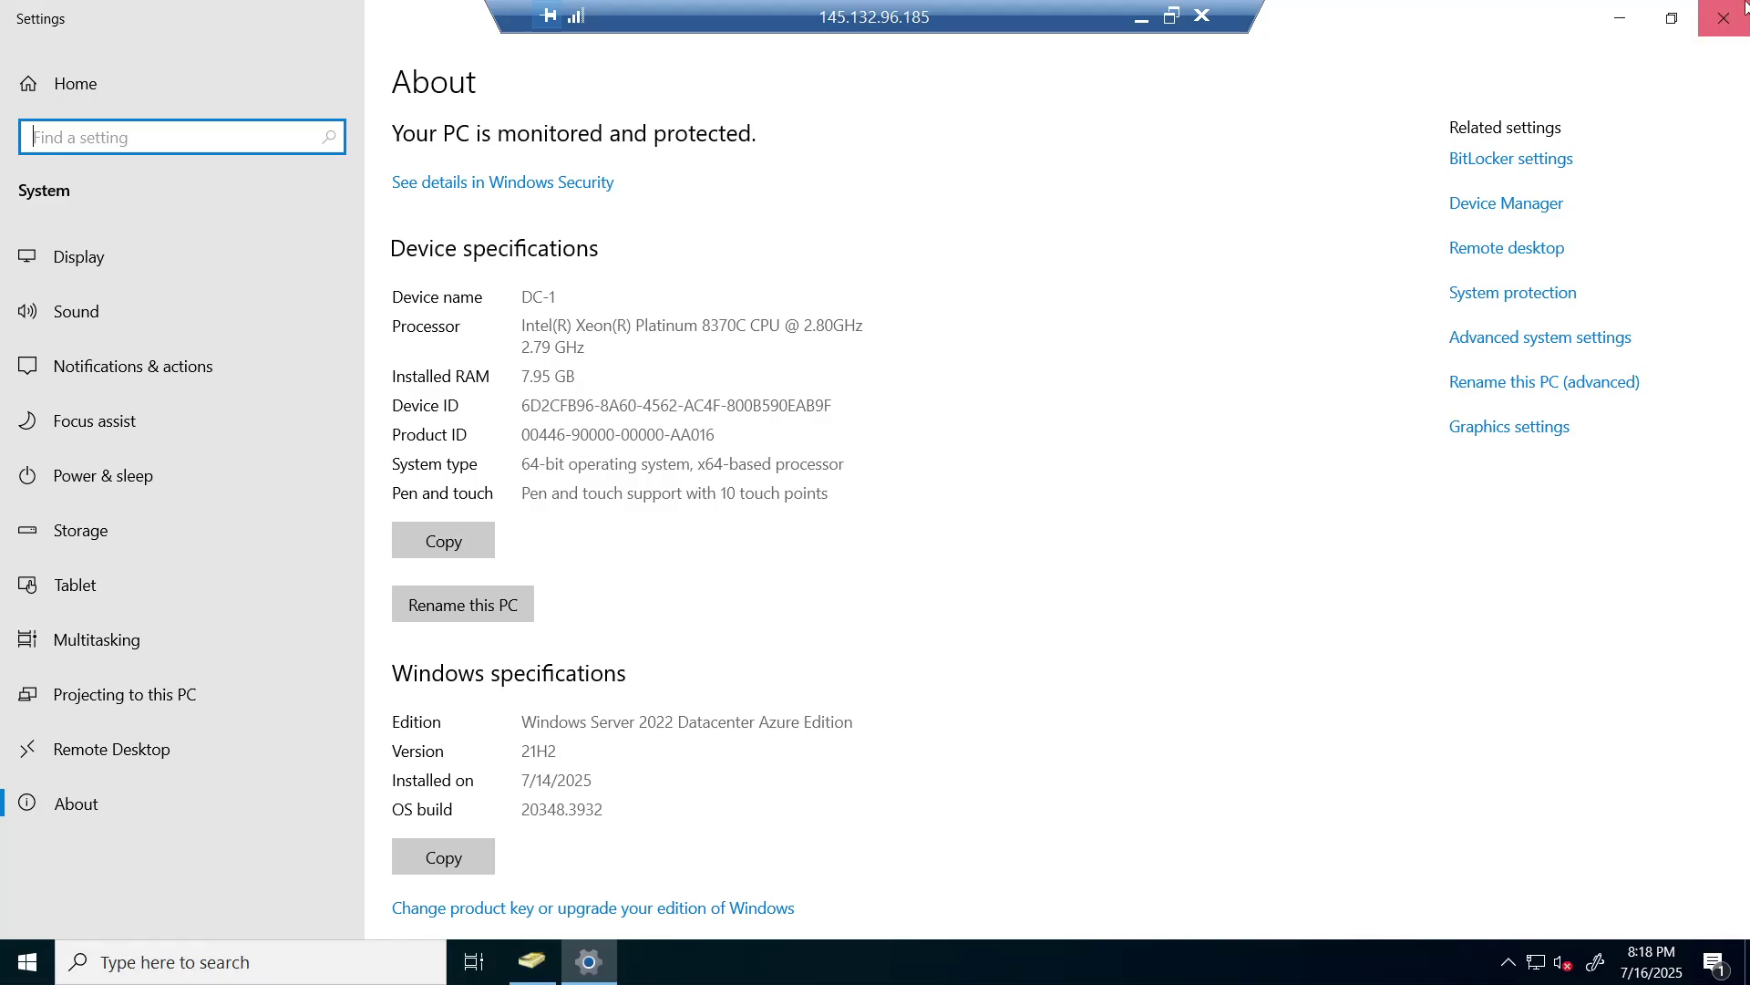
left_click(1744, 7)
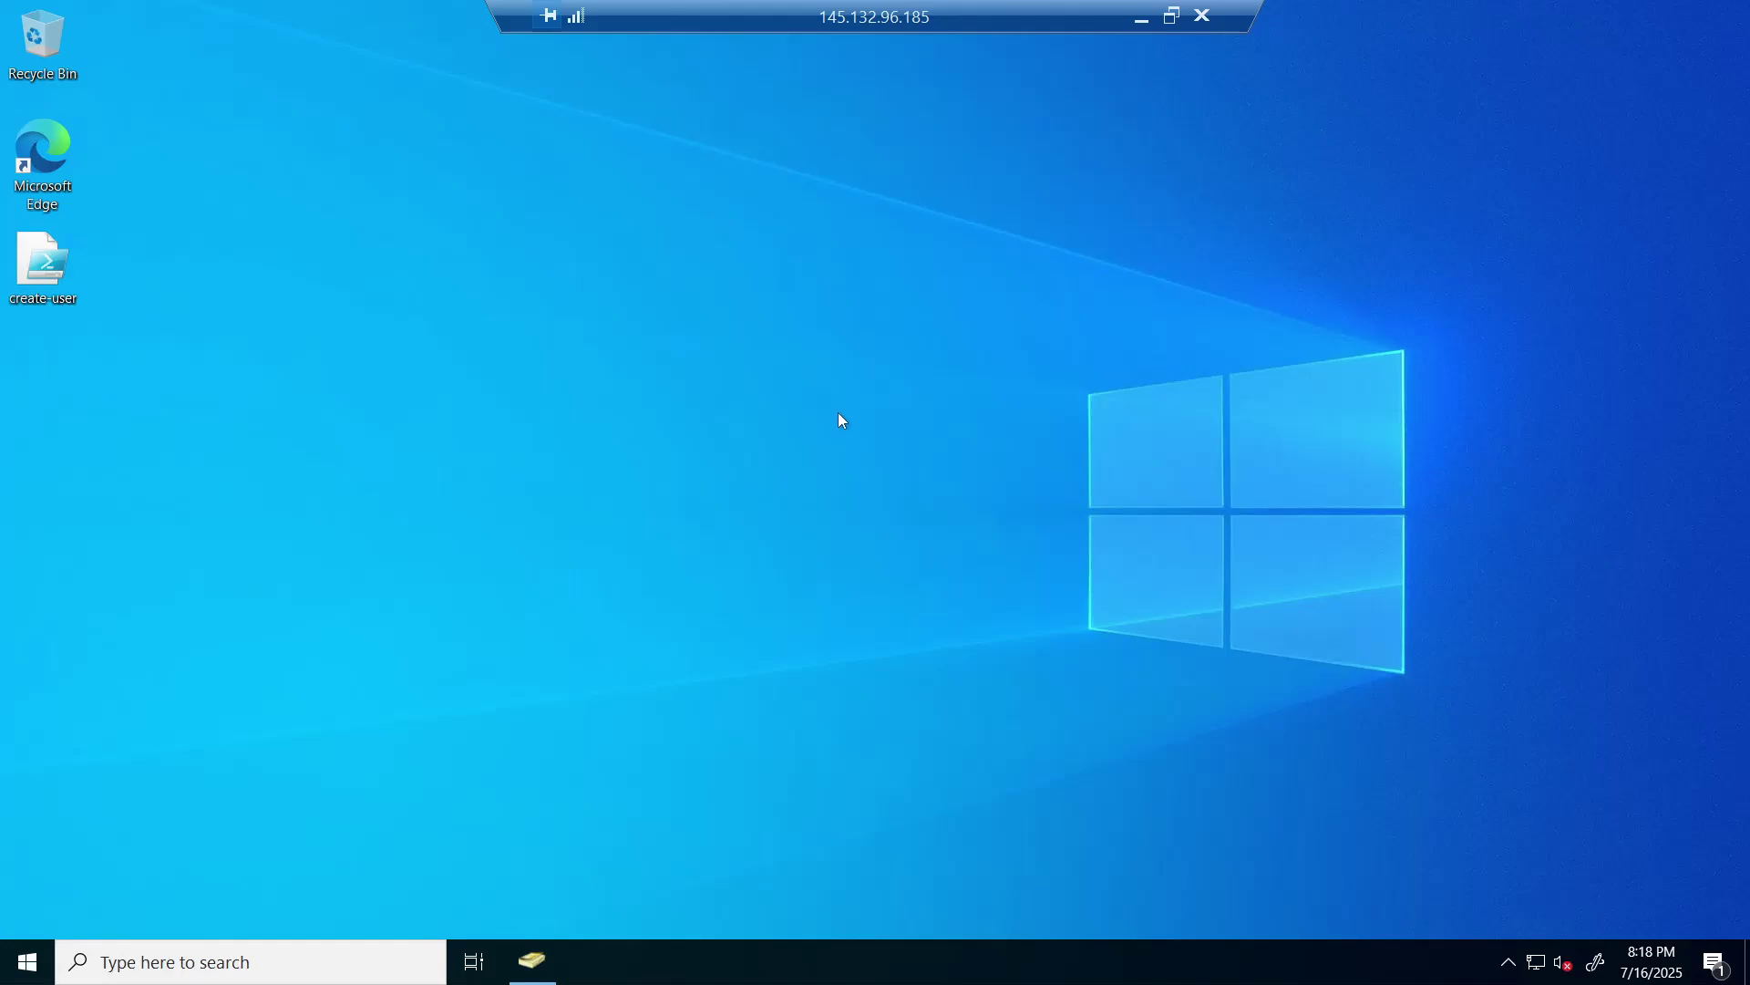
- Search the server for gpmc.msc and launch Group Policy Management at the nxdomain.com forest
left_click(249, 962)
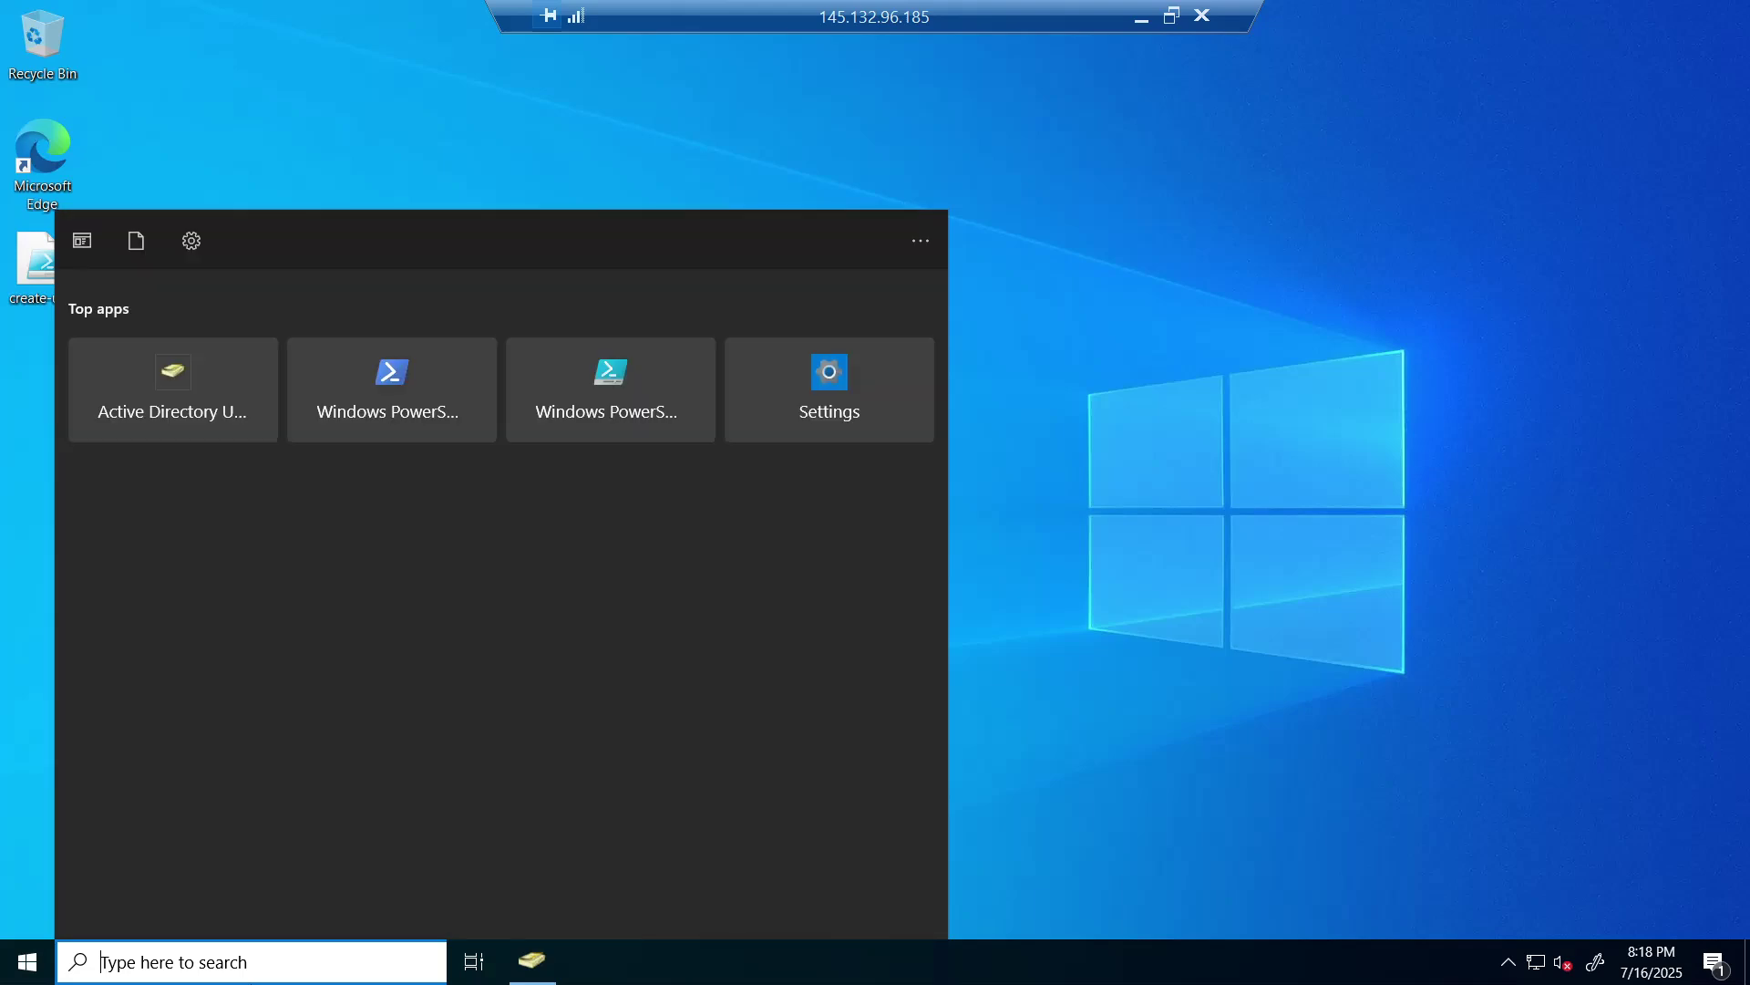
type("g")
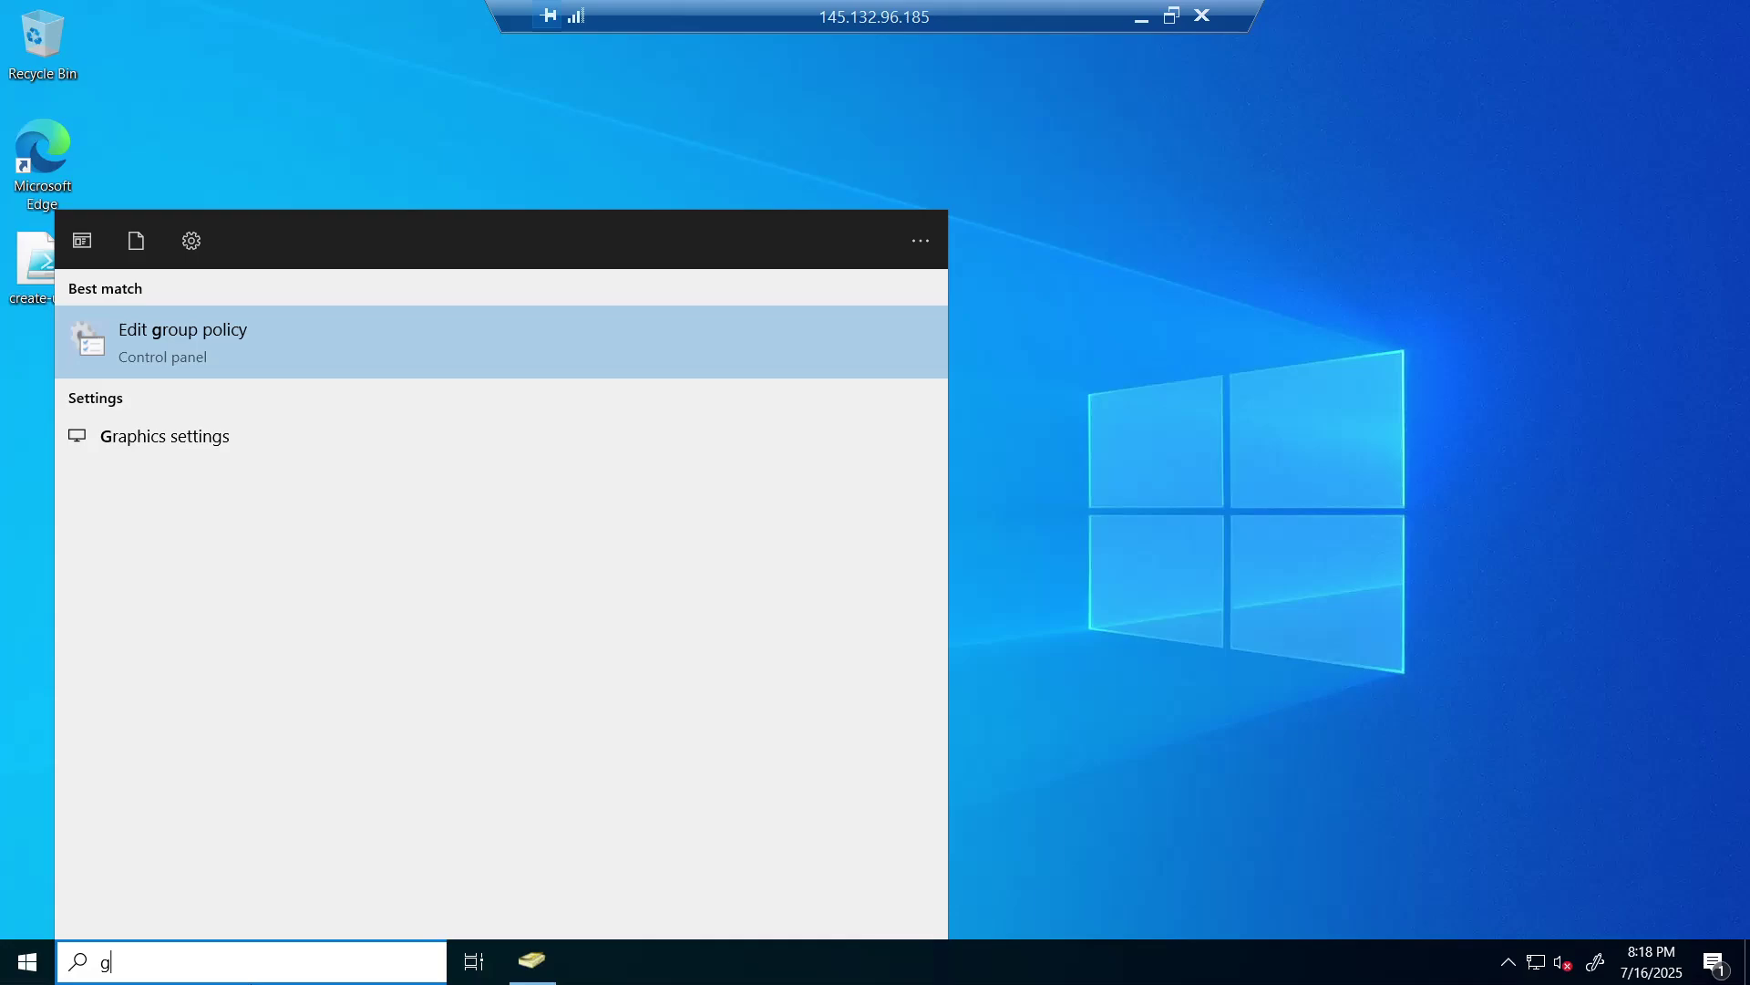
type("pmc")
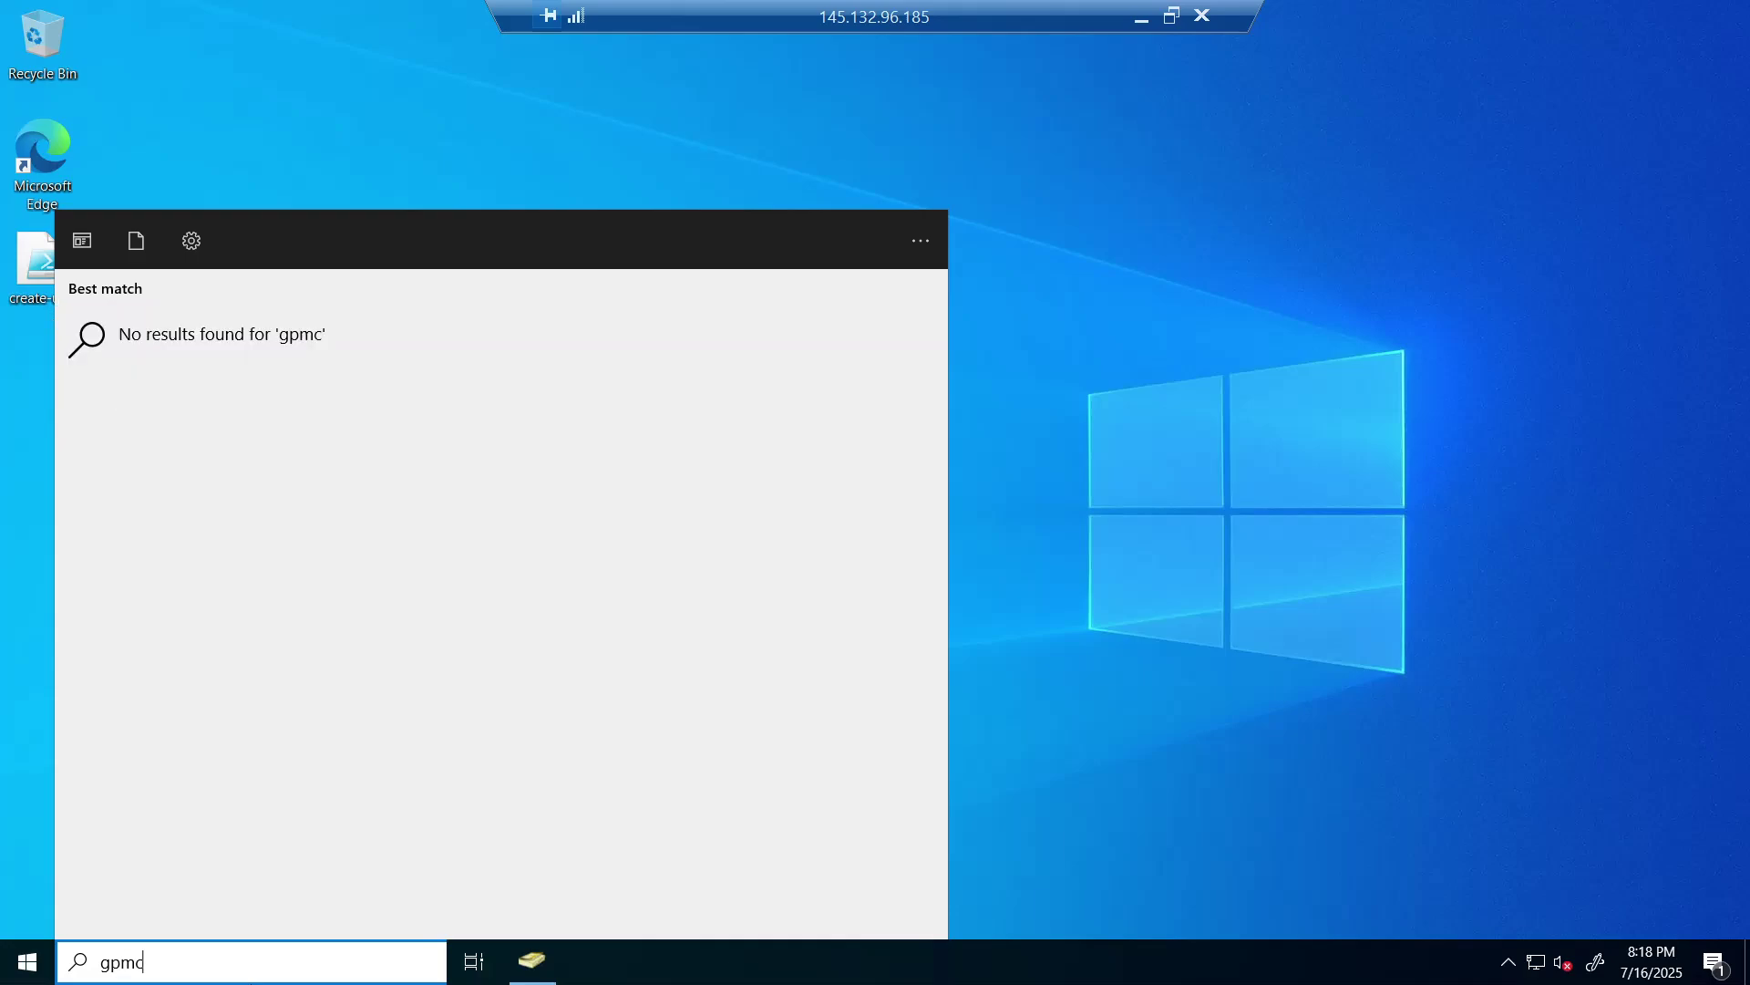
type(".msc")
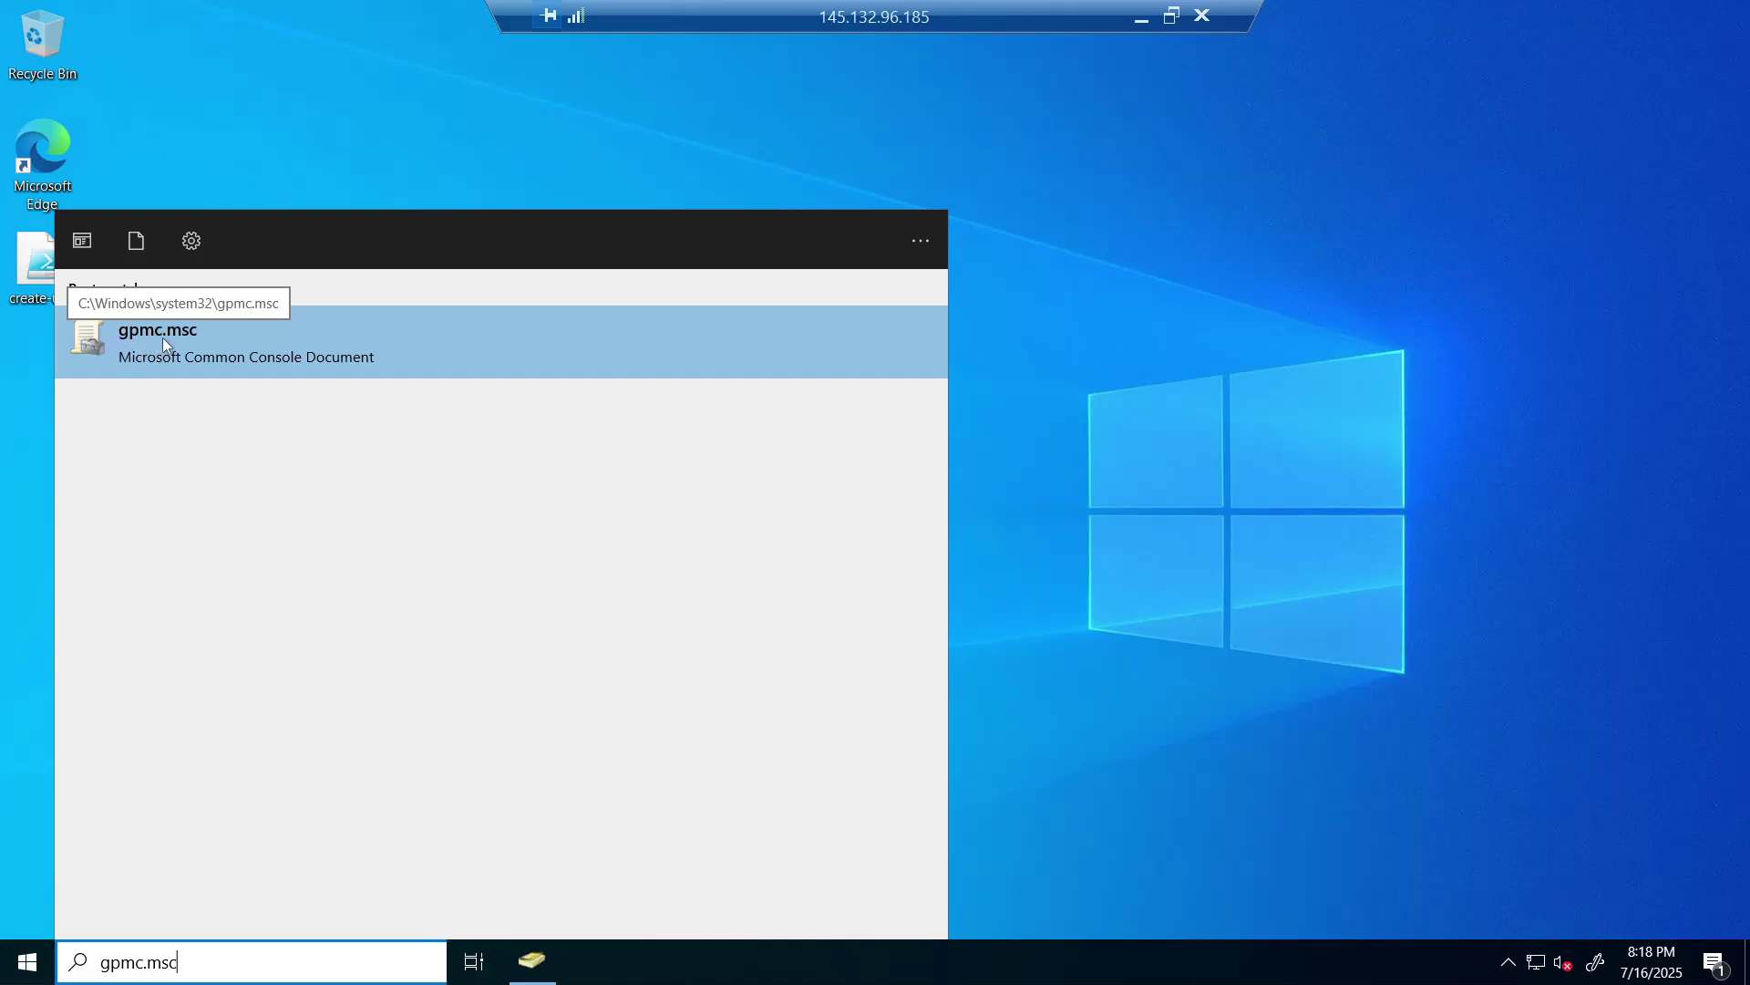
left_click(512, 334)
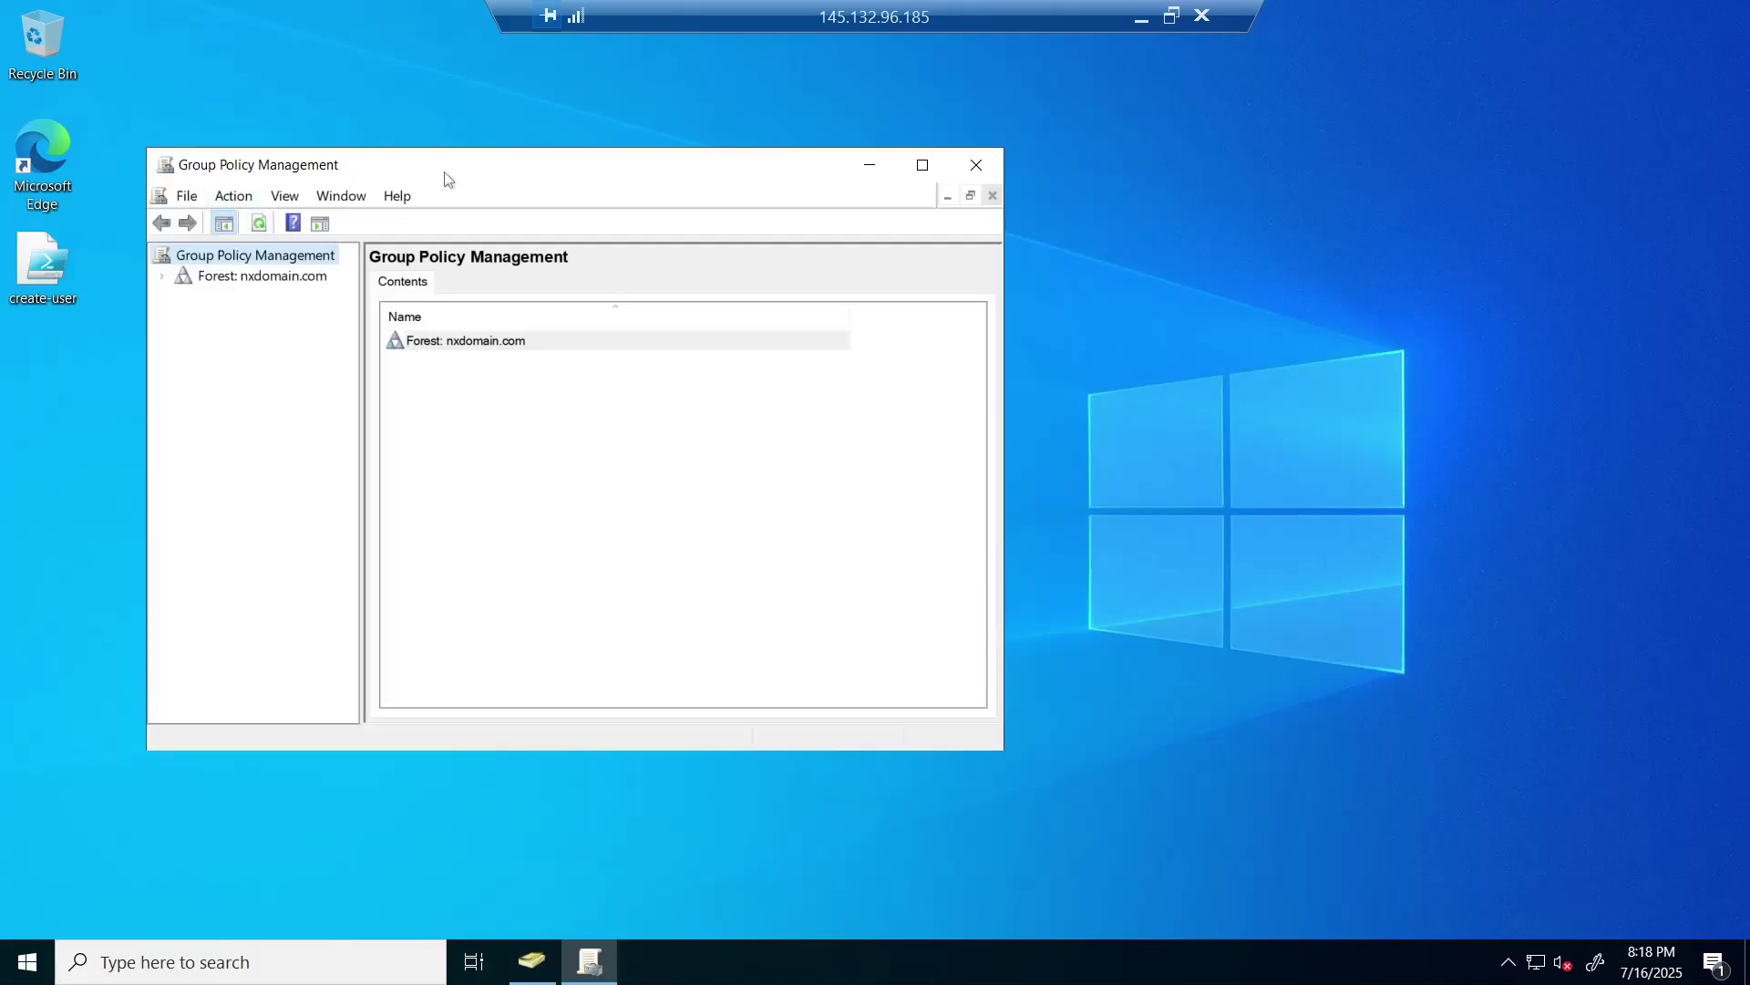
- Maximize the console and expand Forest nxdomain.com > Domains > nxdomain.com with a wider tree pane
left_click(922, 165)
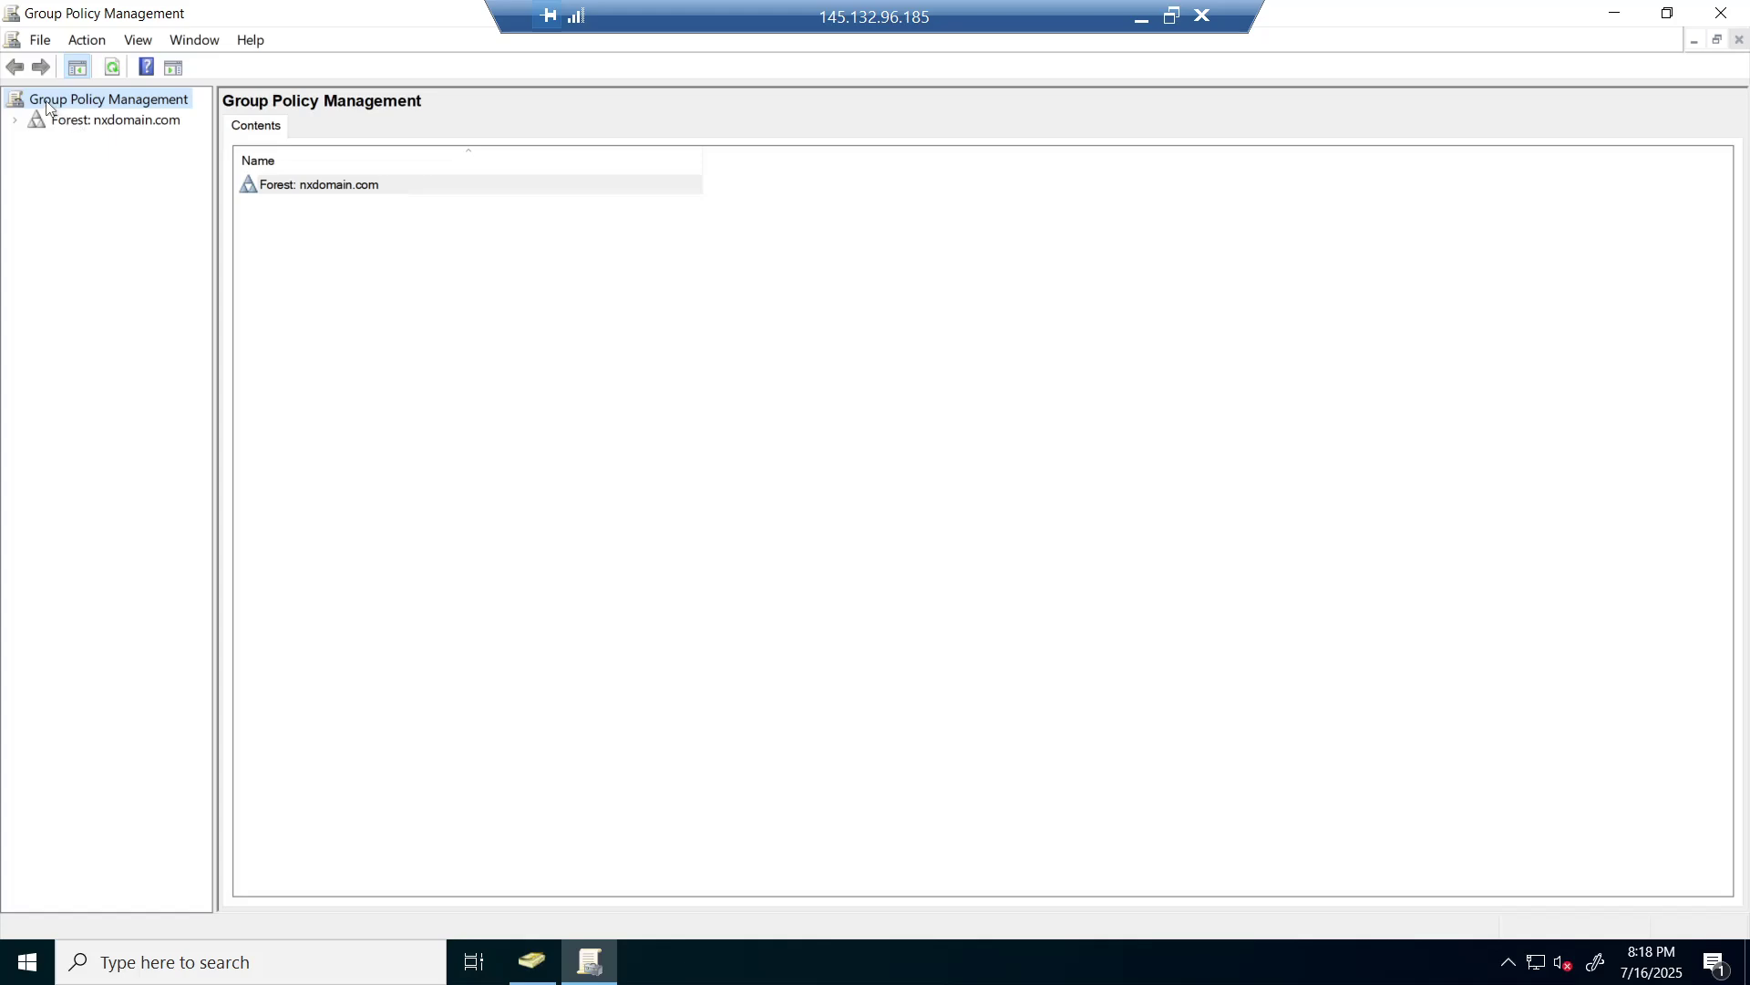
left_click(71, 121)
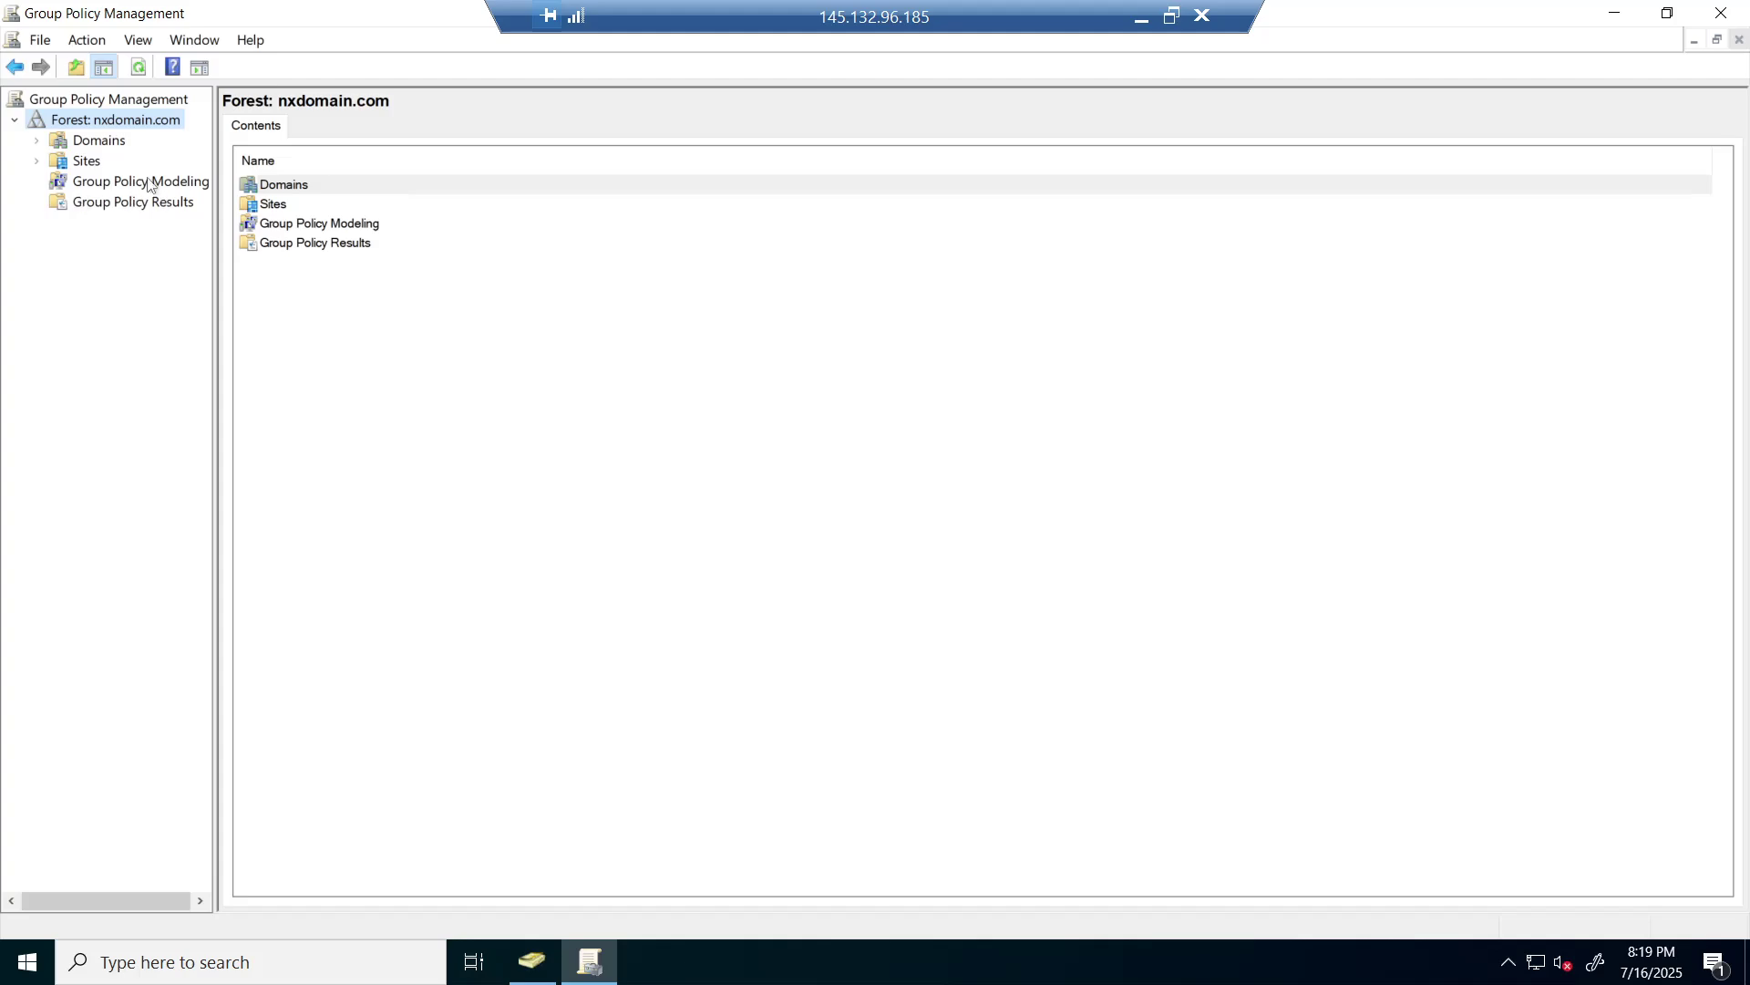
left_click(37, 141)
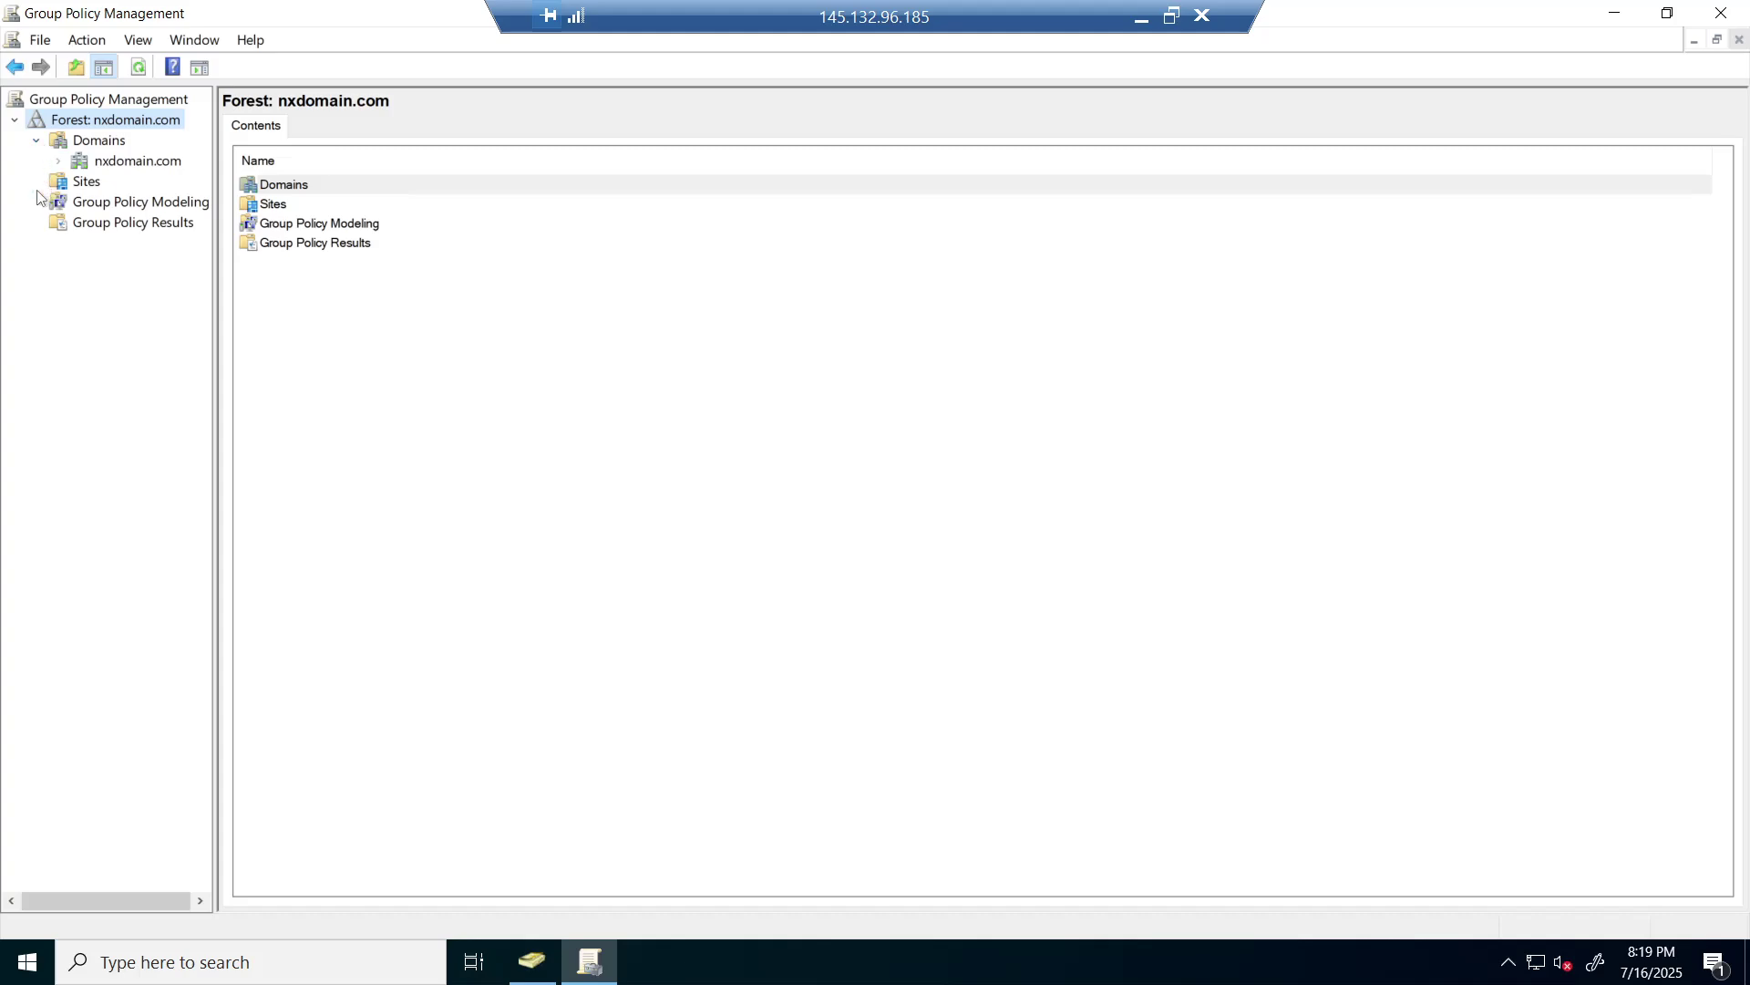
left_click(59, 162)
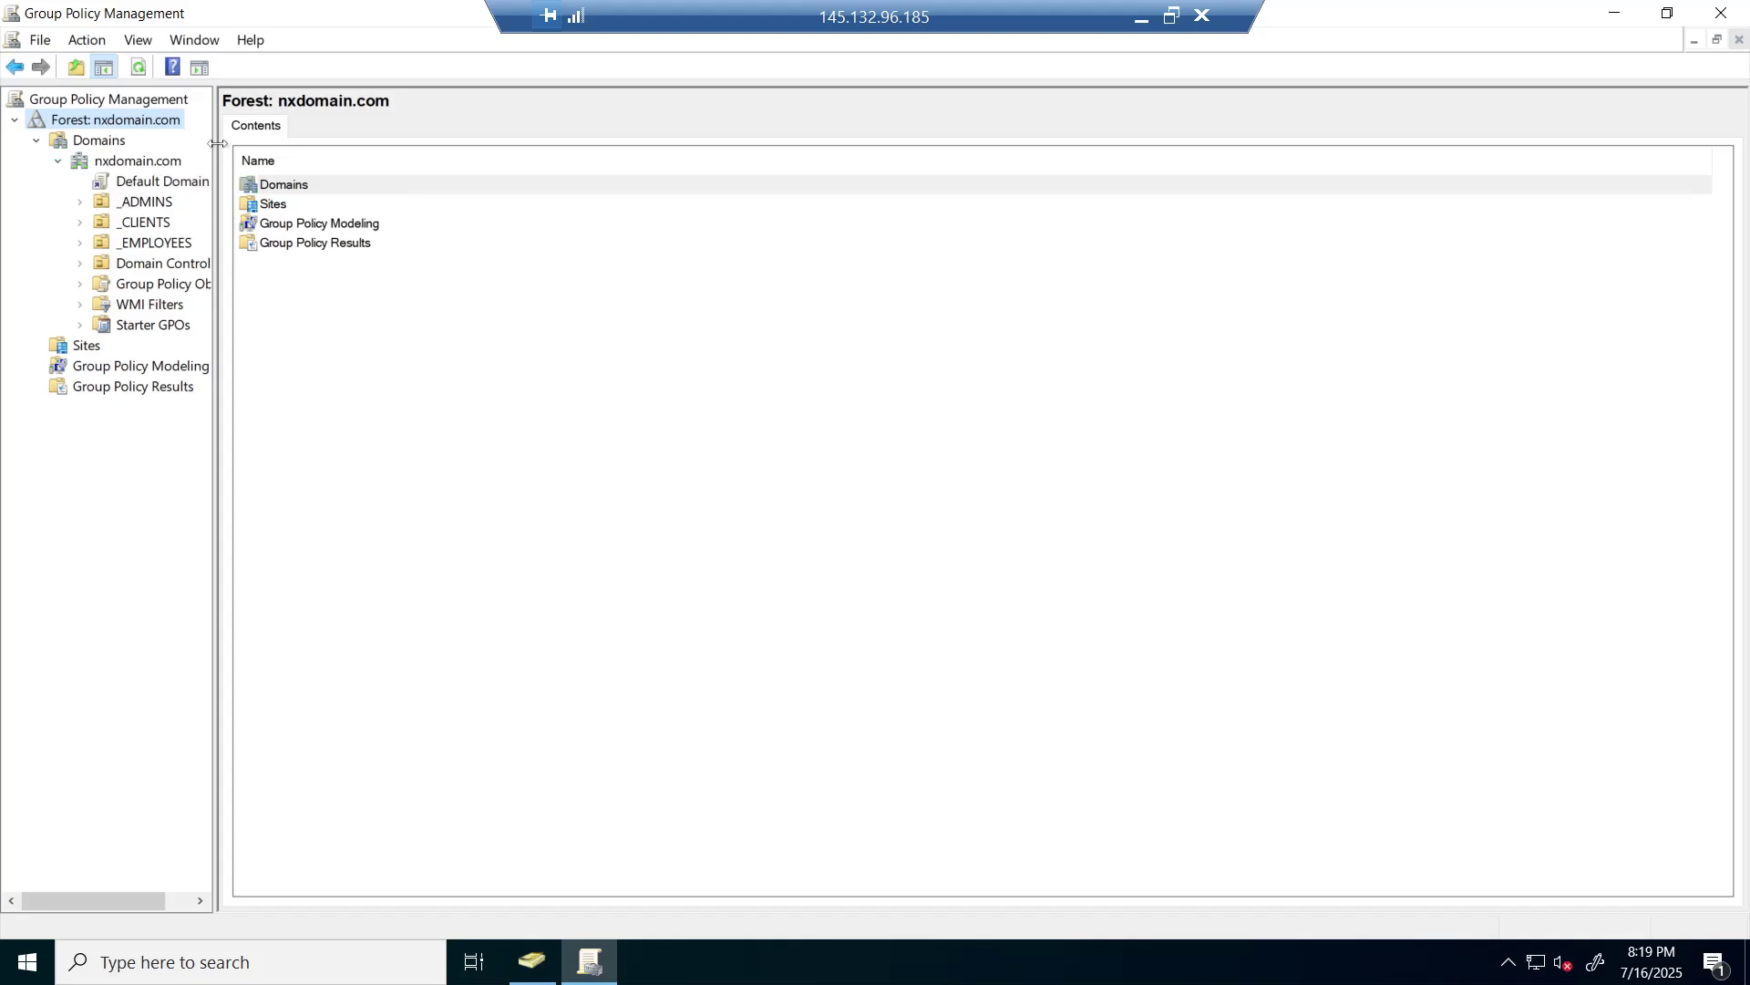
left_click_drag(252, 148, 280, 152)
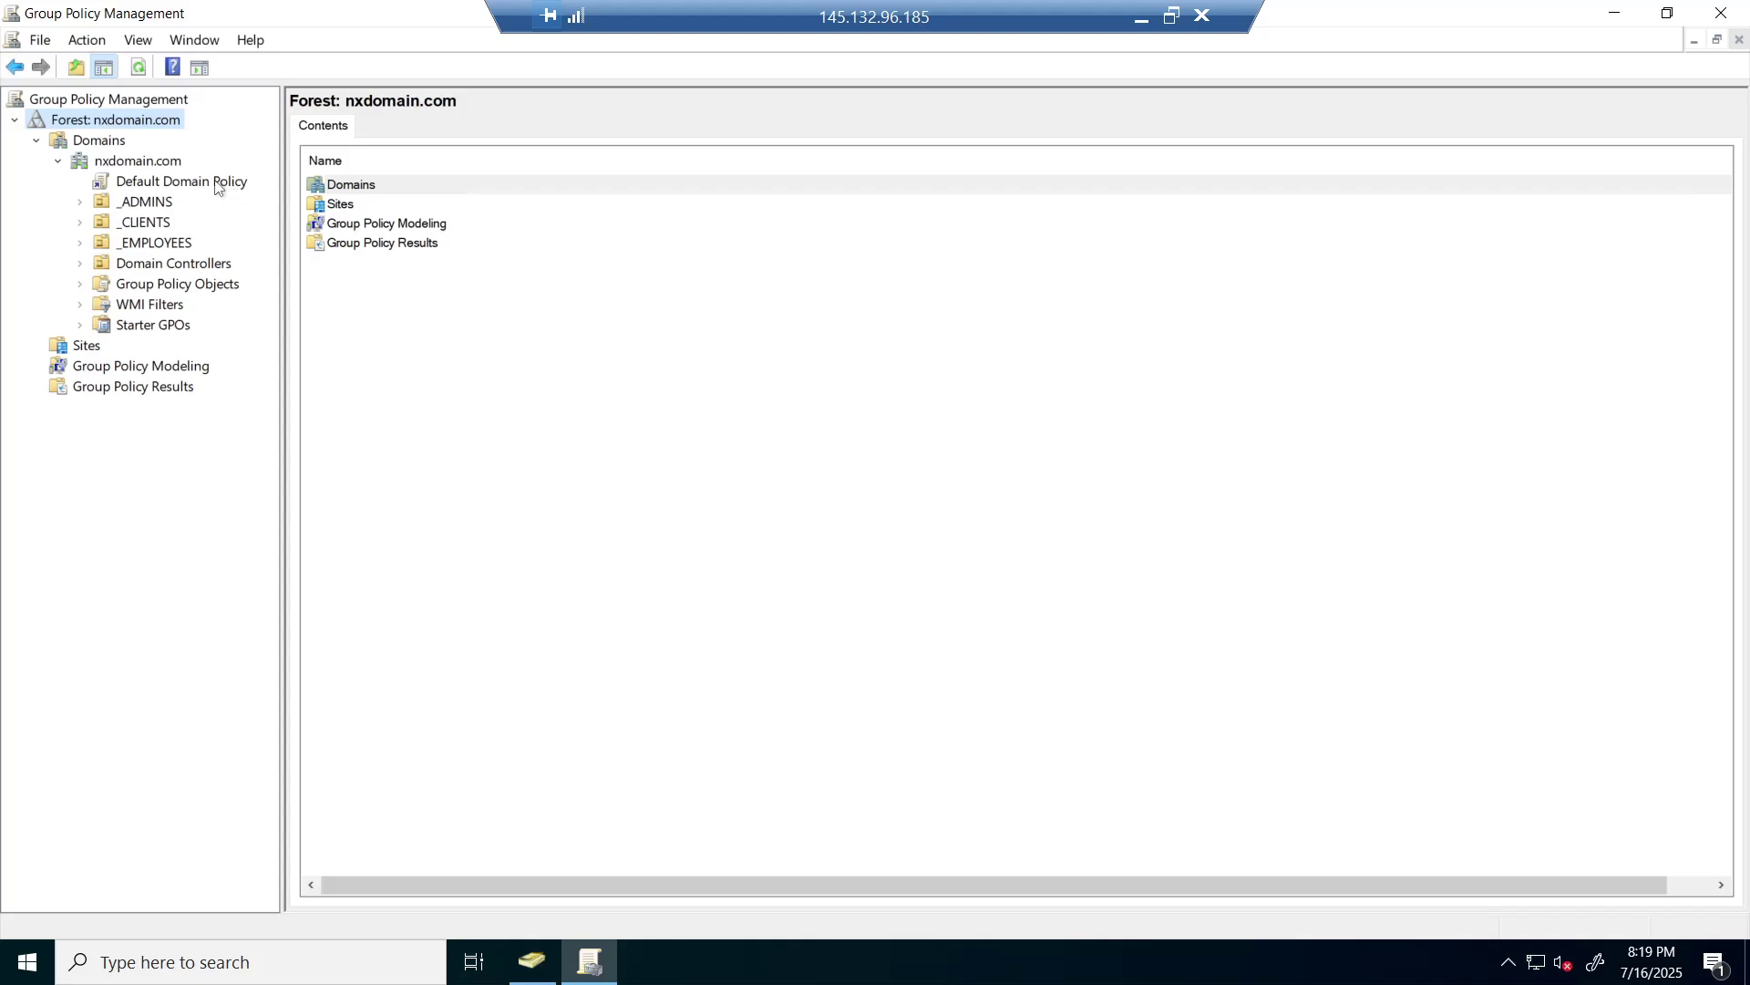
- Open Default Domain Policy for editing in a maximized Group Policy Management Editor
right_click(125, 187)
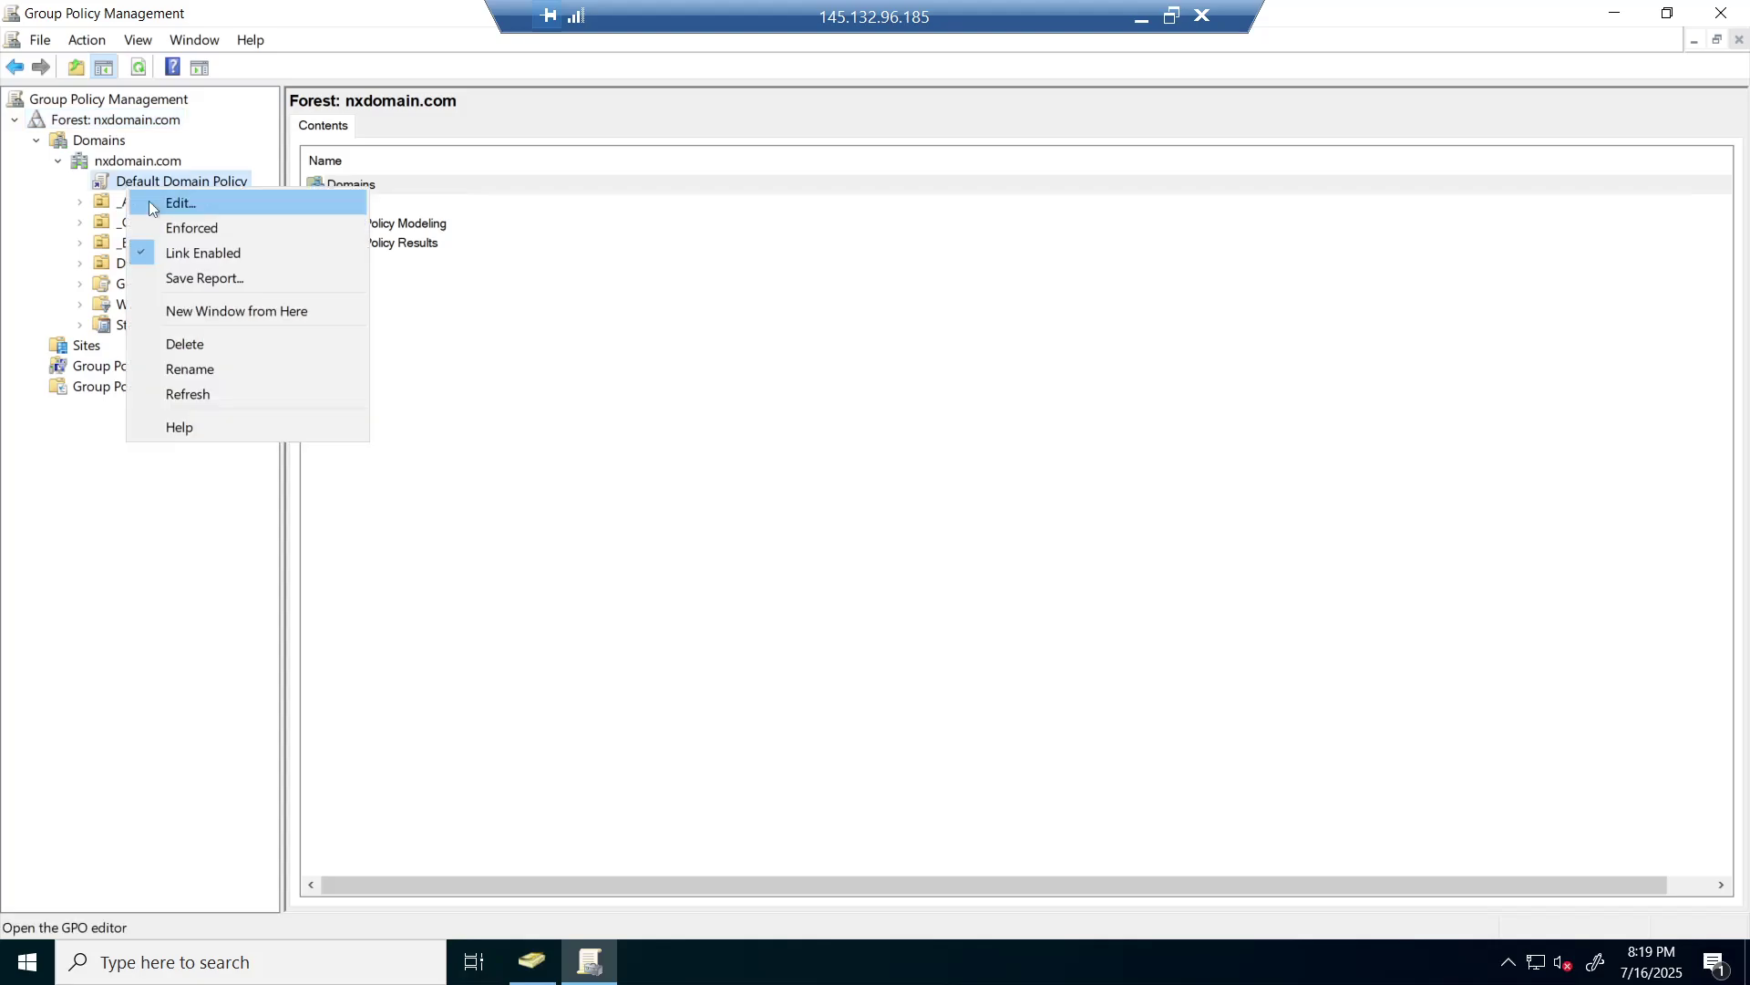
left_click(149, 202)
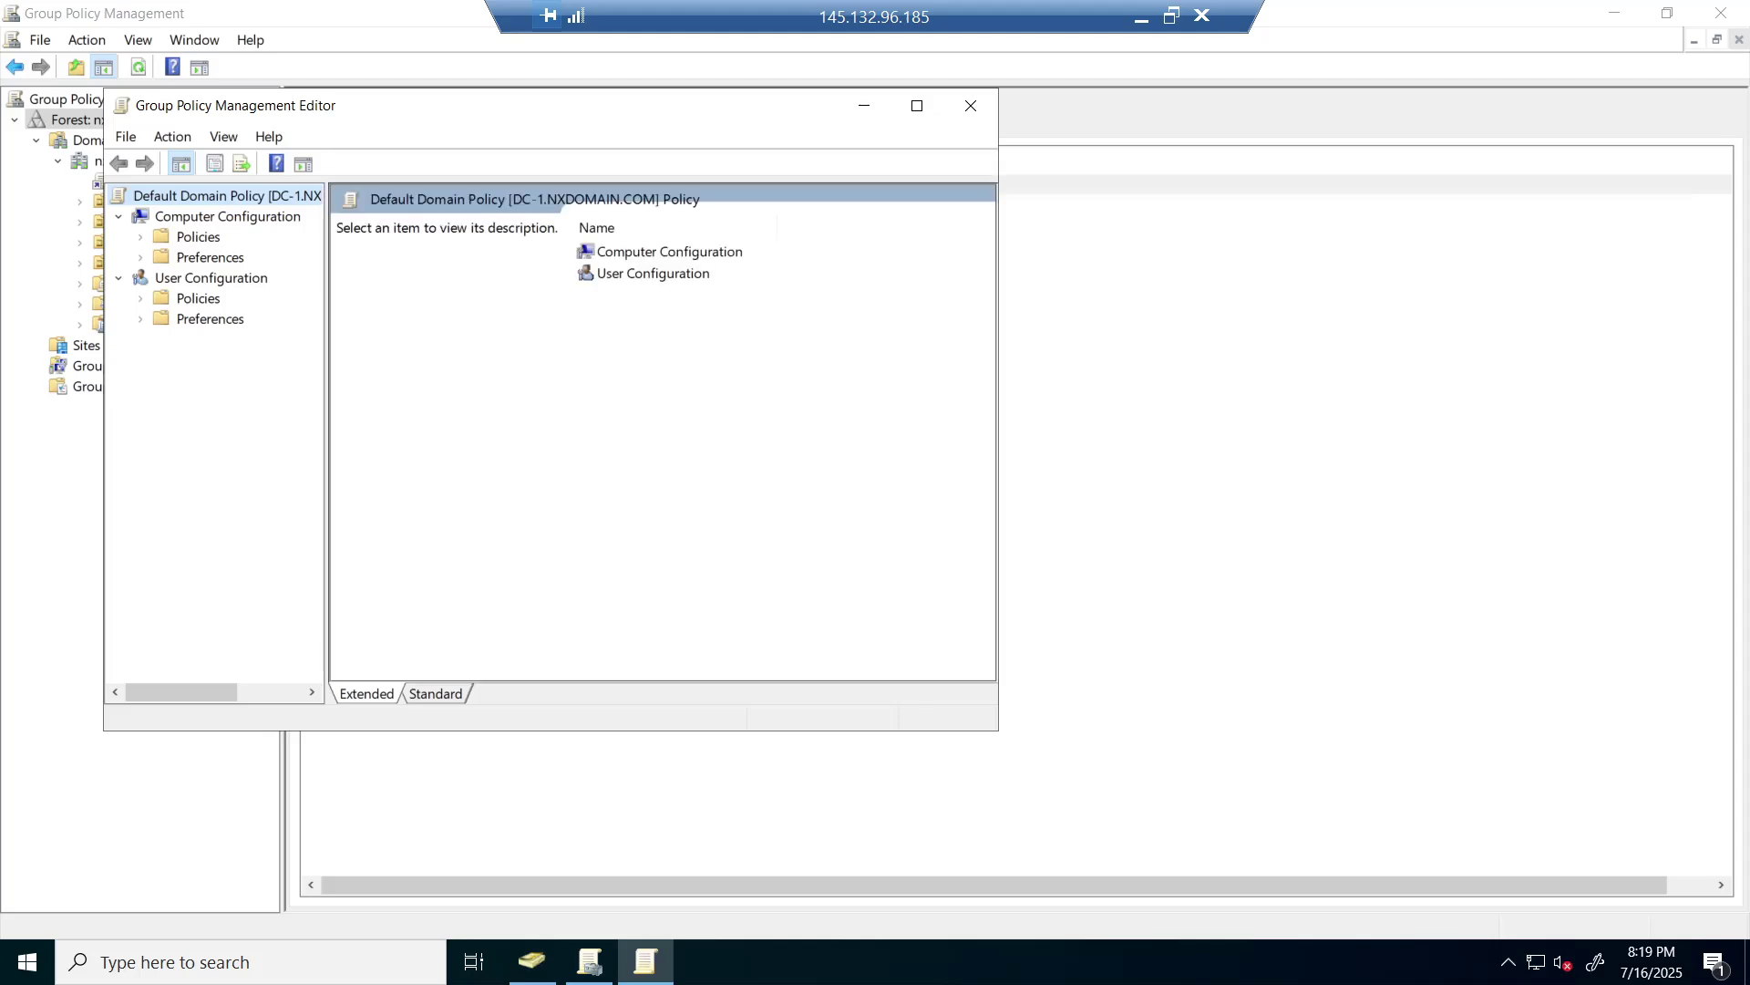
left_click(917, 106)
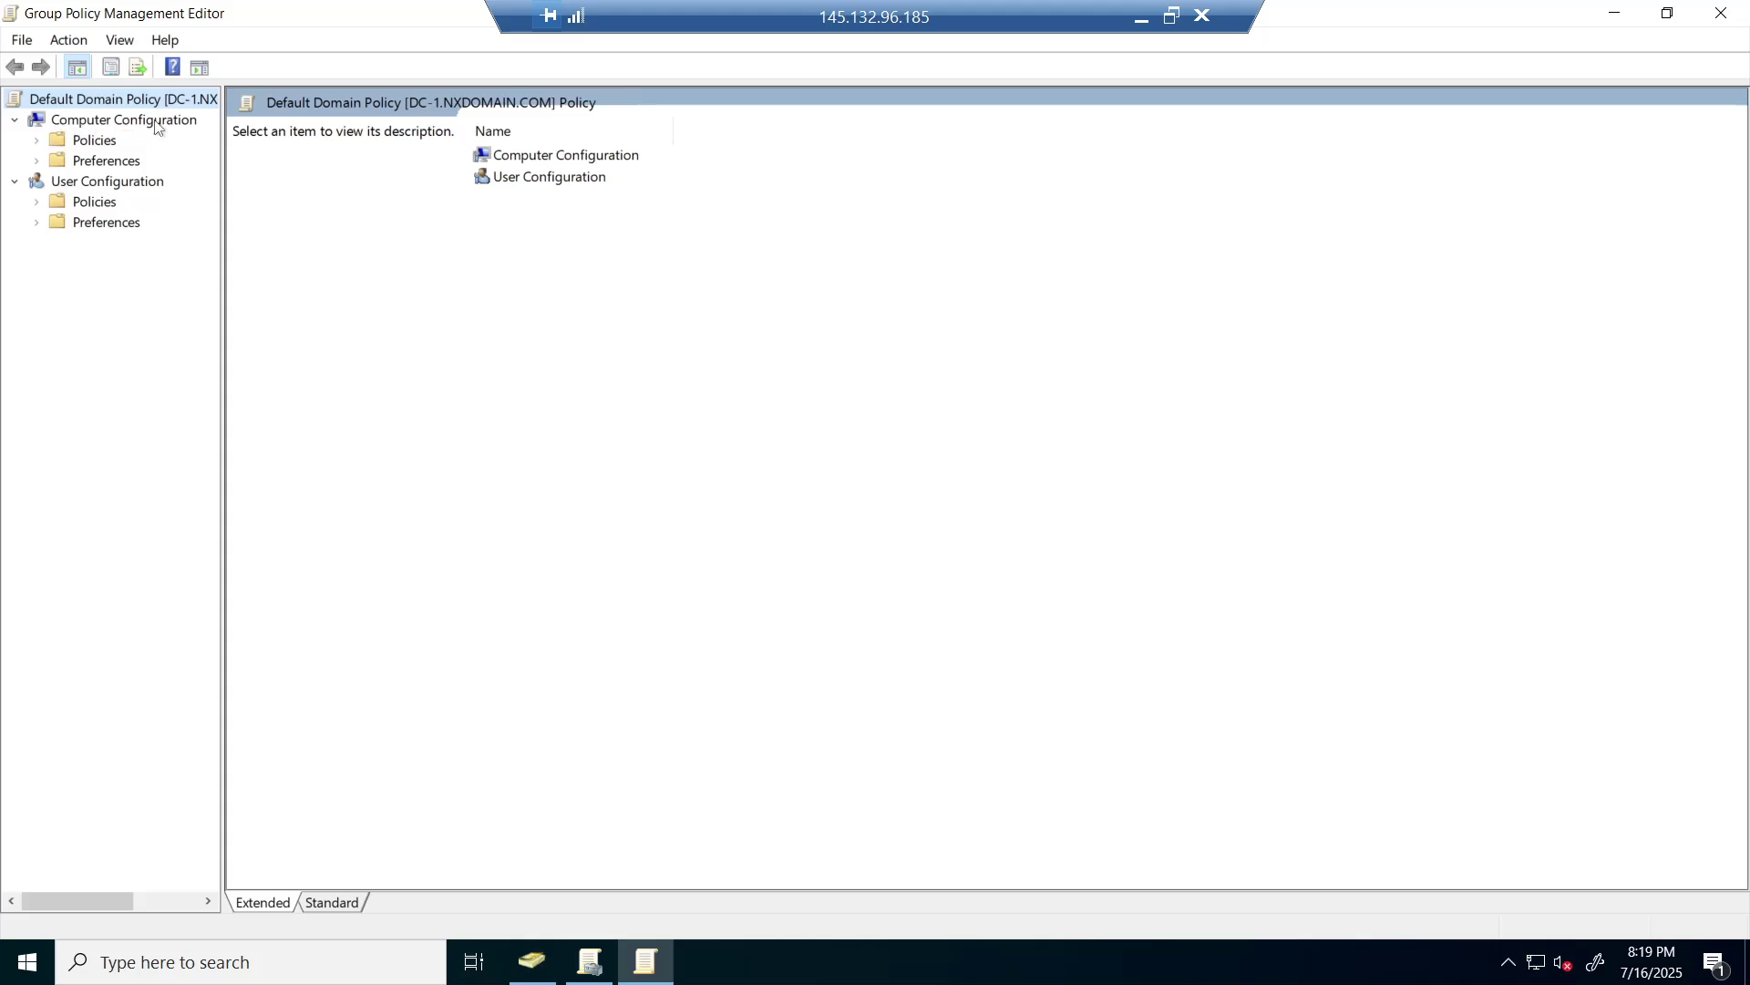
- Navigate Policies > Windows Settings > Security Settings > Account Policies to Account Lockout Policy
left_click(37, 142)
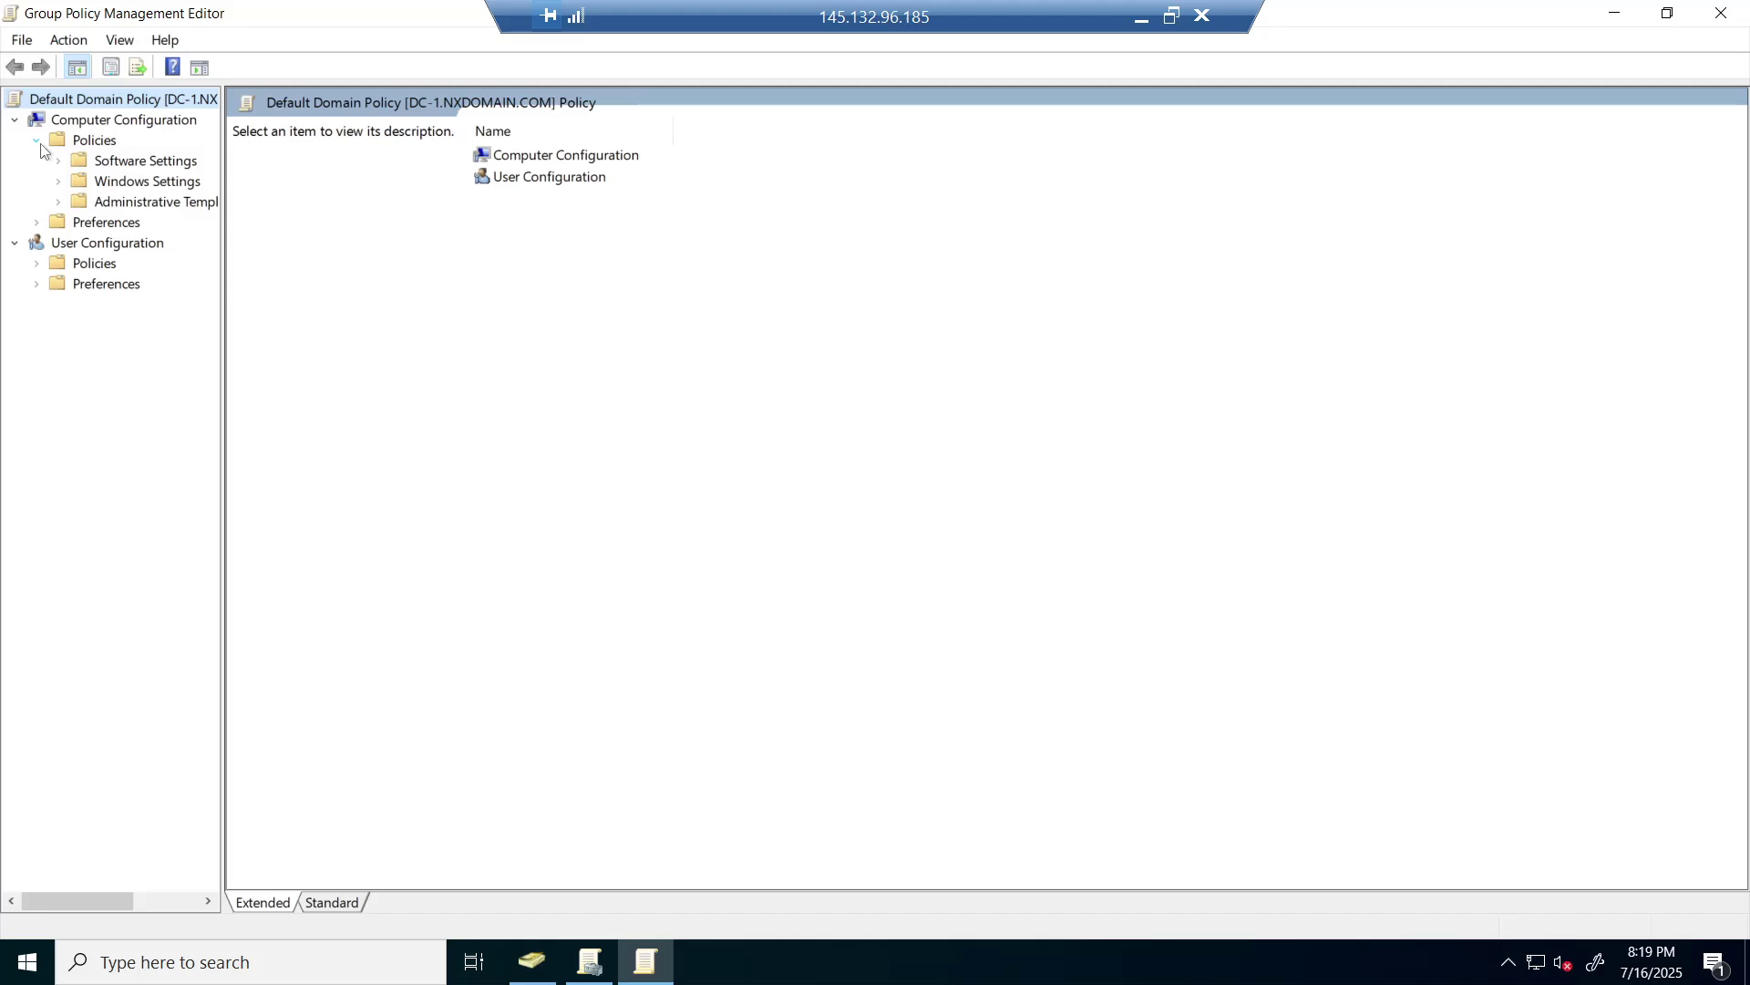
left_click(57, 181)
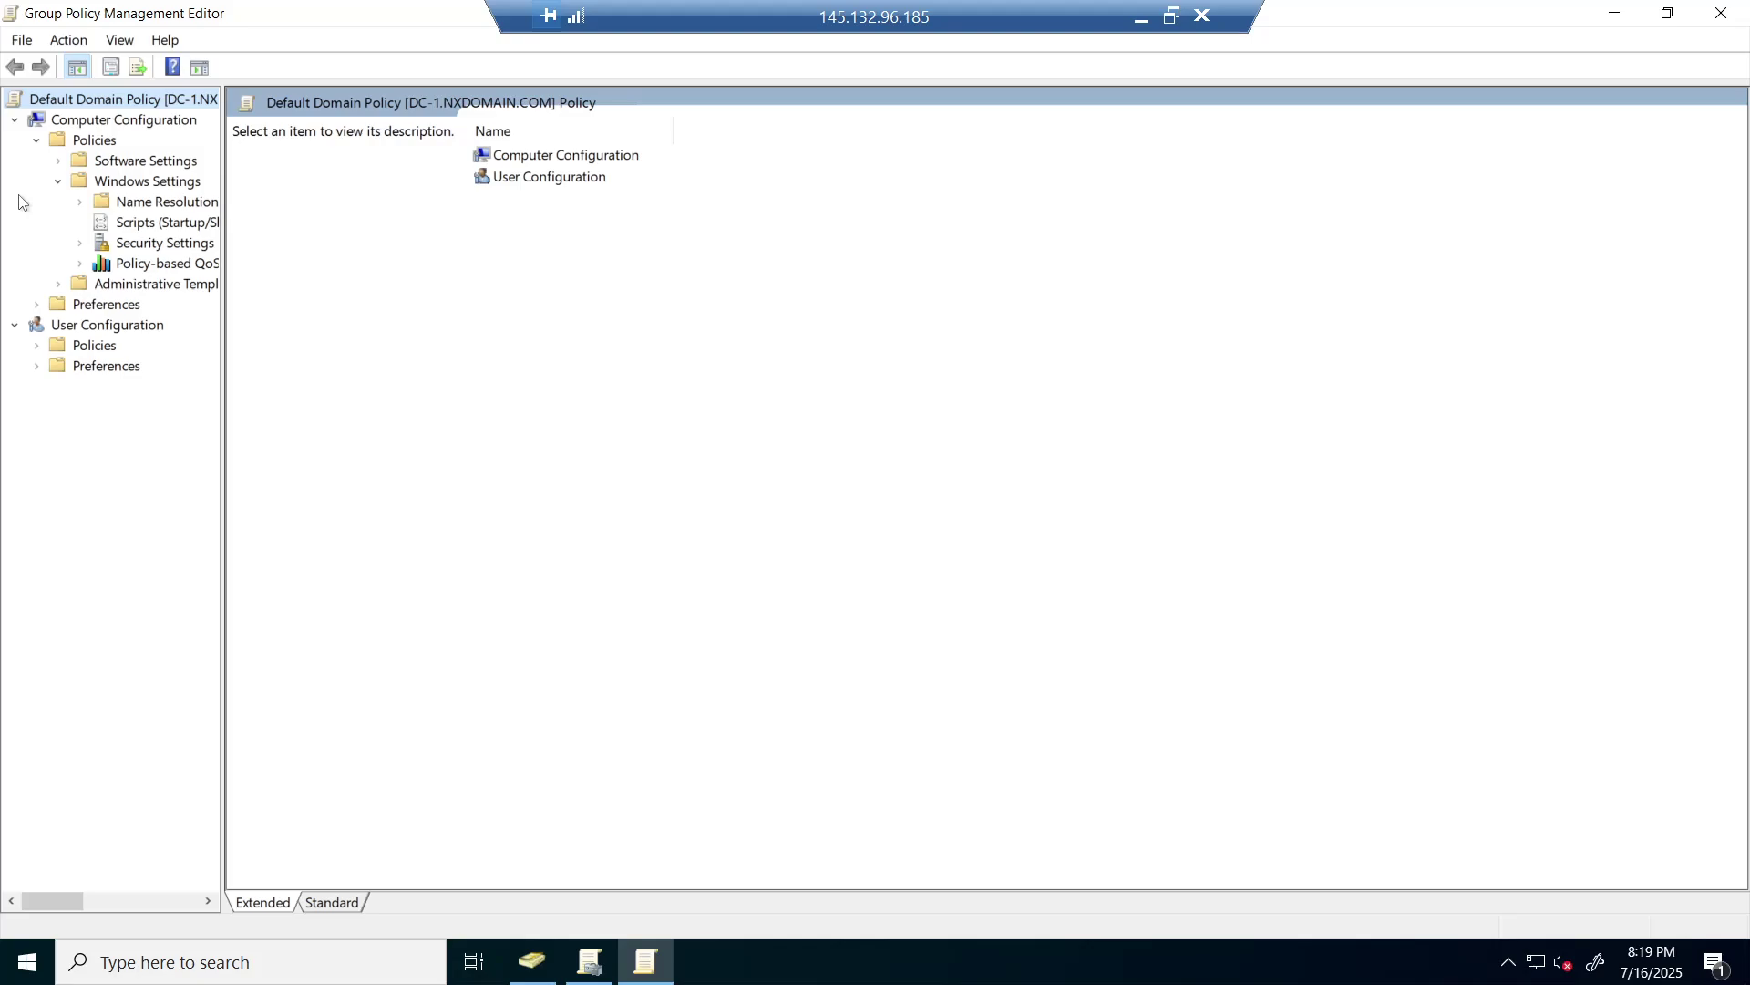
left_click(80, 243)
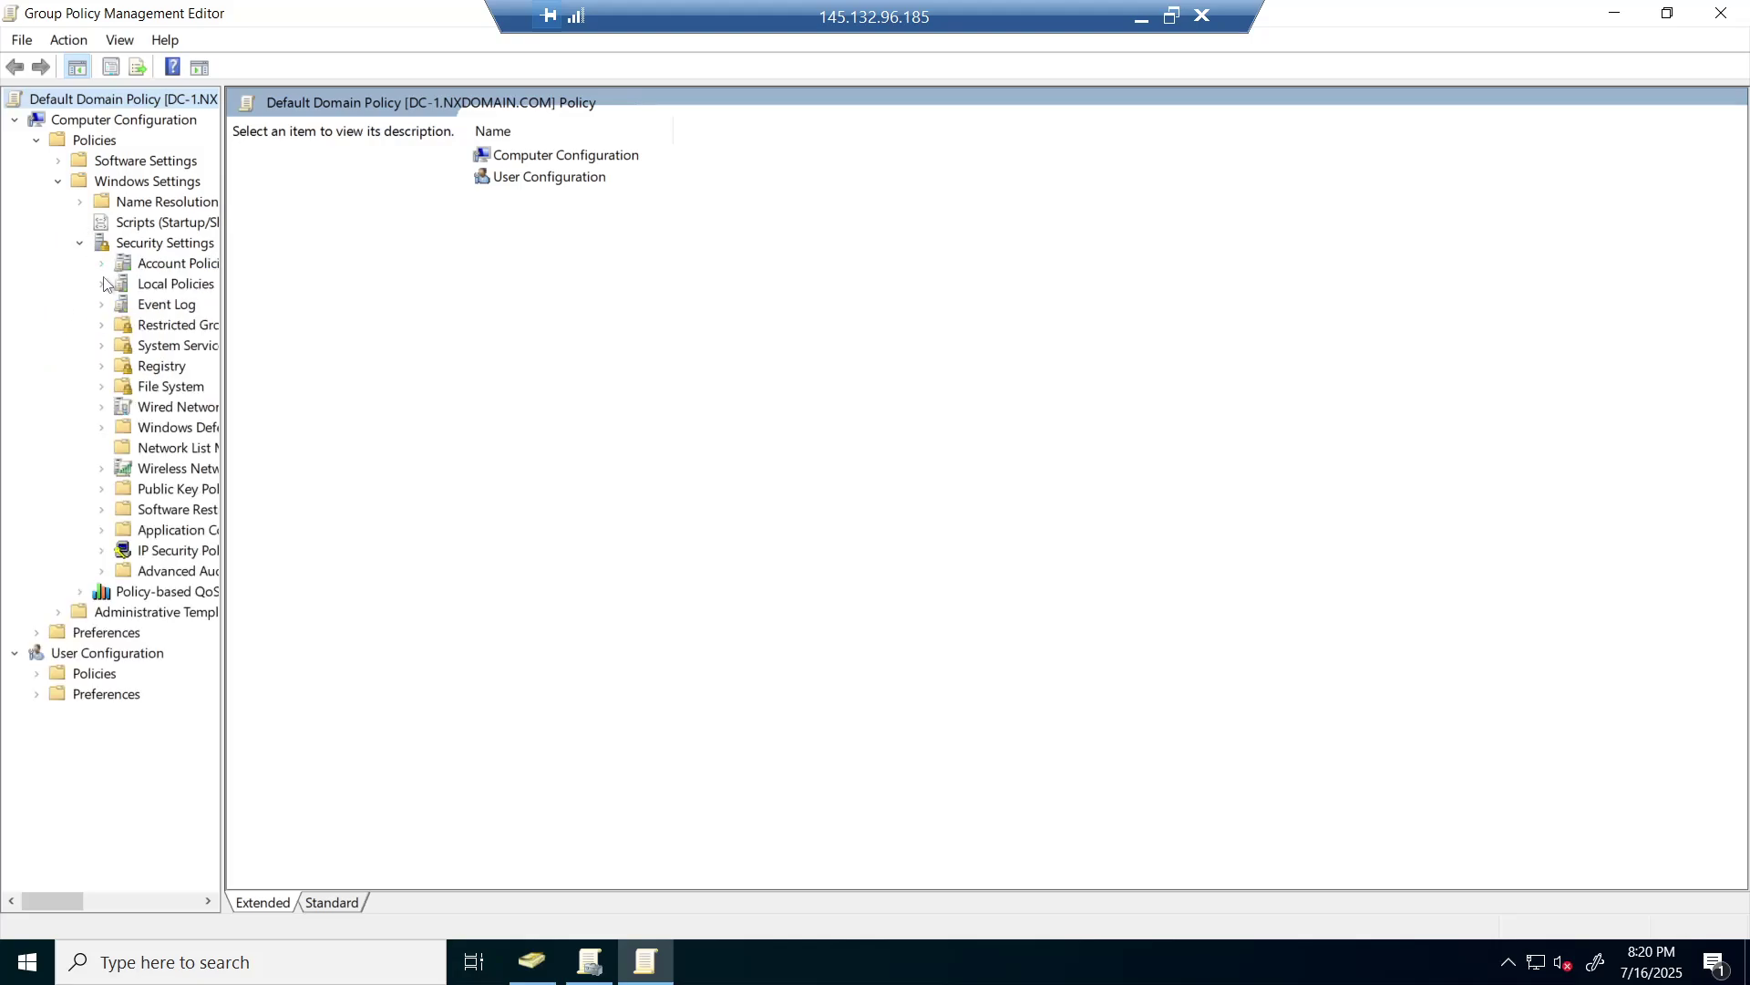
left_click_drag(224, 161, 394, 175)
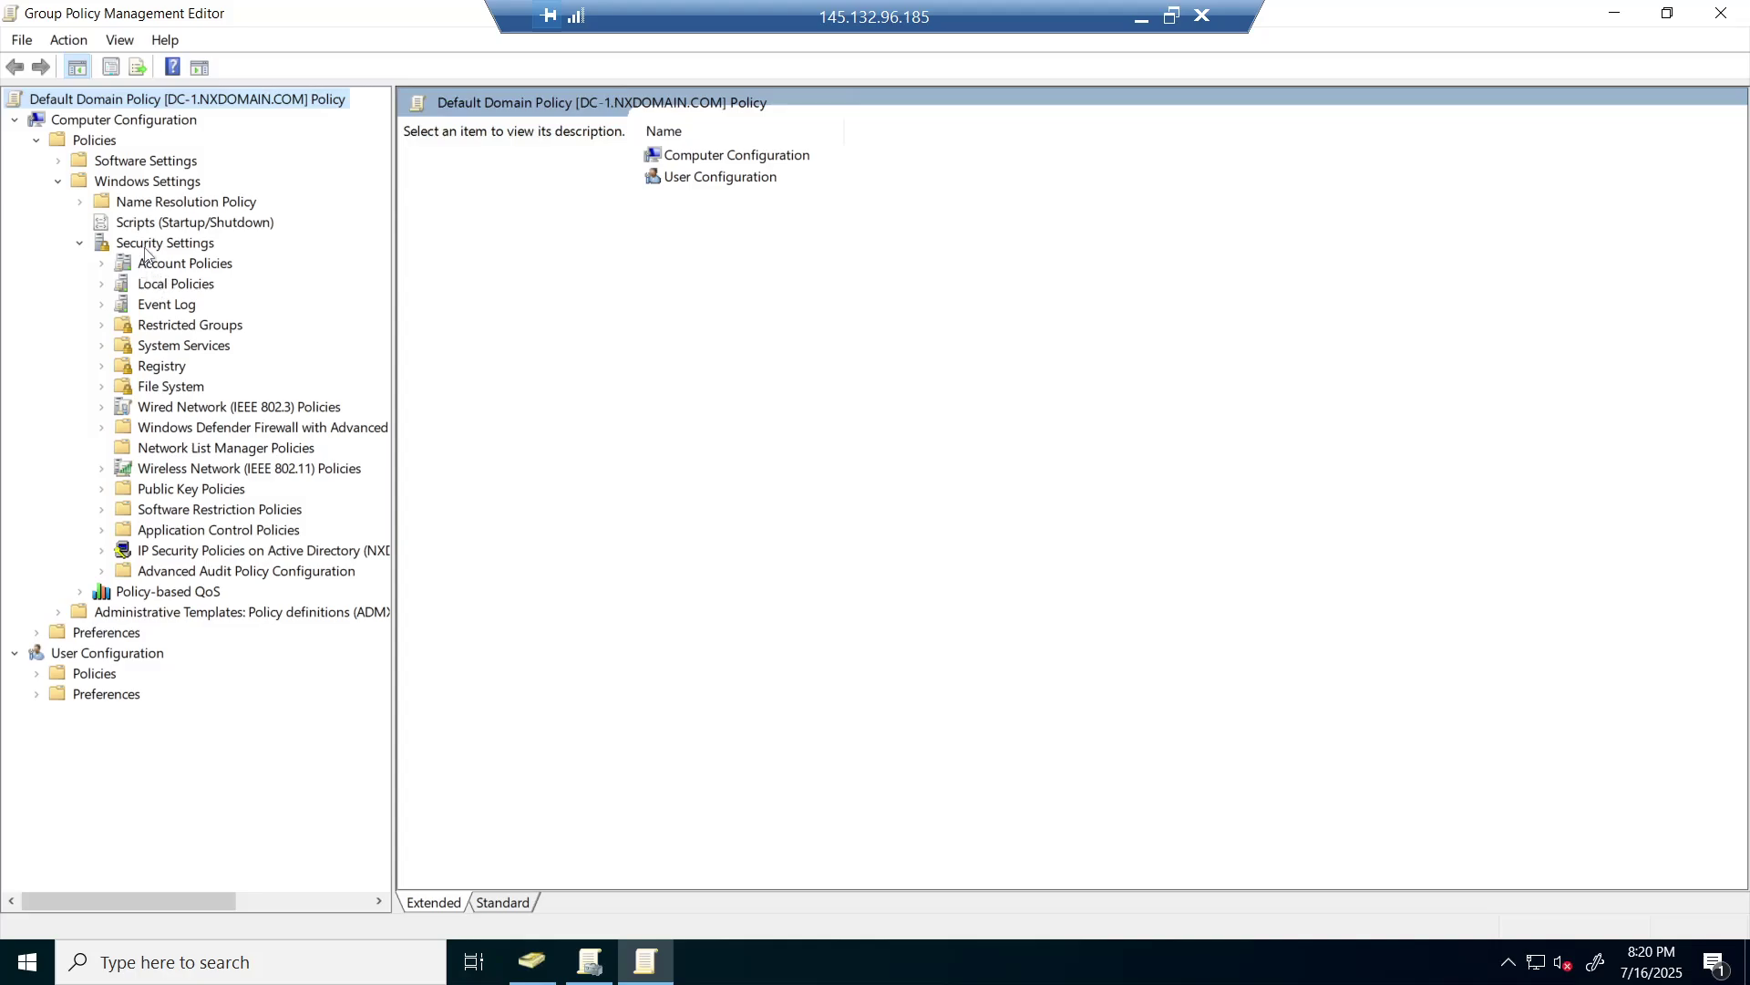
left_click(102, 265)
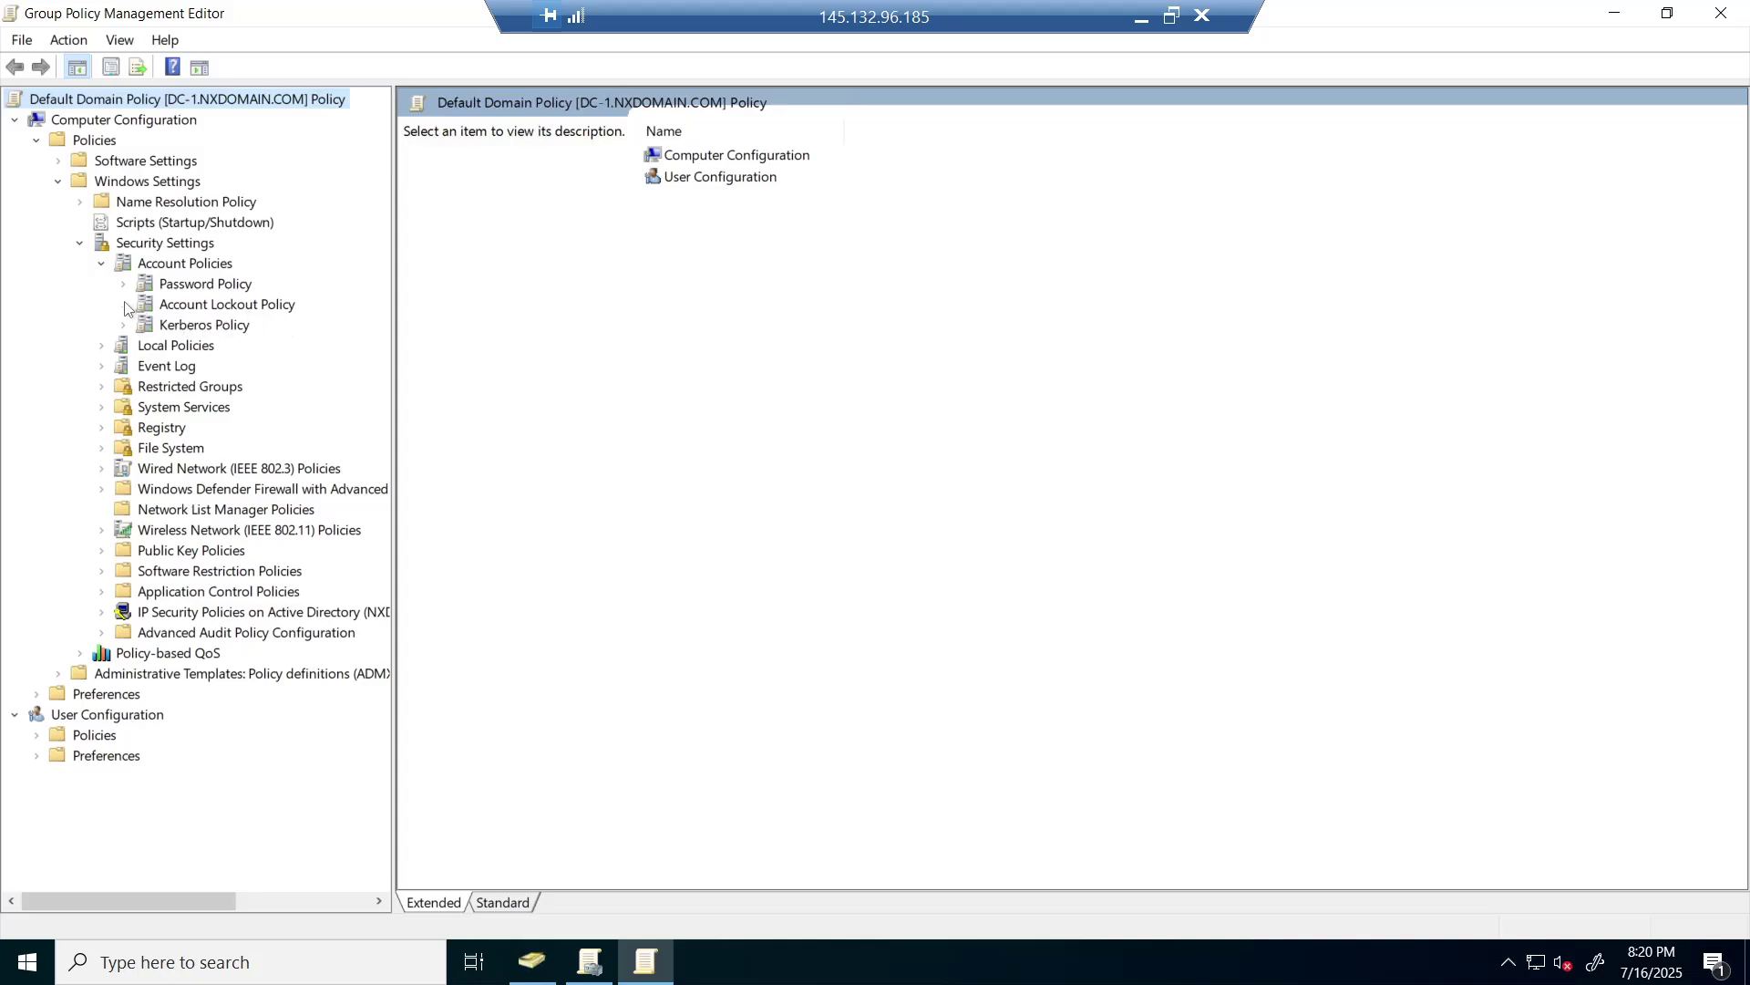
left_click(170, 310)
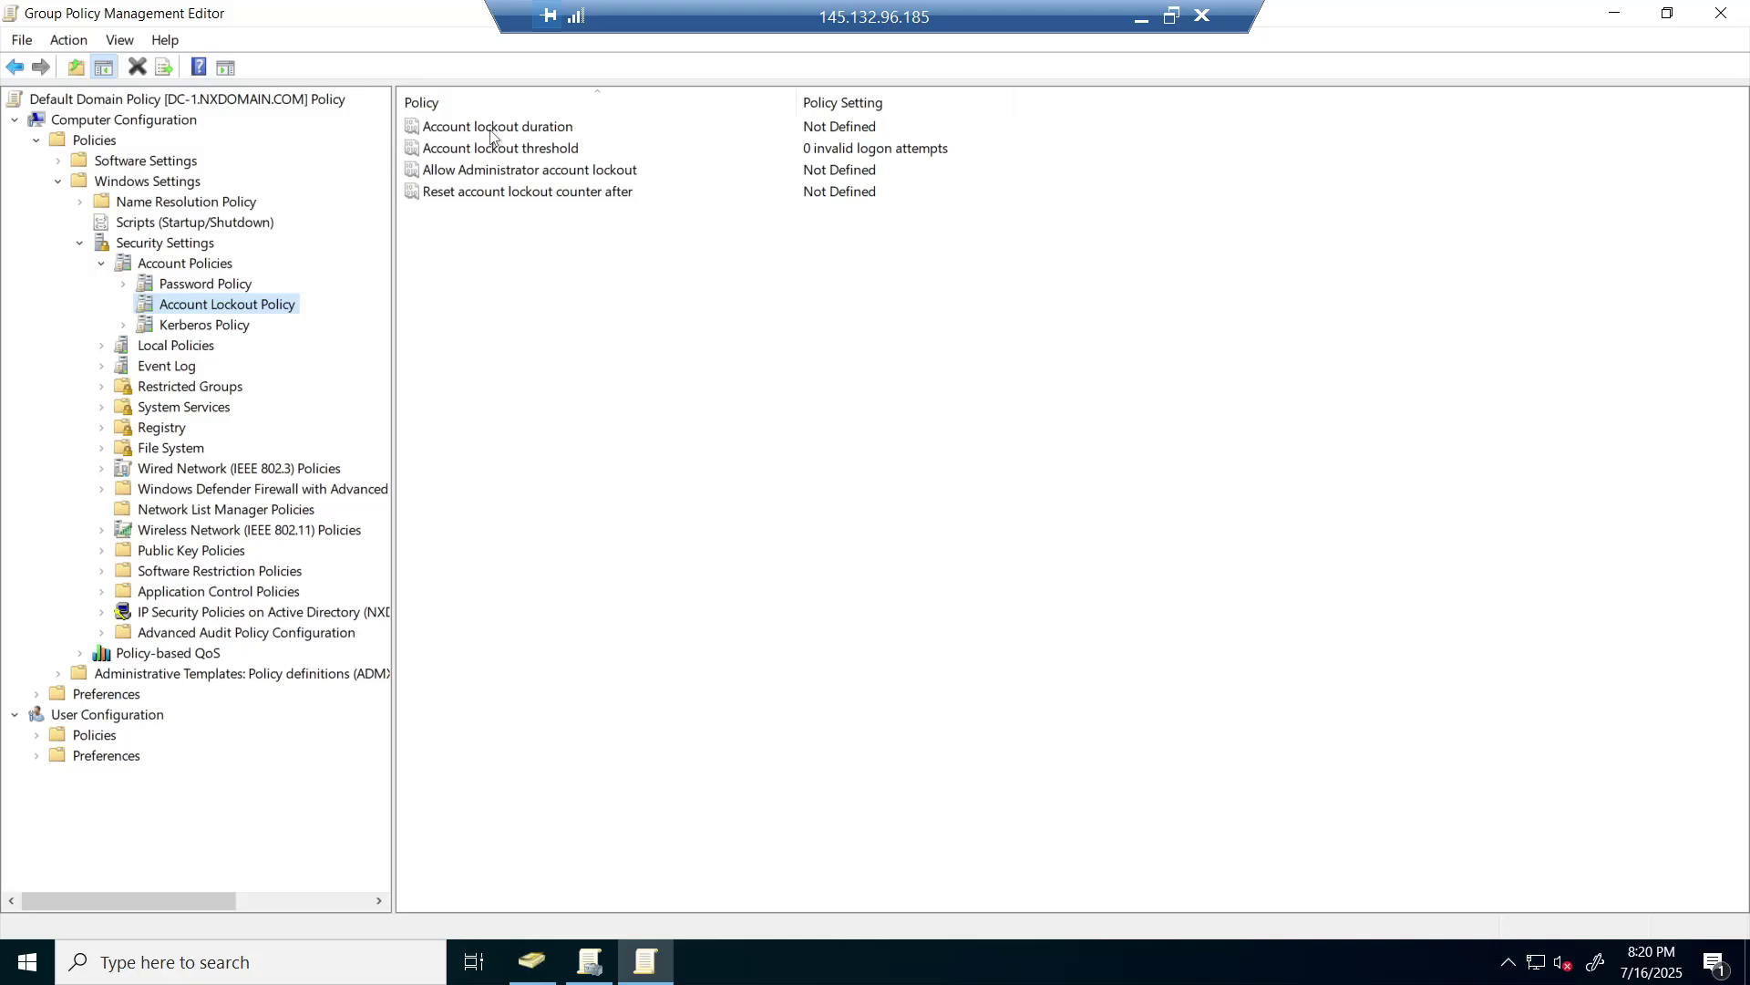
- Define Account lockout duration as 30 minutes, accepting the suggested 5-attempt threshold and 10-minute reset
double_click(518, 128)
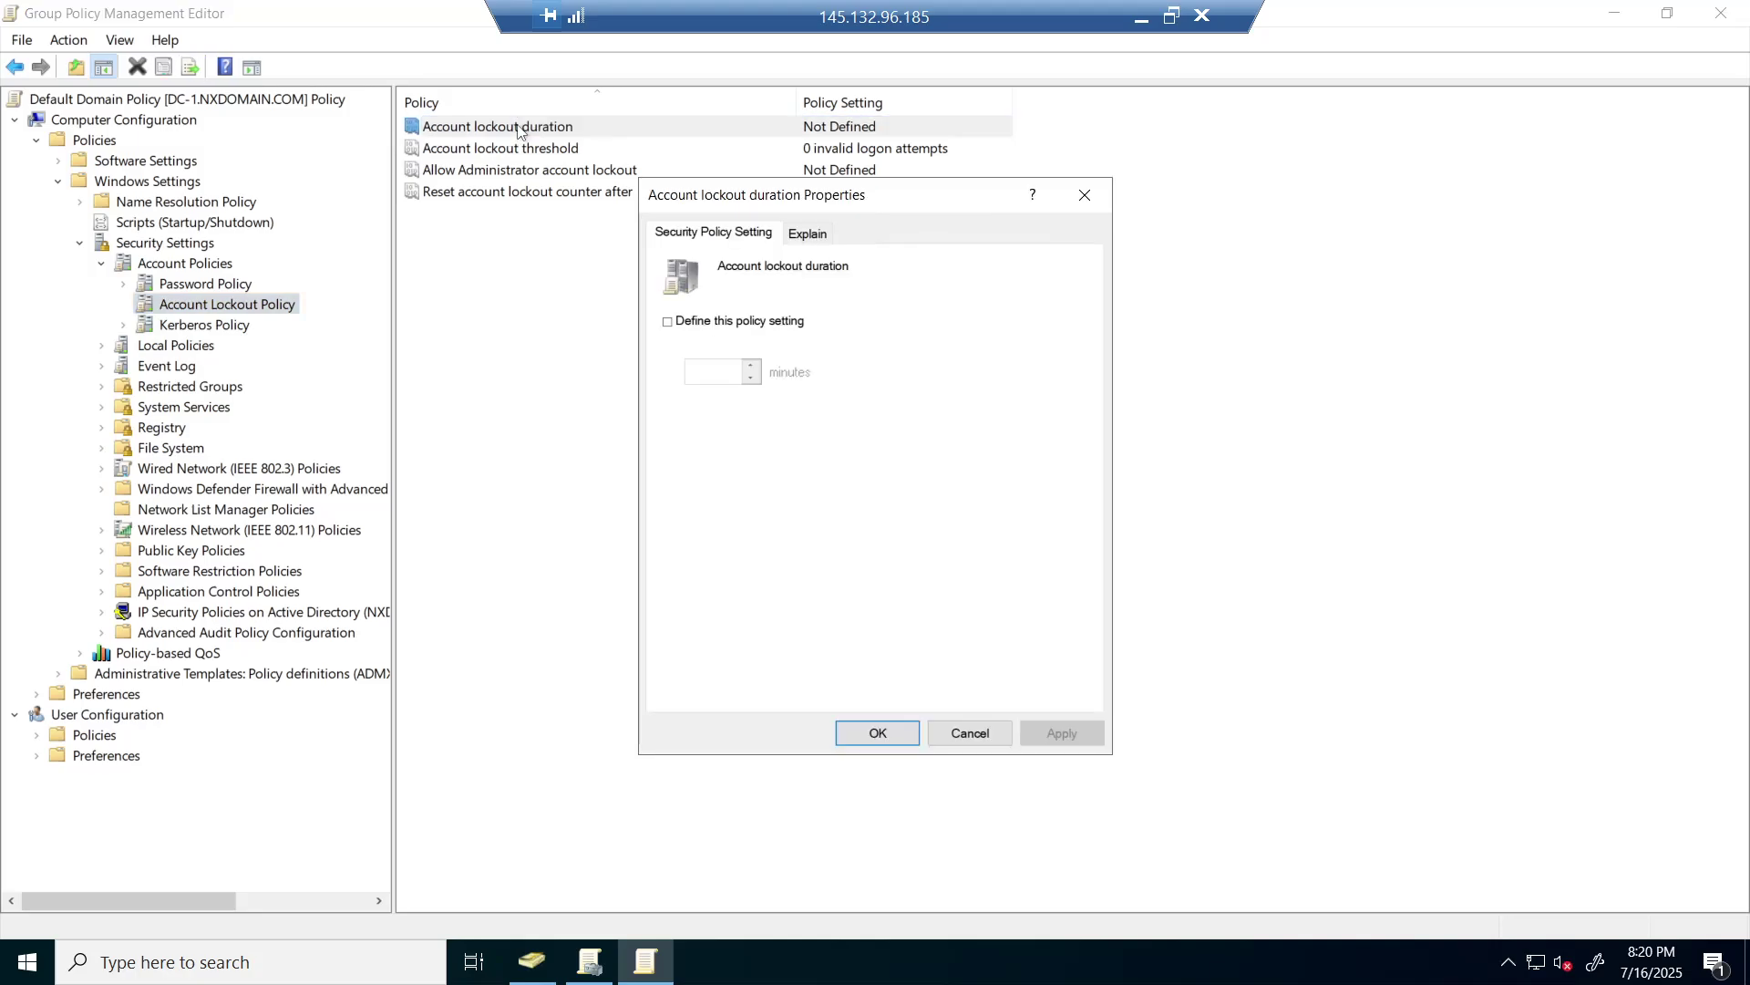
left_click(668, 323)
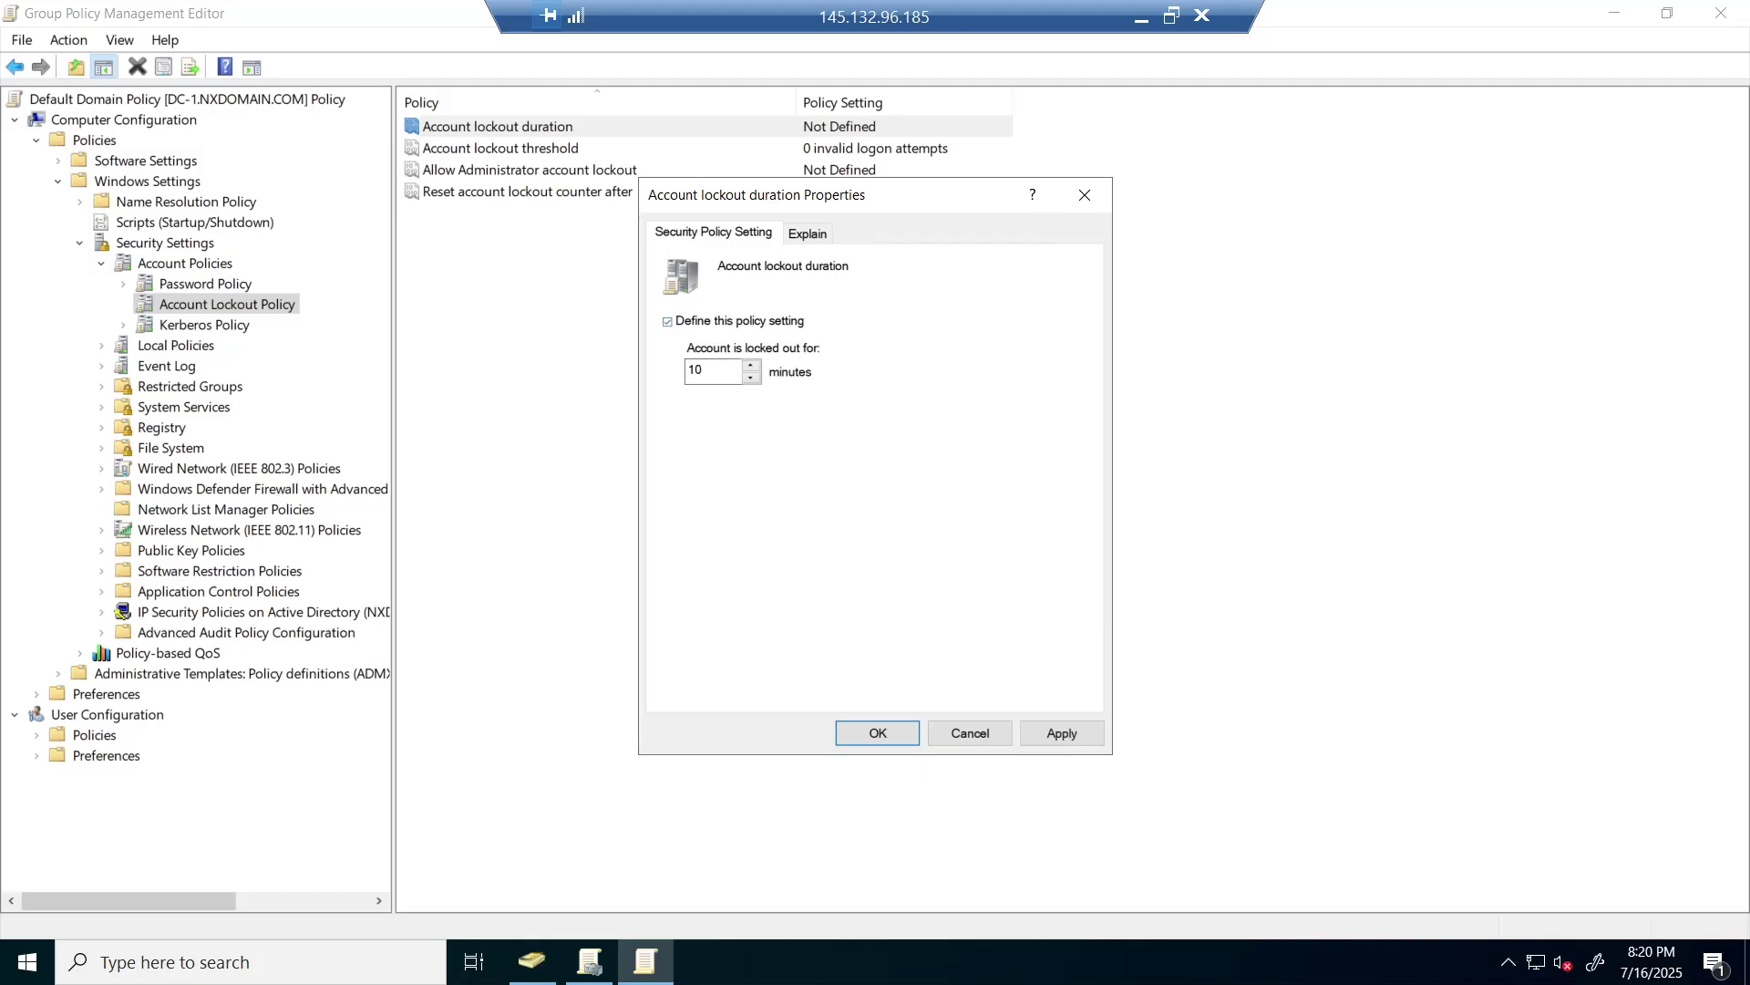
left_click(724, 371)
key("BackSpace")
key("BackSpace")
type("30")
left_click(877, 736)
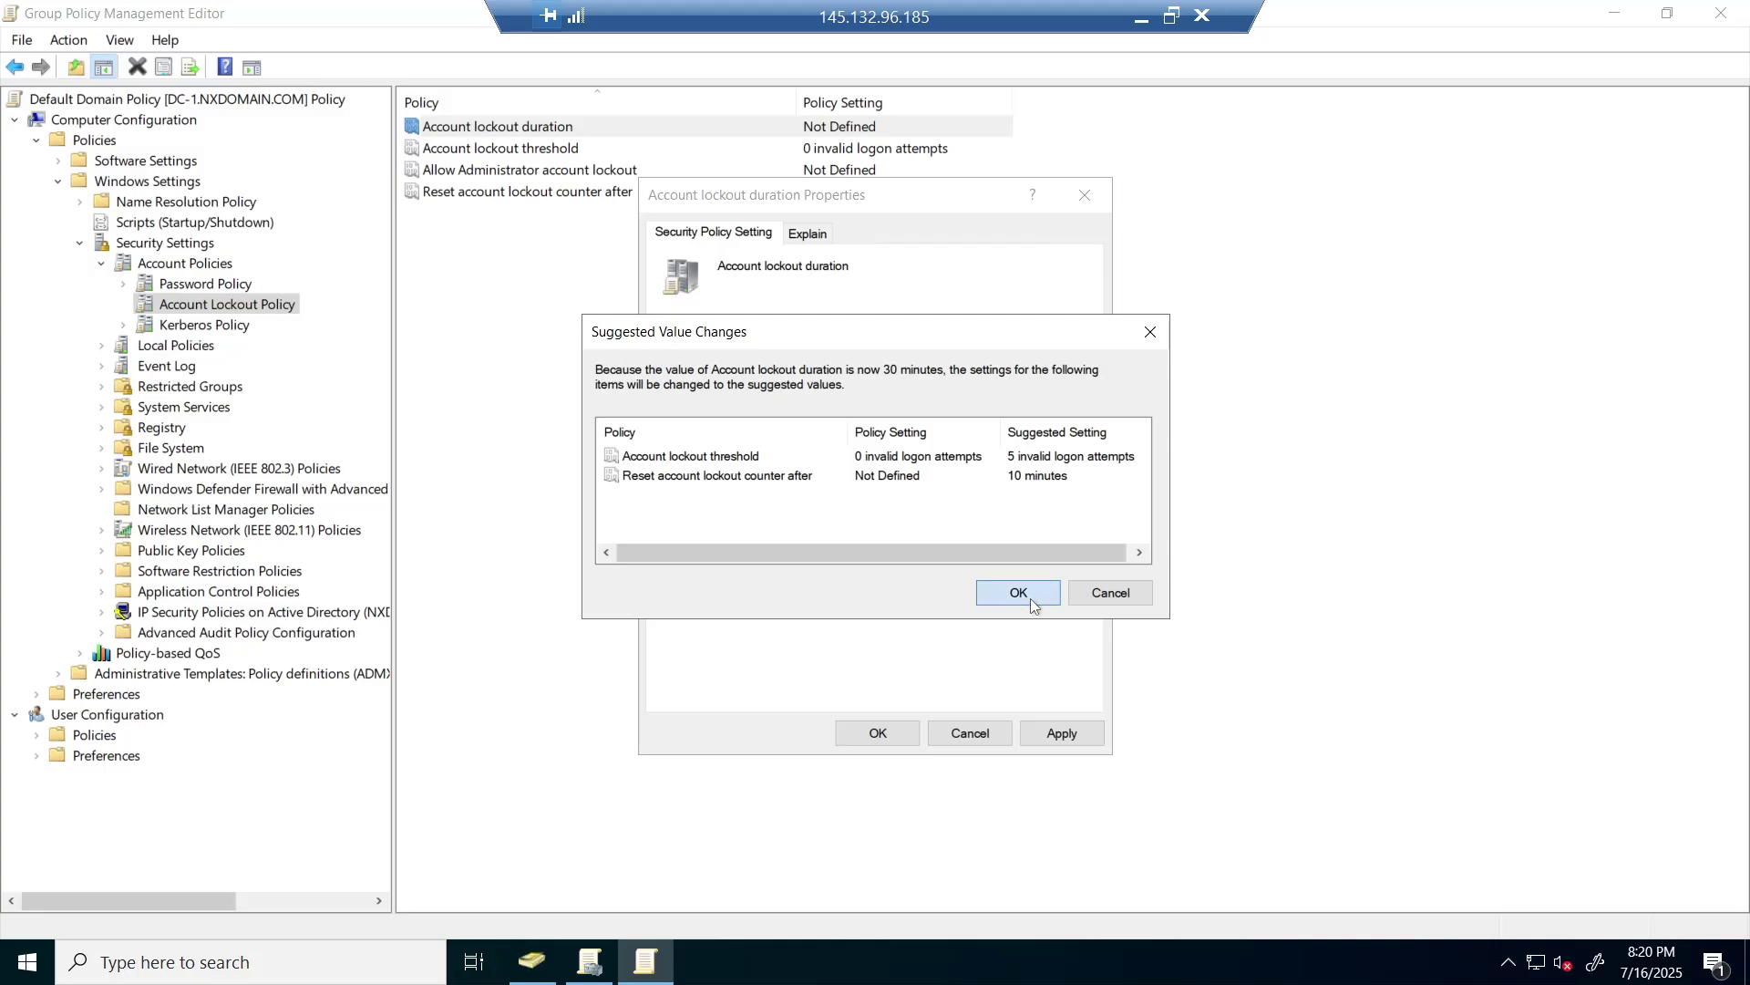
left_click(1025, 598)
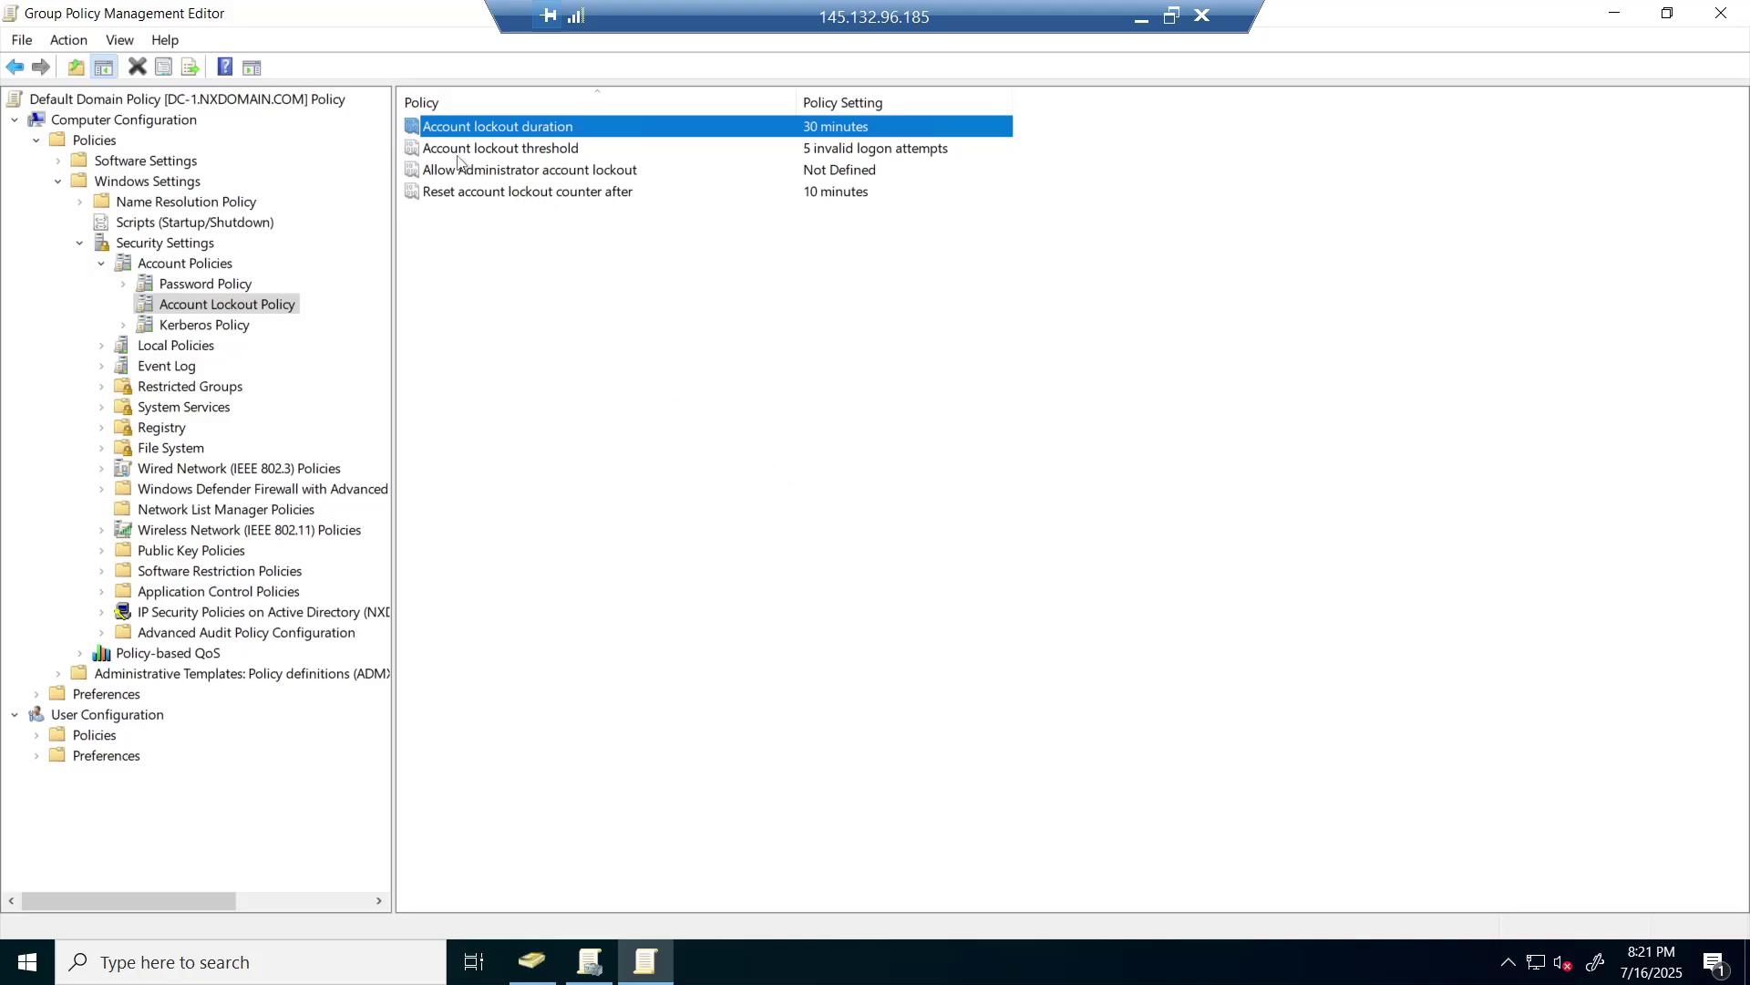
- Lower Account lockout threshold from 5 to 3 invalid logon attempts, accepting Administrator account lockout
double_click(552, 151)
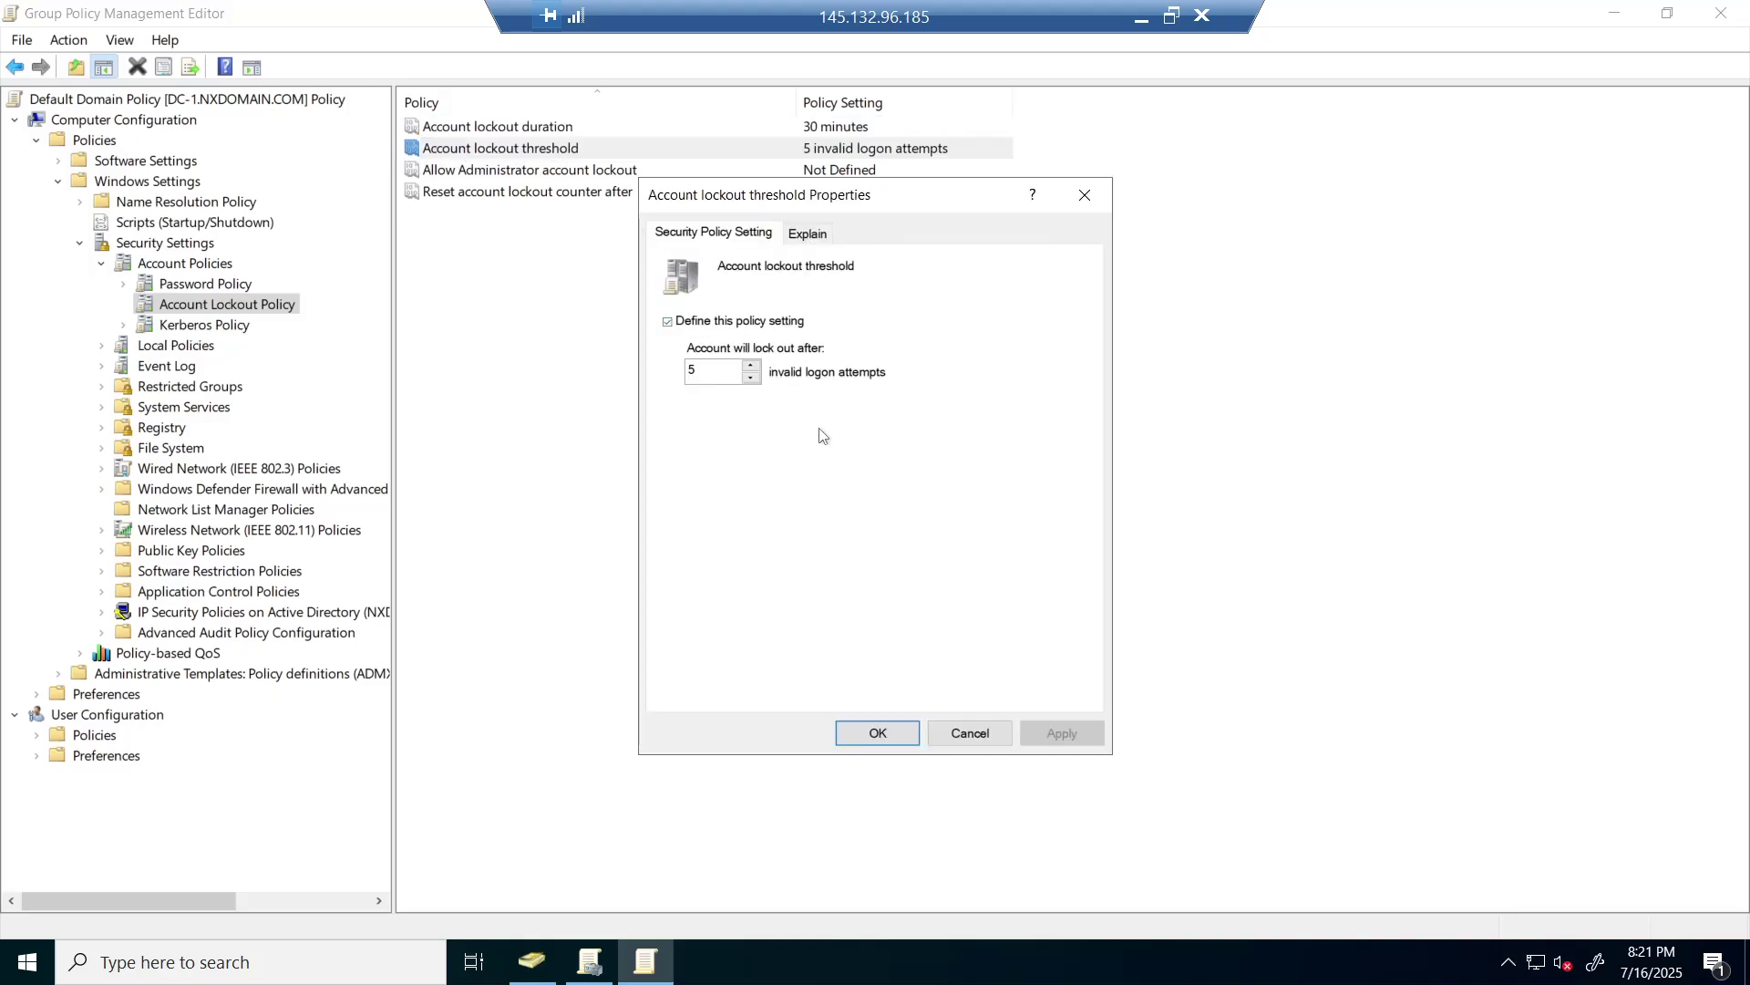
left_click(716, 371)
key("BackSpace")
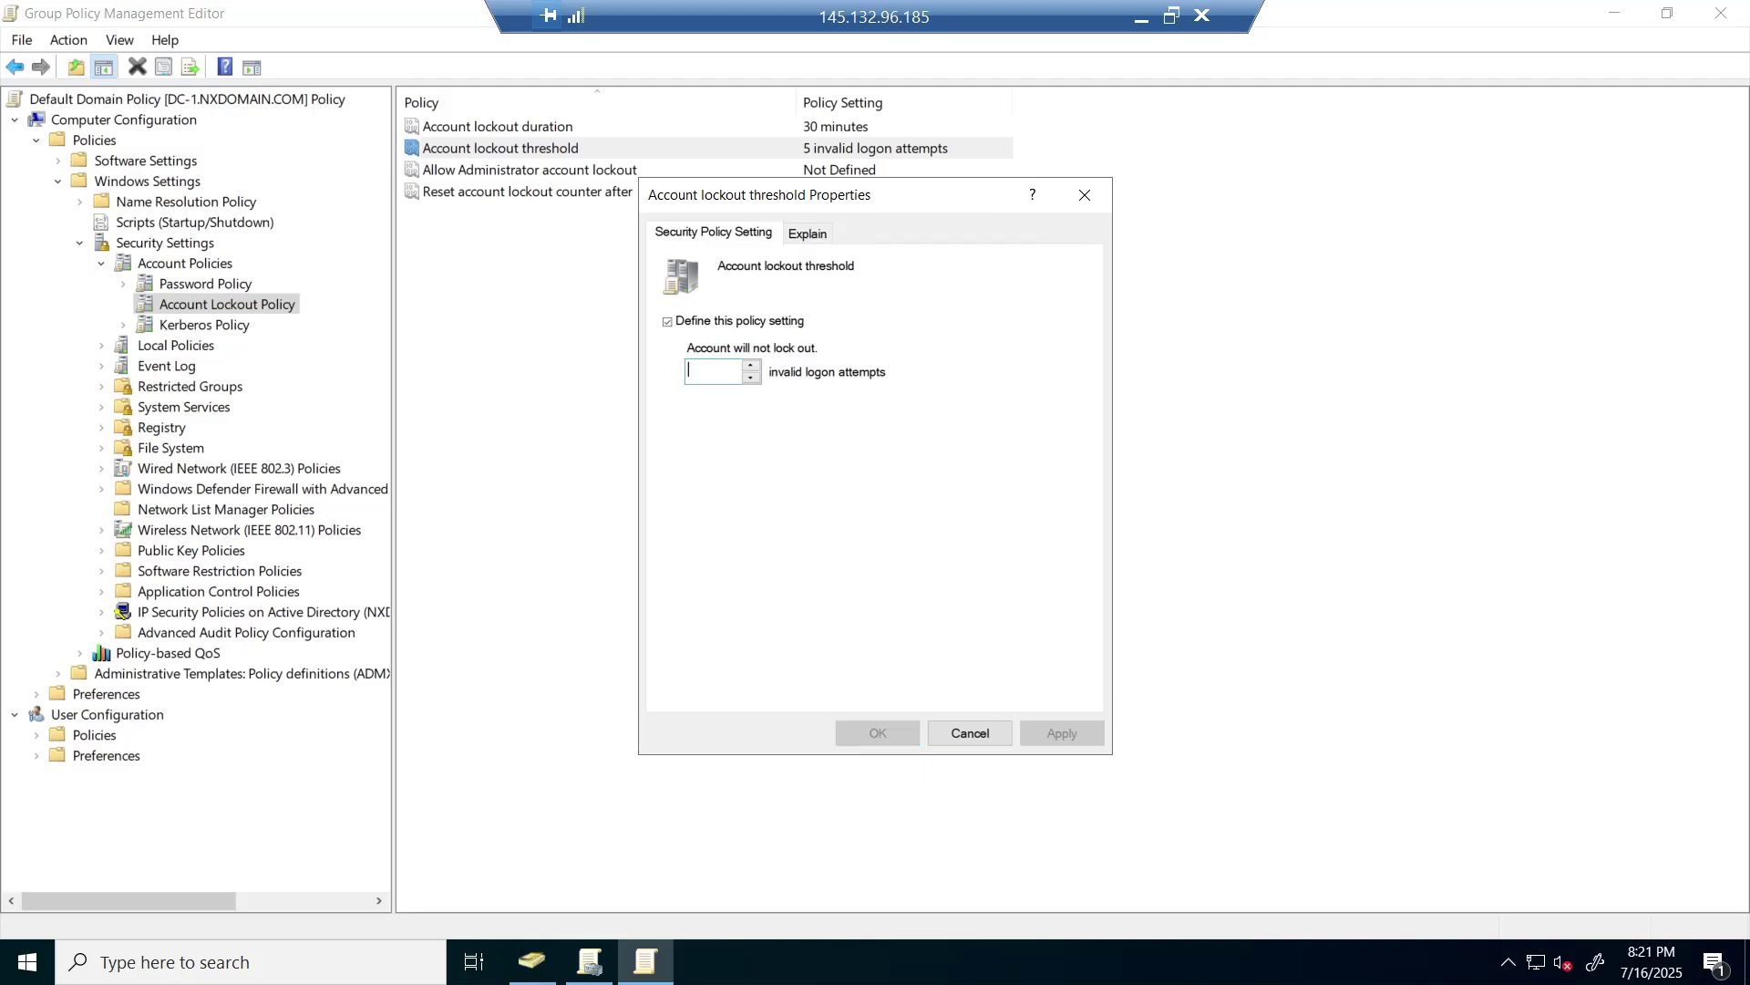
type("3")
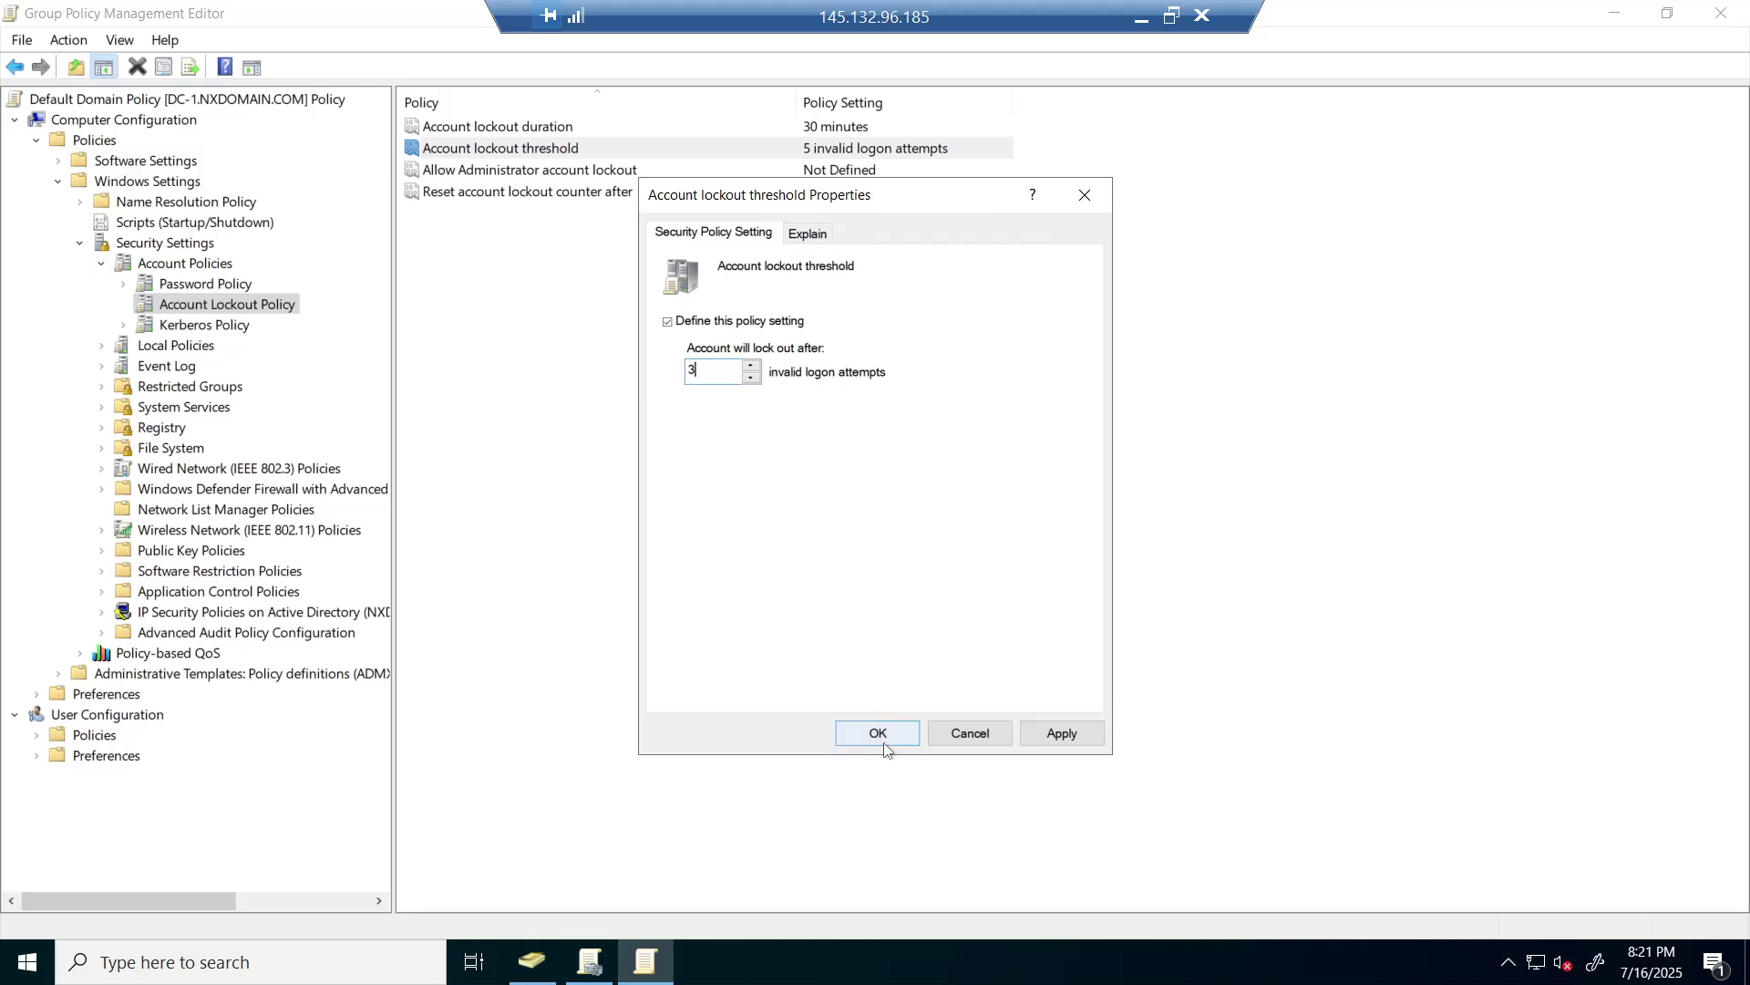
left_click(881, 735)
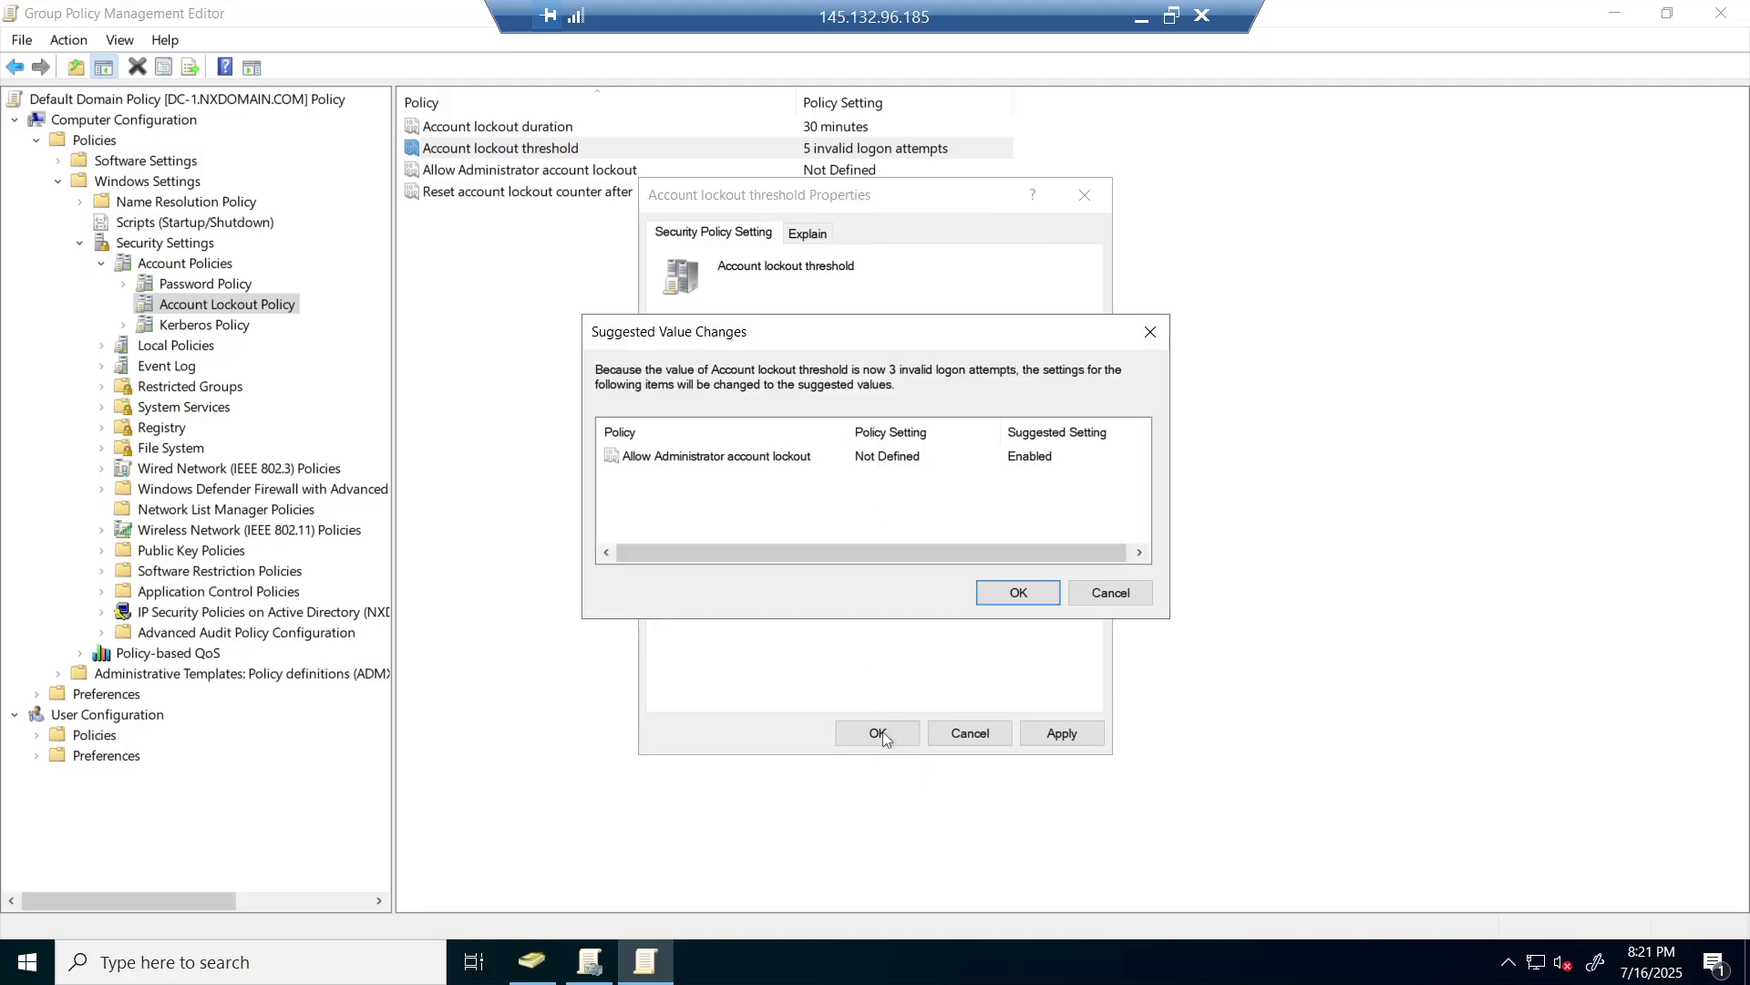
left_click(994, 593)
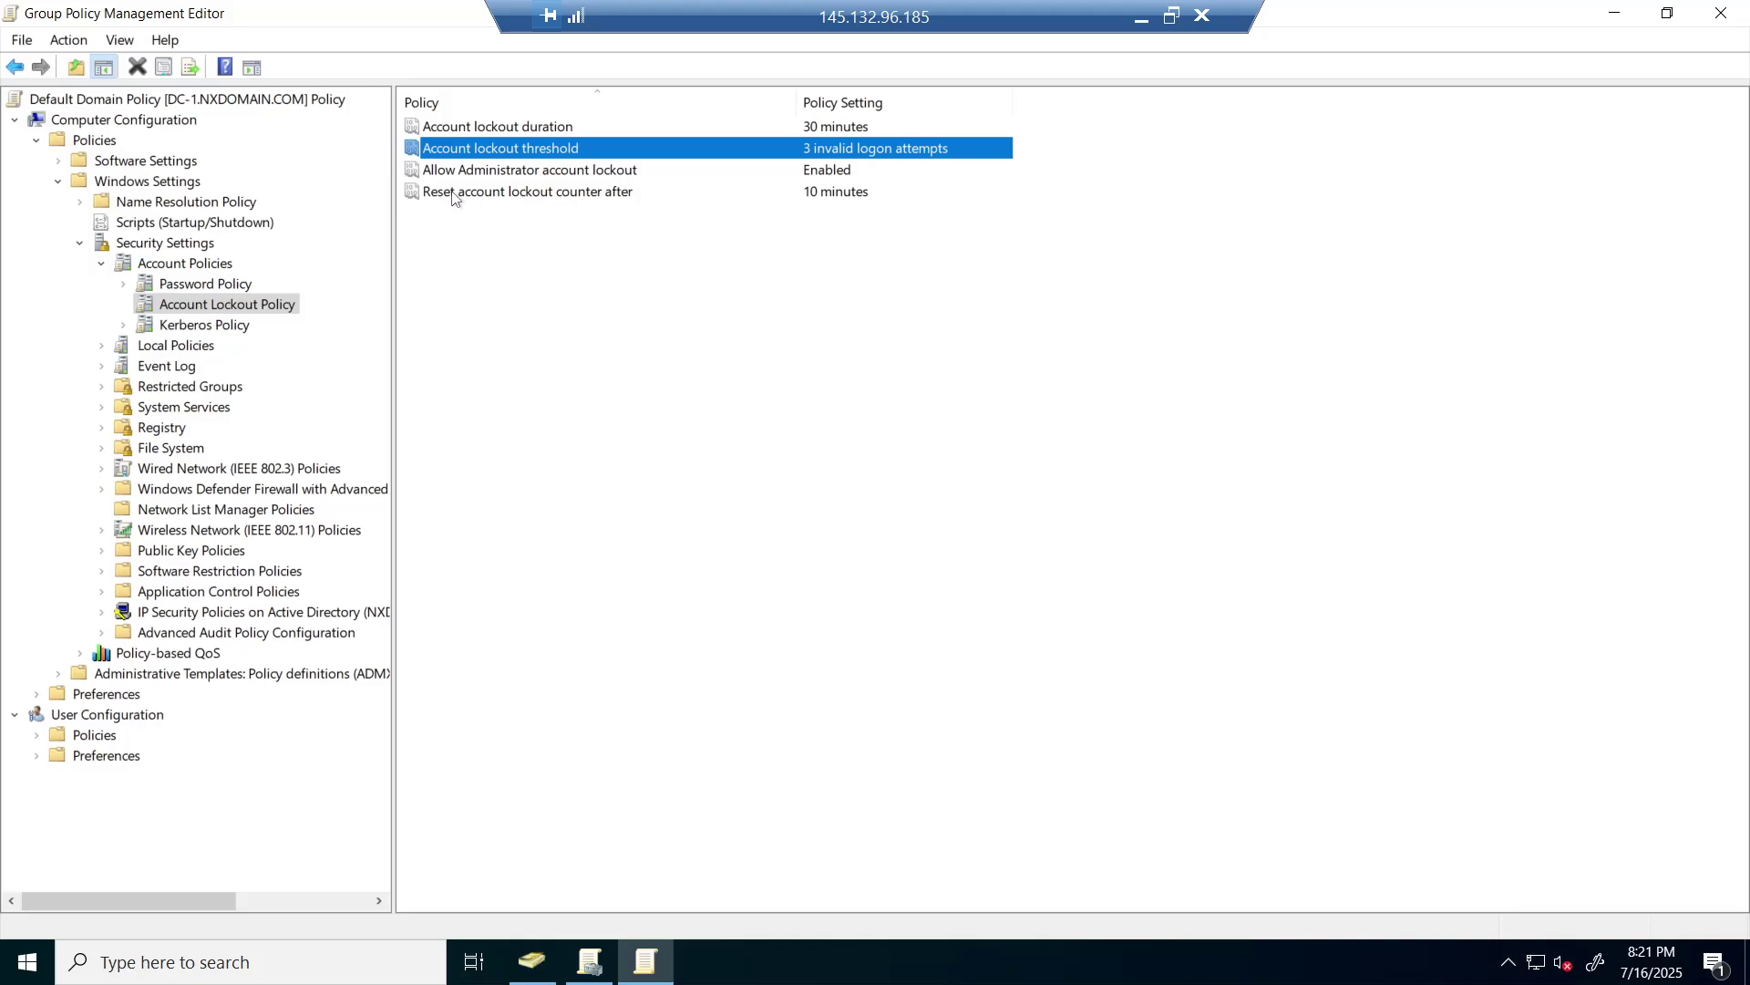
double_click(526, 193)
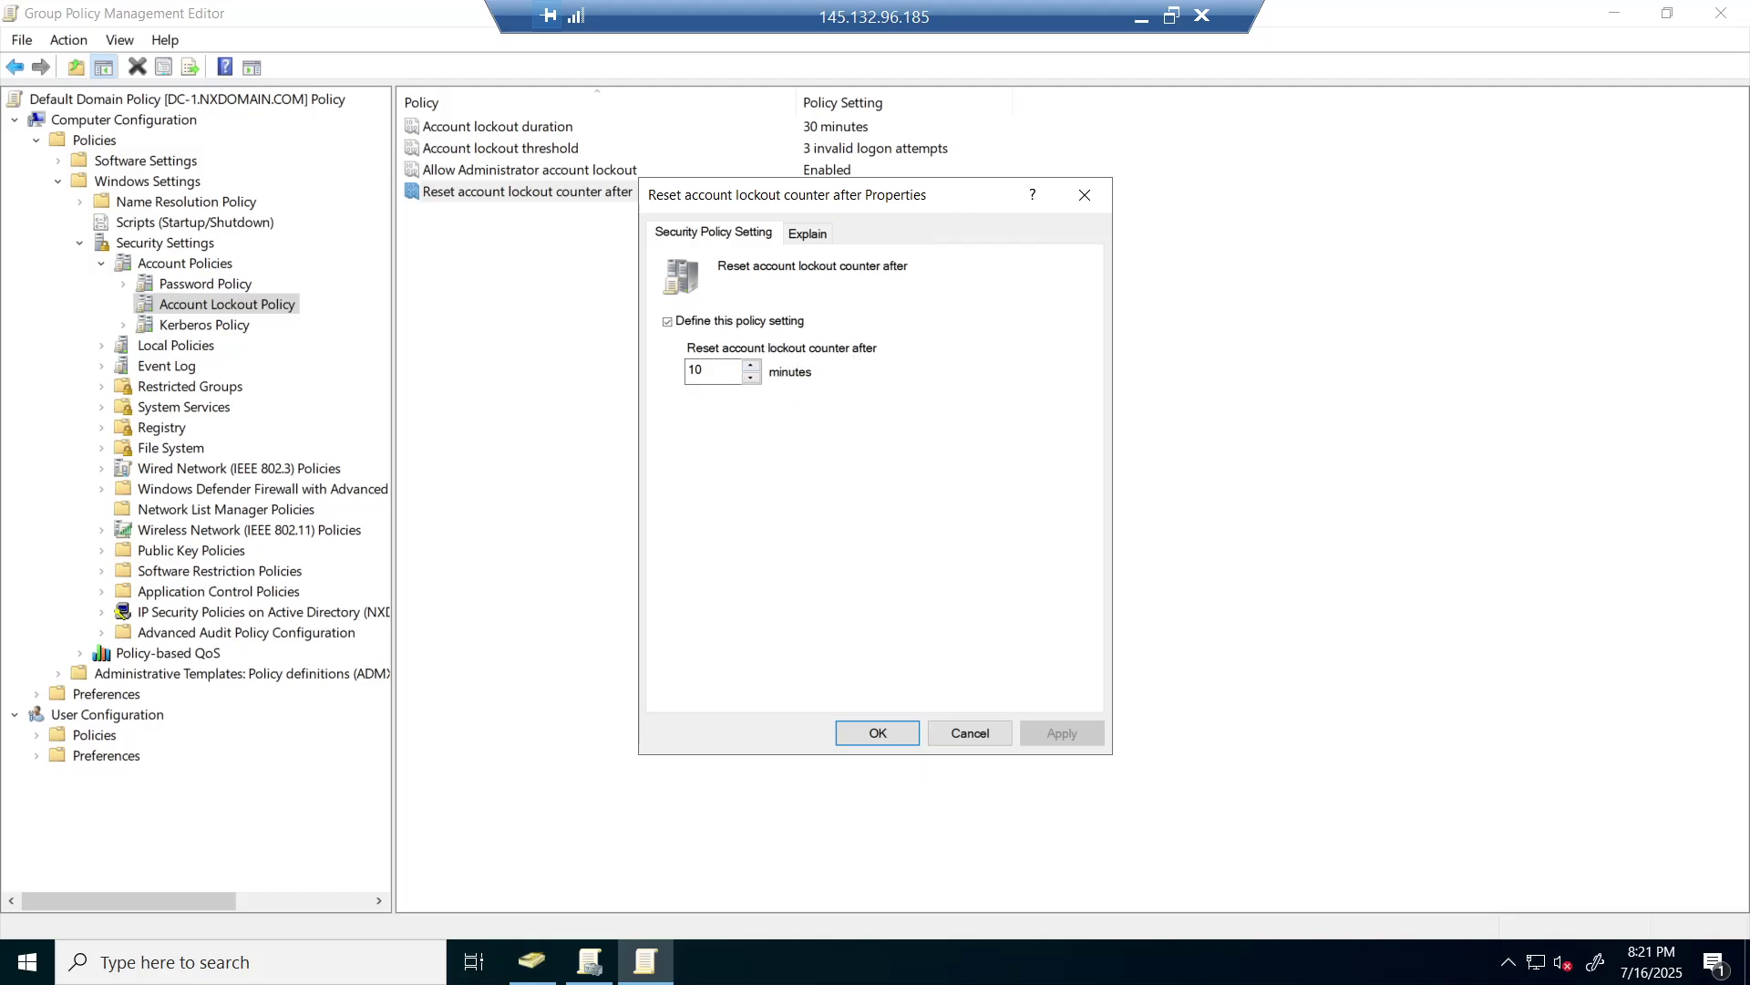
- Change Reset account lockout counter after from 10 to 15 minutes, reviewing its Explain tab
left_click(709, 371)
key("BackSpace")
key("BackSpace")
type("1")
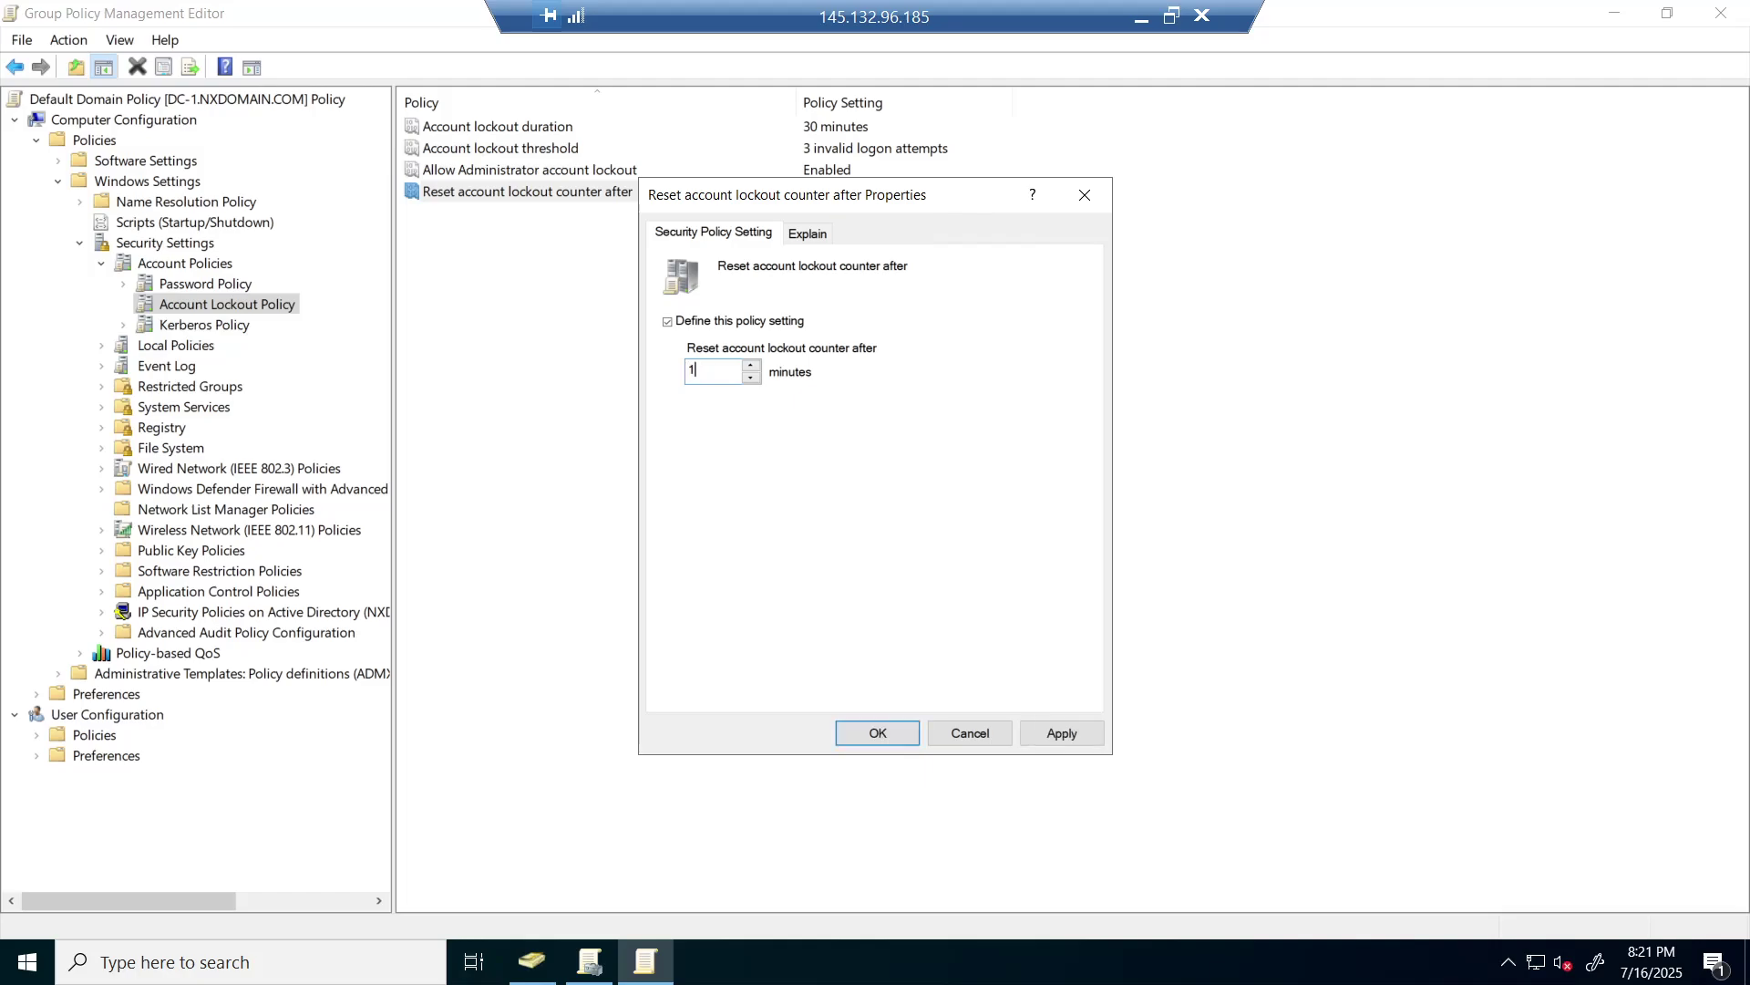
type("5")
left_click(886, 736)
left_click(808, 234)
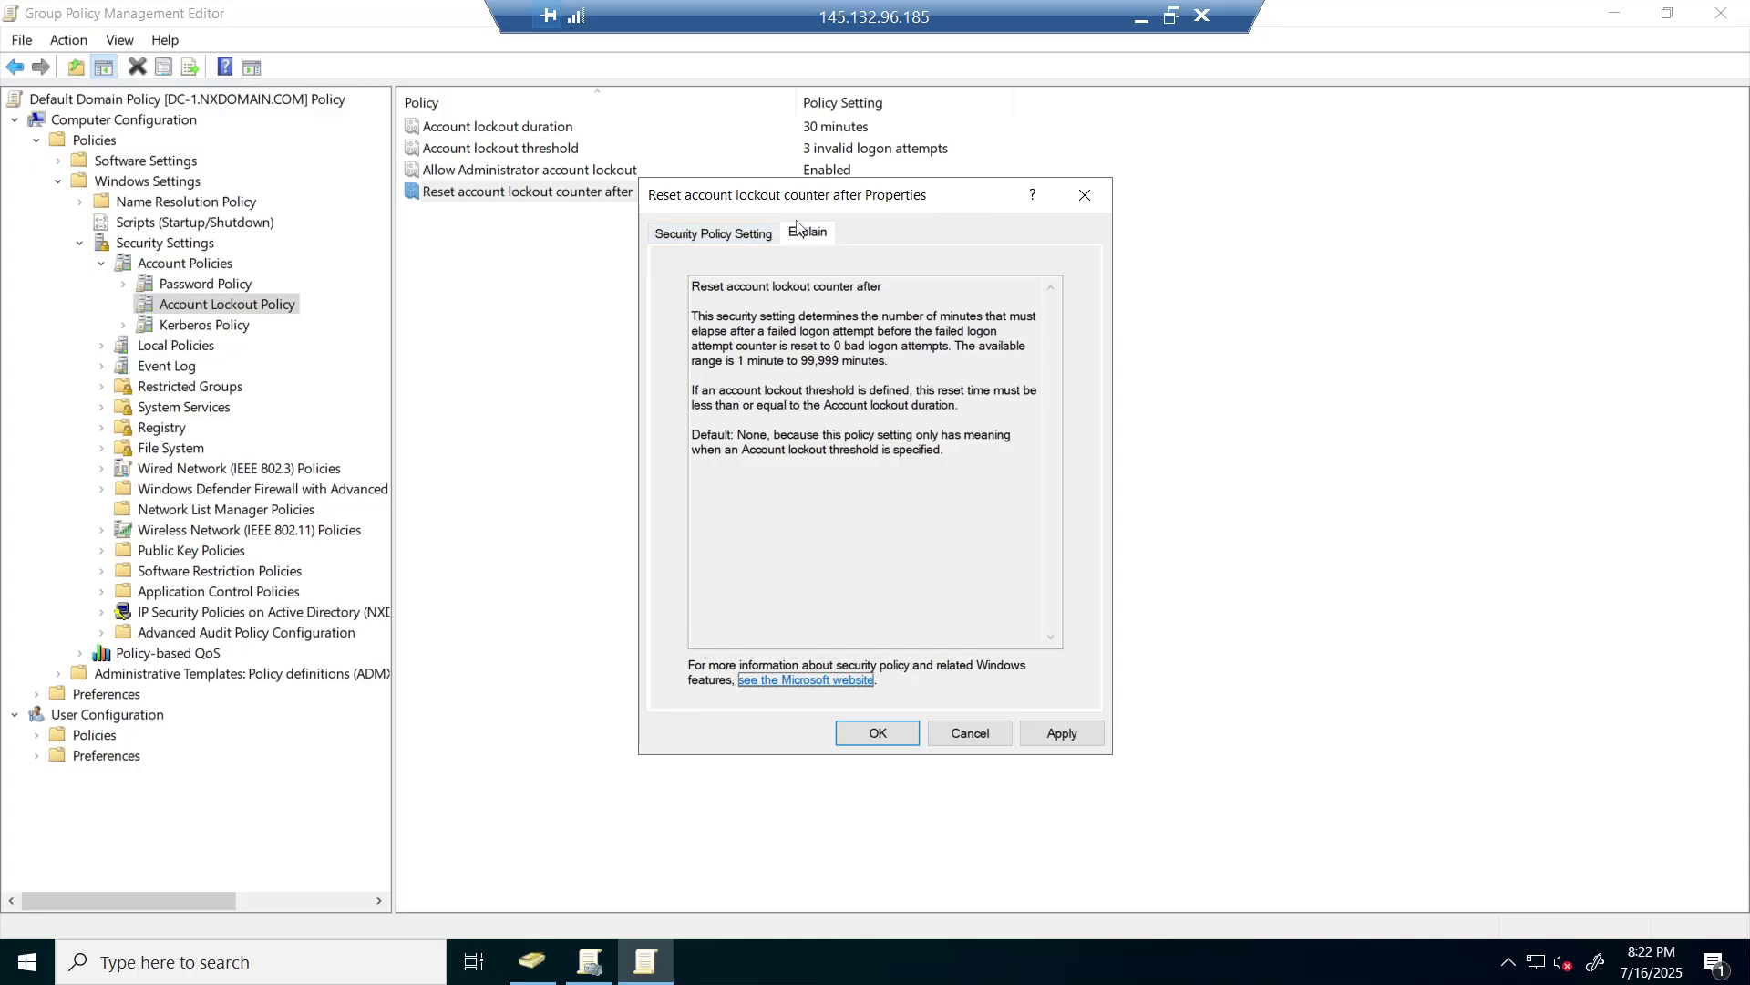
left_click(728, 239)
left_click(880, 732)
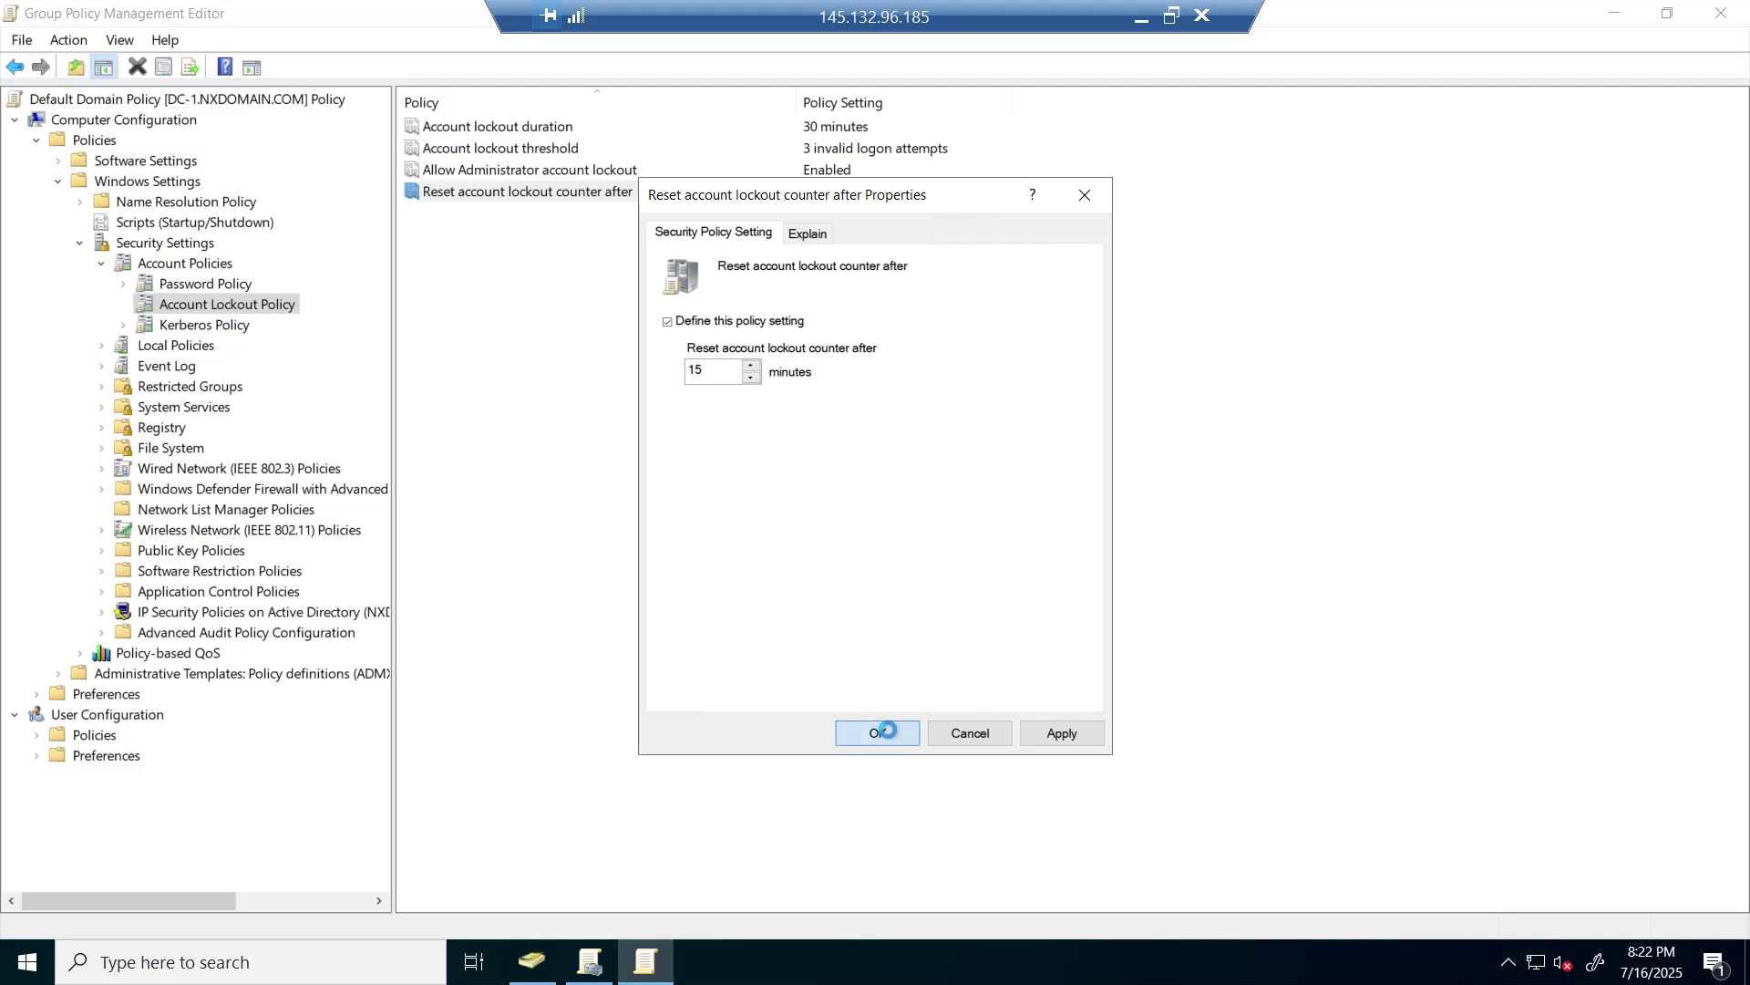
left_click(858, 664)
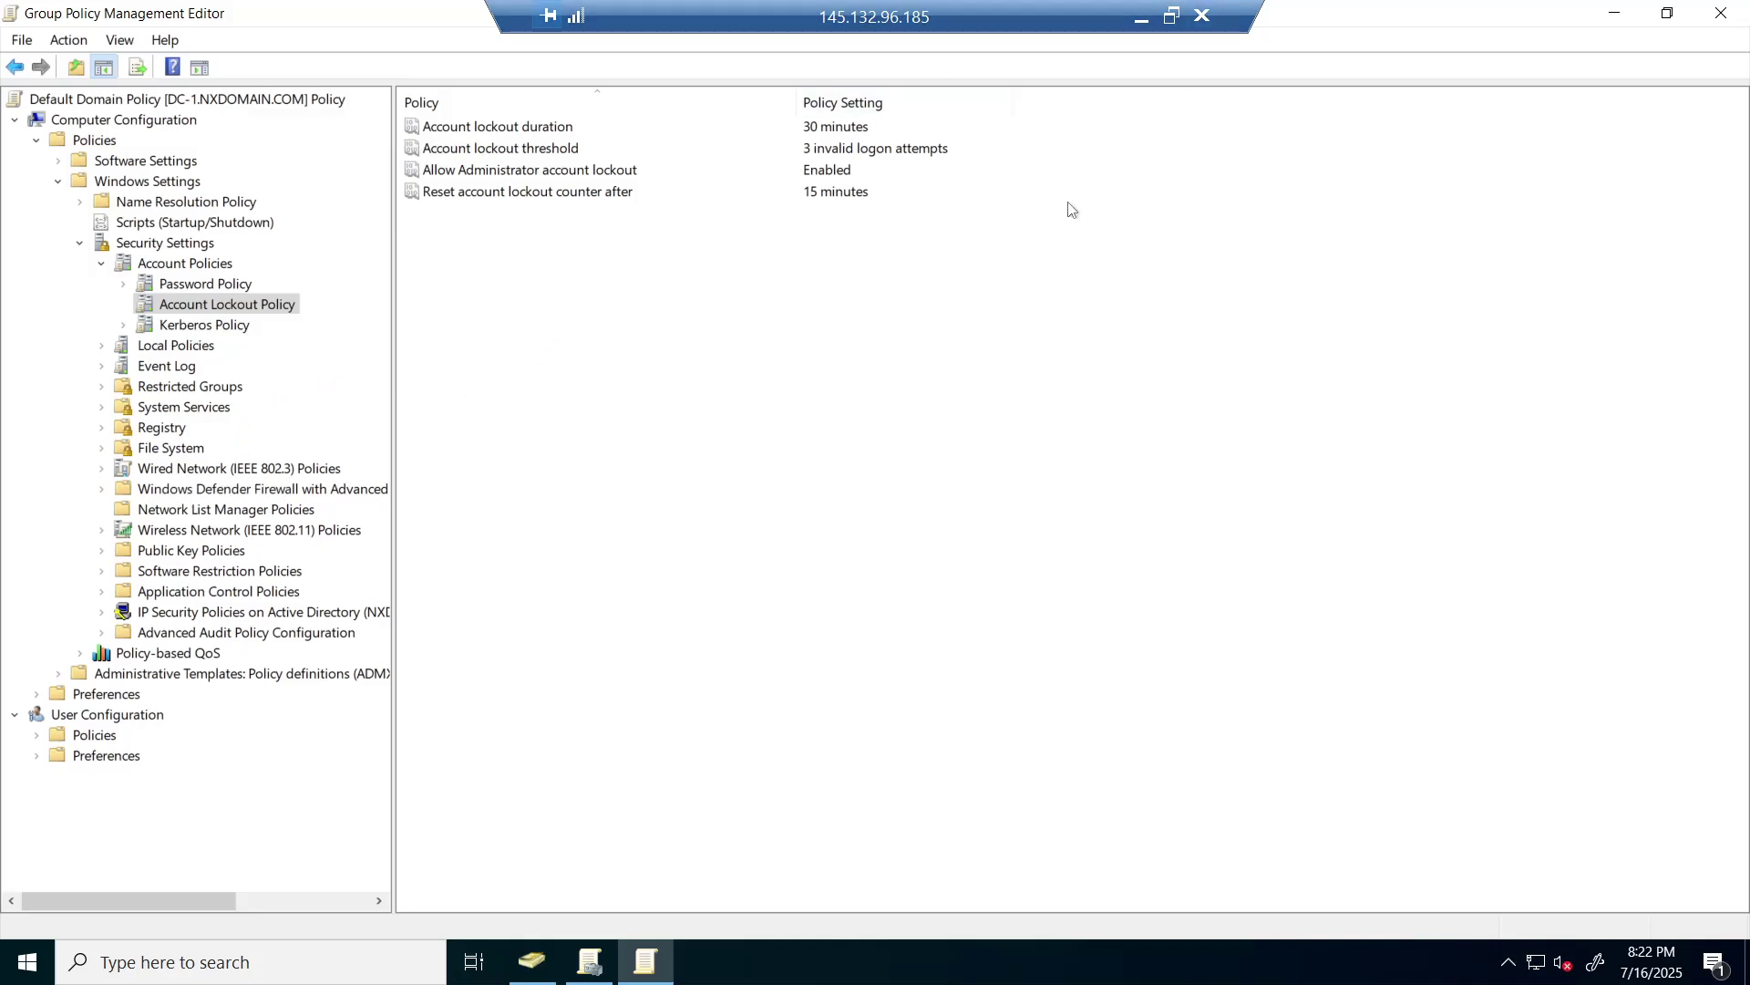
- Close the policy editor and open the Default Domain Policy Settings report in Group Policy Management
left_click(1614, 13)
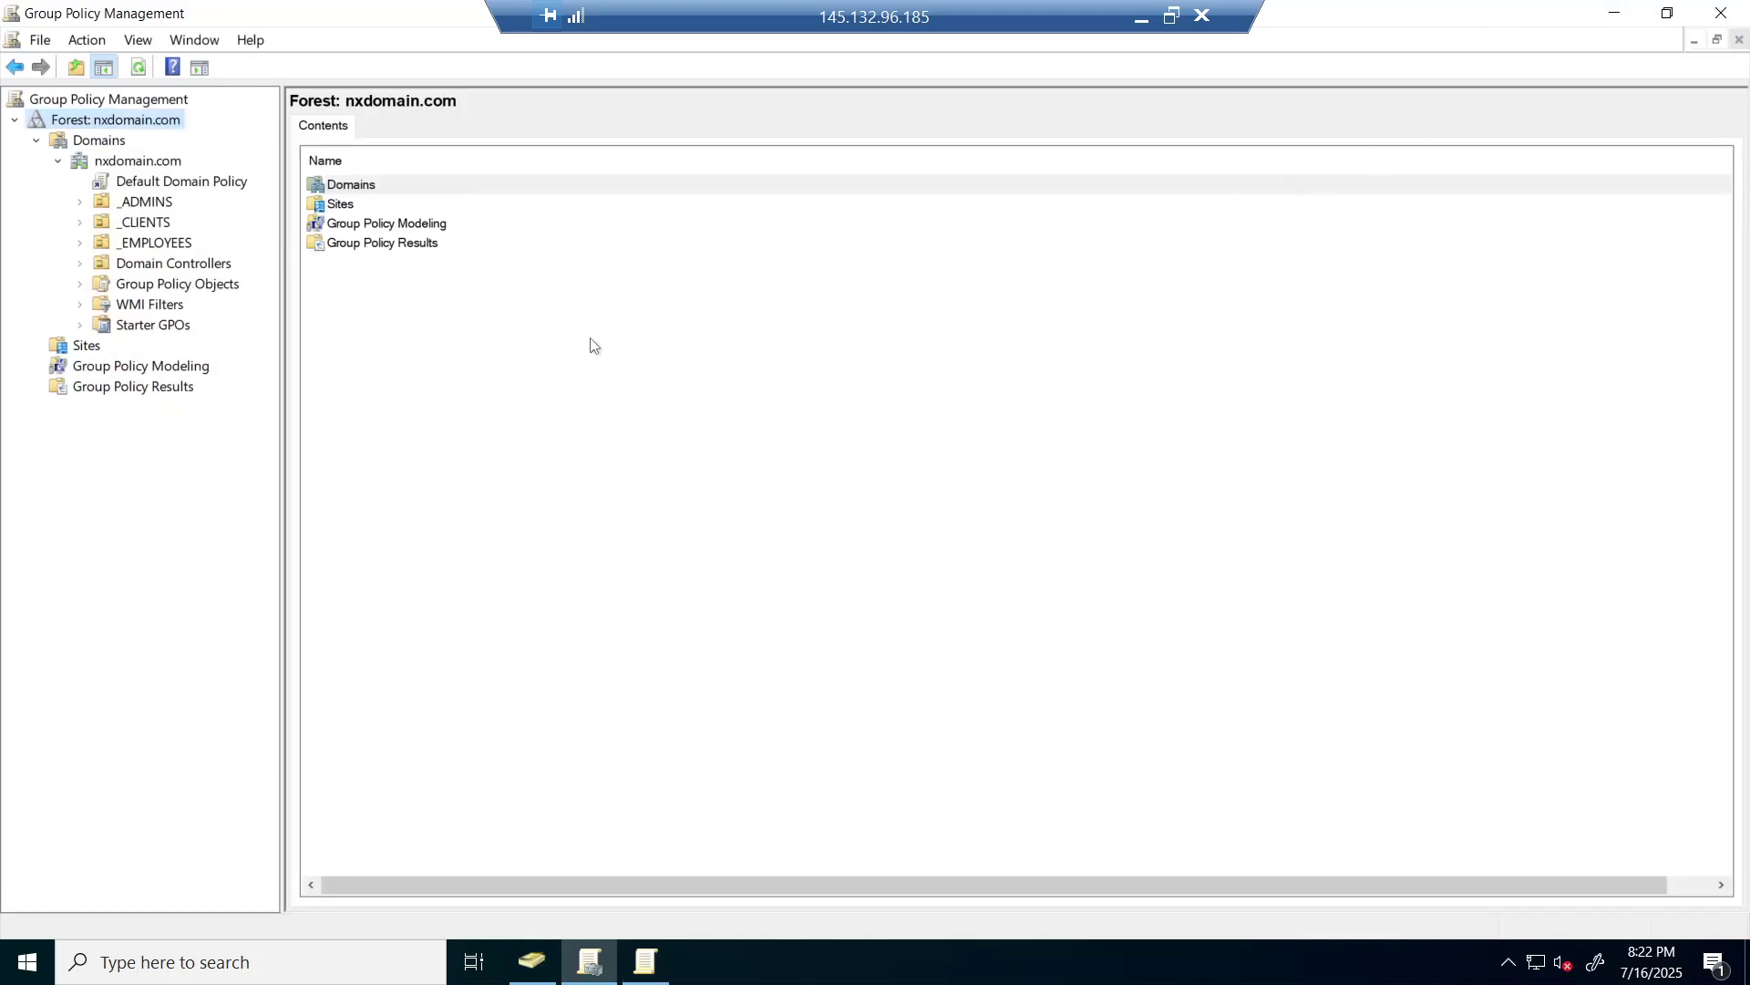
left_click(168, 185)
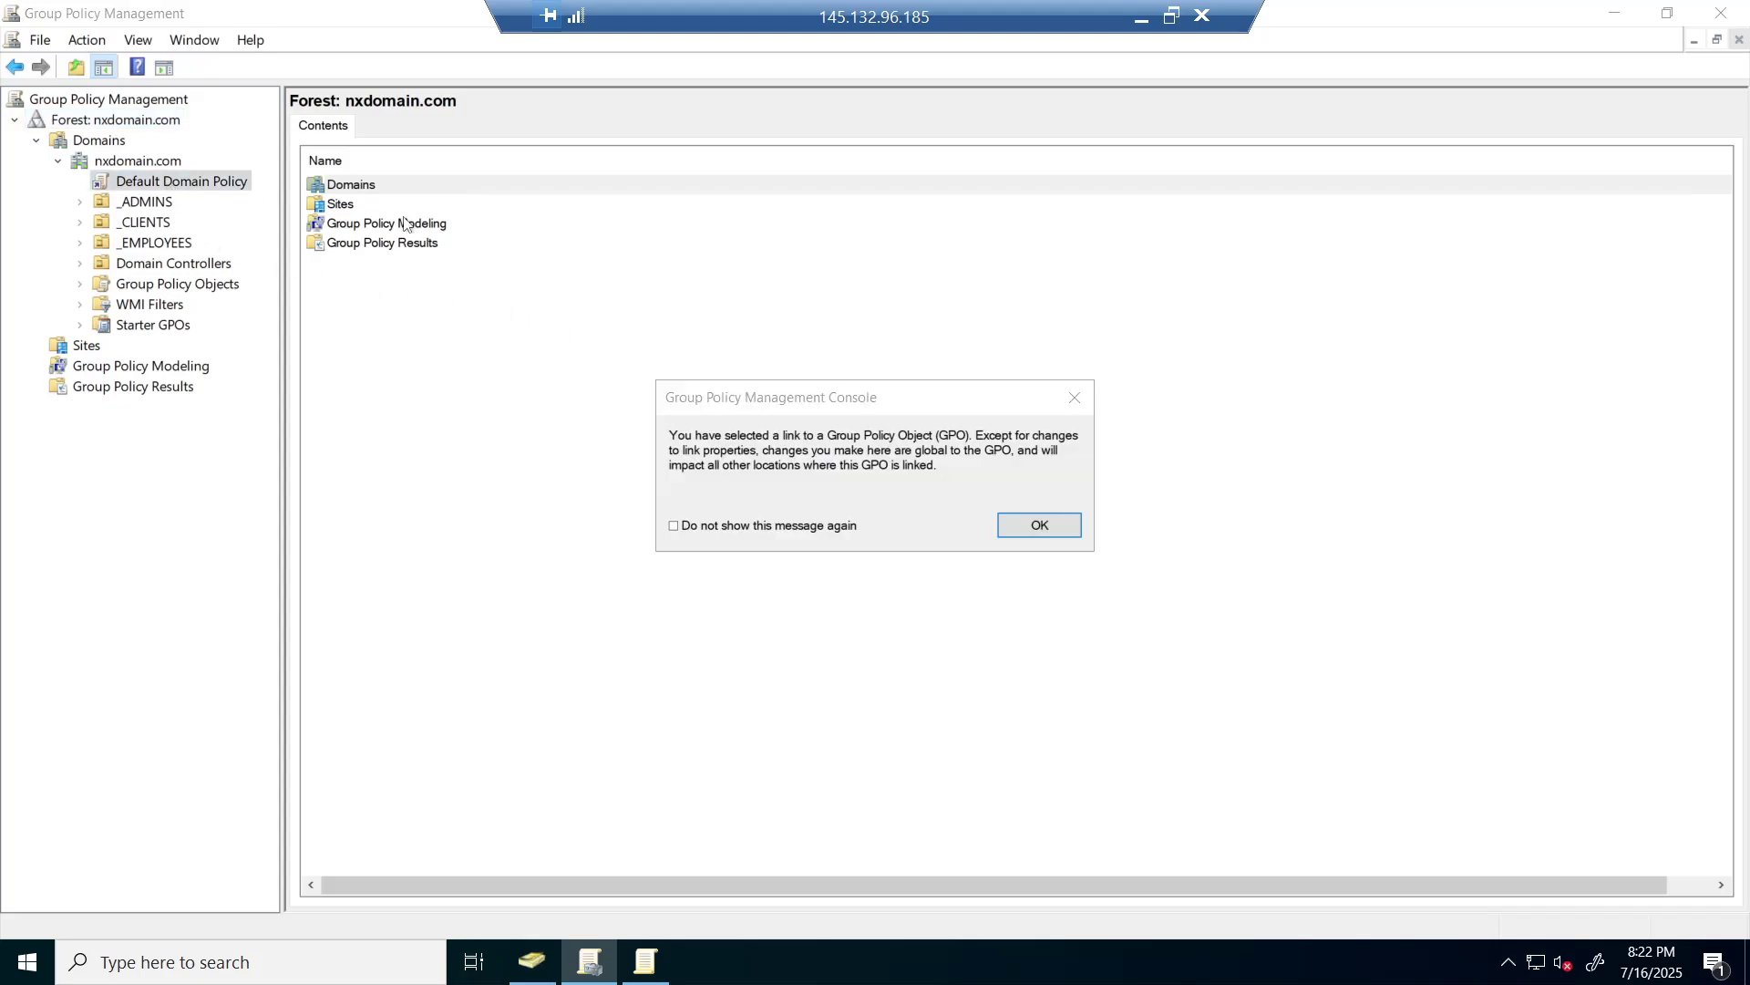
left_click(1040, 526)
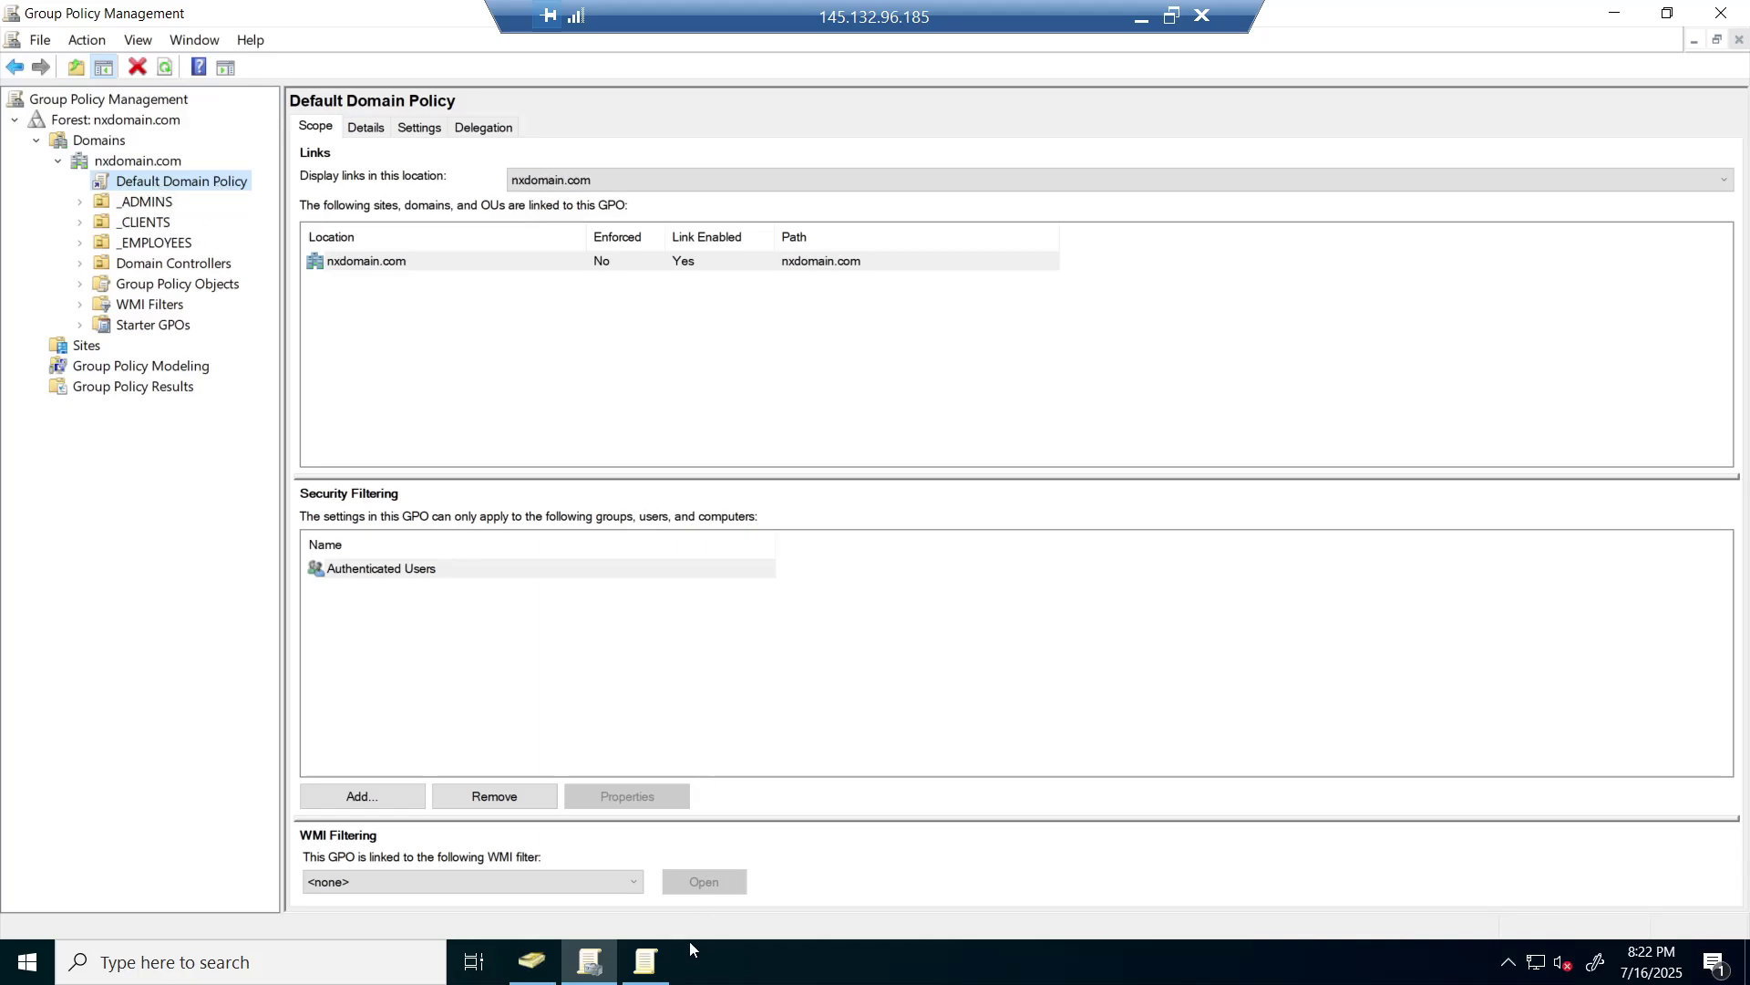
left_click(645, 961)
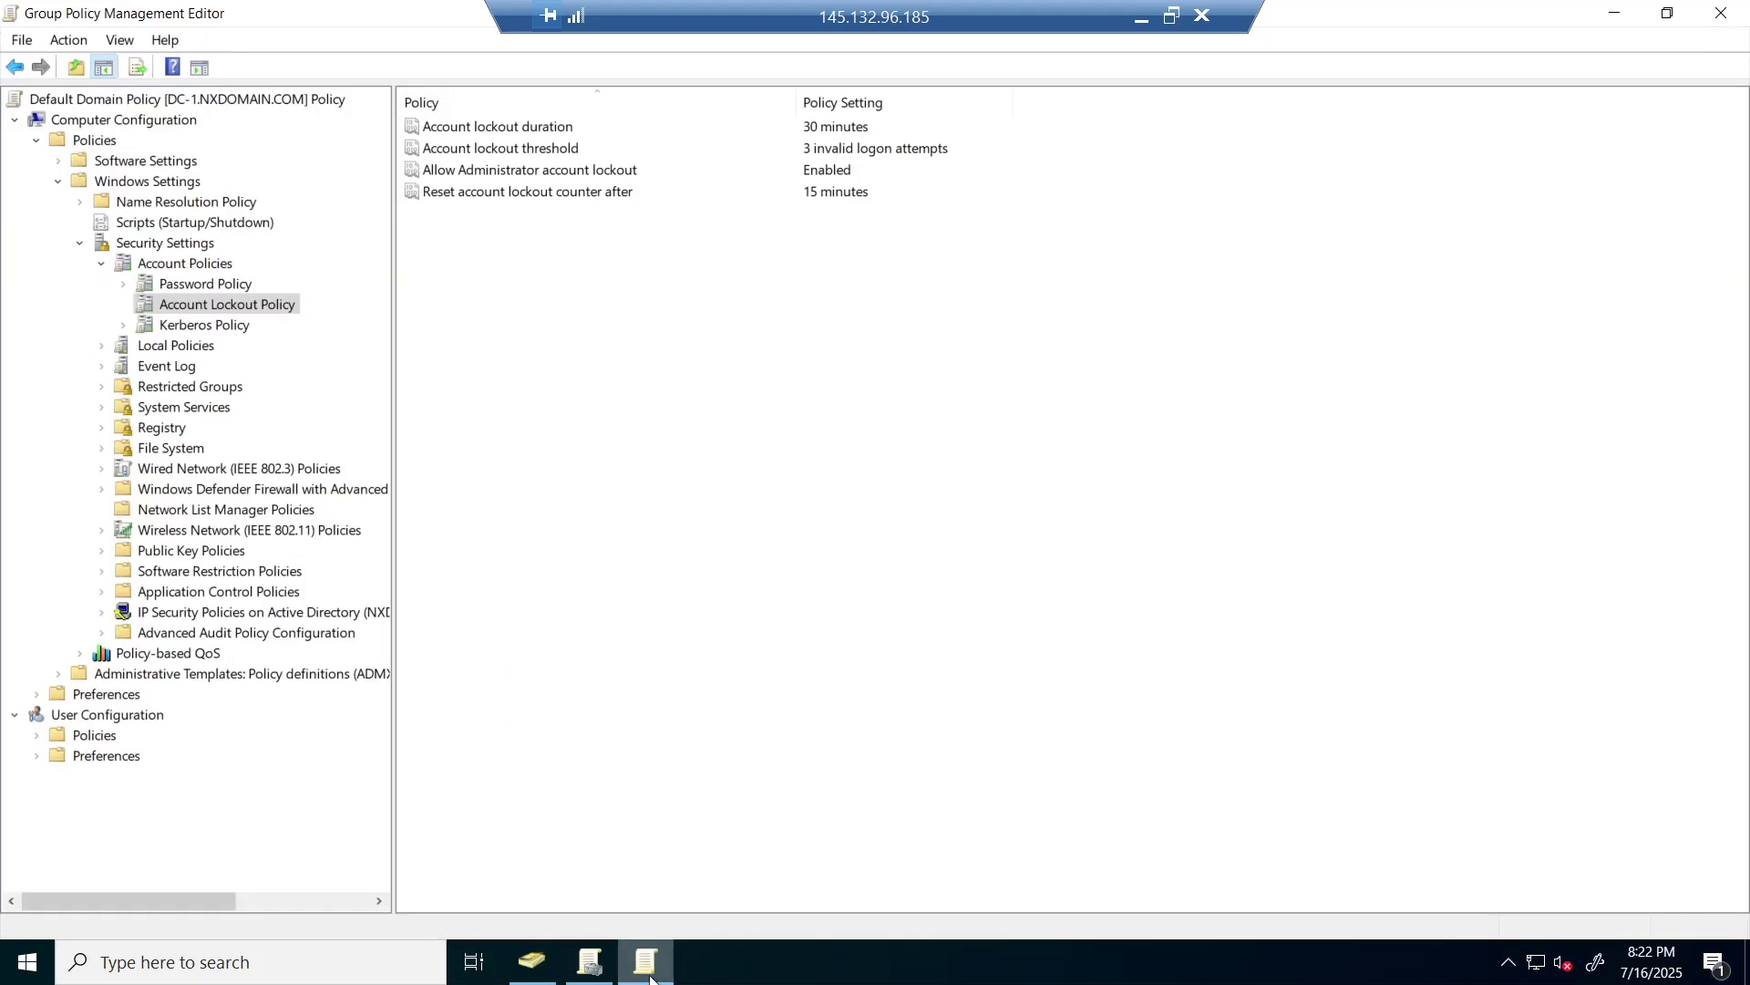
left_click(1722, 13)
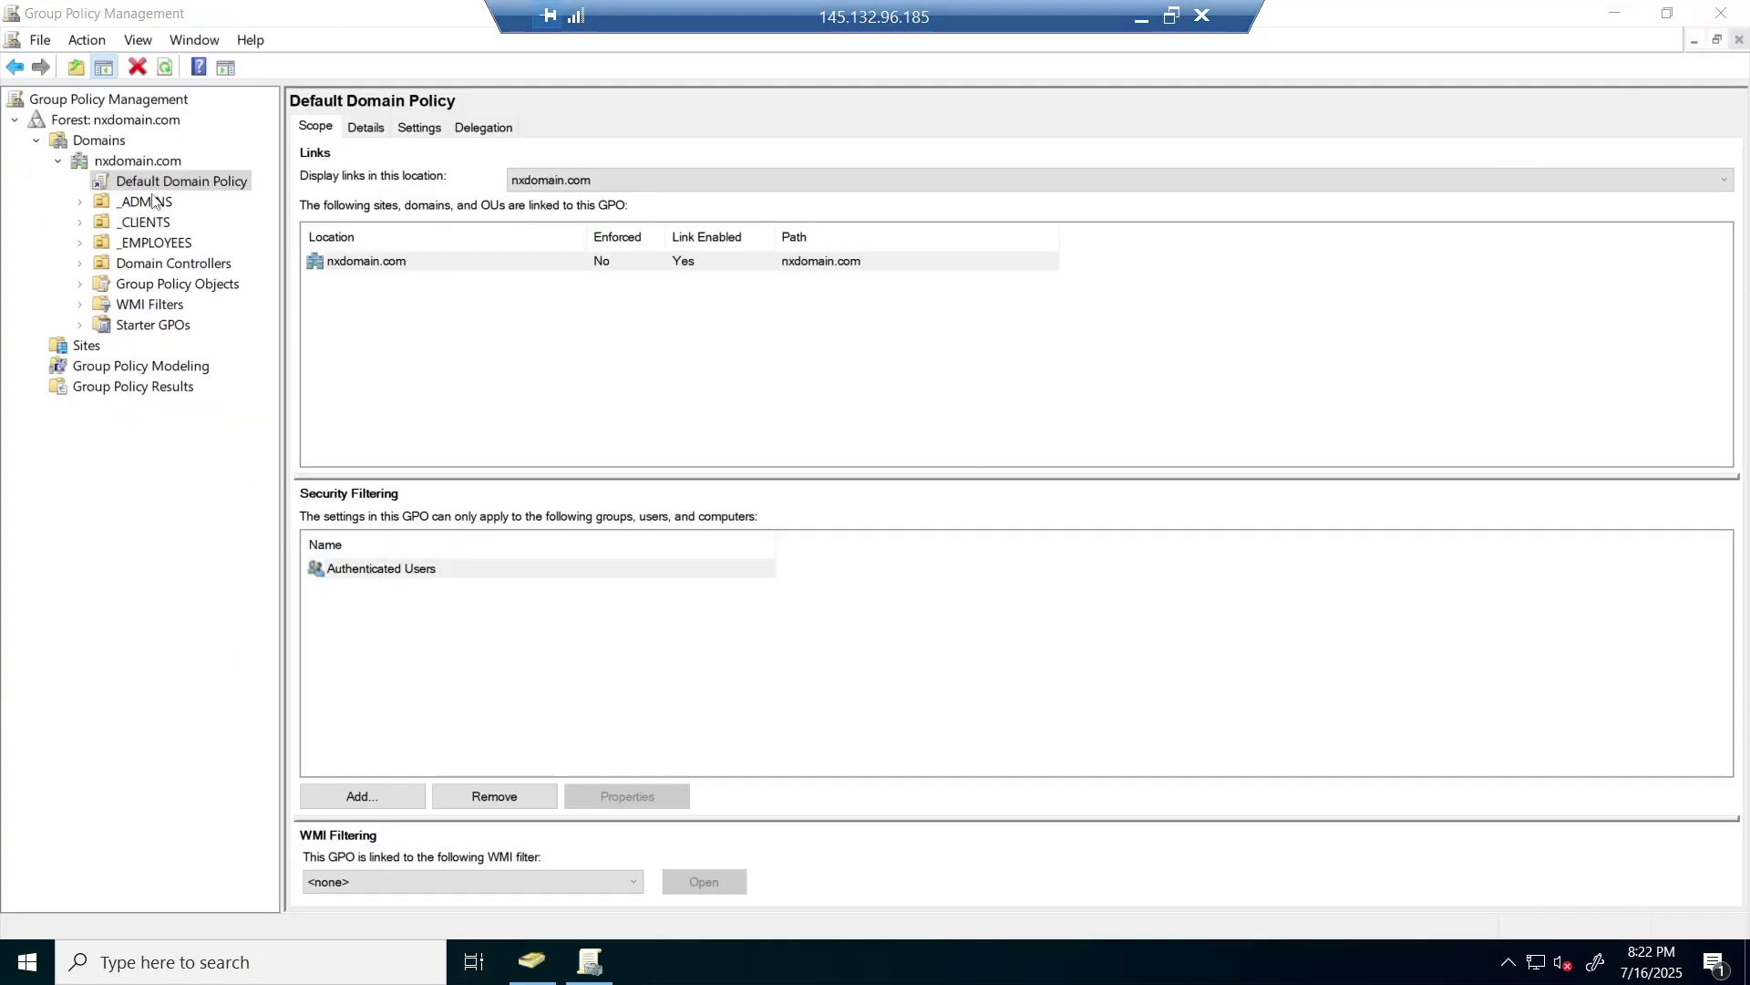
left_click(50, 13)
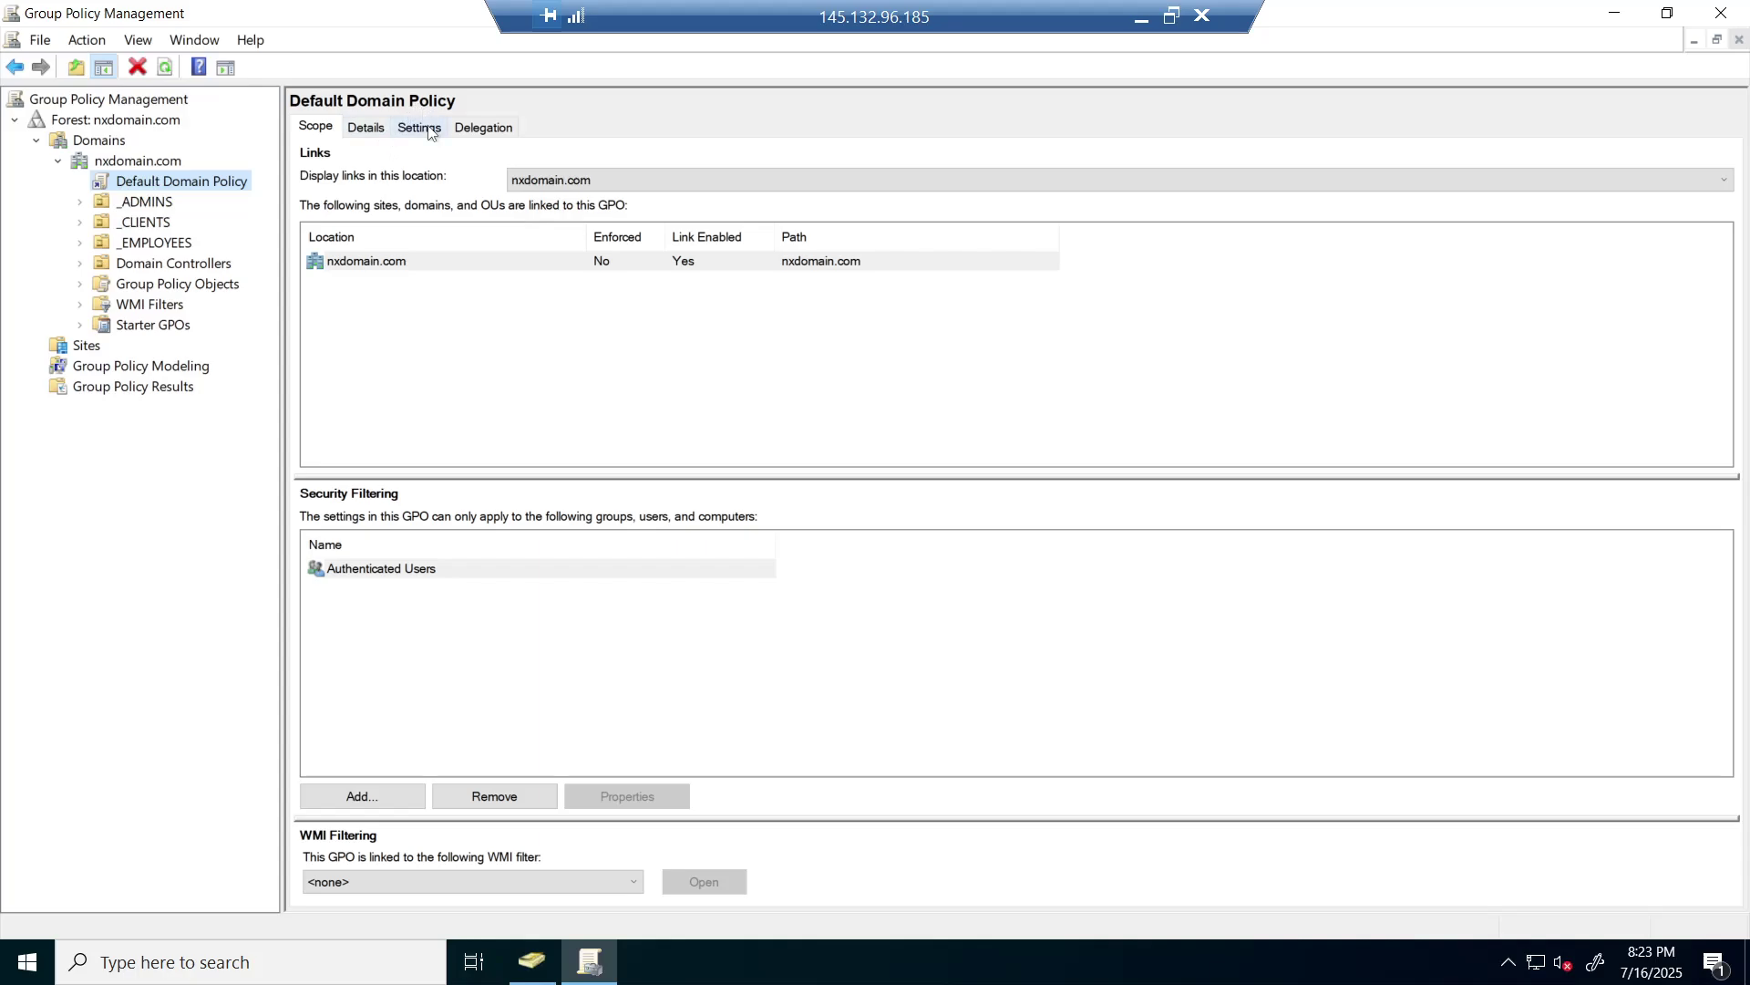
left_click(427, 127)
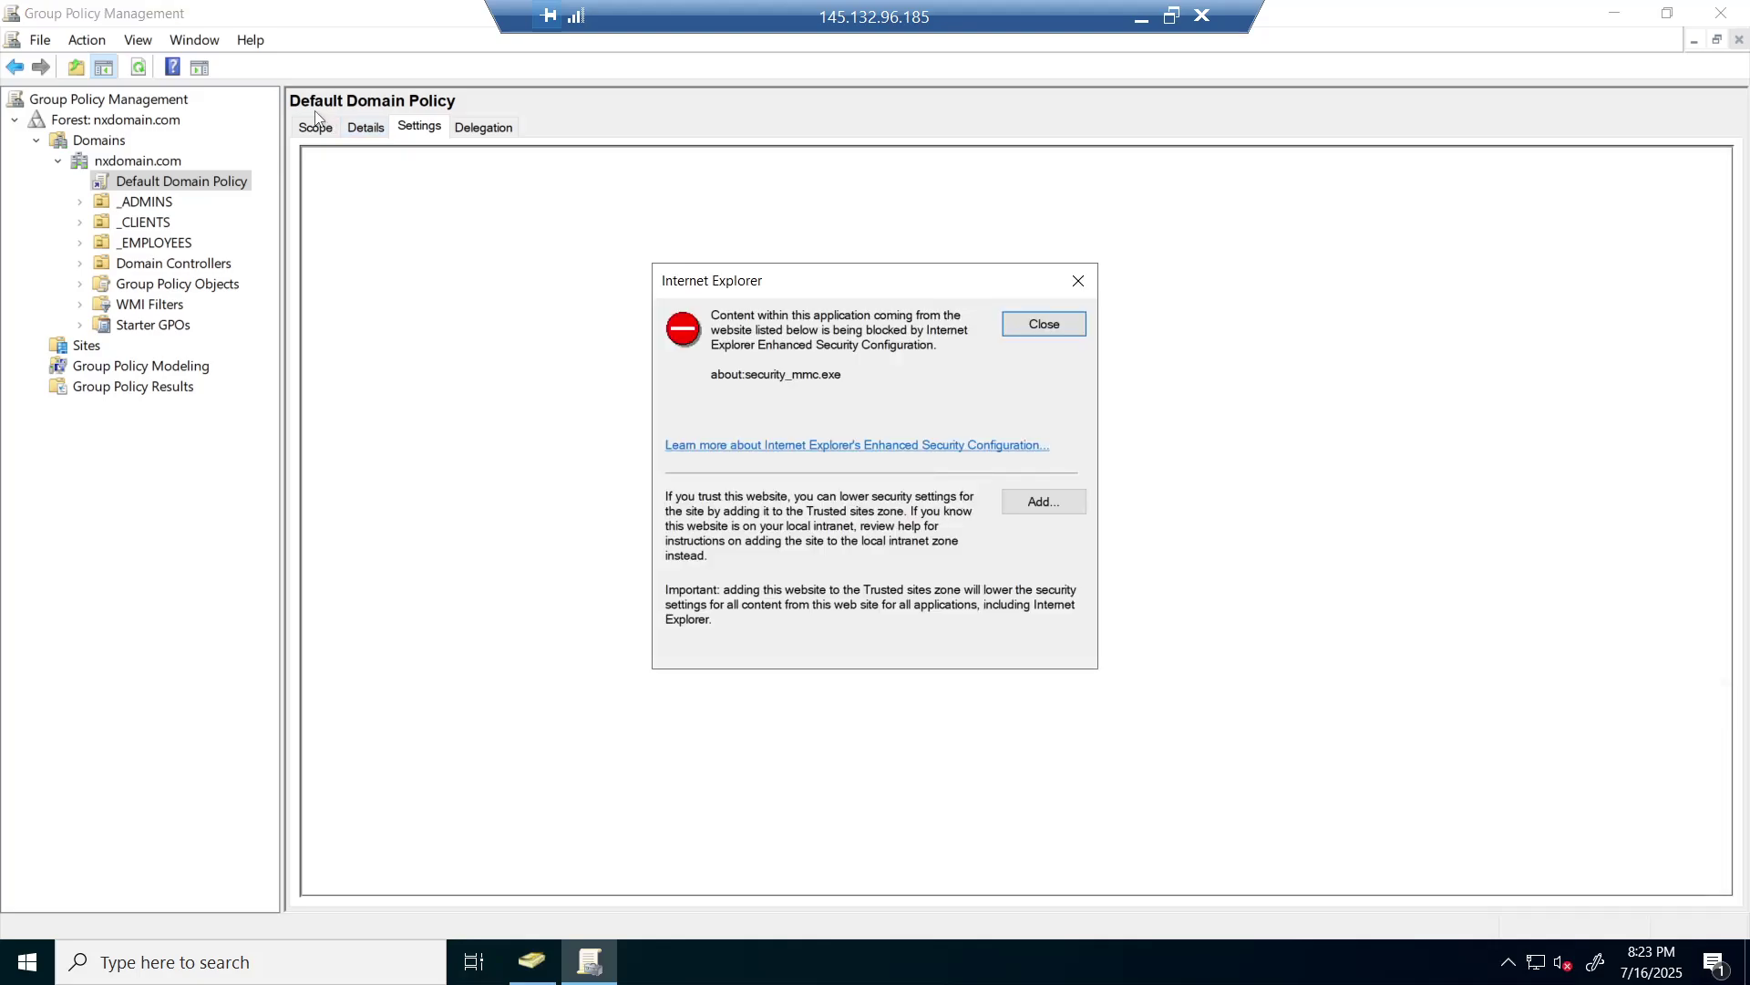
- Check the report's Account Lockout Policy (3 invalid attempts, 30-minute lockout), then close Group Policy Management
left_click(1039, 325)
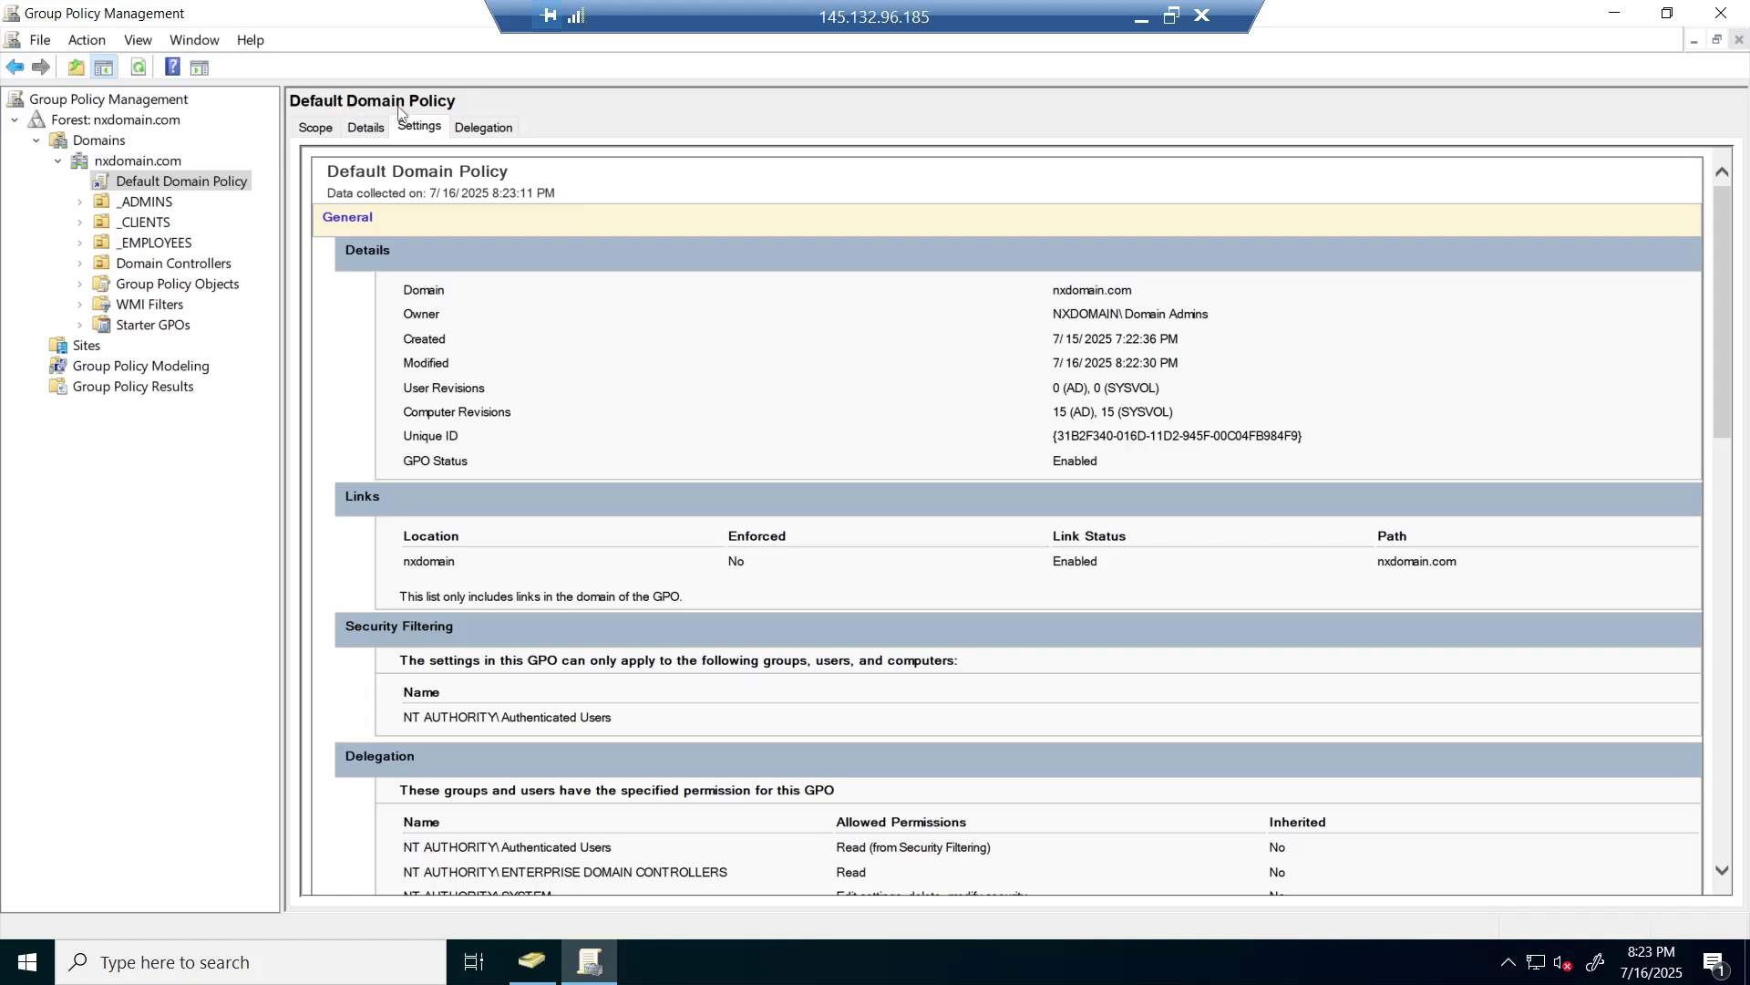
scroll(551, 603, "down", 2)
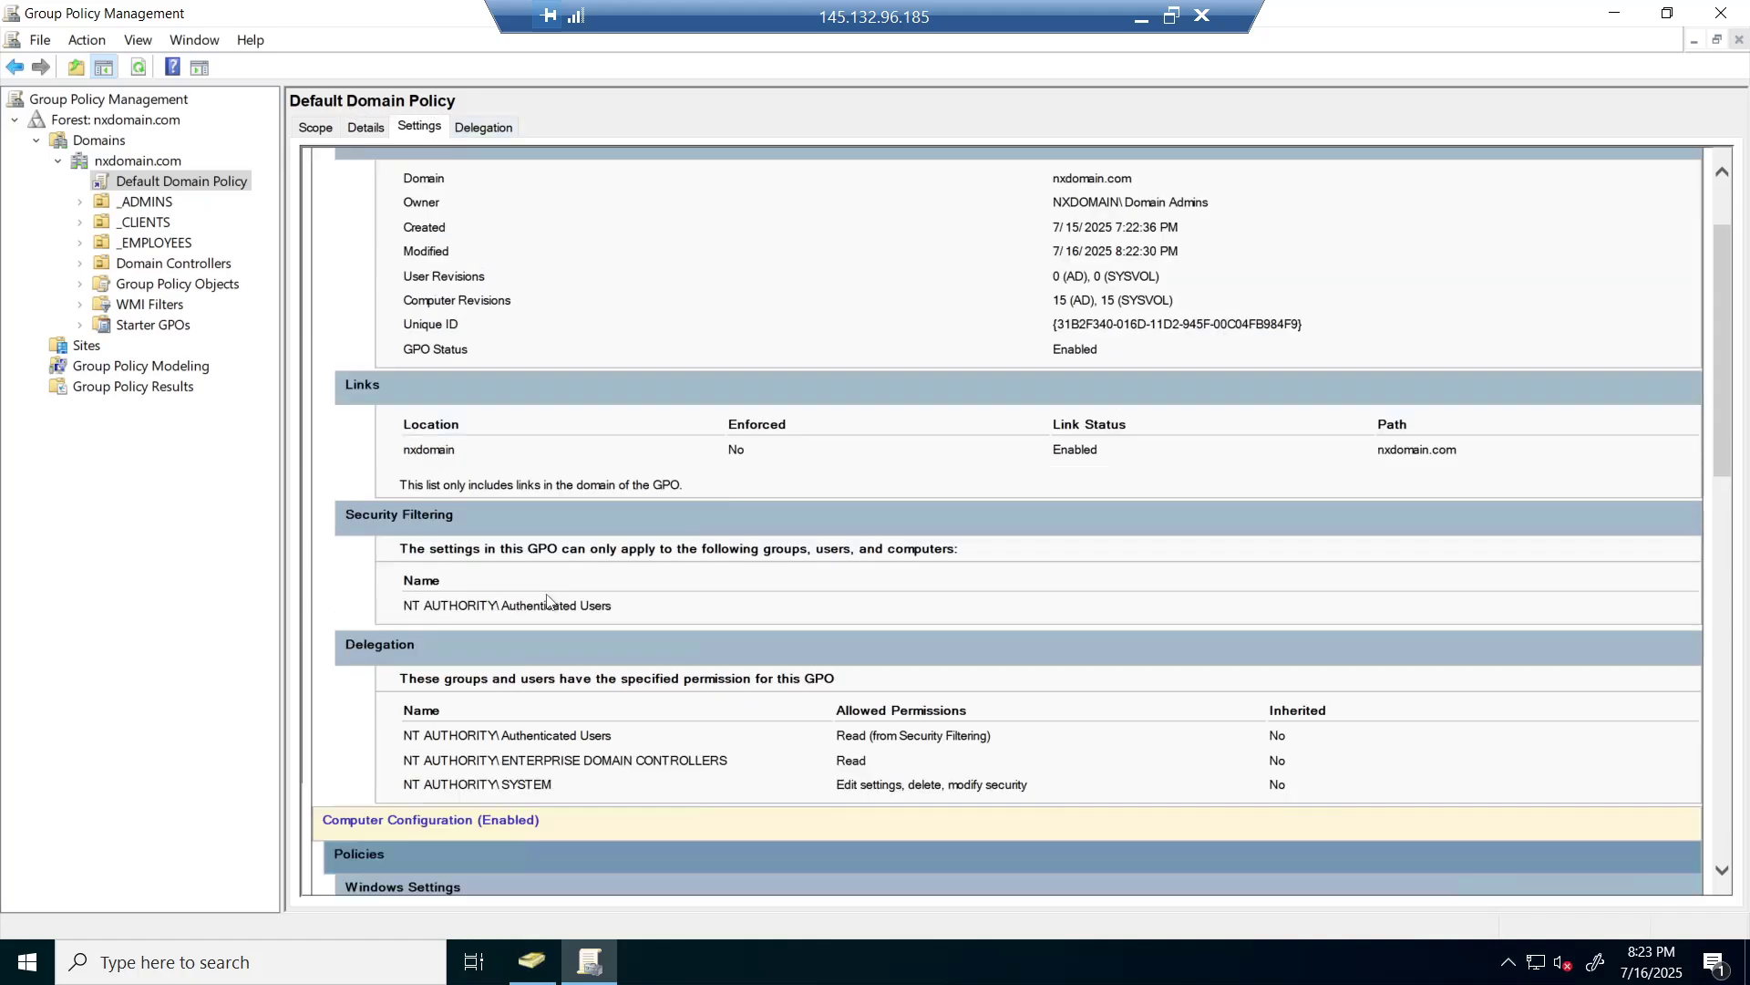
scroll(582, 630, "down", 2)
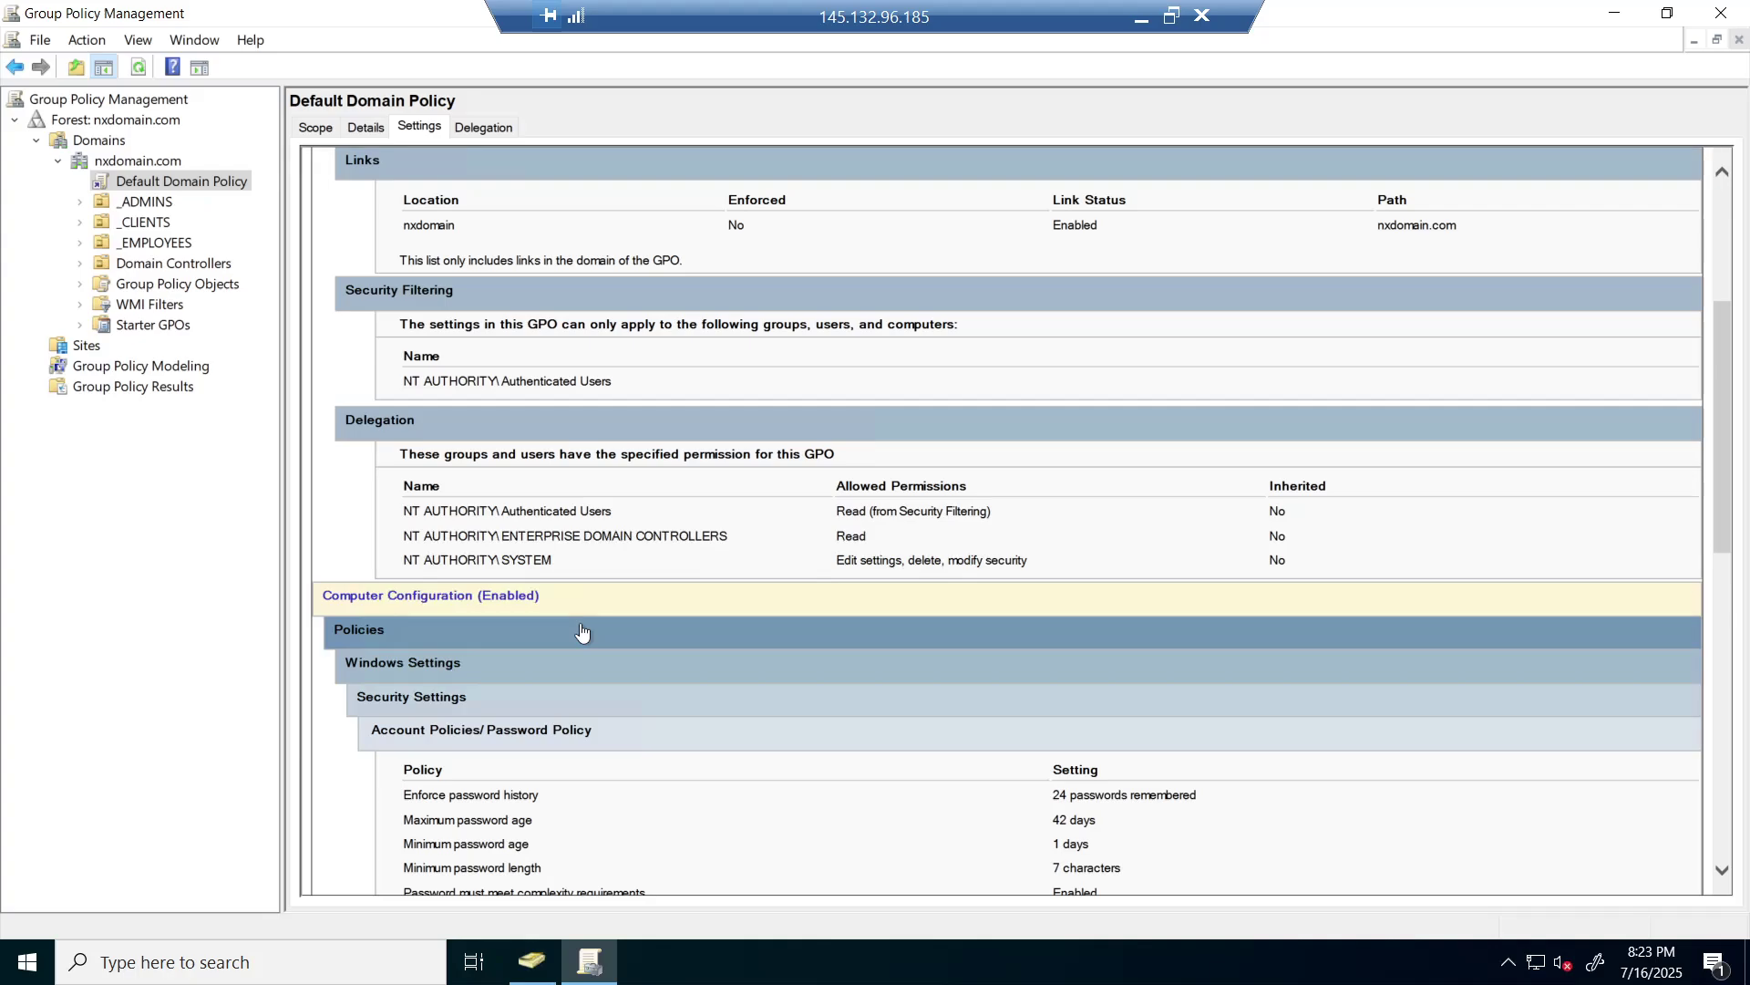
scroll(583, 627, "down", 1)
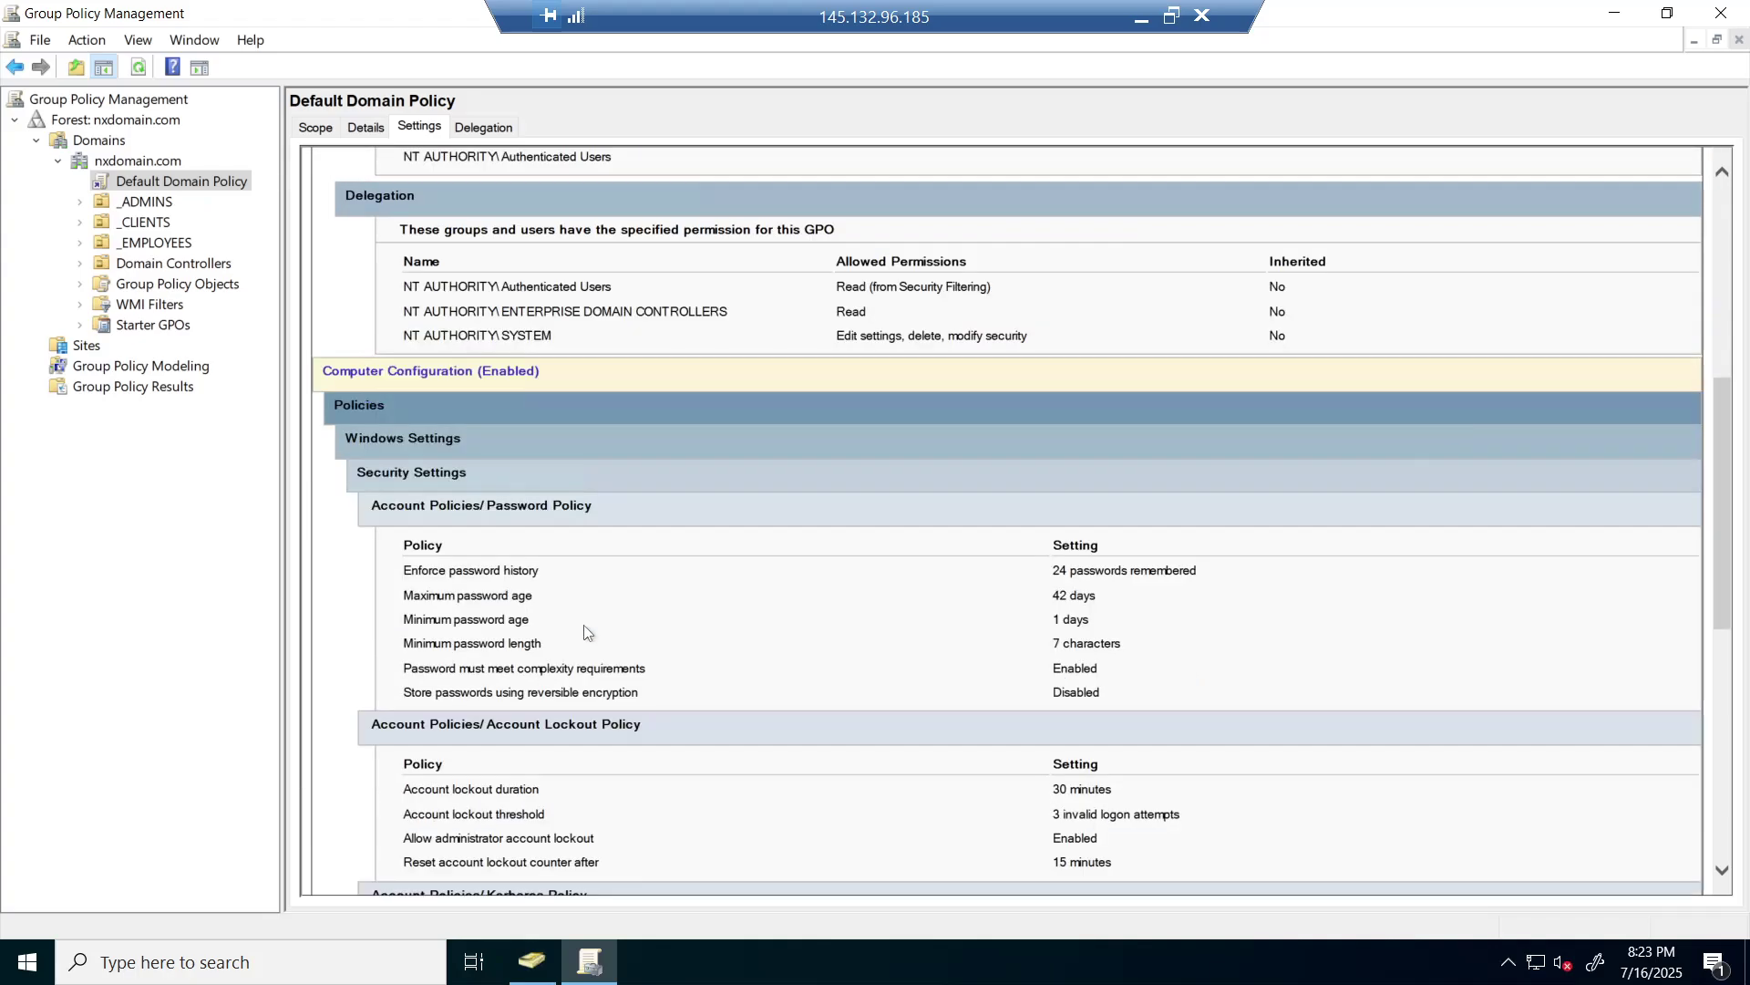
scroll(585, 633, "down", 1)
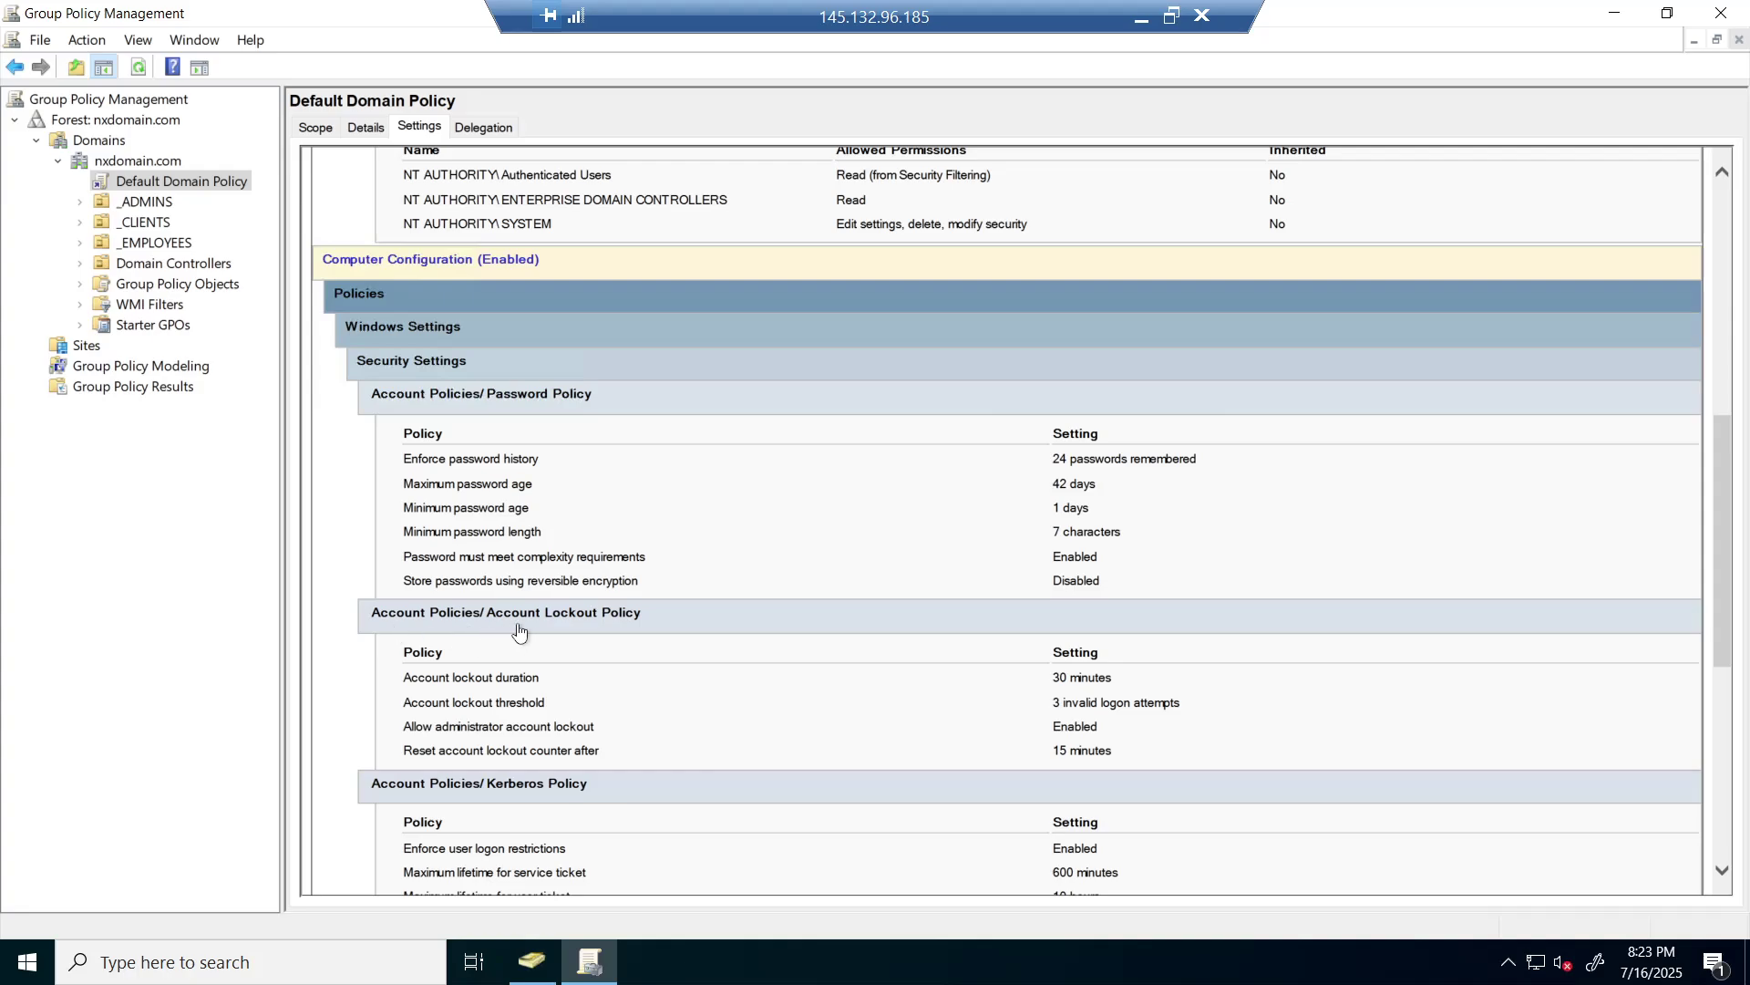
scroll(670, 630, "down", 1)
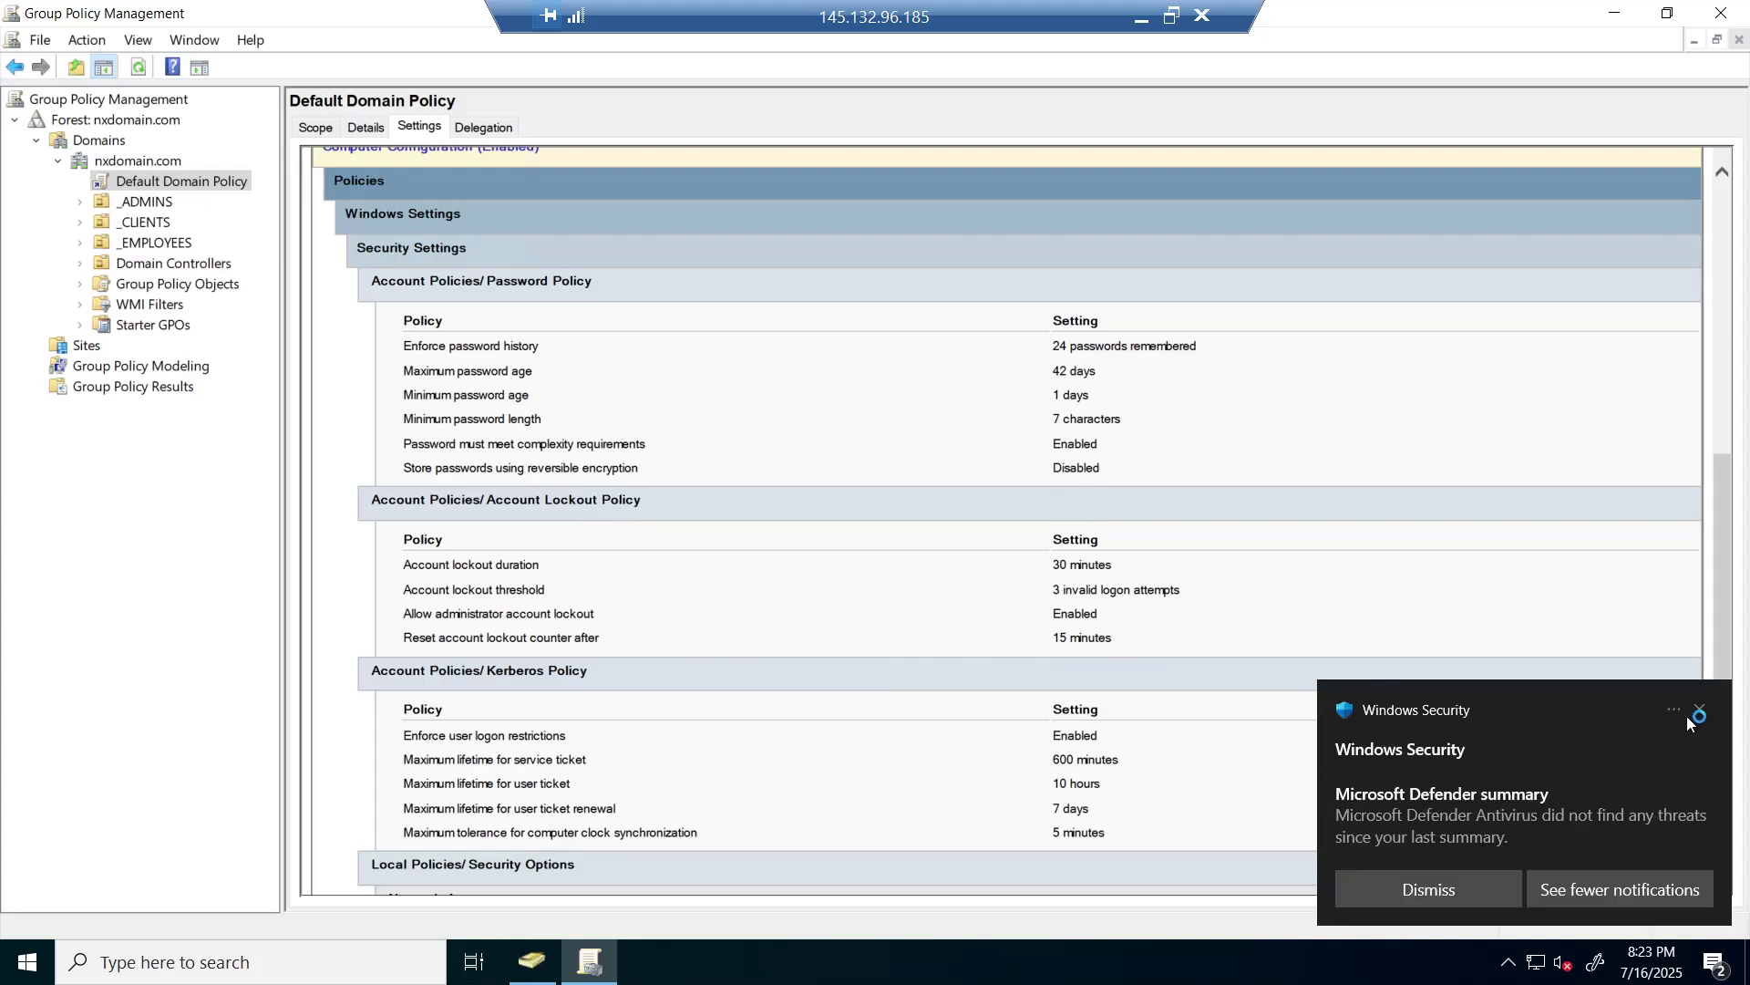
left_click(1698, 711)
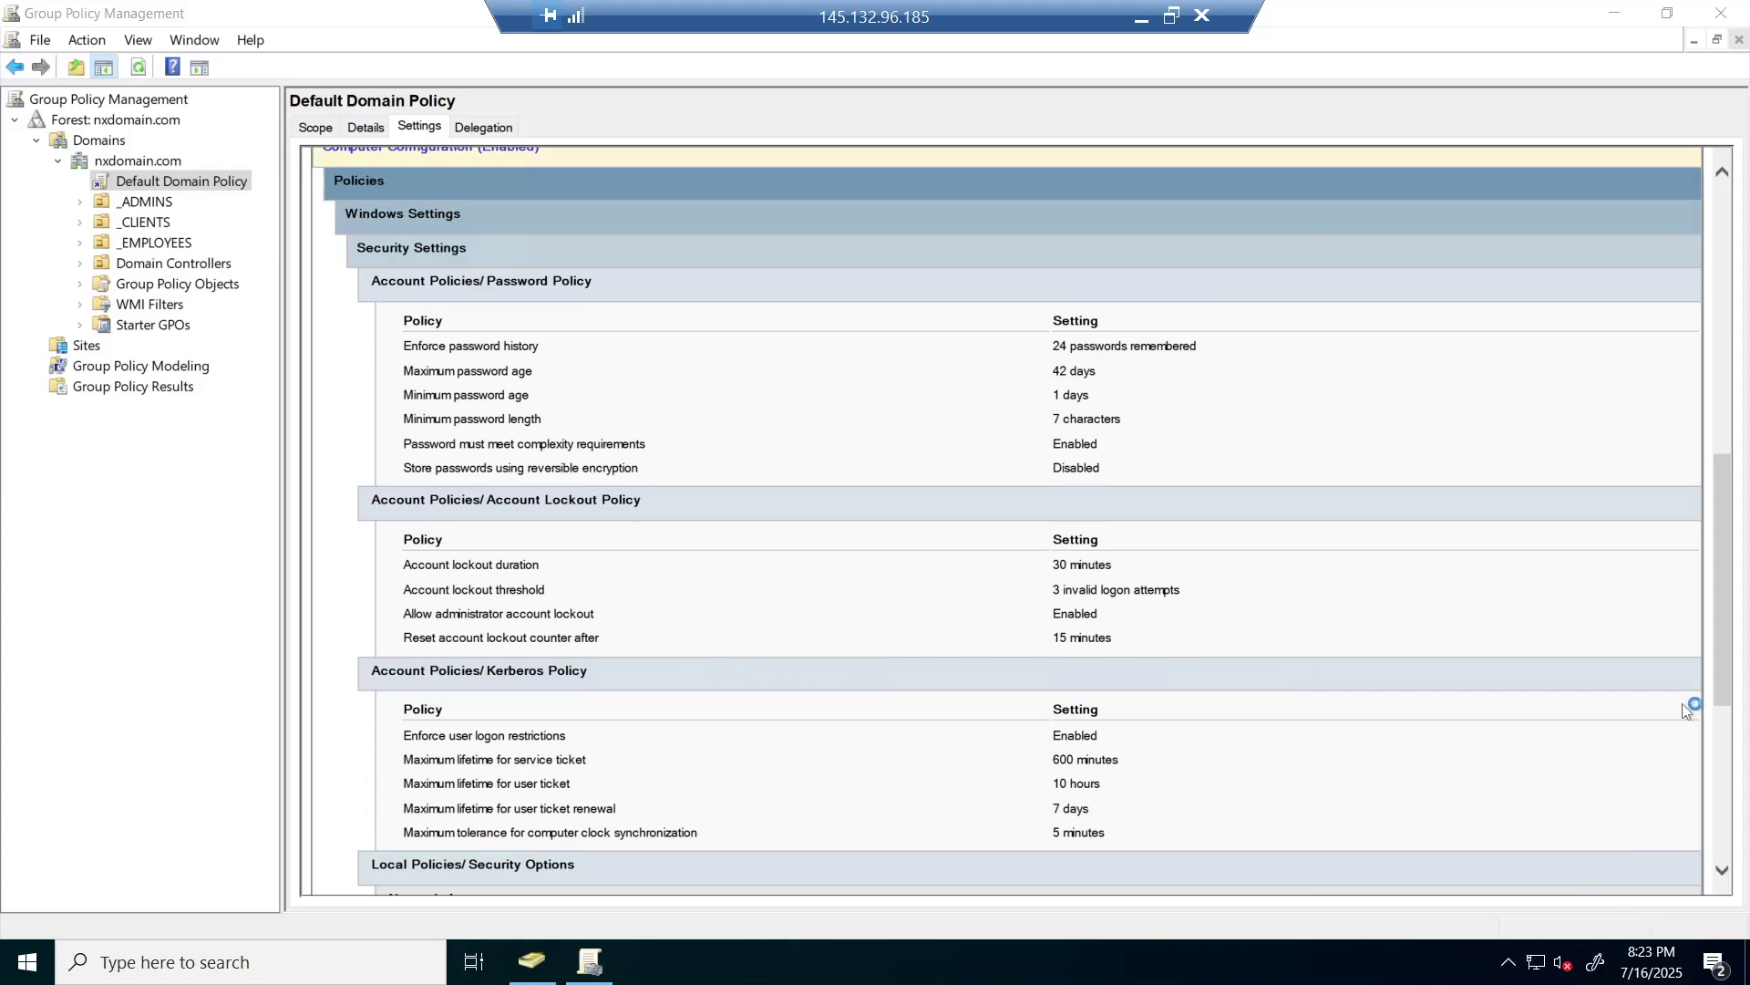
left_click(1729, 12)
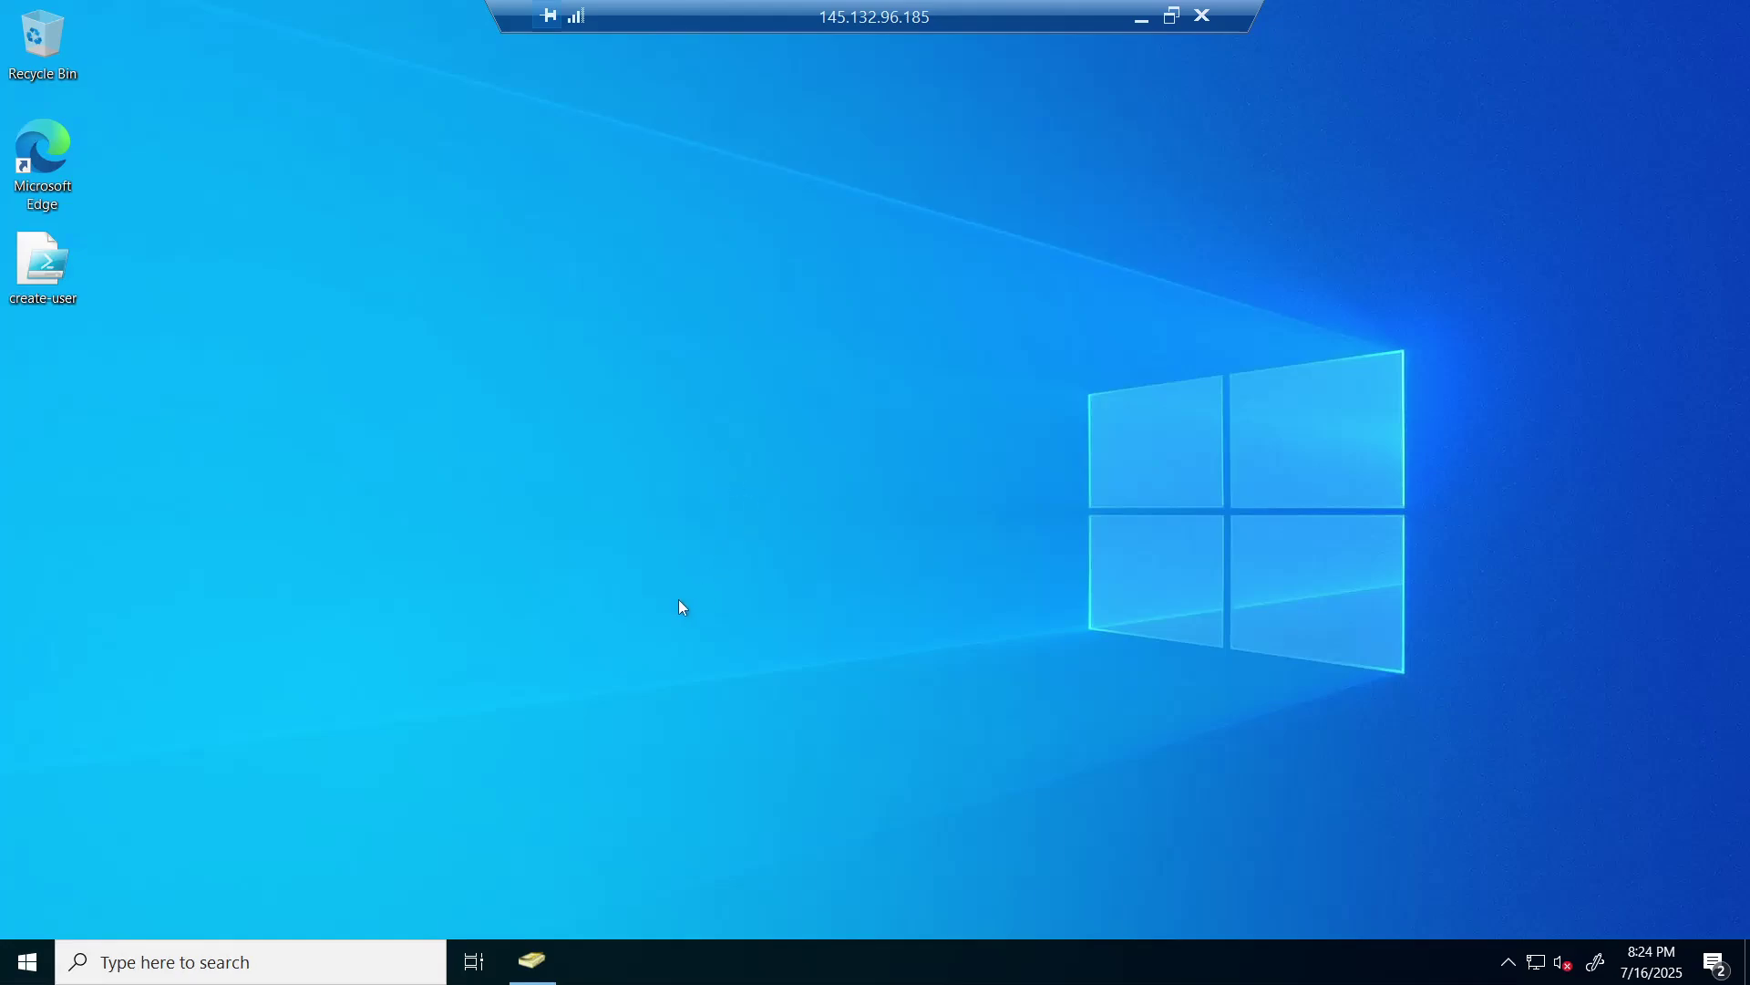
- Confirm the device name is DC-1 on the System About page, then run logoff
right_click(27, 961)
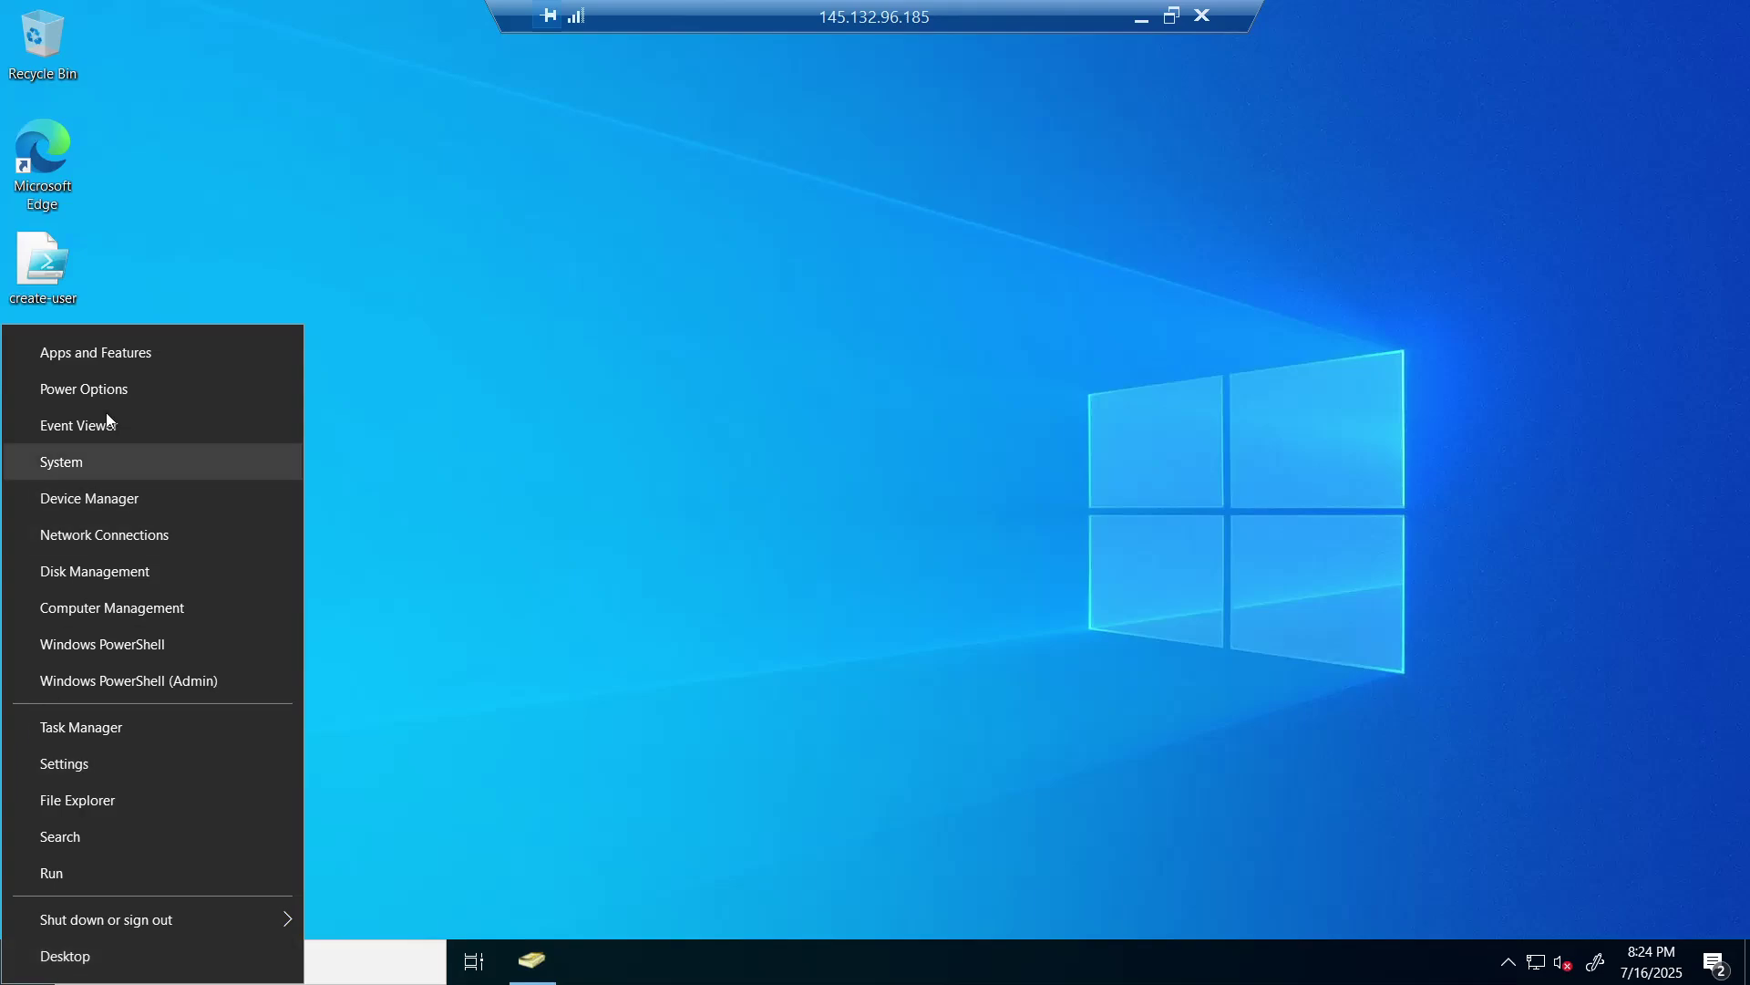
left_click(101, 462)
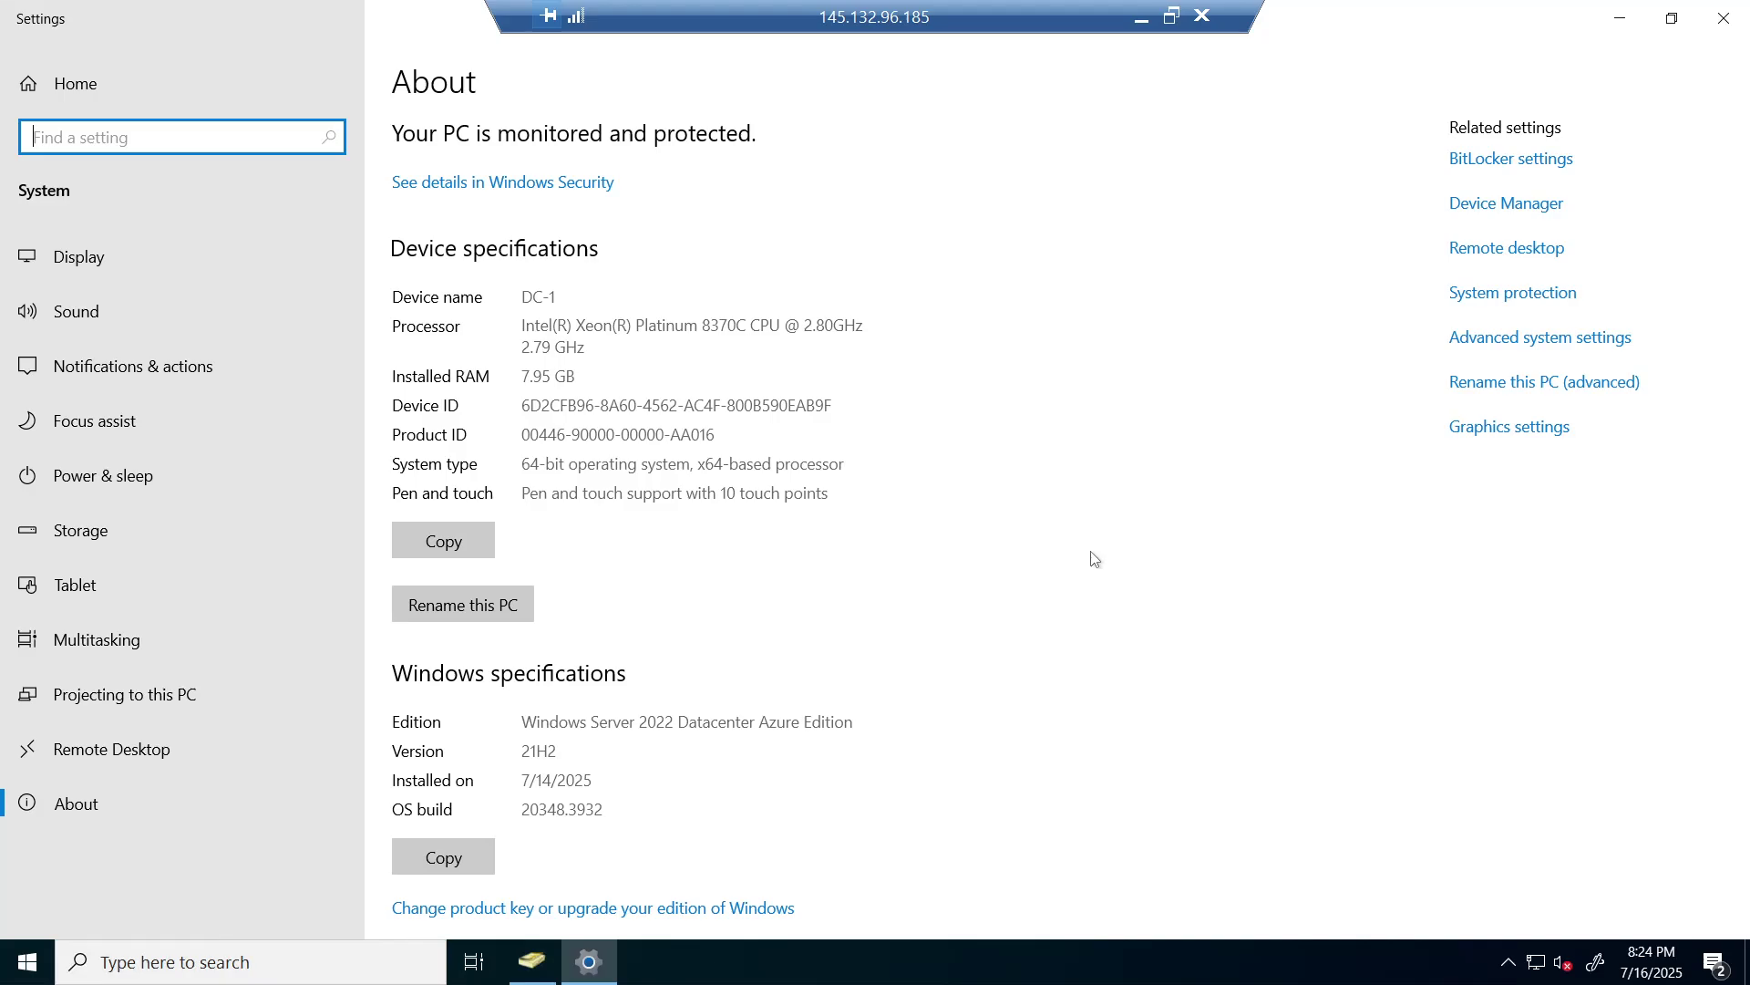
key("super+r")
key("Return")
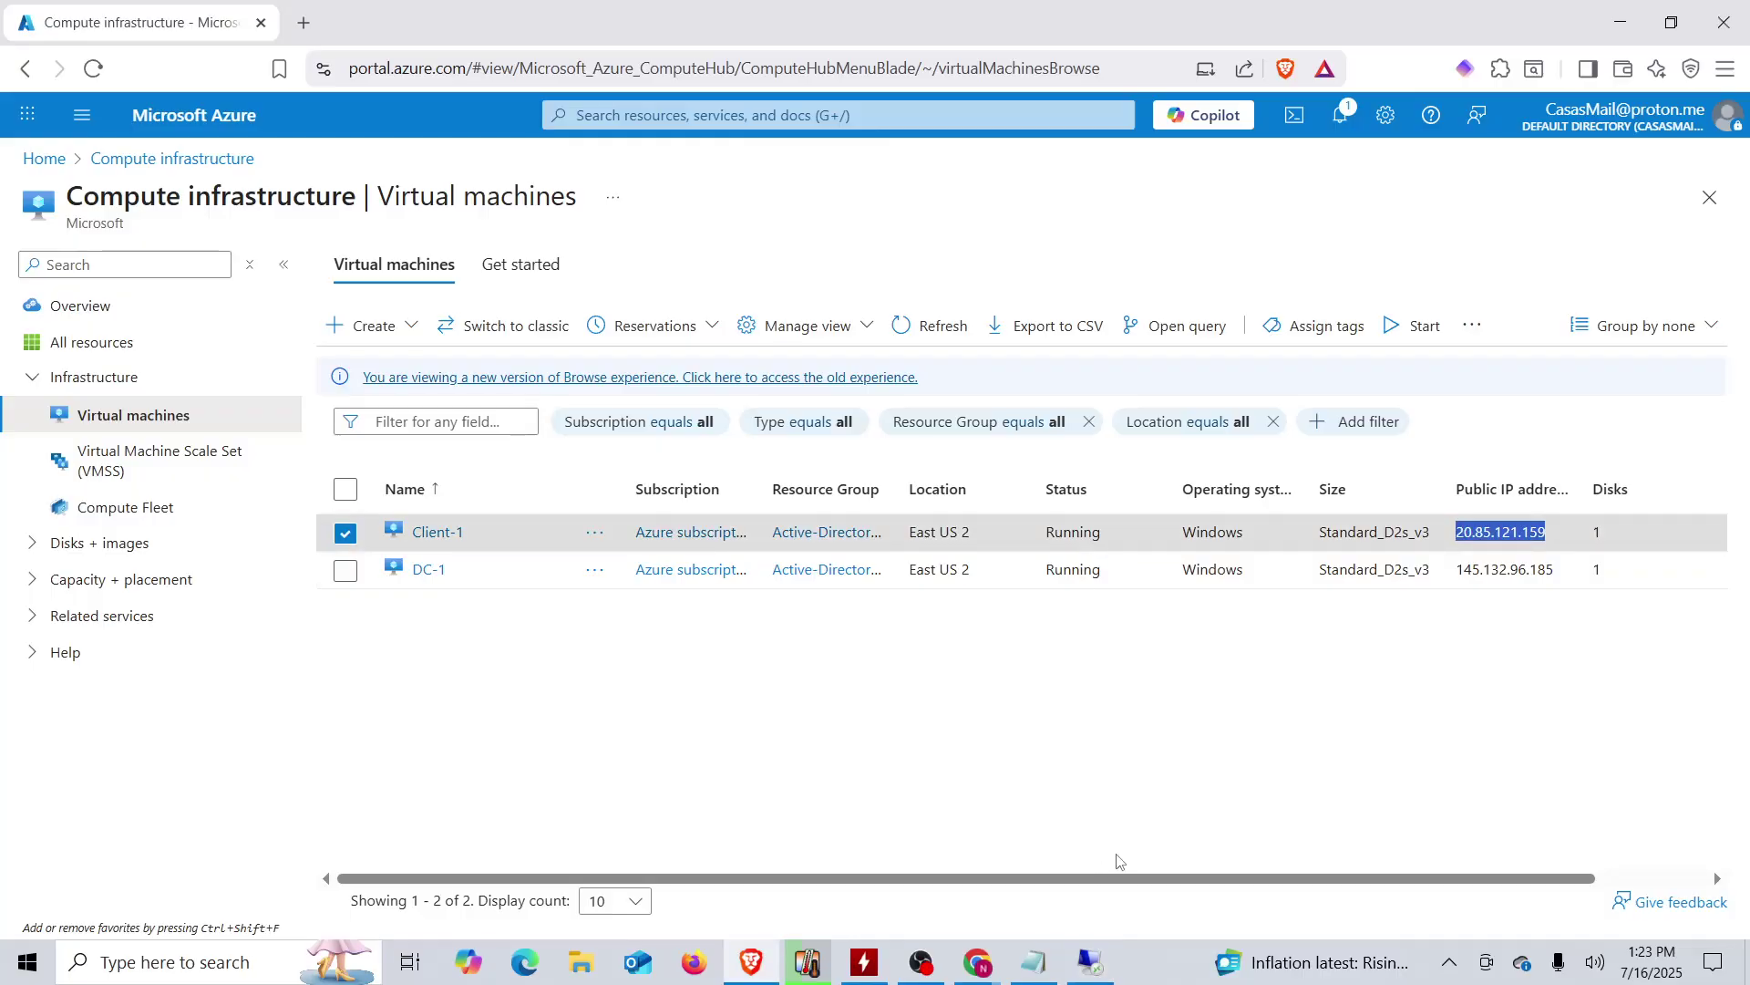
- Switch to the Client-1 remote session and sign it out with logoff
left_click(1092, 959)
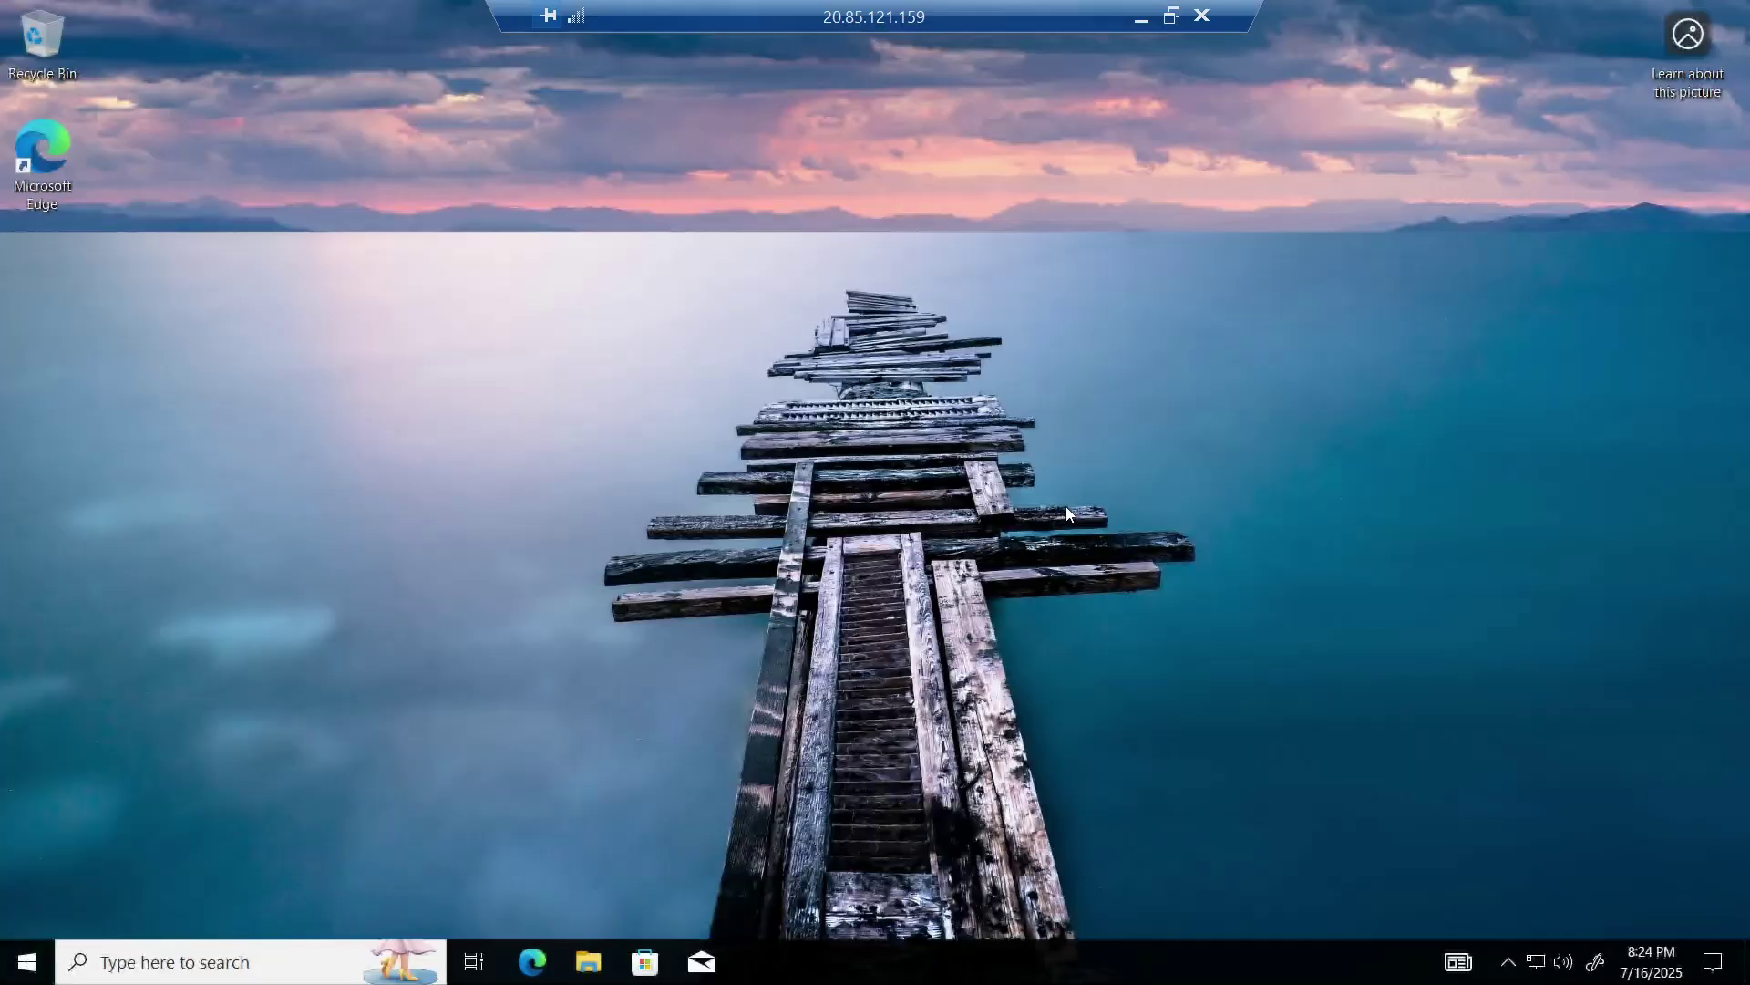
key("super")
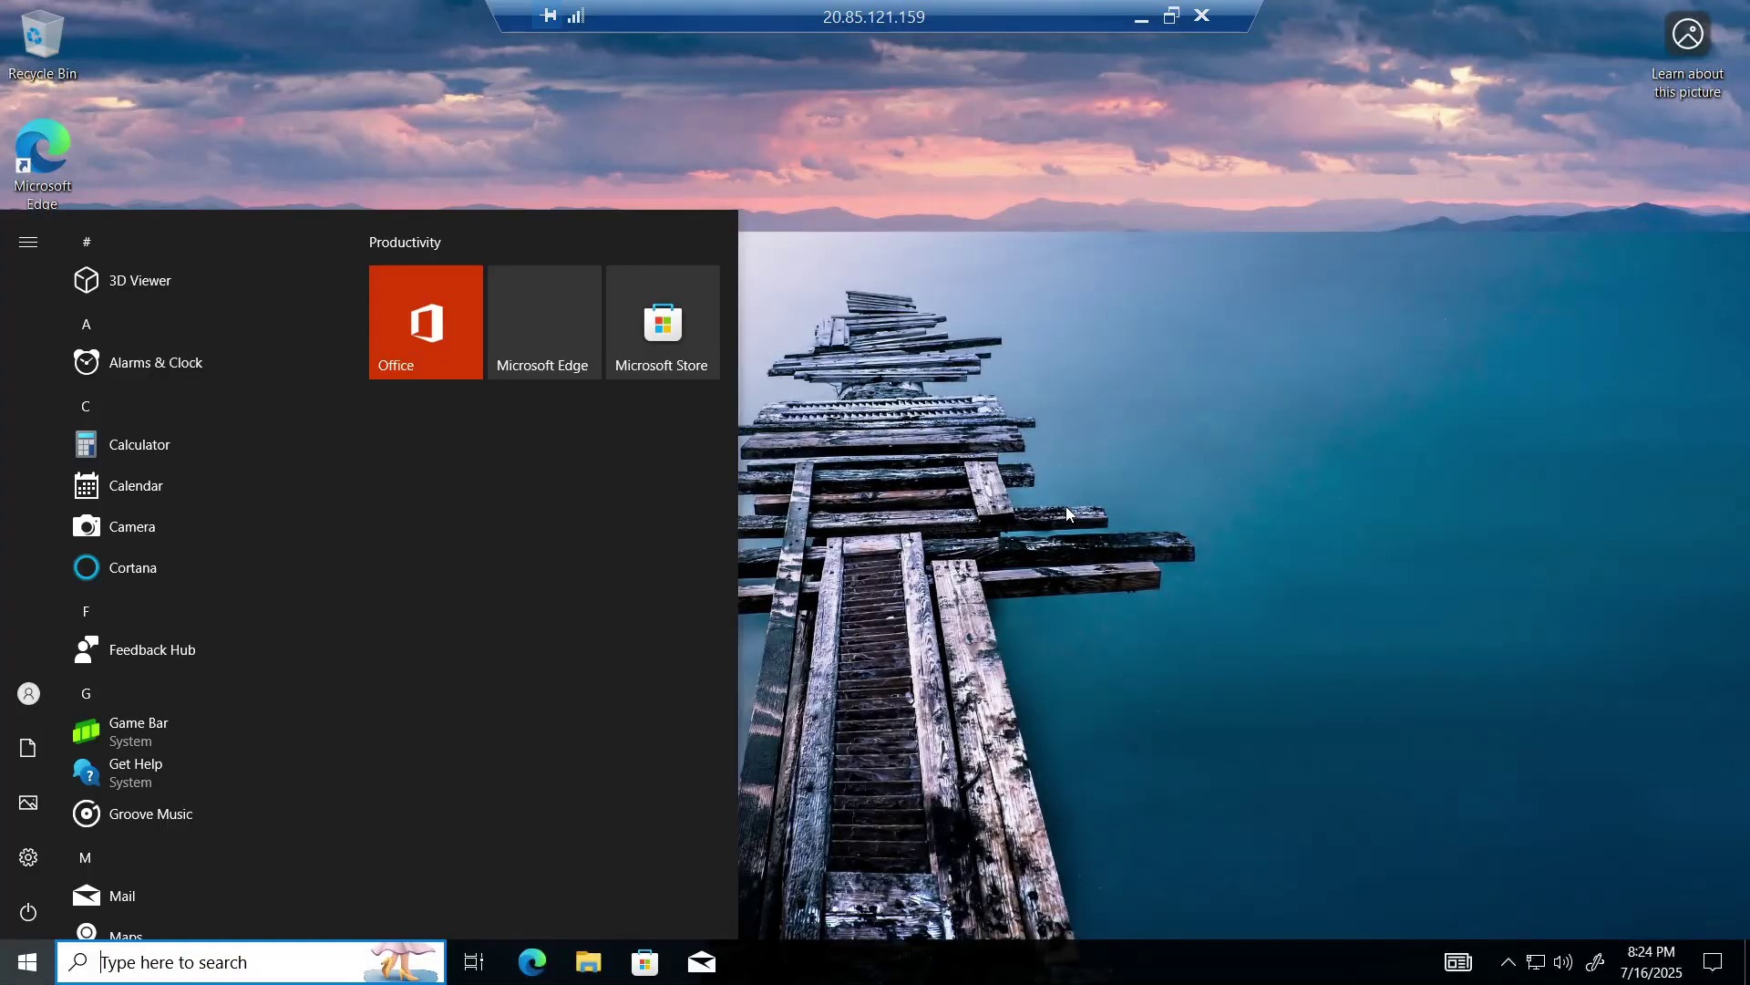
key("super+r")
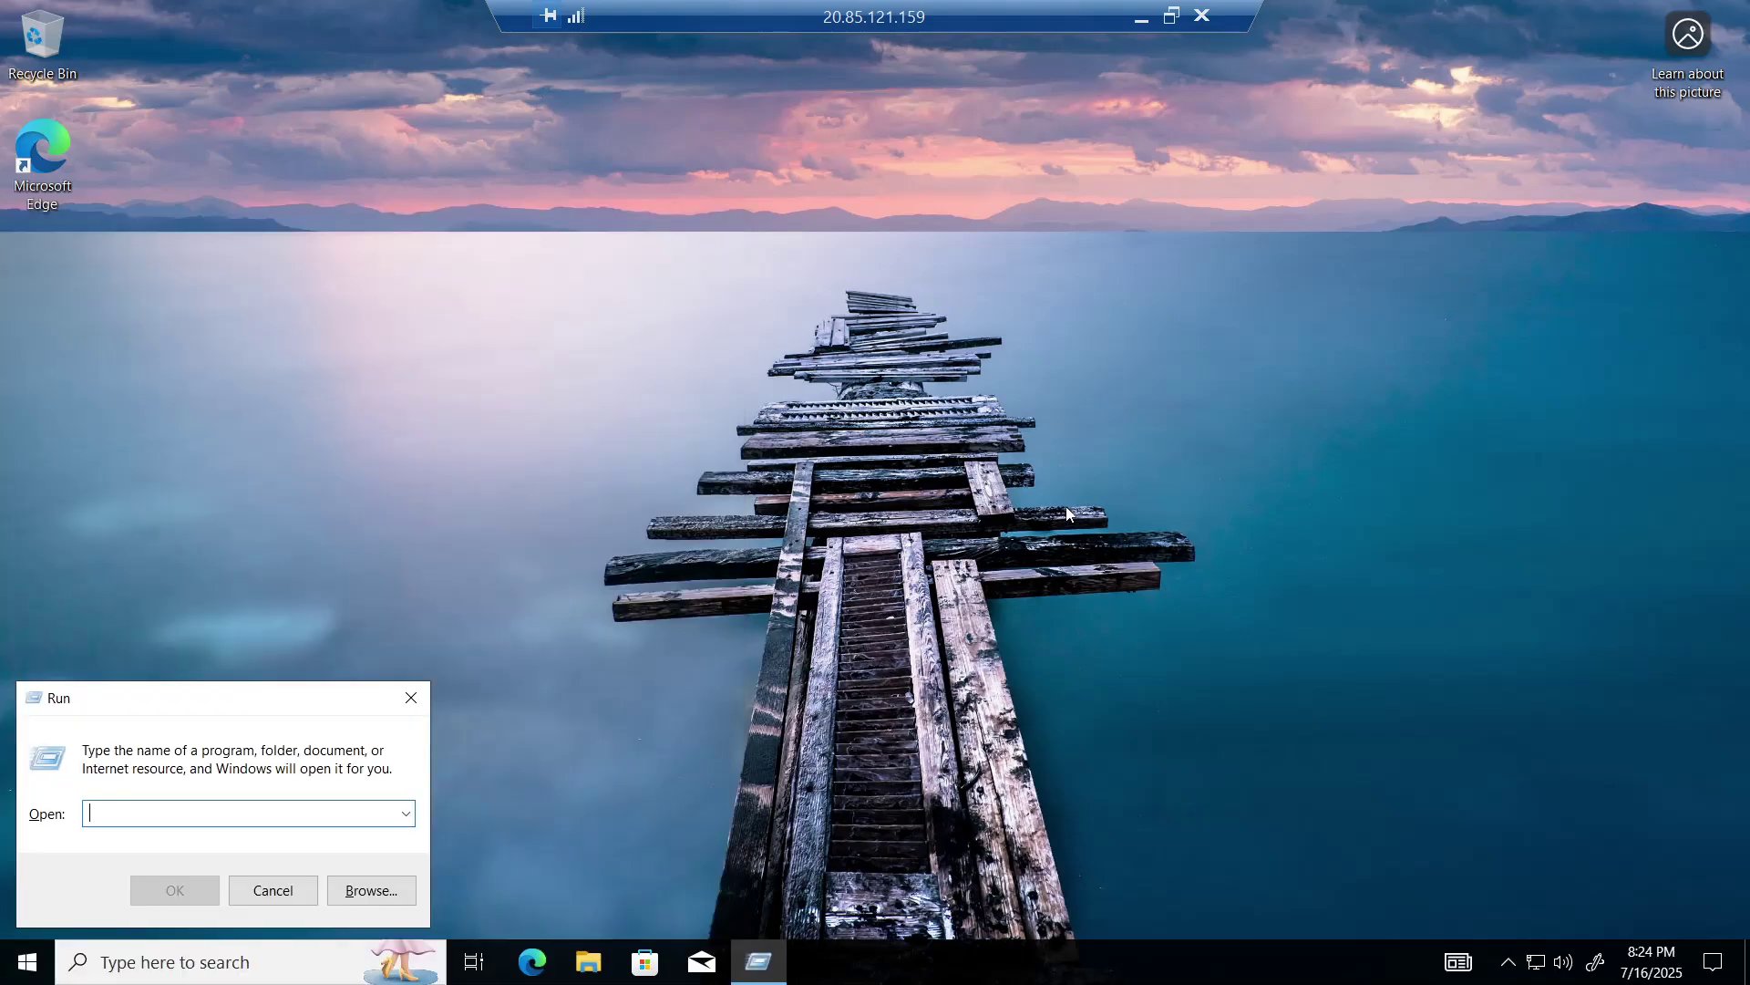
type("logoff")
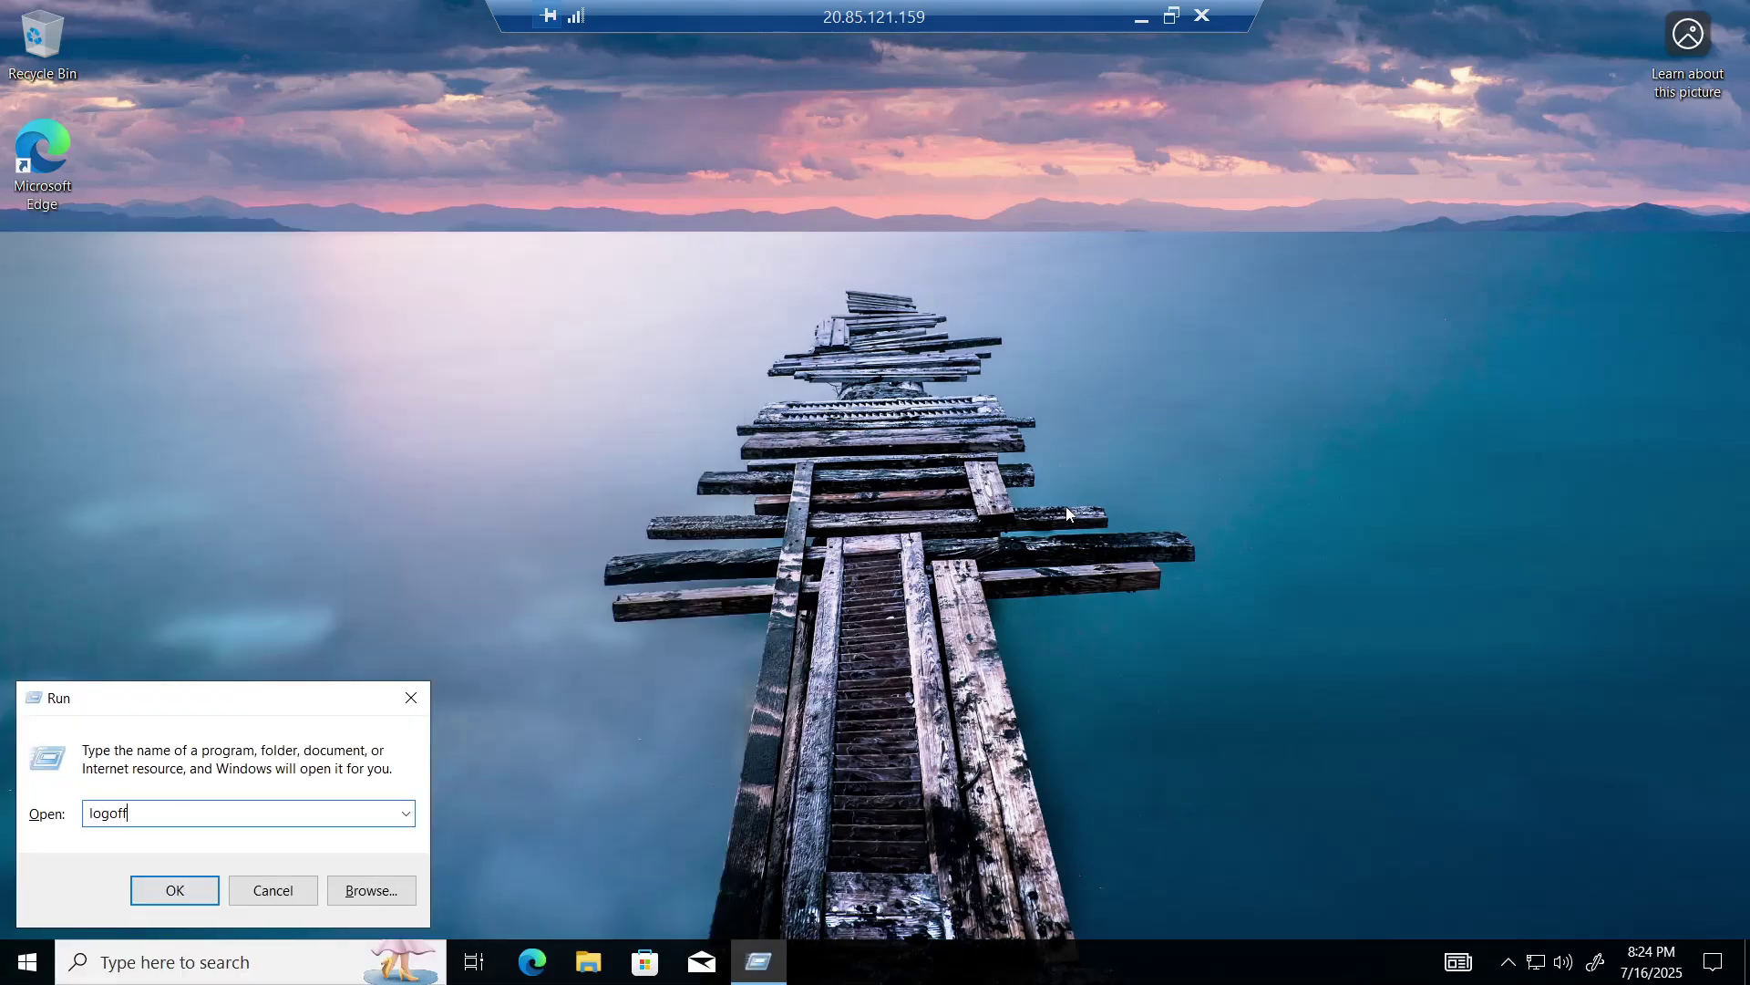
key("Return")
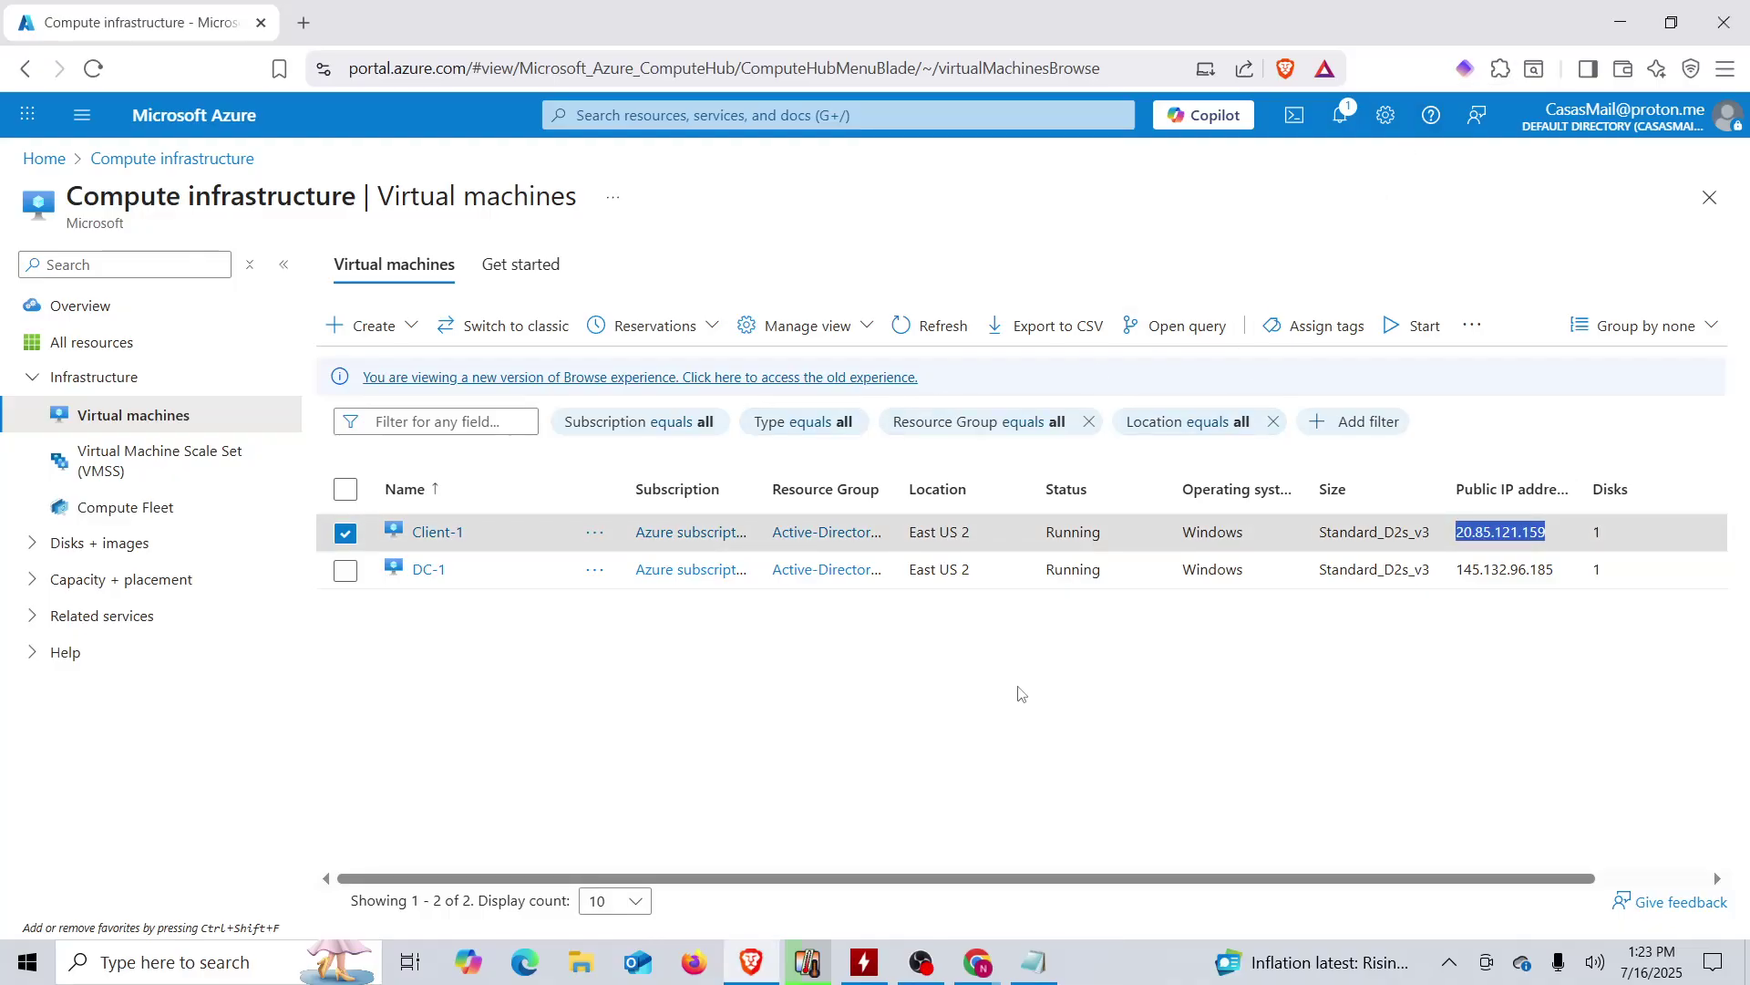
left_click(1019, 687)
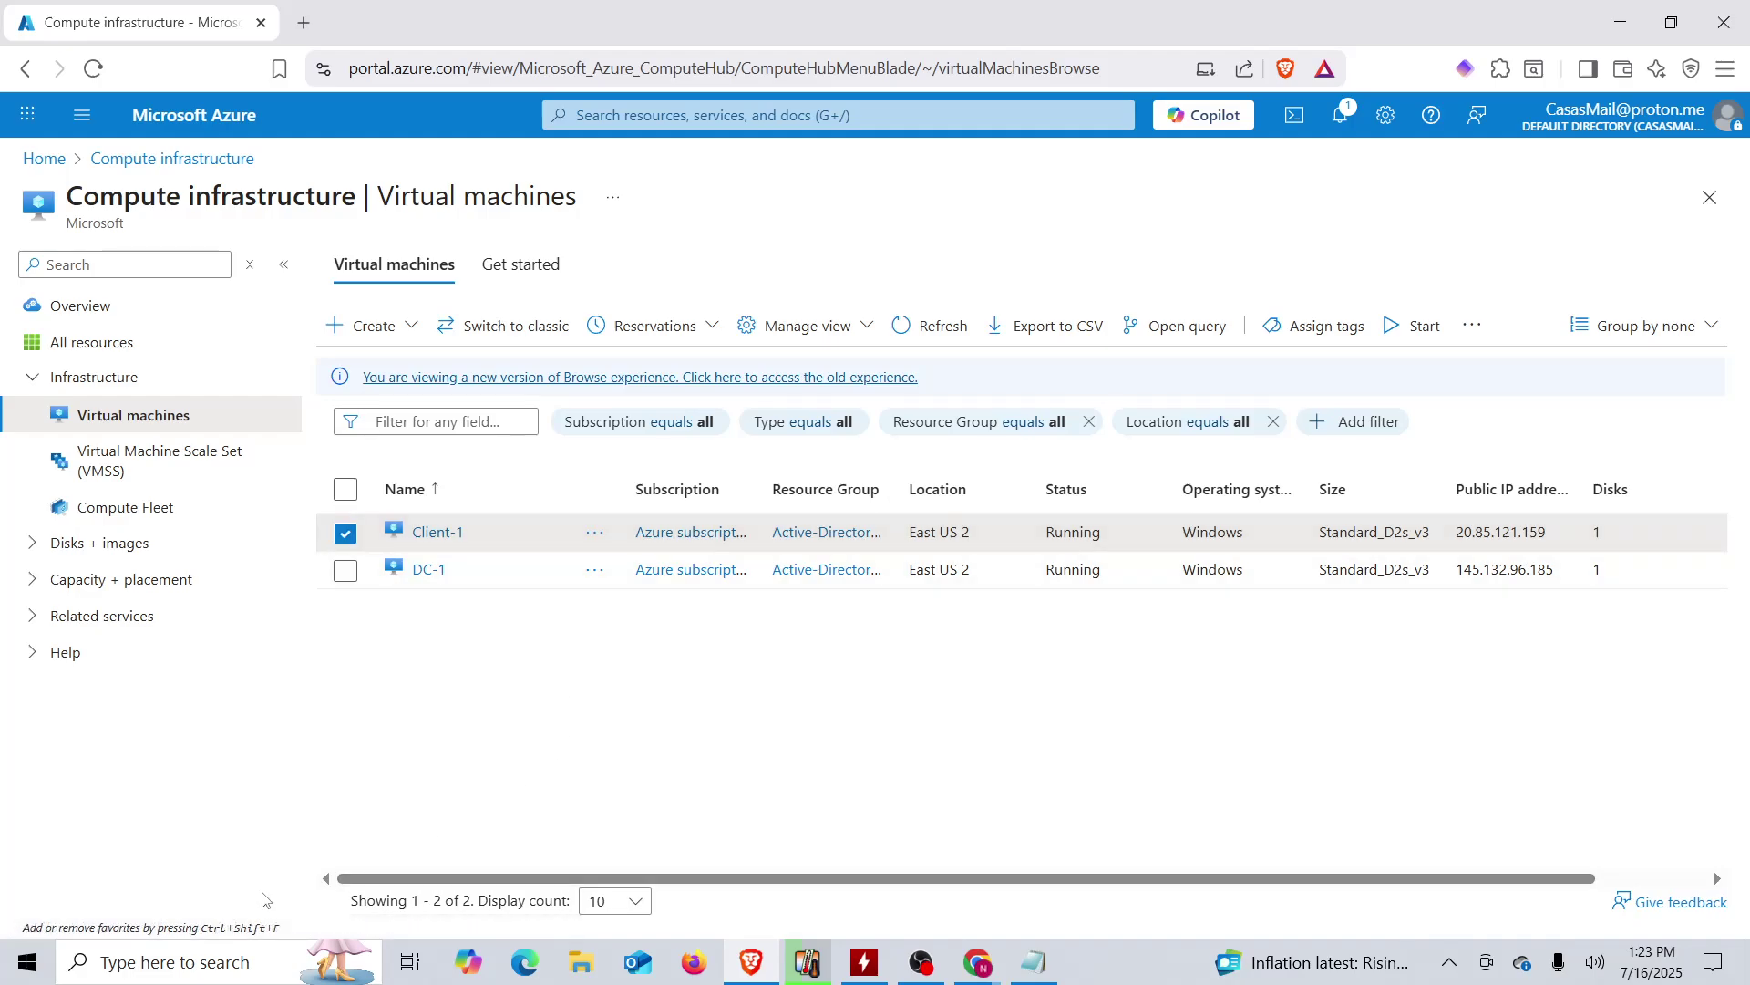
- Launch Remote Desktop Connection to 20.85.121.159 and choose to use a different account
left_click(220, 968)
type("remo")
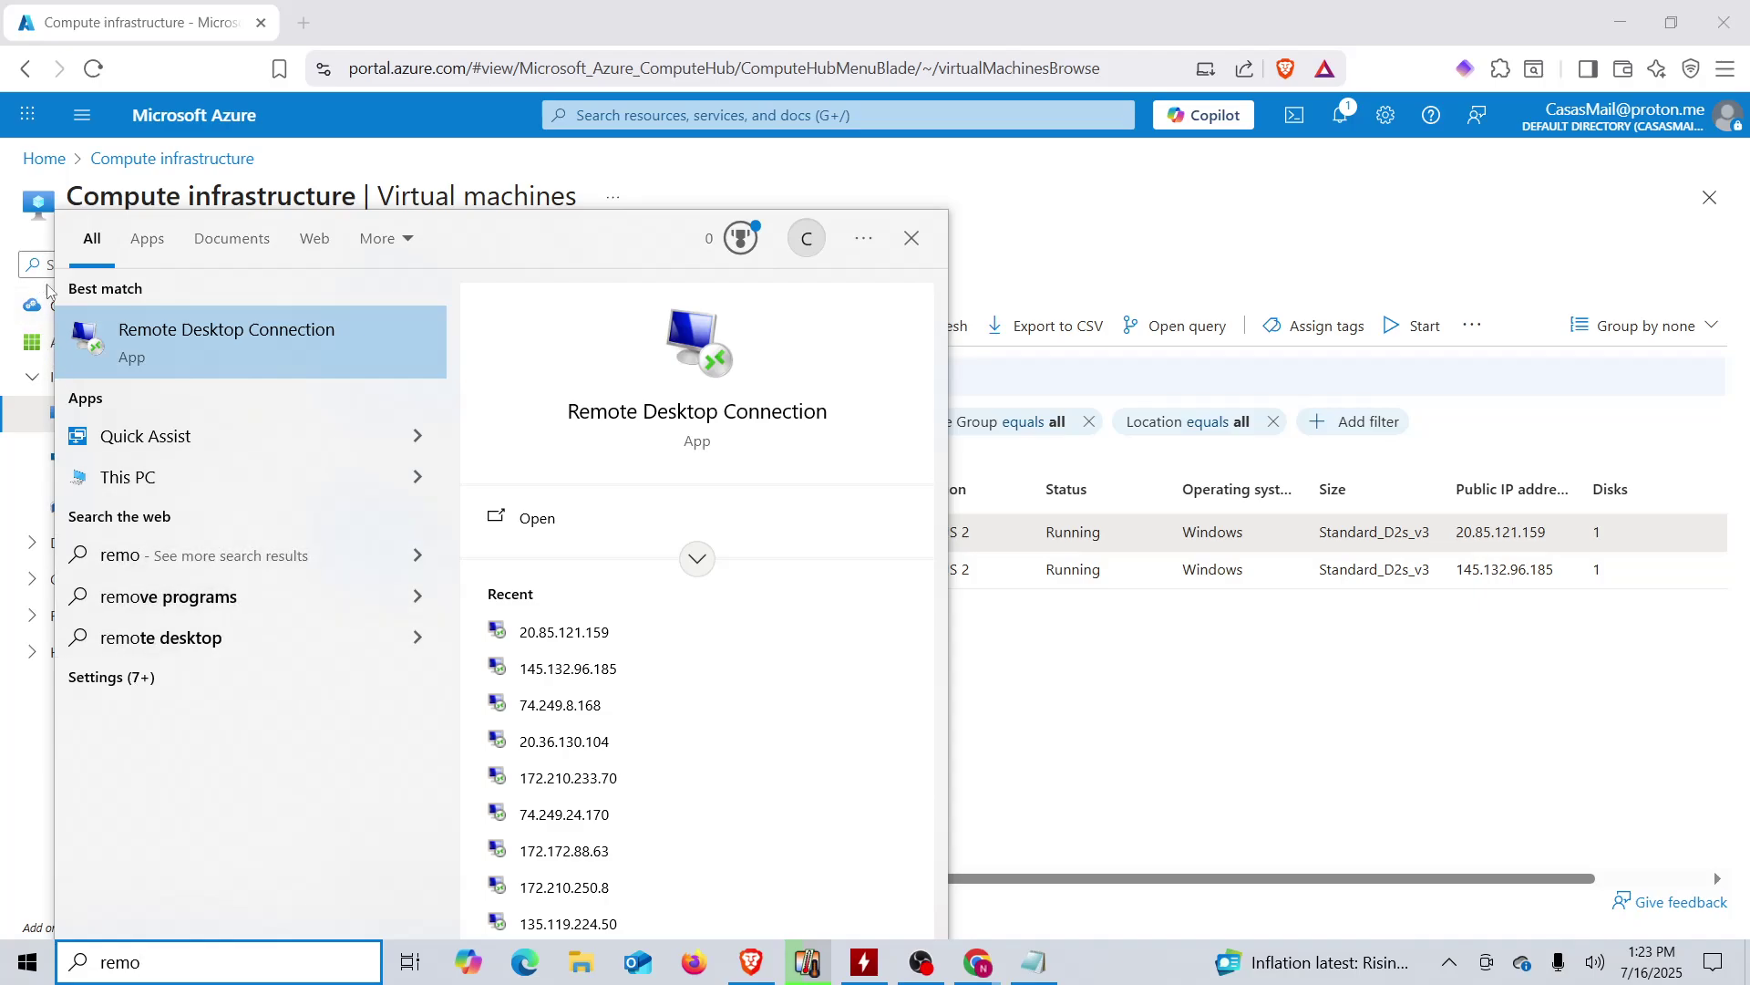
left_click(200, 340)
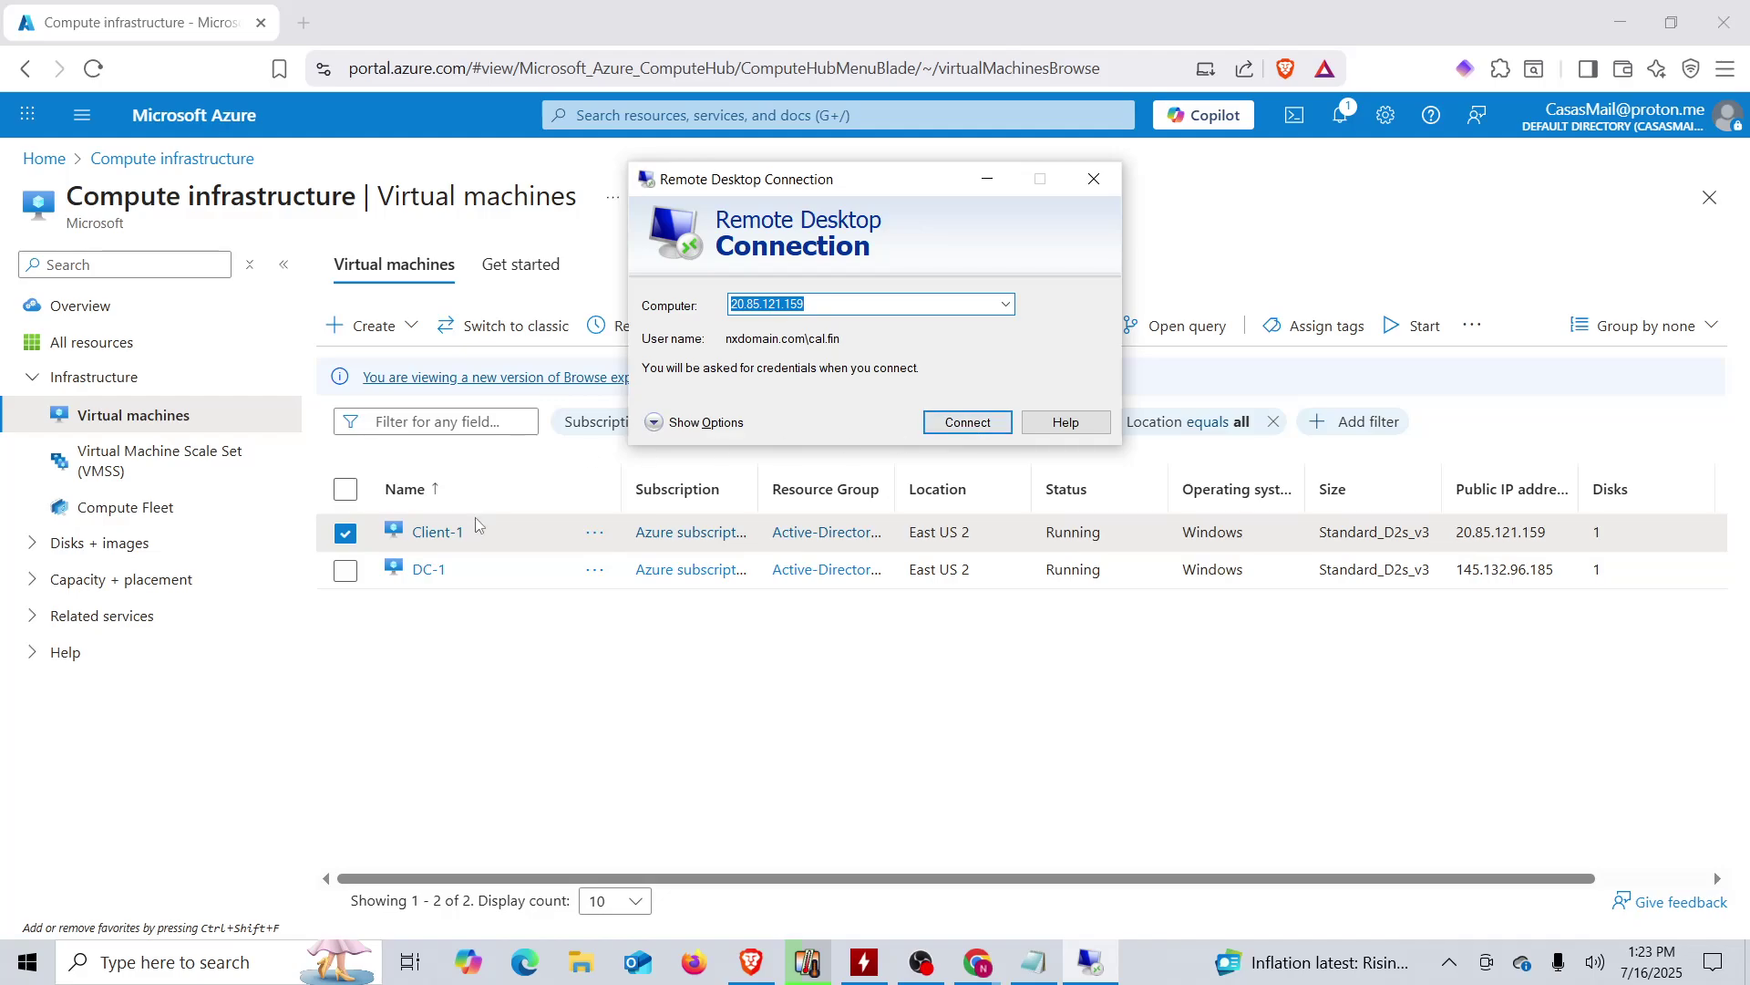
left_click(978, 425)
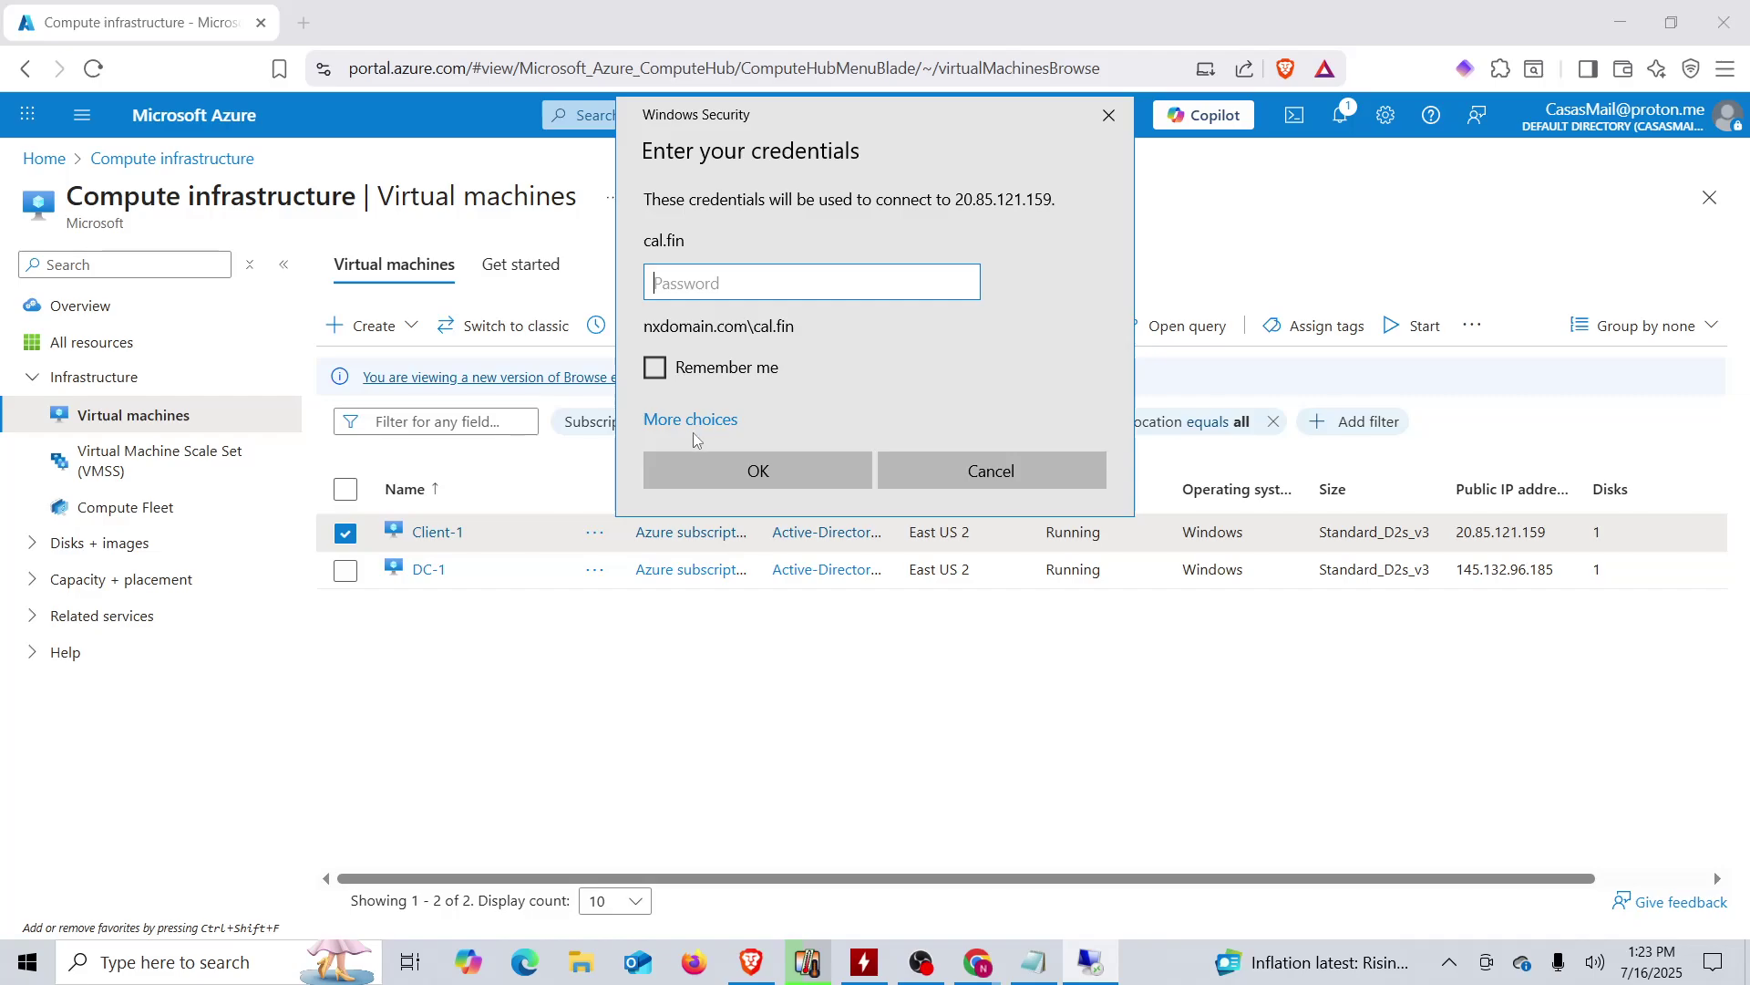
left_click(695, 421)
left_click(737, 521)
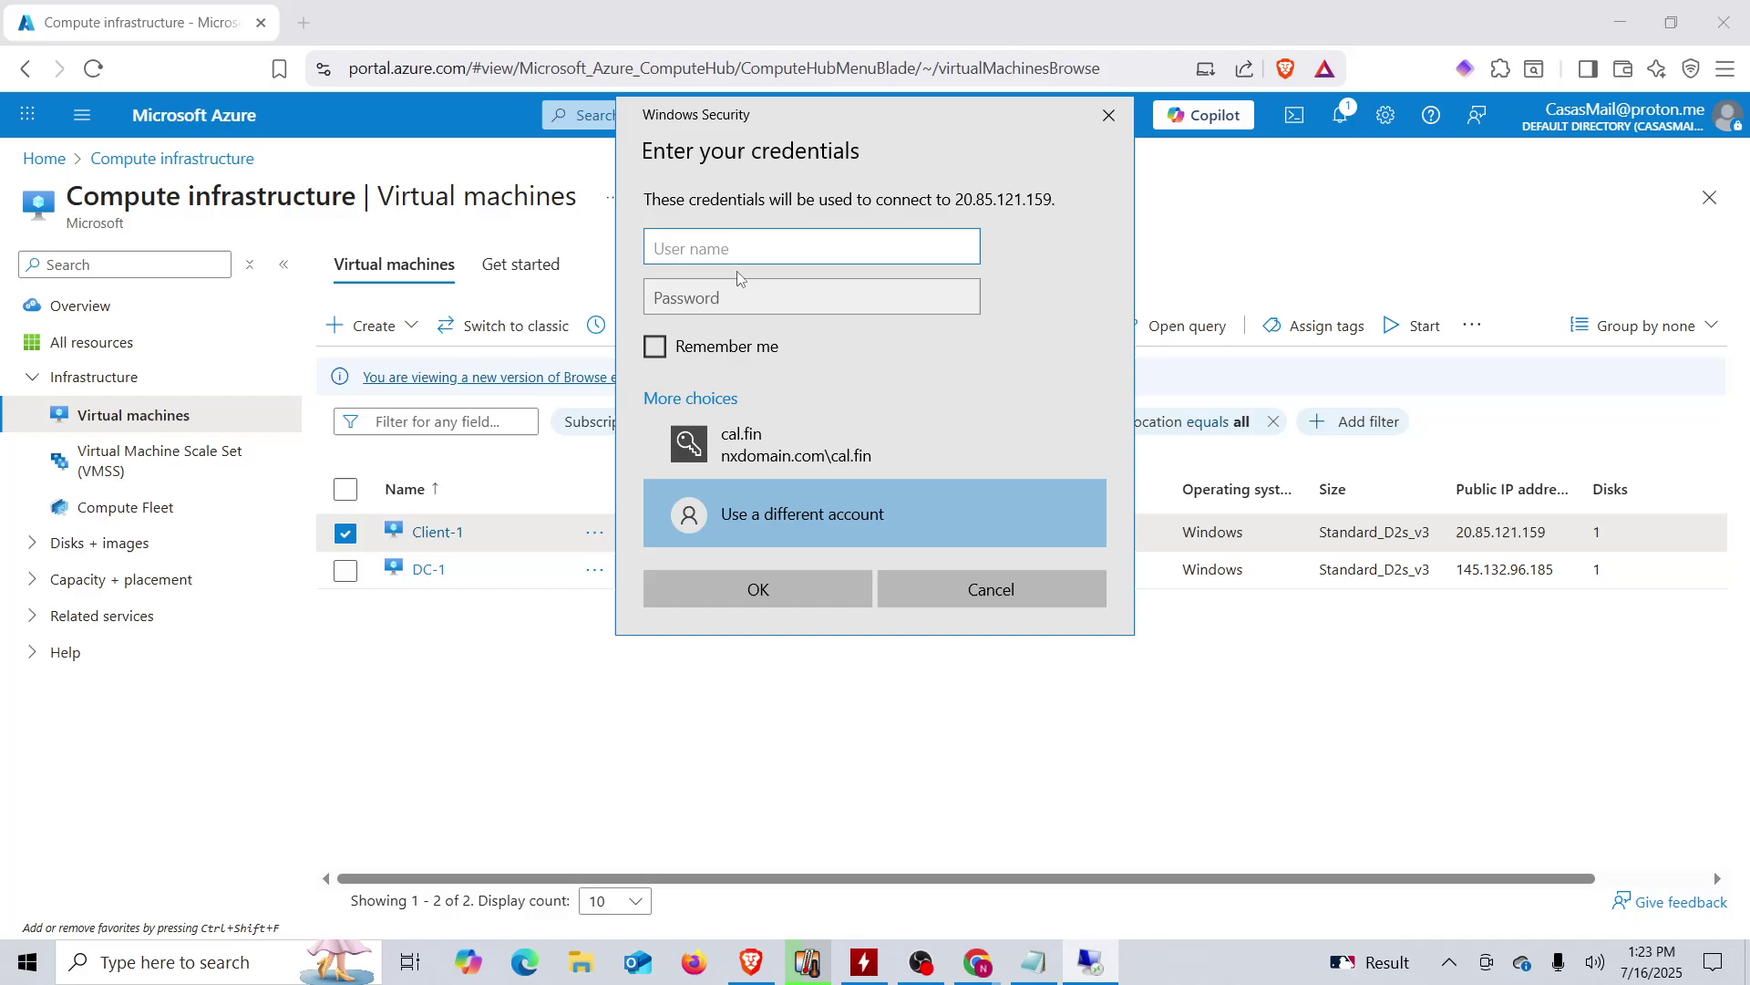
- Copy the domain admin username from the notes into the User name field
left_click(1033, 964)
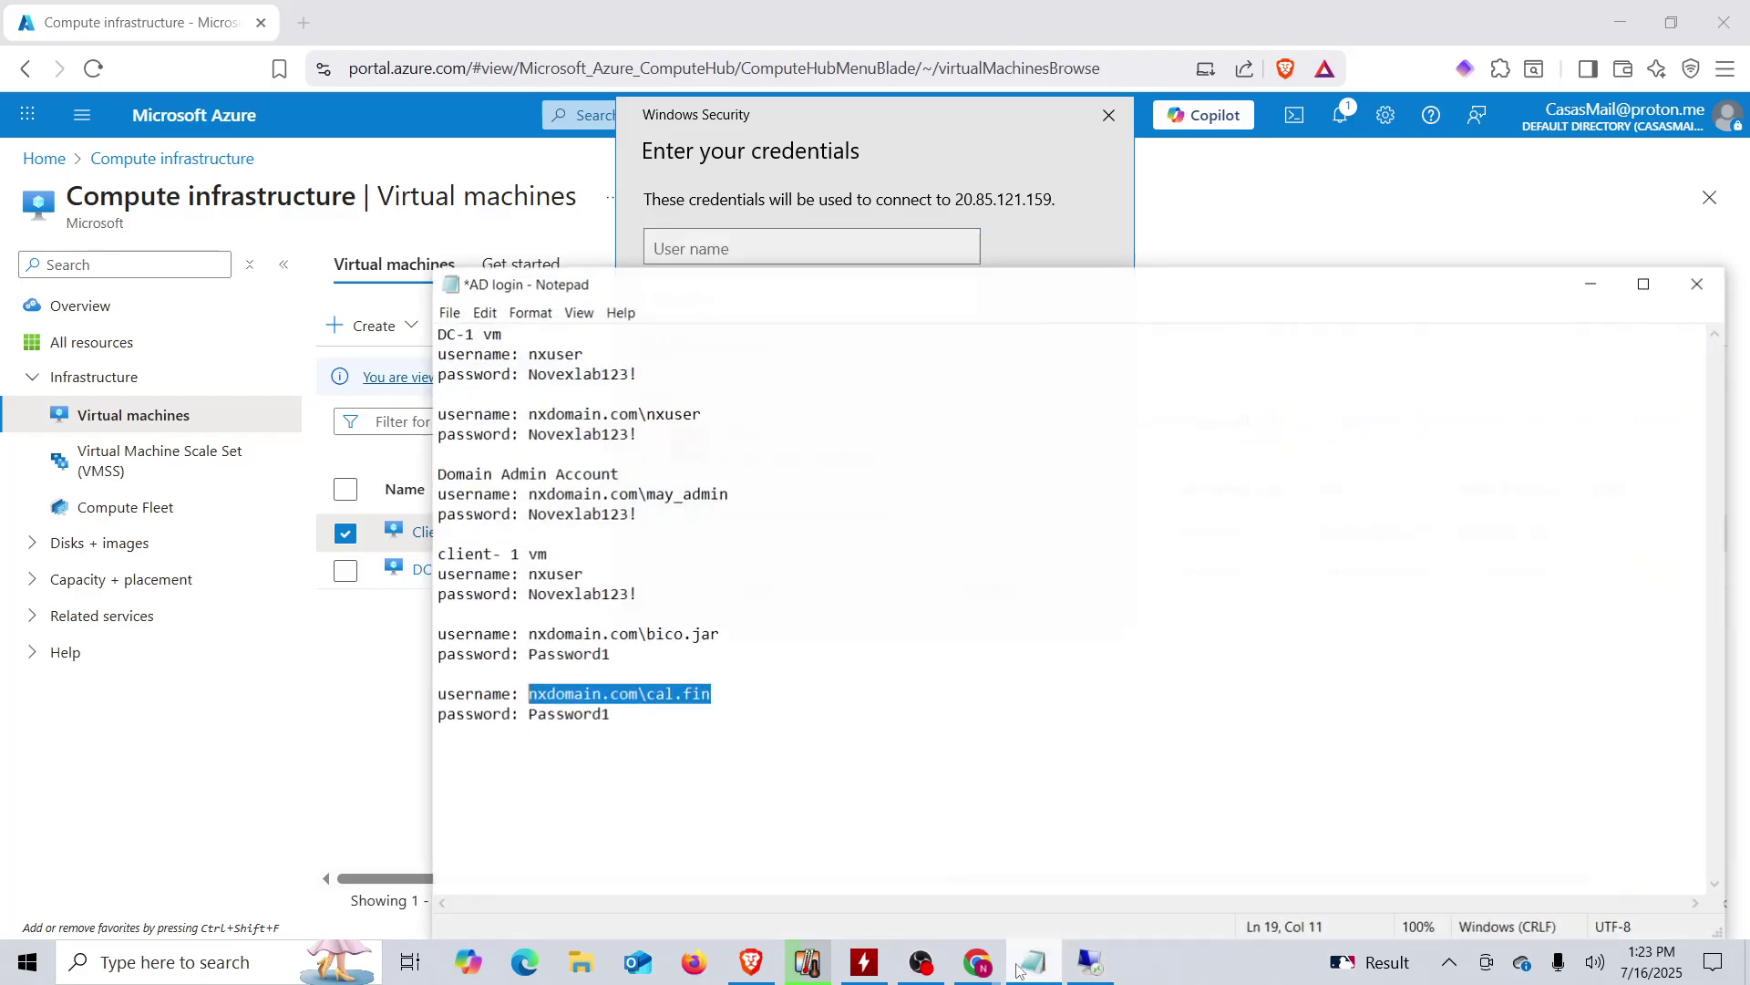
left_click(595, 616)
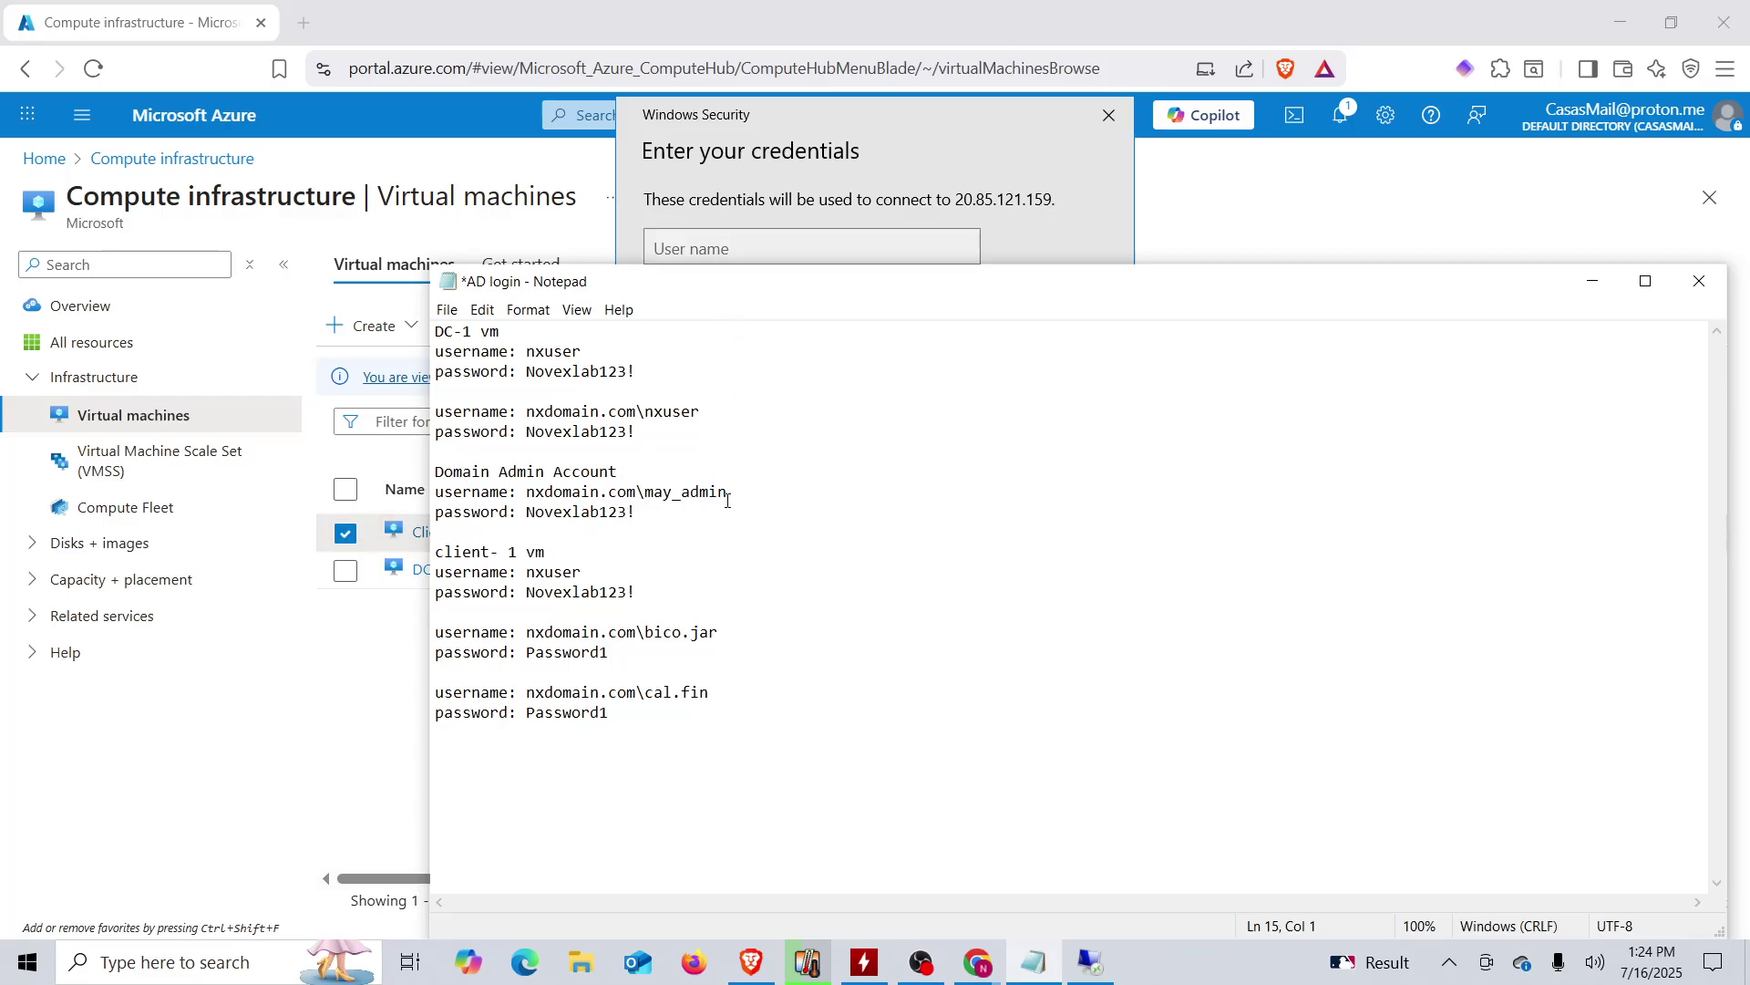
left_click_drag(727, 495, 527, 496)
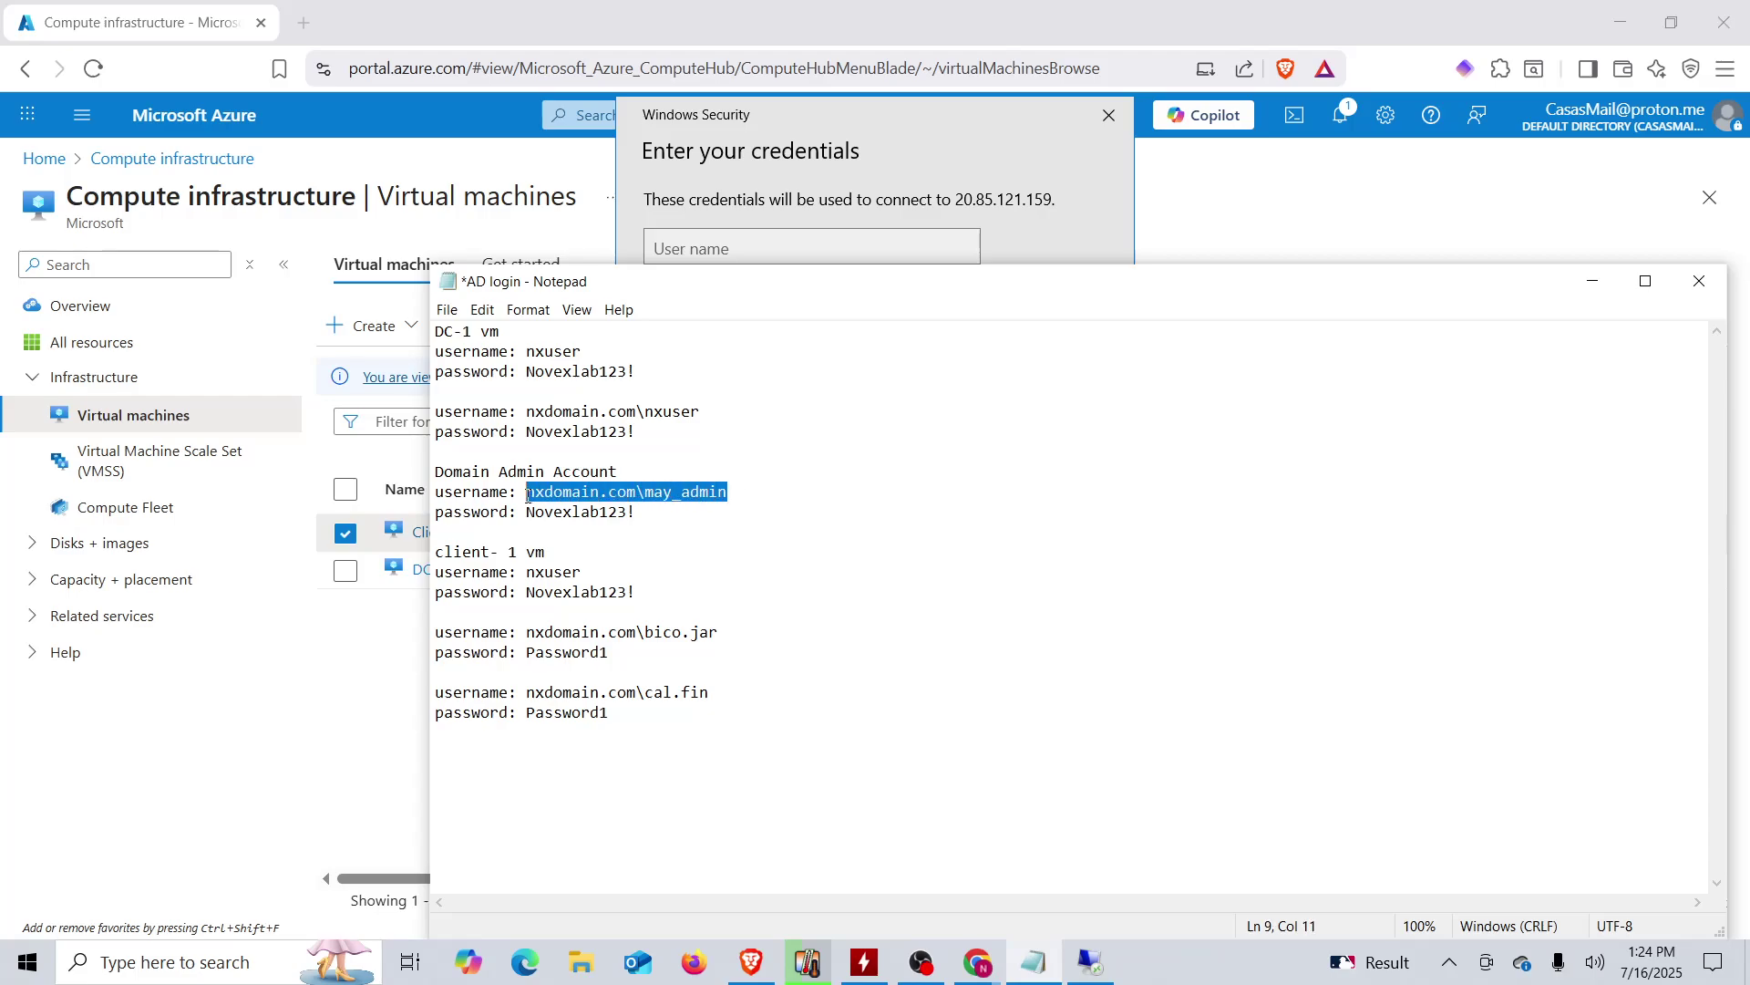
right_click(549, 500)
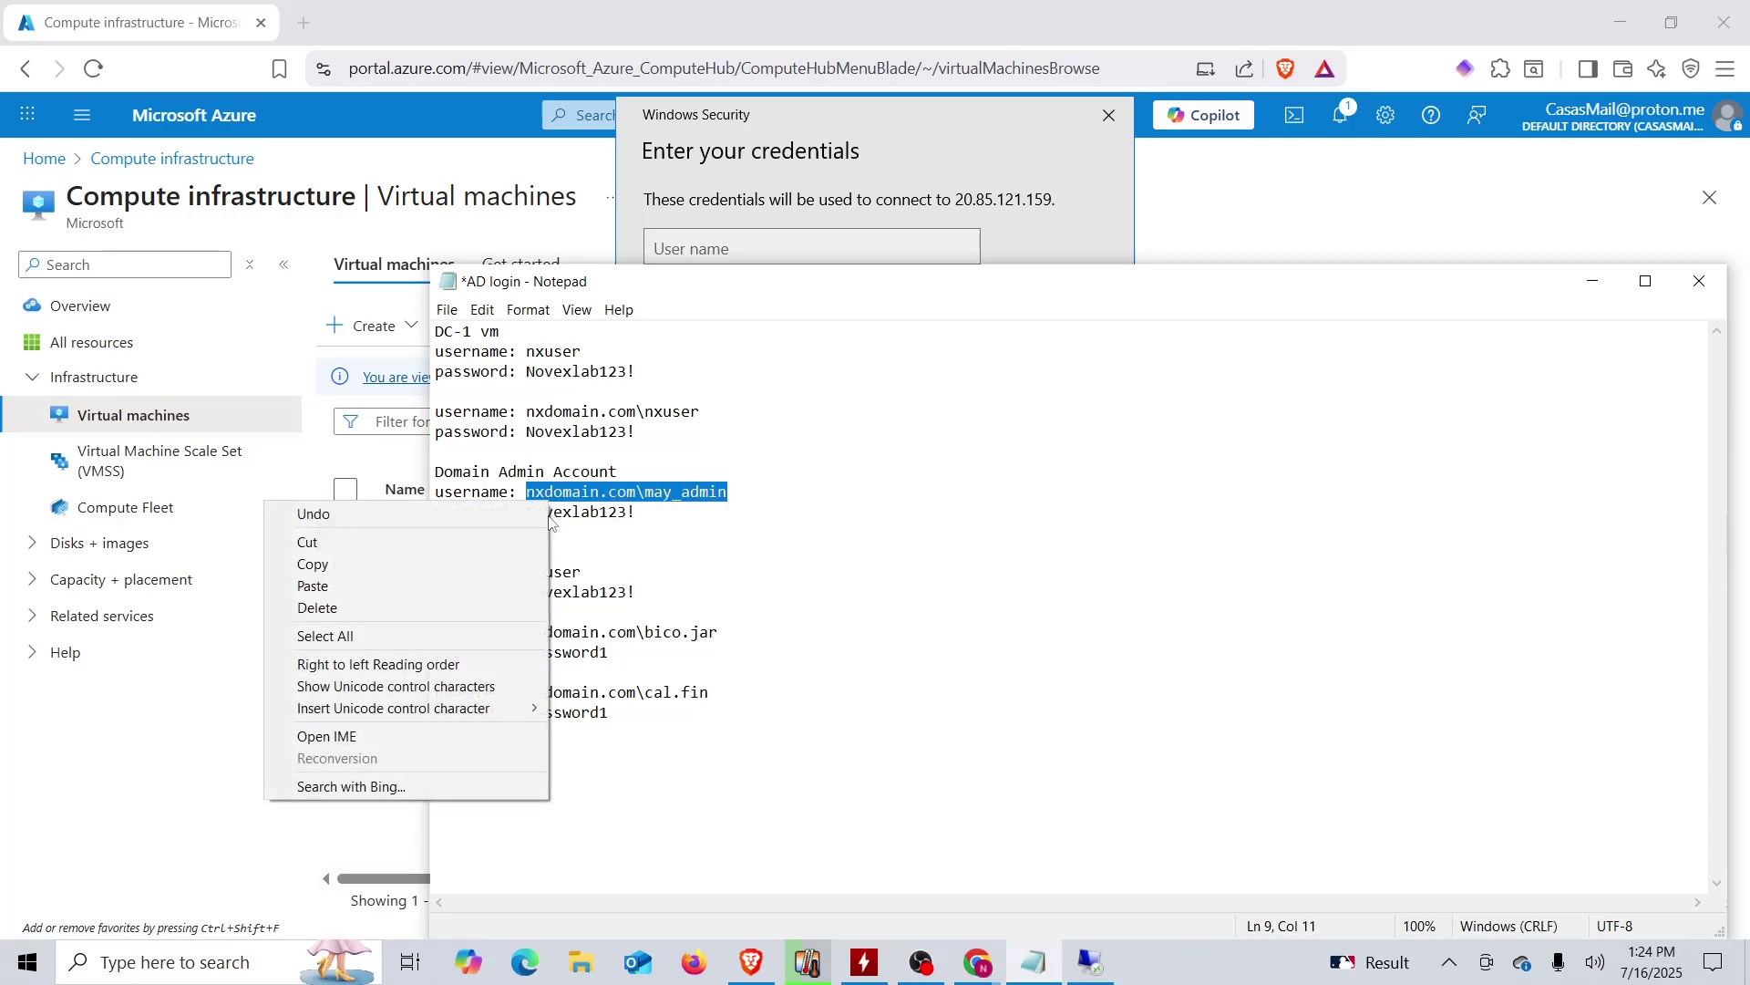
left_click(401, 566)
left_click(717, 235)
right_click(715, 248)
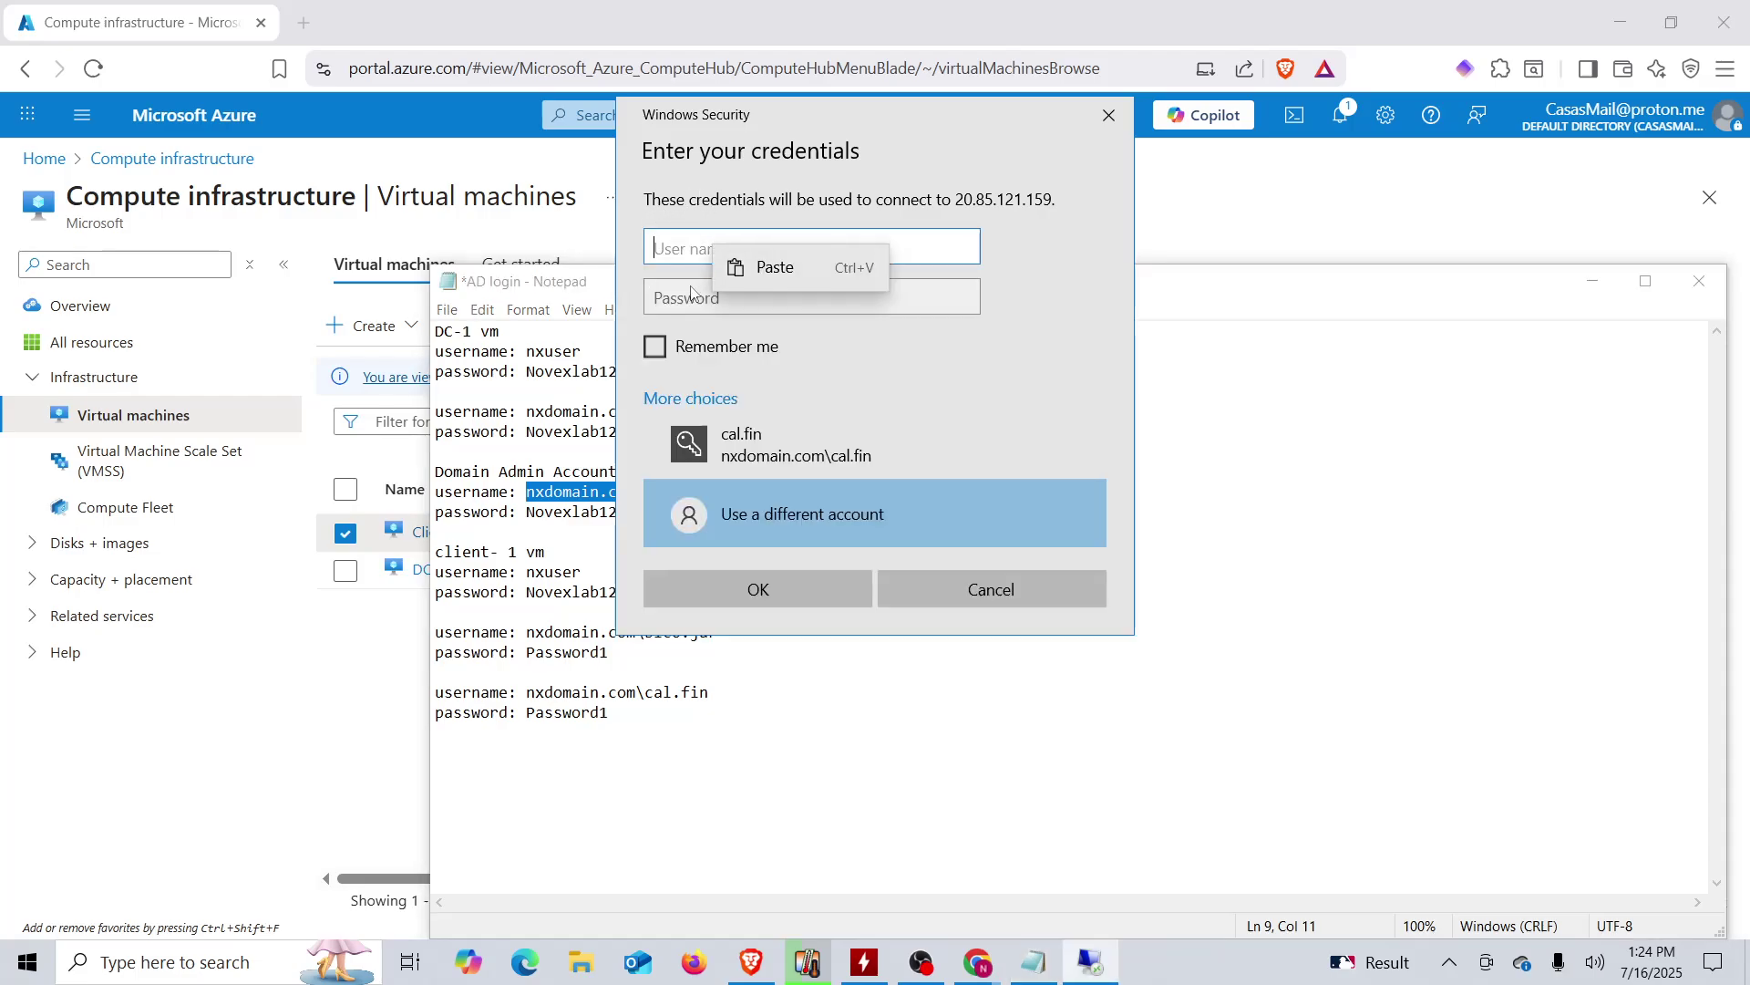
left_click(746, 267)
- Copy the admin password from the notes into the Password field and submit
left_click(545, 558)
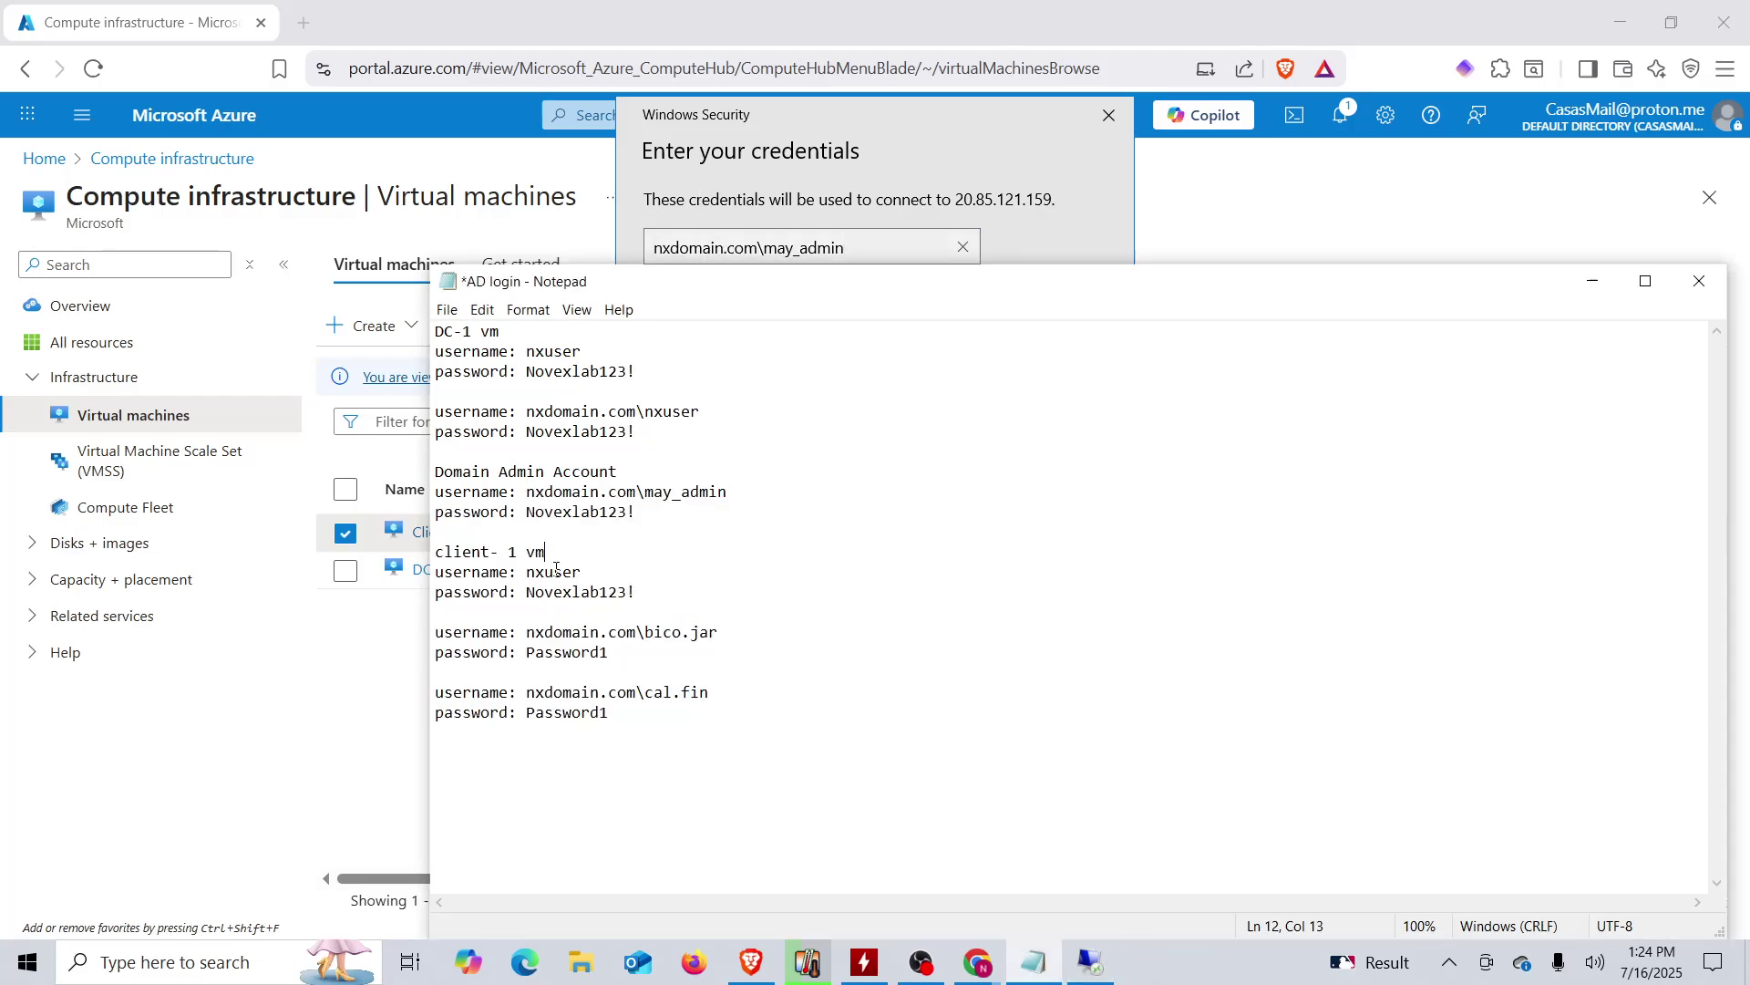
mouse_move(637, 513)
left_mouse_down()
mouse_move(525, 512)
mouse_move(636, 512)
left_mouse_up()
left_click(546, 517)
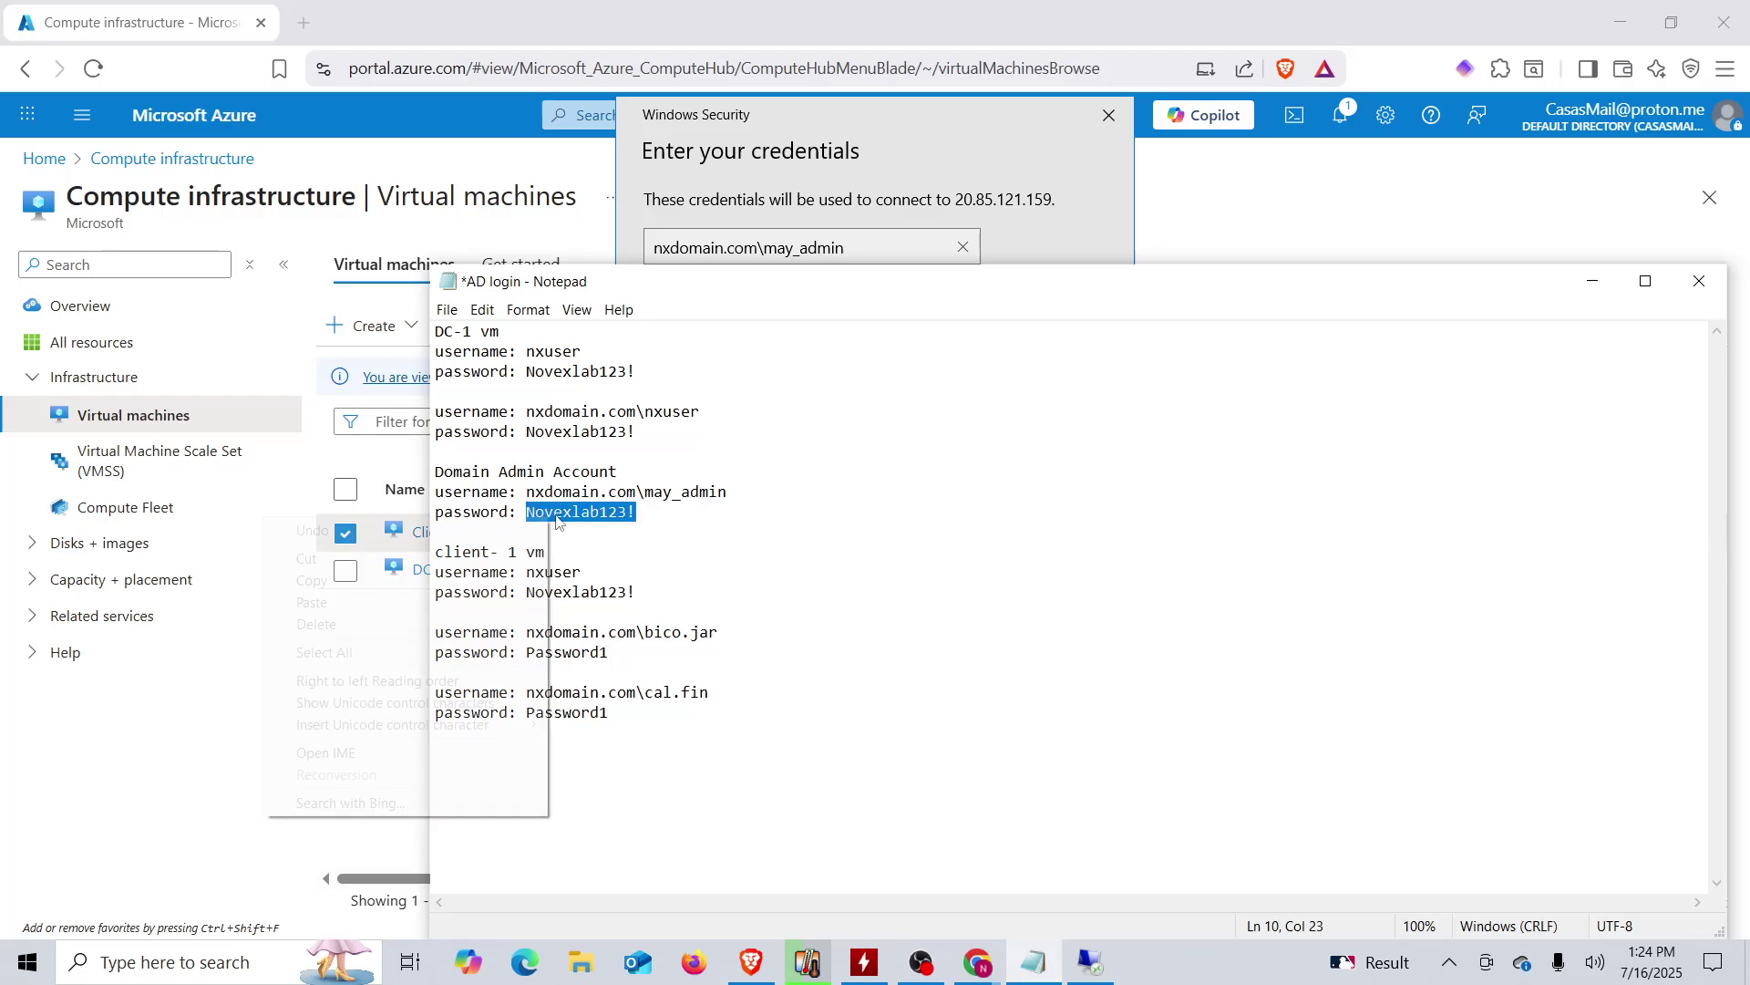
right_click(548, 518)
left_click(410, 580)
left_click(669, 209)
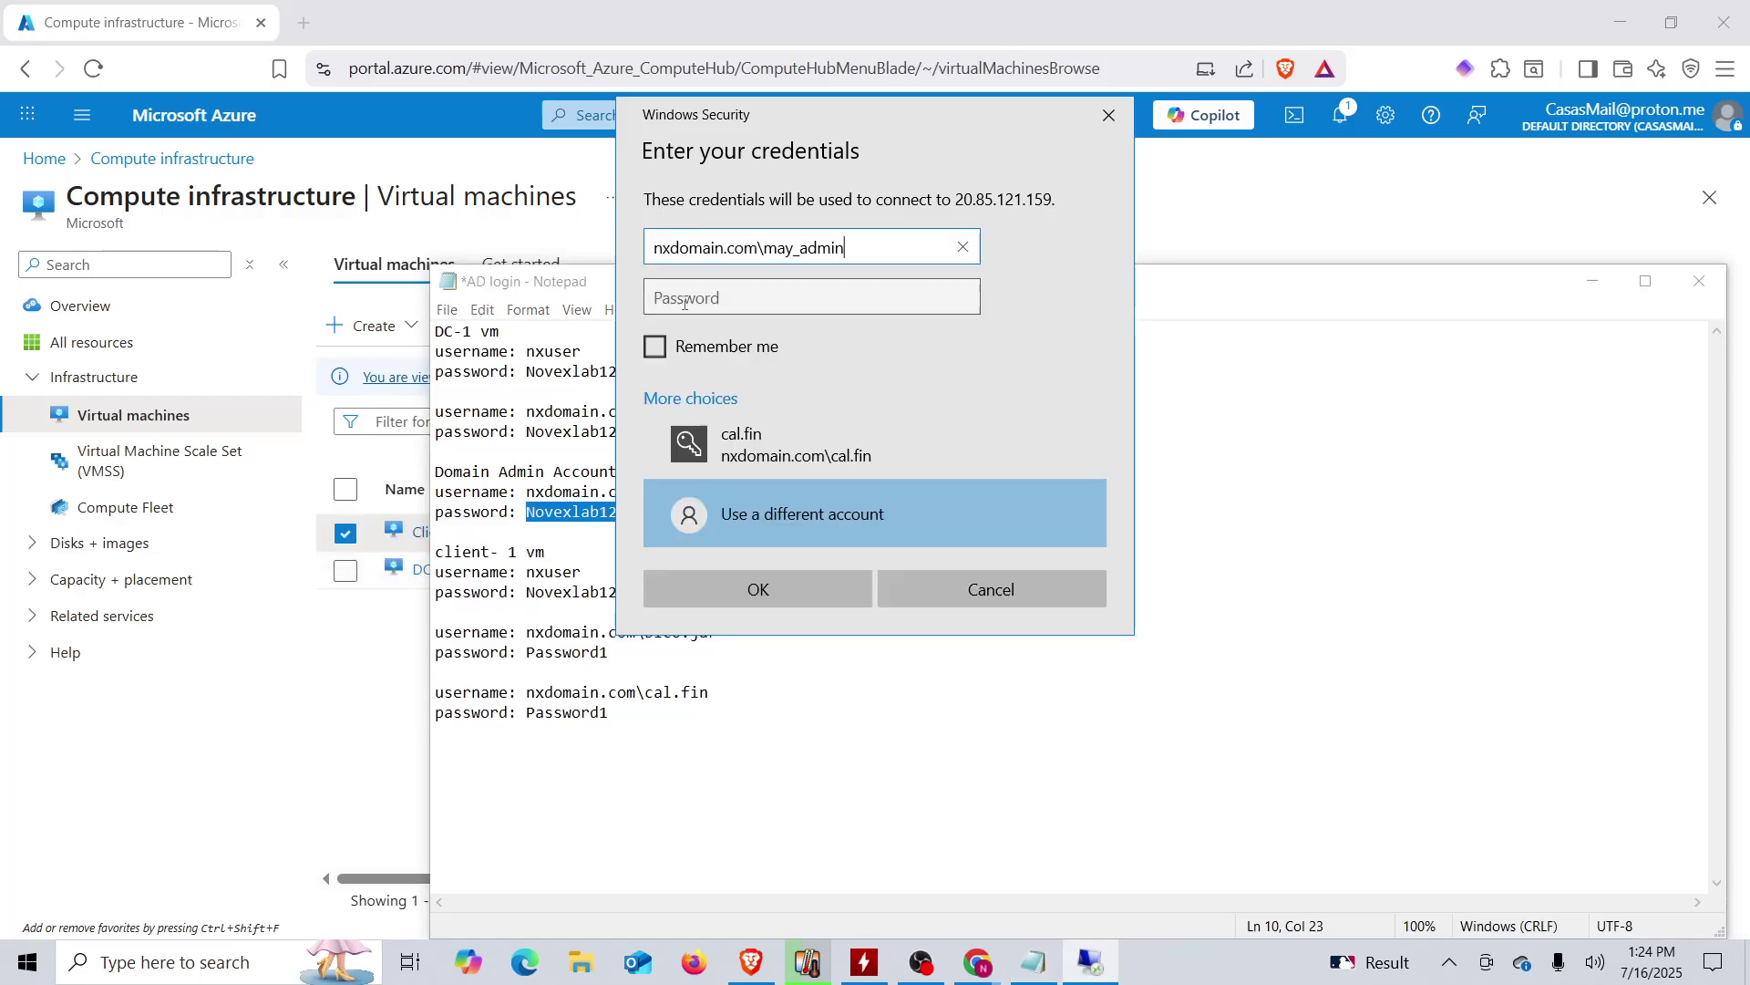
left_click(683, 303)
right_click(684, 307)
left_click(743, 330)
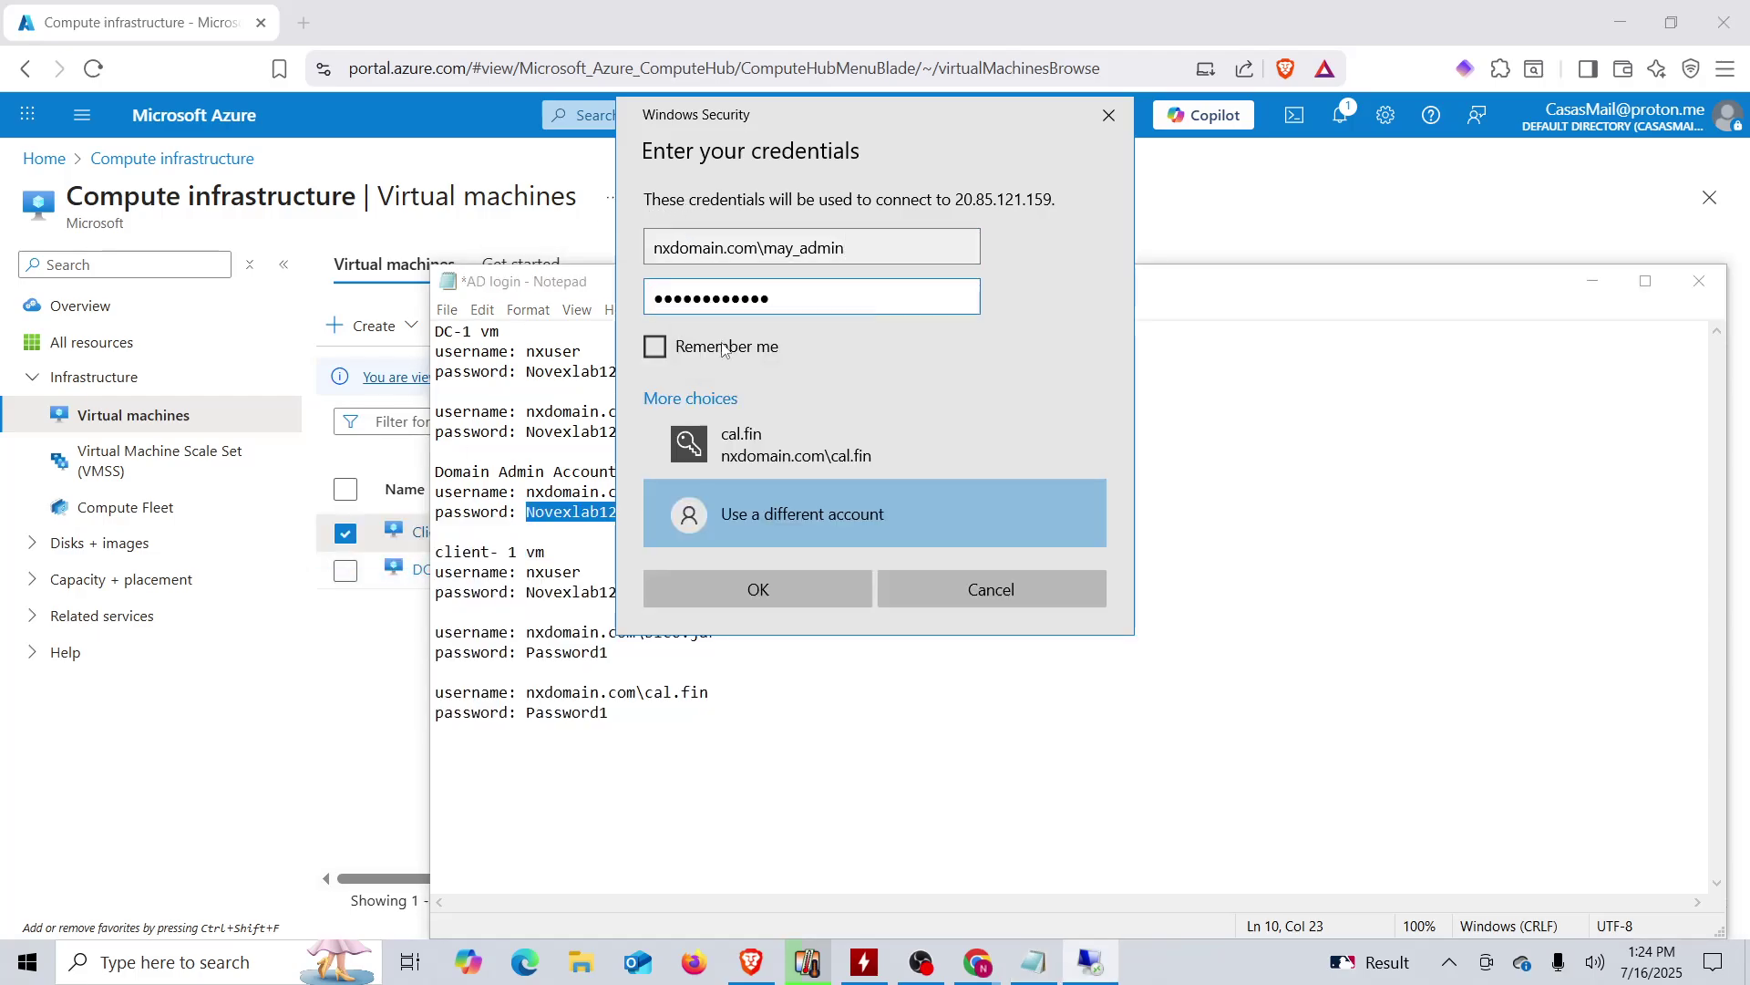
left_click(795, 588)
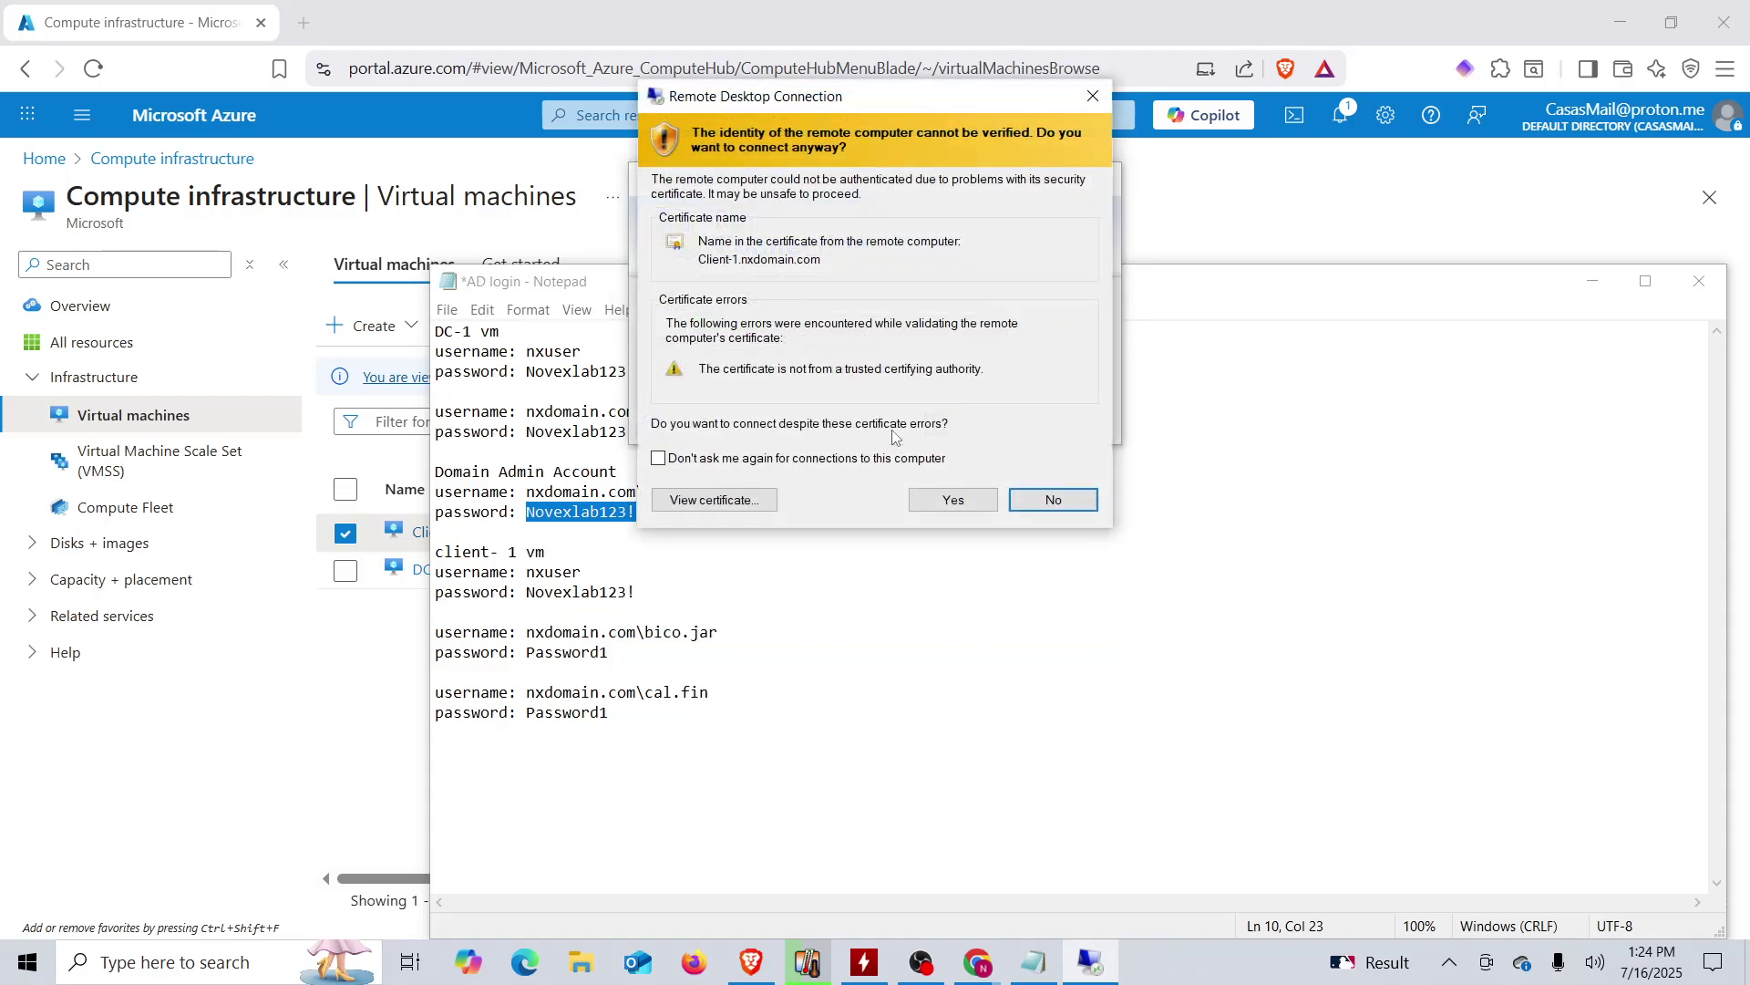
- Accept Client-1's certificate warning, then search its desktop for 'command'
left_click(968, 505)
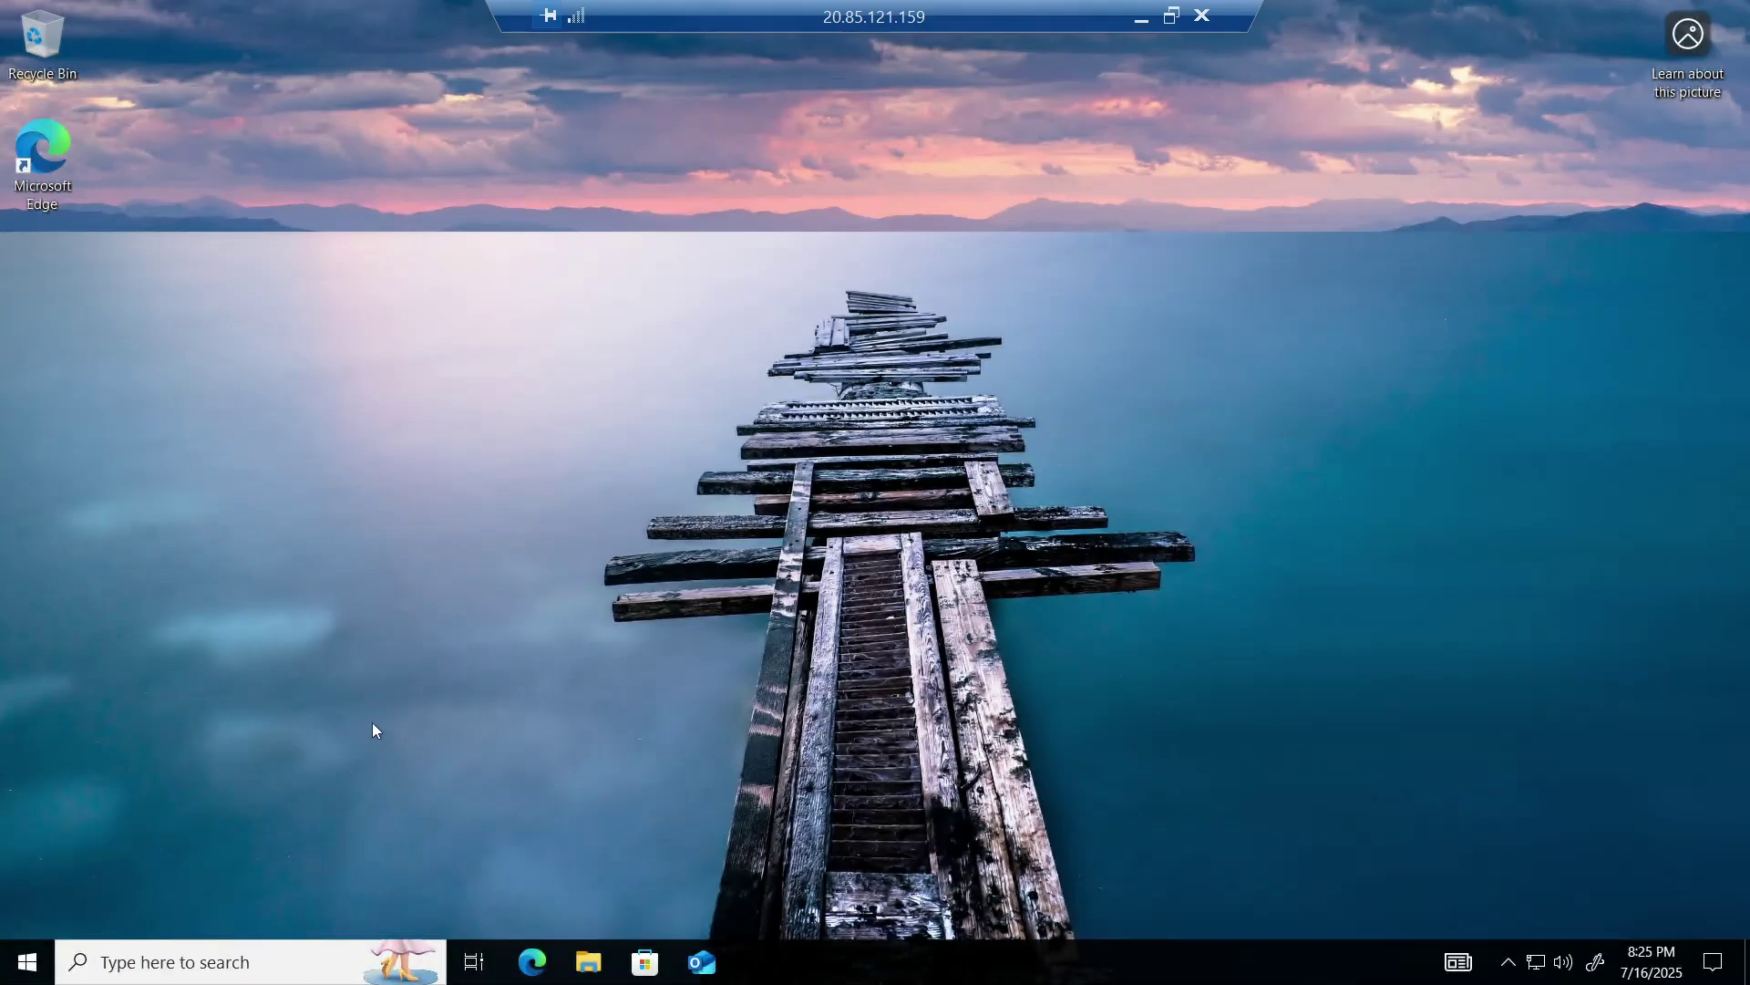
left_click(298, 968)
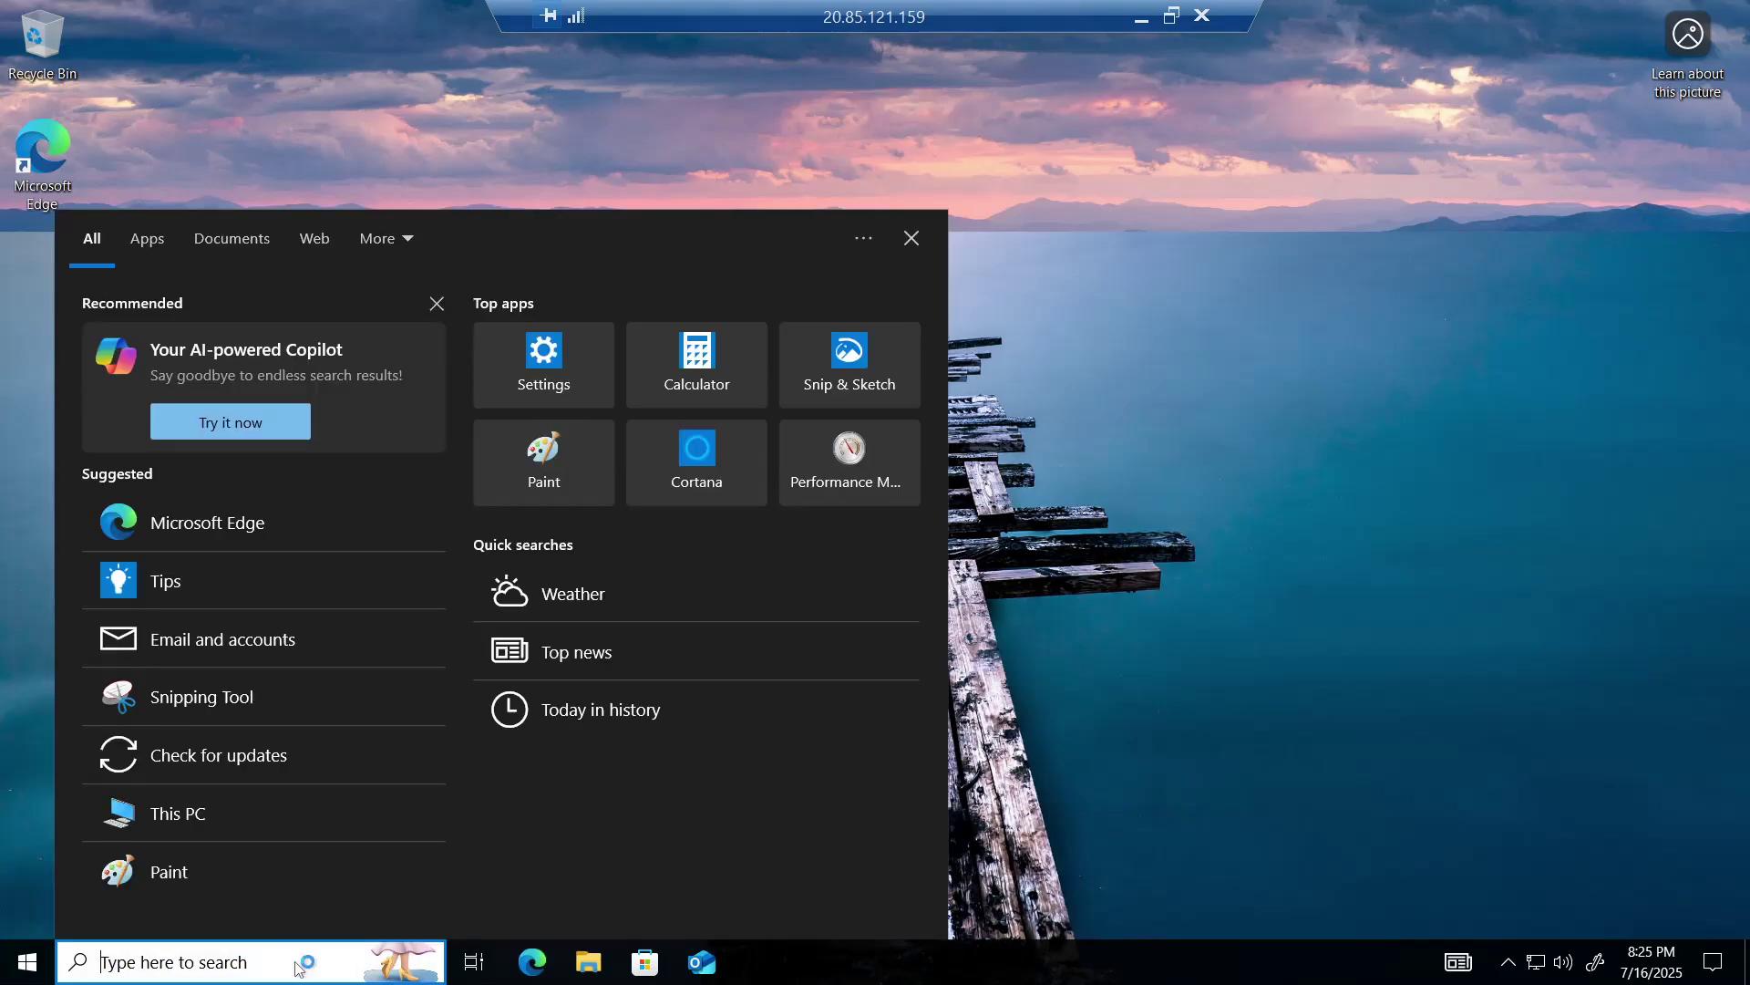
type("command")
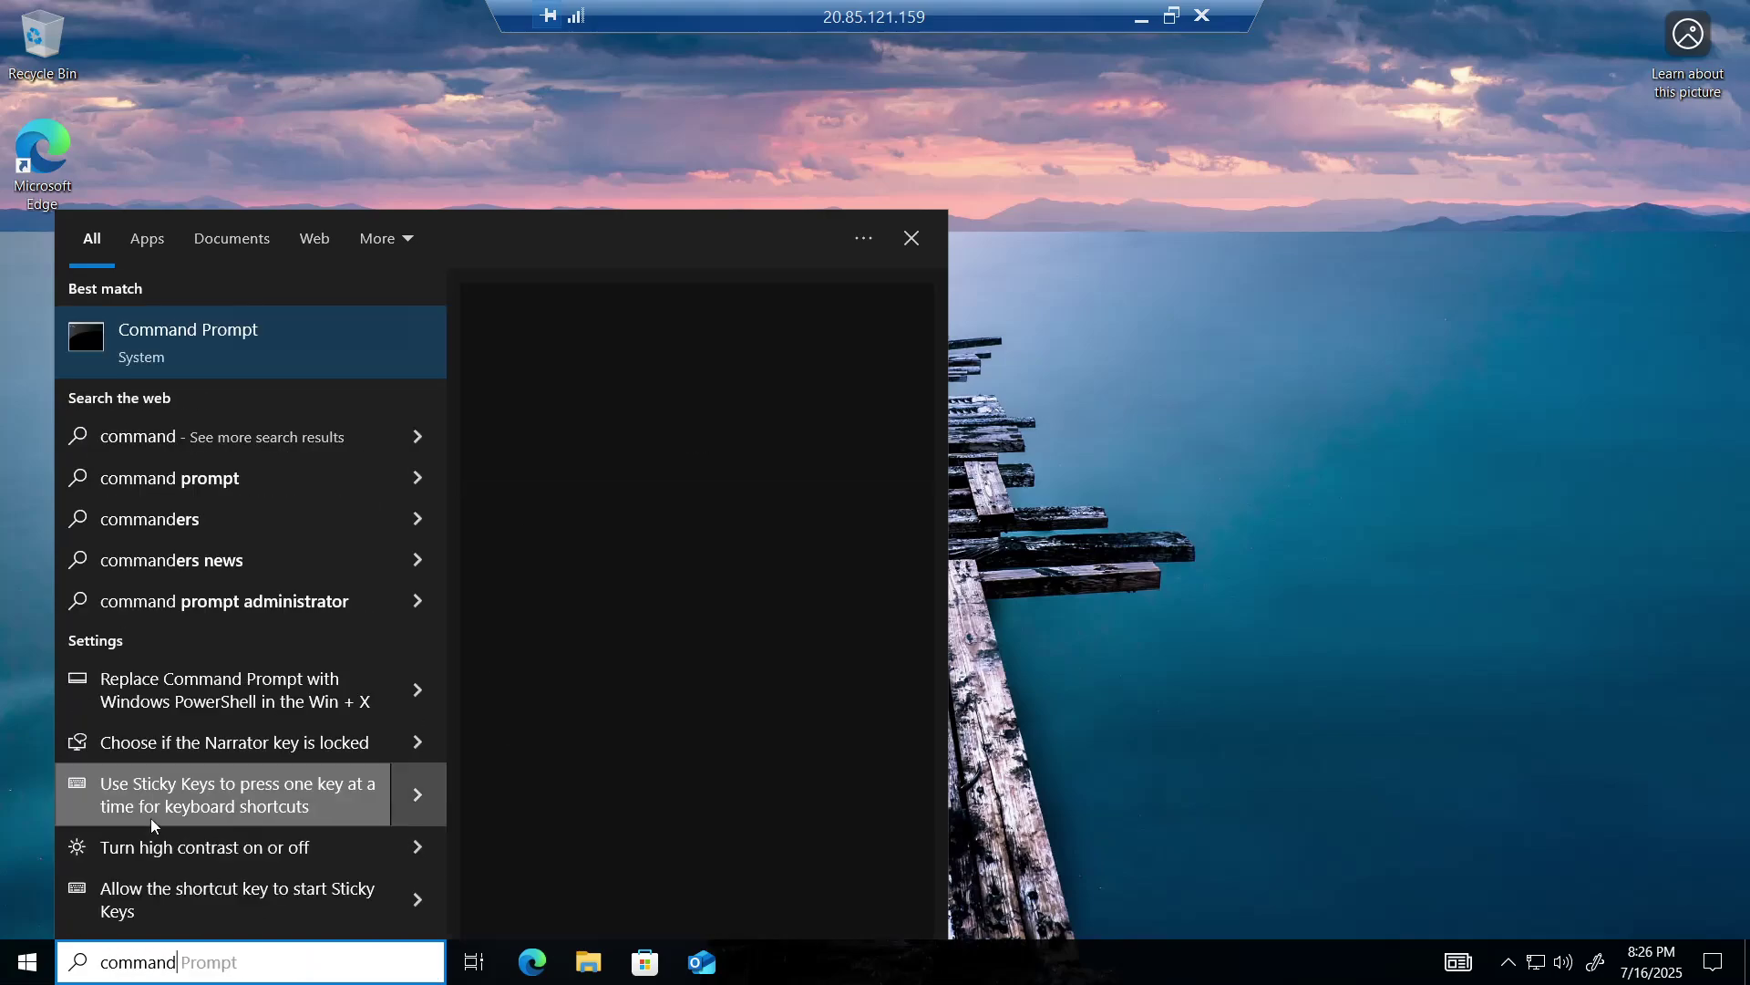
- Open Command Prompt, set its console font size to 28, and maximize the window
left_click(249, 352)
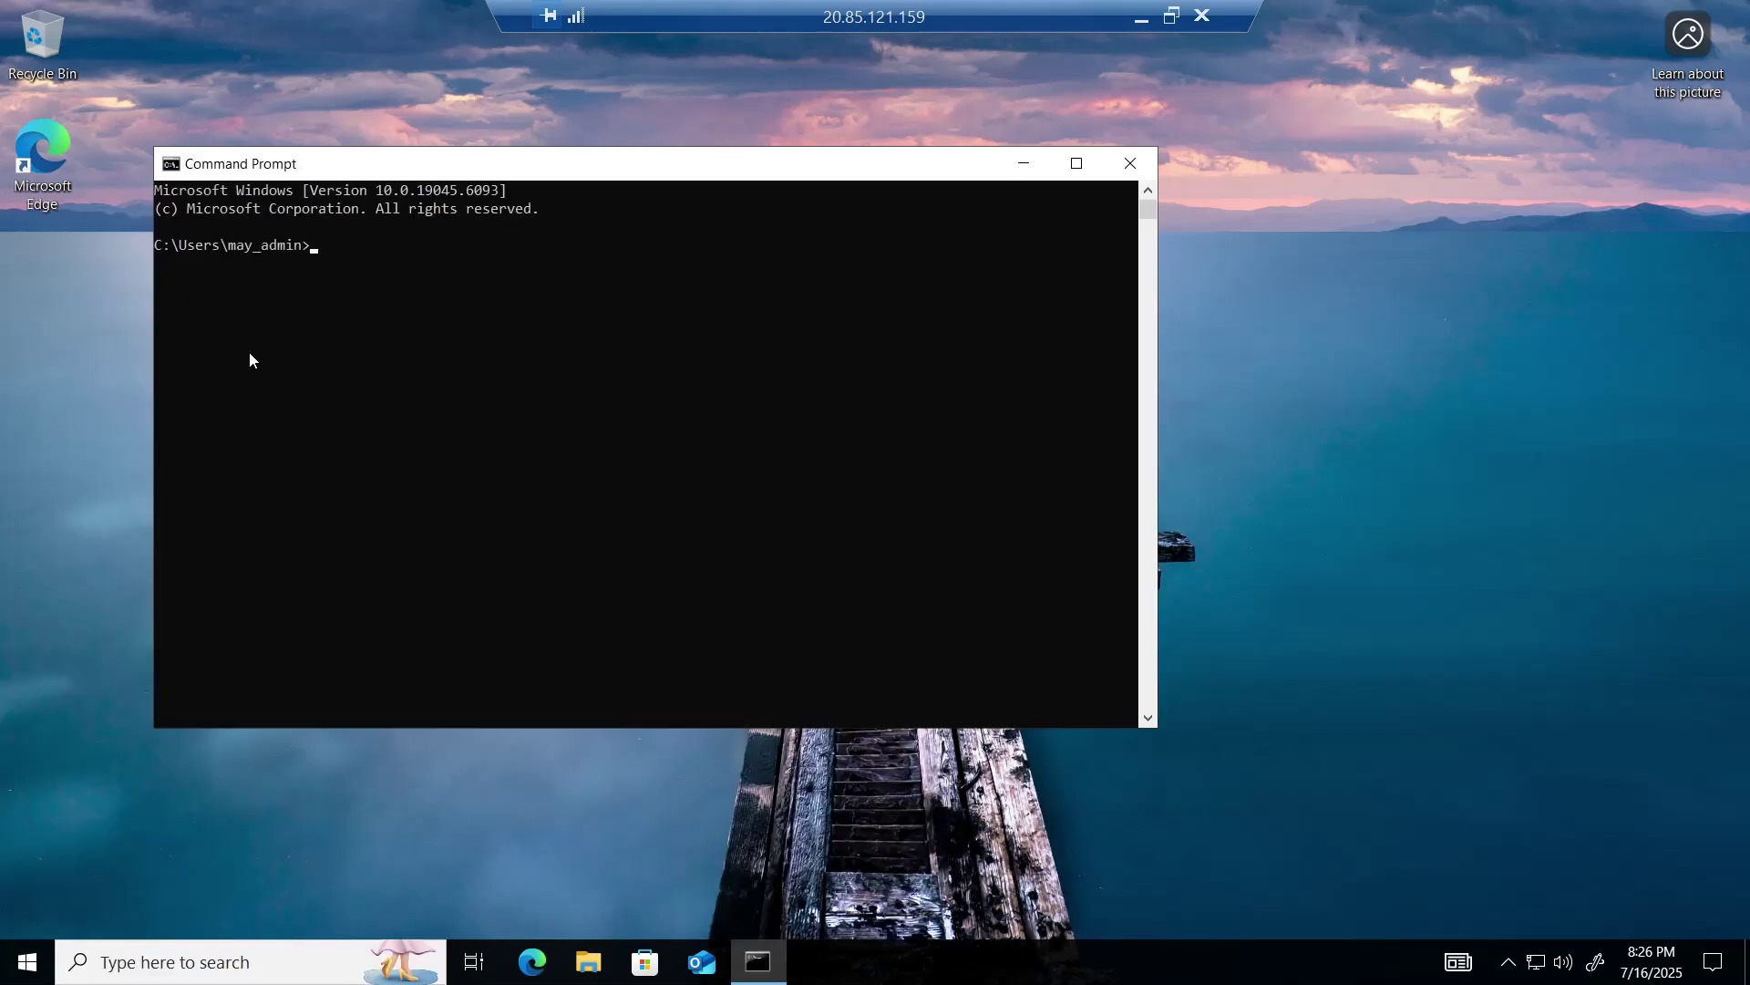
left_click(170, 164)
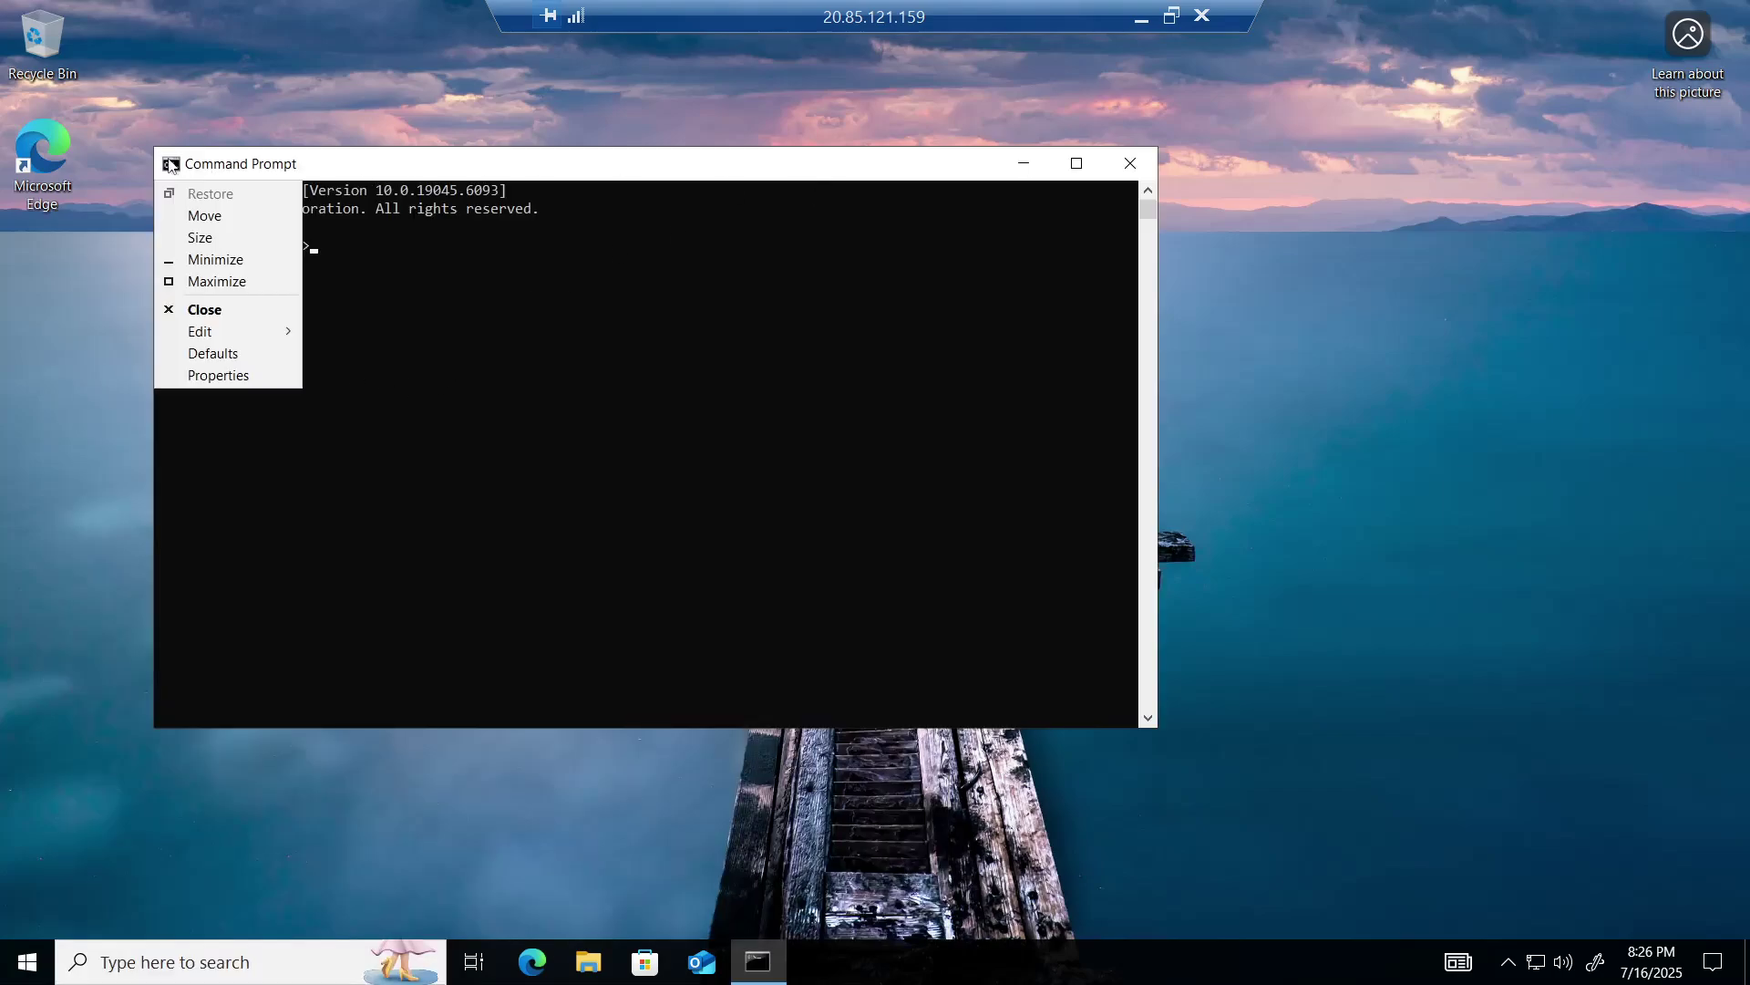
left_click(197, 376)
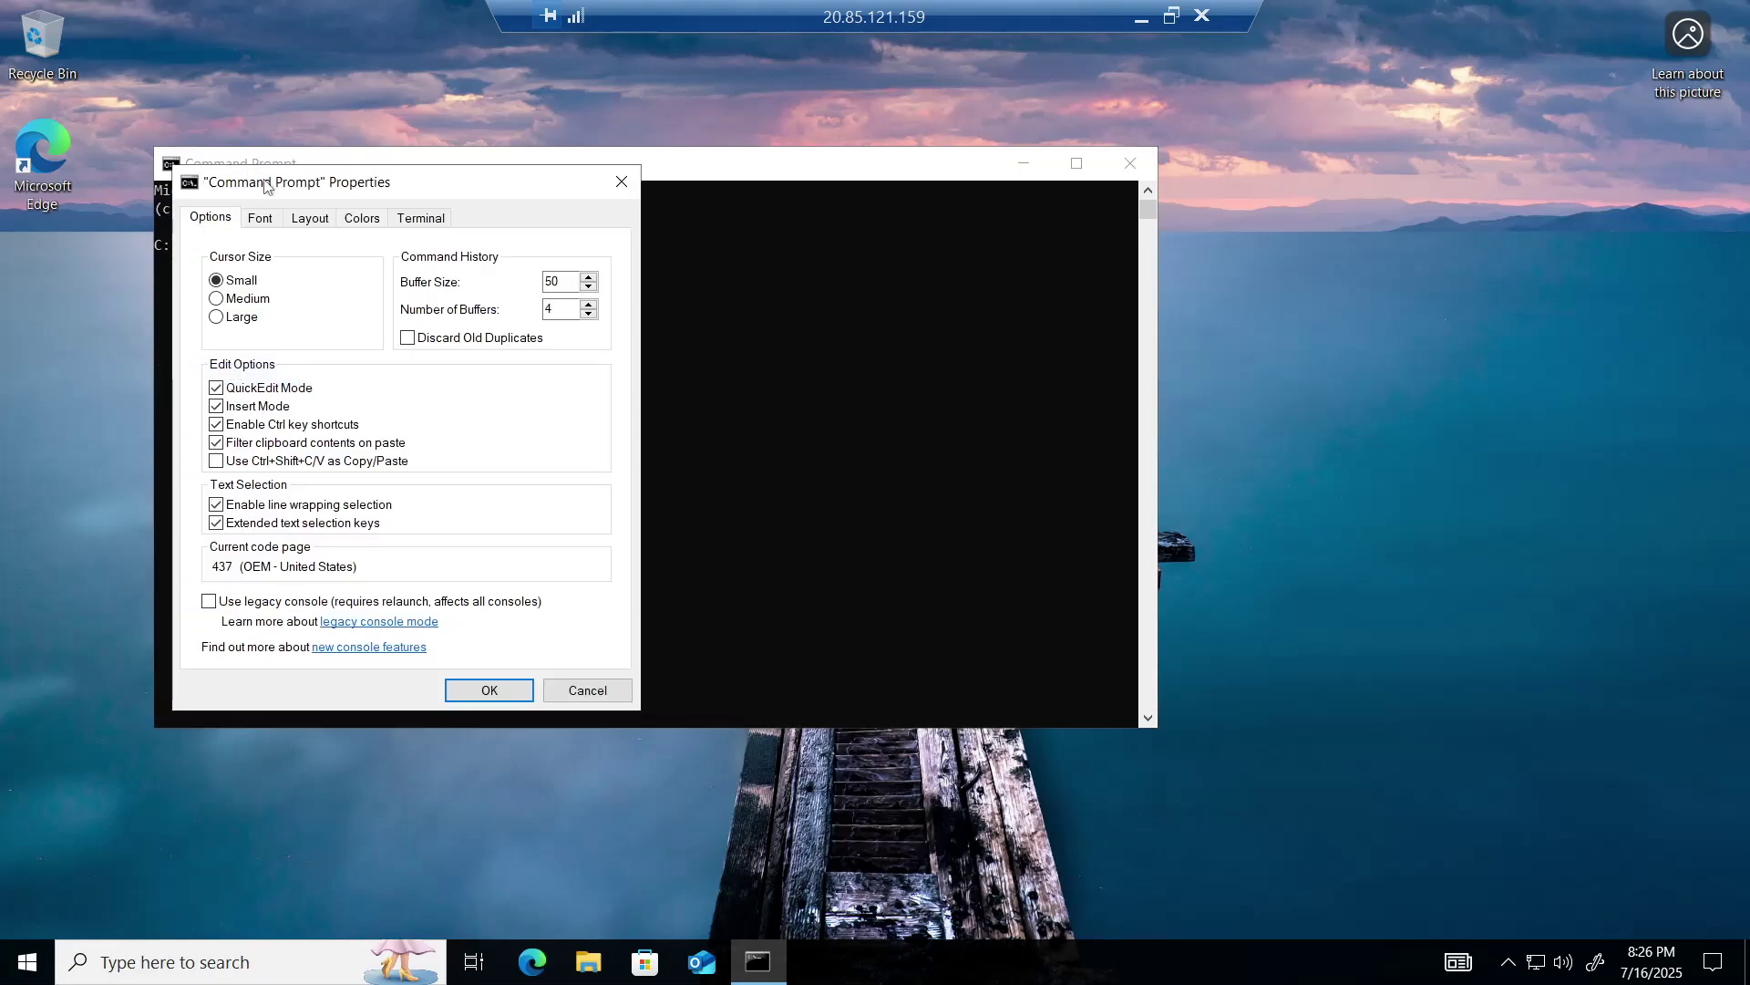
left_click(260, 218)
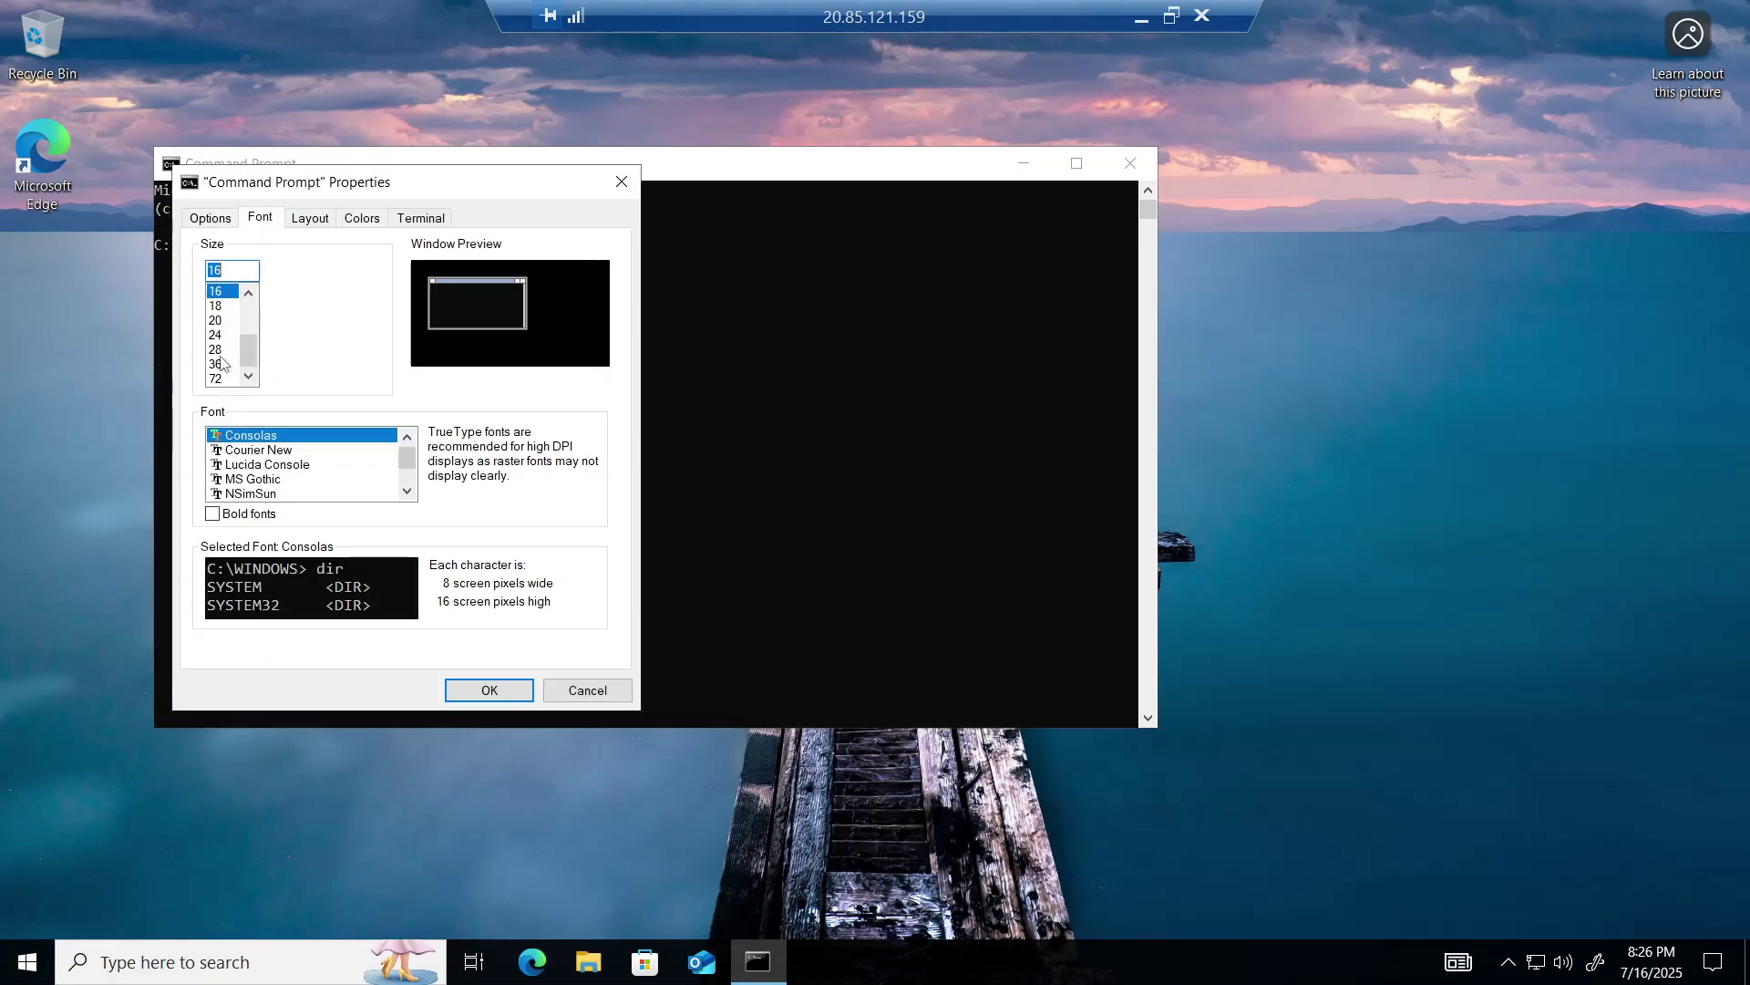
left_click(217, 350)
left_click(491, 691)
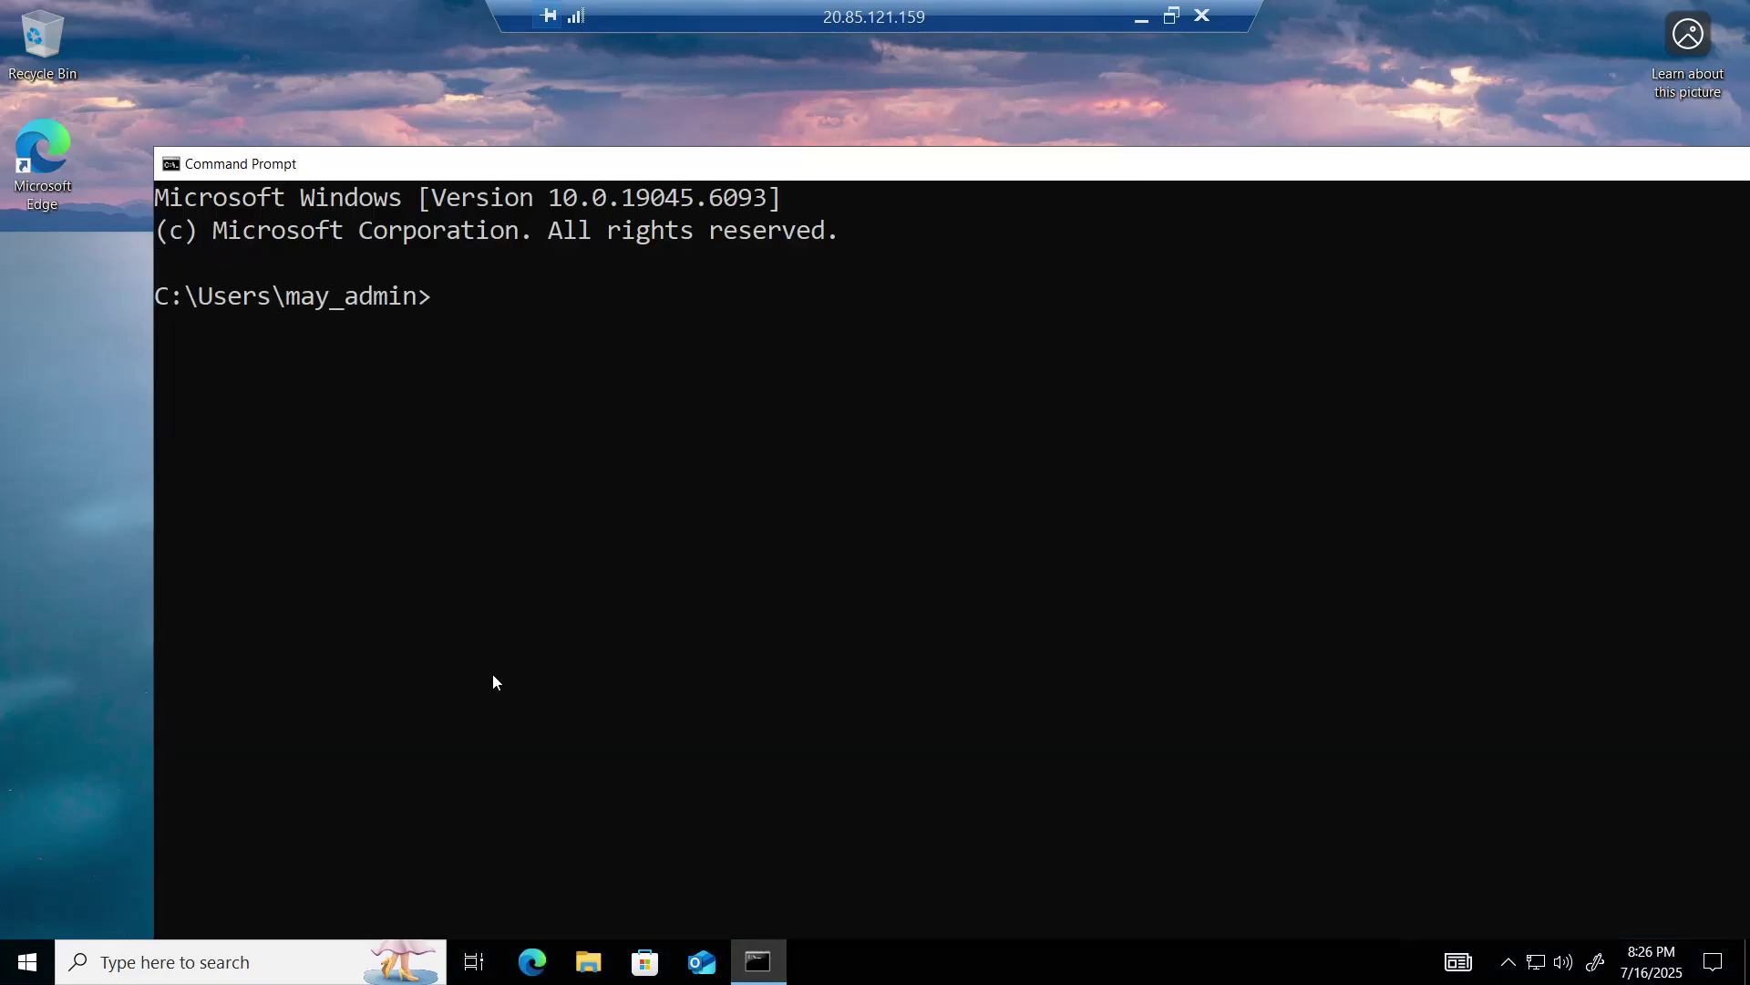
double_click(559, 166)
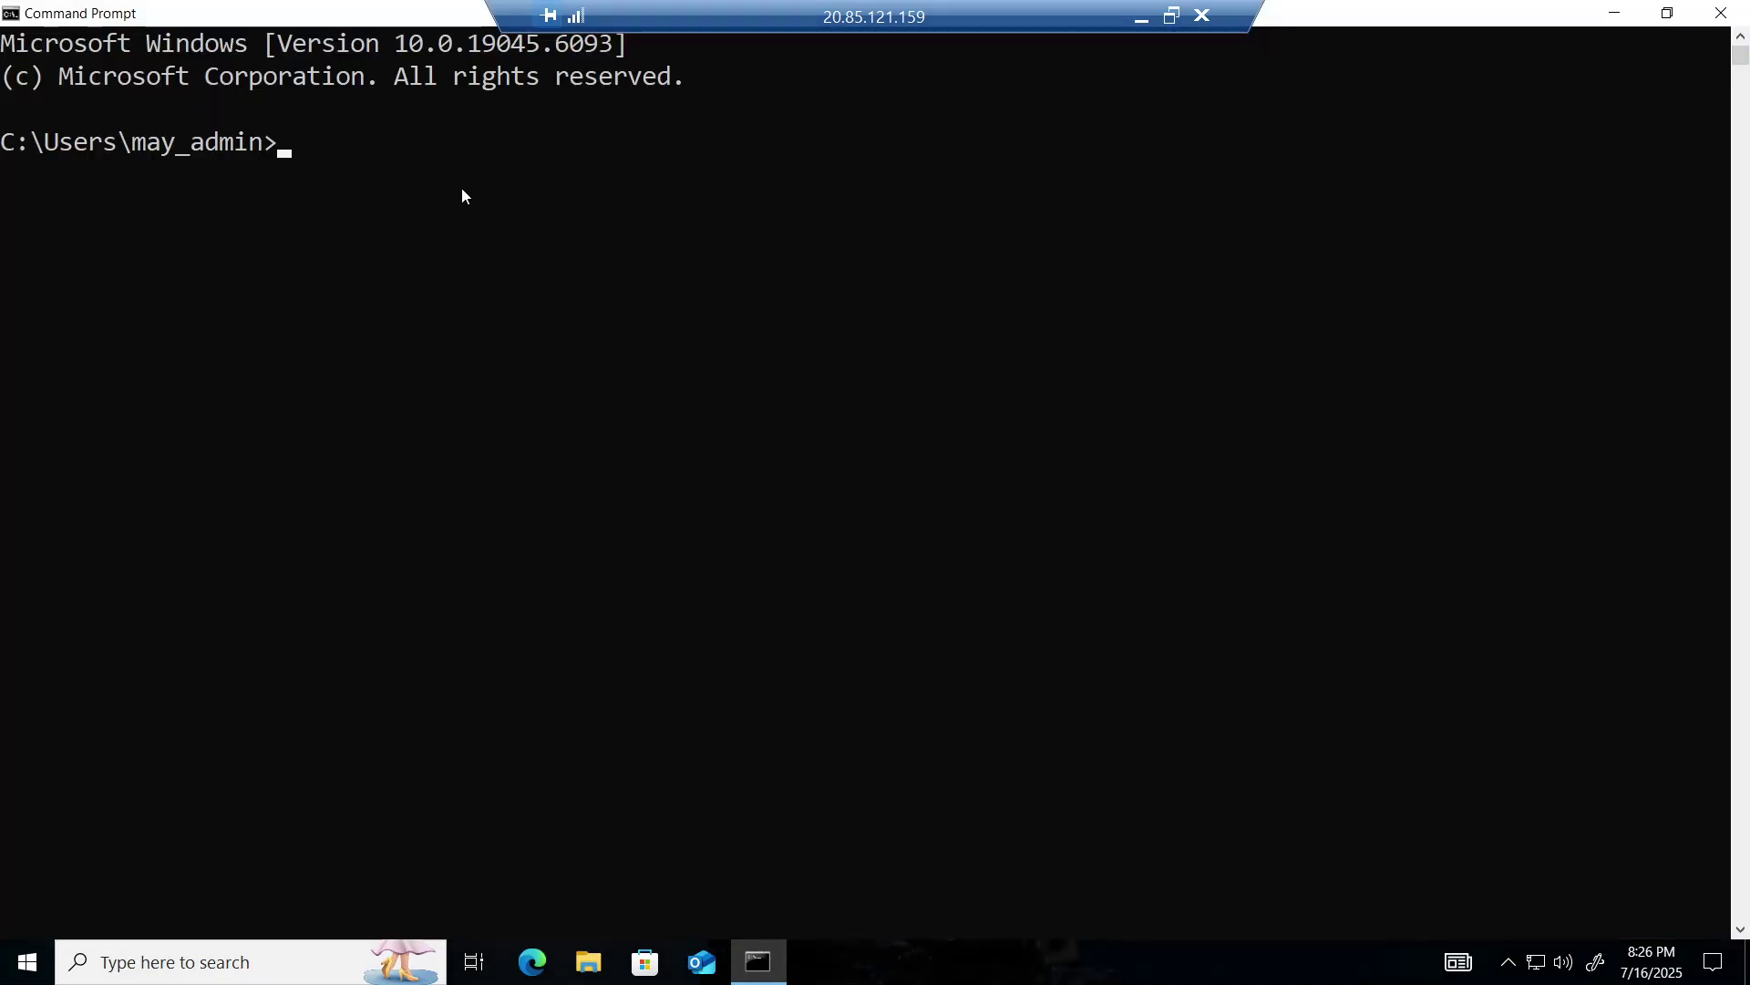
left_click(284, 161)
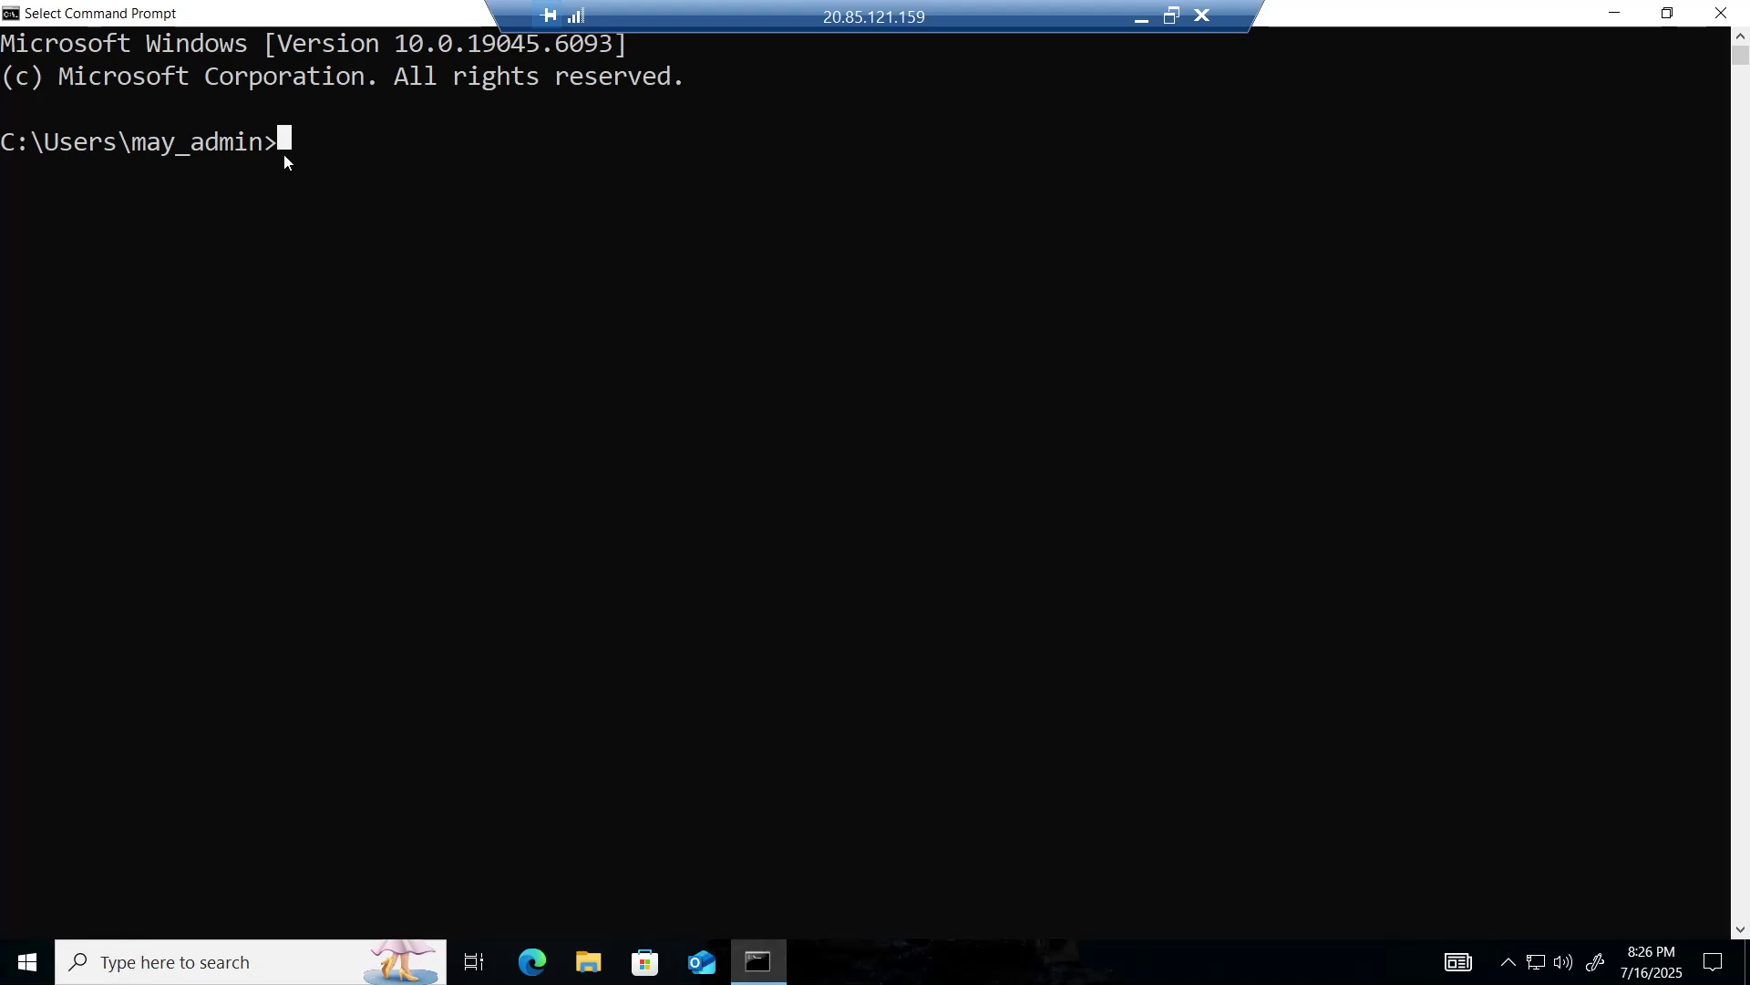
- Run gpupdate /force until computer and user policy both update, then close the console
type("gpupdate")
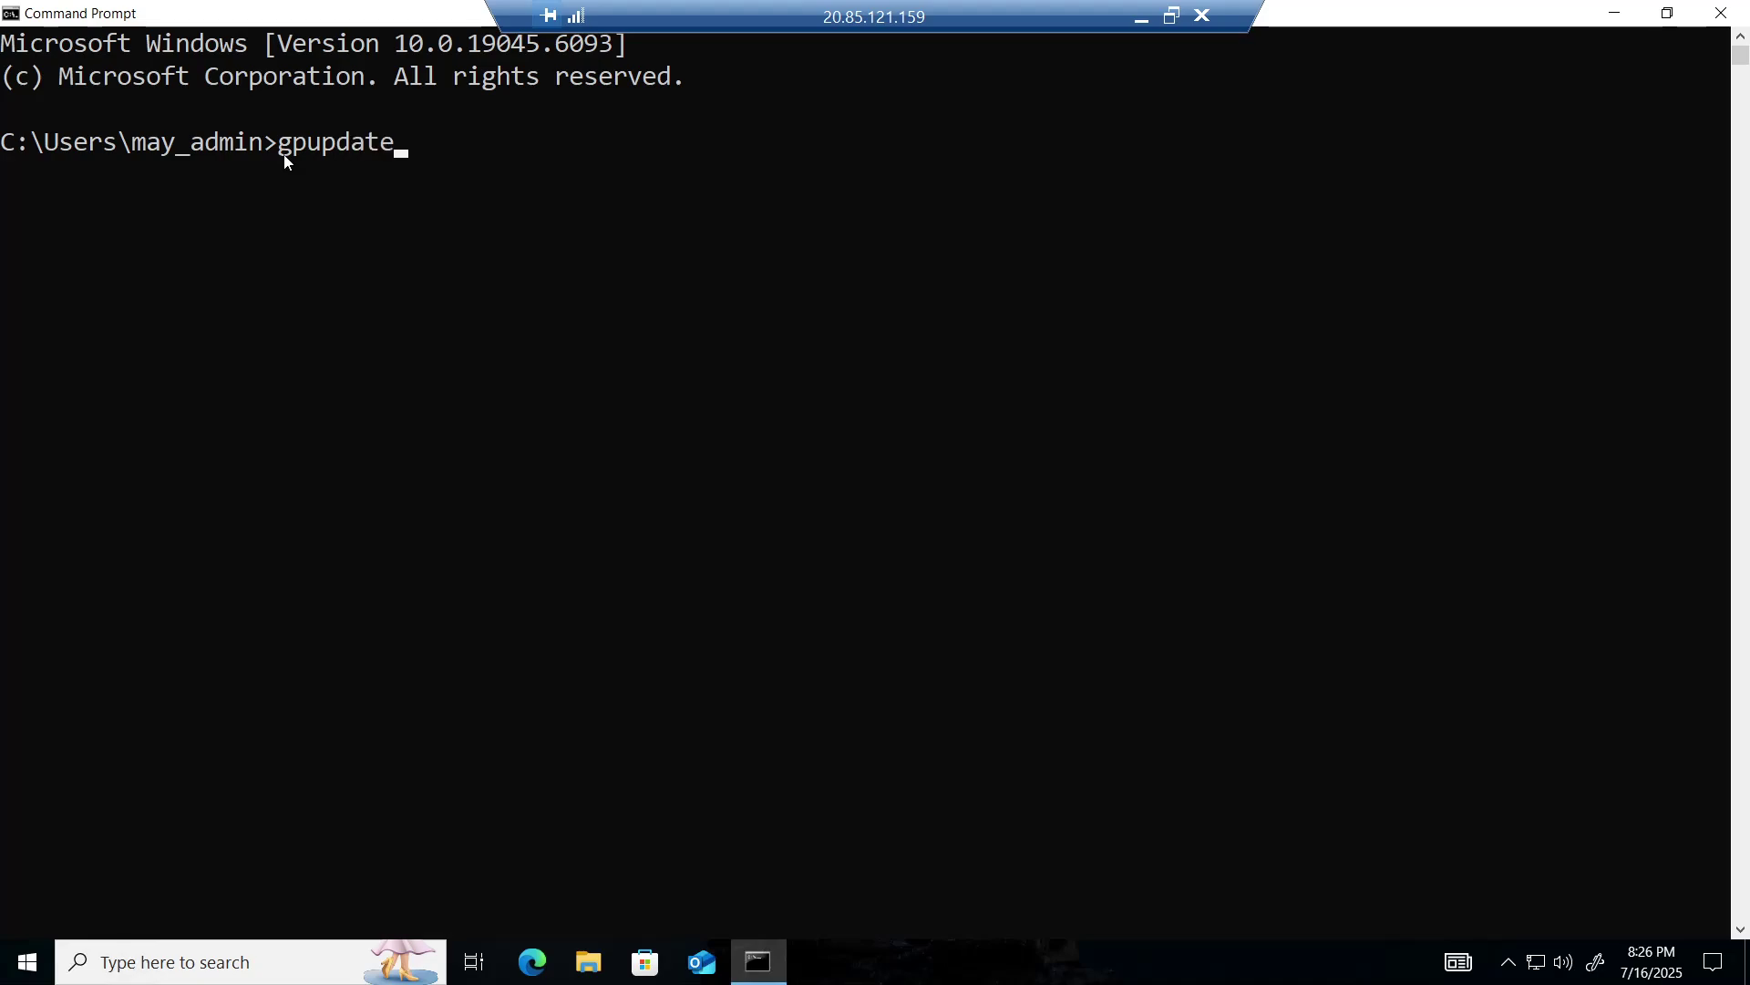
type(" /force")
key("Return")
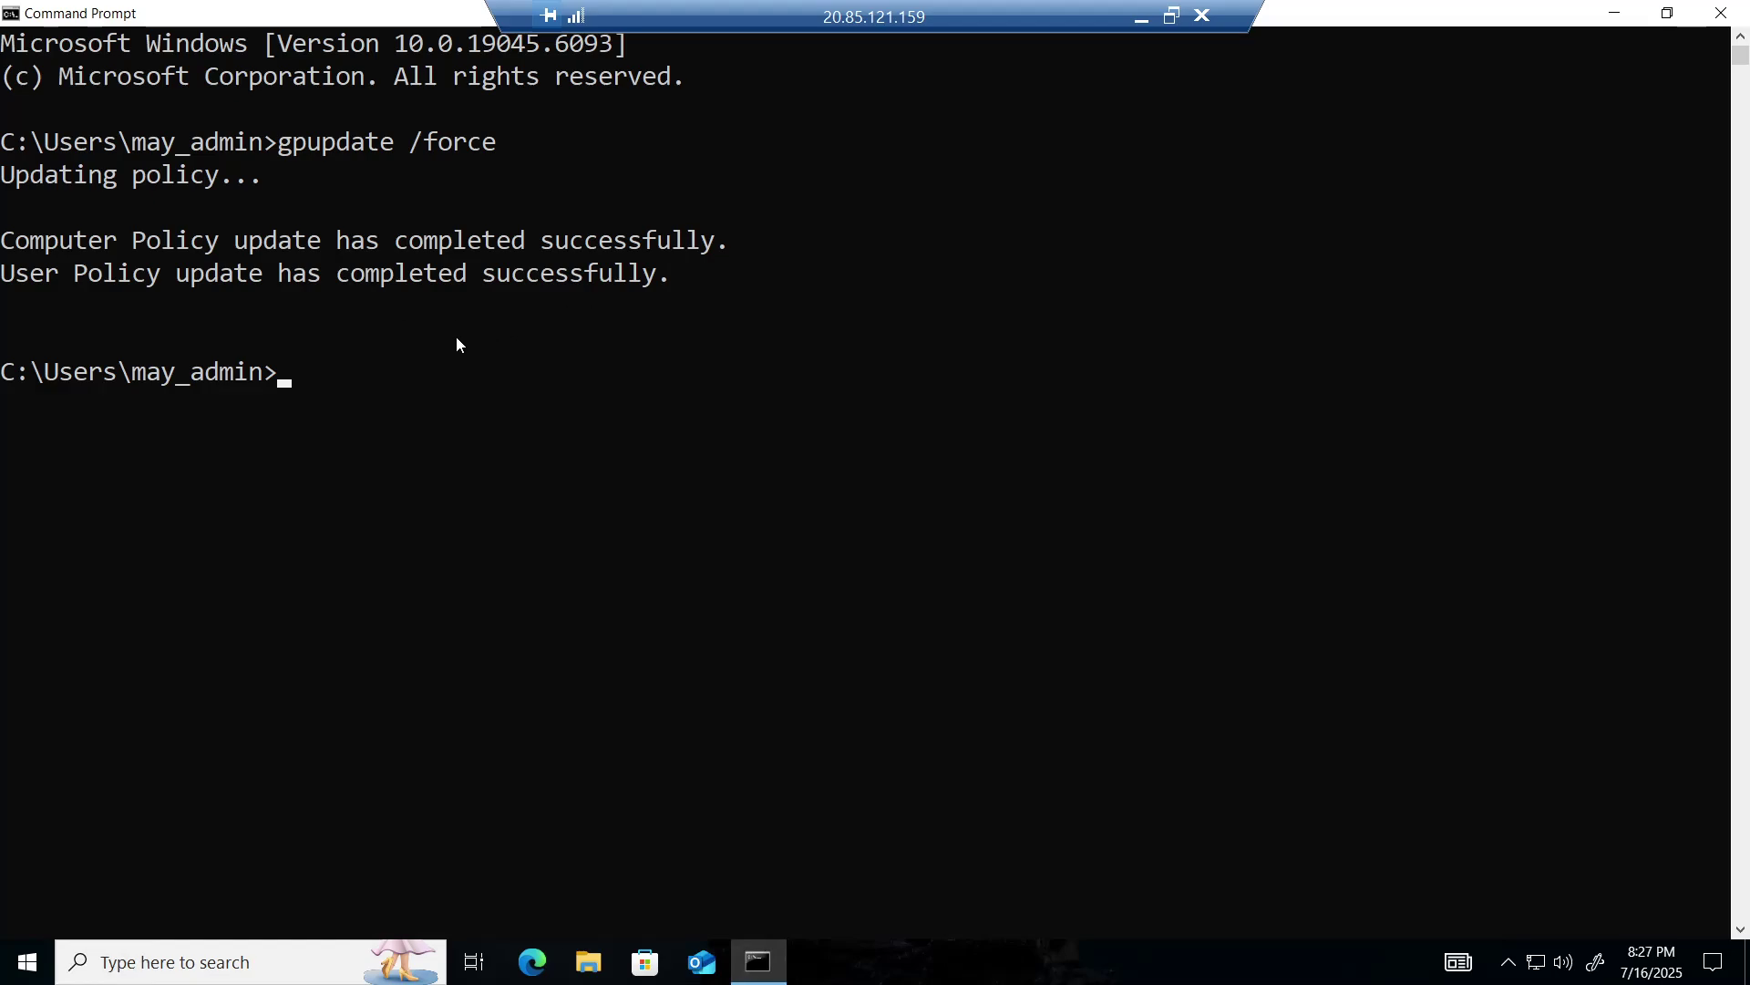
left_click(1723, 16)
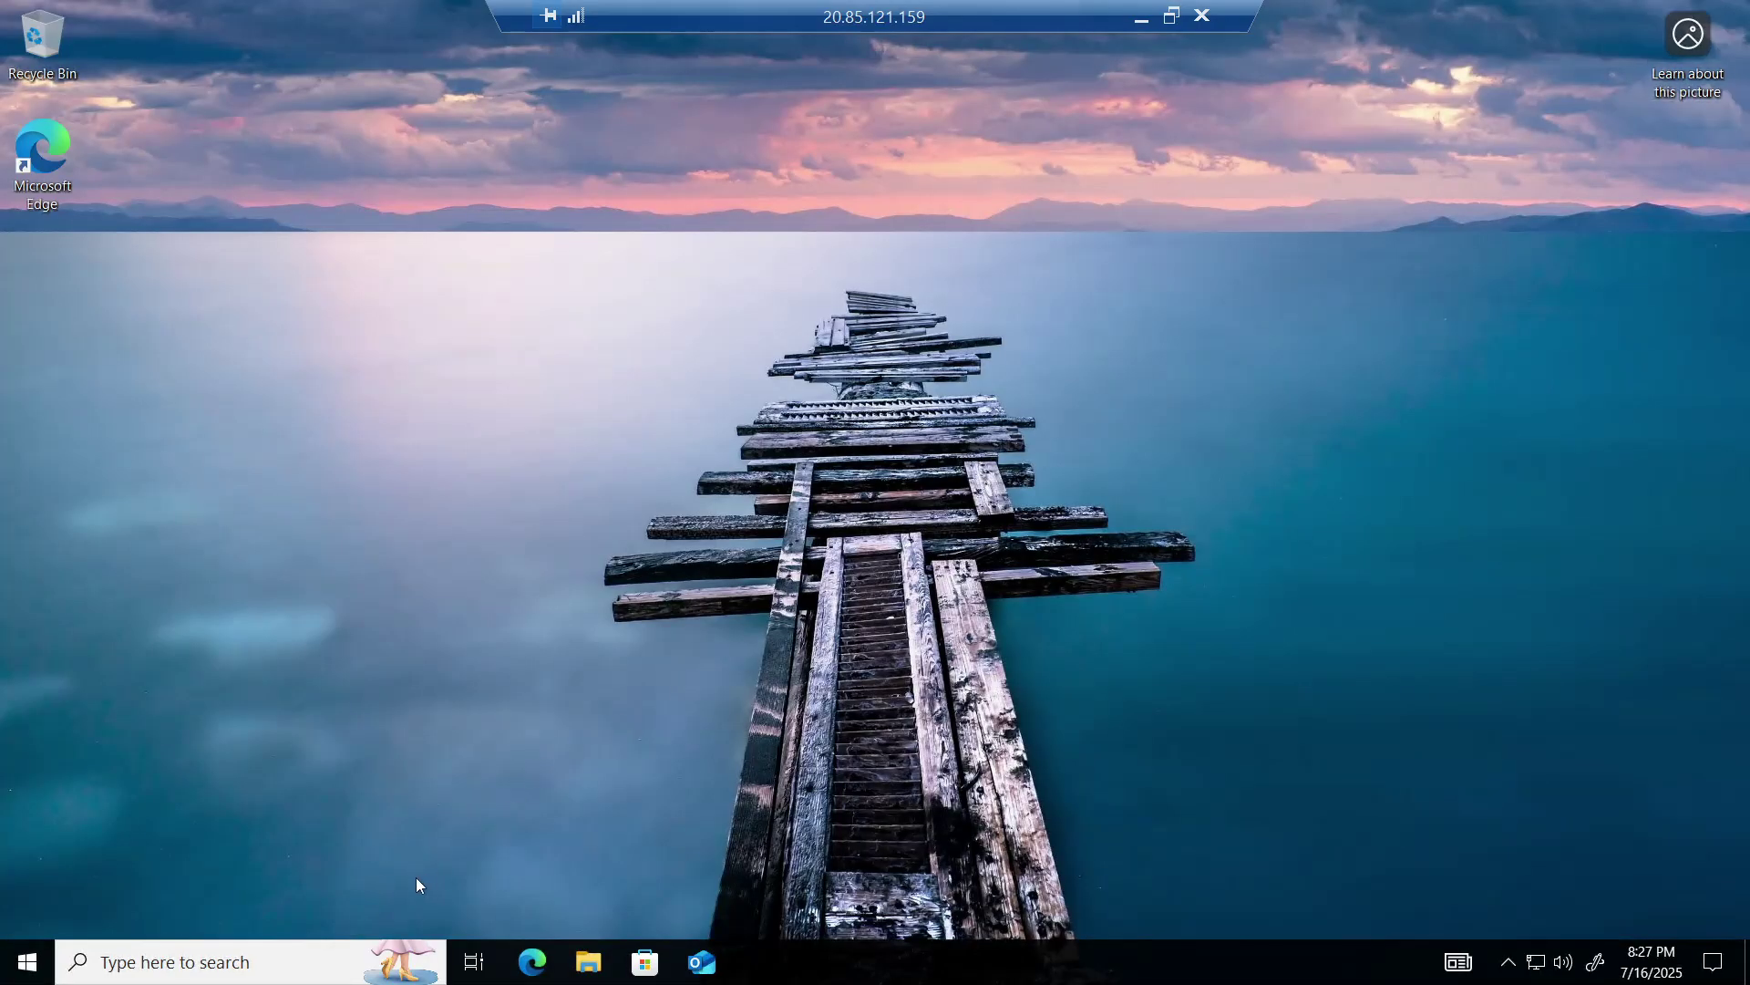
- Open Command Prompt as administrator on Client-1 and maximize it
left_click(184, 974)
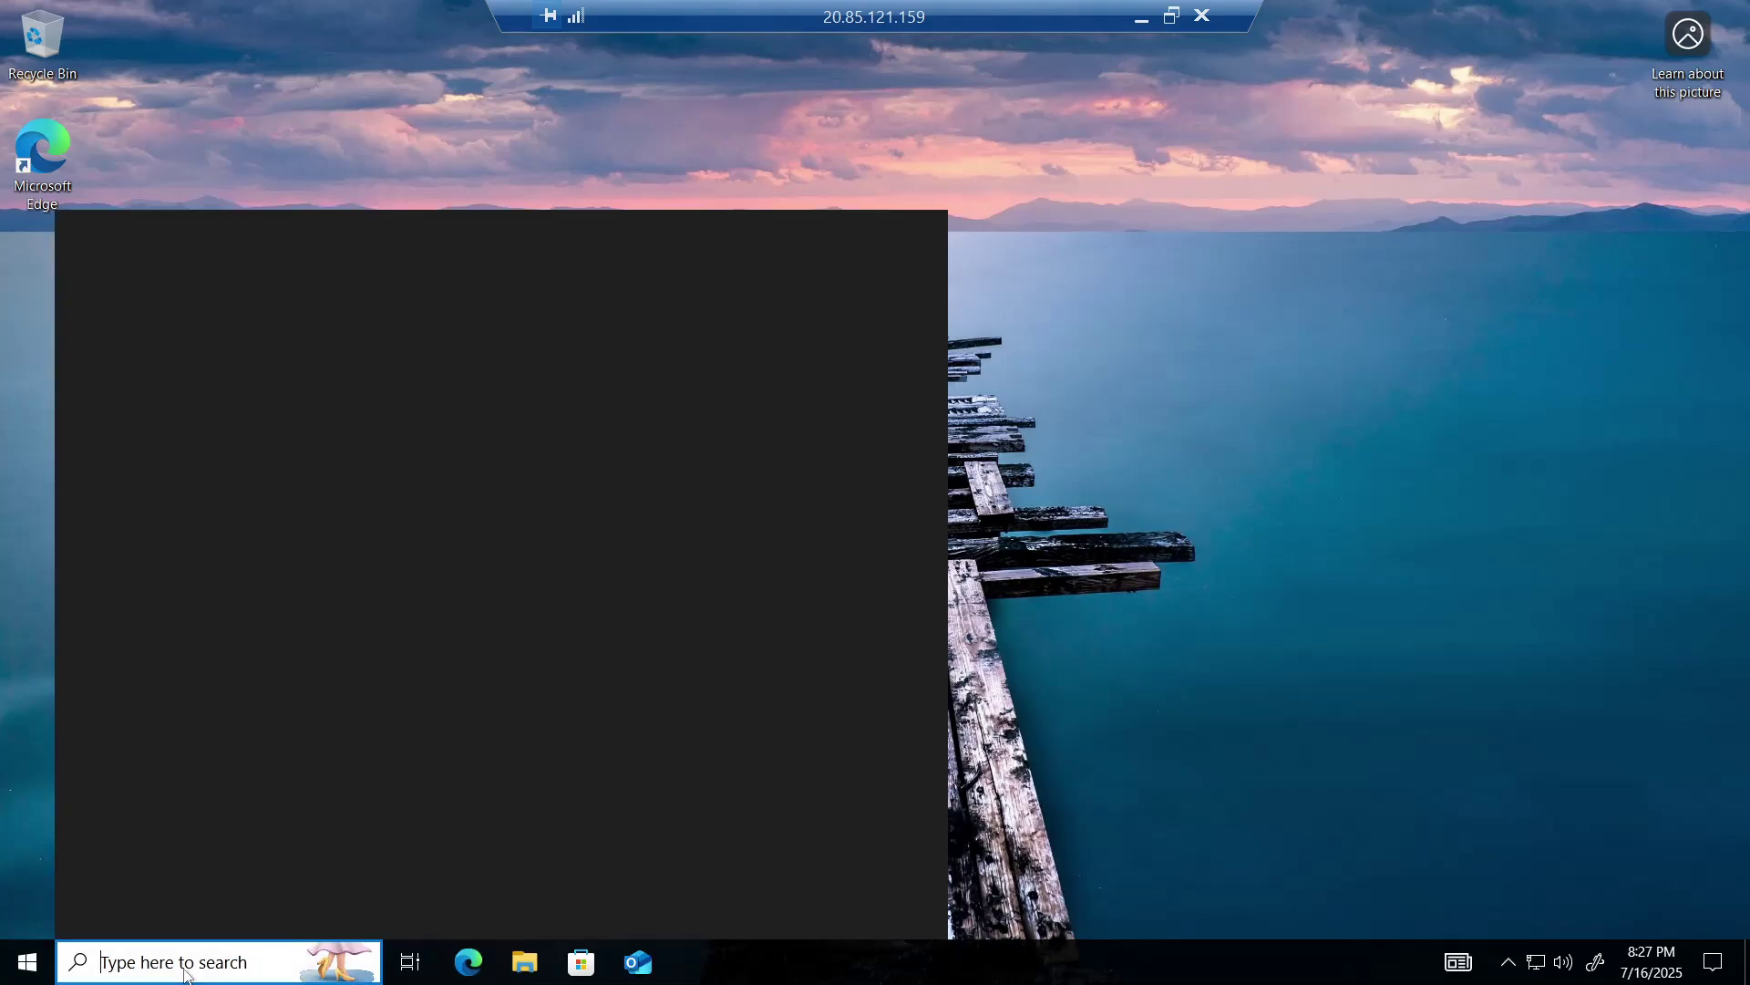
type("comm")
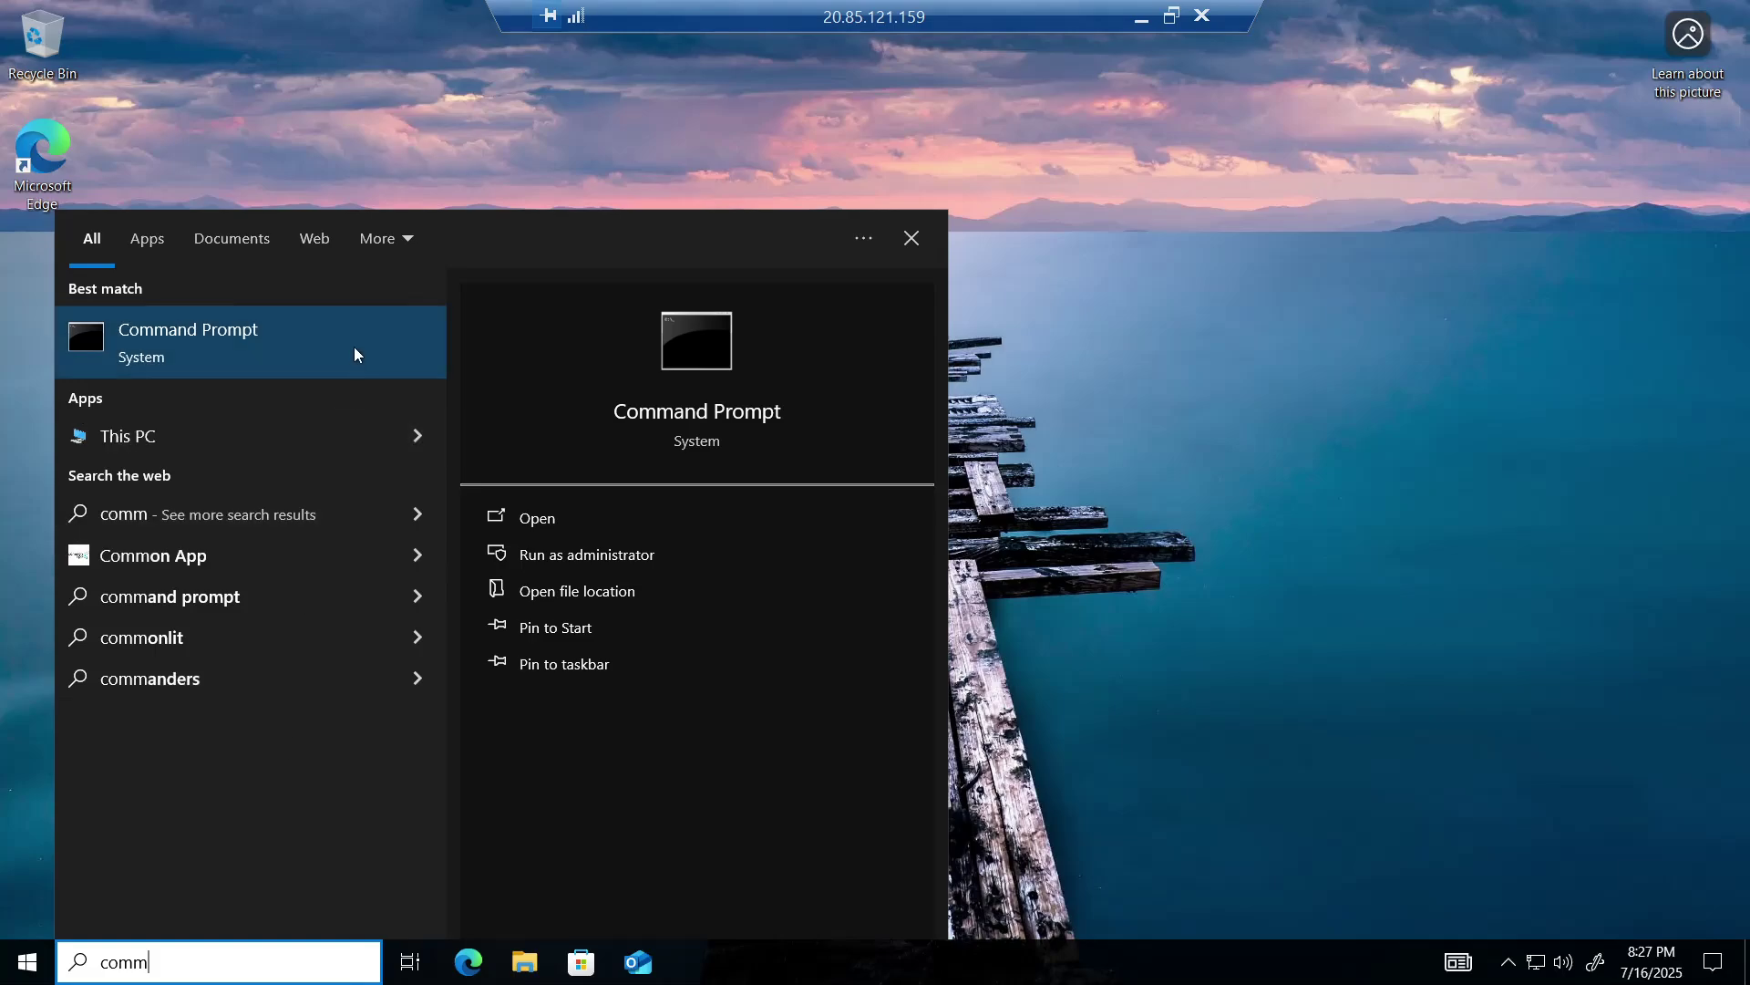
left_click(650, 555)
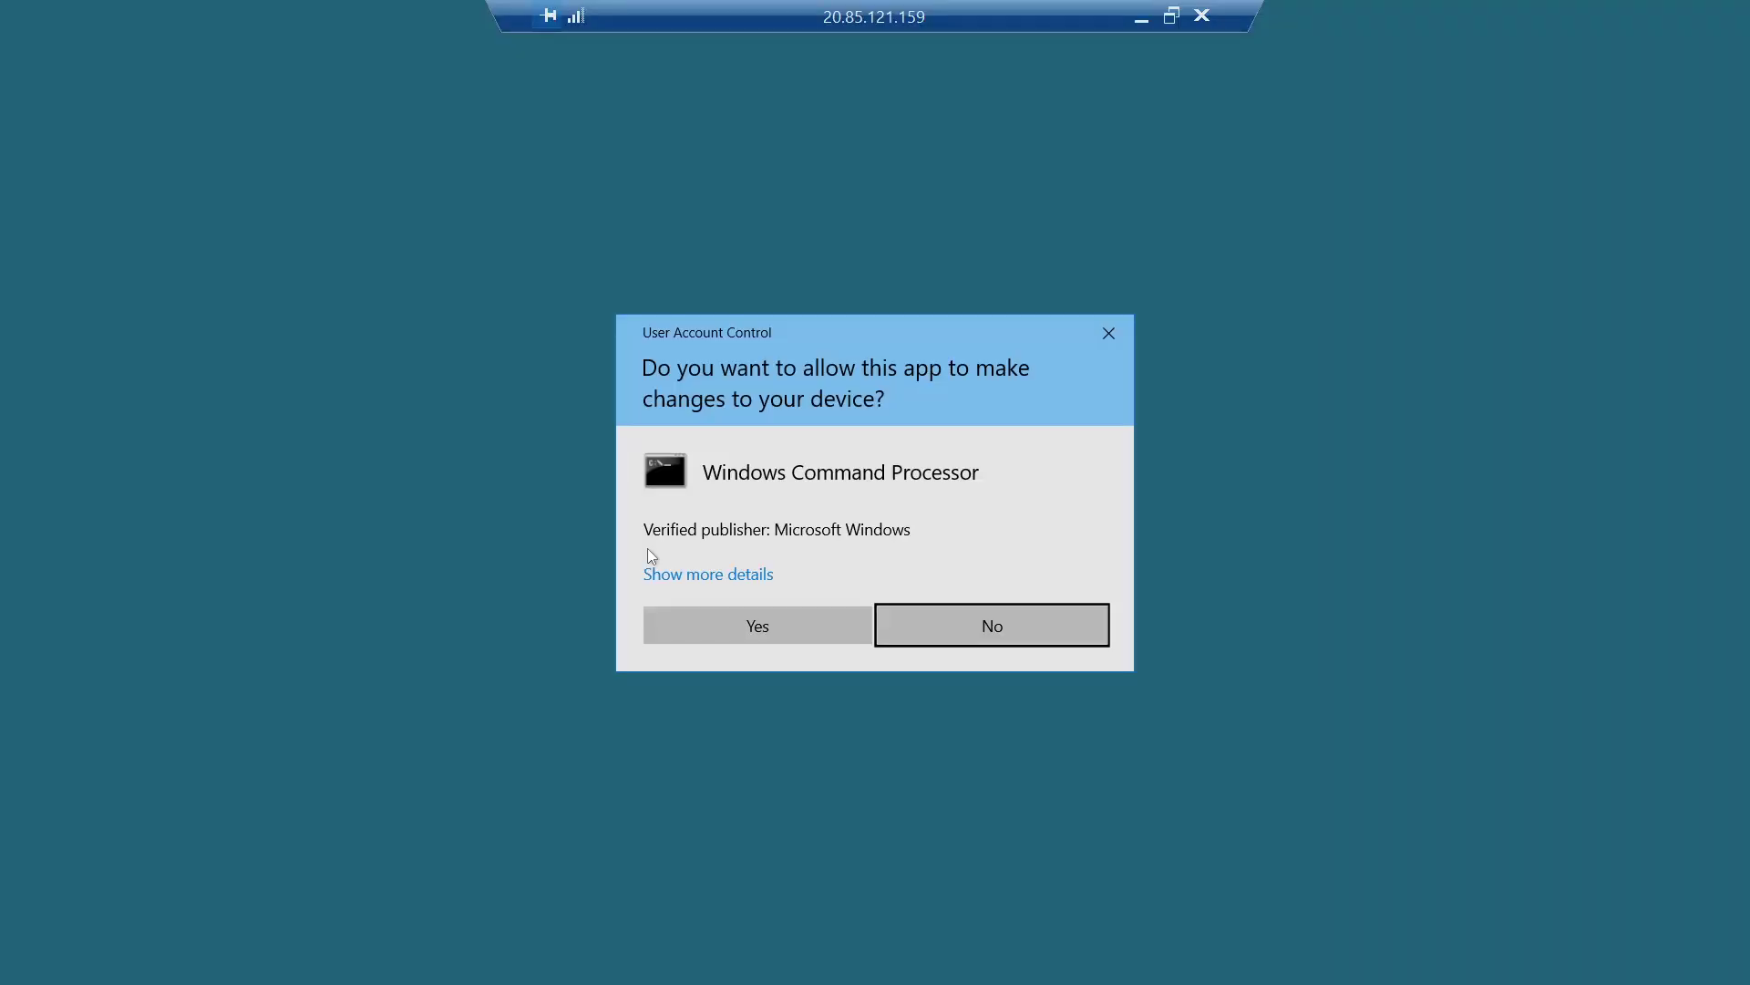
left_click(743, 625)
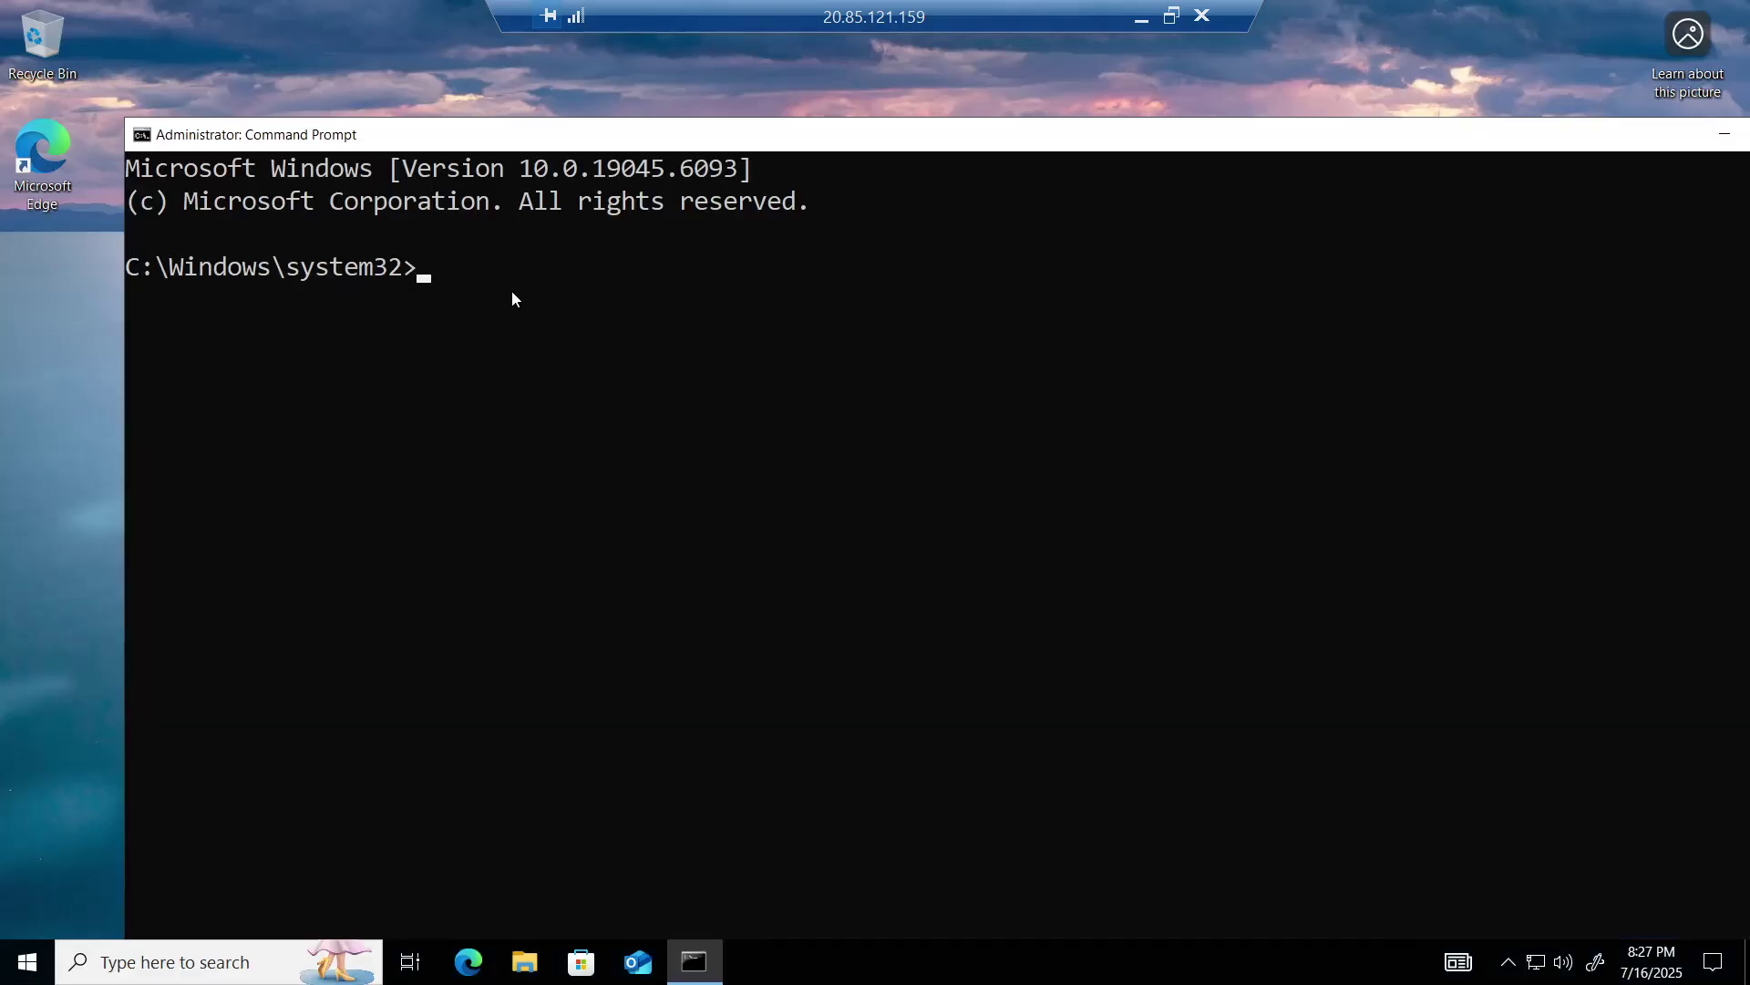
double_click(381, 139)
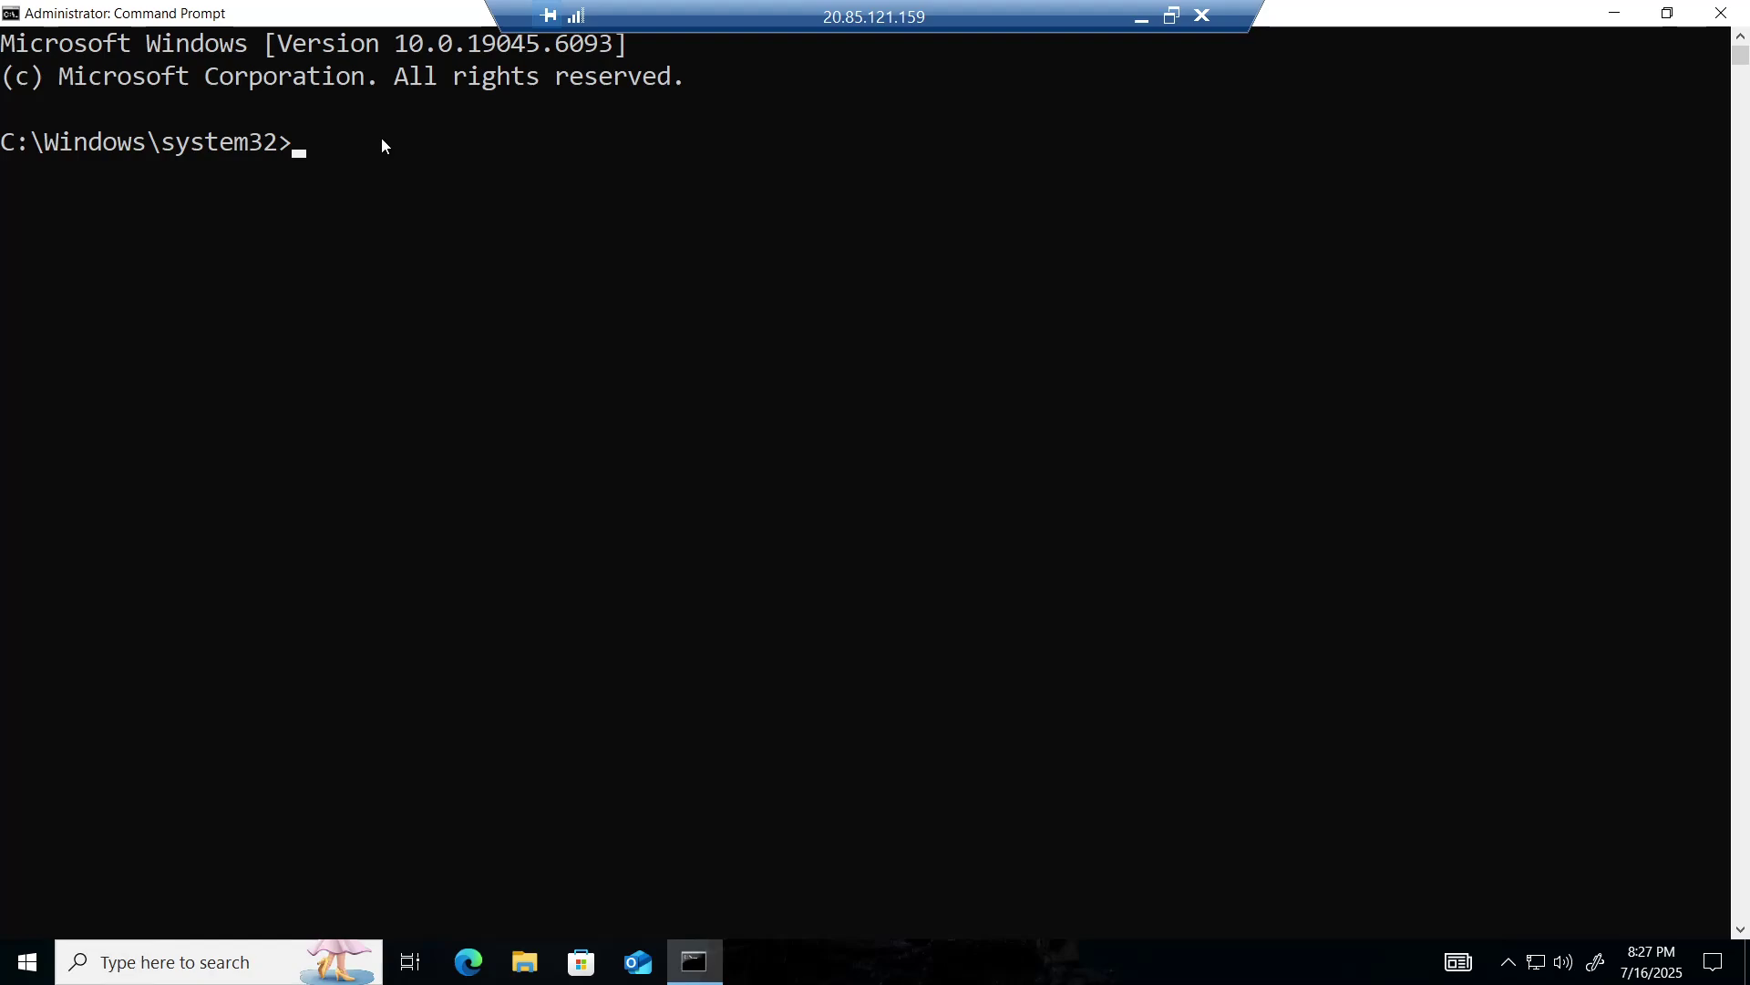
left_click(301, 149)
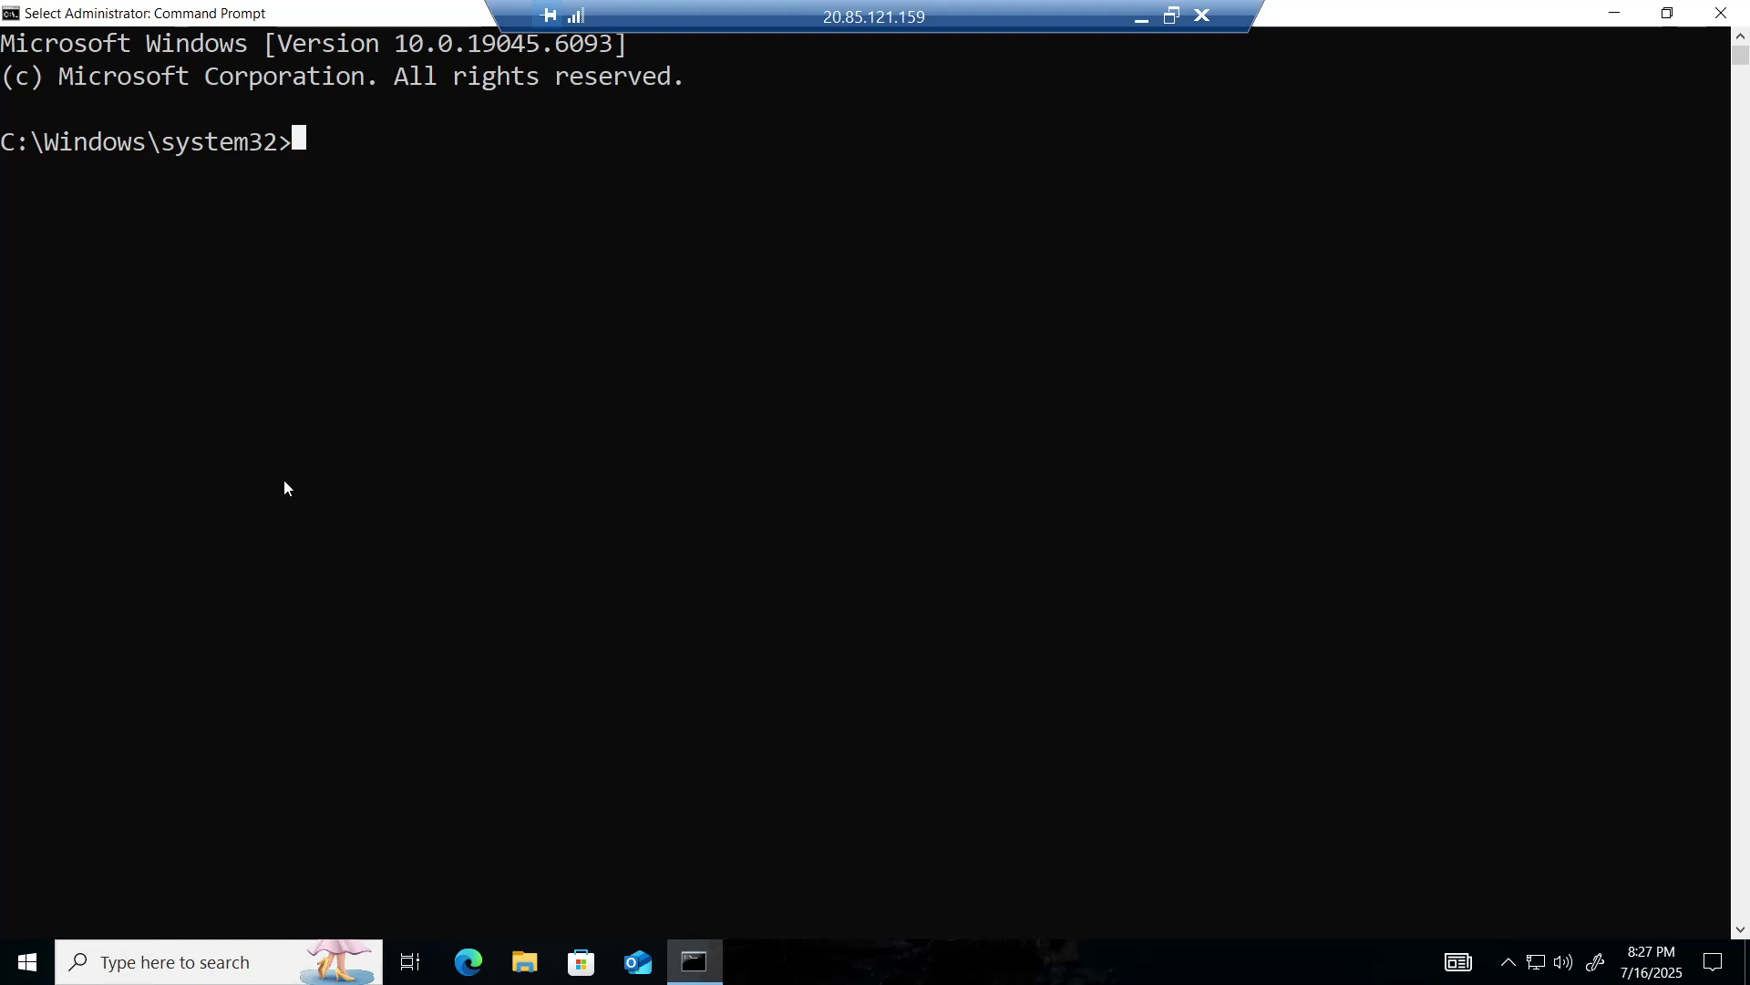
- Run gpresult /r, verify Default Domain Policy under COMPUTER SETTINGS, and close the window
type("gp")
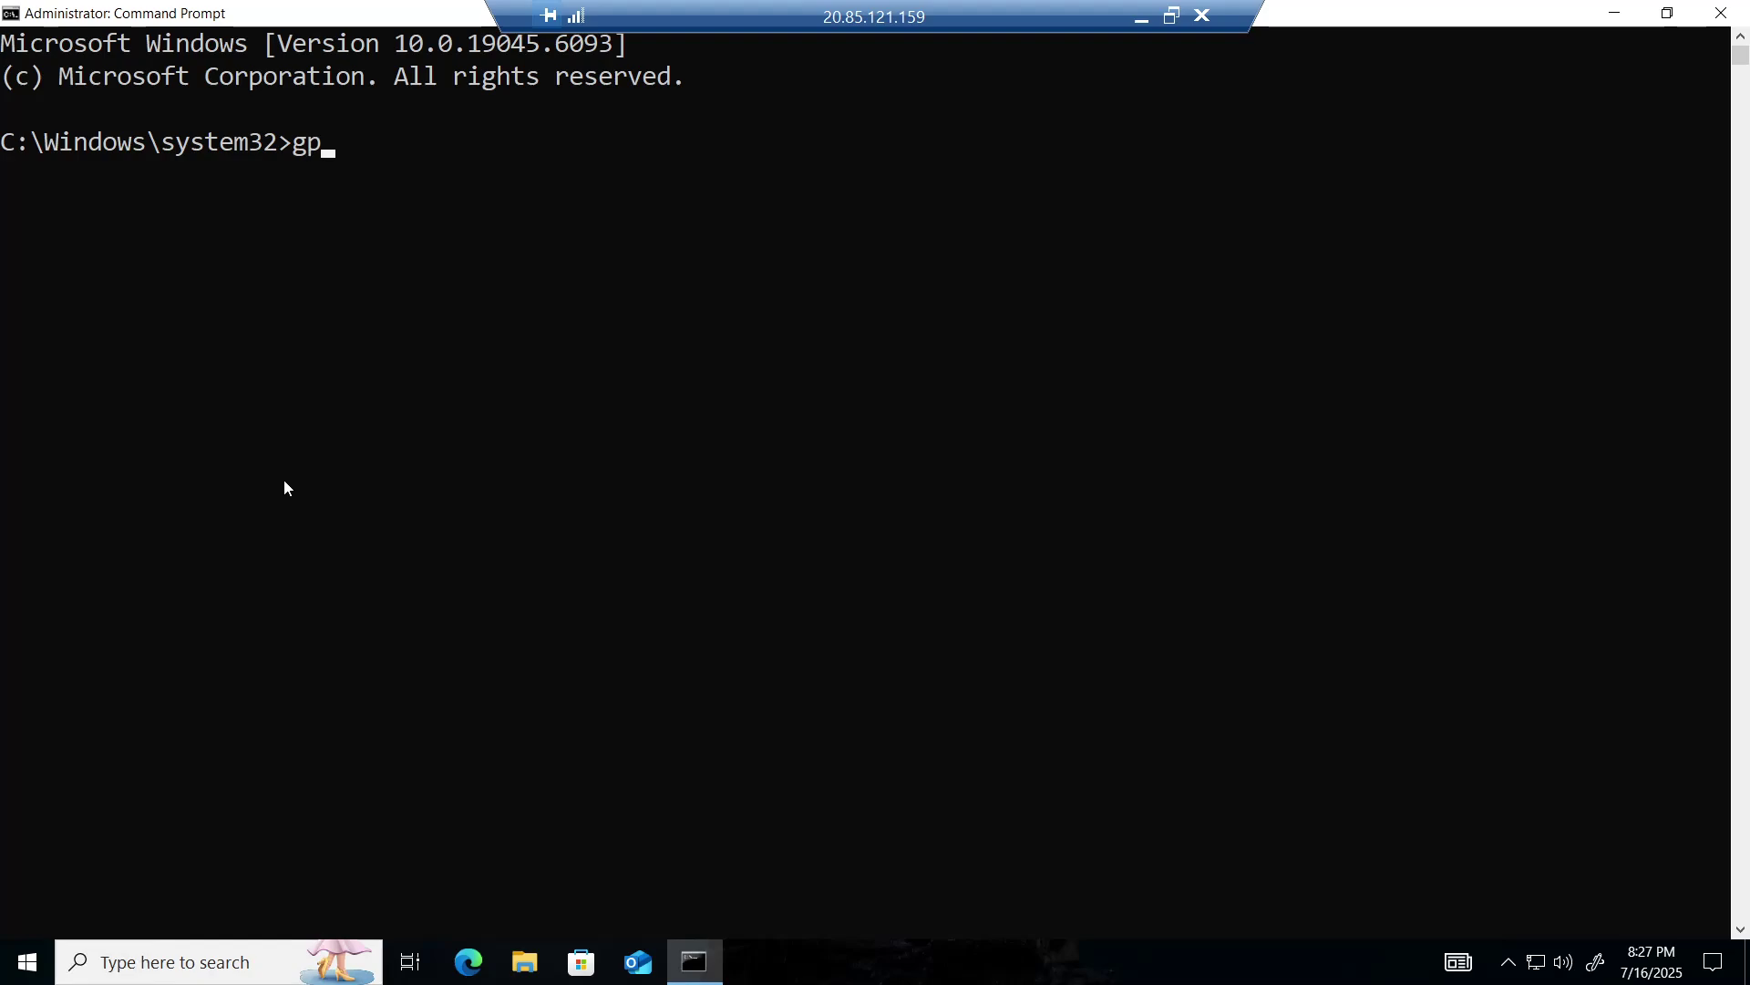
type("result /r")
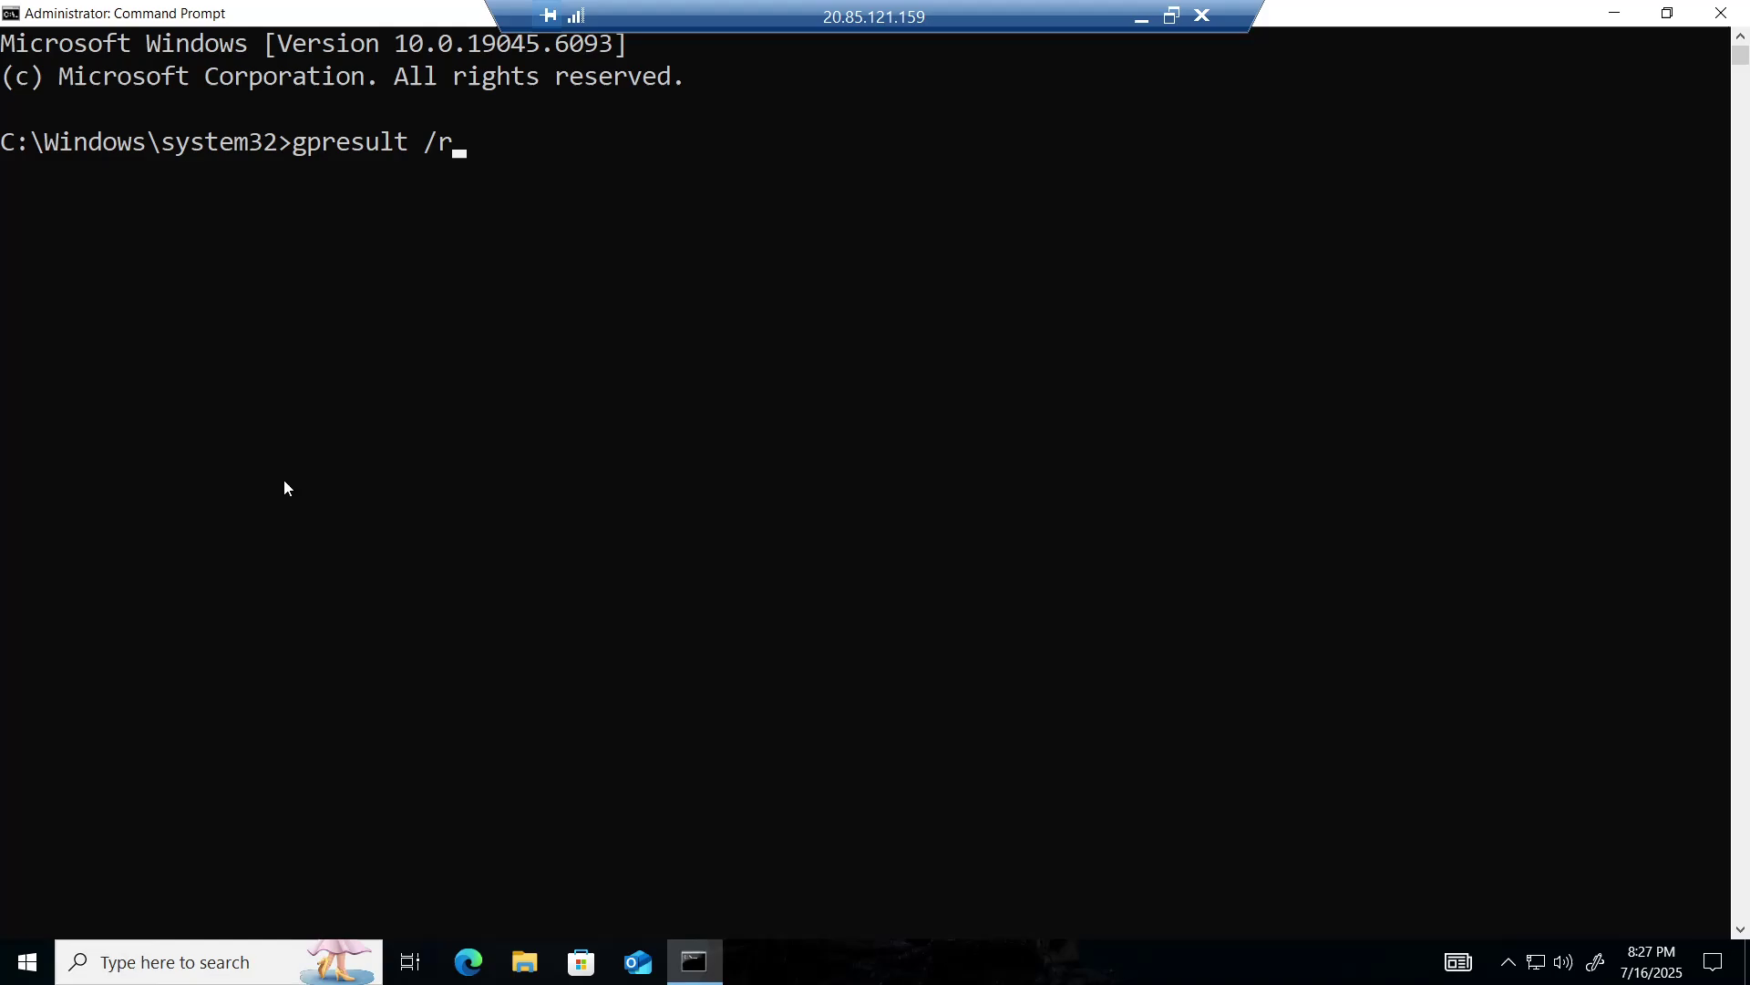
key("Return")
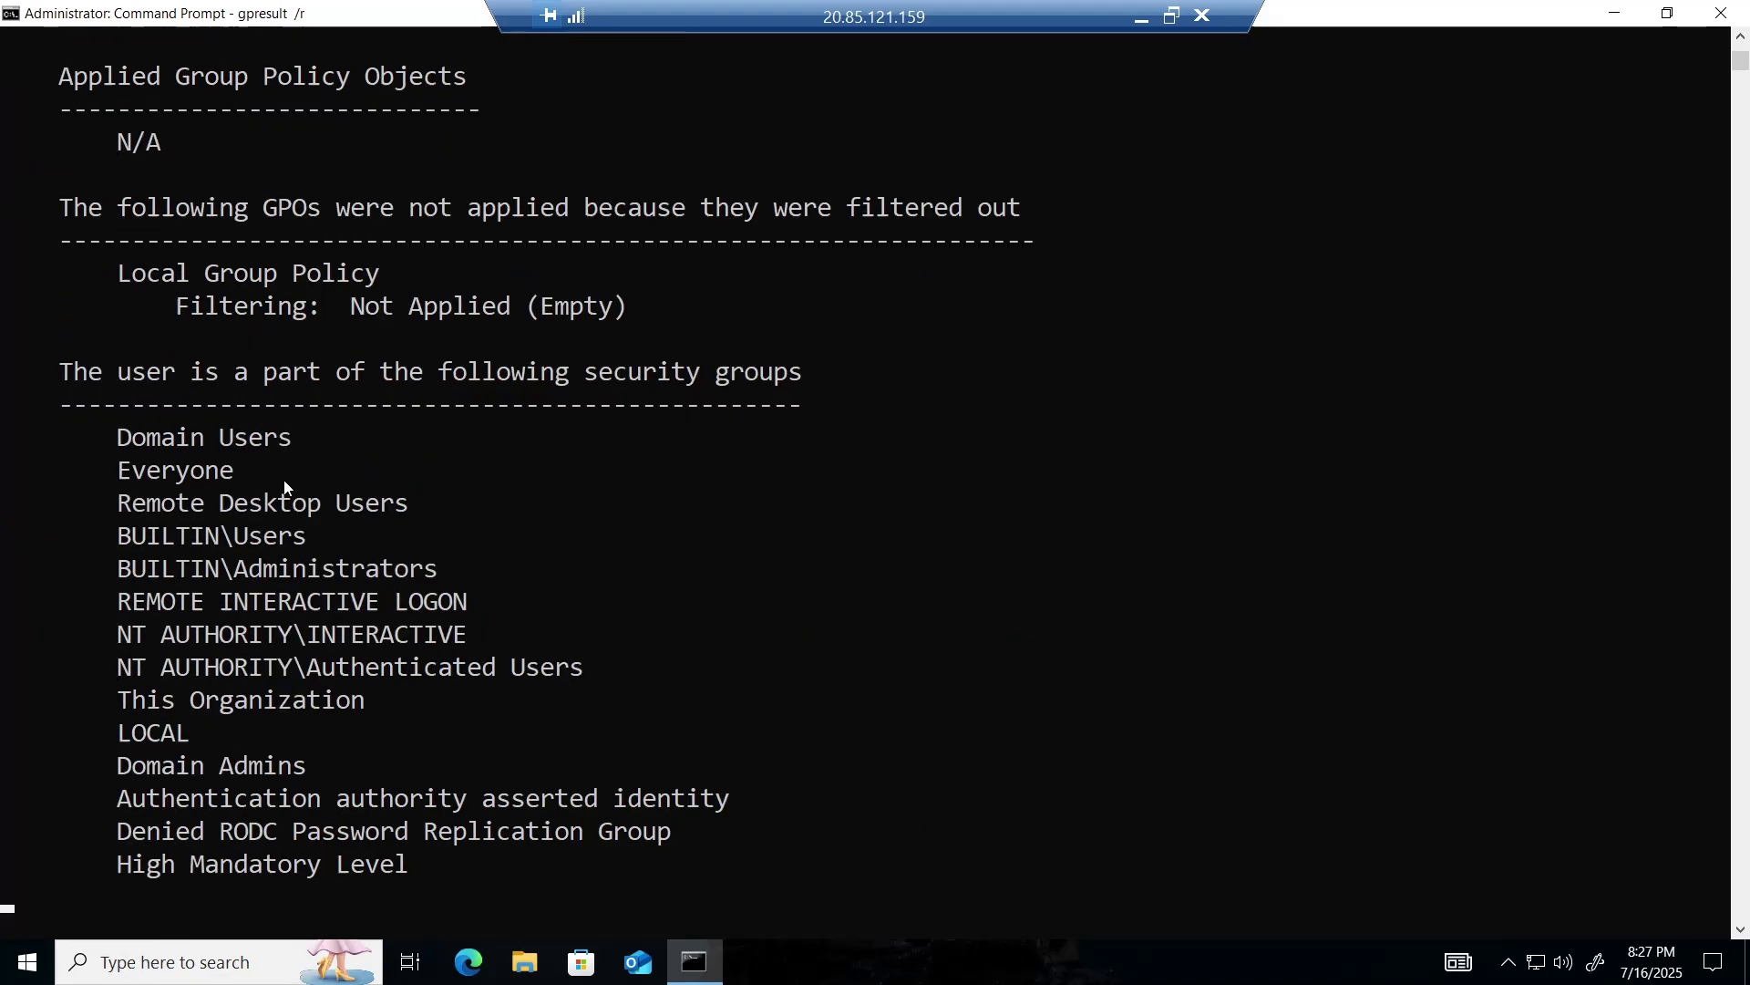
scroll(430, 534, "up", 3)
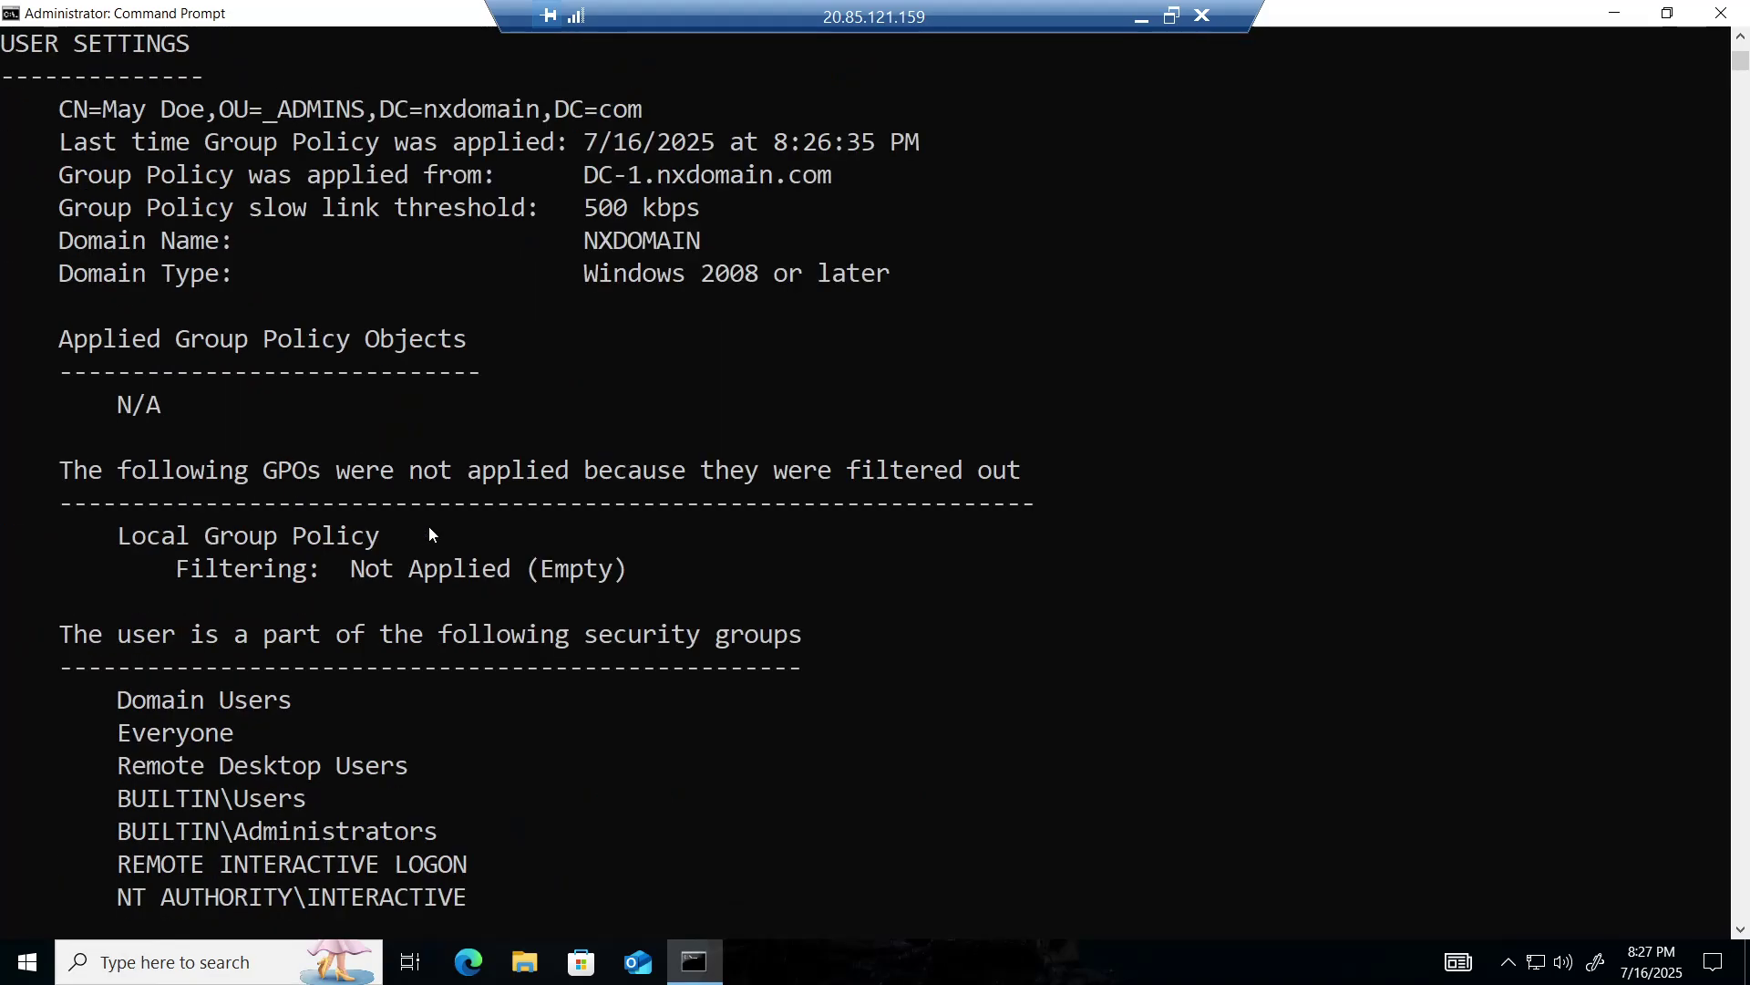
scroll(469, 510, "up", 18)
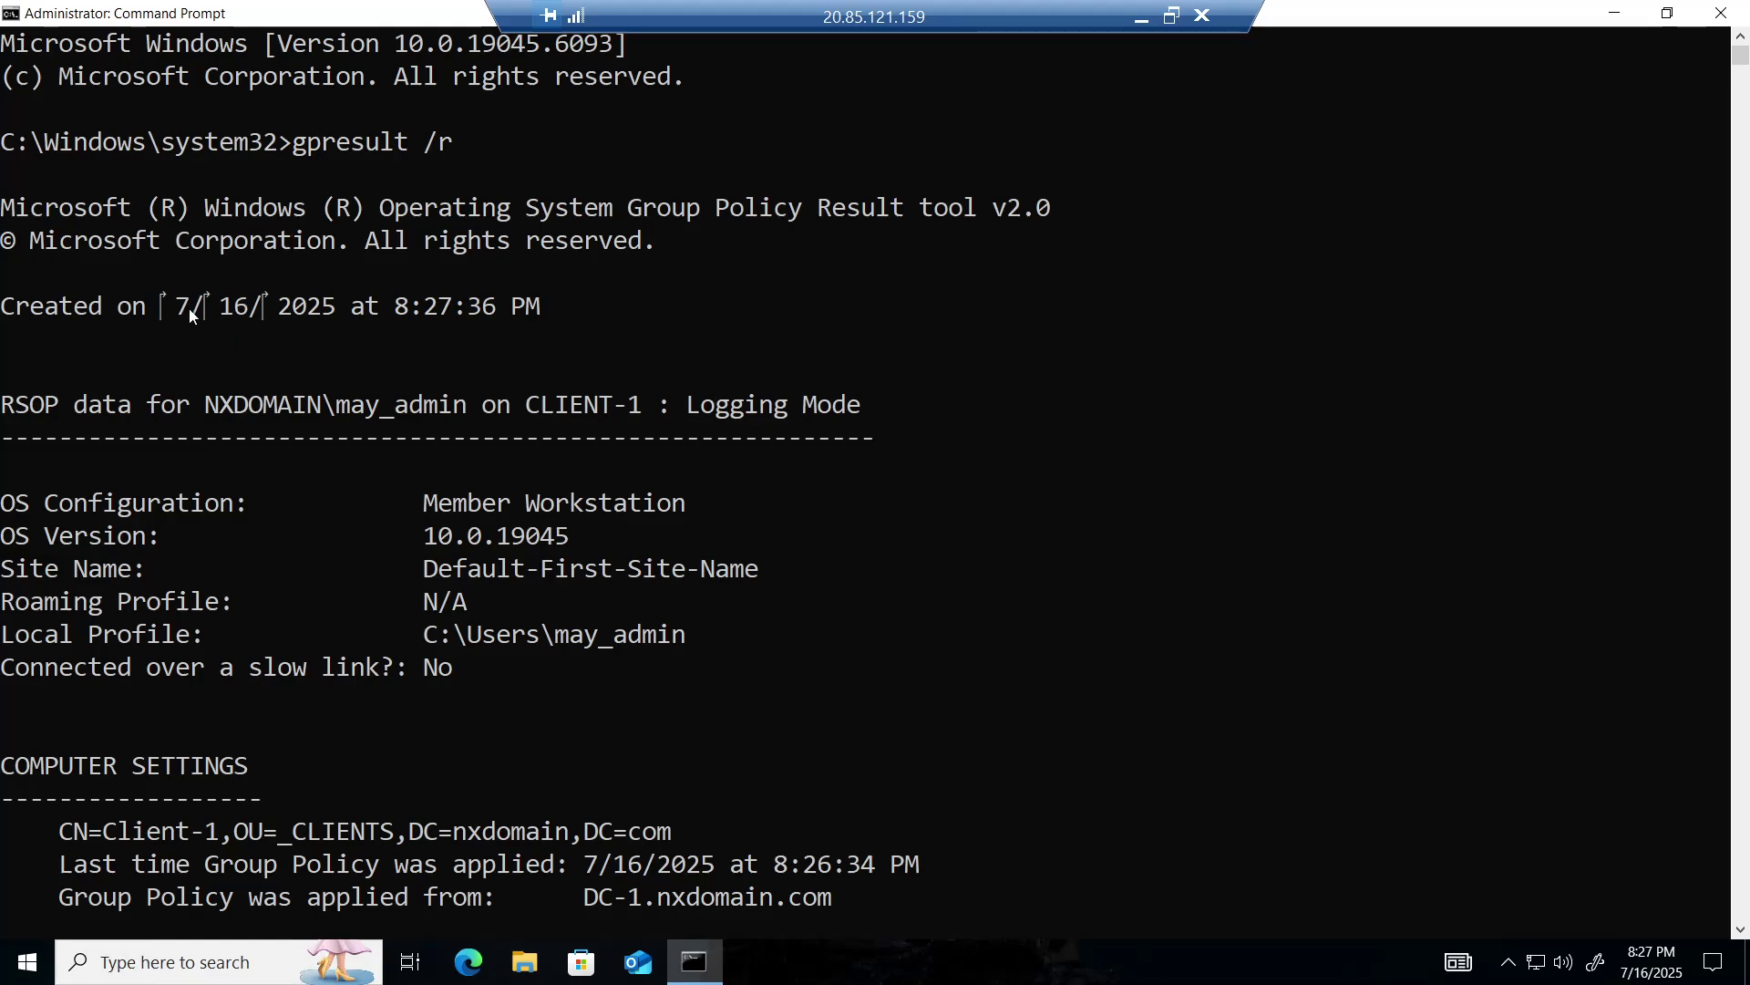
scroll(210, 420, "down", 2)
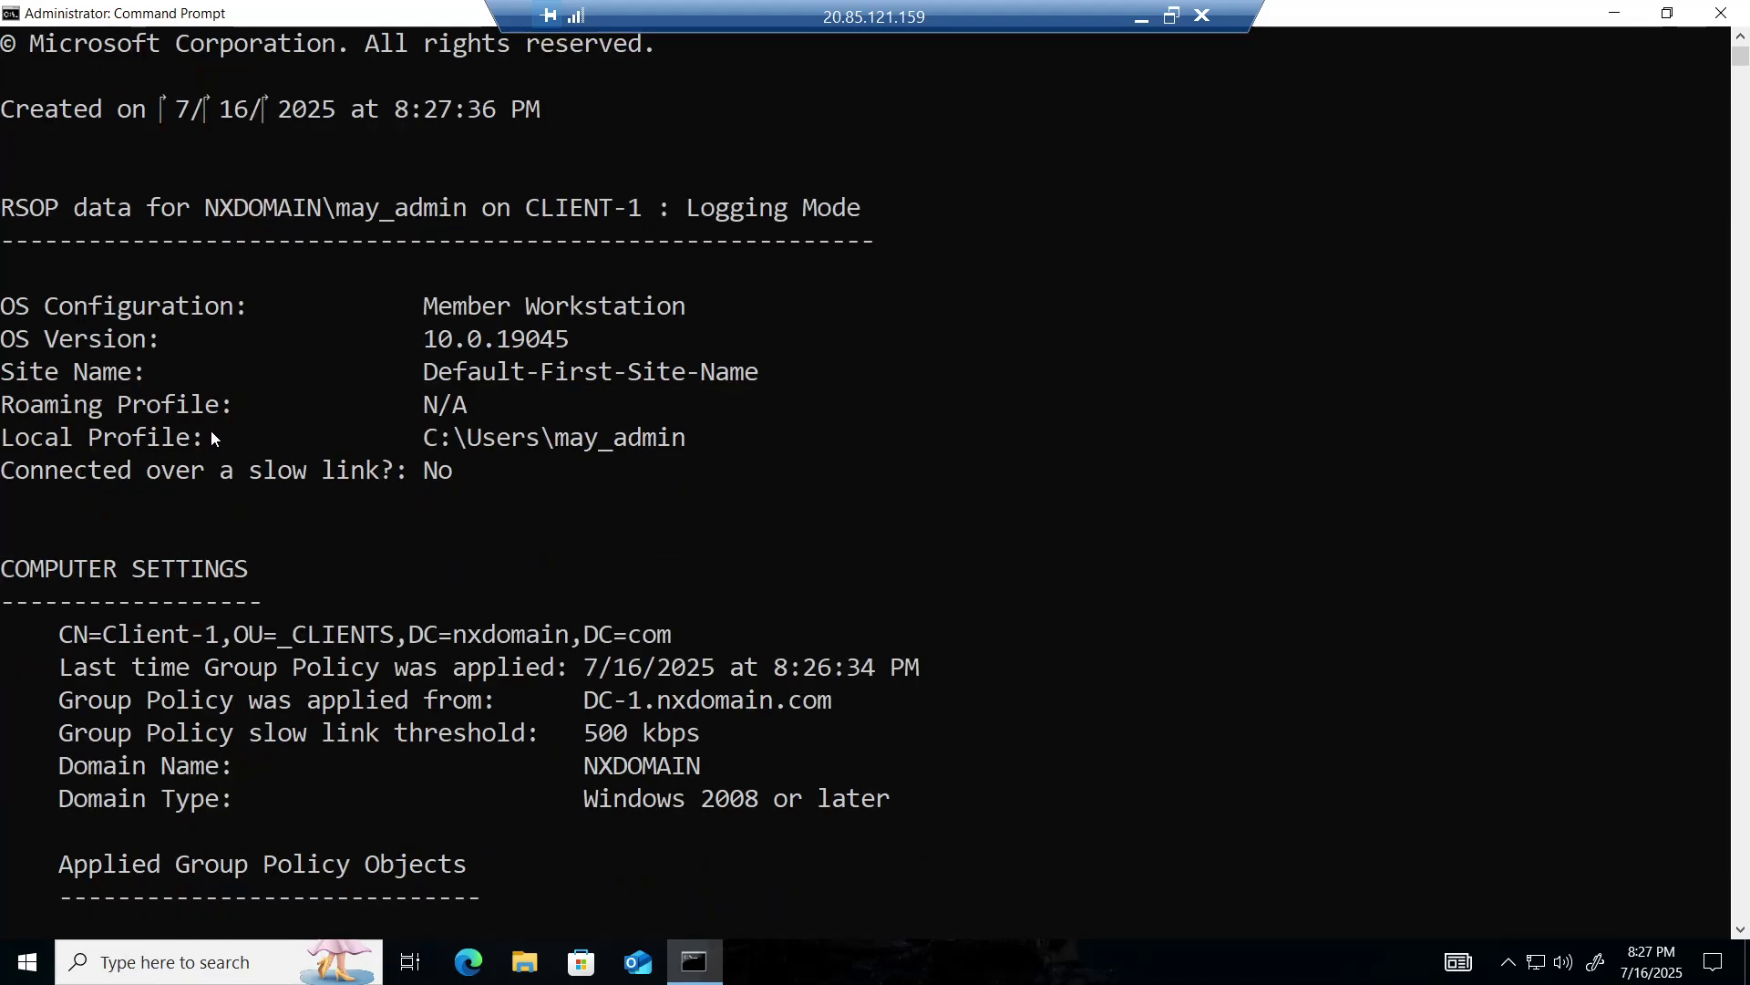
scroll(211, 429, "down", 2)
scroll(212, 438, "down", 1)
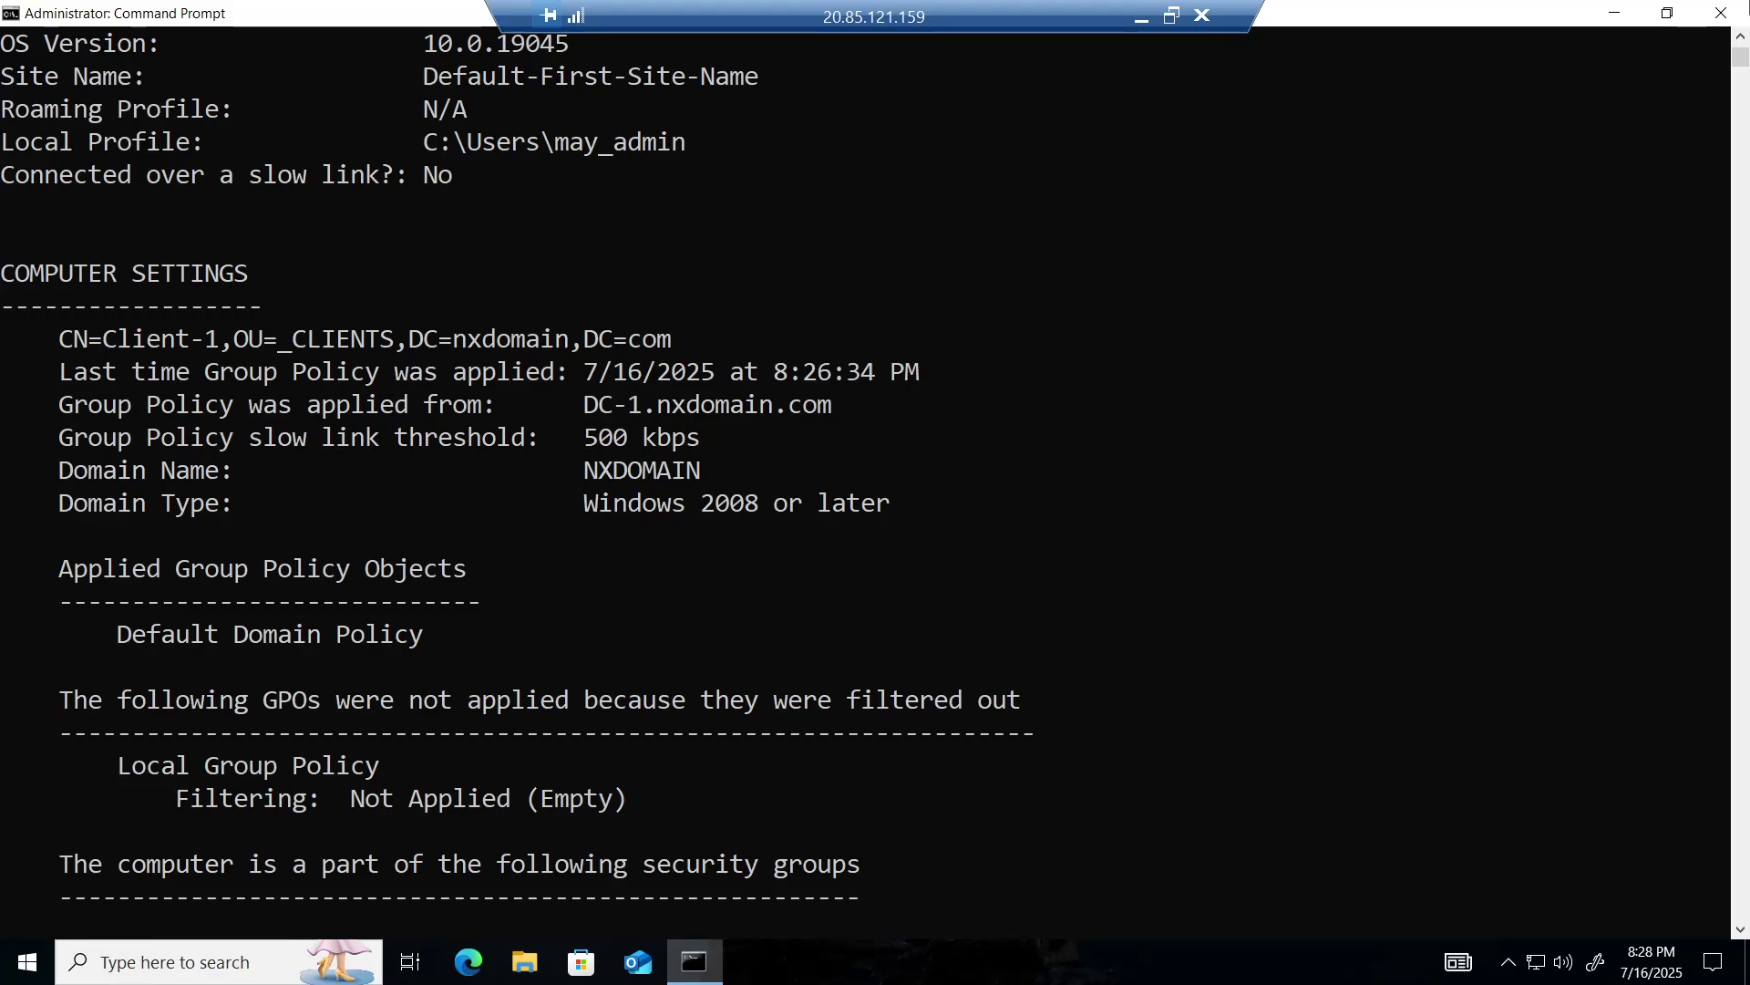
left_click(1722, 13)
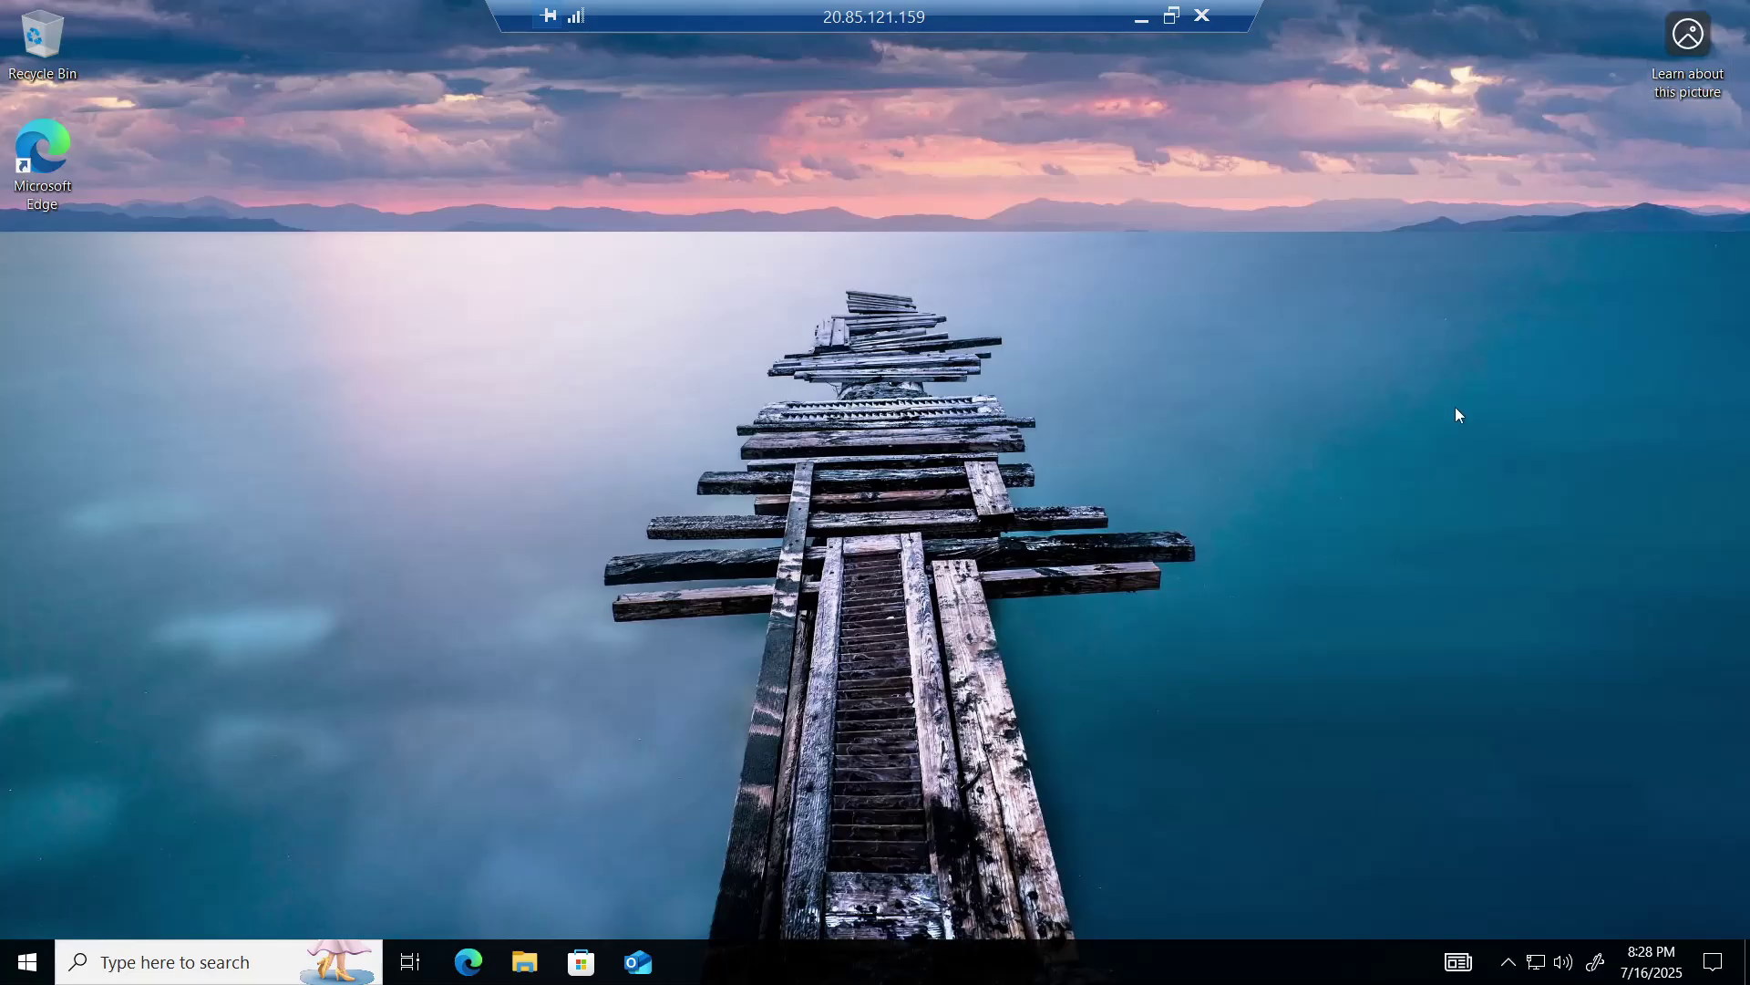
- Sign out of Client-1 with logoff and bring the Azure virtual machines list forward
key("super+r")
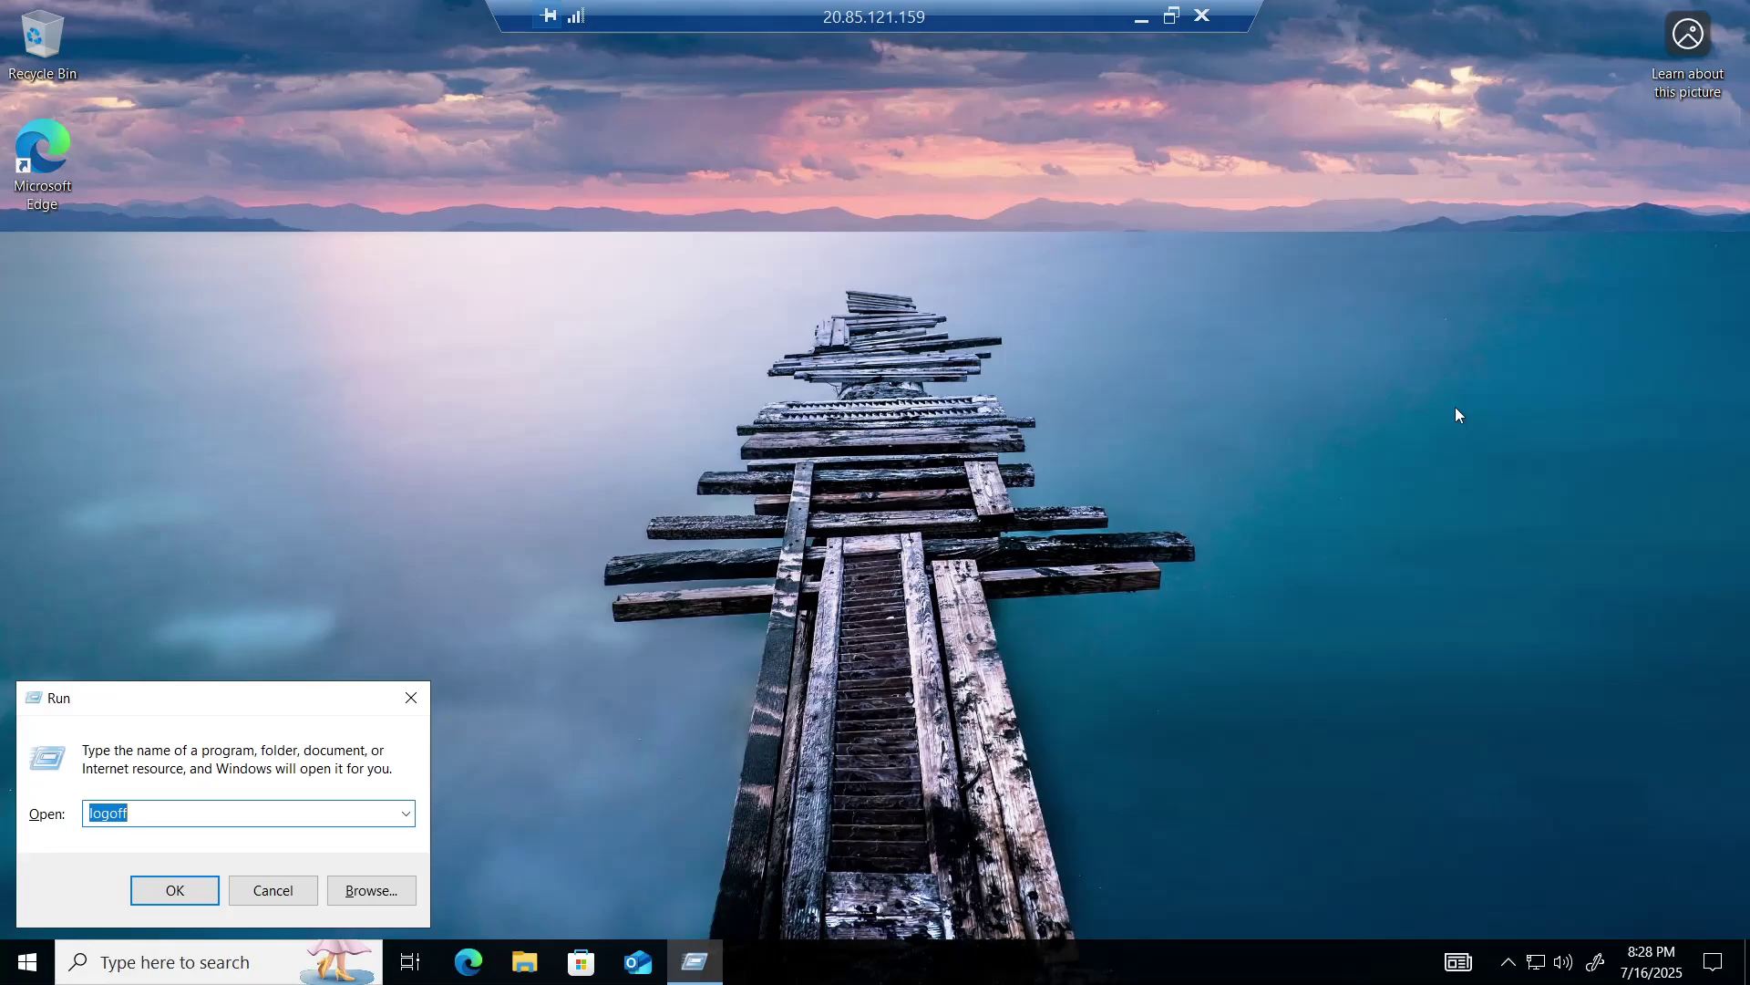
key("Return")
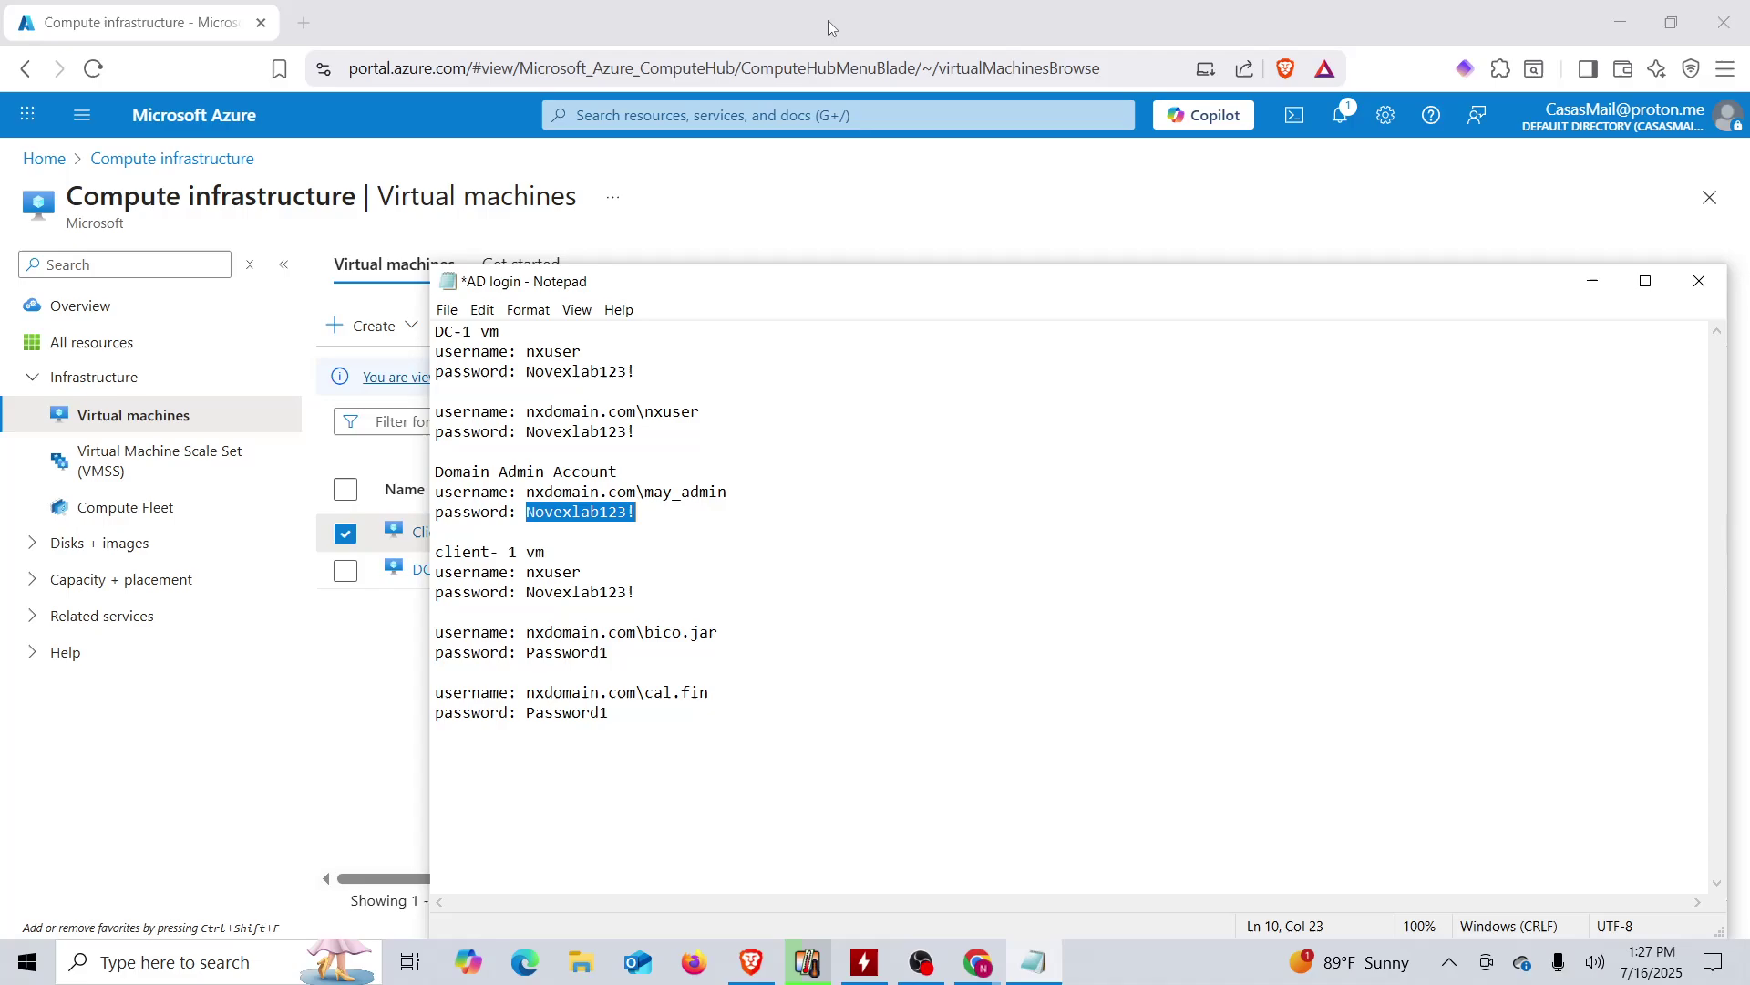
left_click(384, 697)
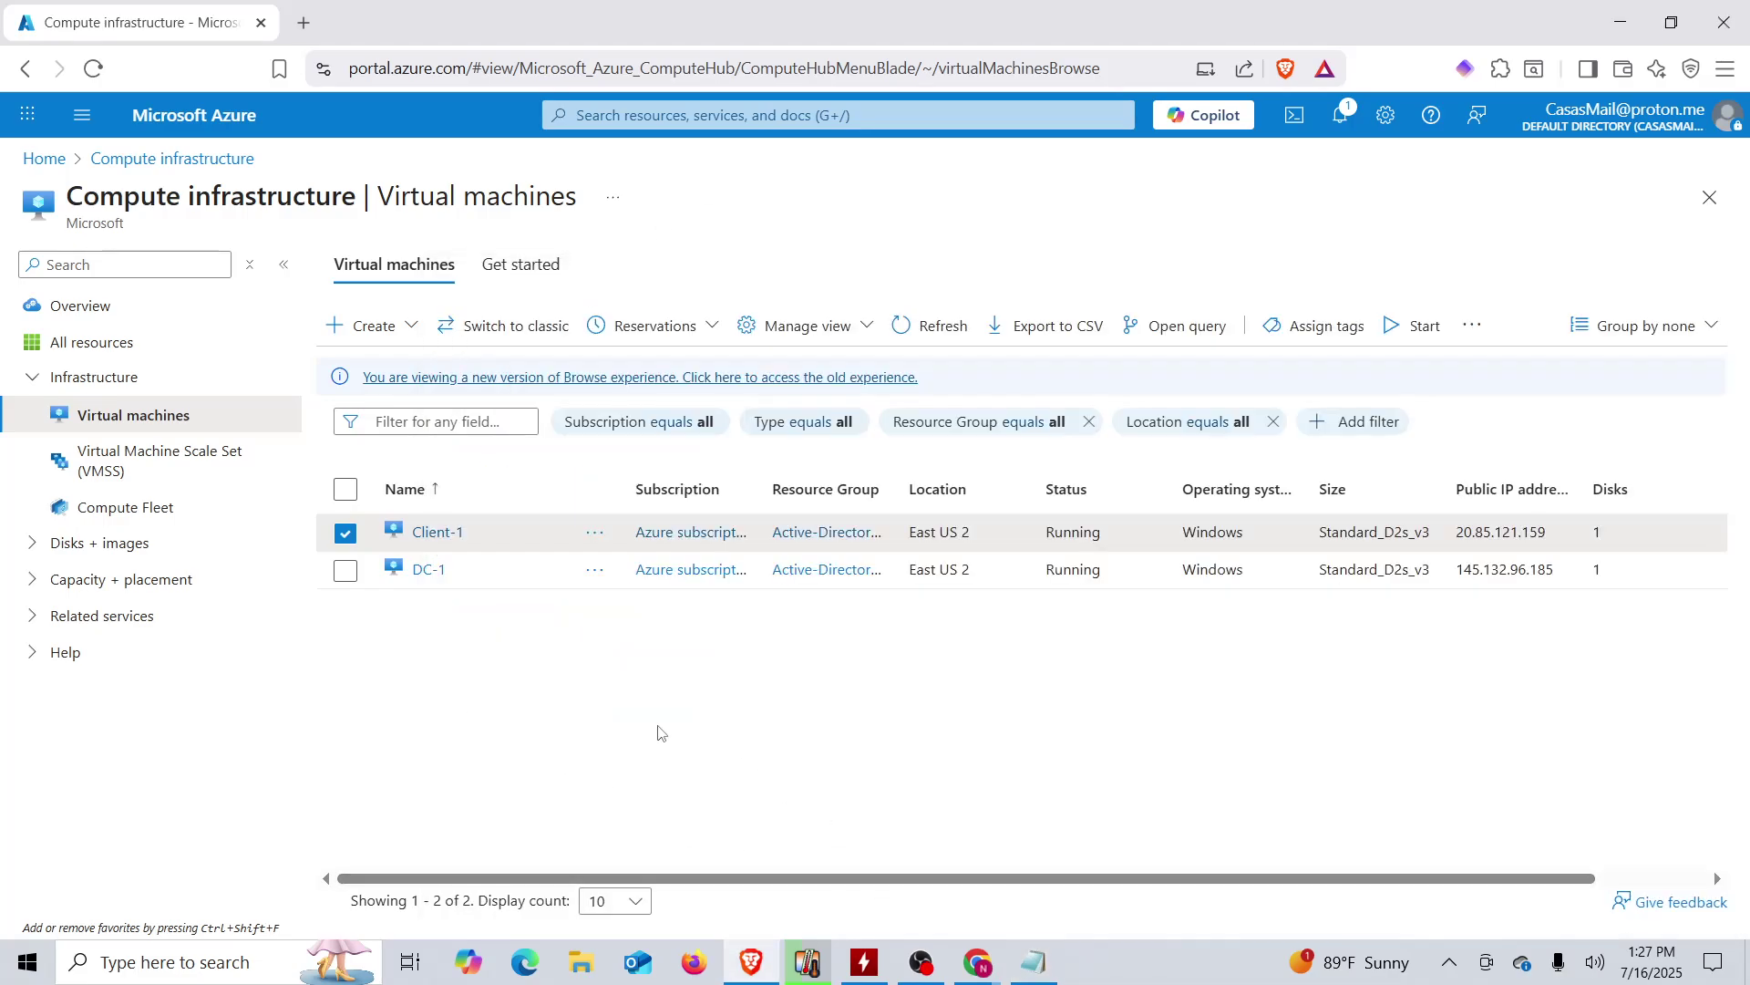
- Launch Remote Desktop Connection to 20.85.121.159 and choose a different account
left_click(155, 972)
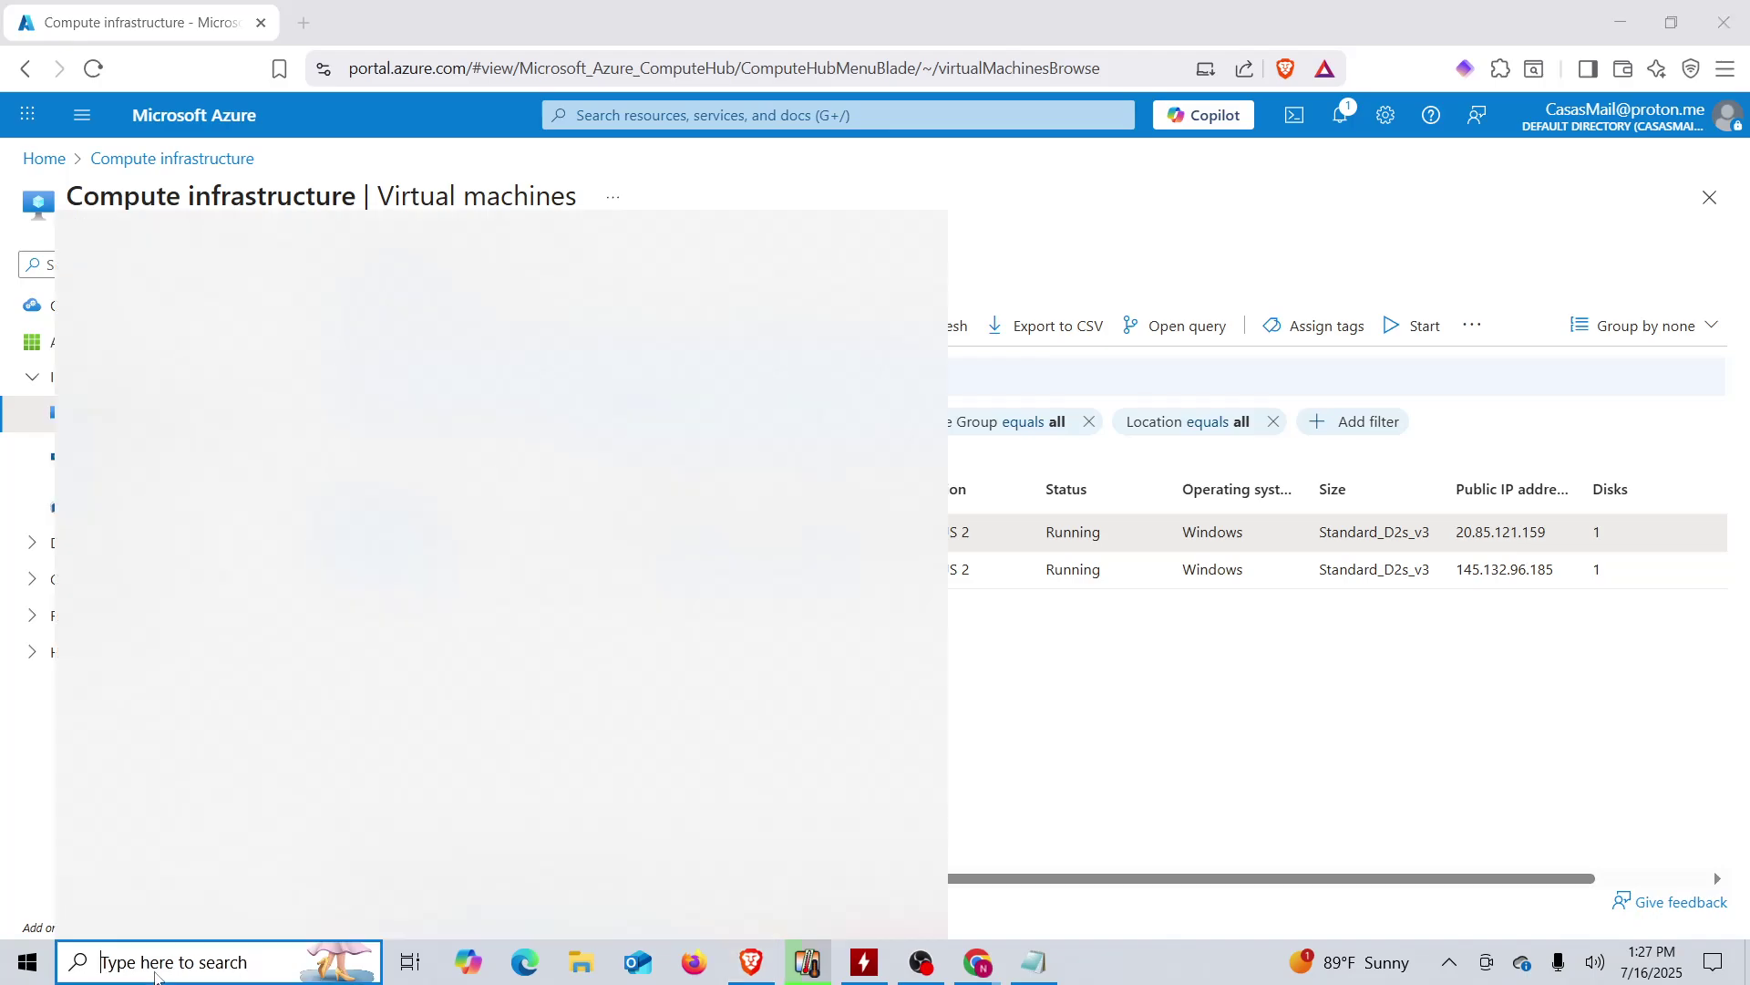
type("remo")
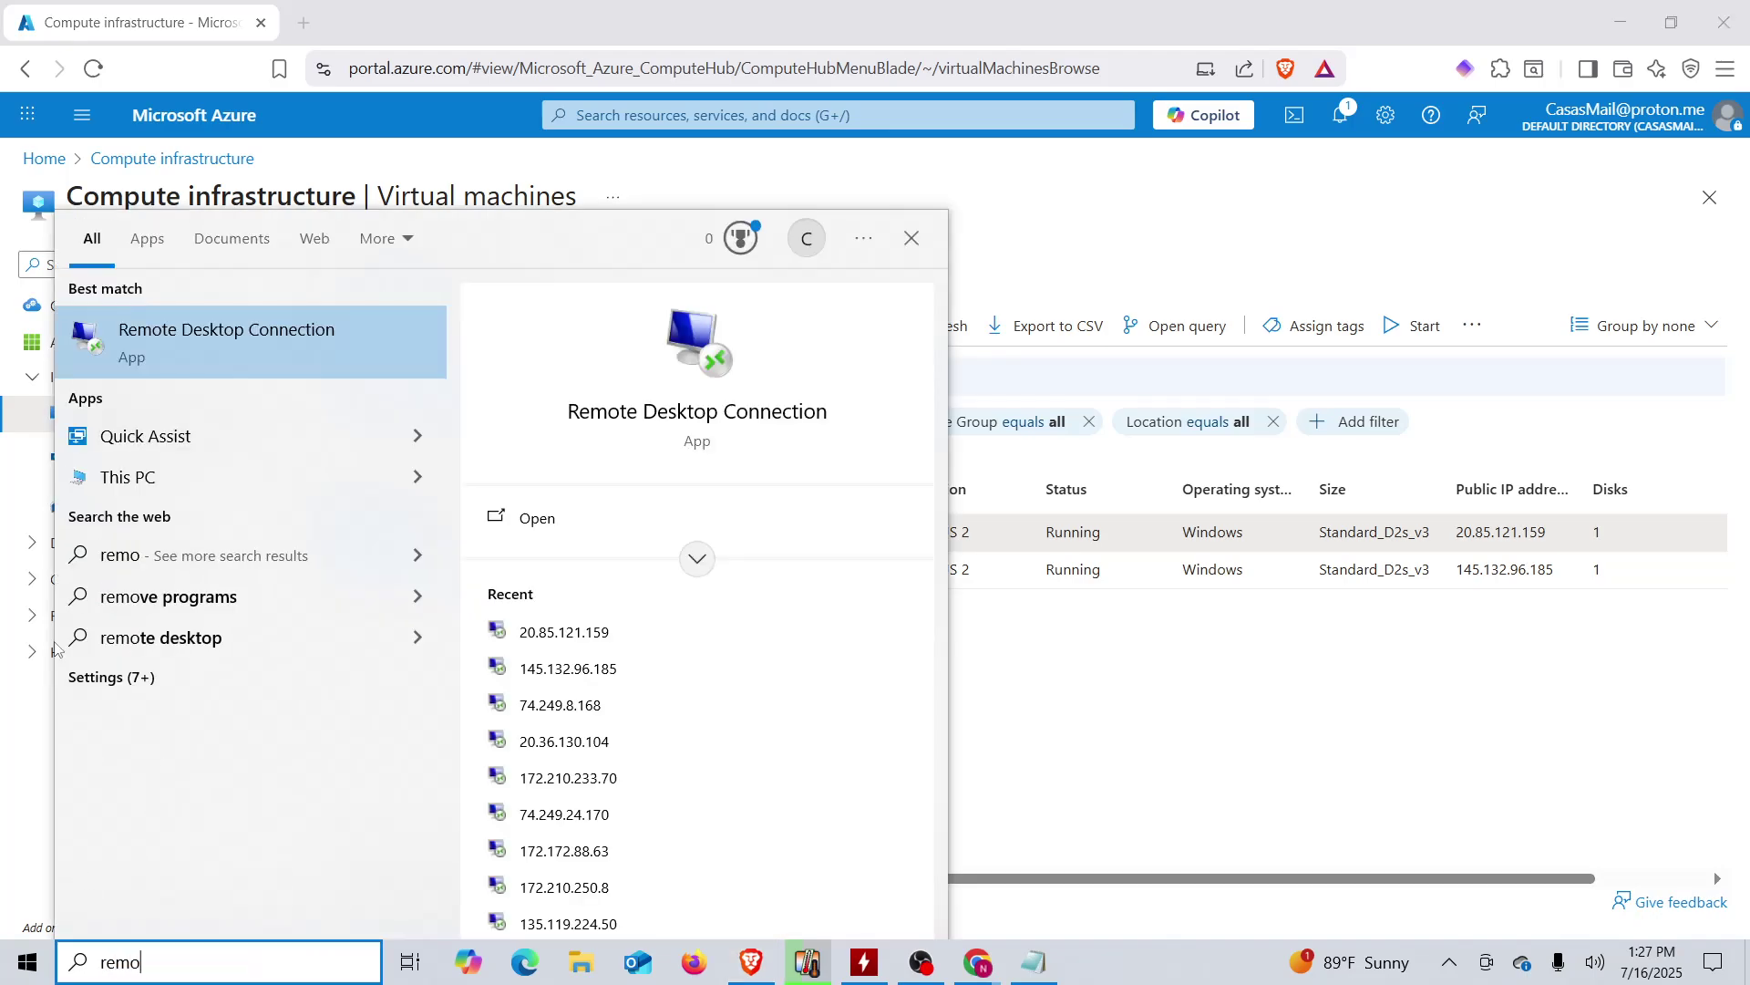
left_click(342, 356)
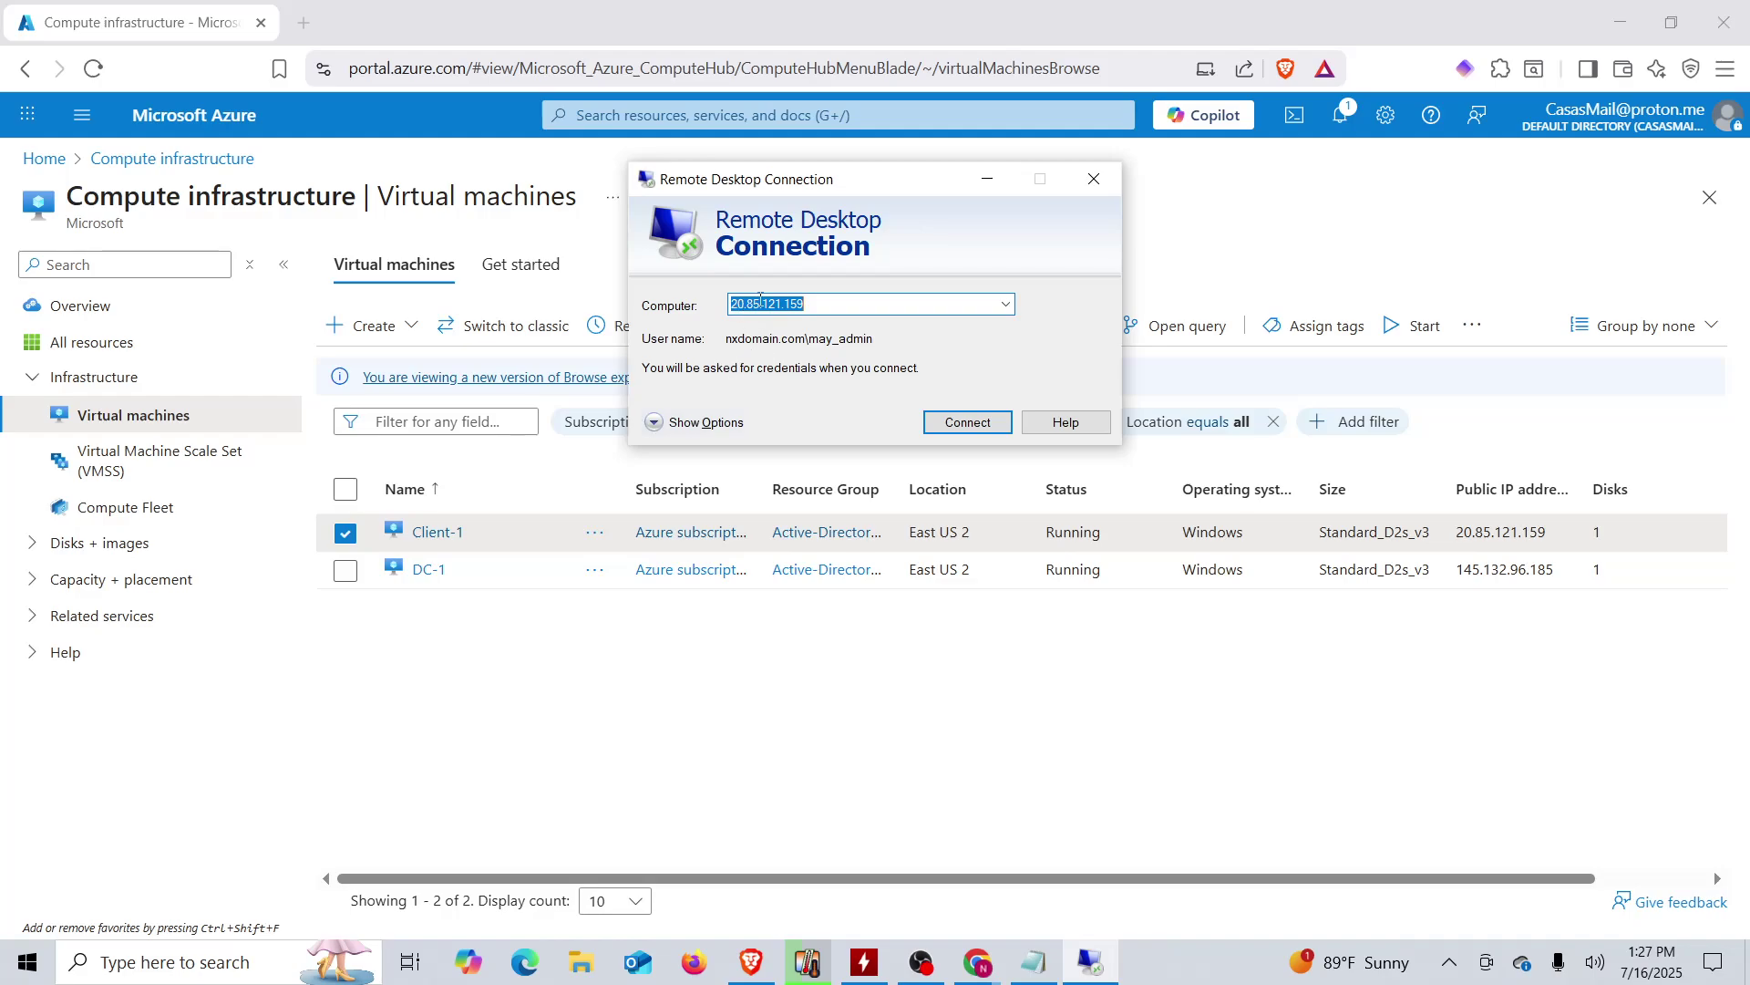
left_click(972, 423)
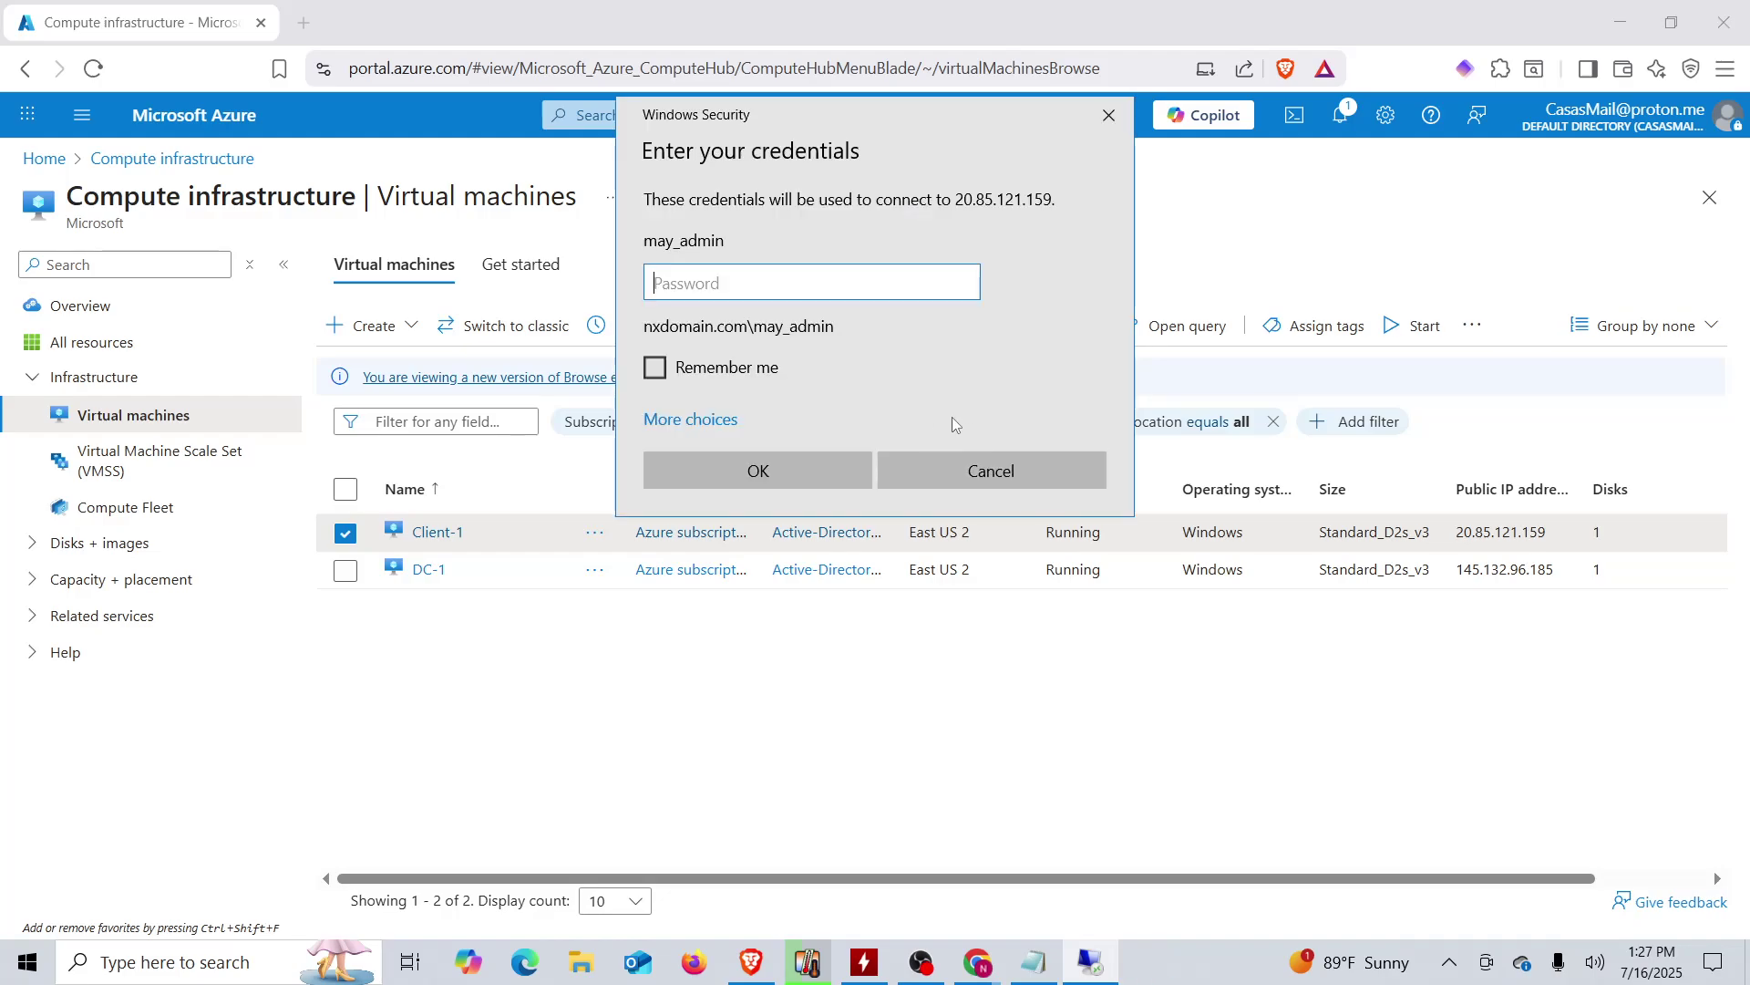
left_click(692, 420)
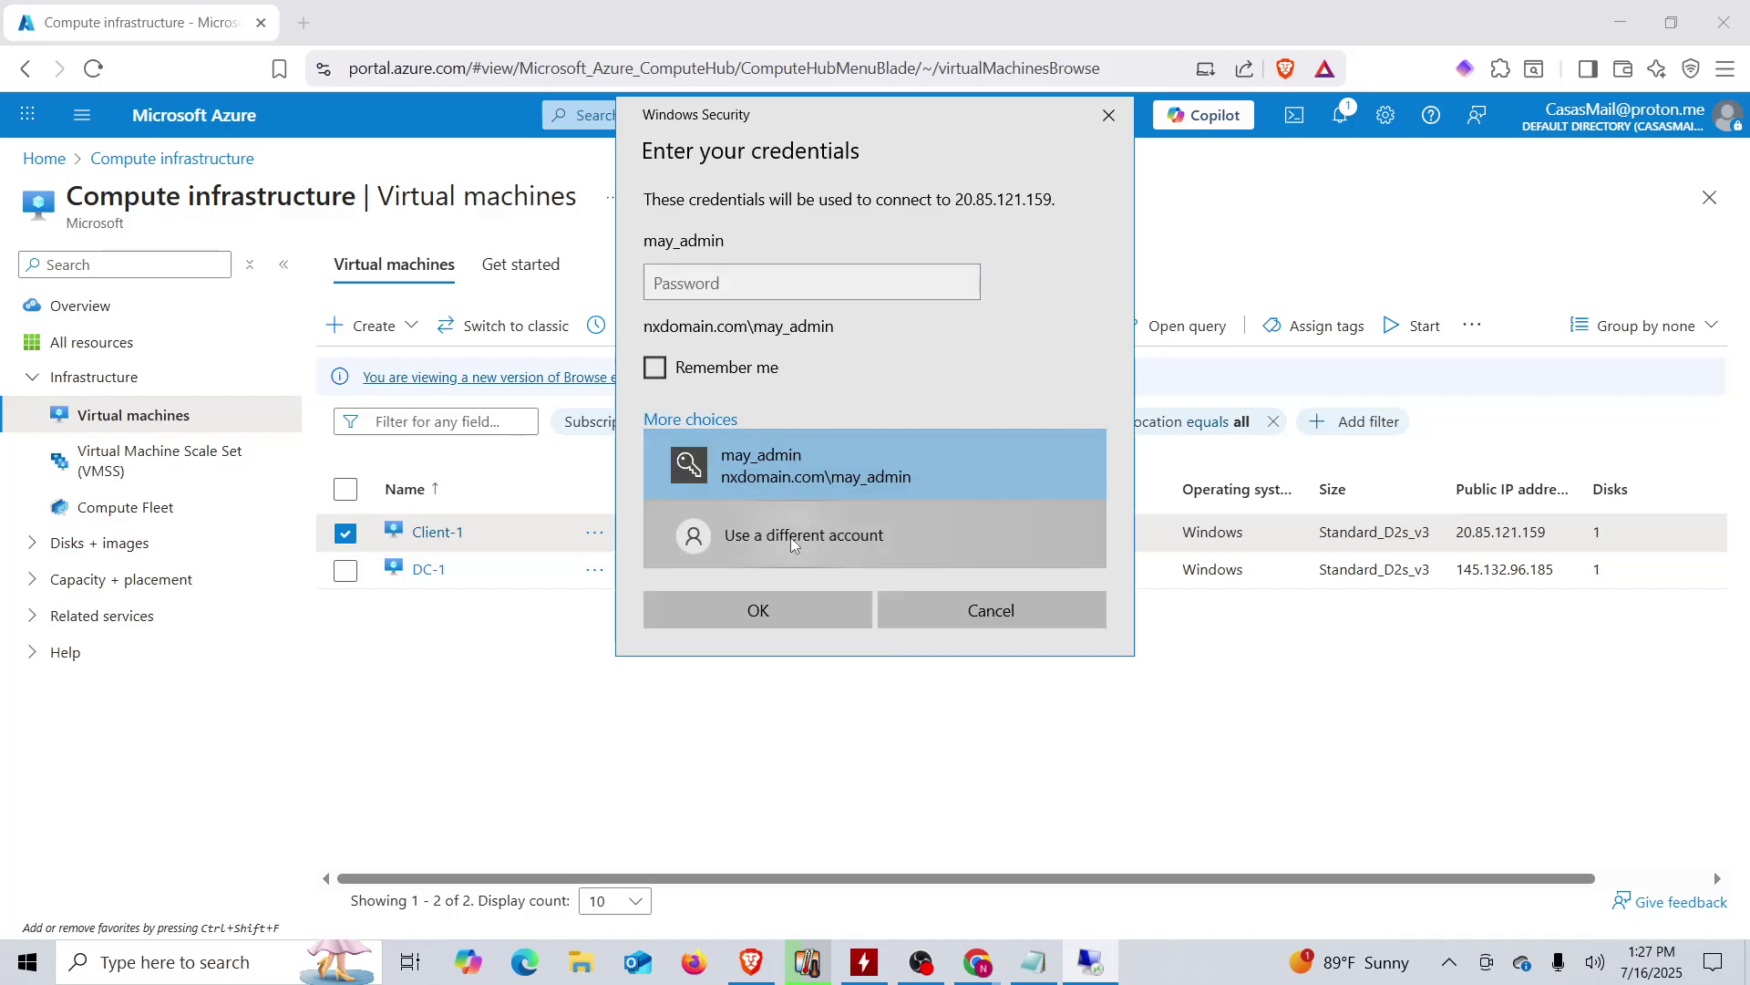
left_click(790, 541)
- Copy the test user's domain username from the notes into the credentials prompt
left_click(1044, 971)
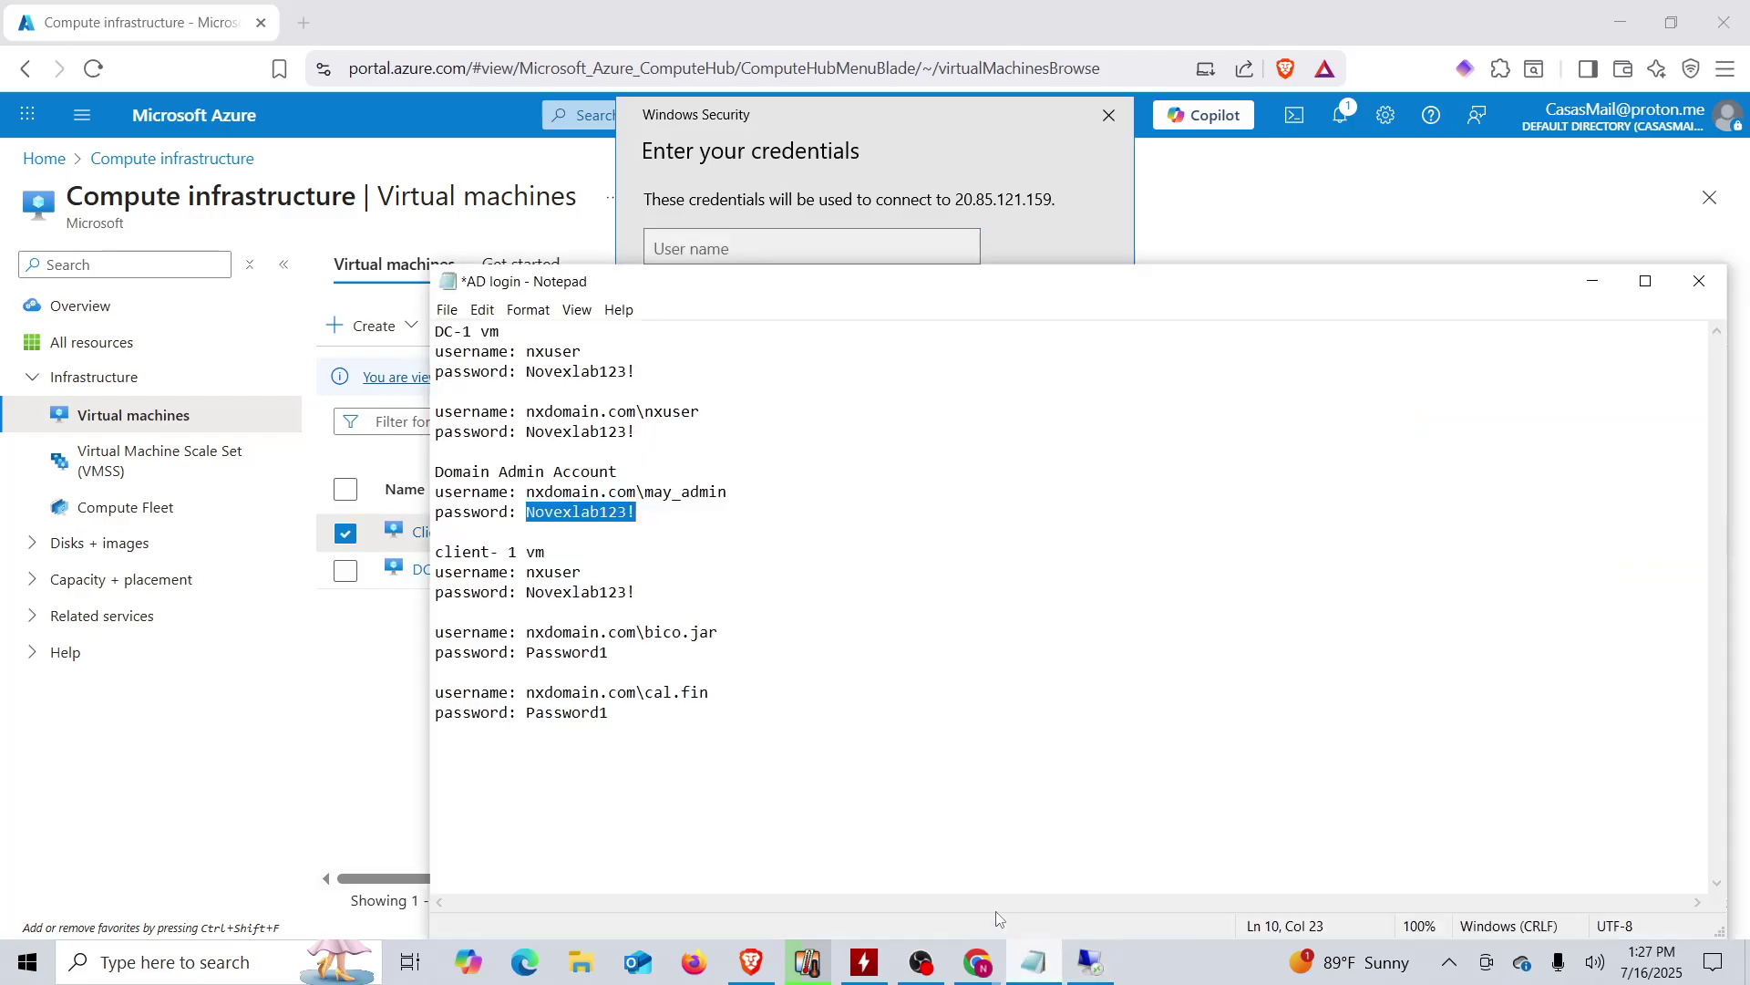
left_click(697, 717)
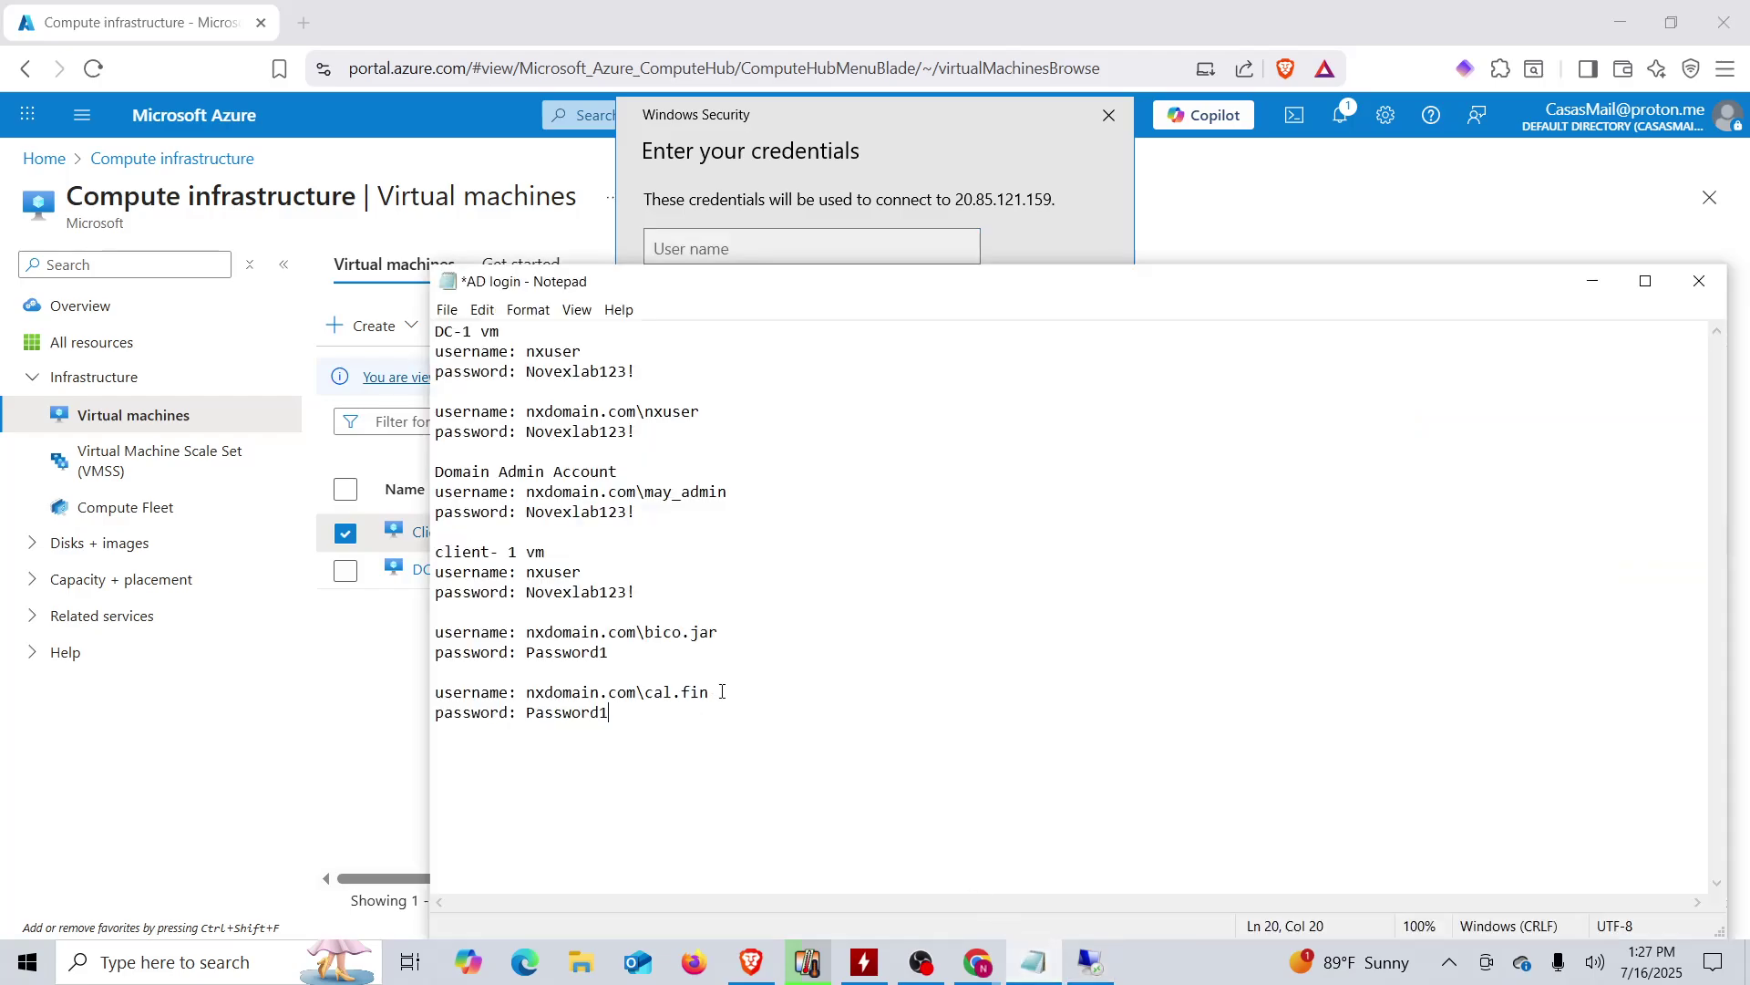
left_click_drag(723, 691, 526, 698)
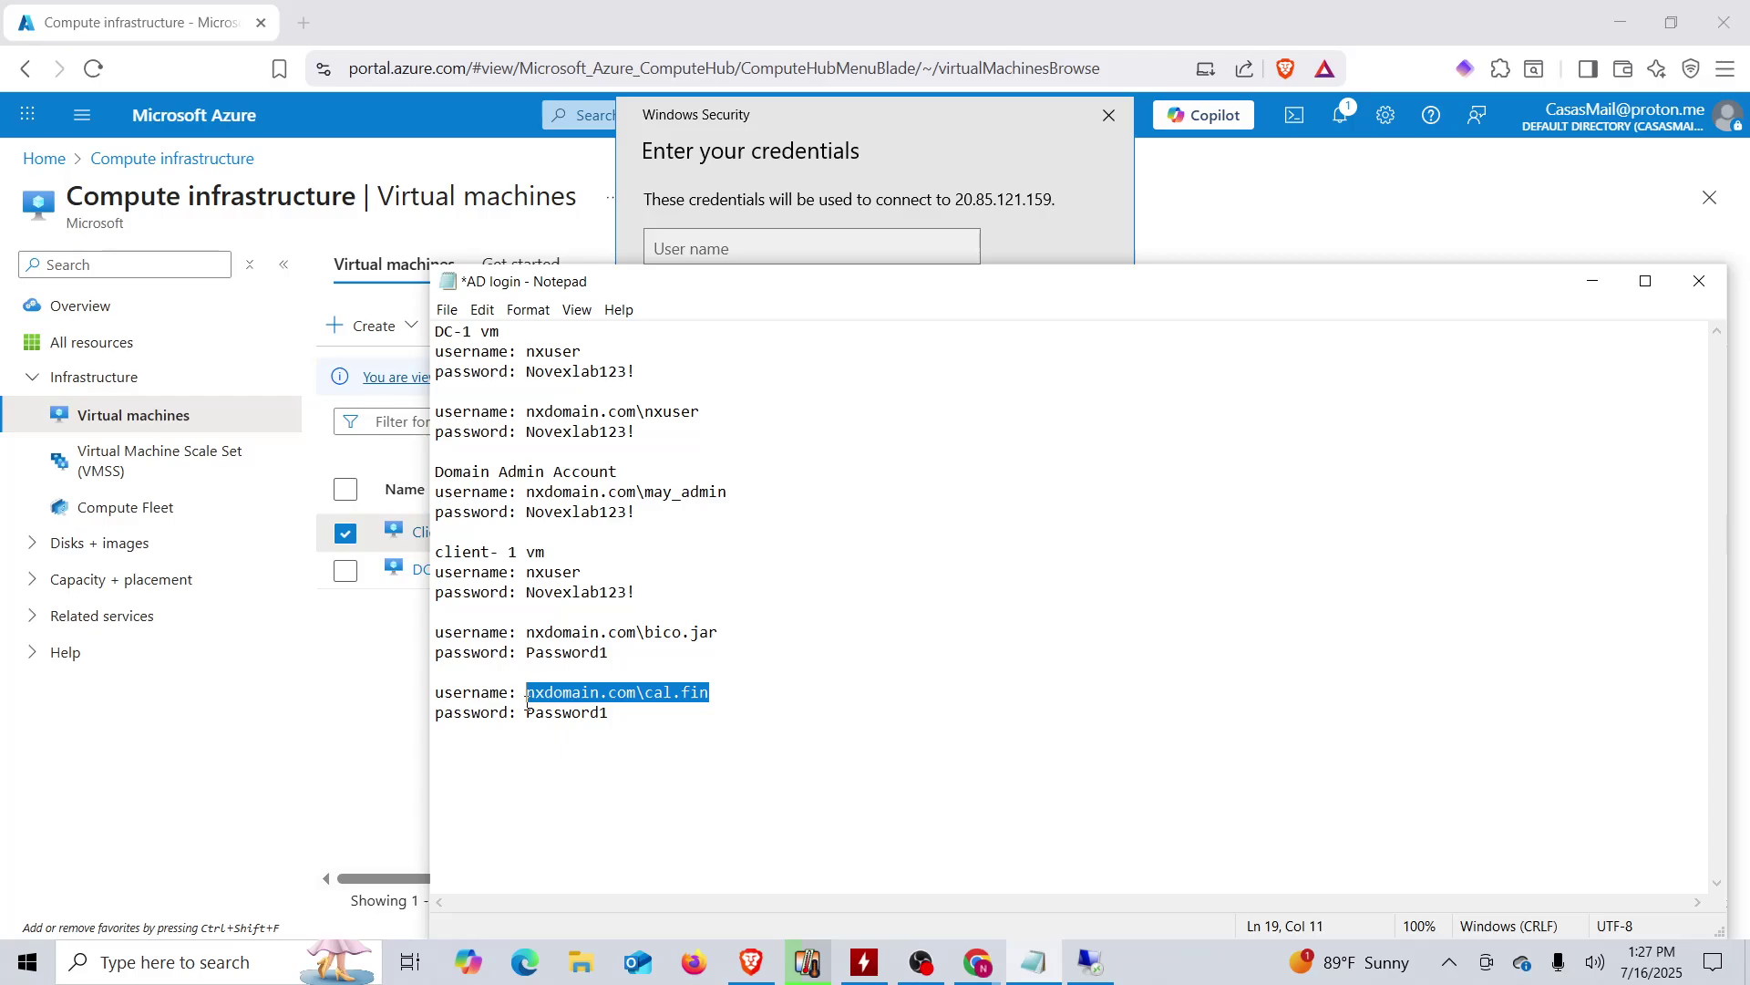
right_click(527, 699)
left_click(394, 456)
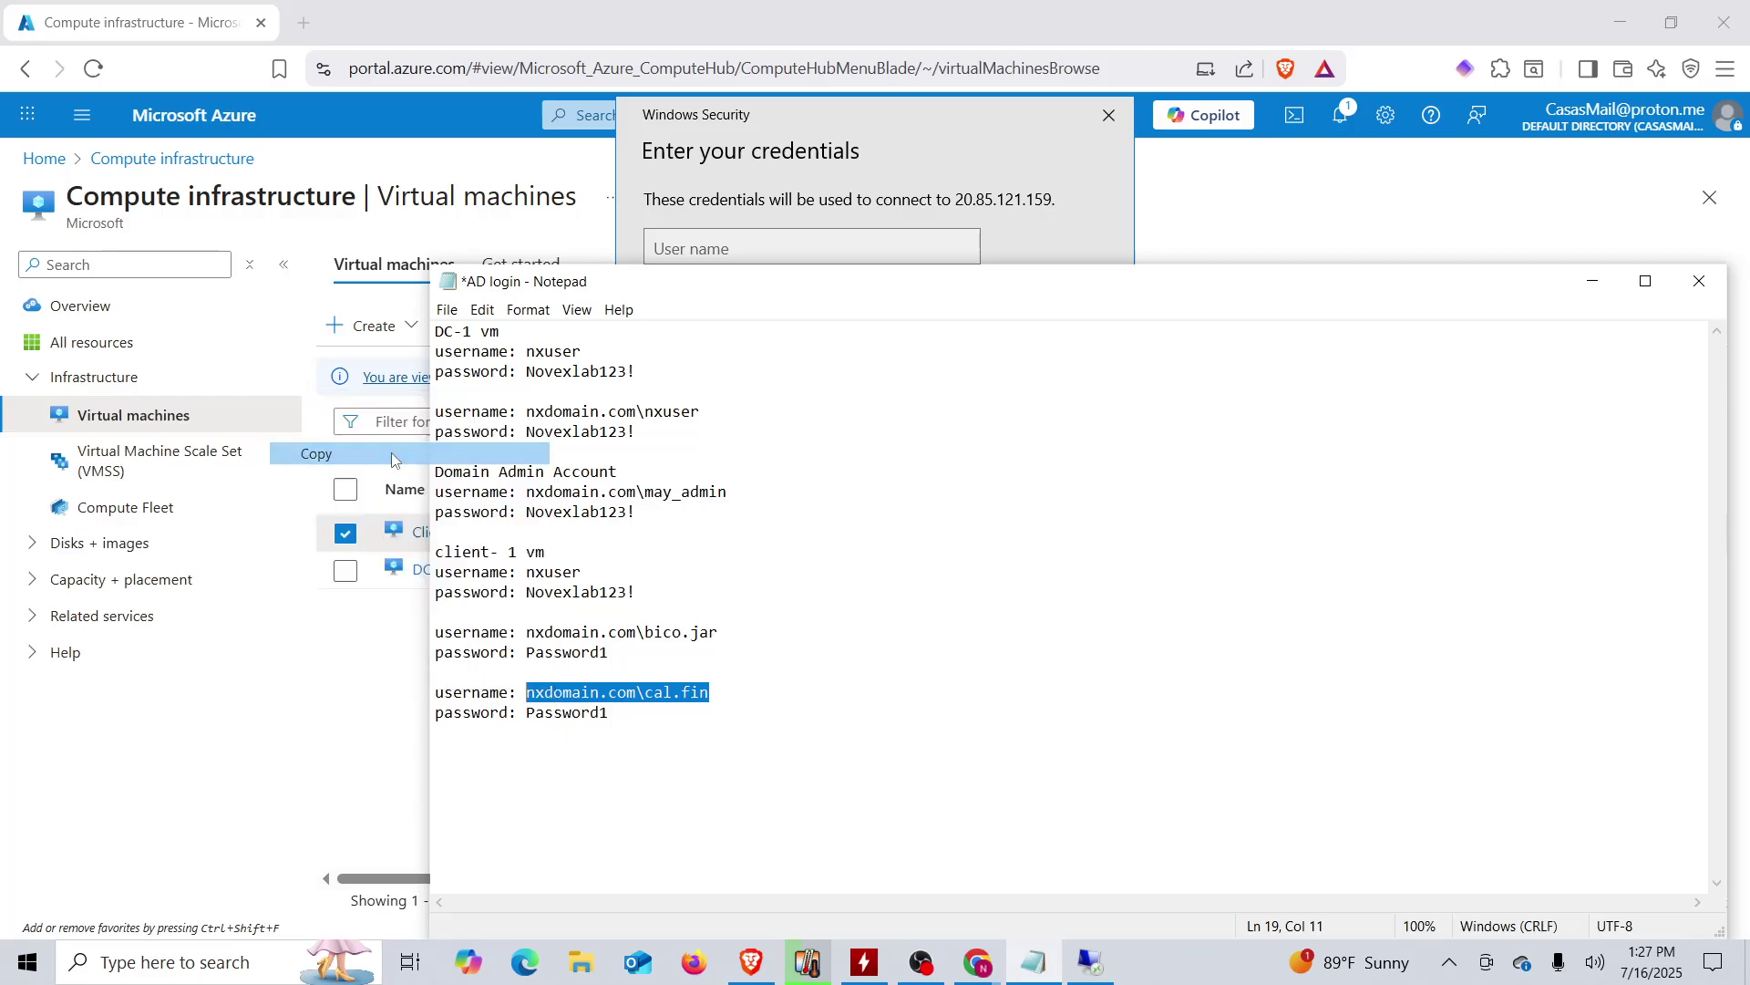
left_click(685, 258)
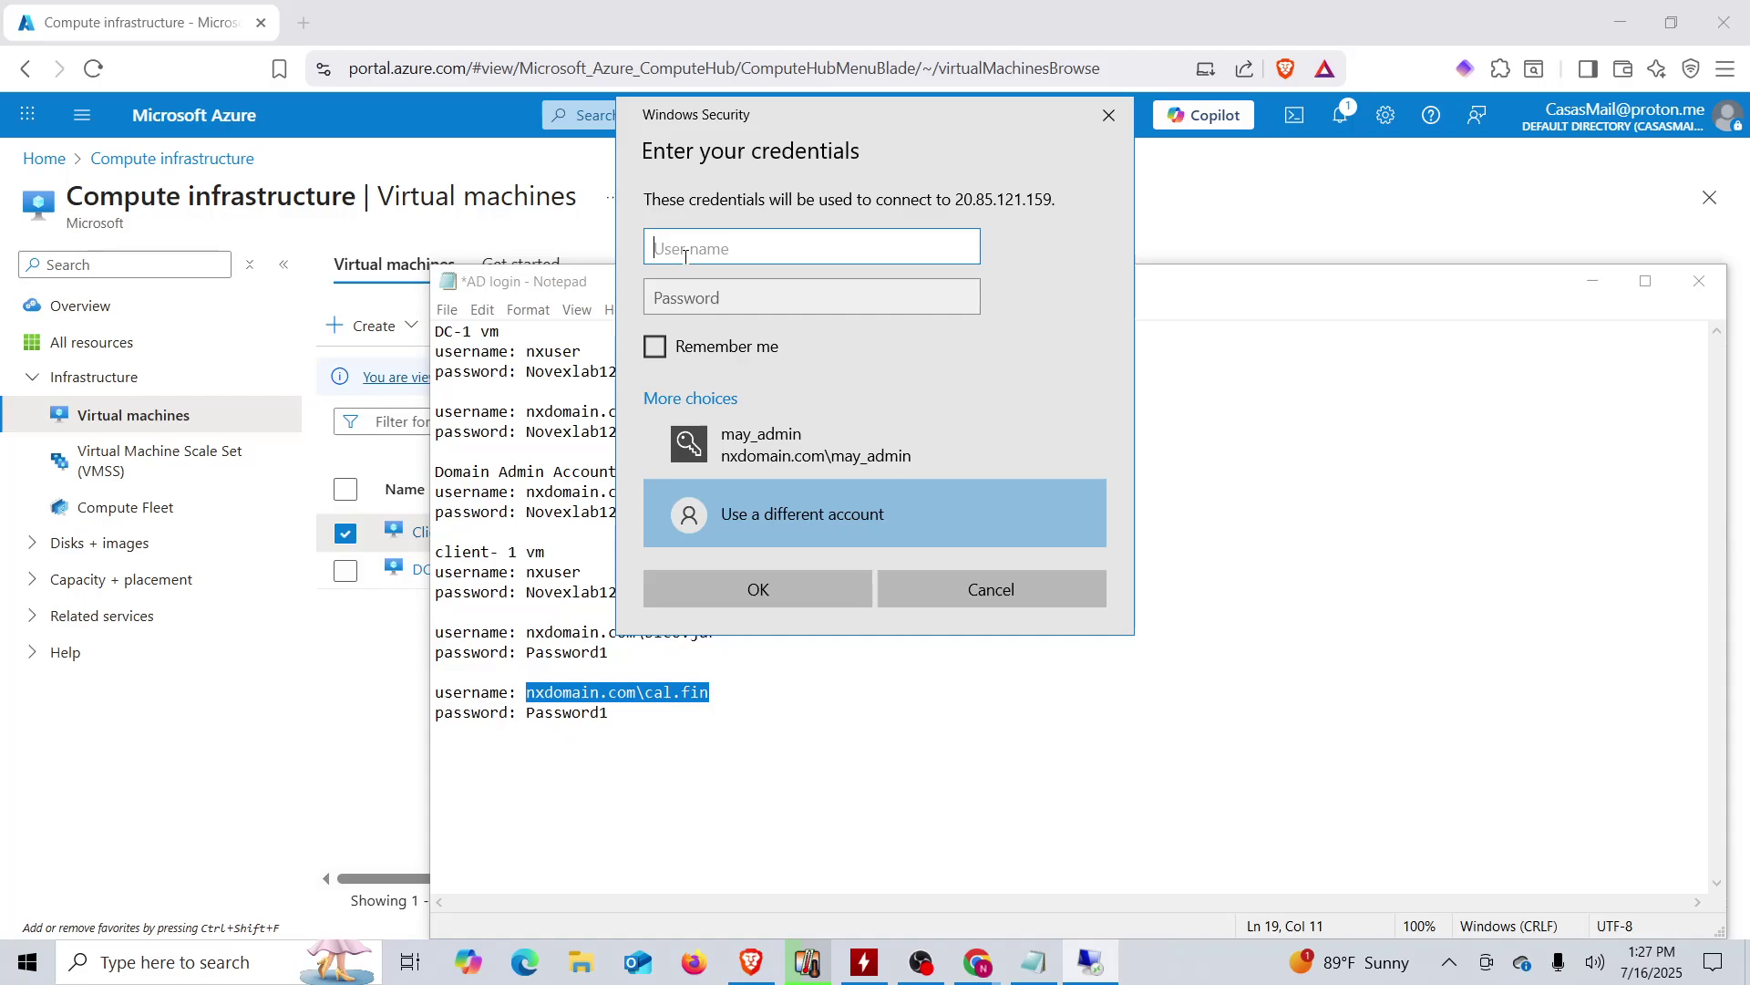
key("ctrl+v")
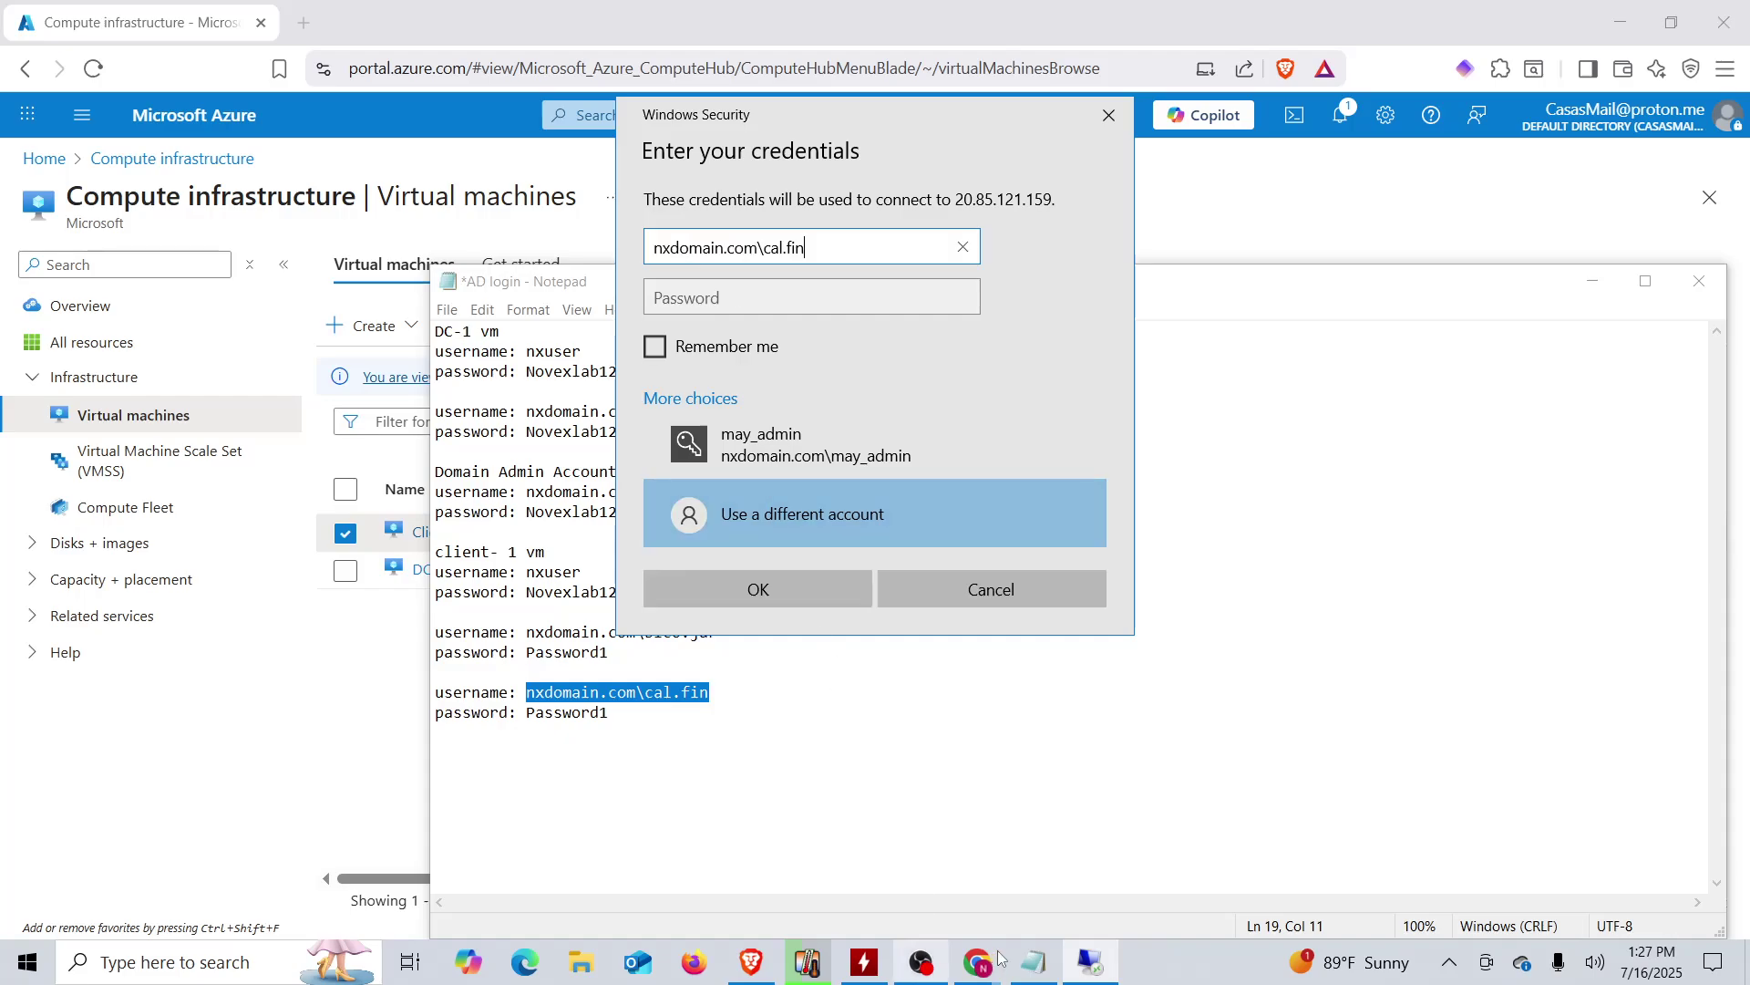
- Paste the test user's password, submit, then retype the password and submit again
left_click(1051, 964)
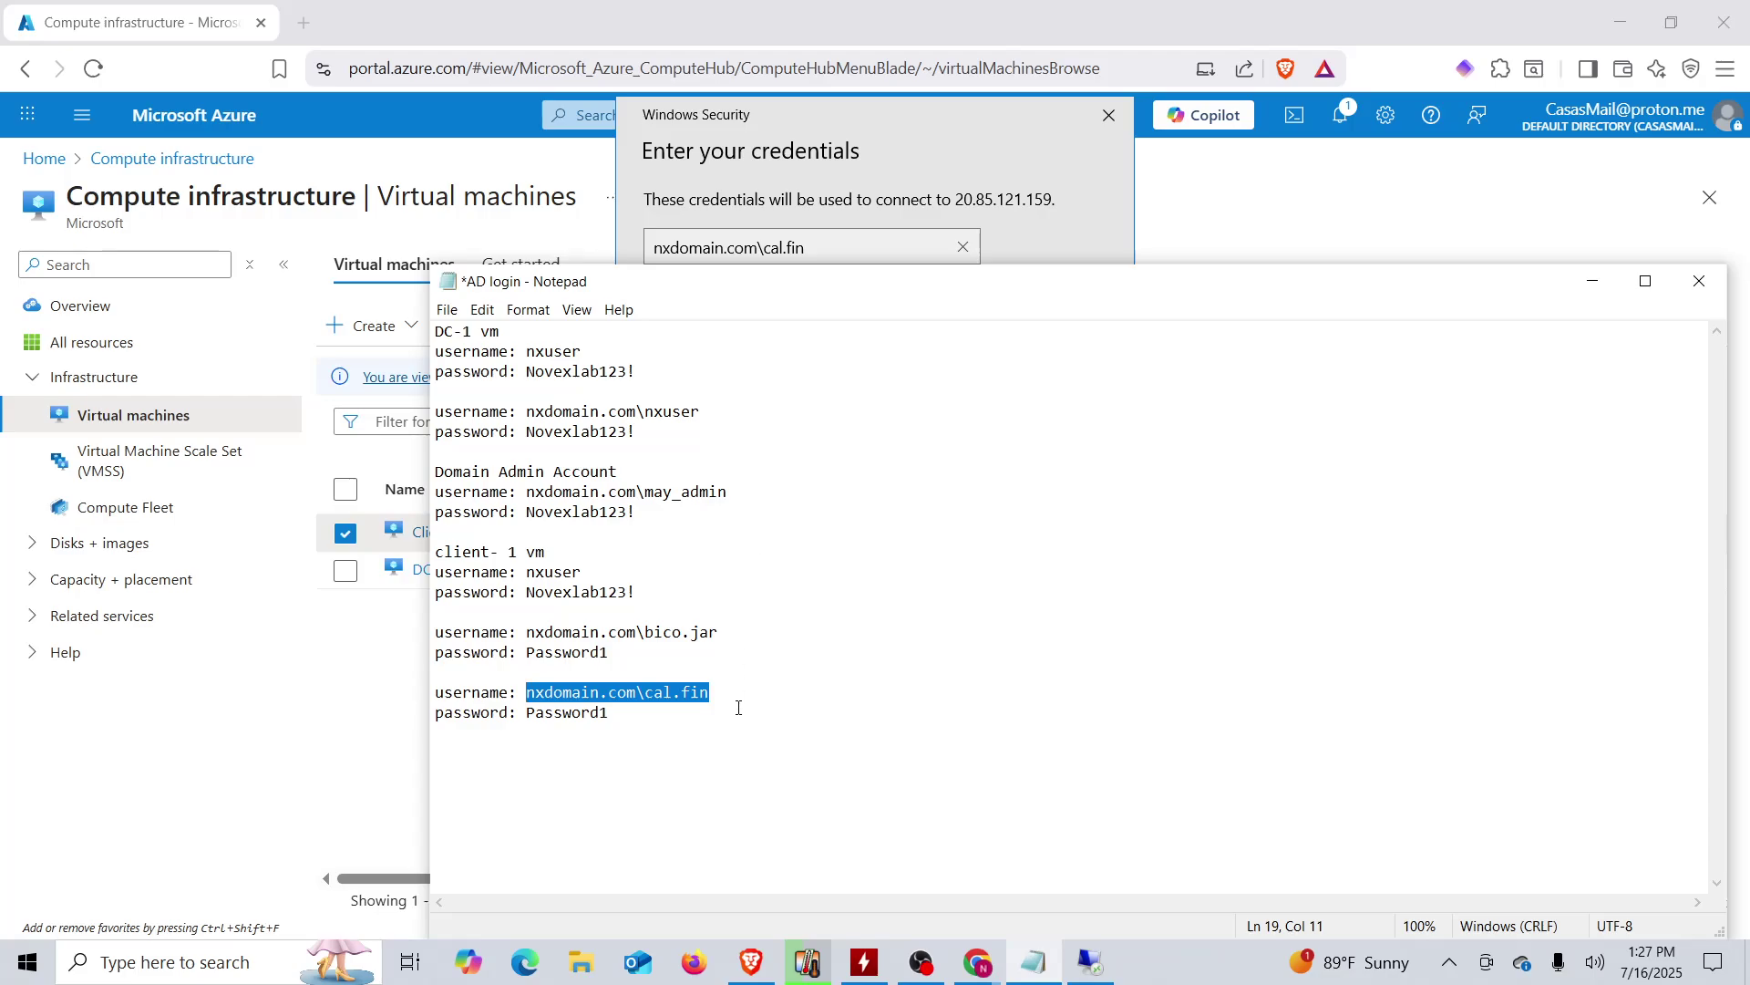
double_click(576, 714)
right_click(576, 720)
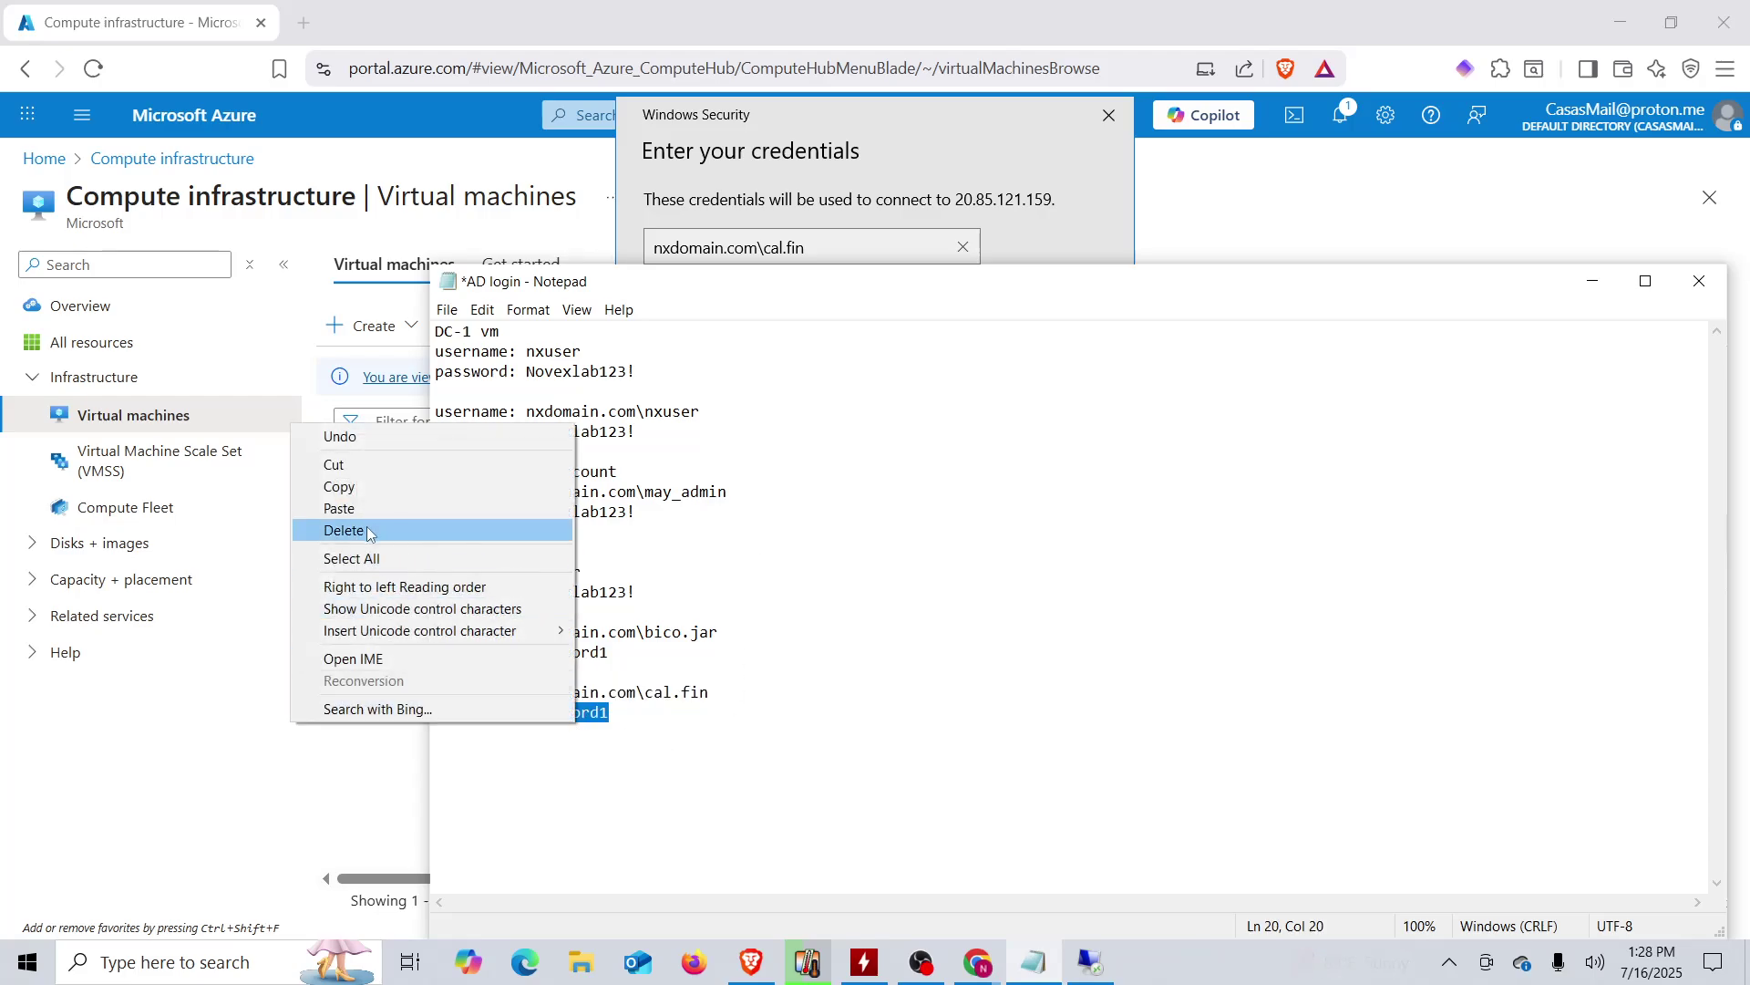
left_click(383, 495)
left_click(633, 194)
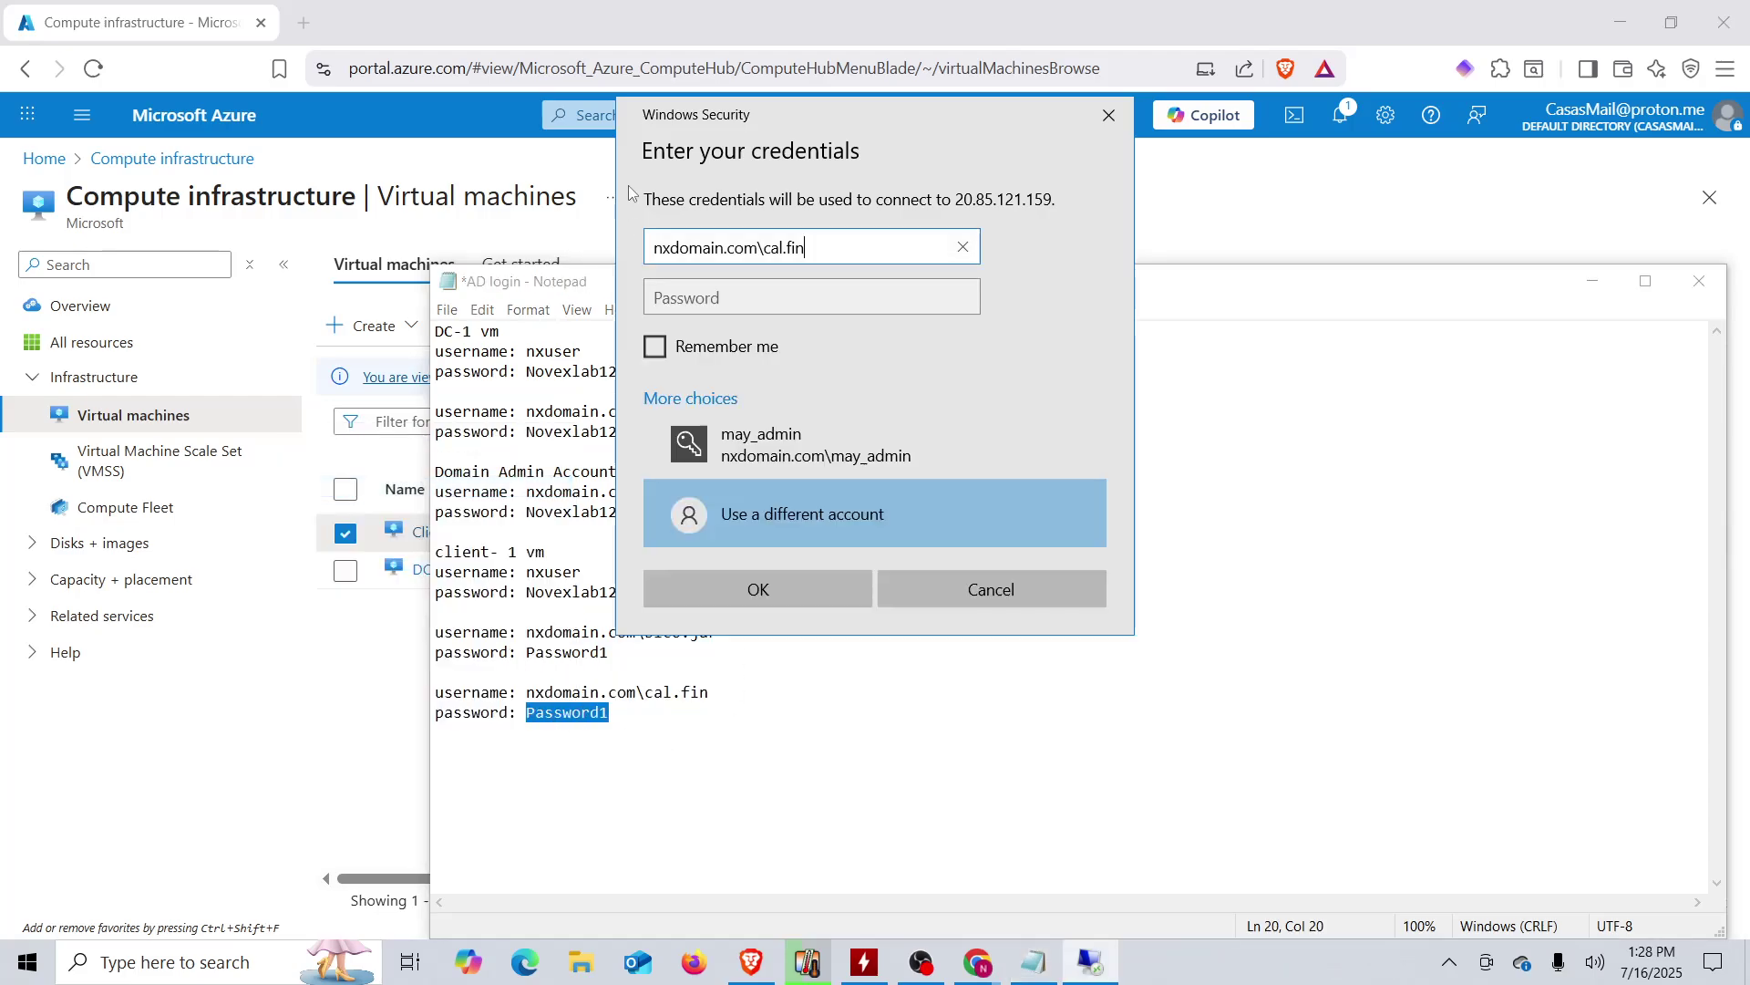
left_click(700, 299)
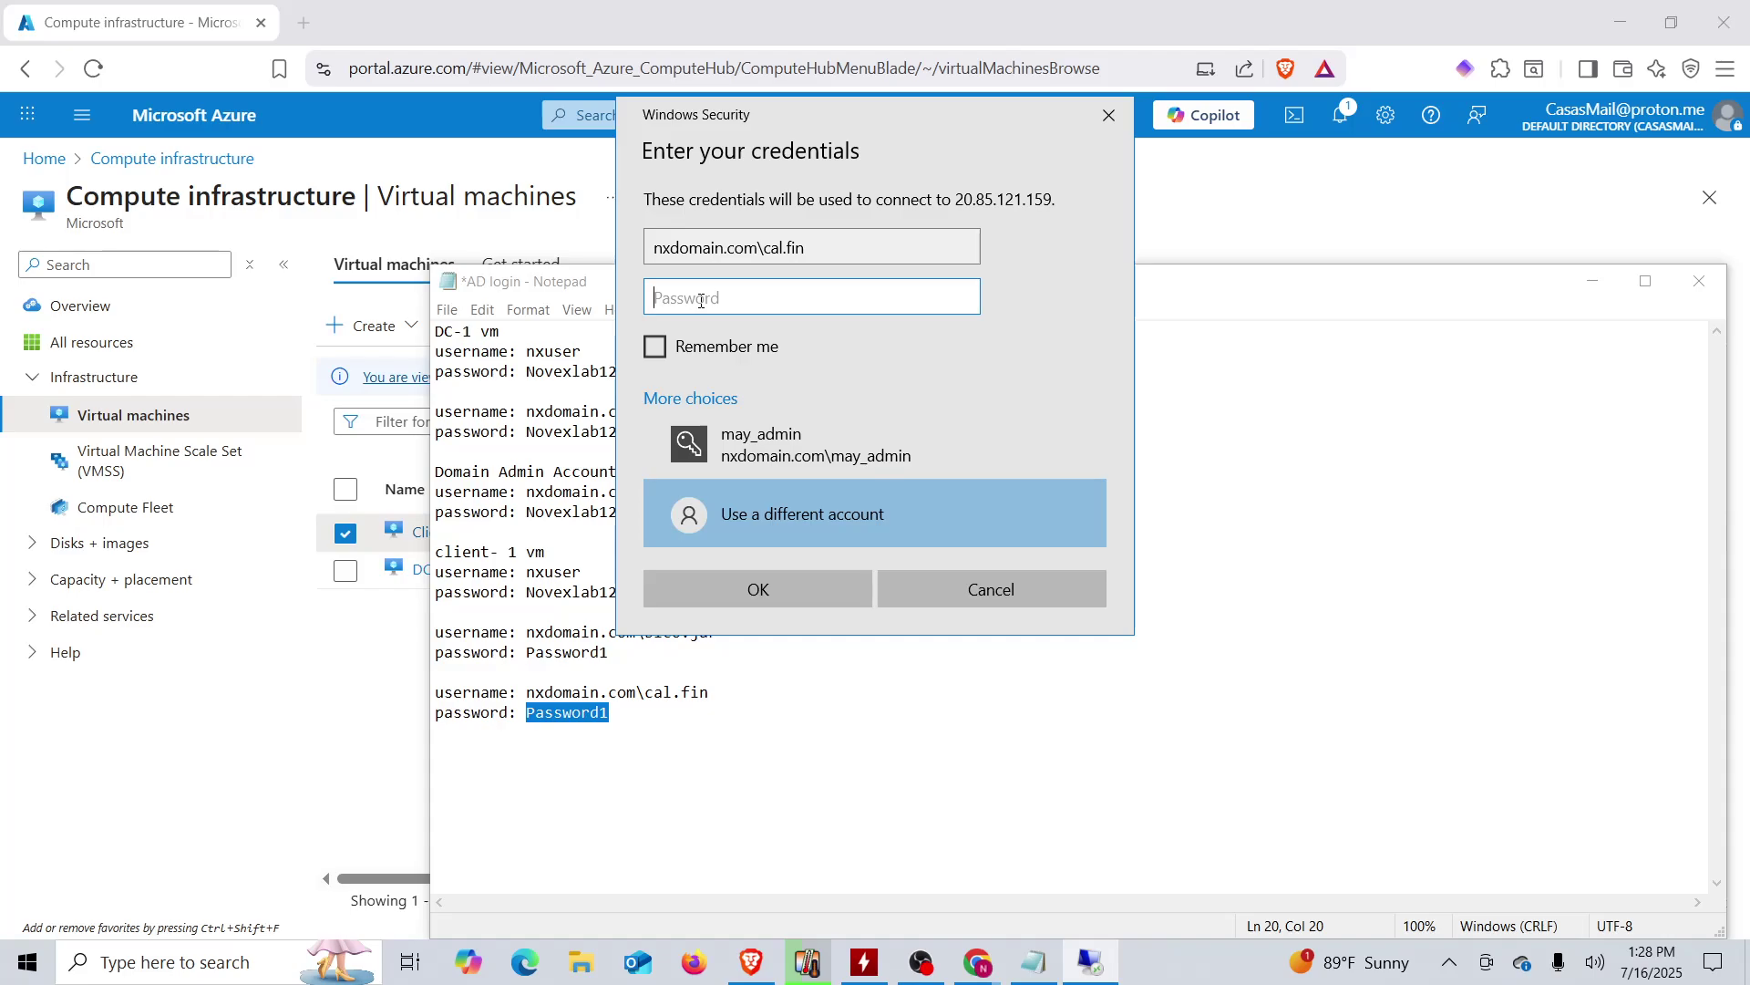
key("ctrl+v")
key("Return")
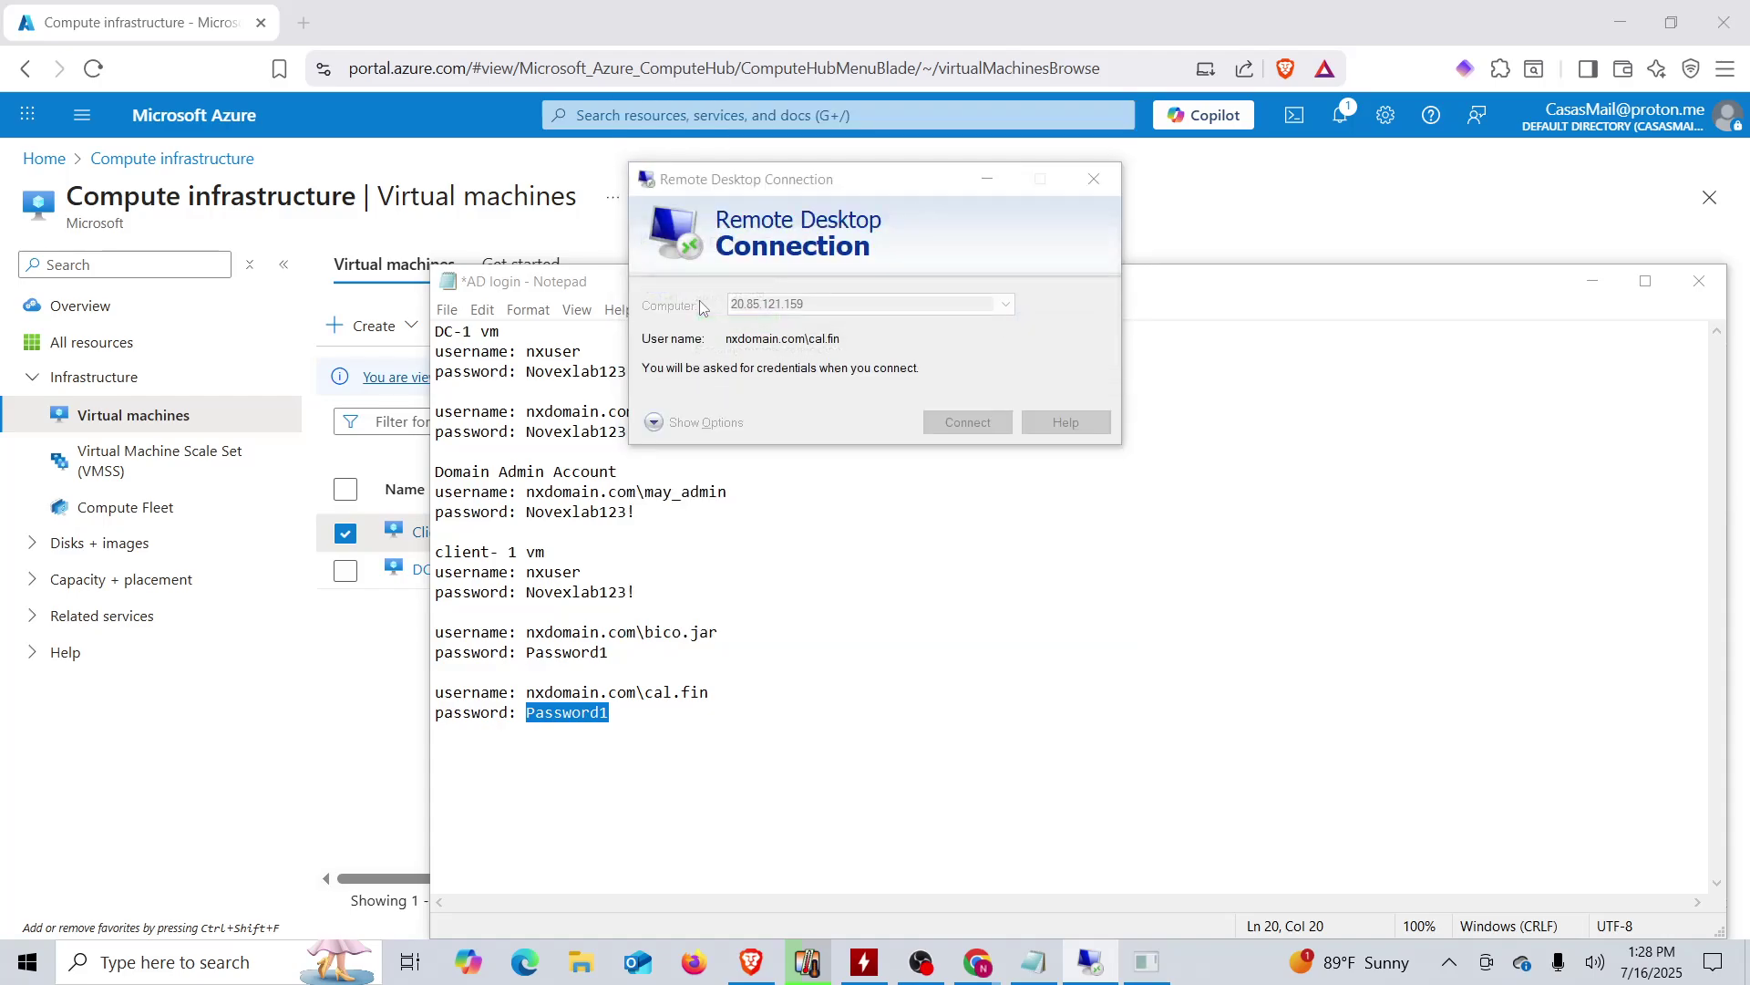
type("Password1")
key("Return")
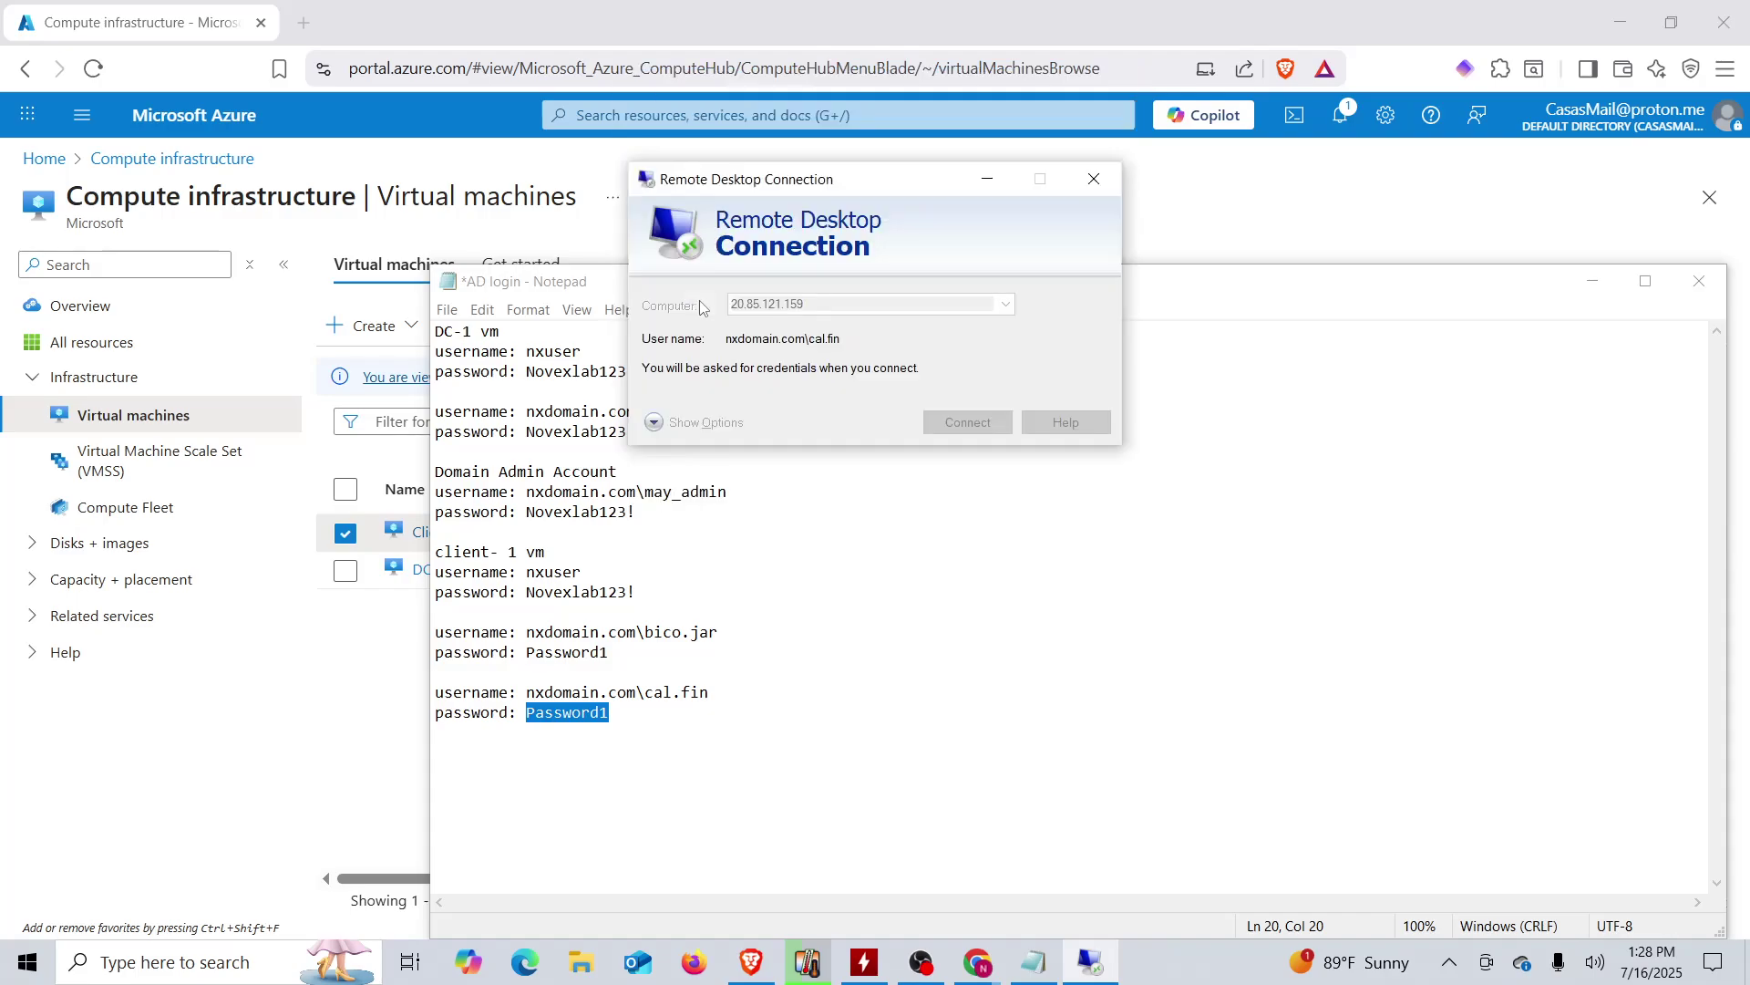
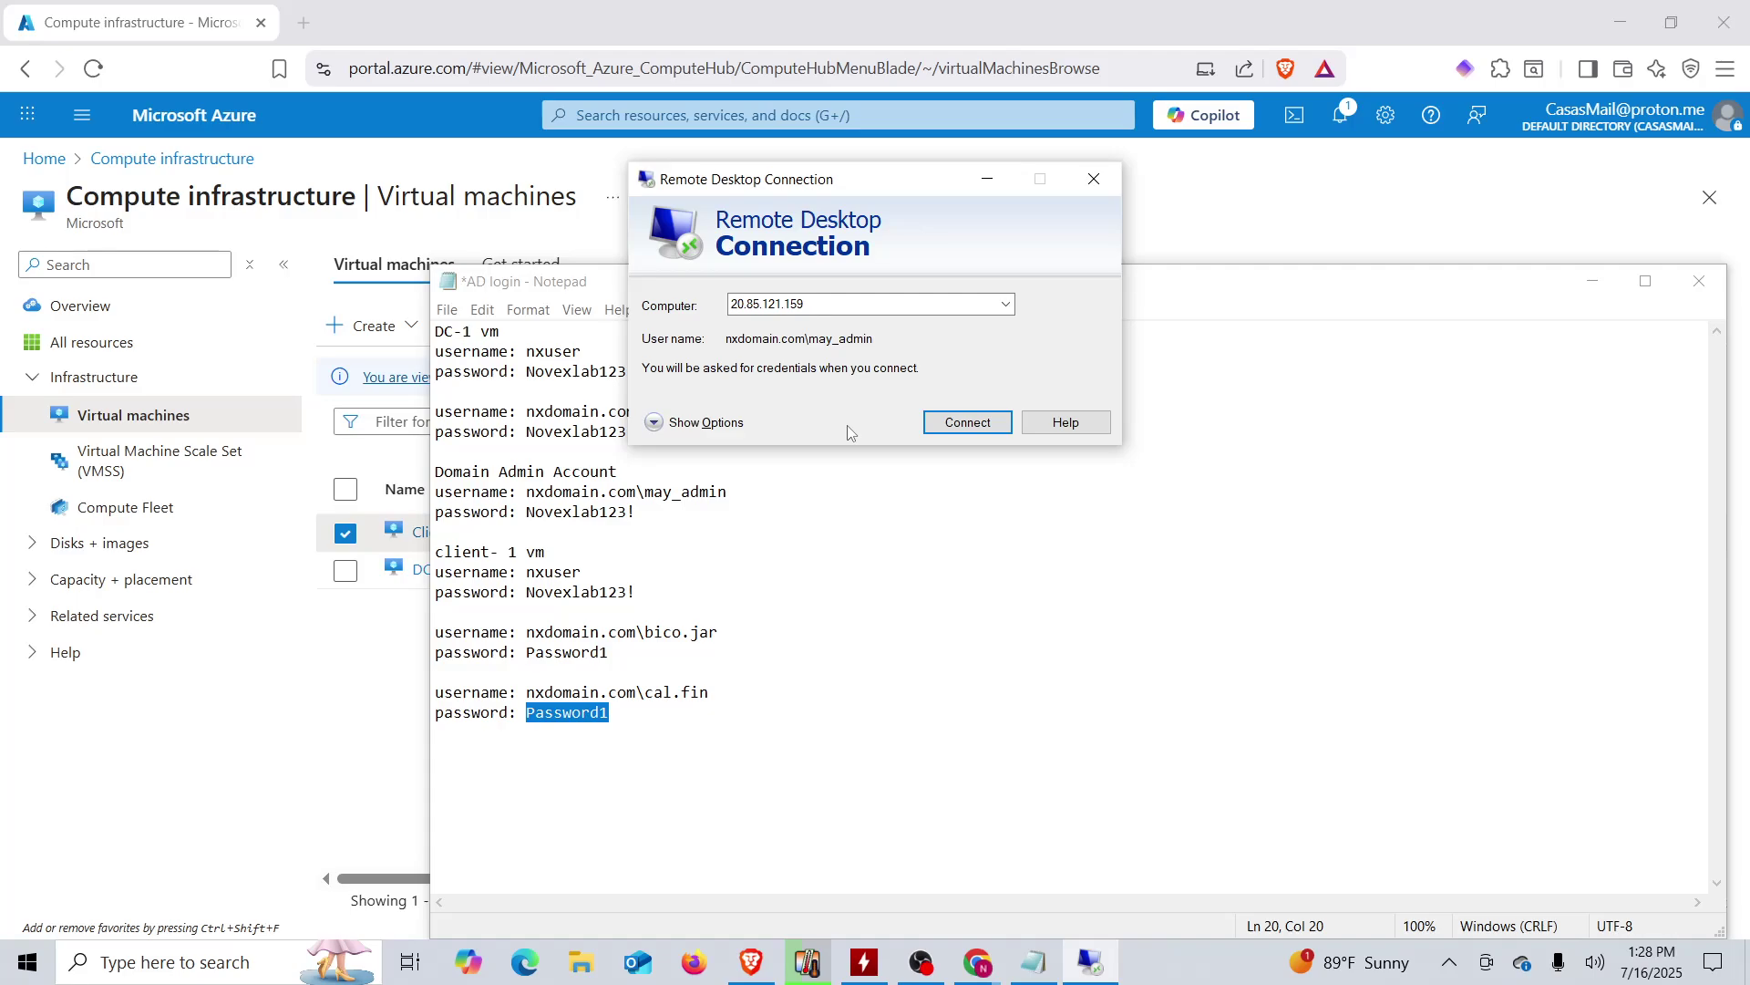
- Bring the Azure virtual machines list in front of Notepad and the RDC dialog
left_click(889, 23)
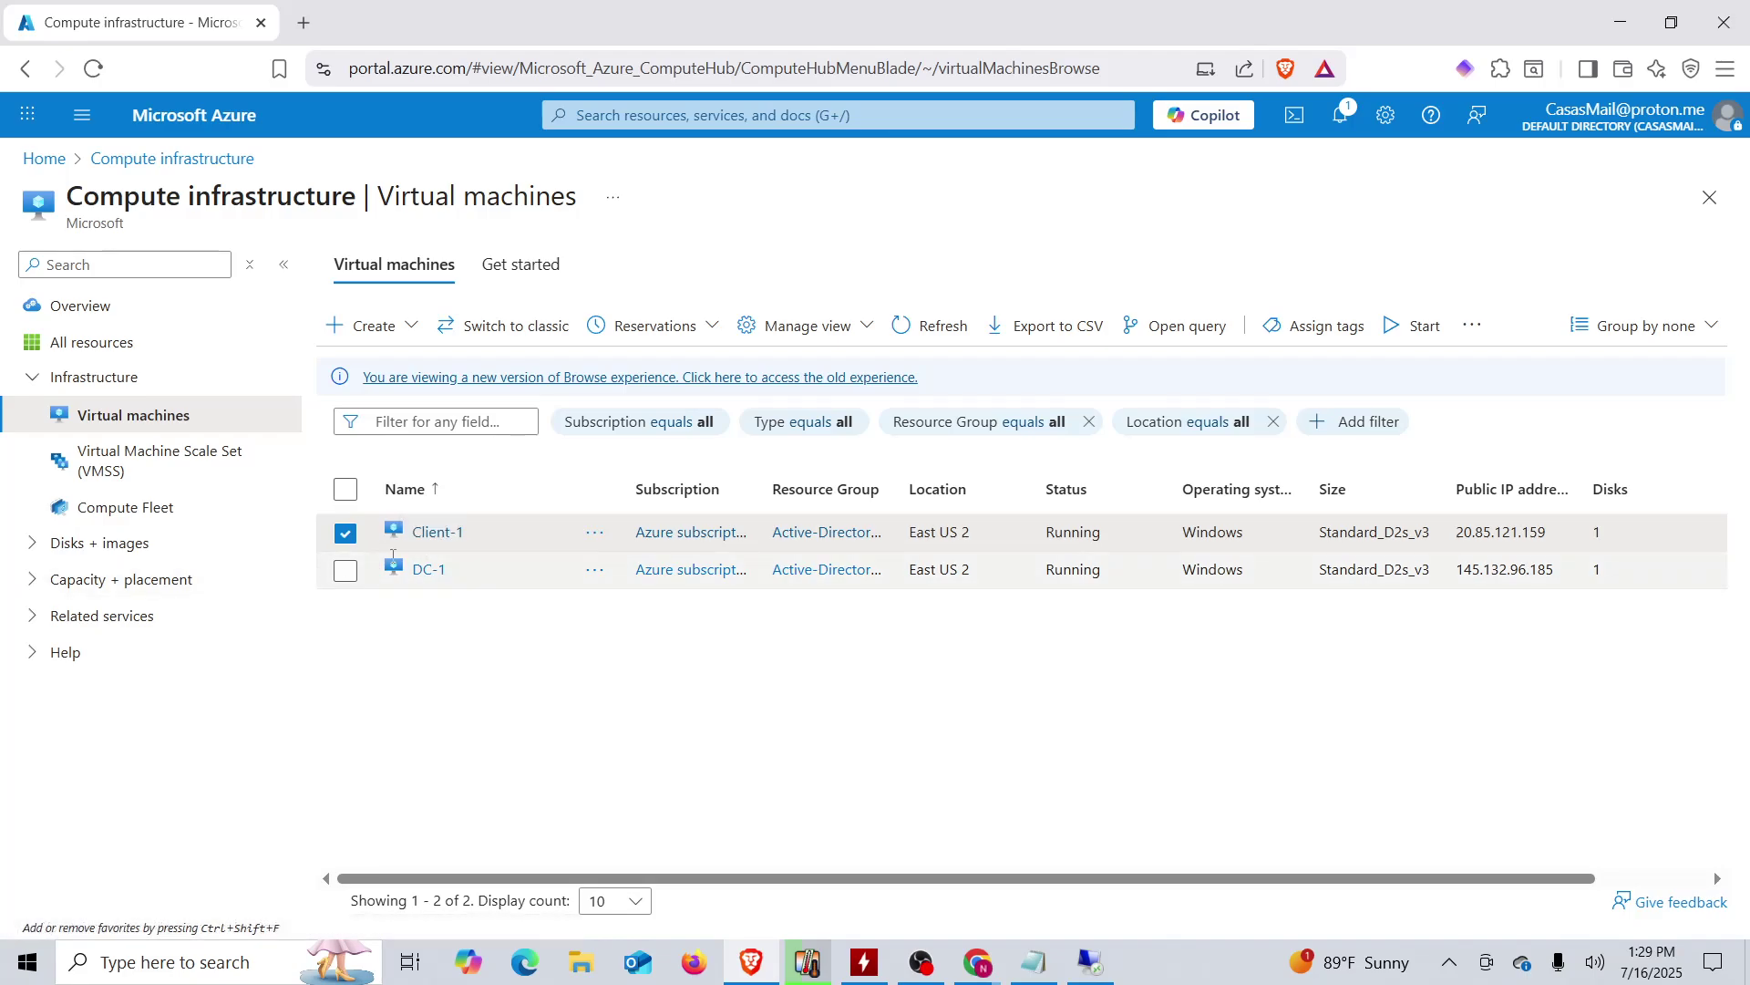
- Open Remote Desktop Connection and copy DC-1's public IP 145.132.96.185 from Azure
left_click(187, 974)
type("re")
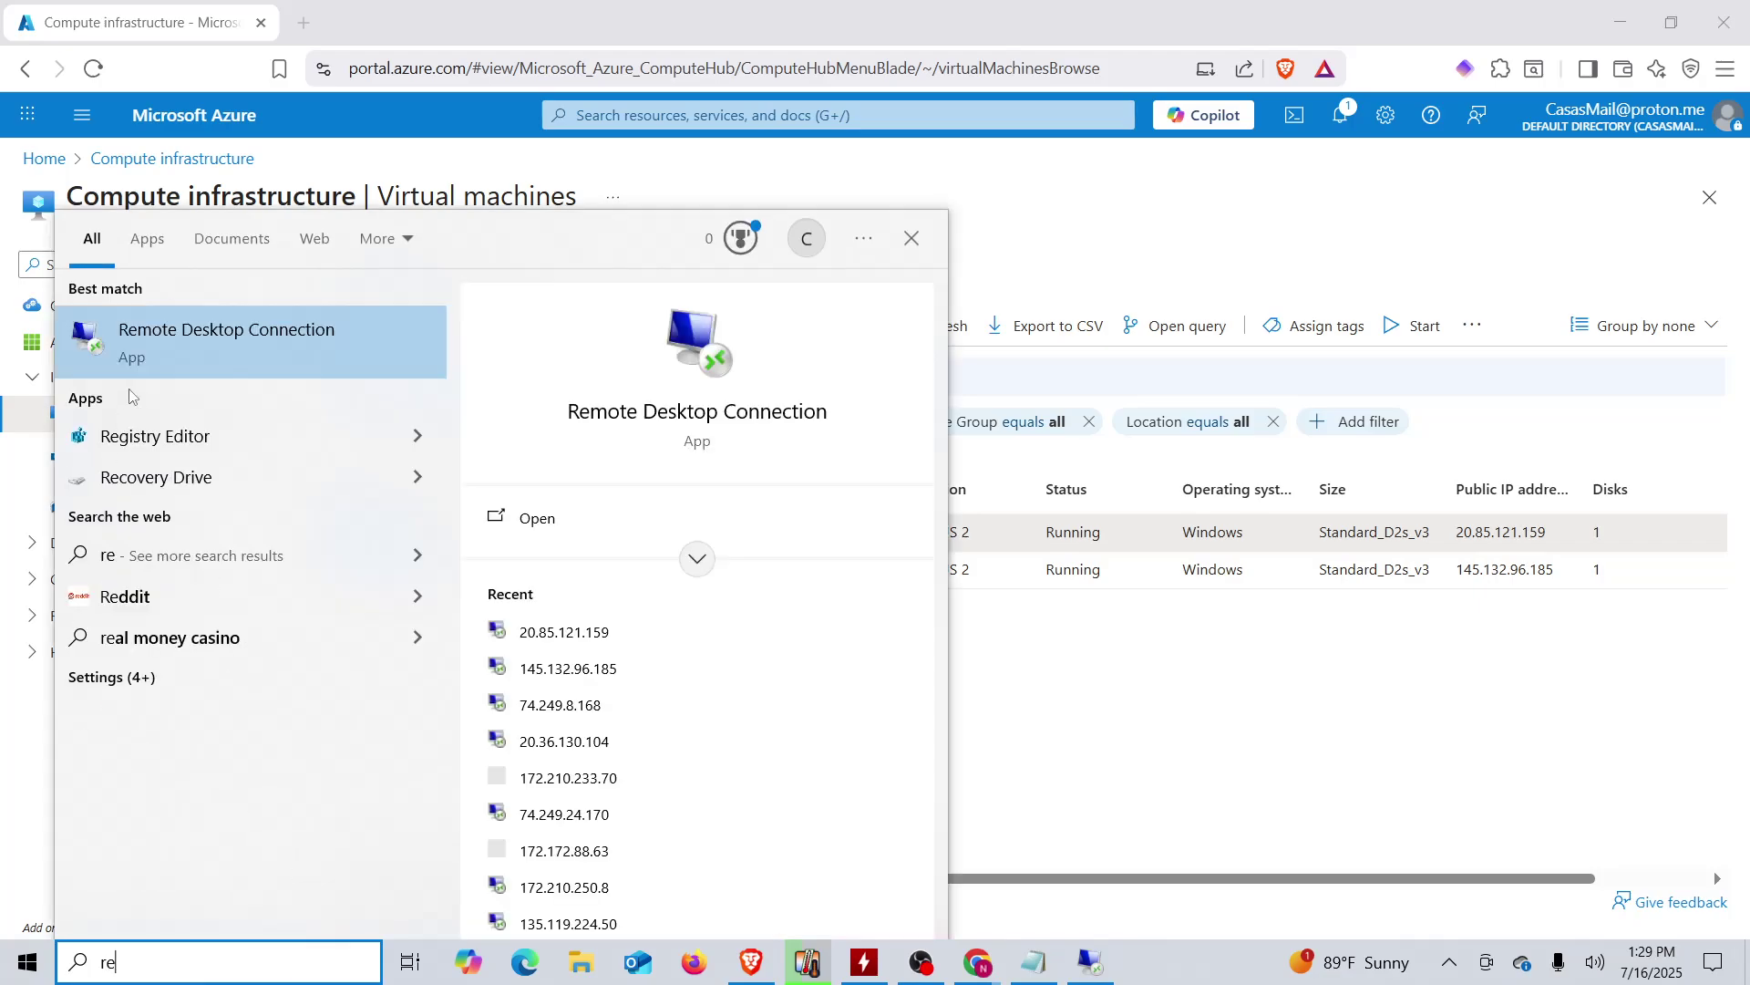
left_click(265, 364)
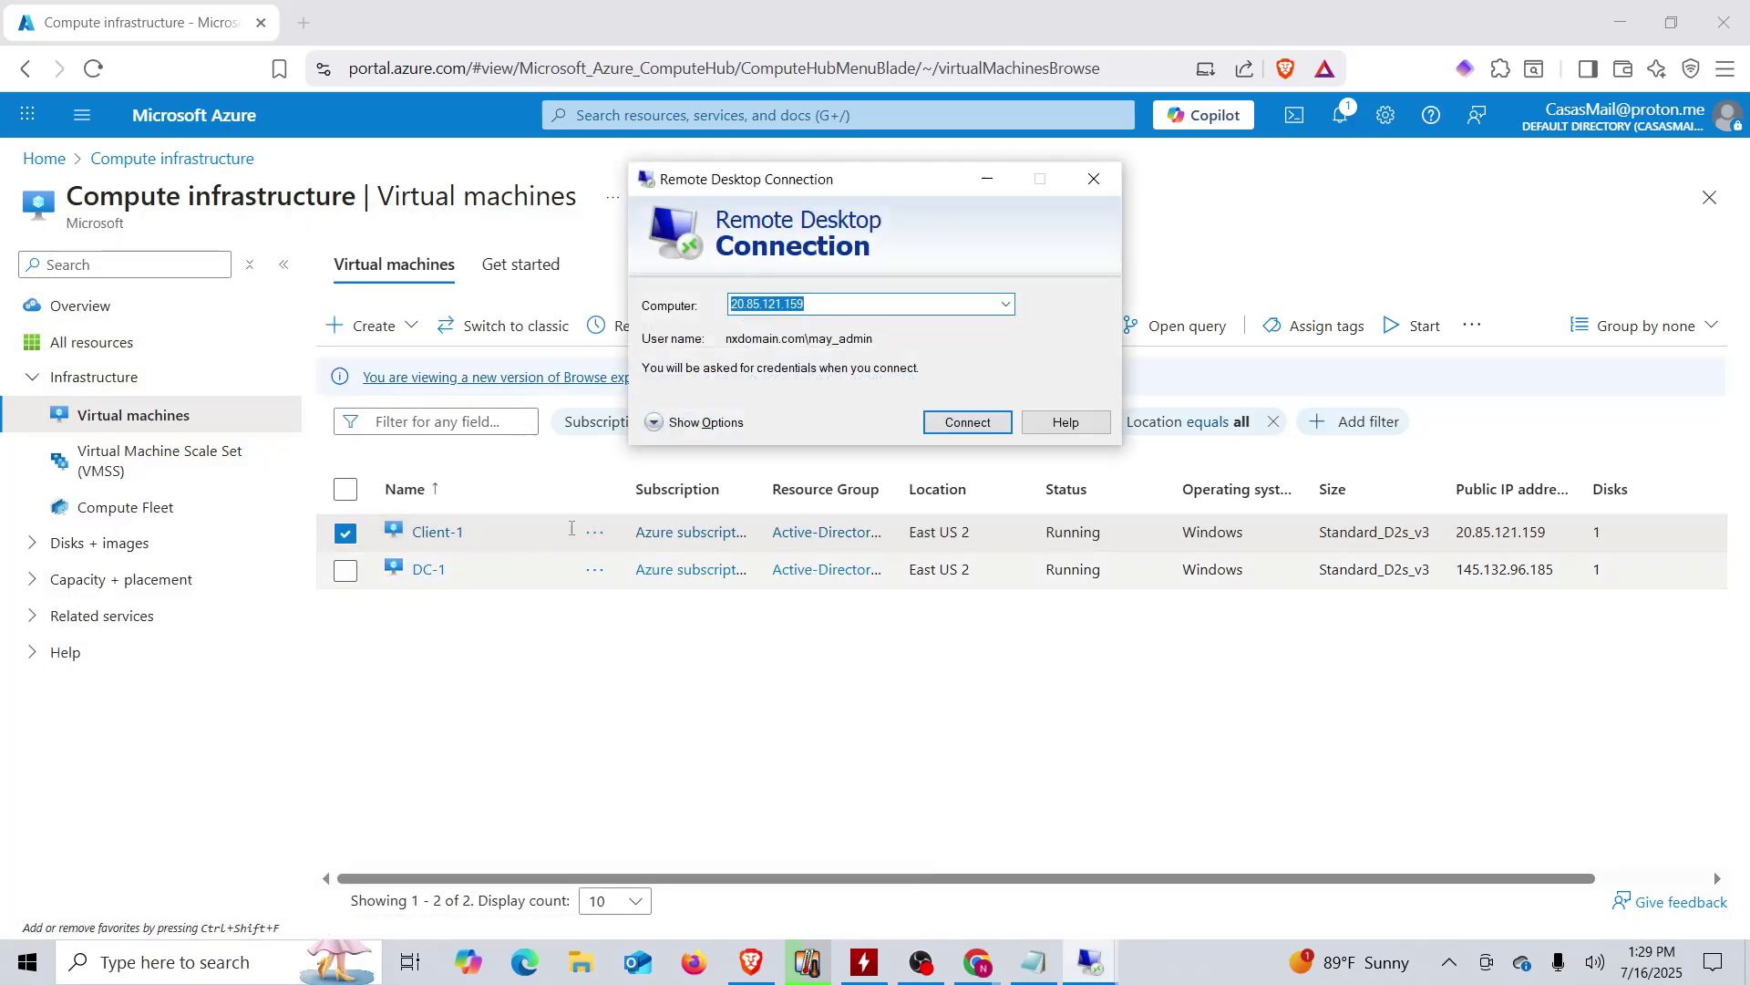
left_click(1461, 665)
double_click(1478, 571)
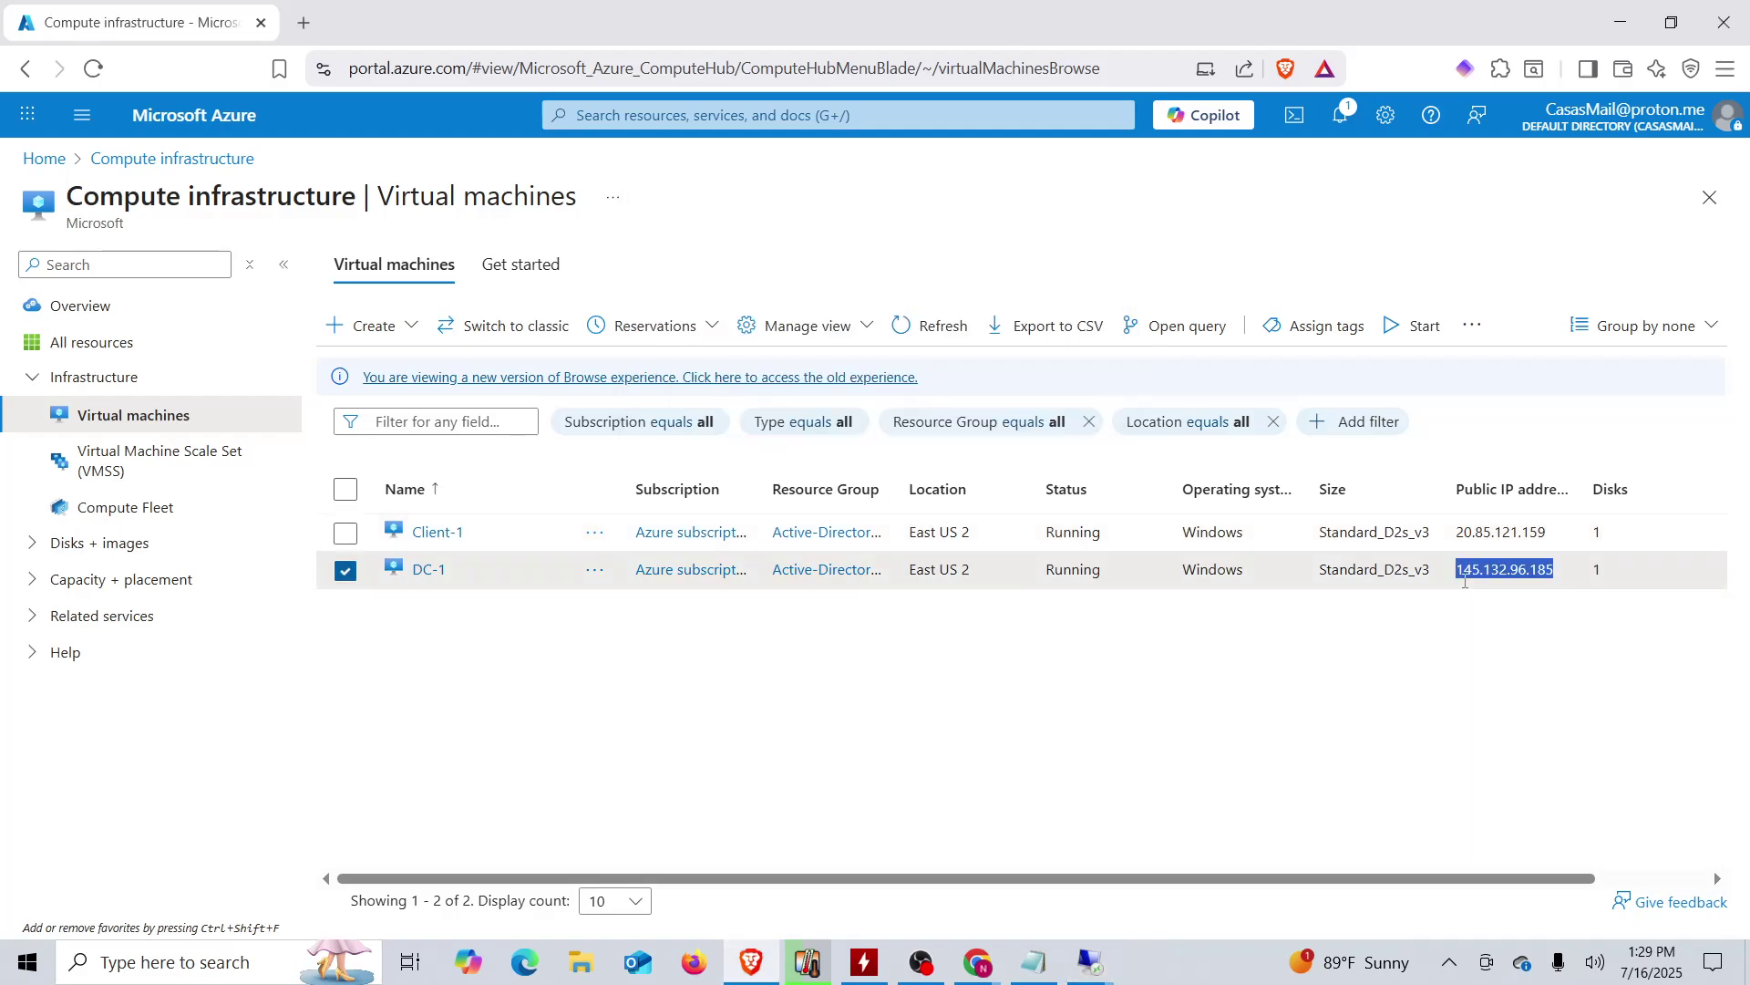
right_click(1478, 573)
left_click(1508, 598)
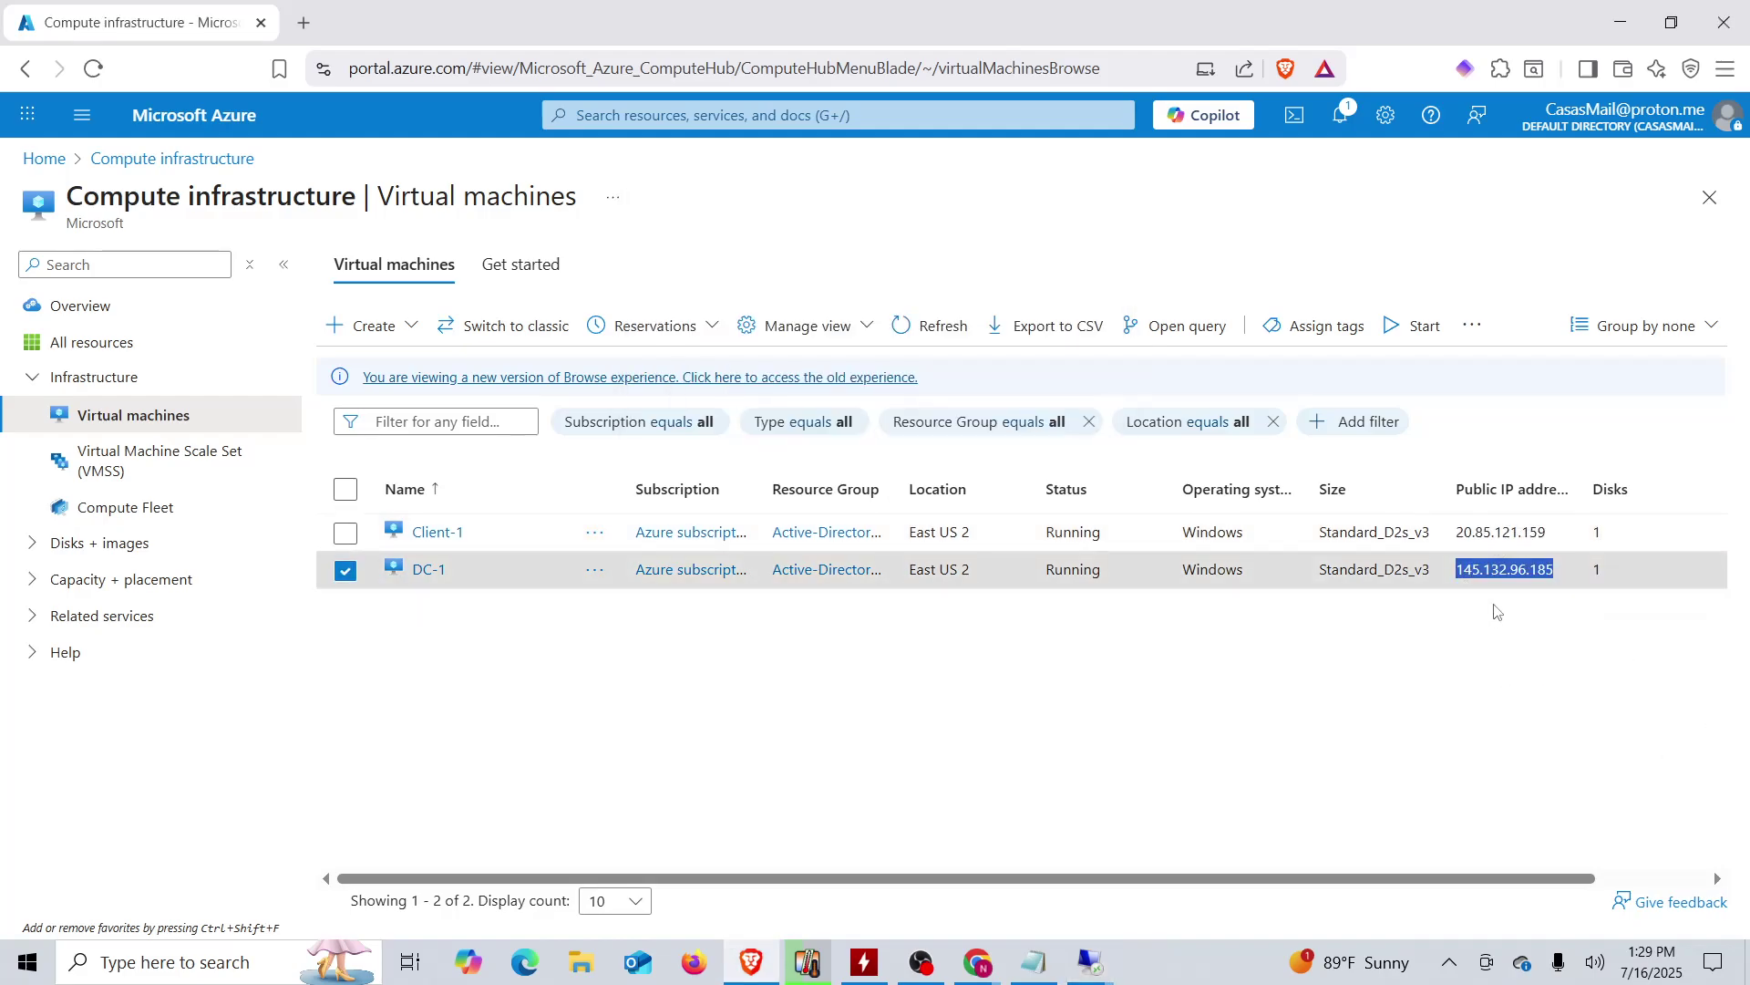
- Replace the computer address 20.85.121.159 with DC-1's IP 145.132.96.185 and connect
mouse_move(1090, 965)
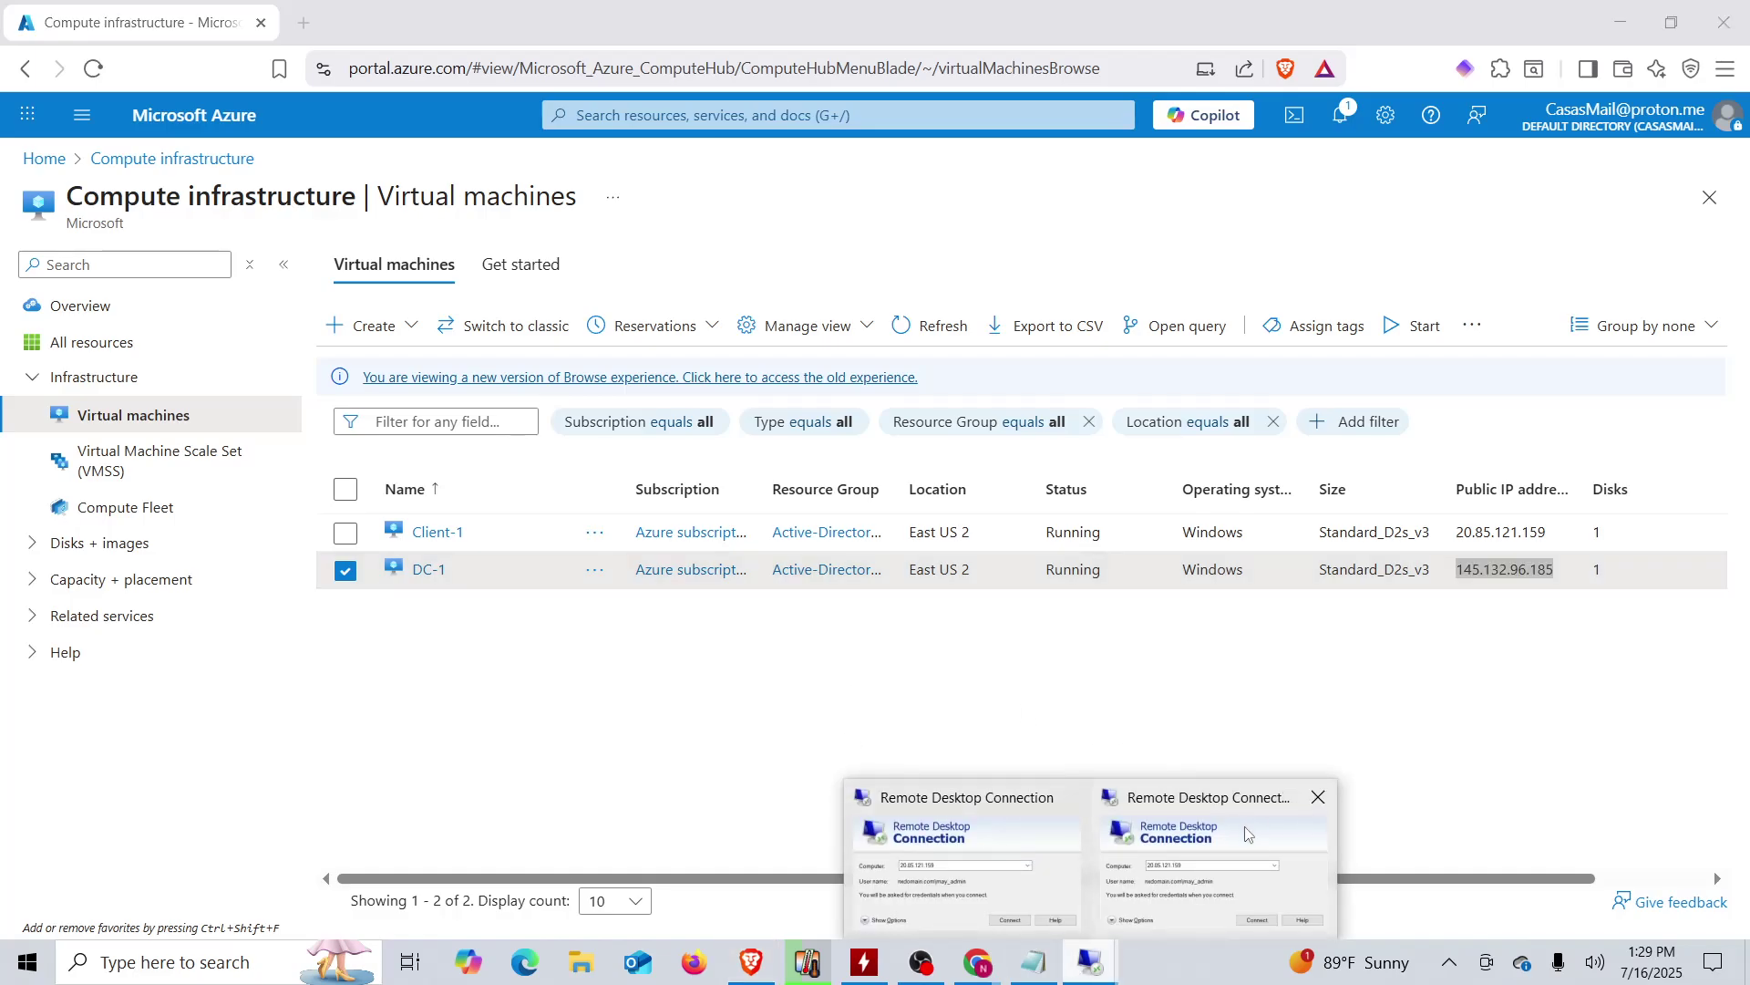
mouse_move(1224, 855)
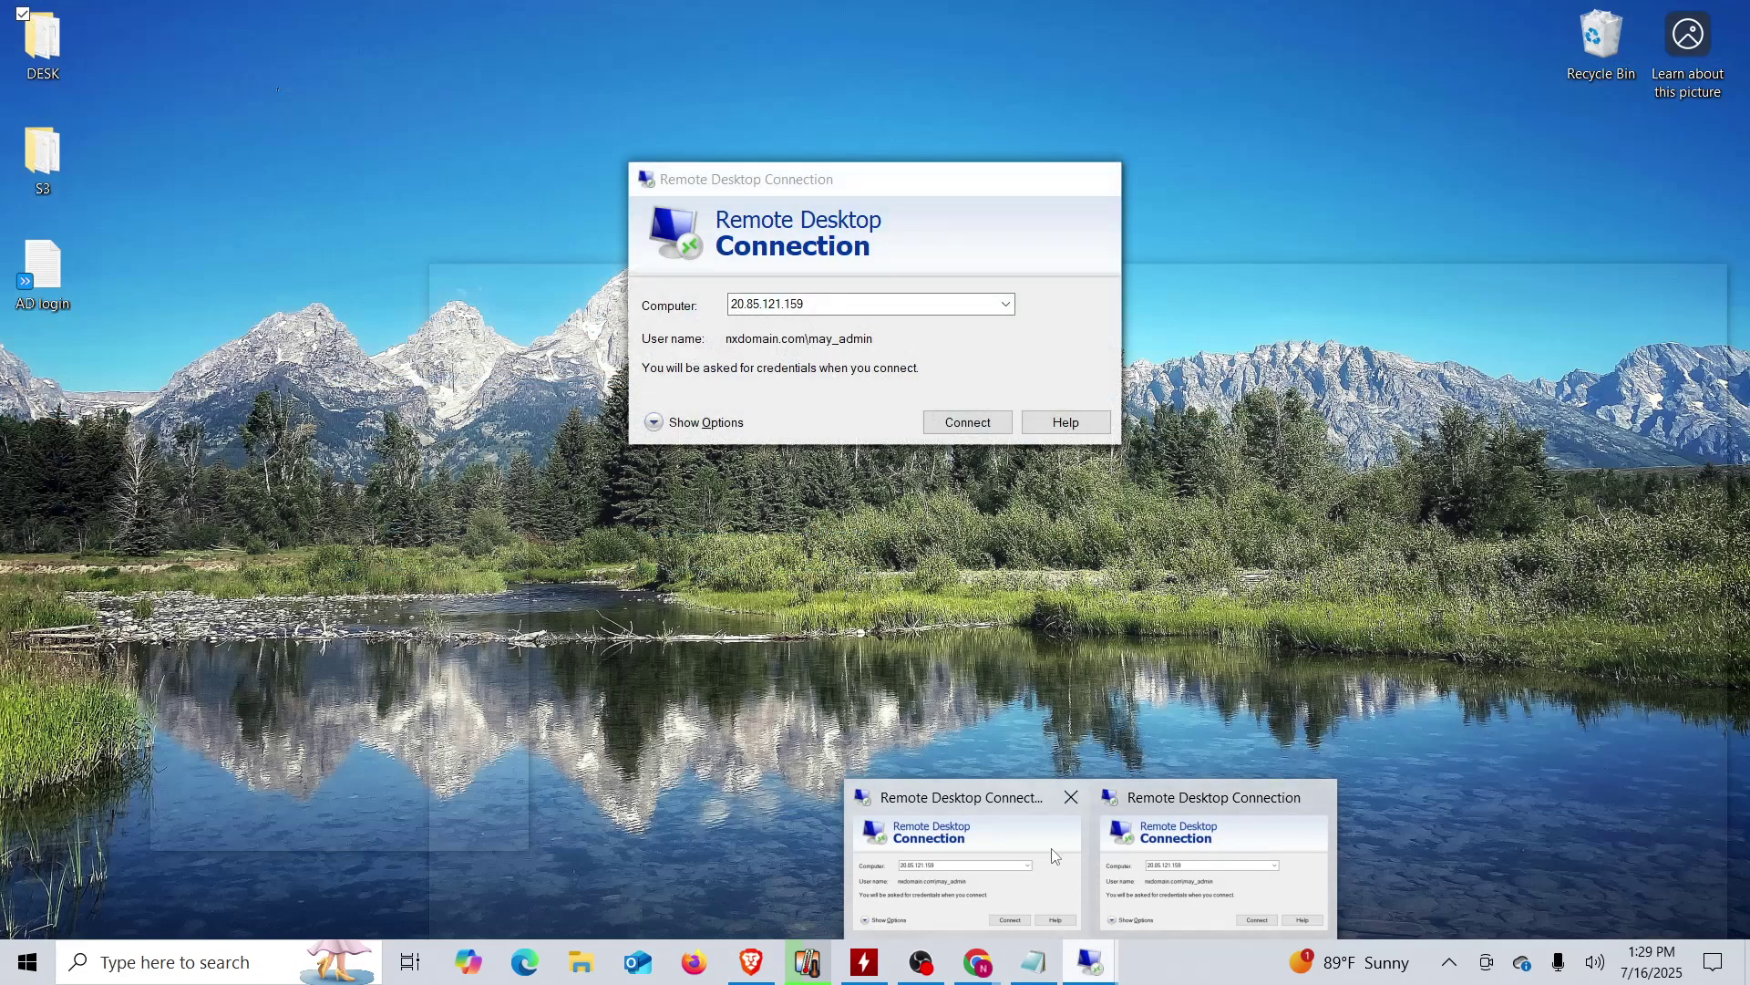
left_click(1318, 797)
left_click(1085, 862)
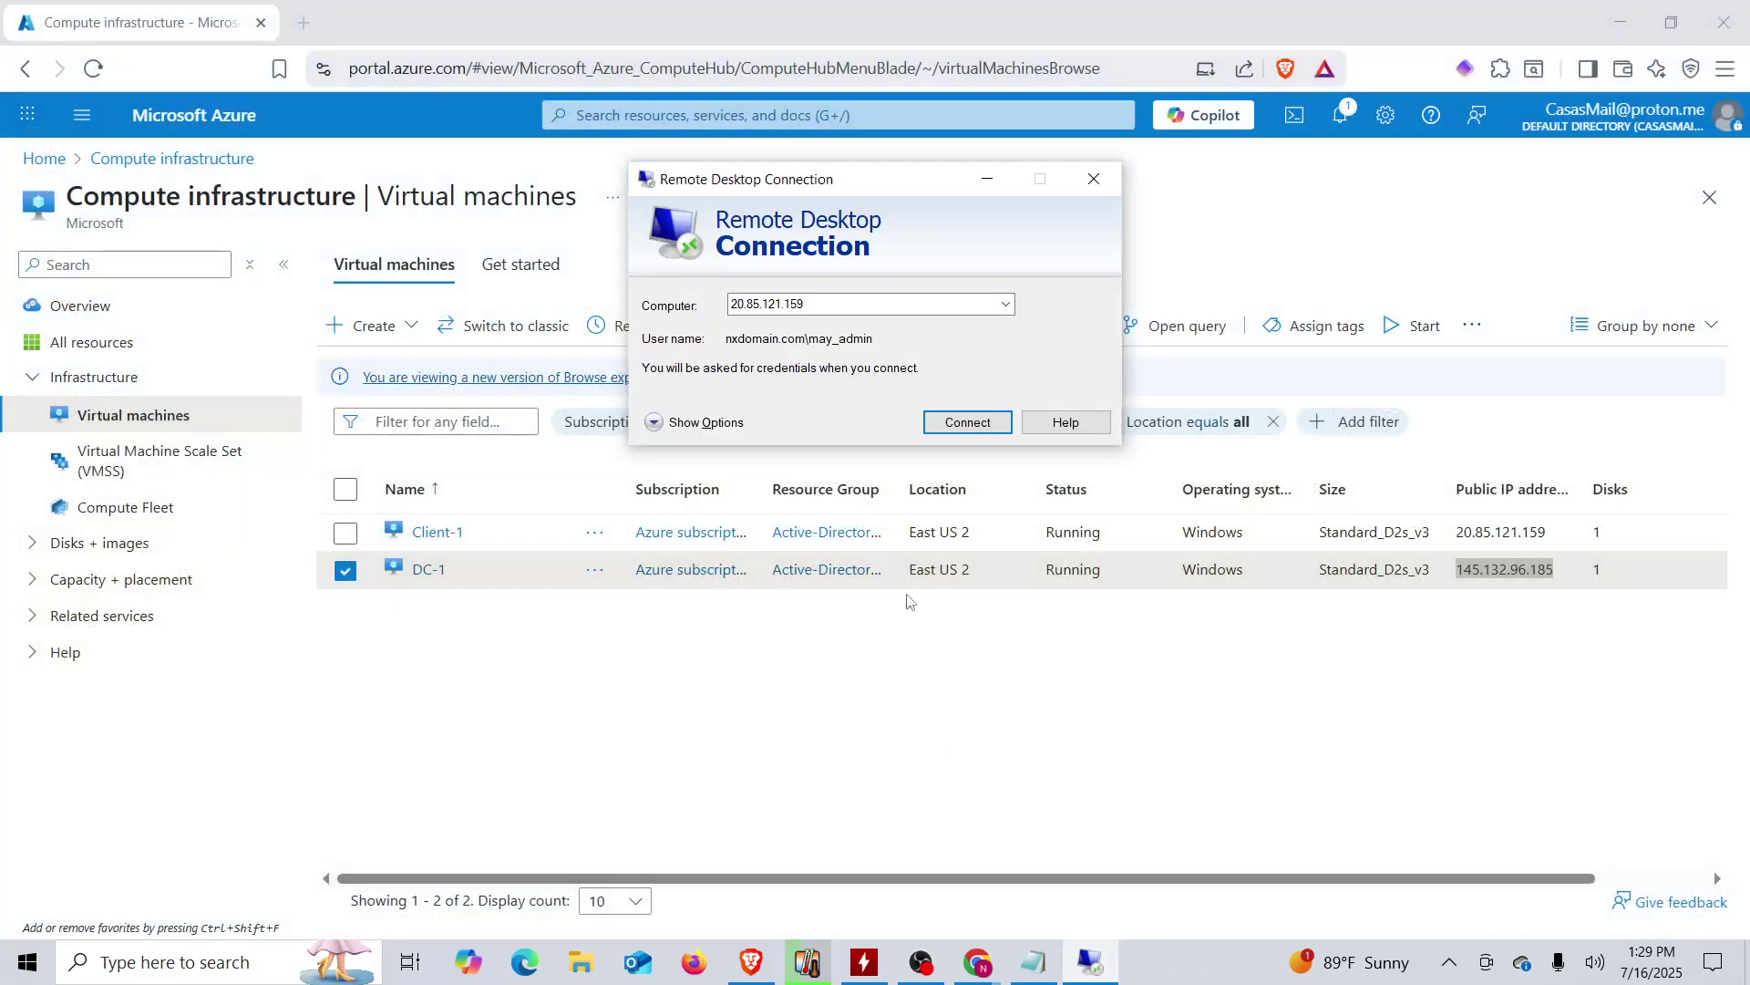
double_click(840, 305)
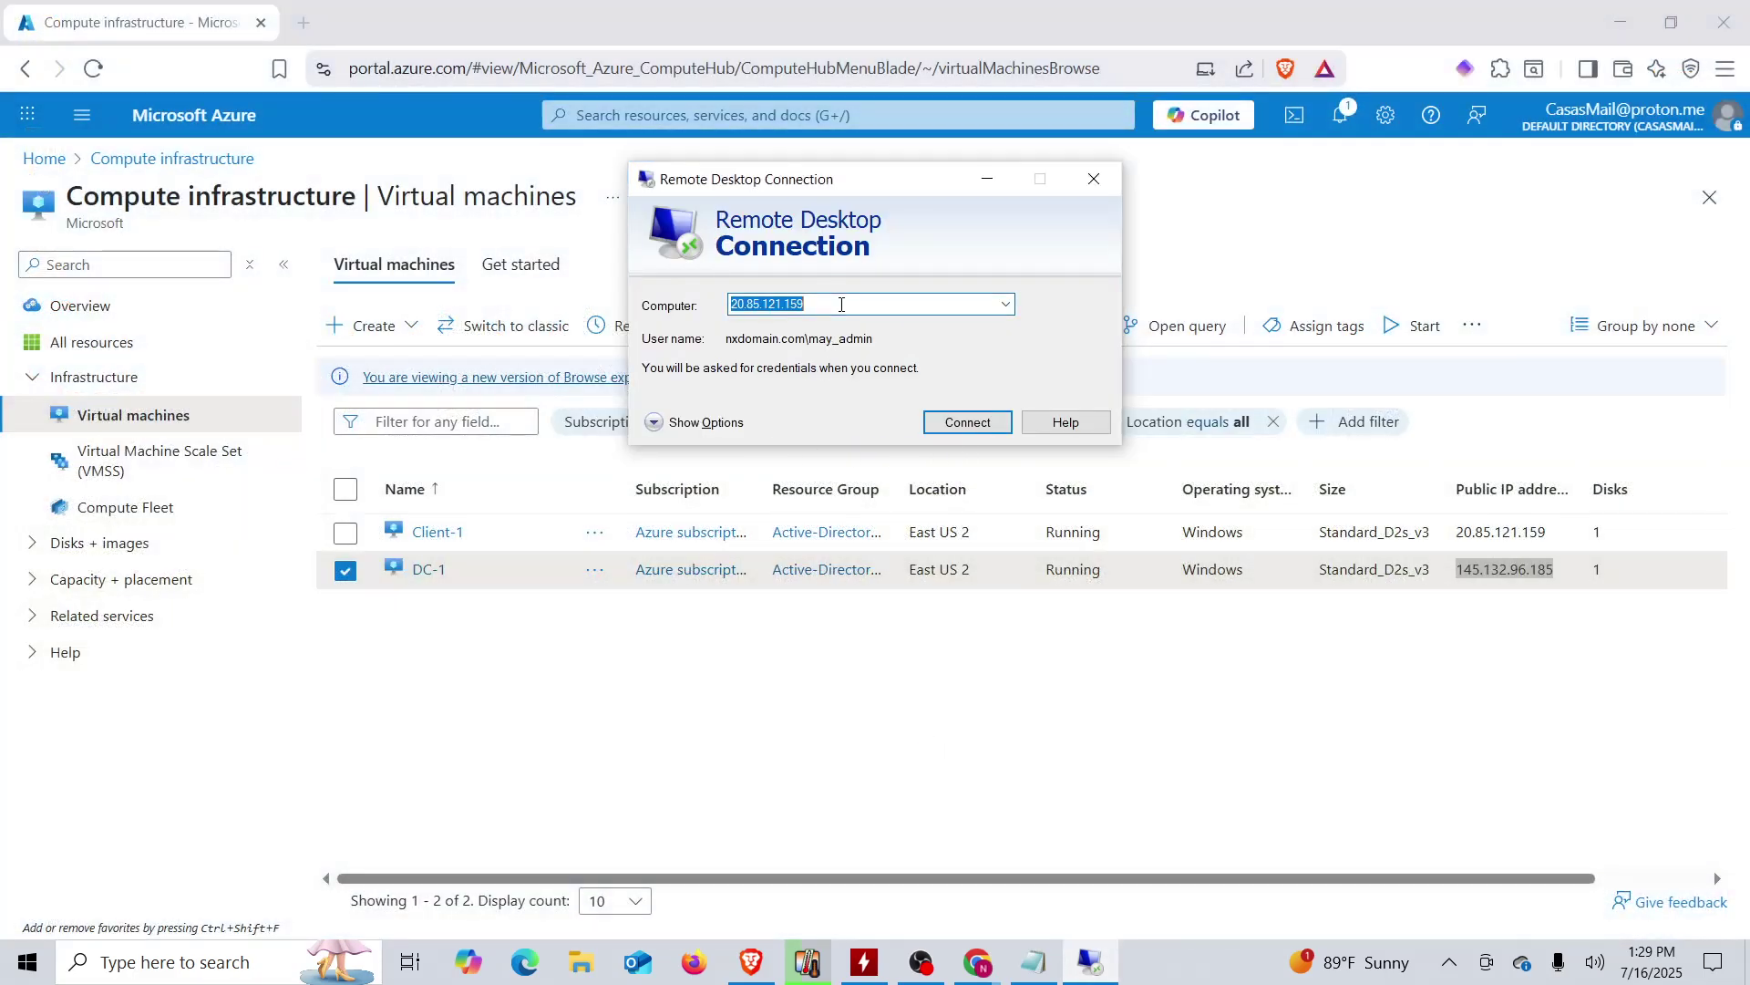
key("ctrl+v")
left_click(954, 424)
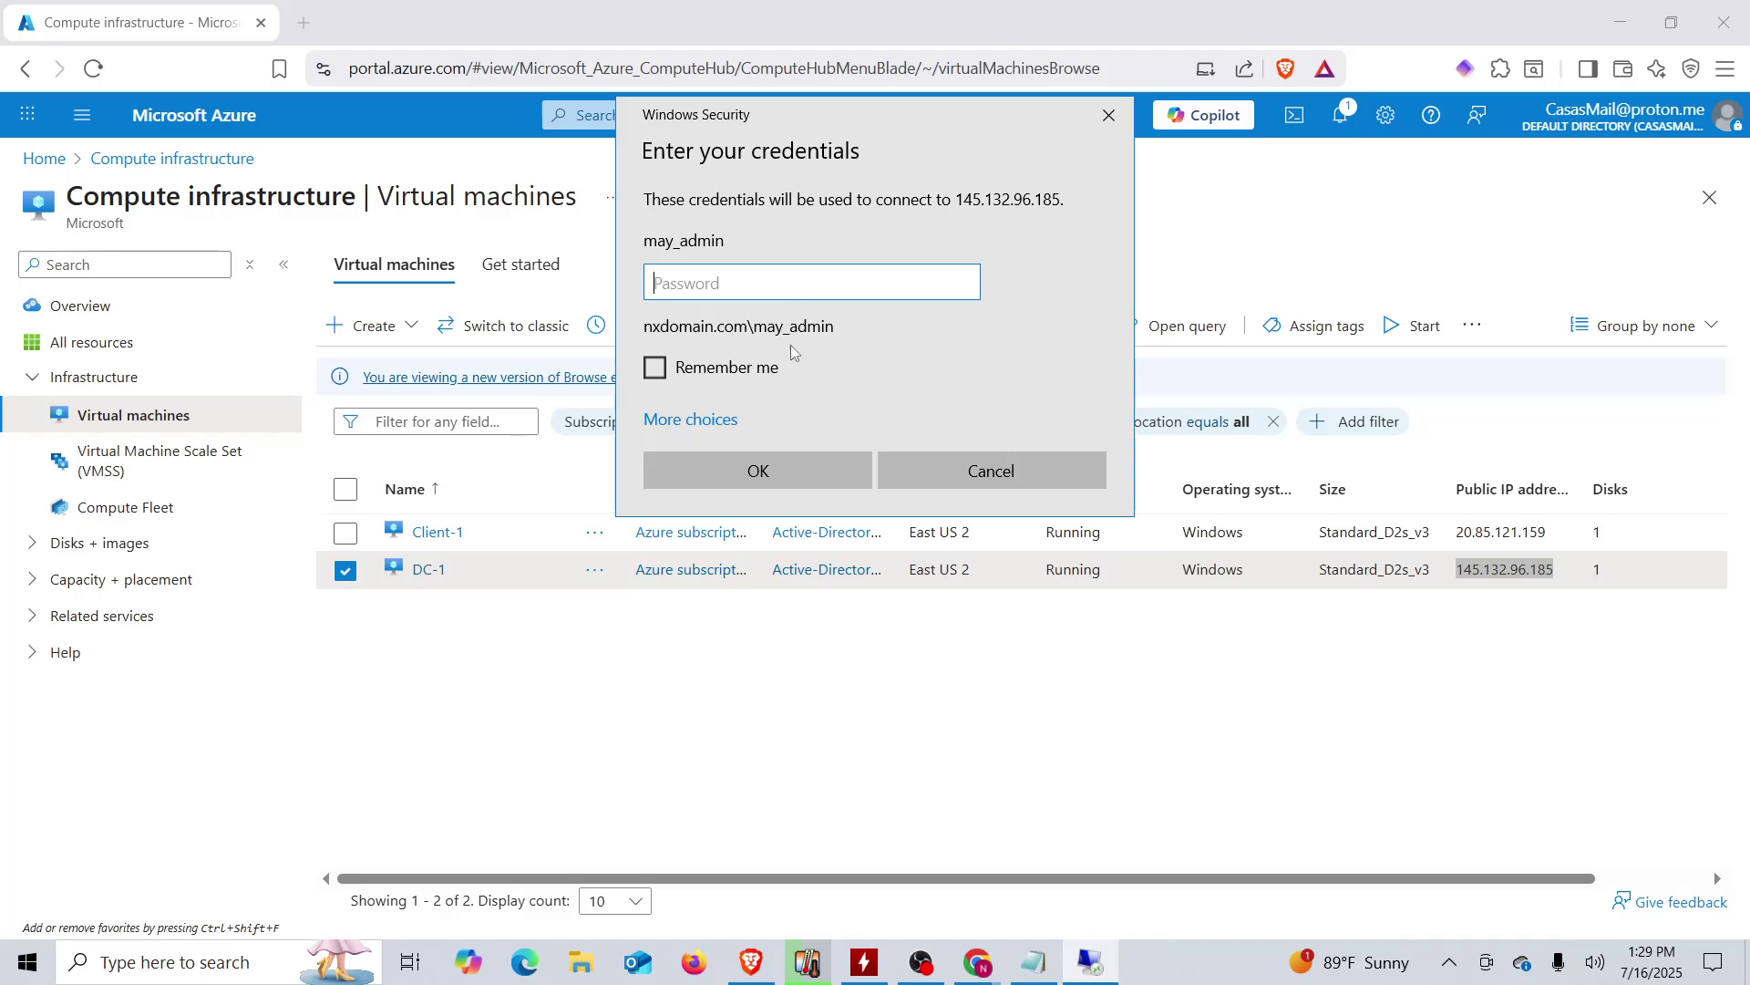
- Sign in with the domain admin password from the notes and accept the certificate warning
left_click(1037, 964)
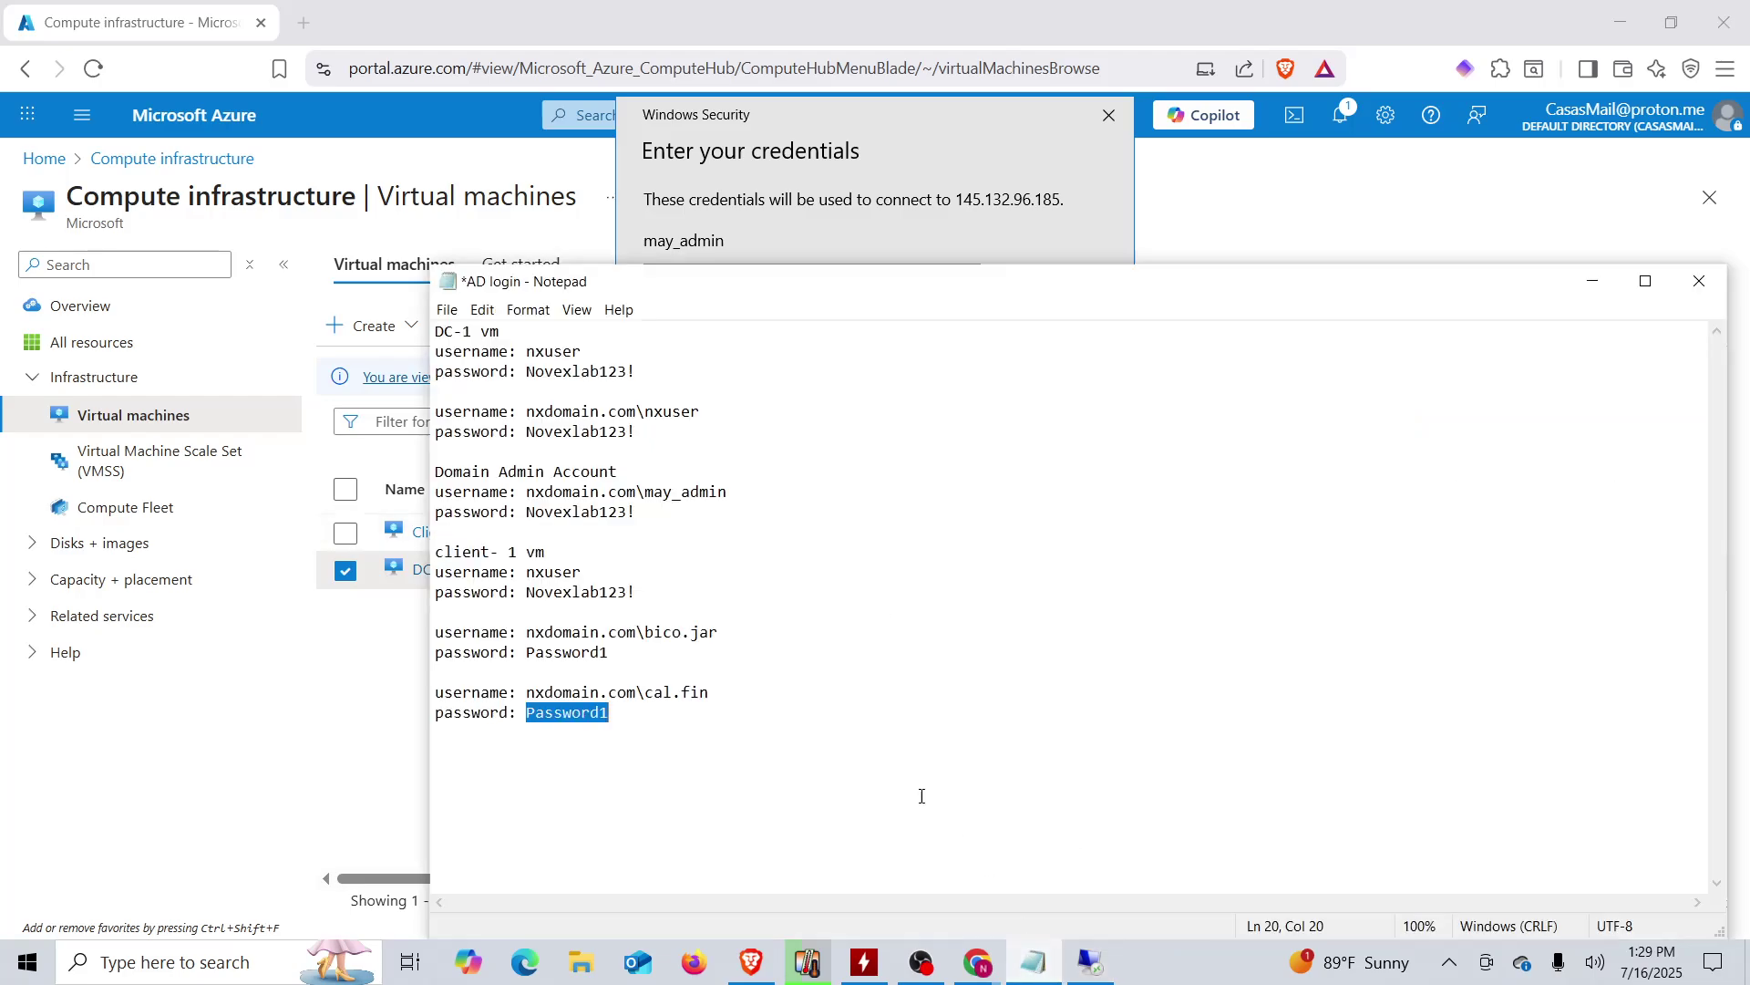
left_click_drag(527, 512, 636, 512)
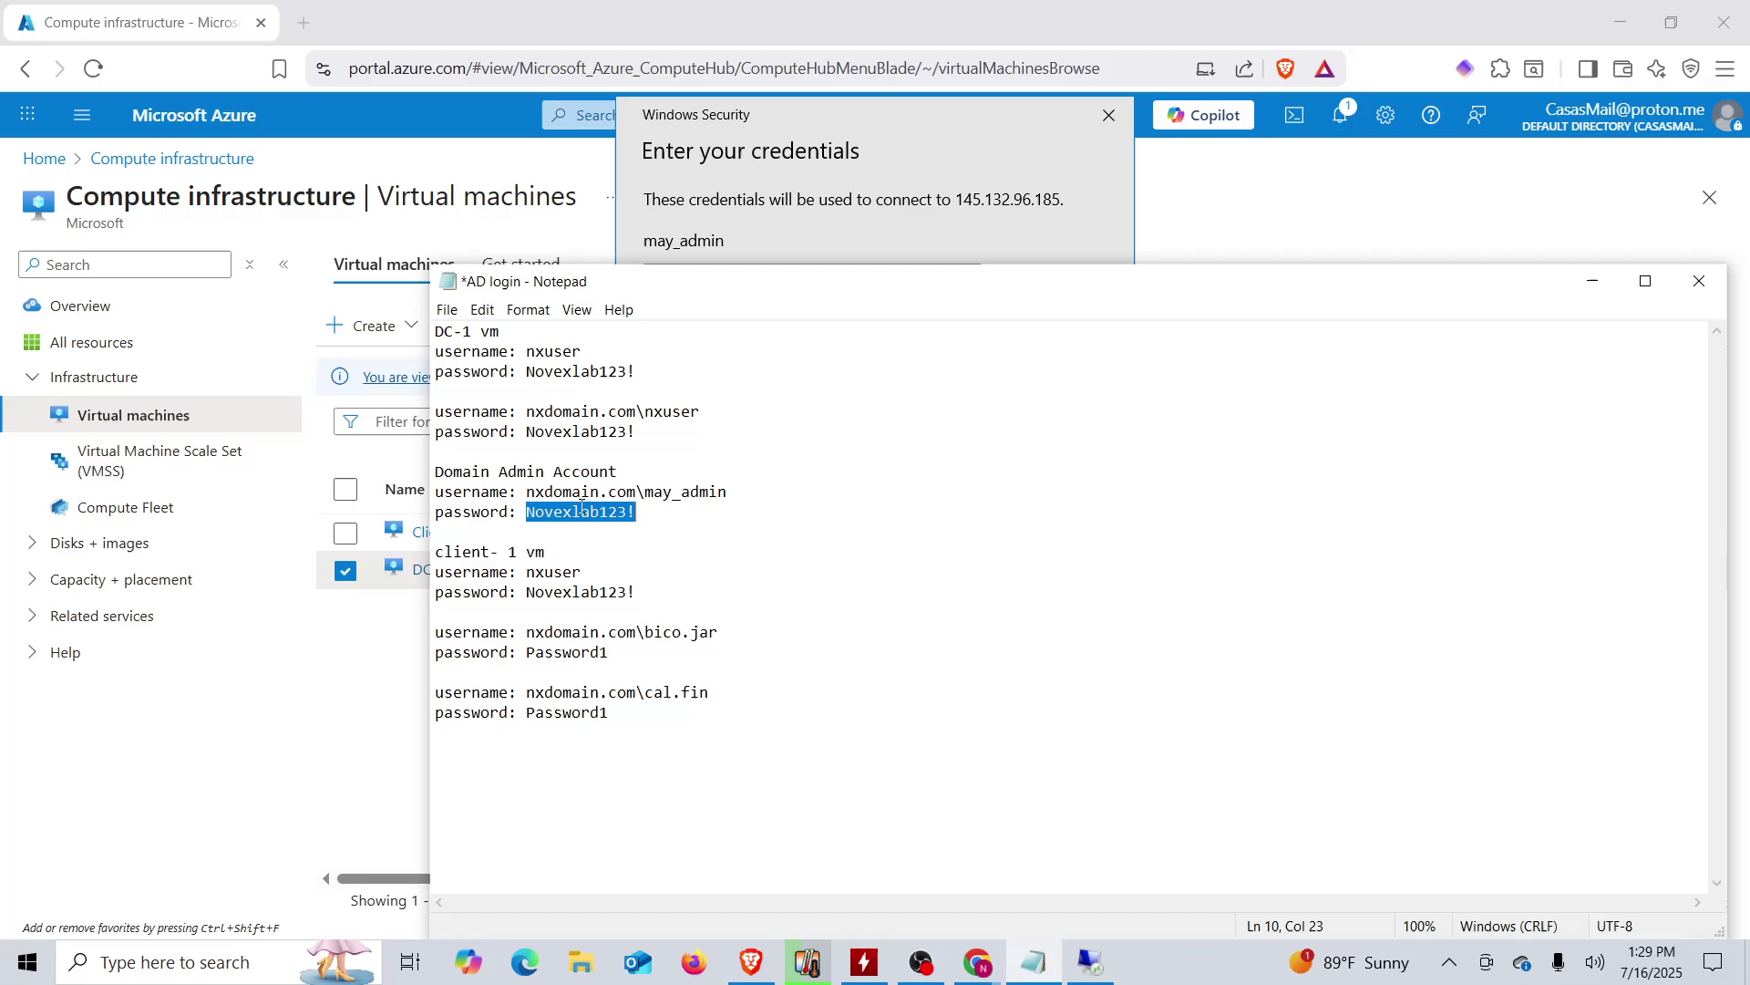
right_click(580, 506)
left_click(454, 570)
left_click(691, 236)
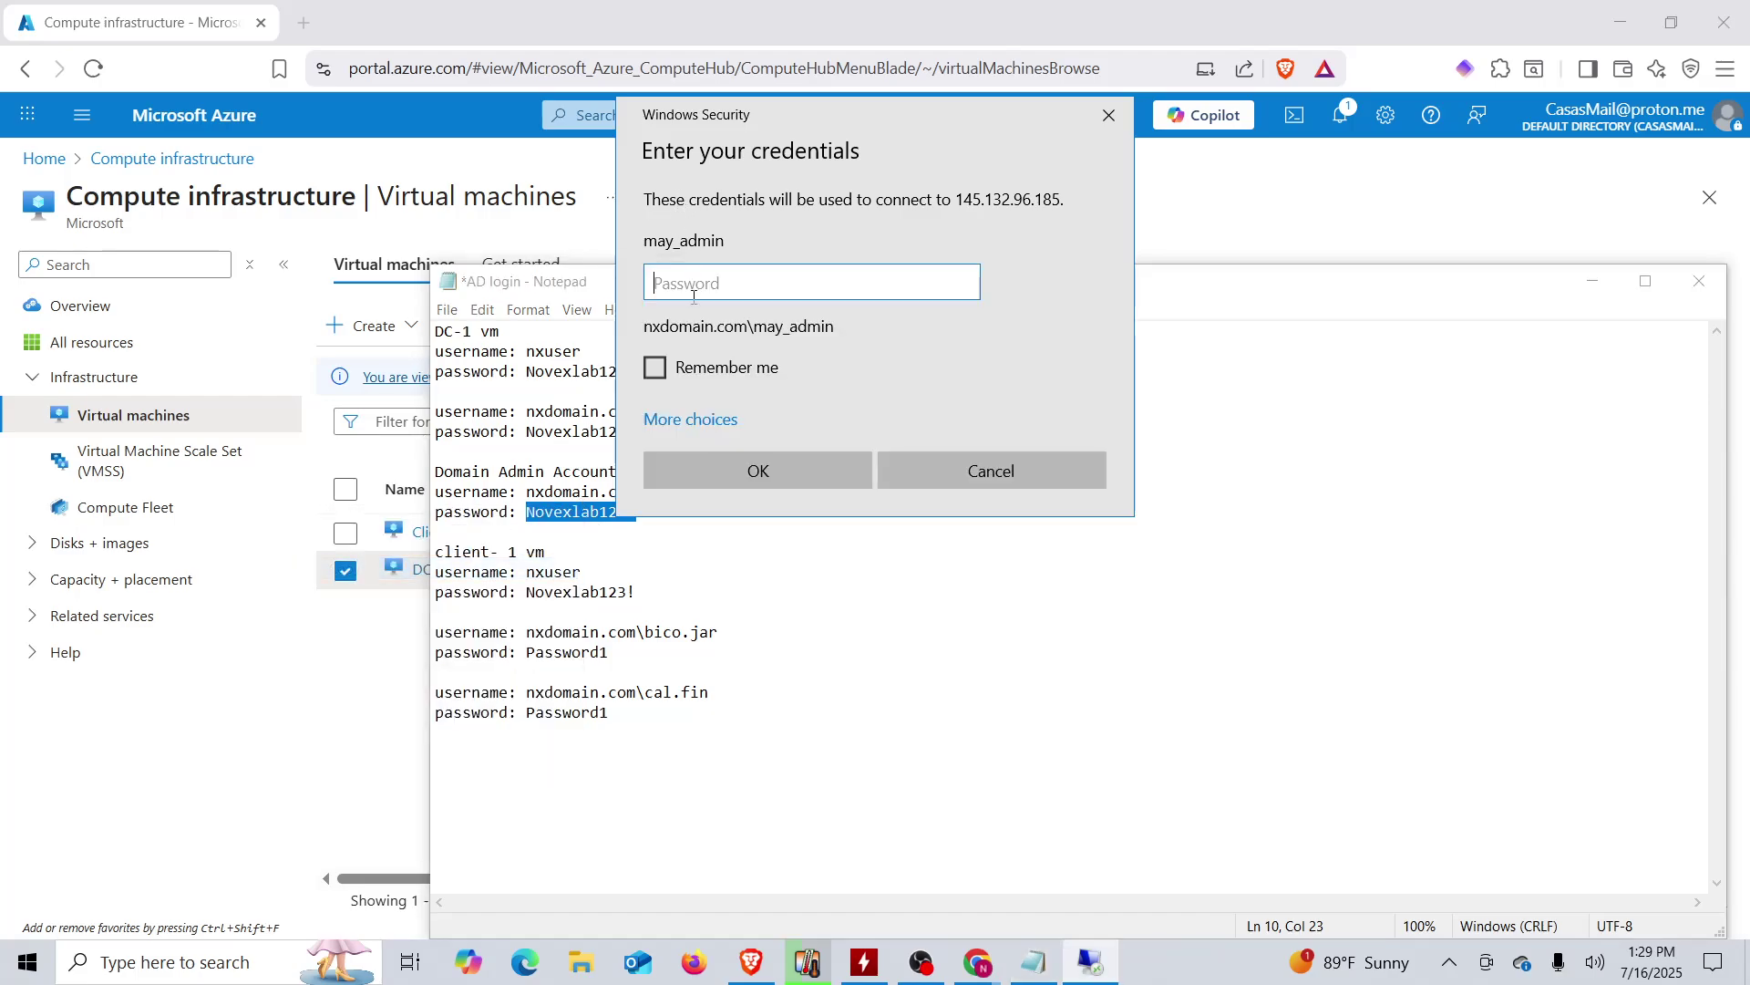
key("ctrl+v")
left_click(732, 466)
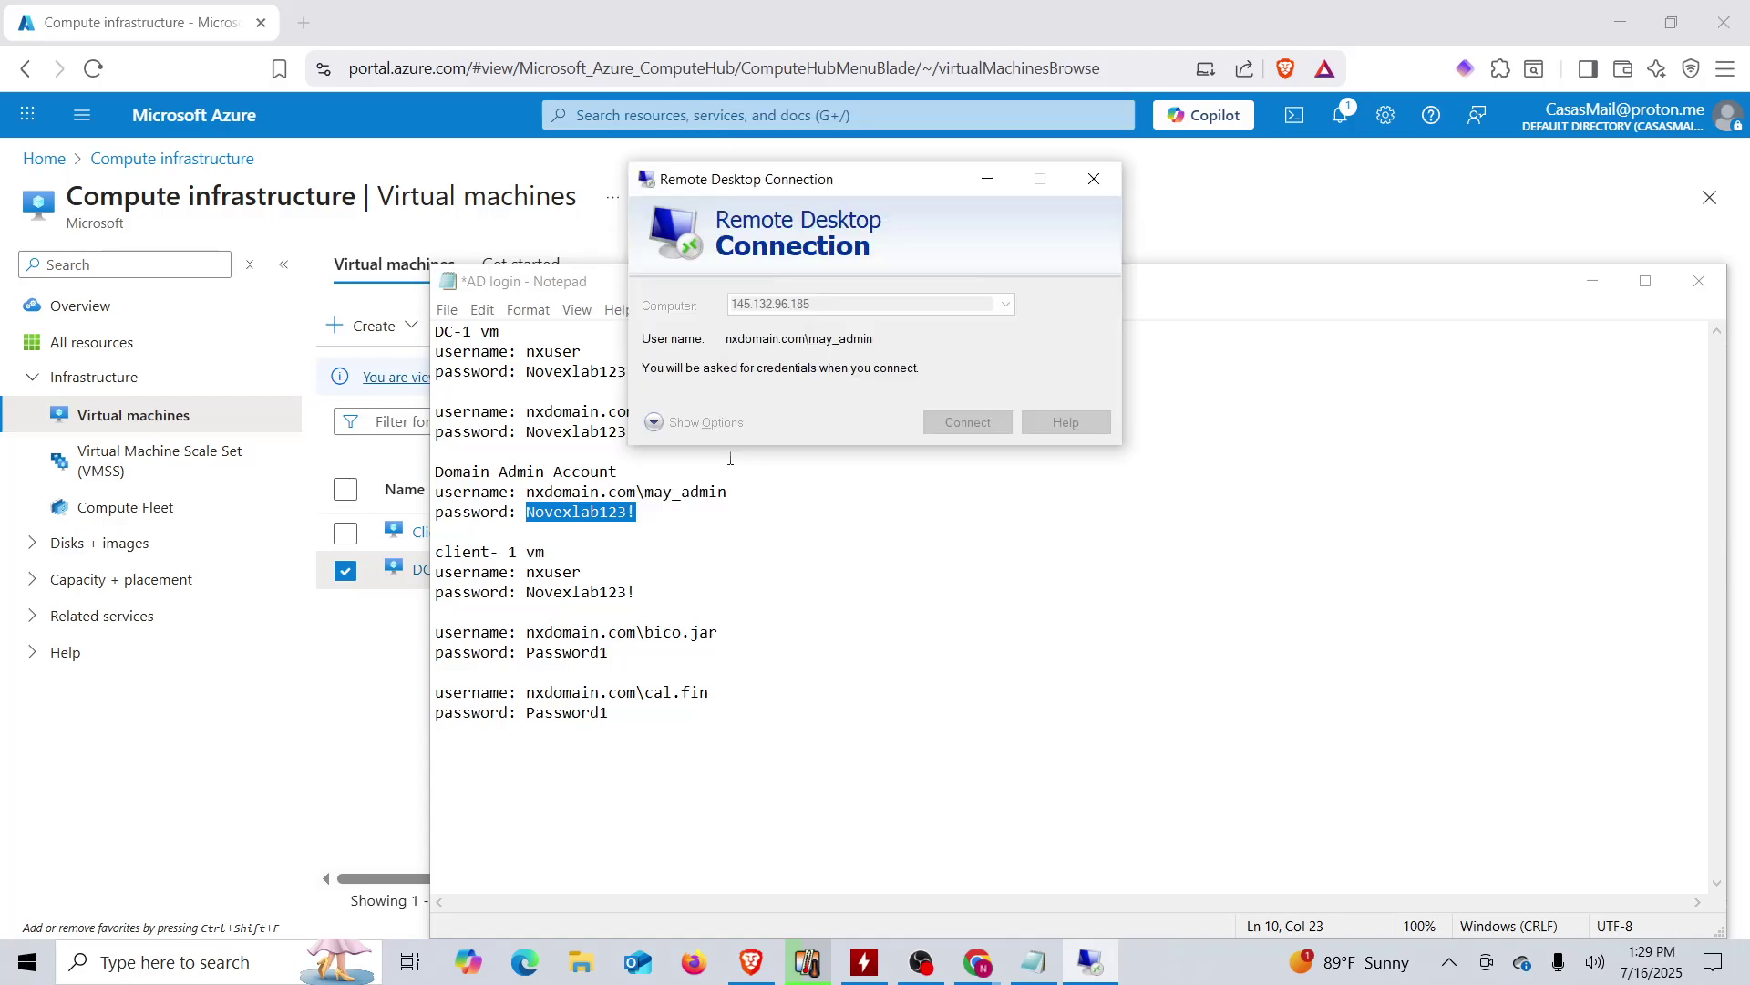
left_click(950, 499)
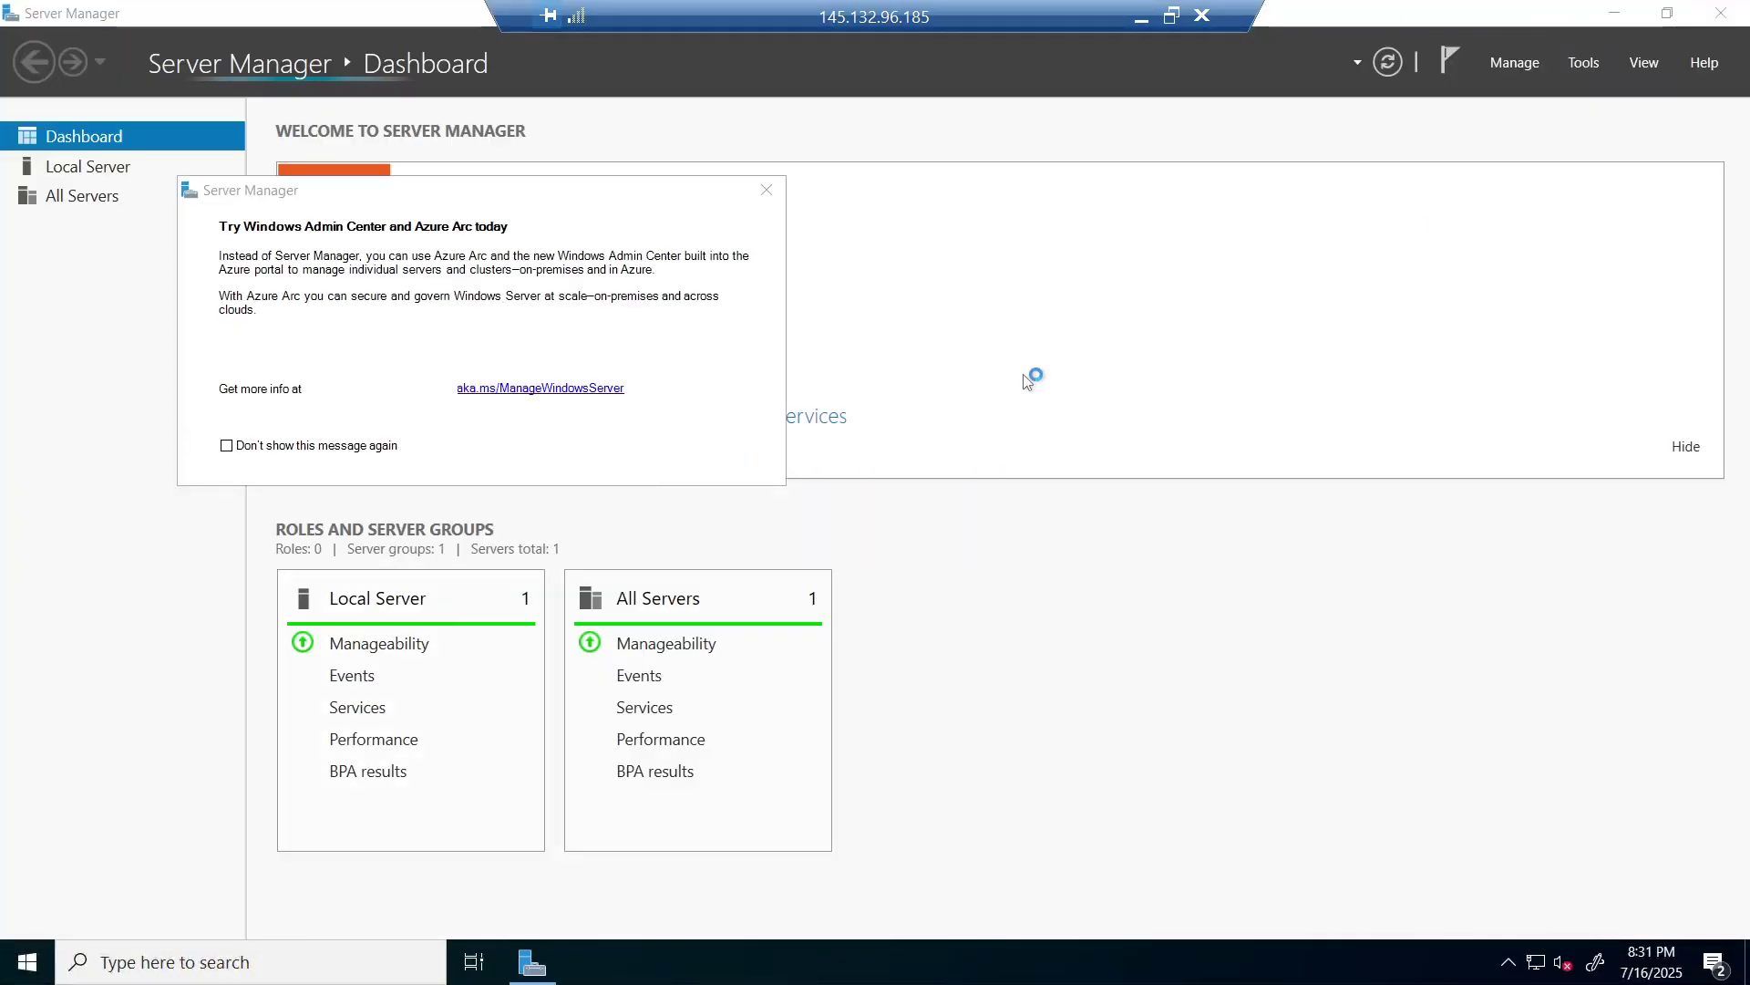
- Close Server Manager and launch Active Directory Users and Computers maximized
left_click(765, 190)
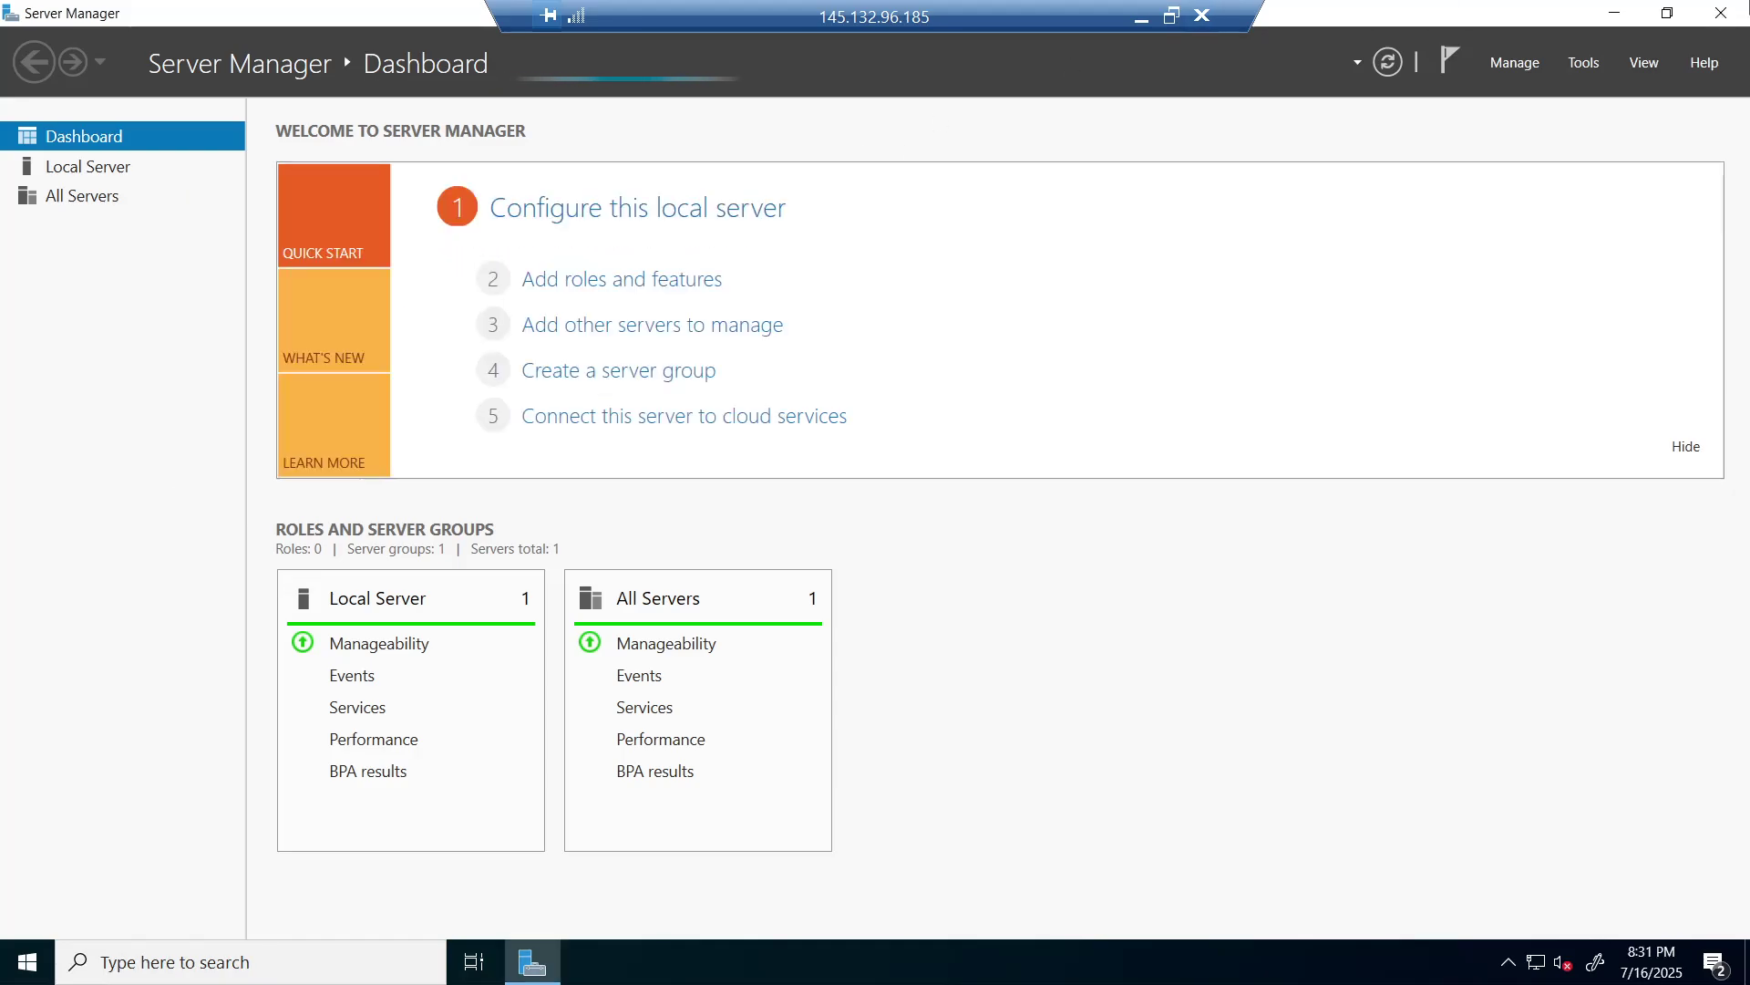
left_click(1721, 13)
left_click(24, 971)
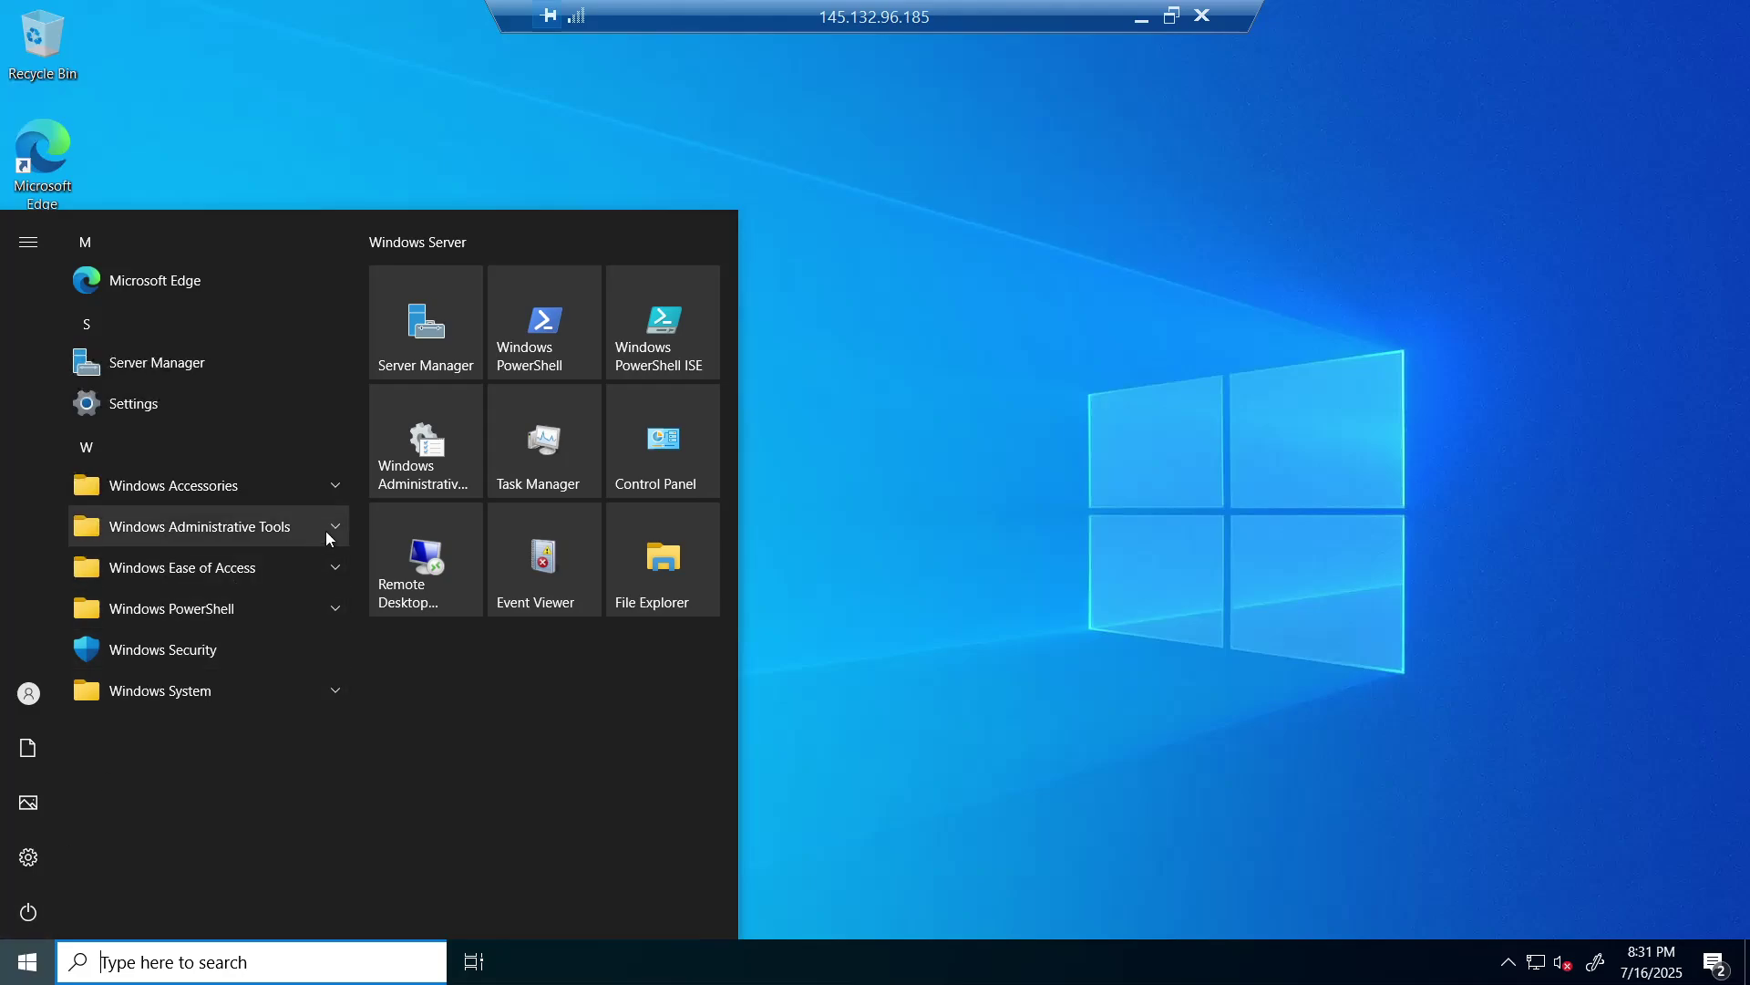
left_click(335, 529)
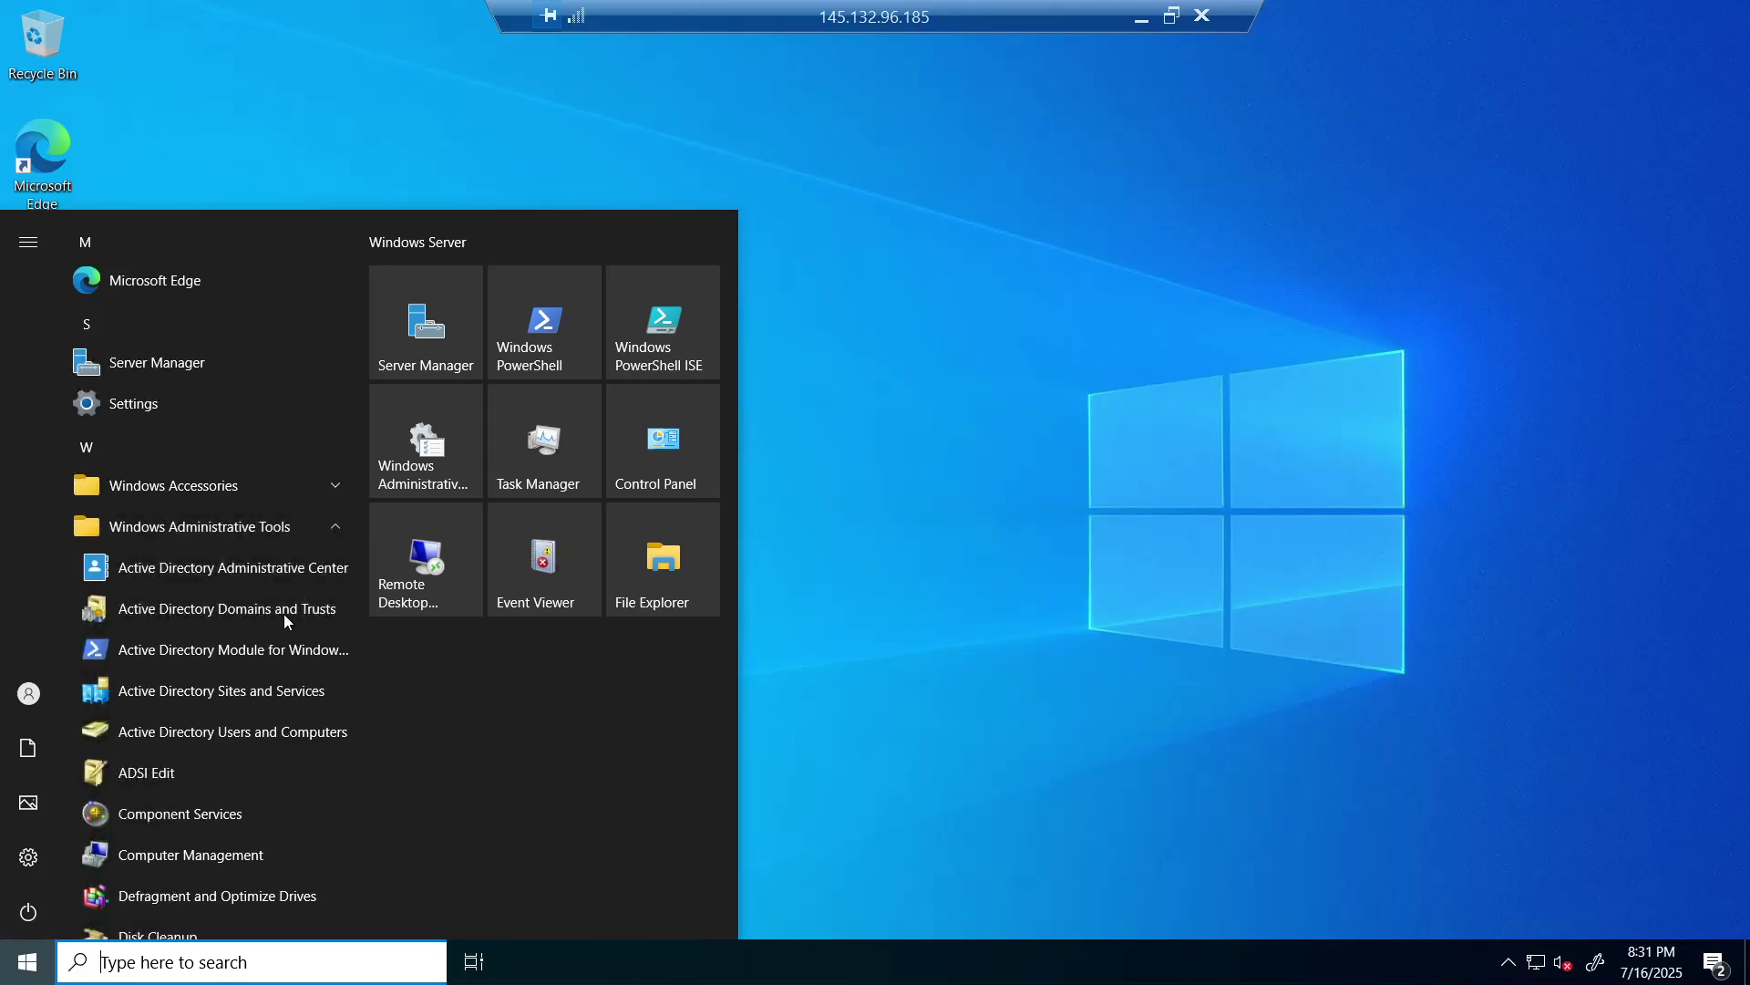
left_click(245, 739)
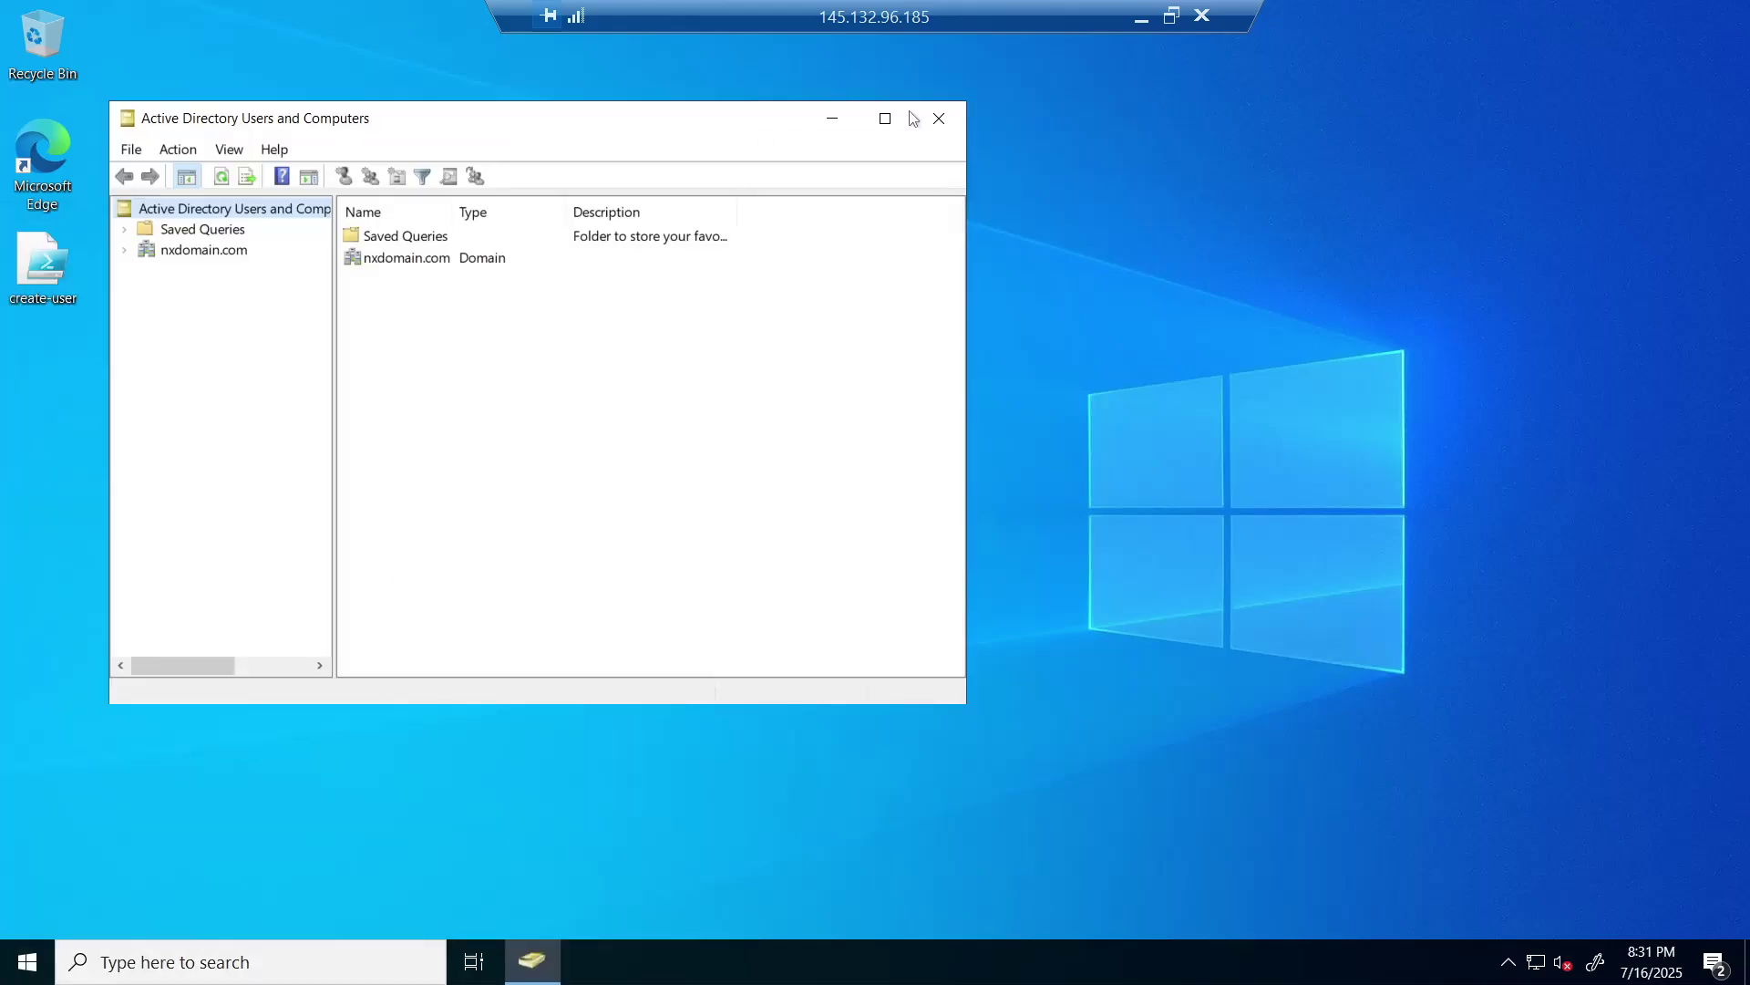
left_click(886, 118)
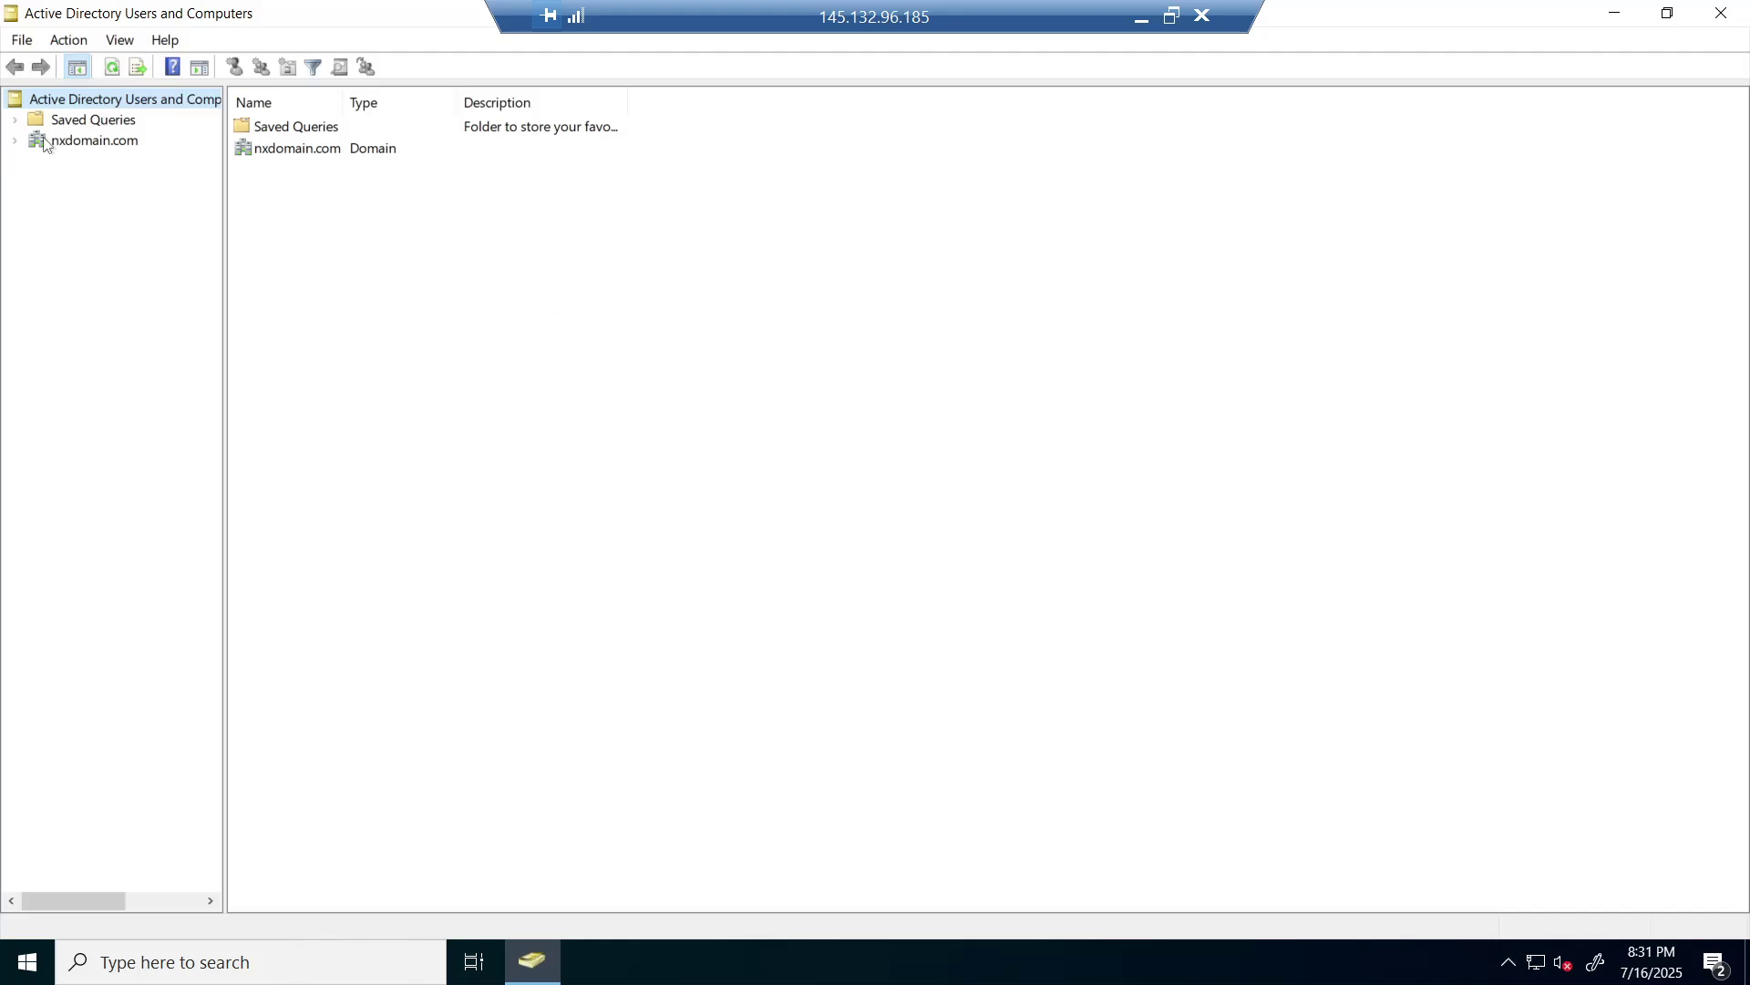
- Find cal.fin in the nxdomain.com _EMPLOYEES unit and open its properties
left_click(16, 142)
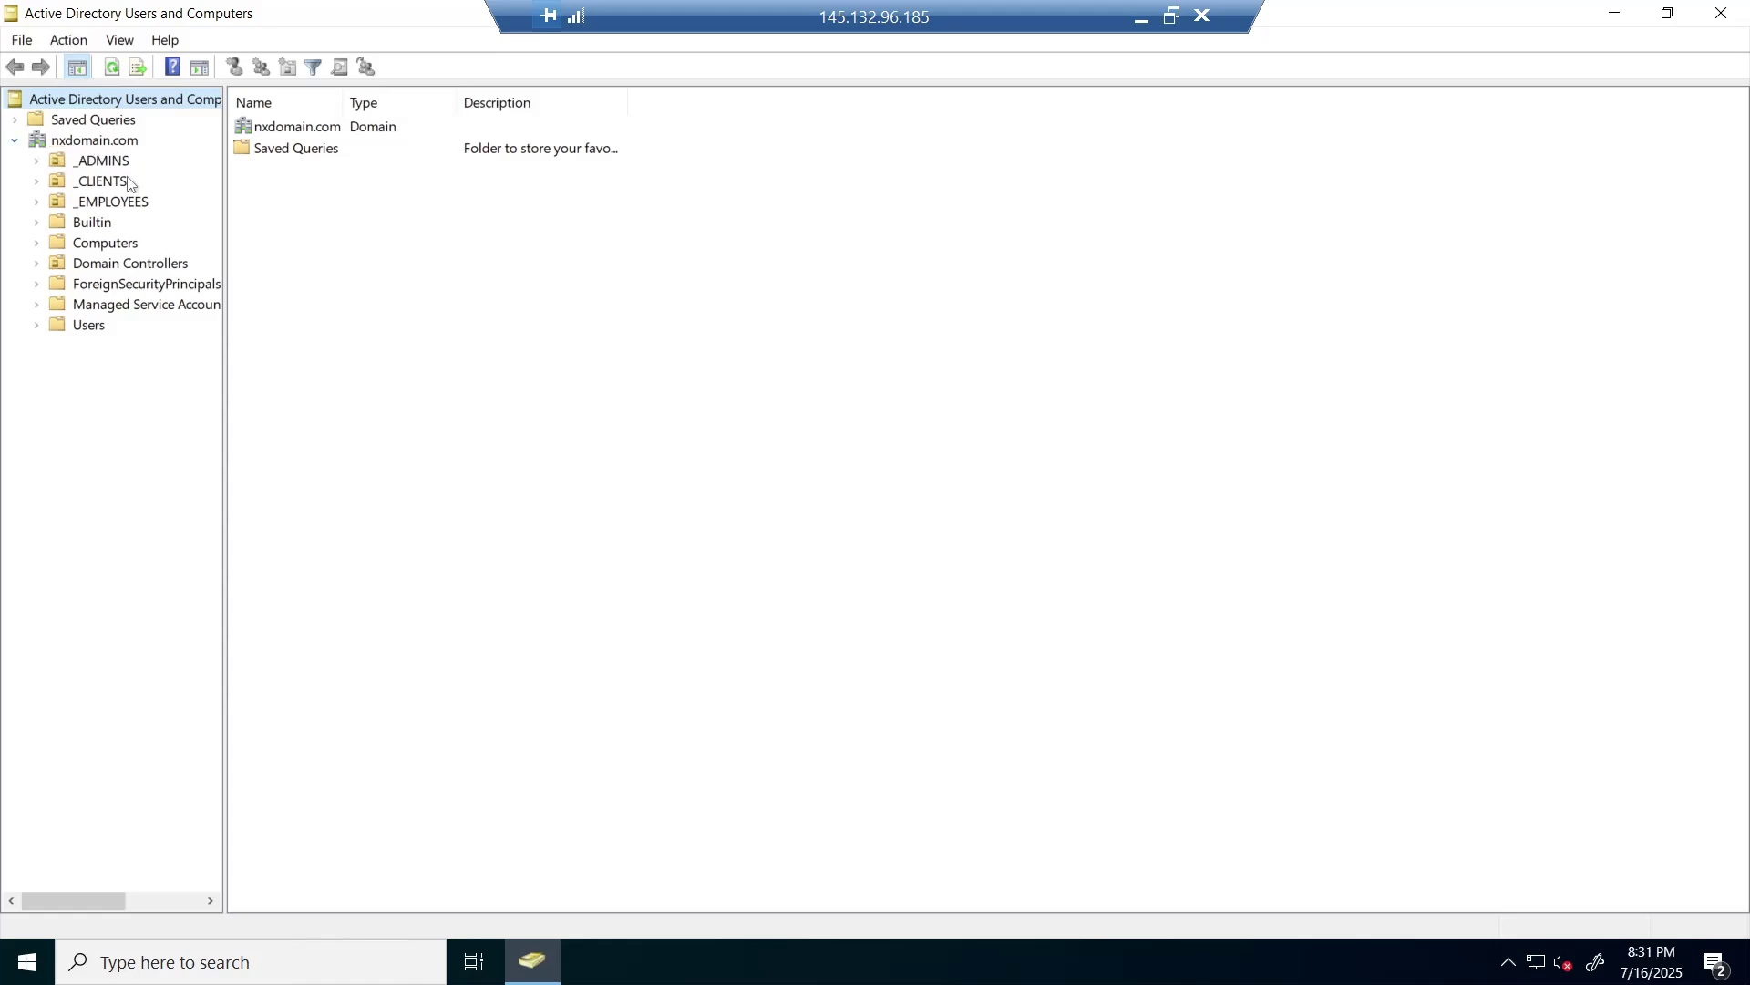
left_click(126, 205)
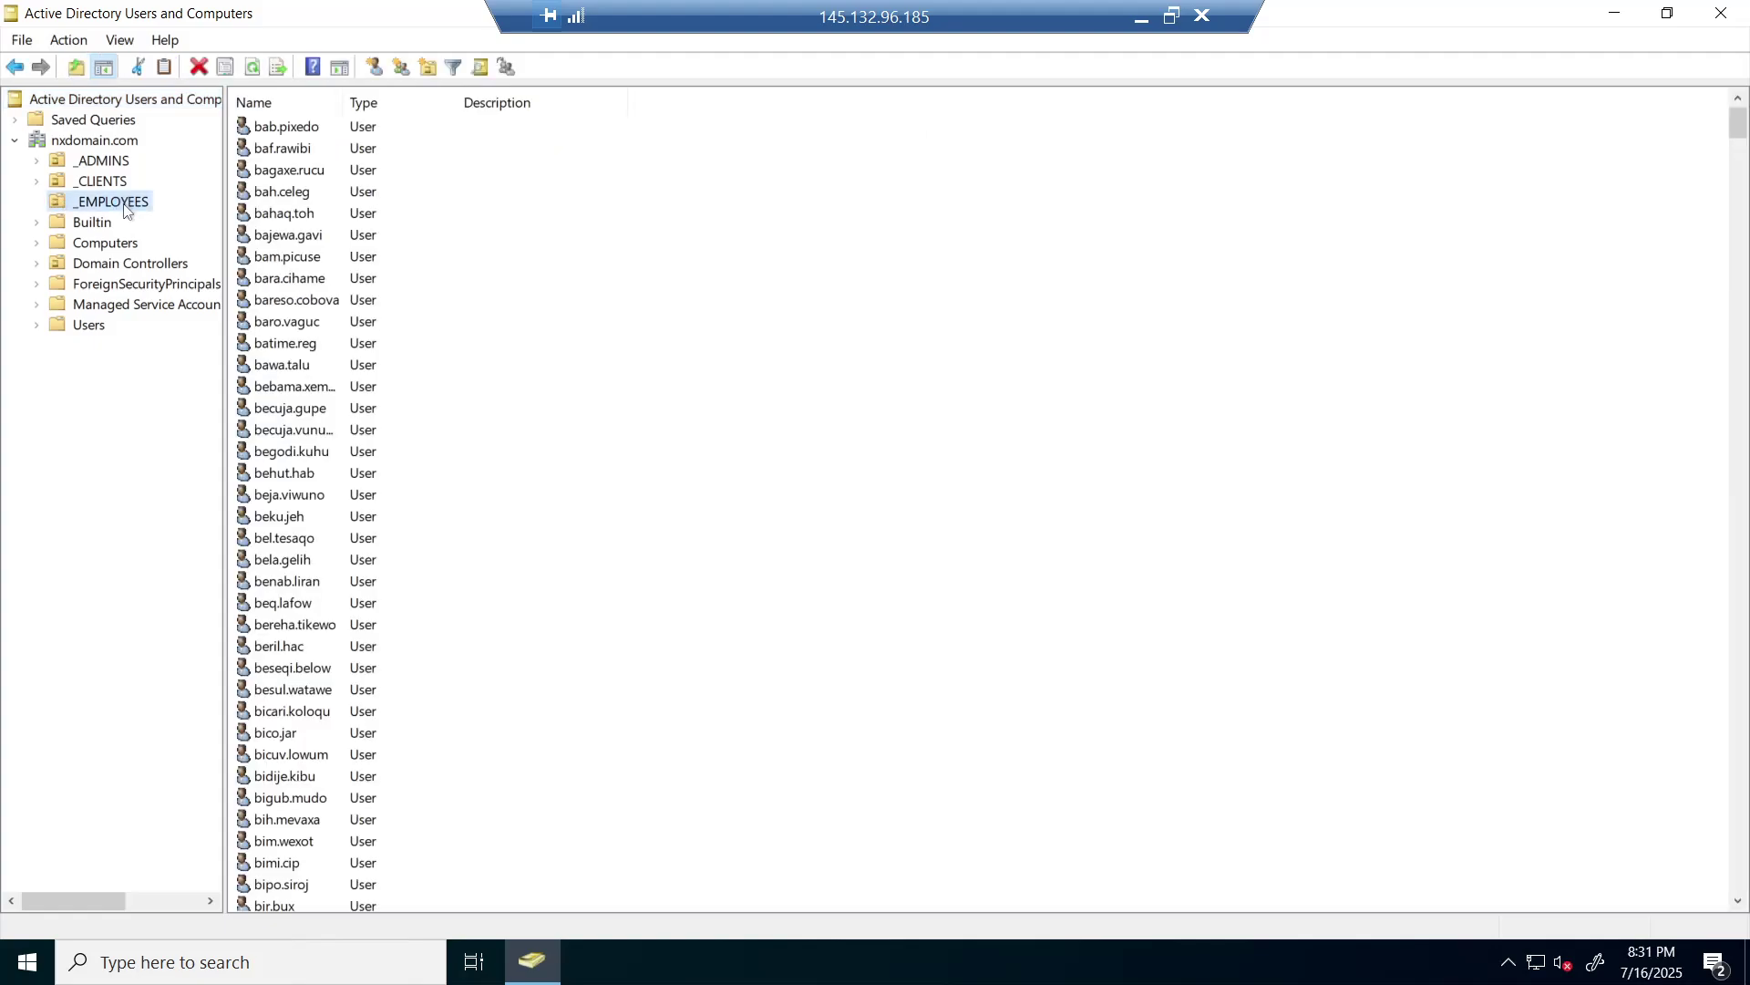
right_click(127, 209)
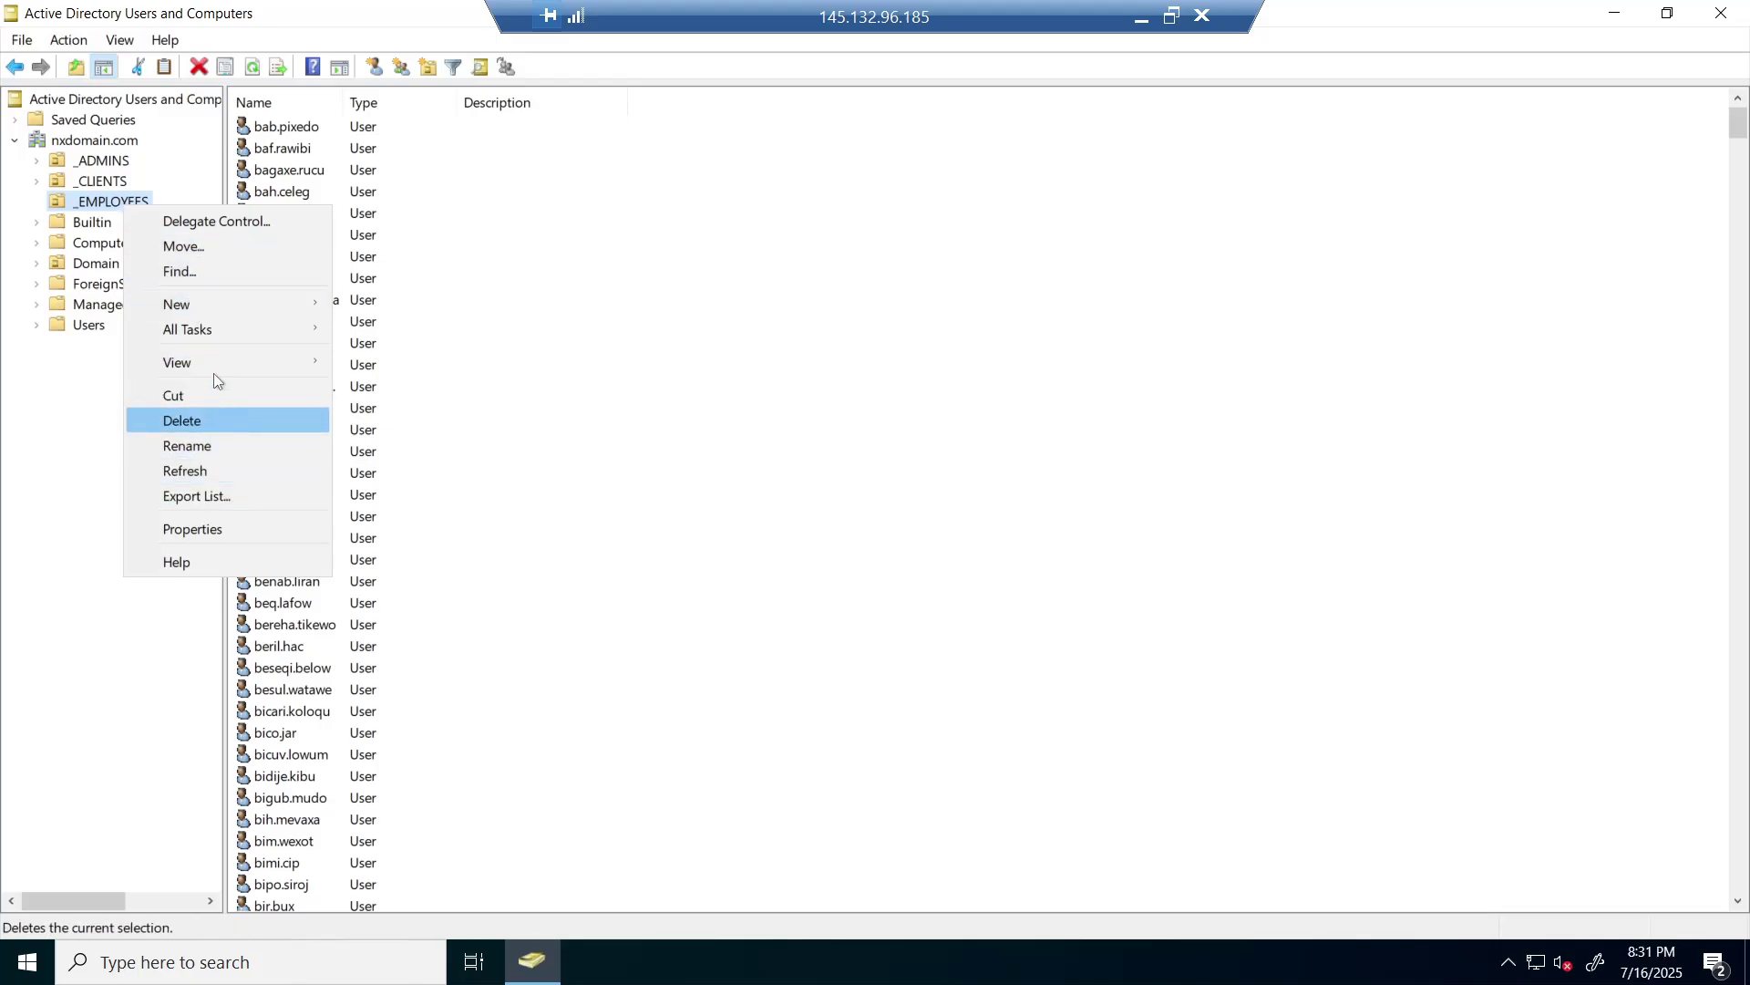
left_click(216, 273)
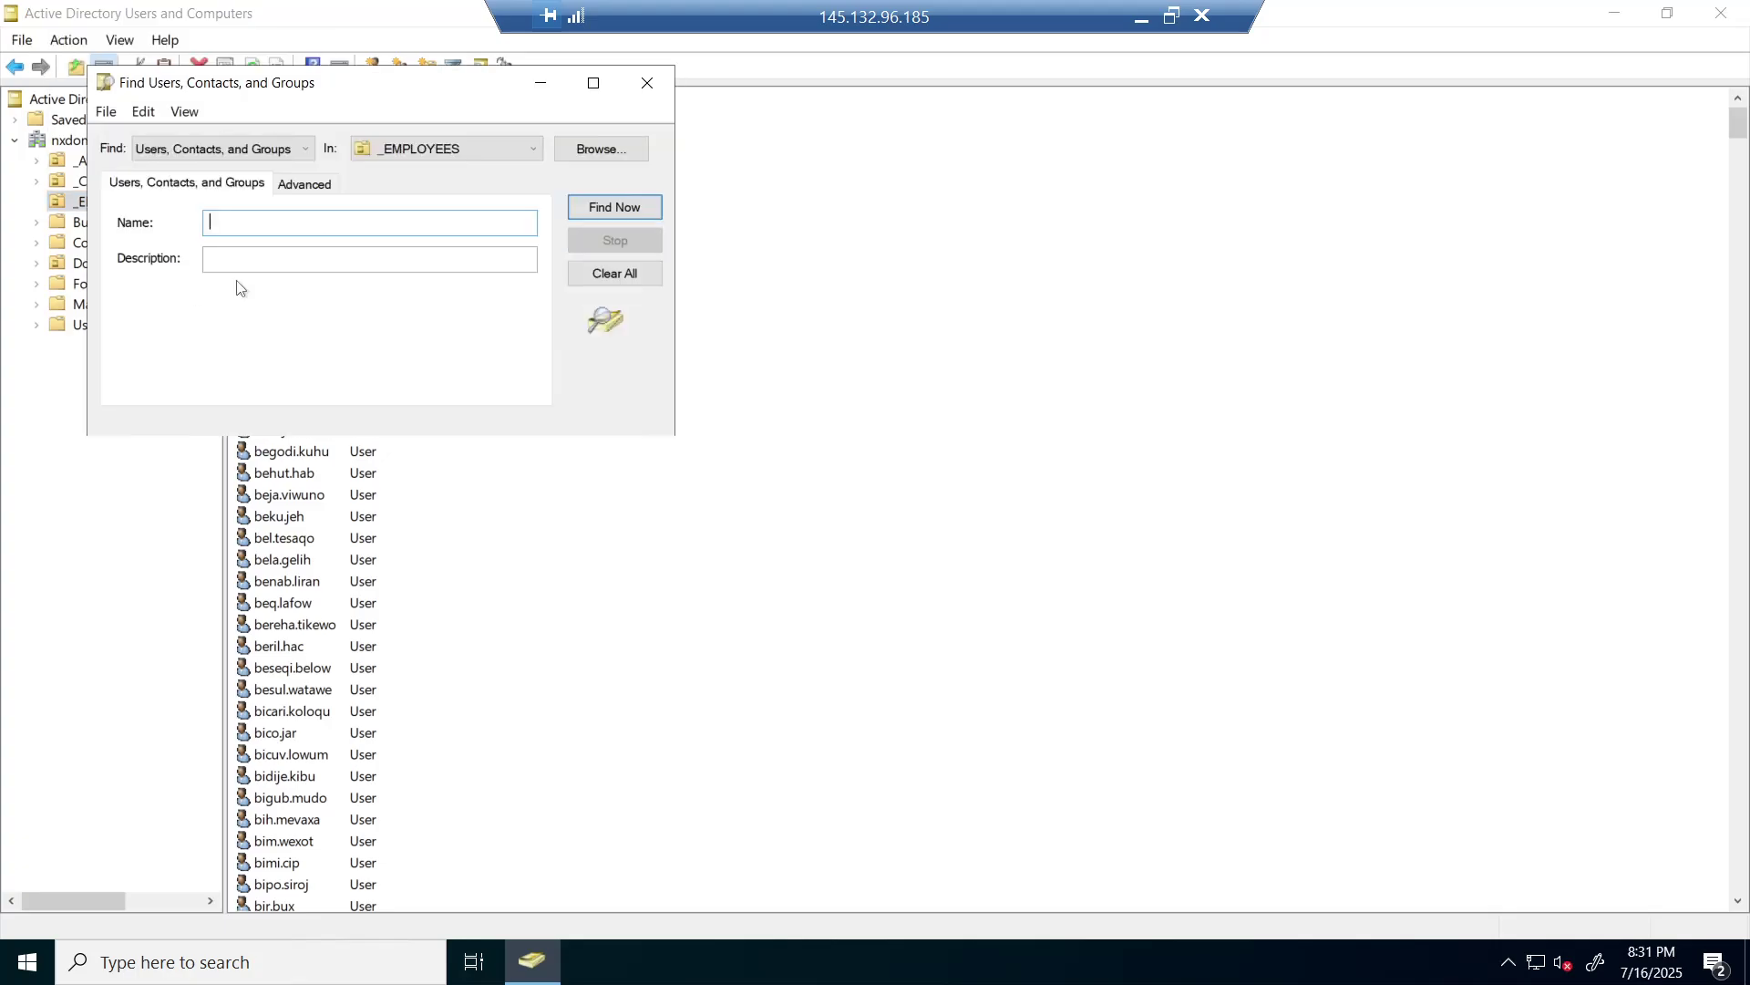
type("cal.fin")
left_click(613, 208)
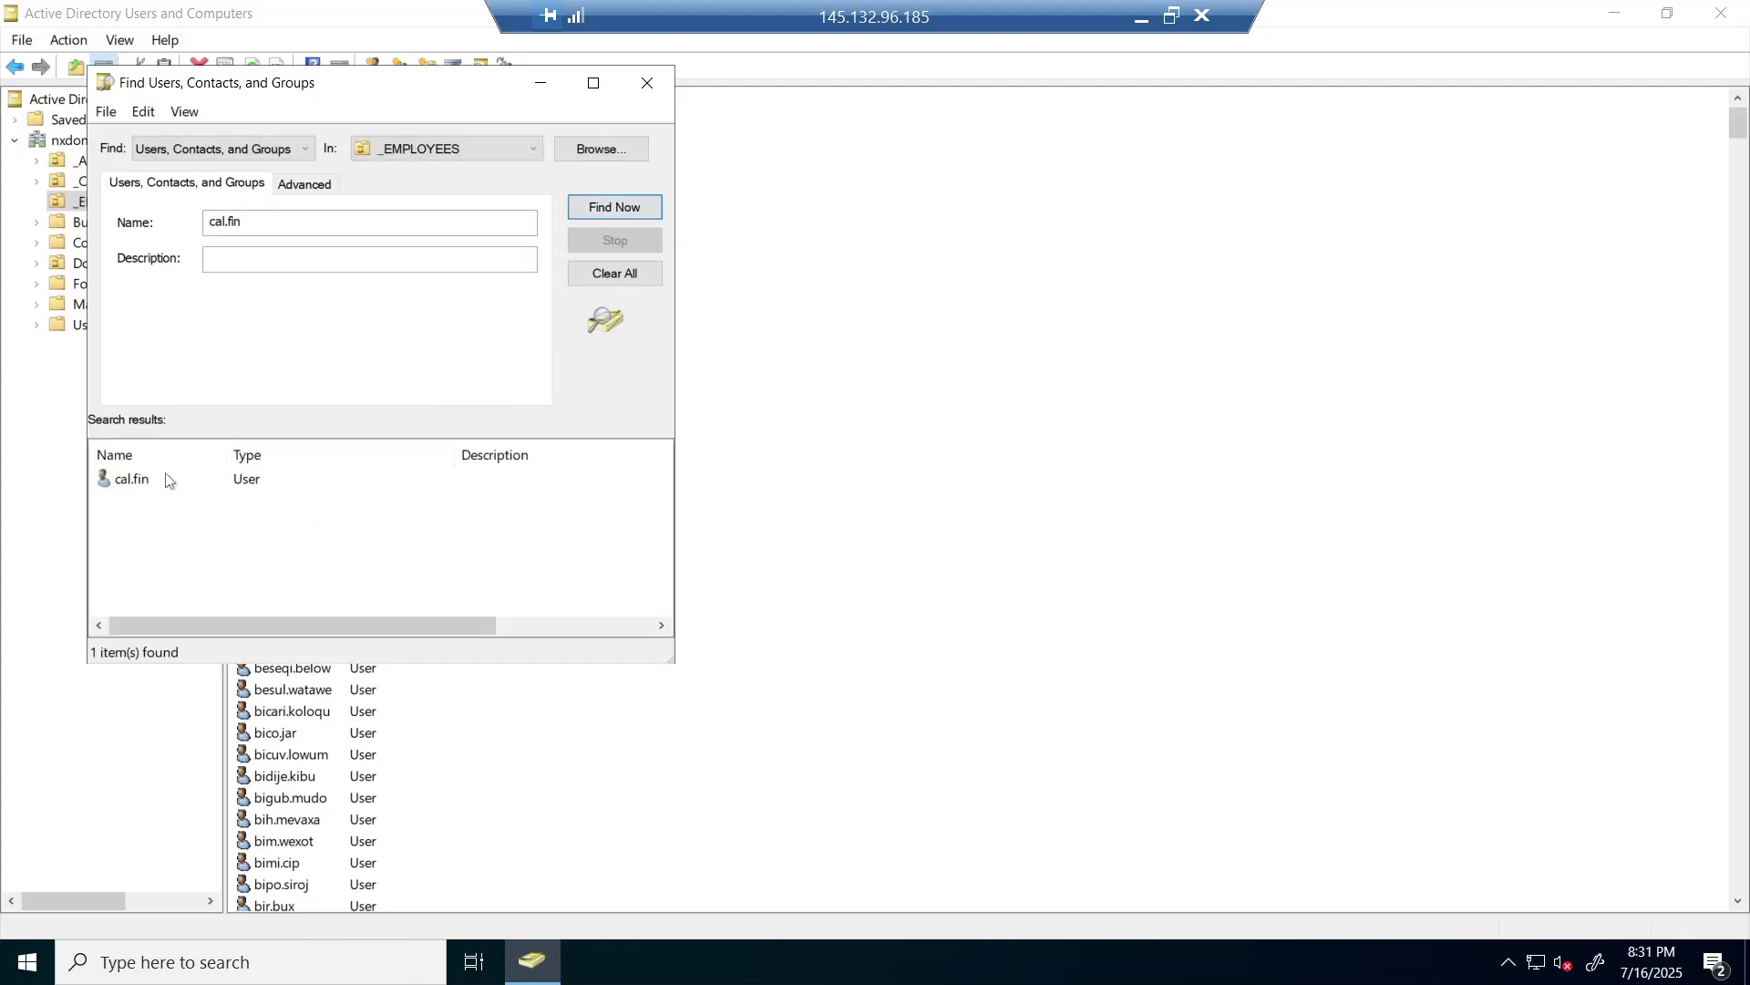
left_click(175, 484)
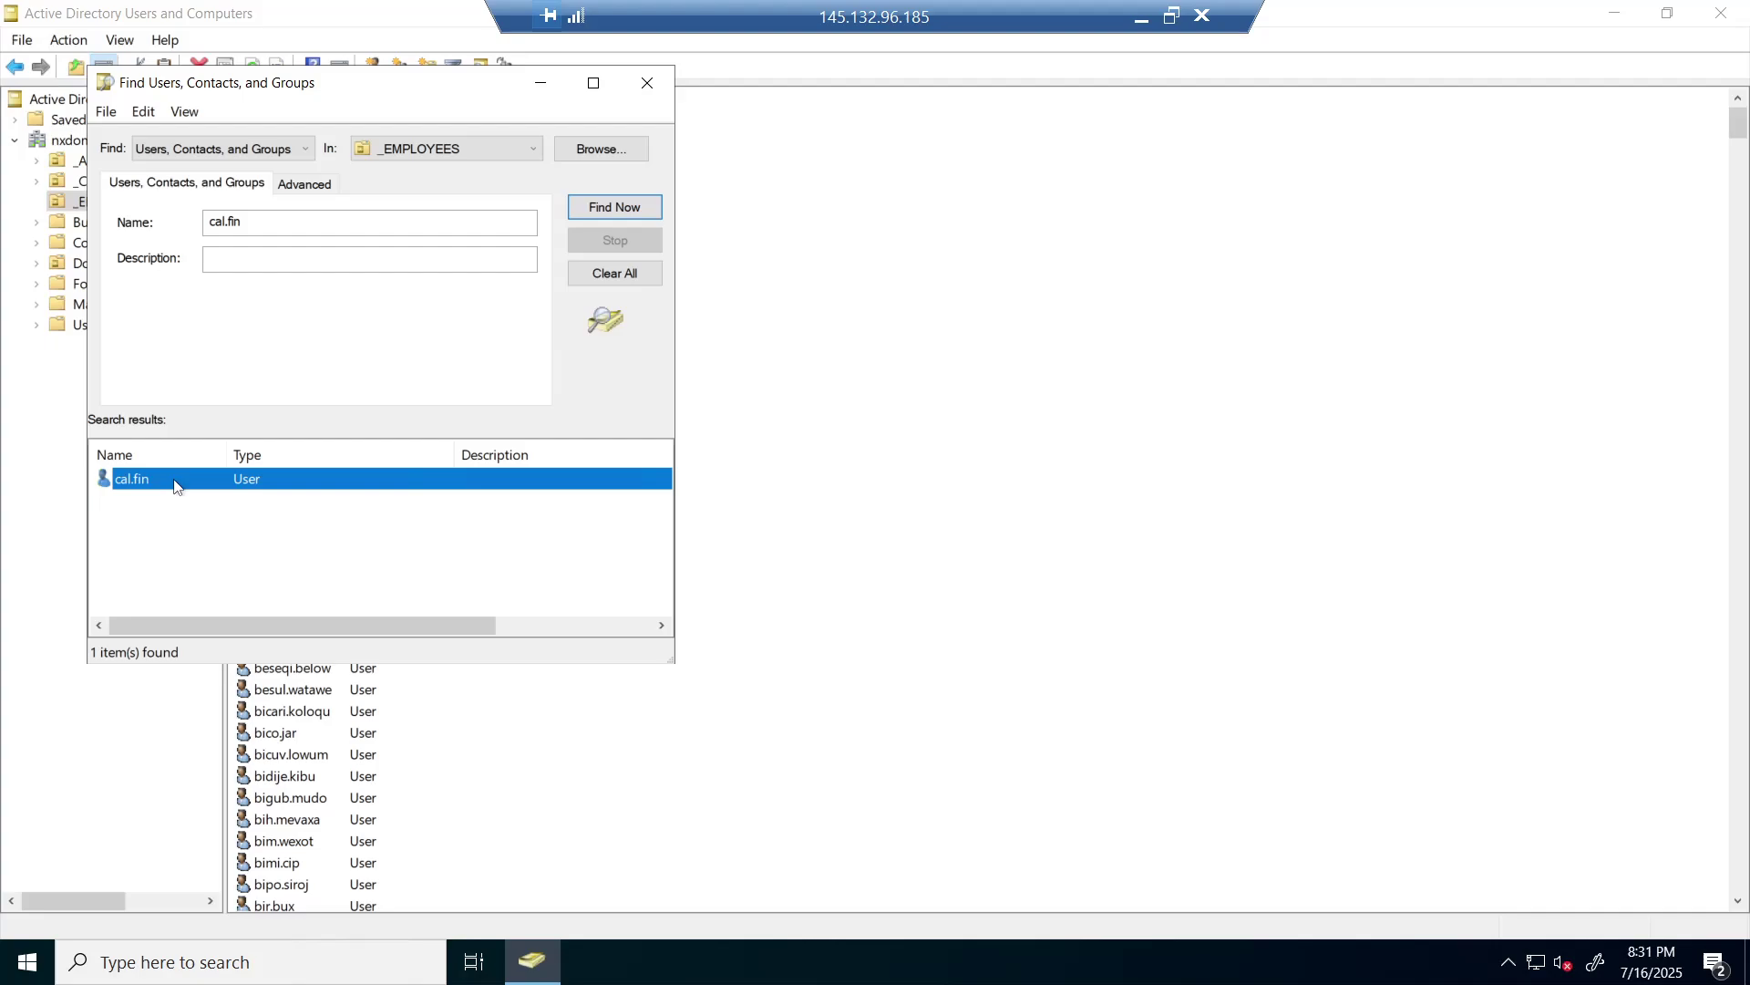
double_click(176, 486)
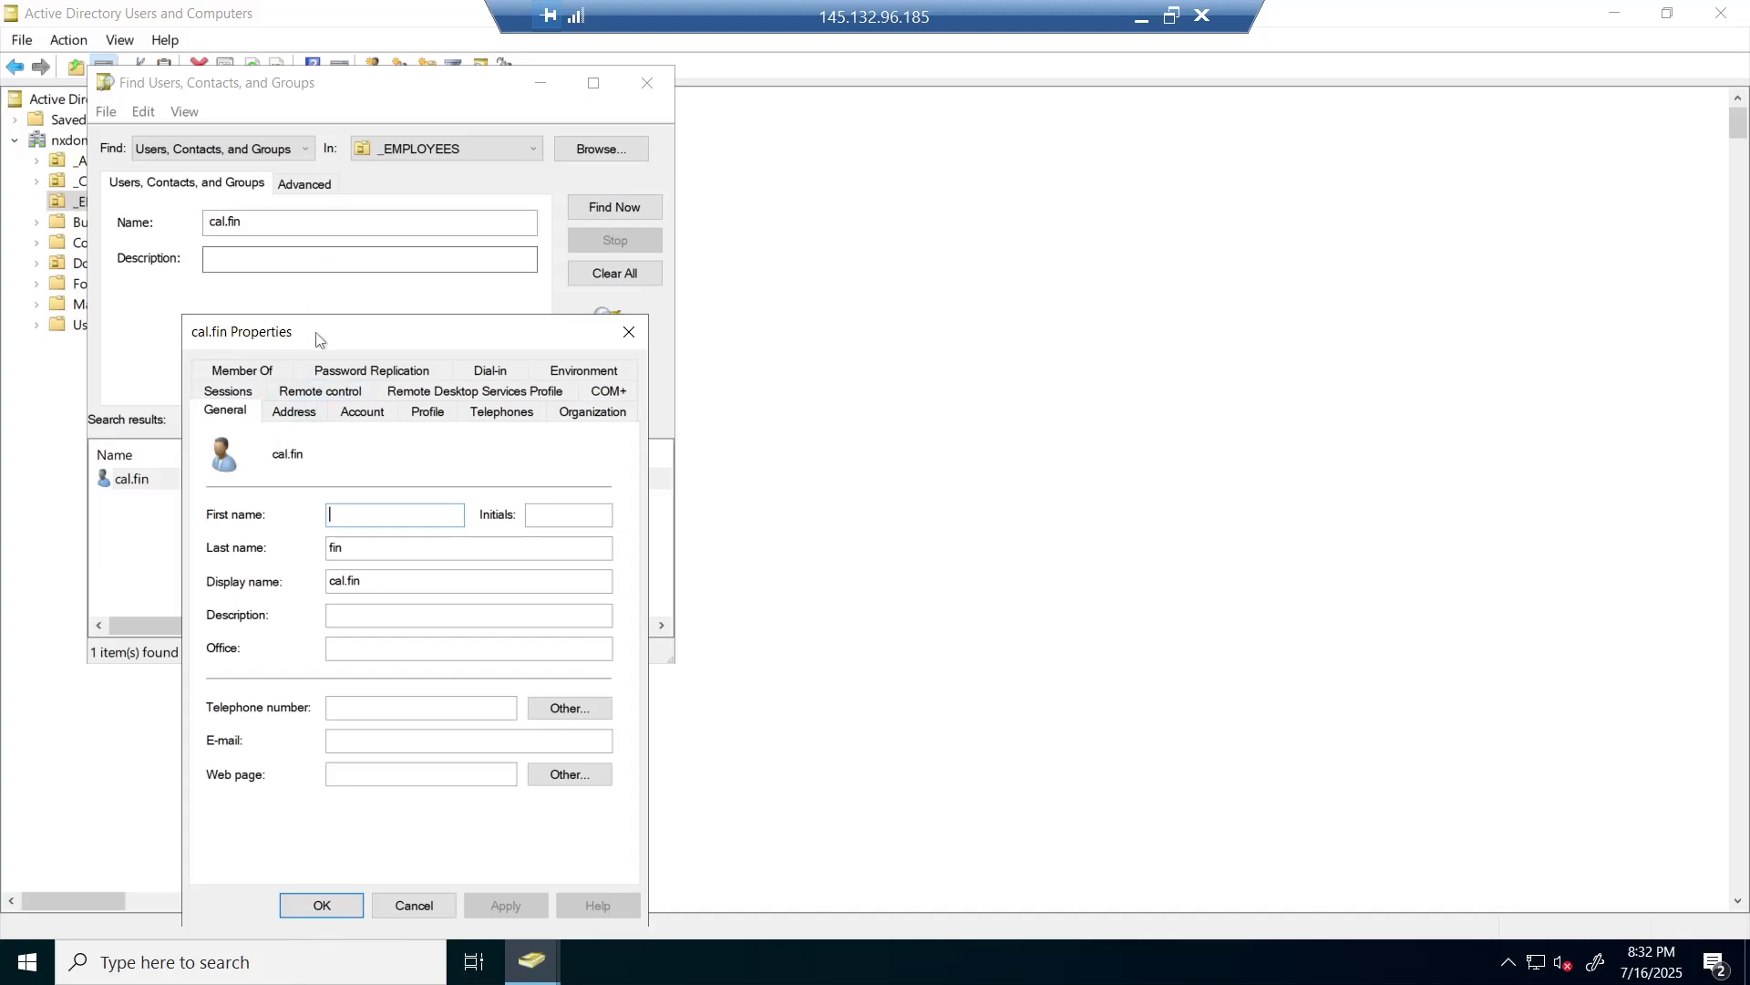
- Tick Unlock account on cal.fin's Account tab, apply, and close the dialog
left_click(361, 418)
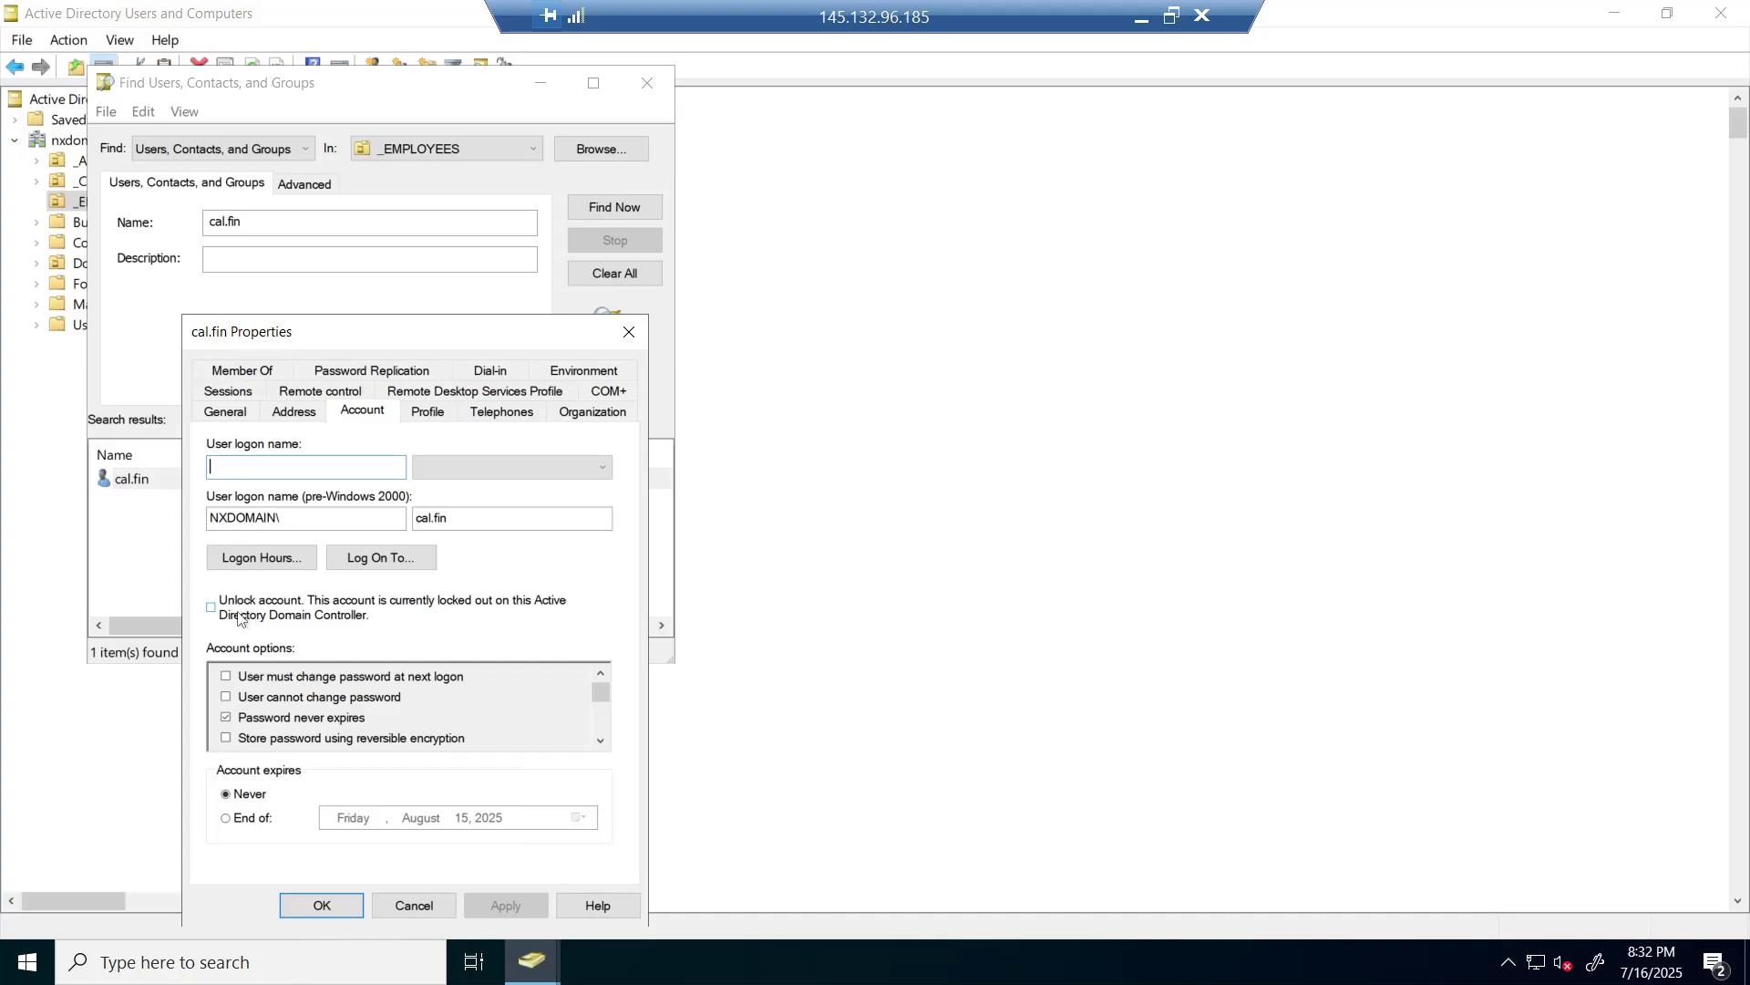
left_click(211, 607)
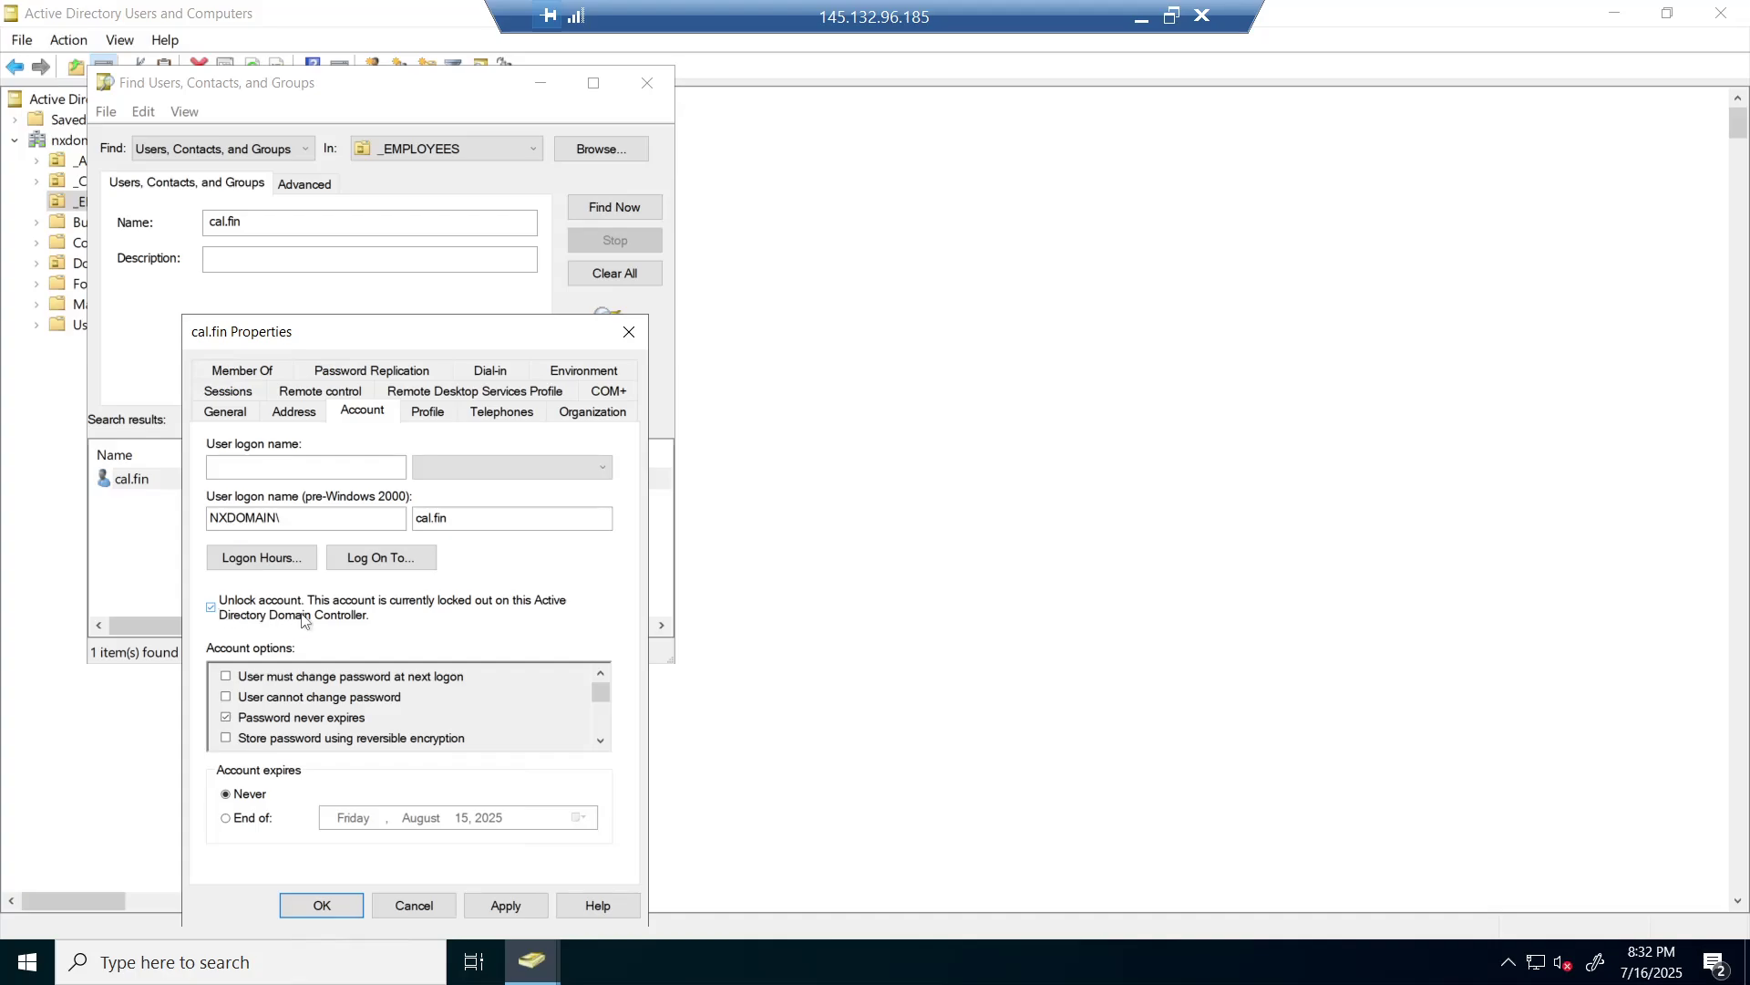
left_click(515, 903)
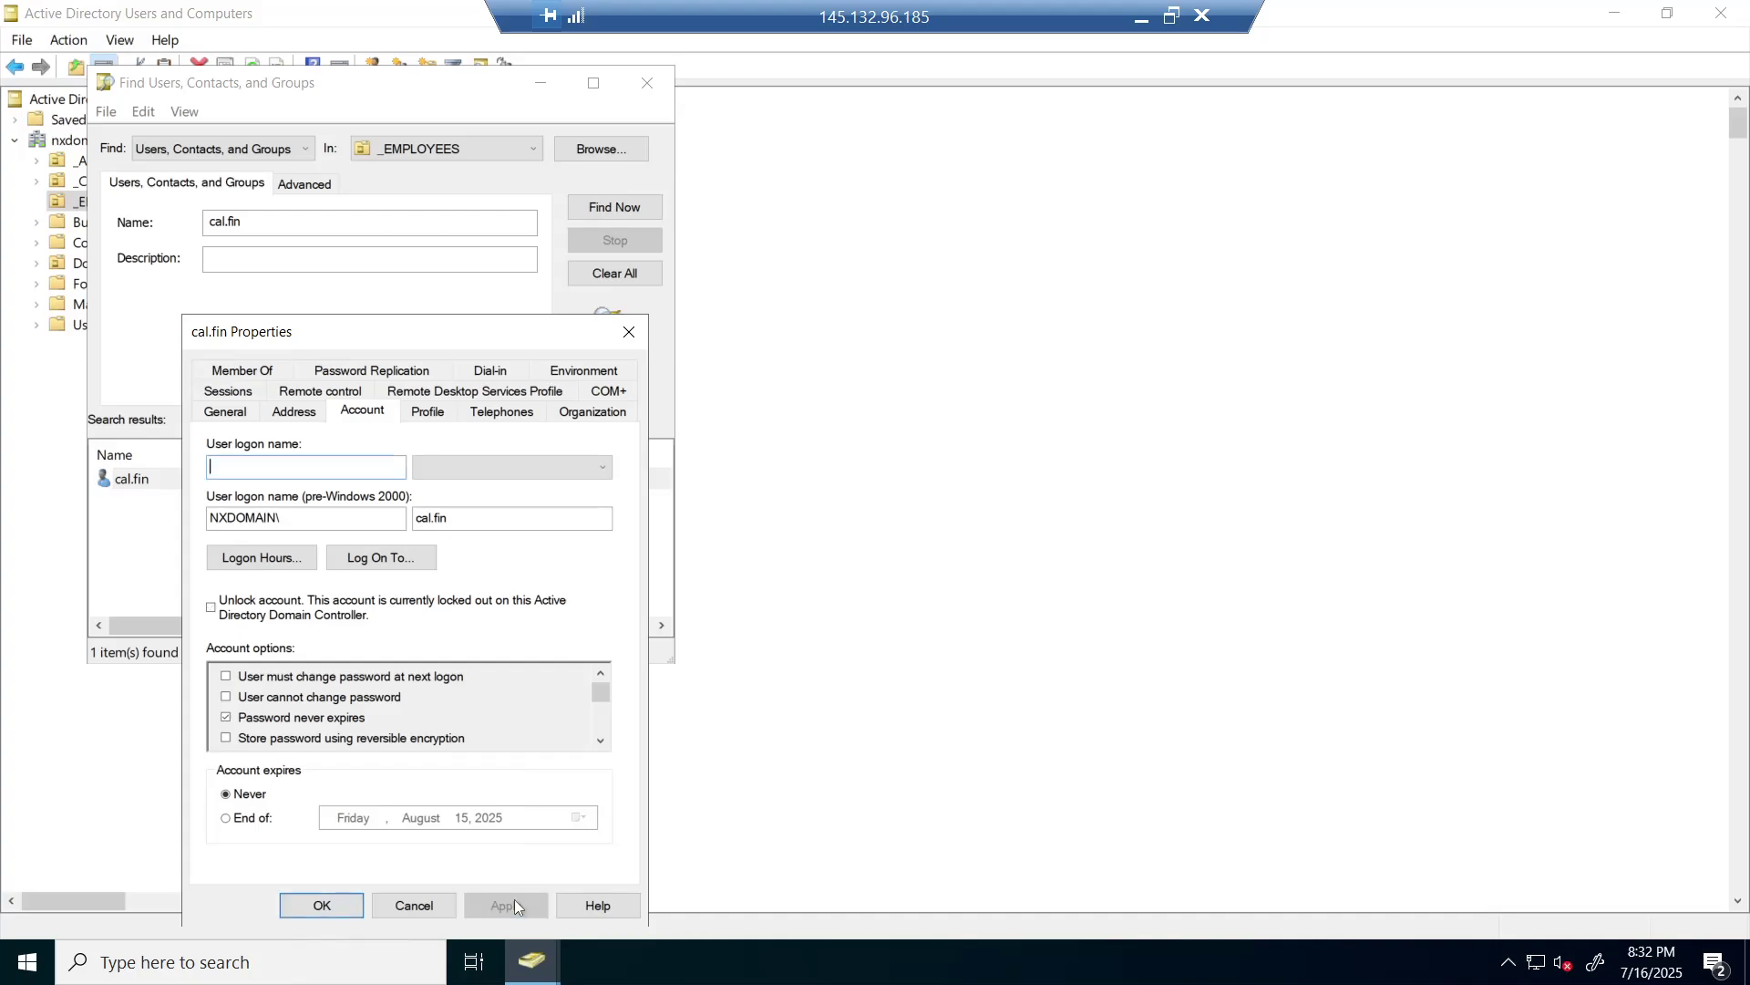
left_click(323, 905)
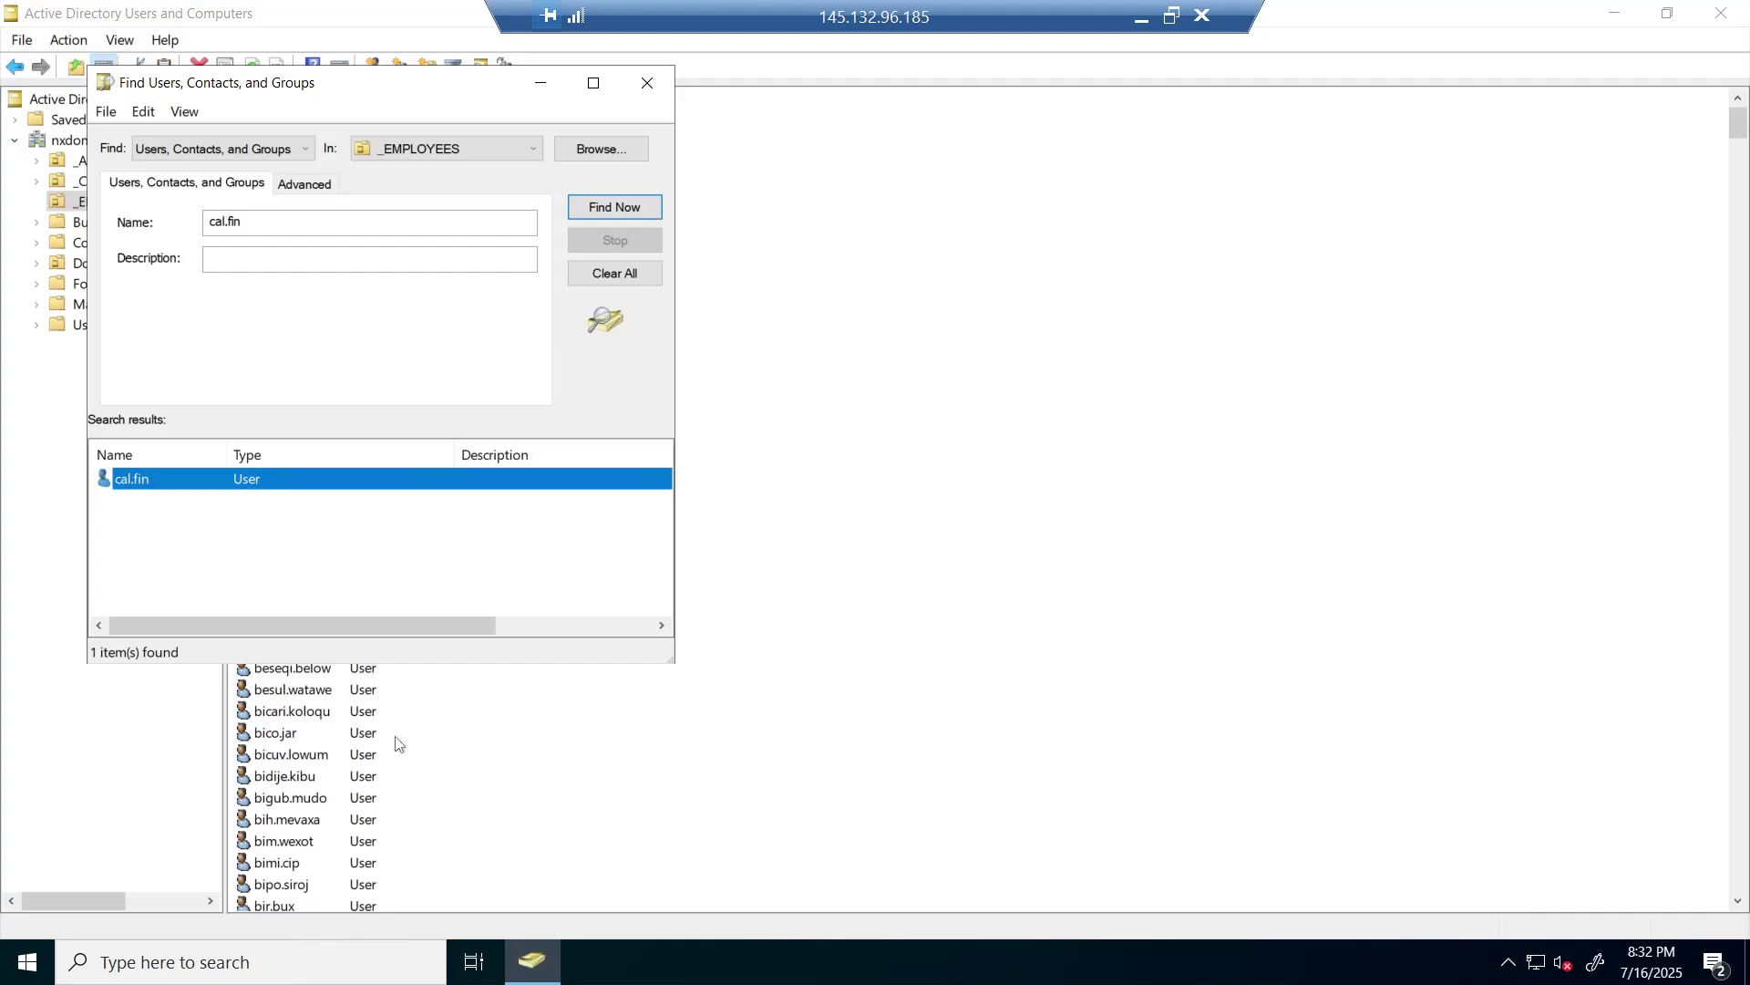
- Minimize the DC-1 session and launch a local Remote Desktop Connection
left_click(1141, 23)
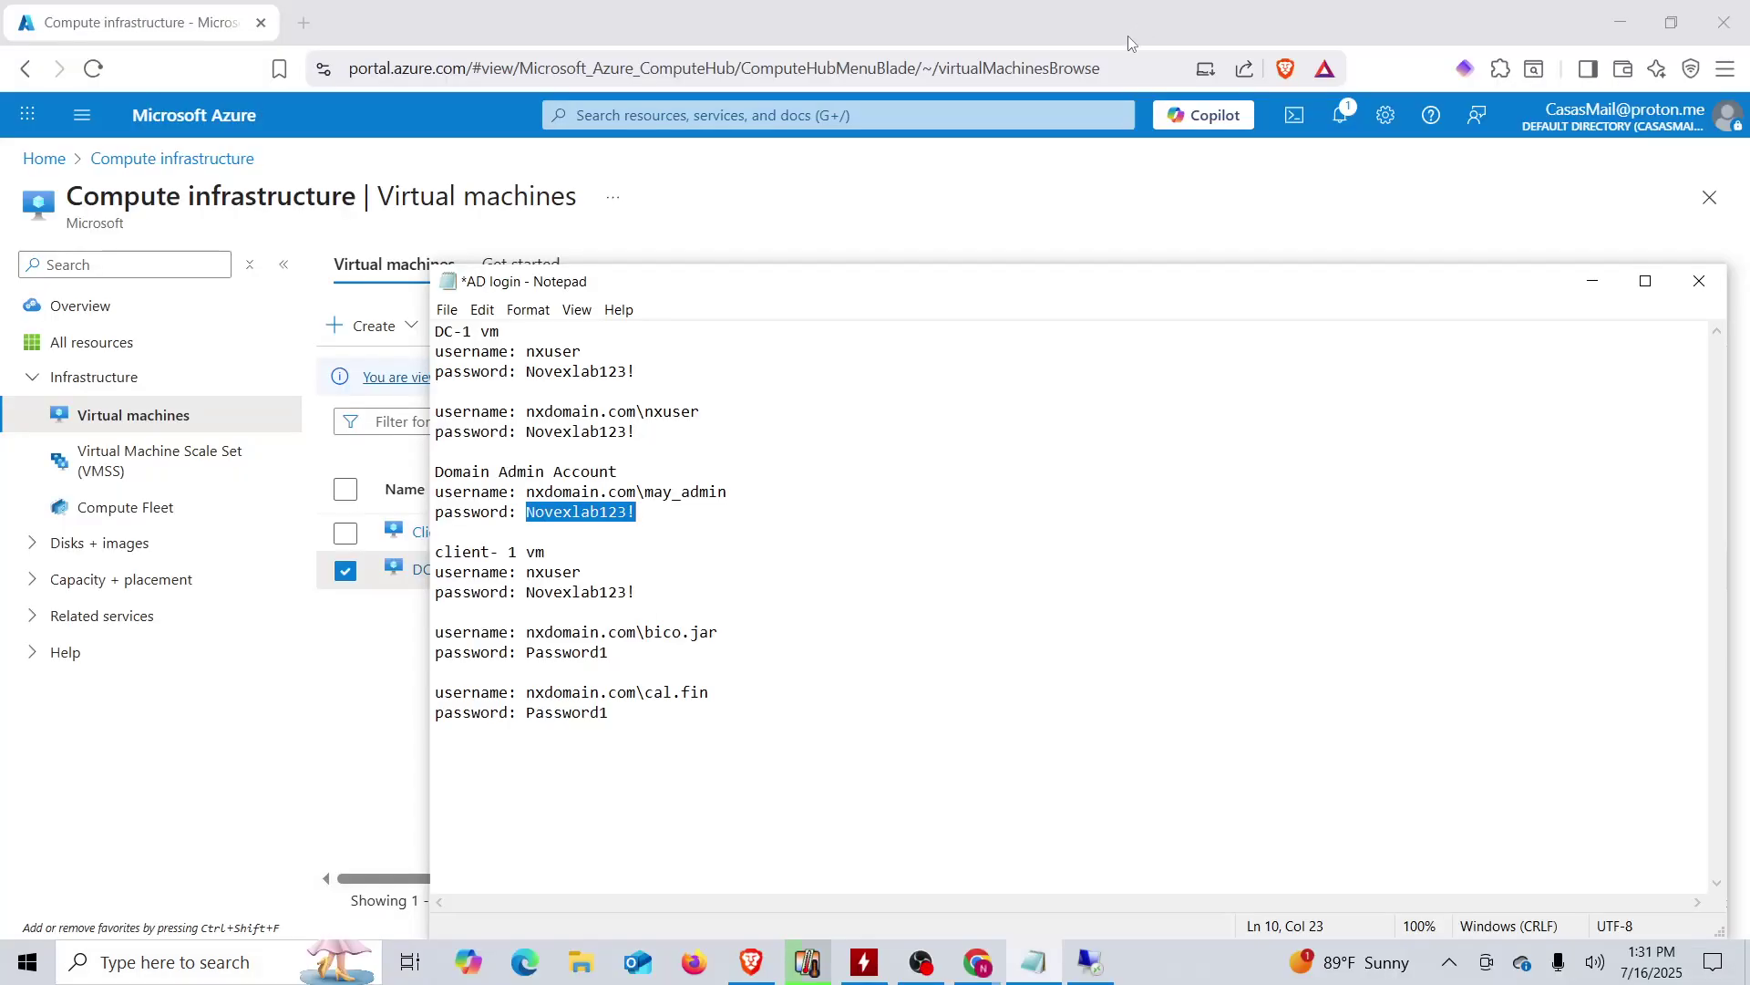
left_click(219, 968)
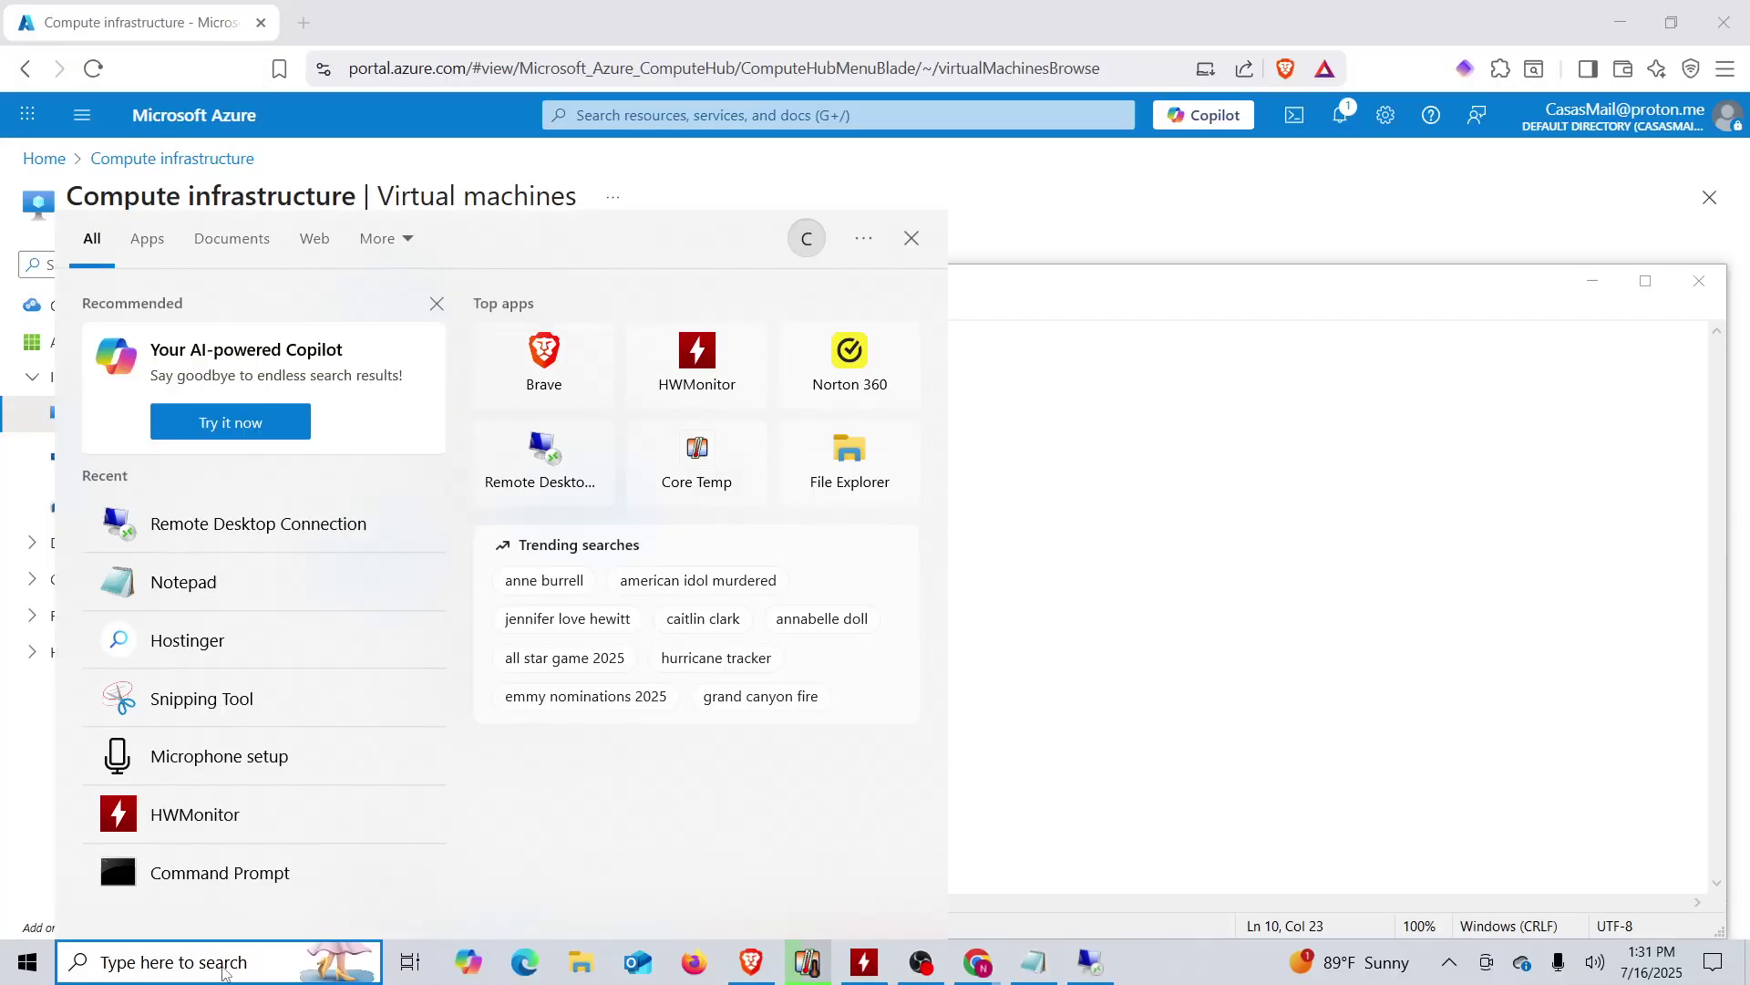
type("re")
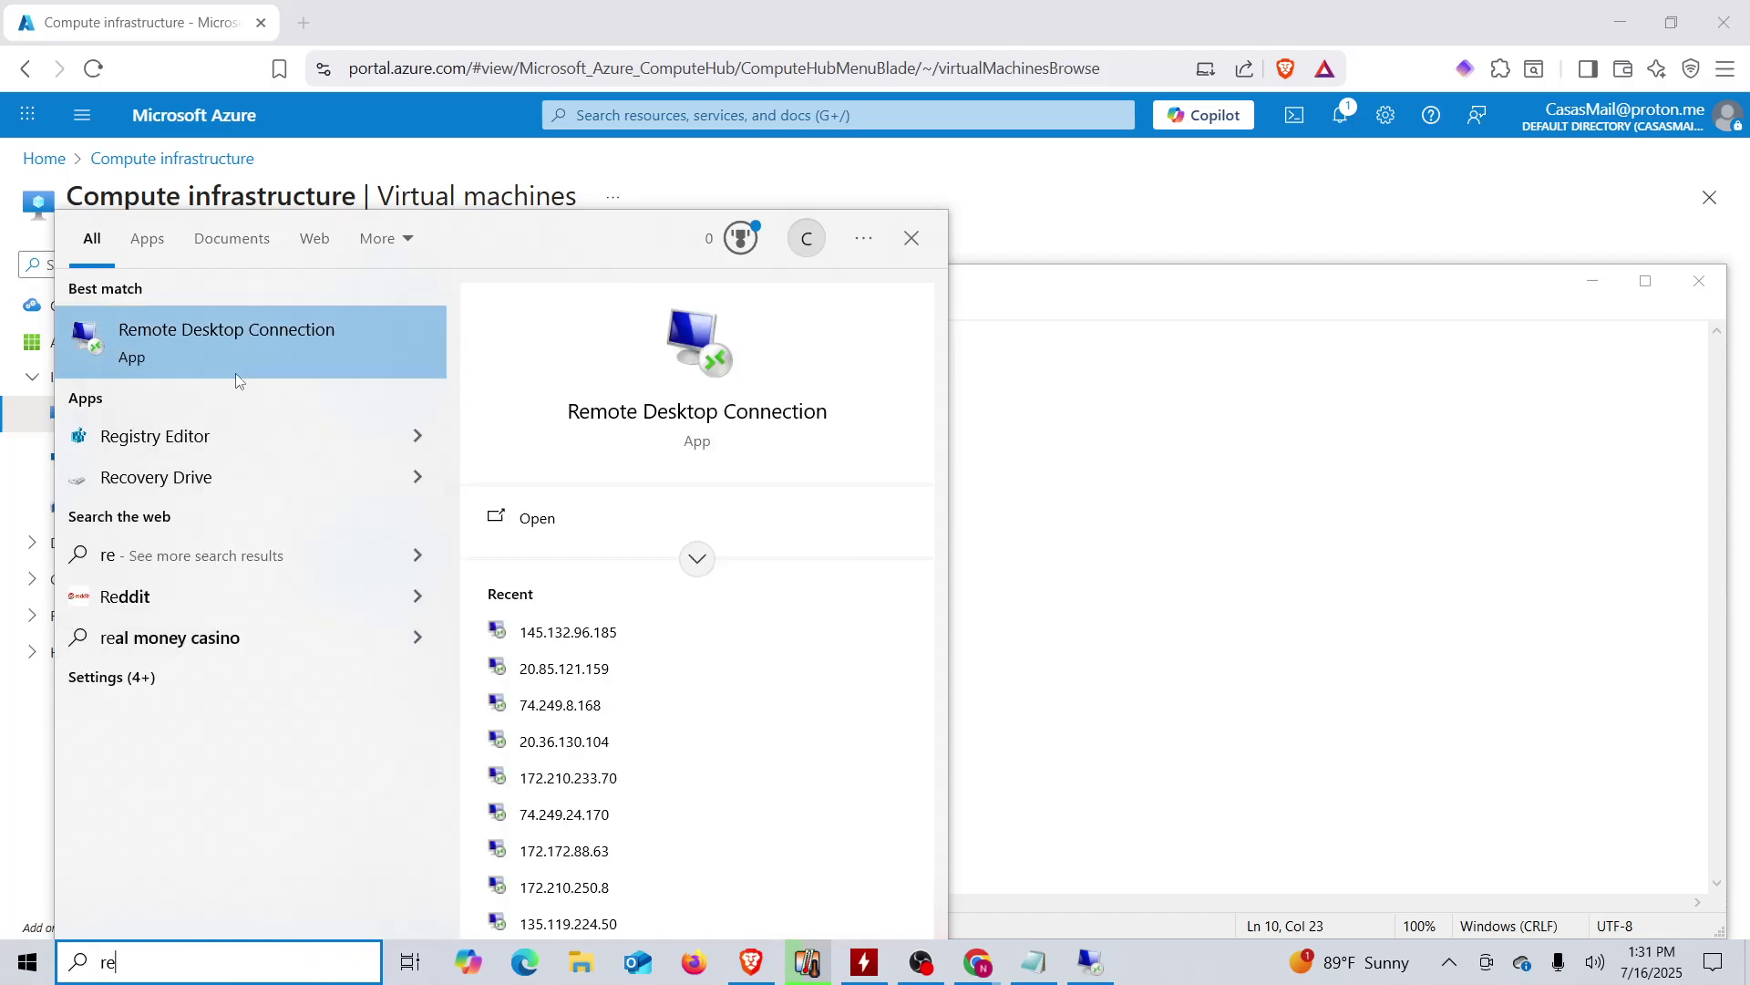
left_click(255, 364)
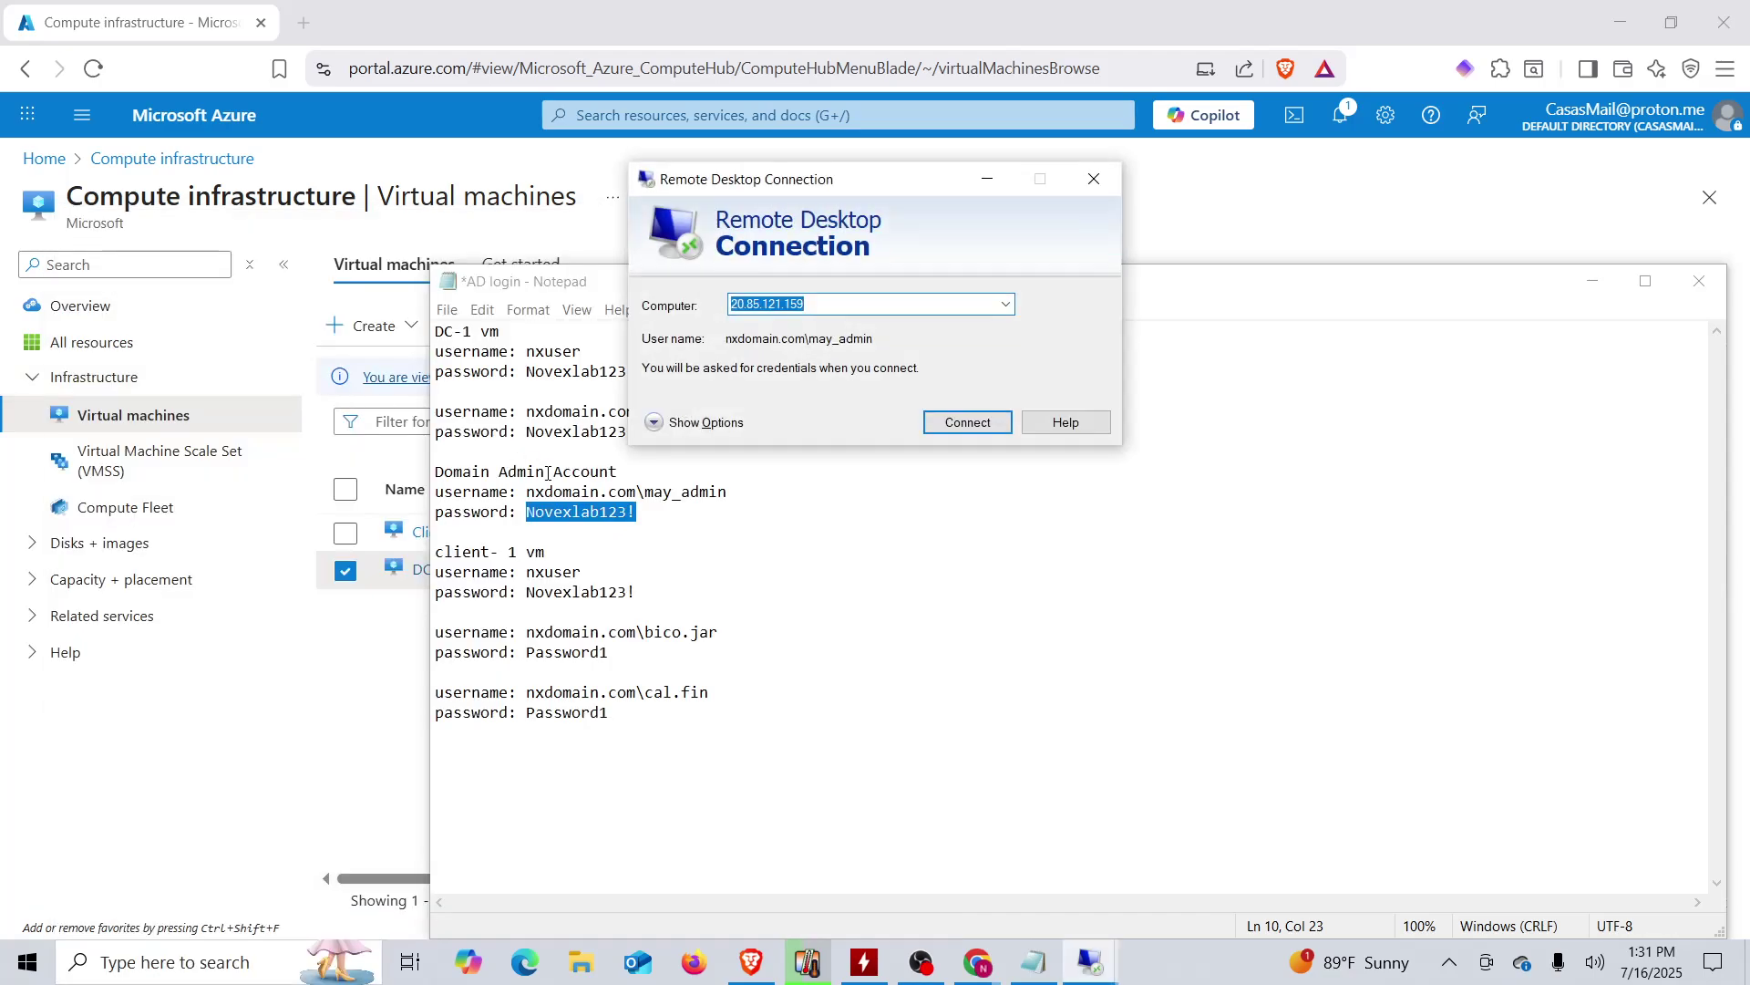
left_click(1076, 16)
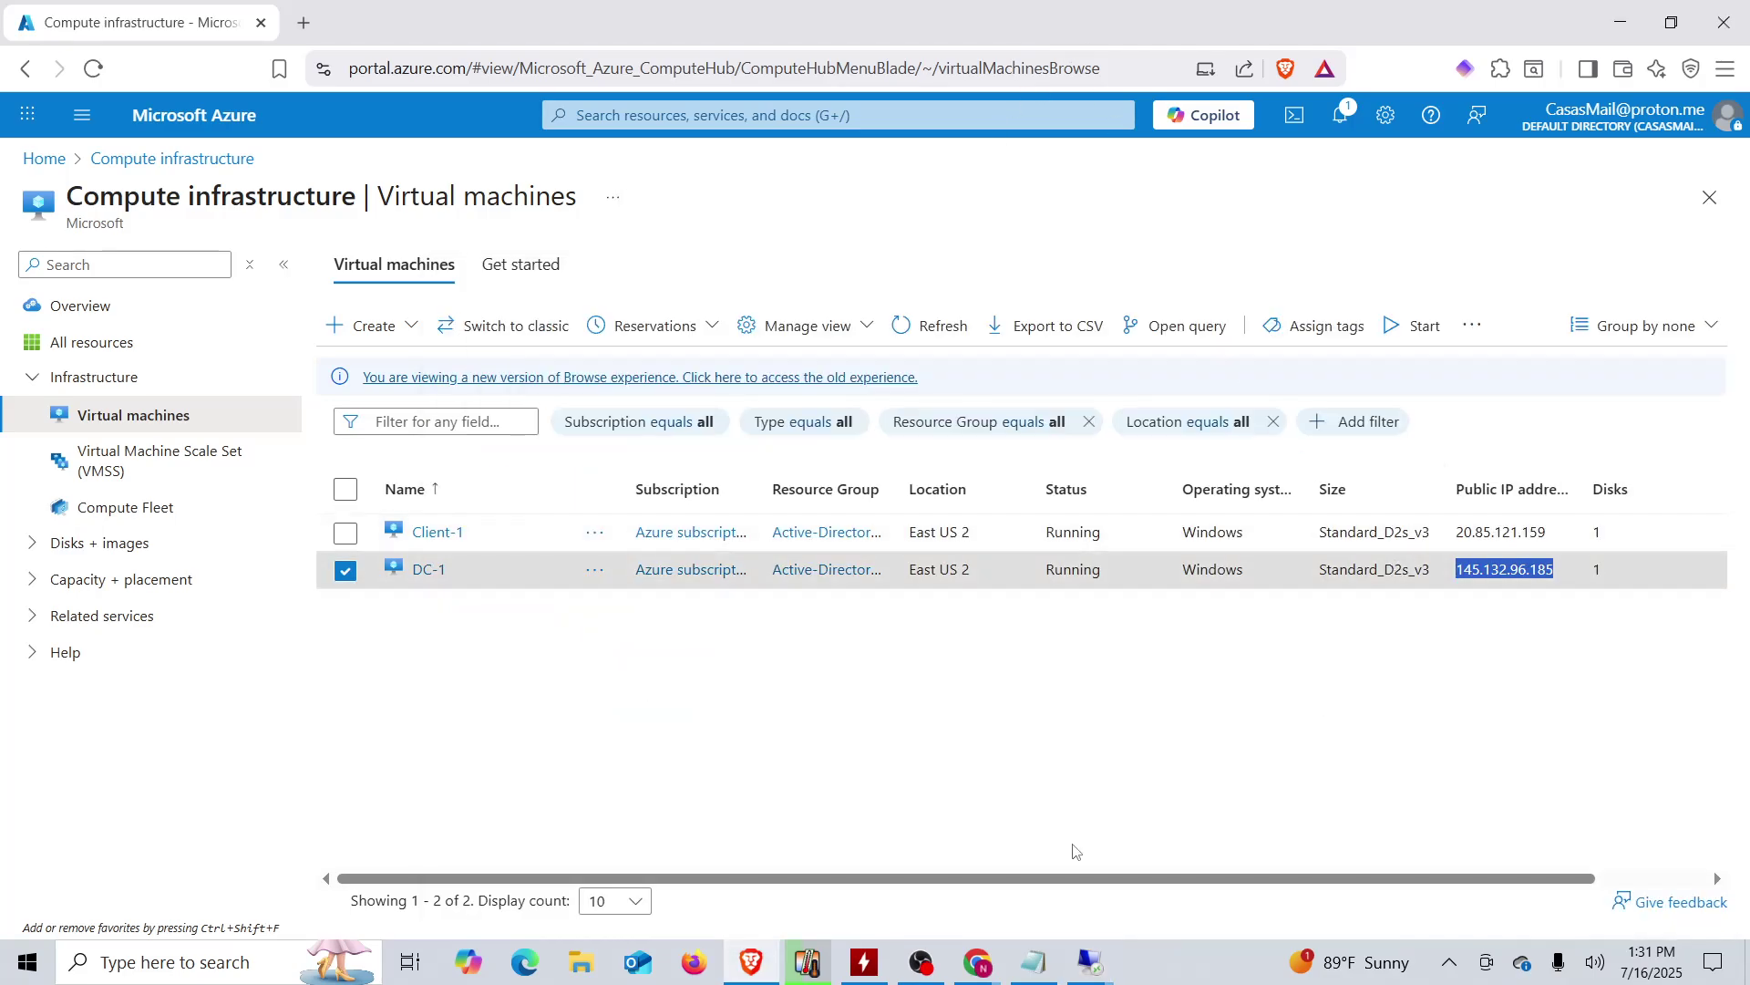
mouse_move(1085, 970)
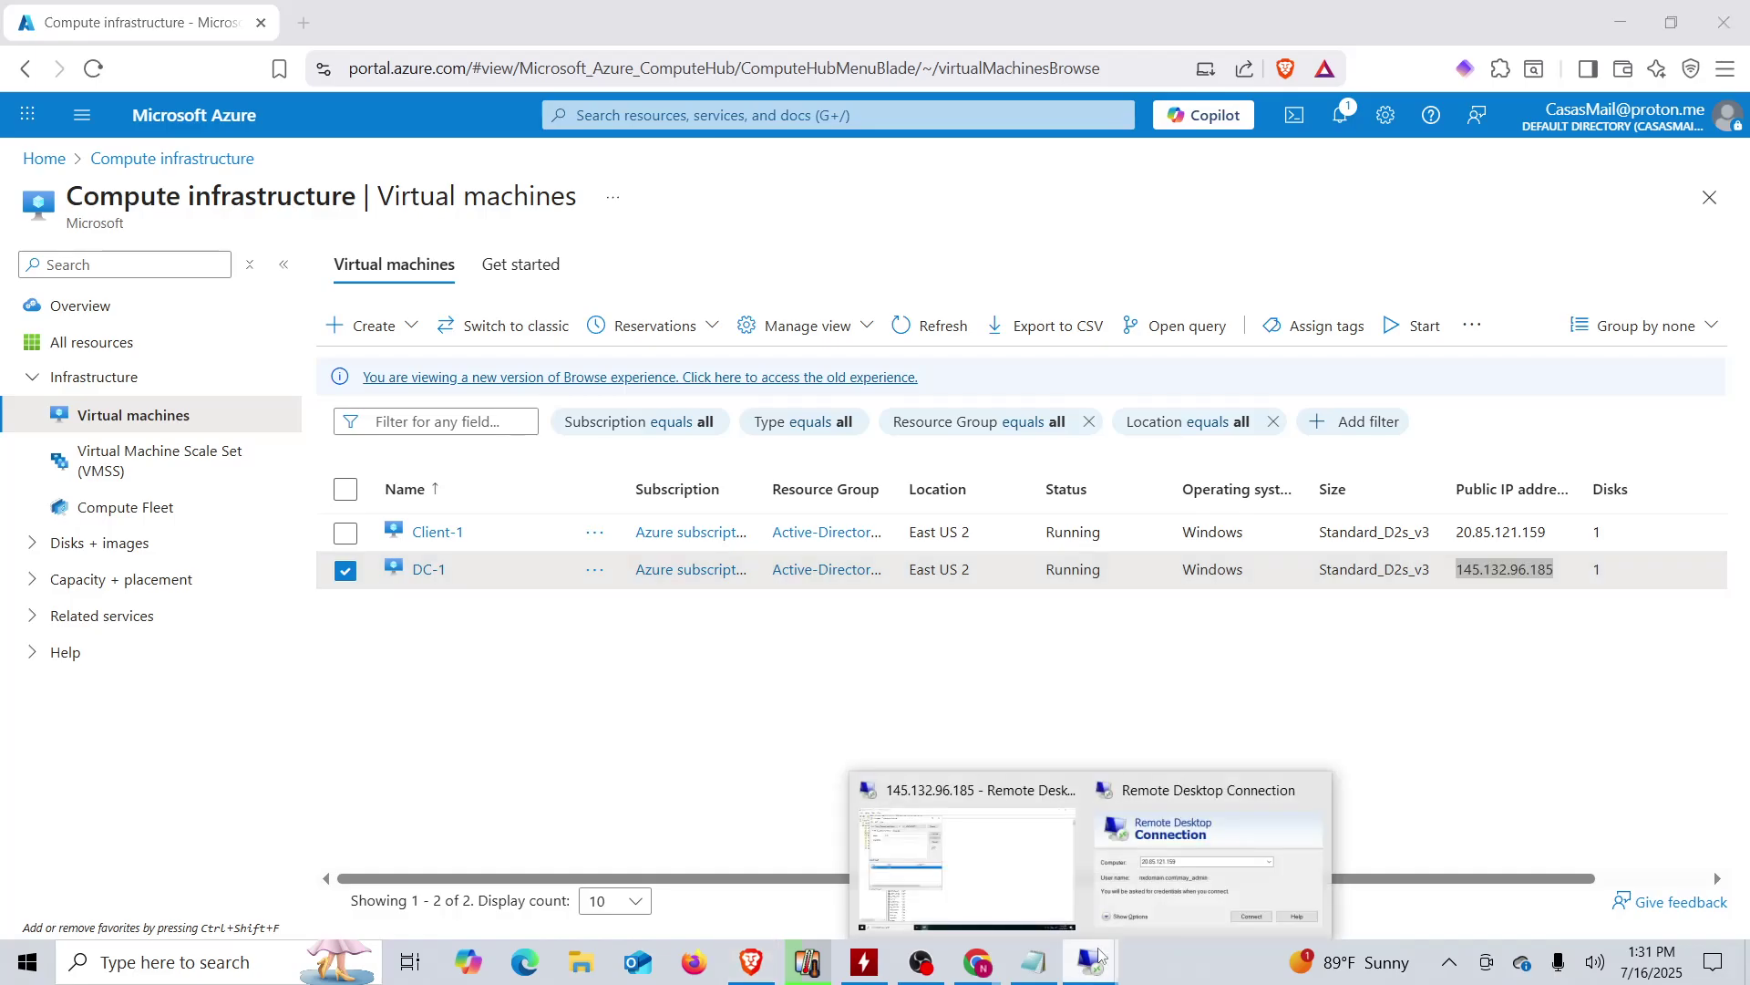
left_click(1148, 868)
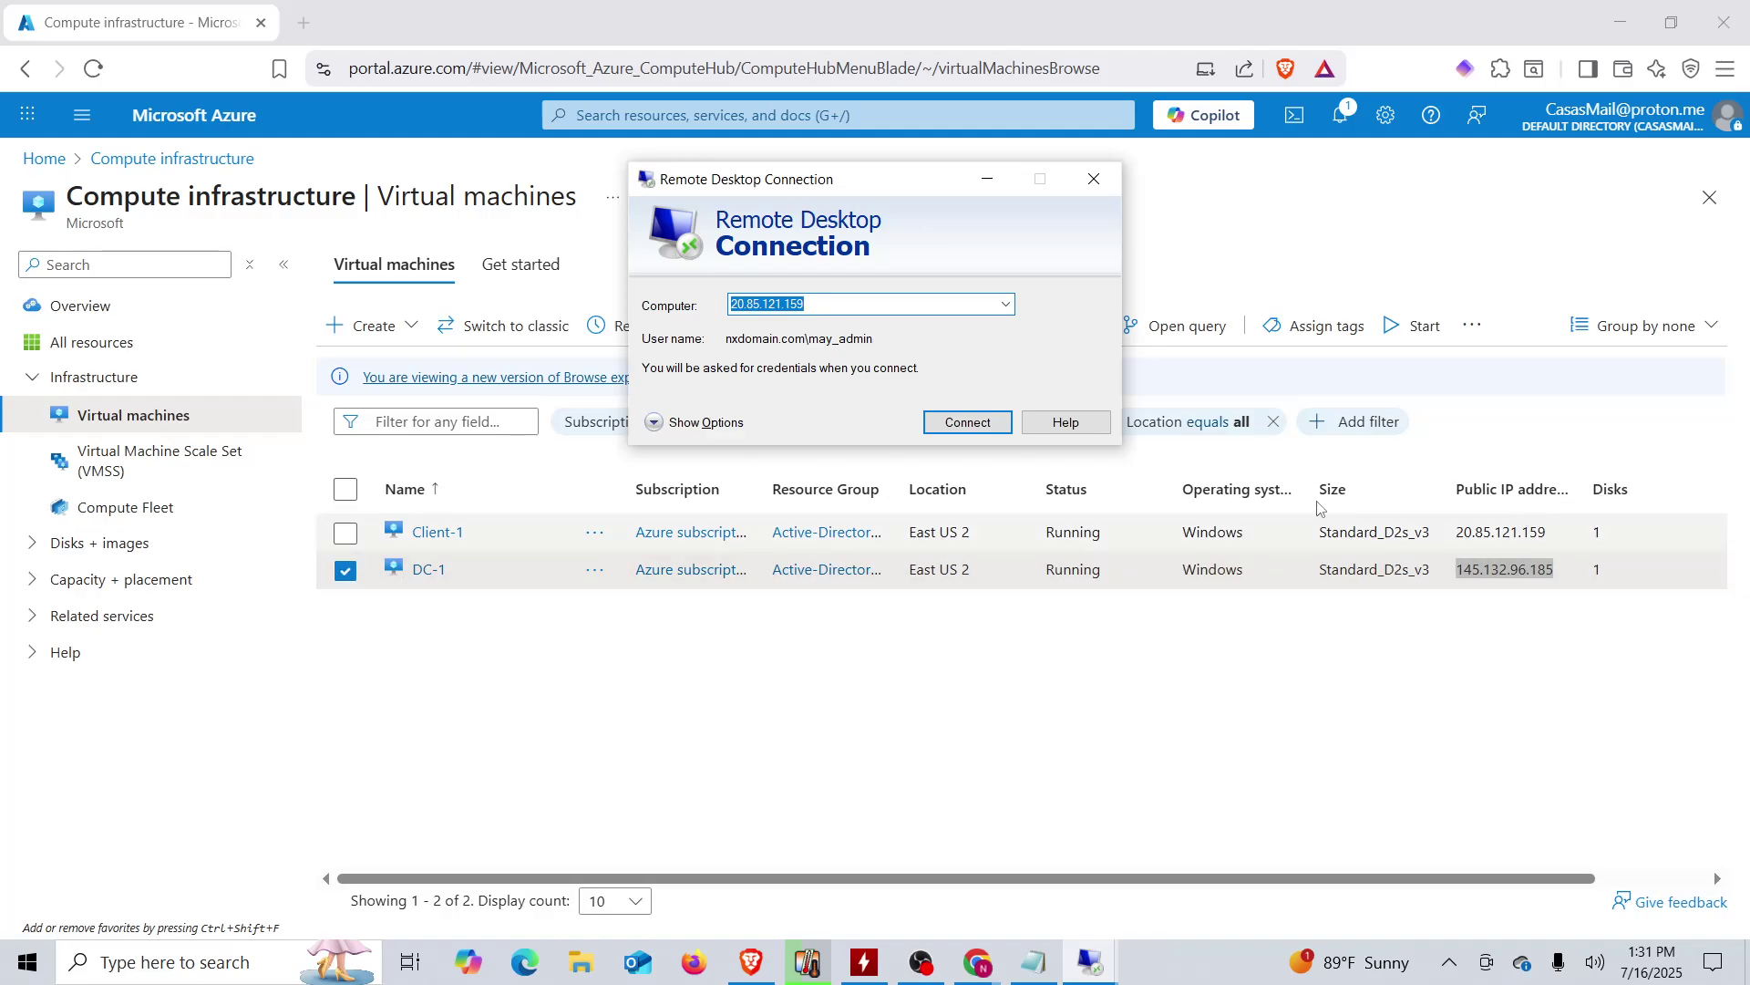
- Connect to Client-1 at 20.85.121.159 with a different account, copying nxdomain.com\cal.fin from the notes
left_click(968, 422)
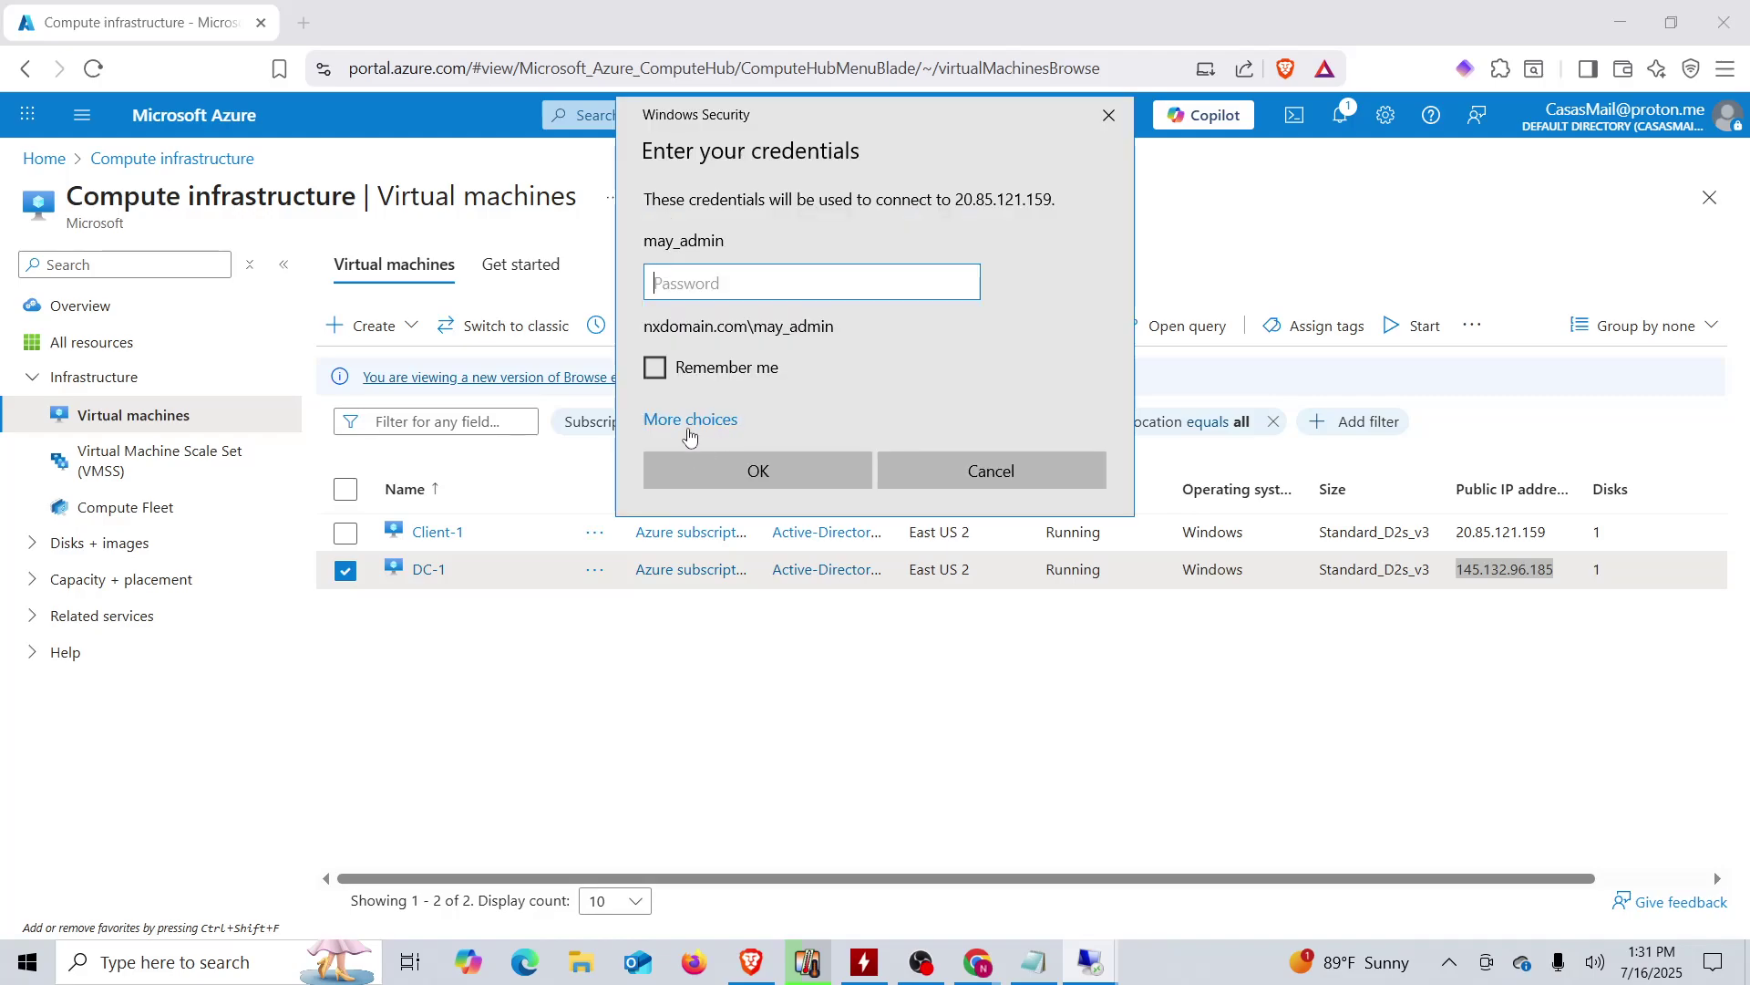
left_click(693, 422)
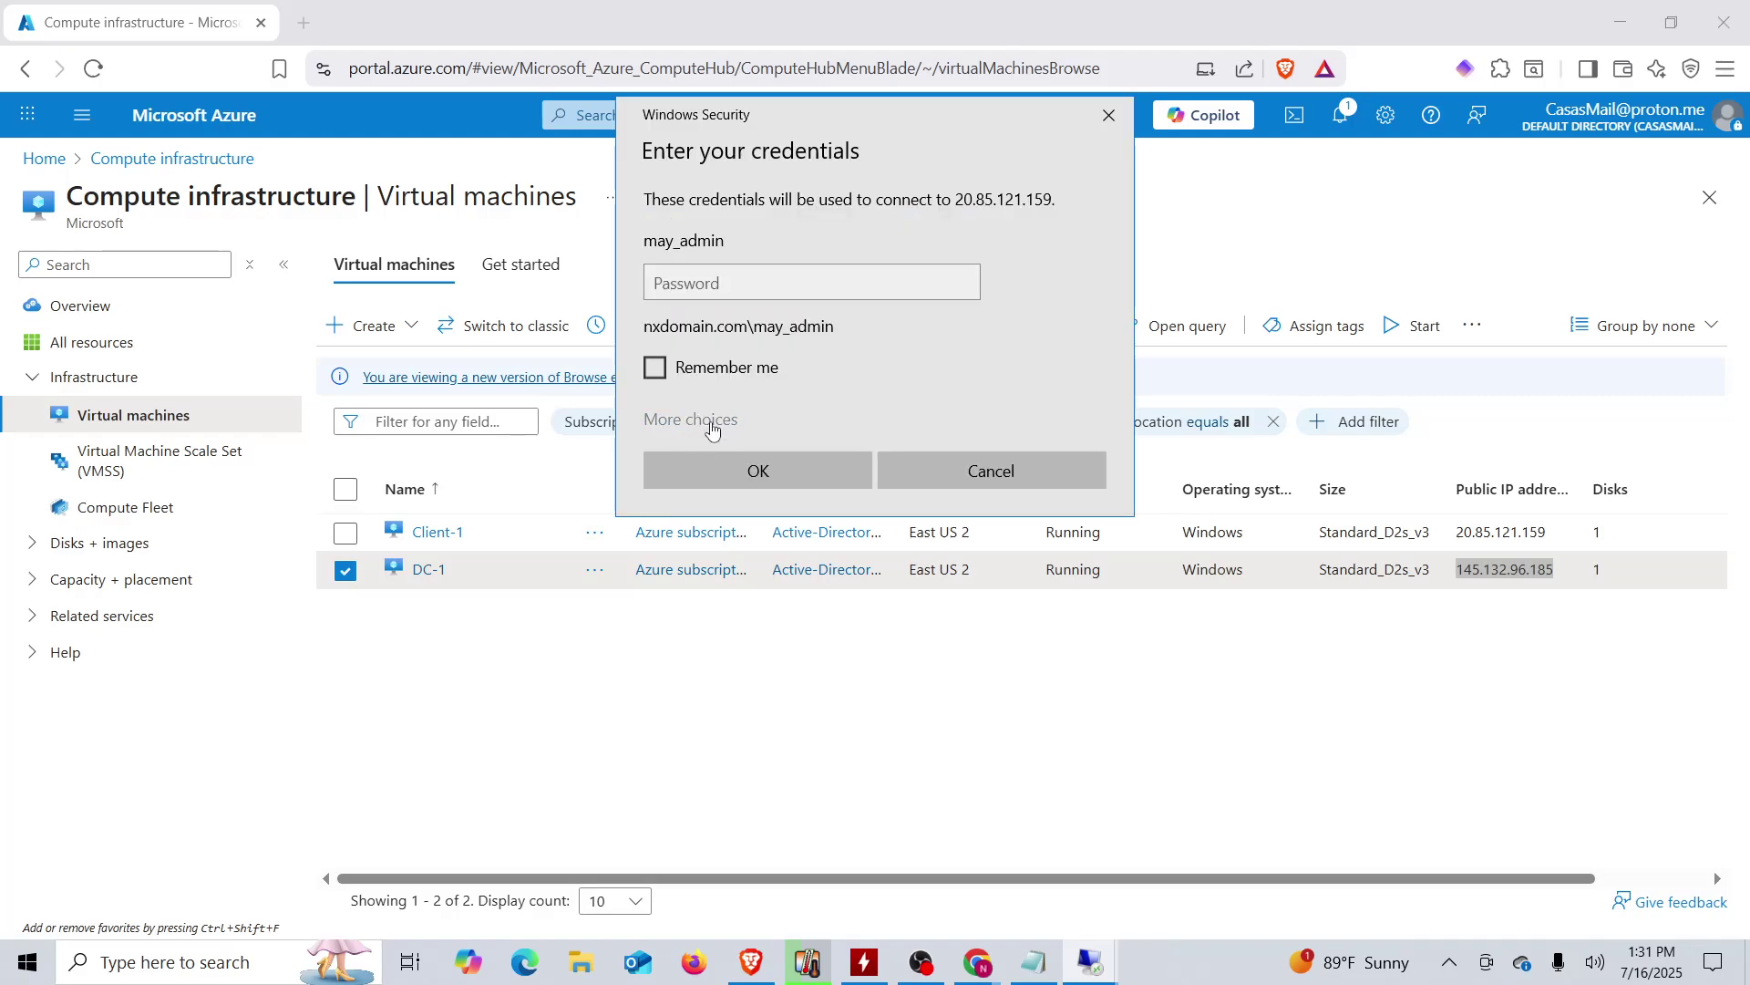
left_click(759, 534)
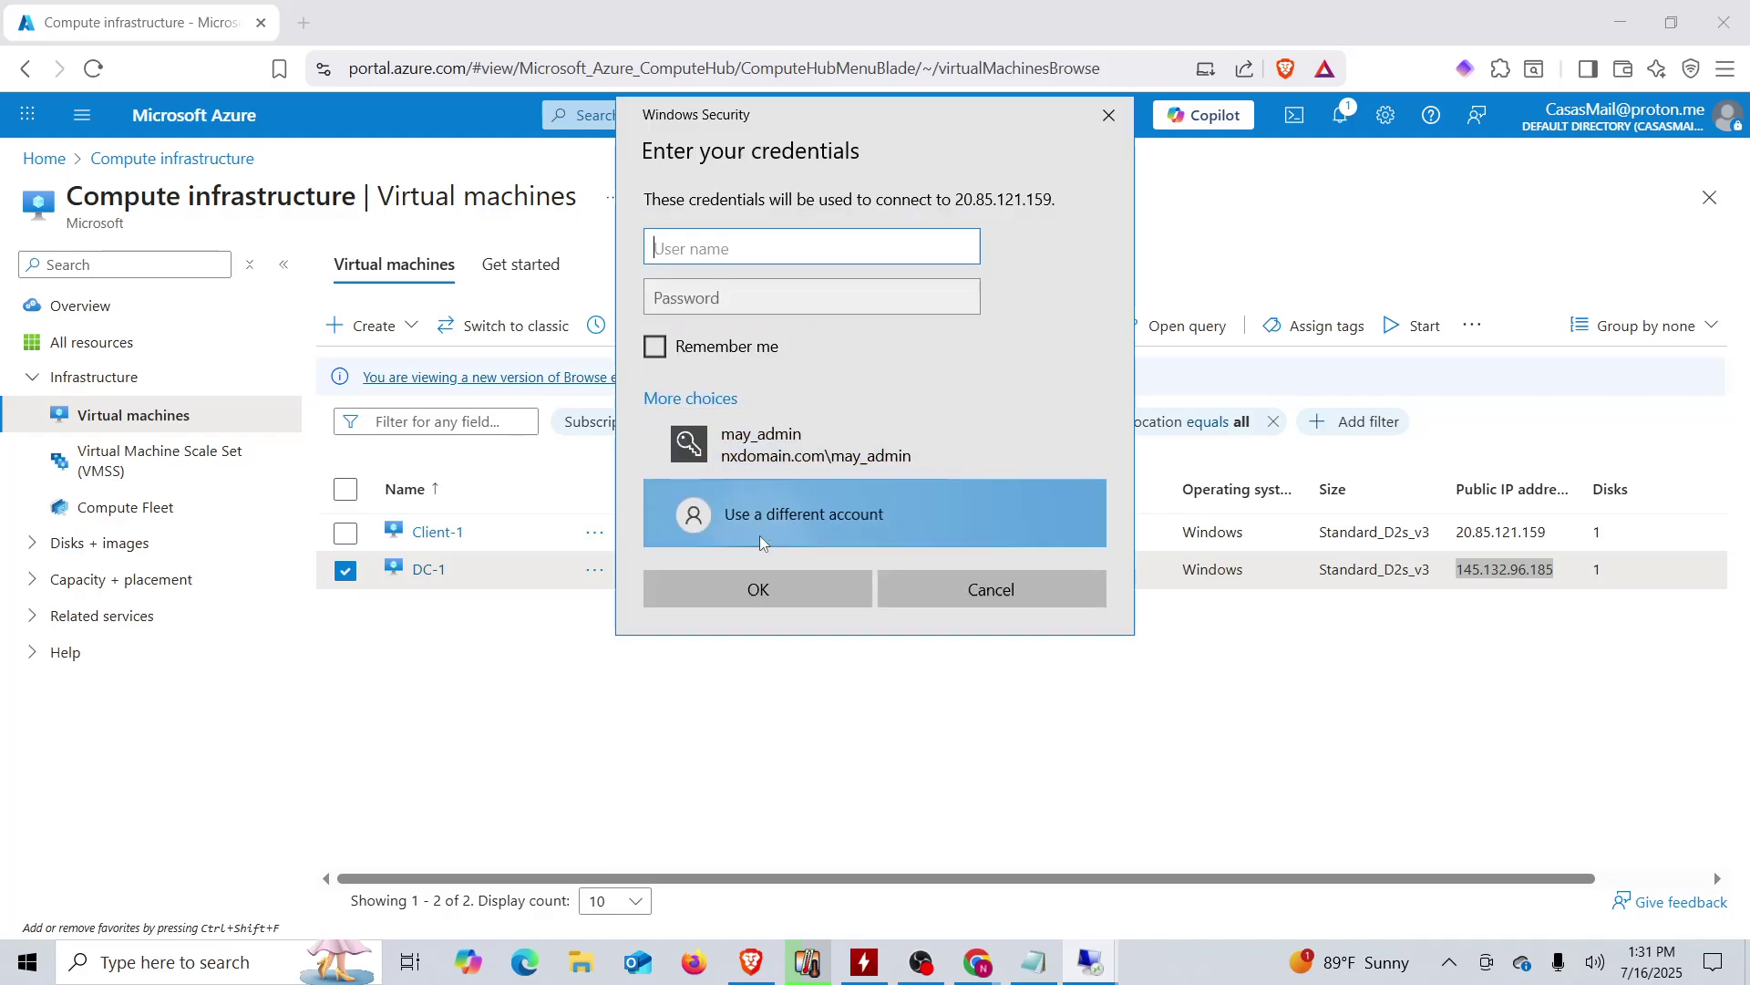
left_click(1033, 962)
left_click(665, 691)
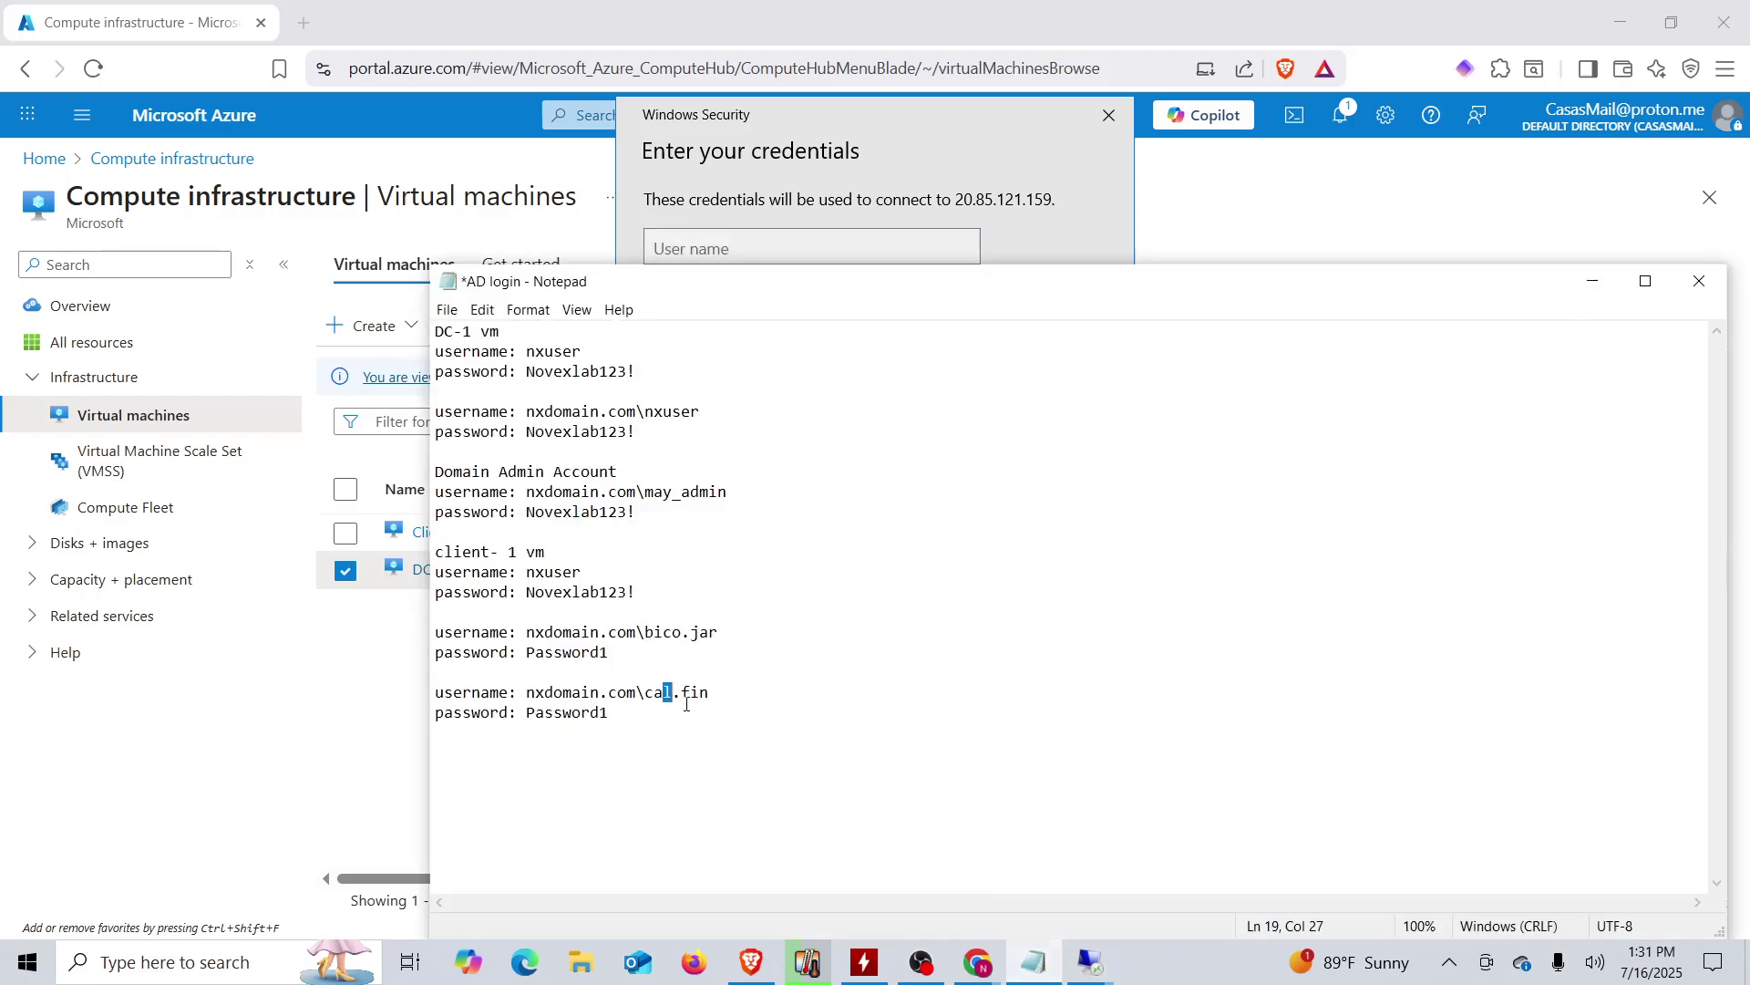
left_click_drag(730, 702, 531, 698)
right_click(594, 693)
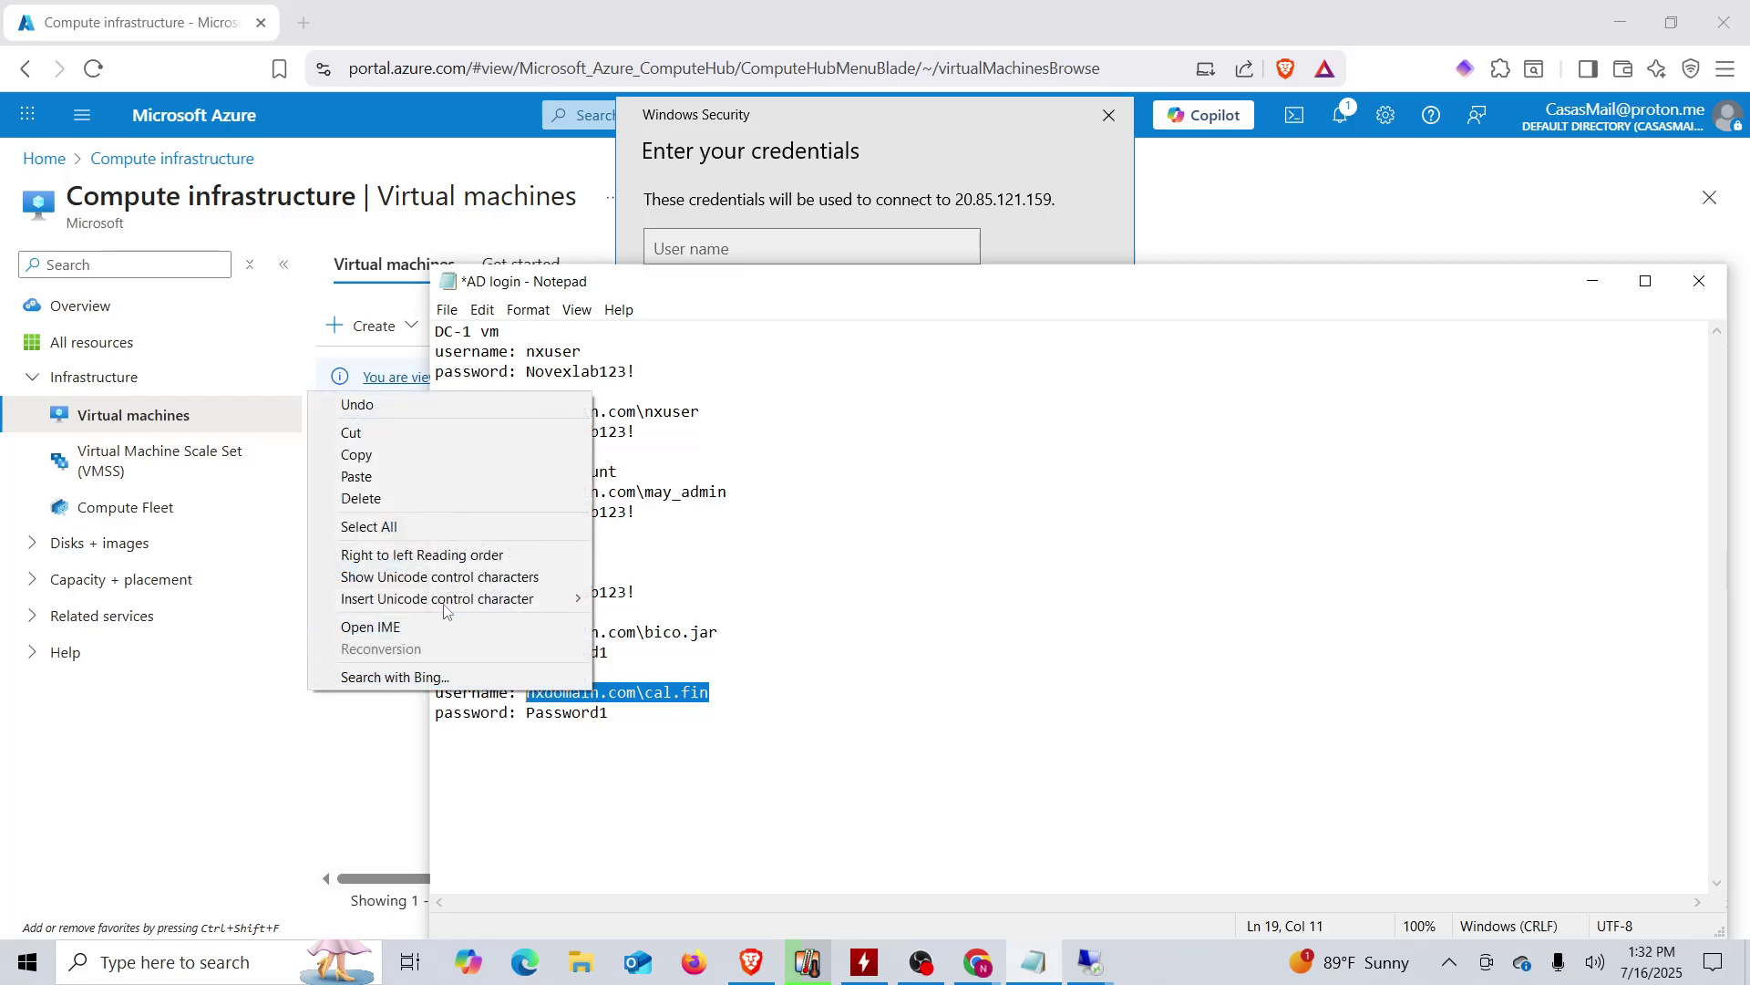
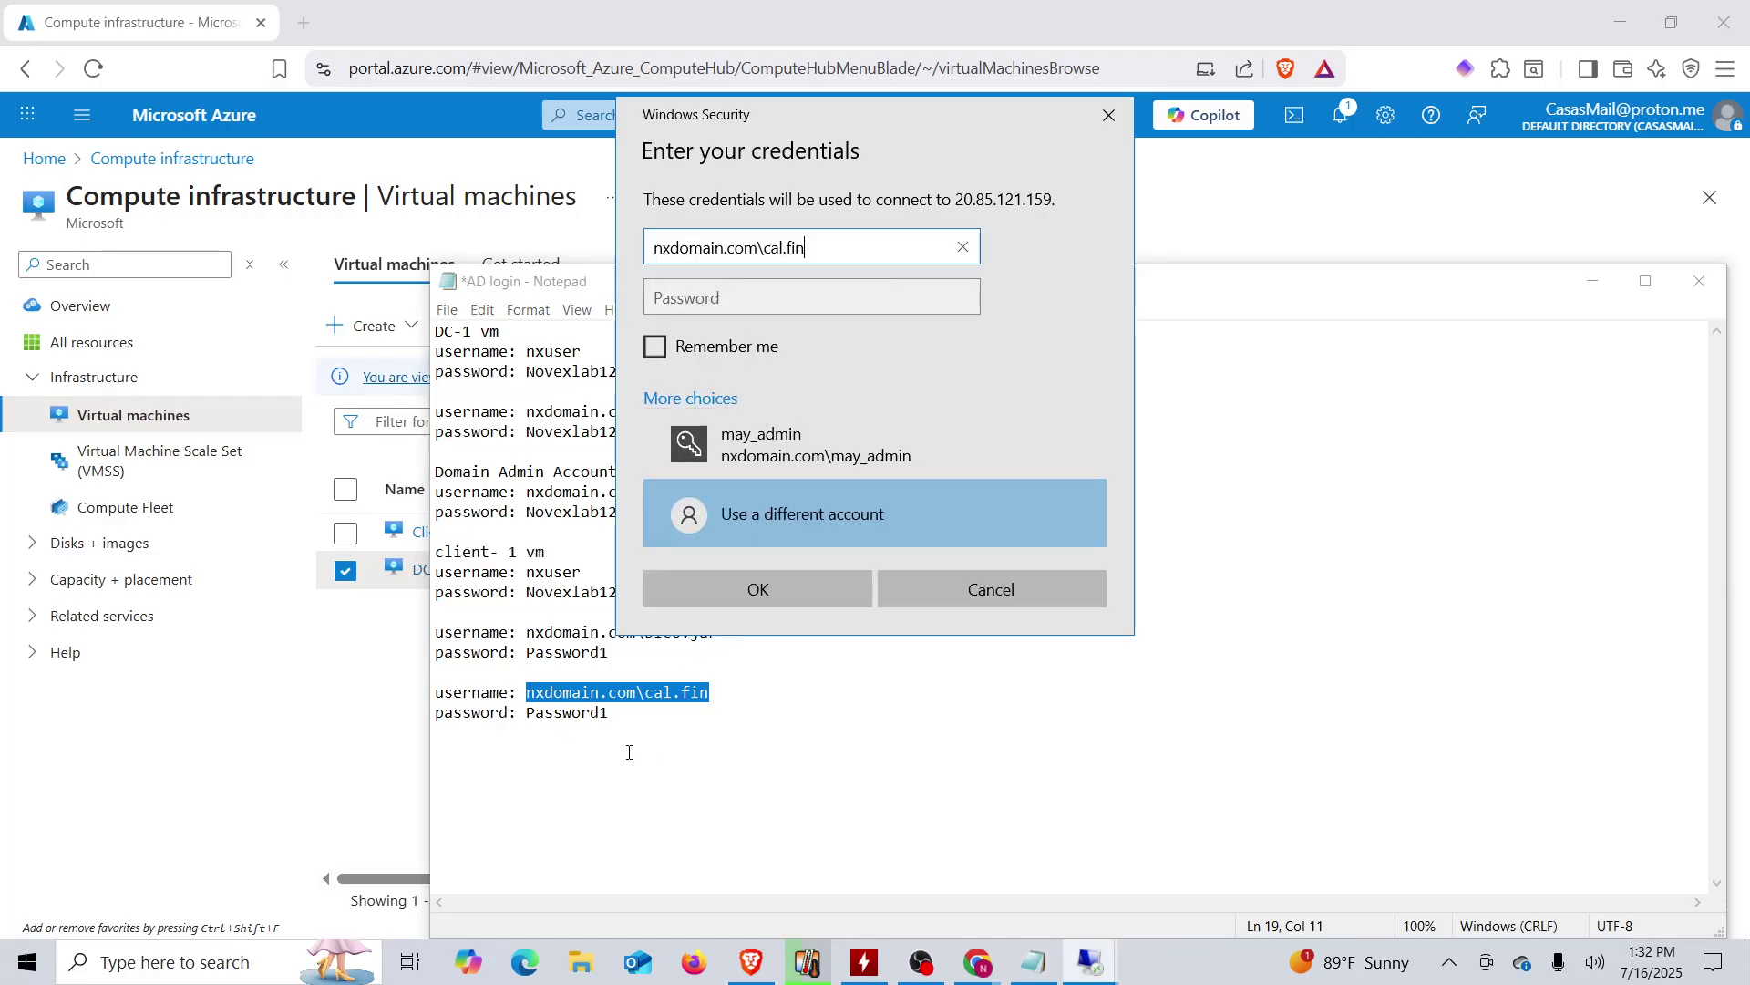
- Sign in to Client-1 (20.85.121.159) with the test user's password copied from the notes, accepting the certificate warning
left_click(575, 715)
double_click(577, 714)
right_click(577, 715)
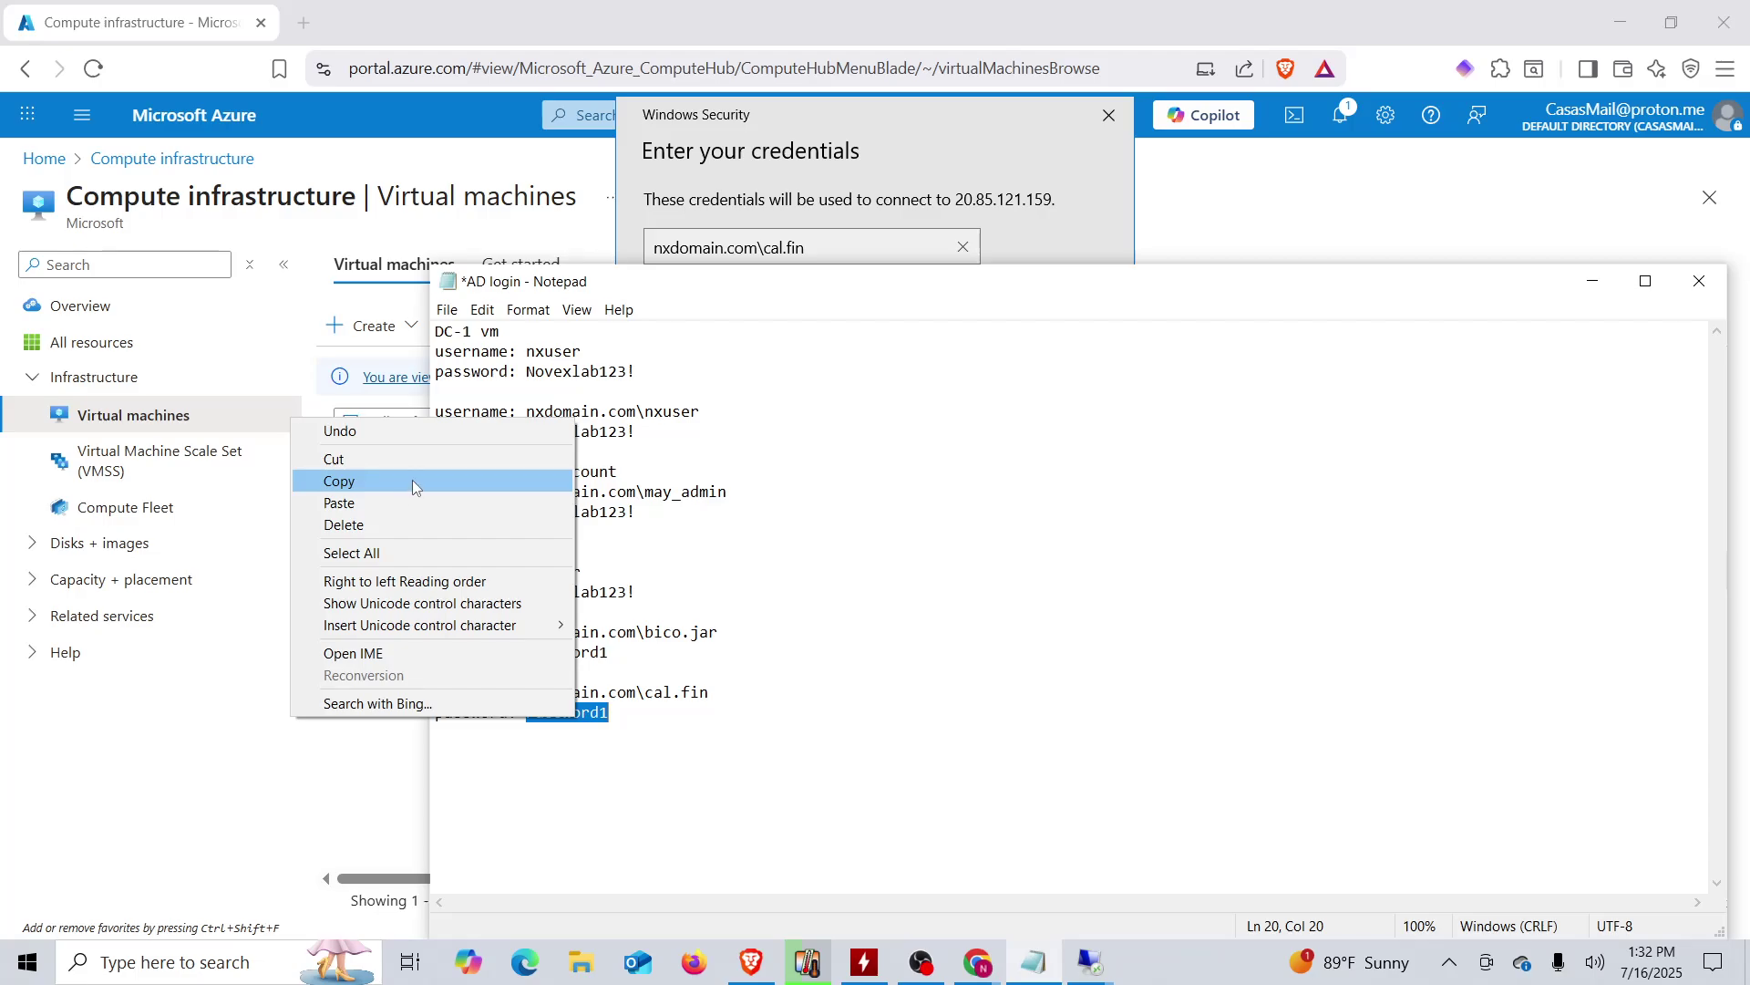
left_click(412, 480)
left_click(723, 206)
left_click(711, 299)
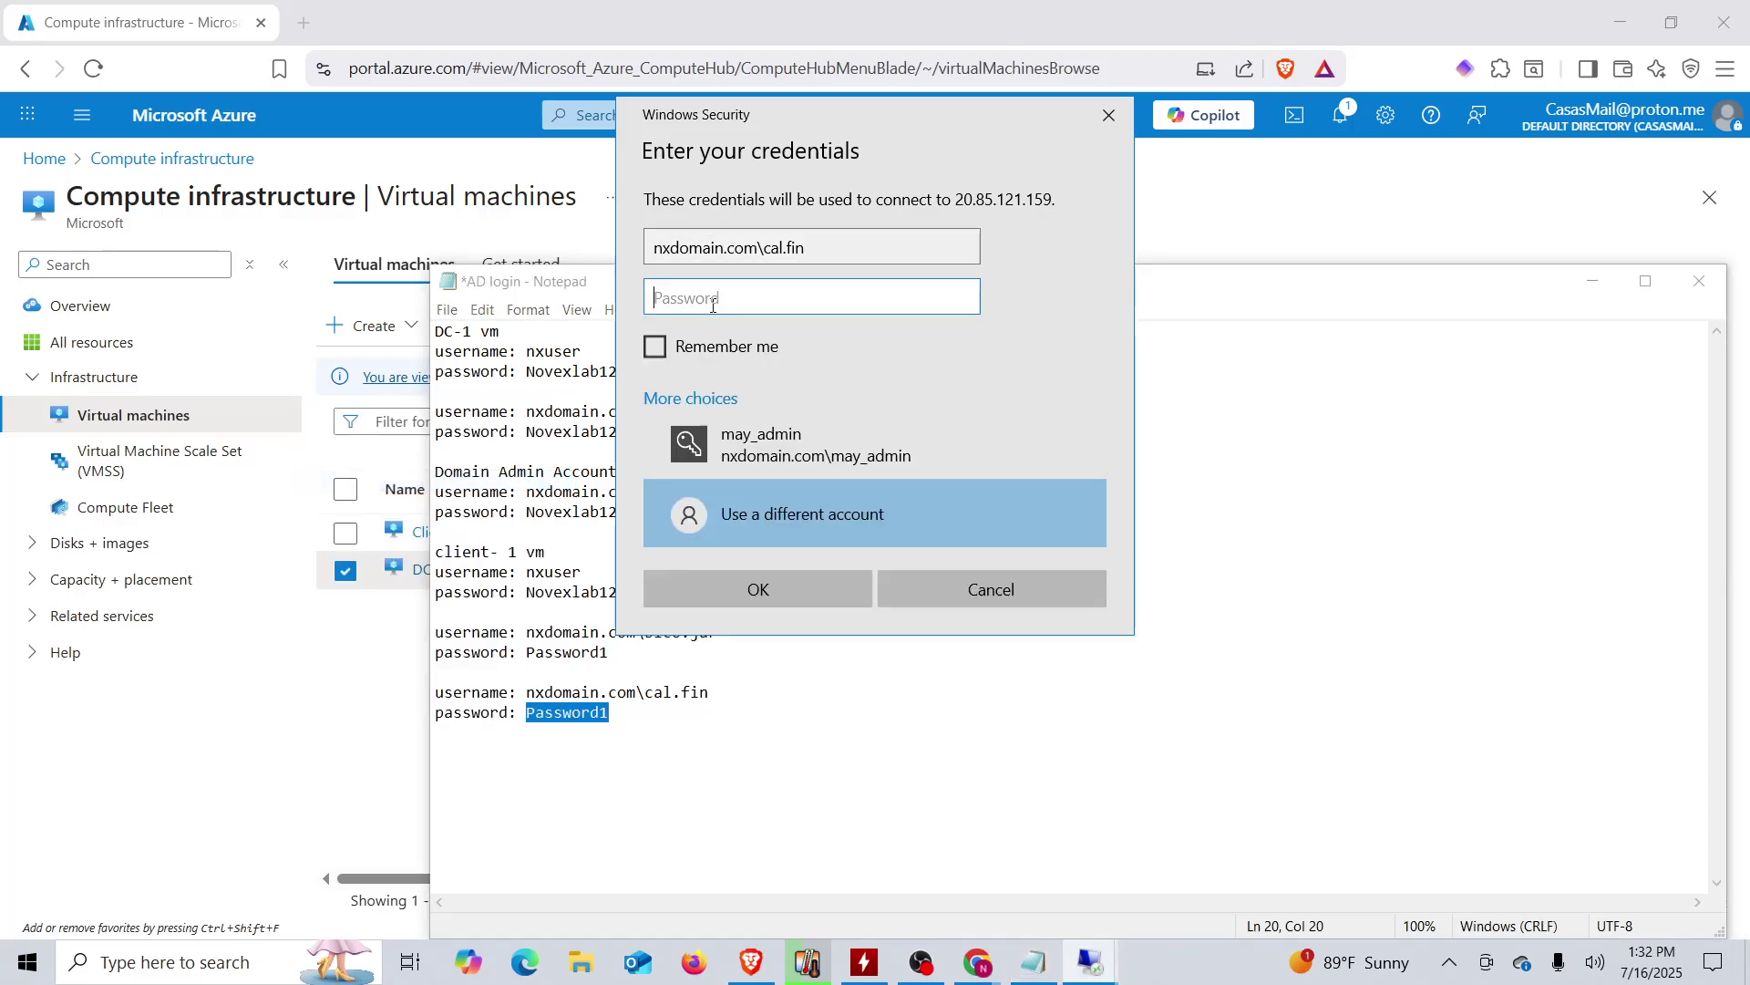
right_click(715, 307)
left_click(755, 332)
left_click(758, 589)
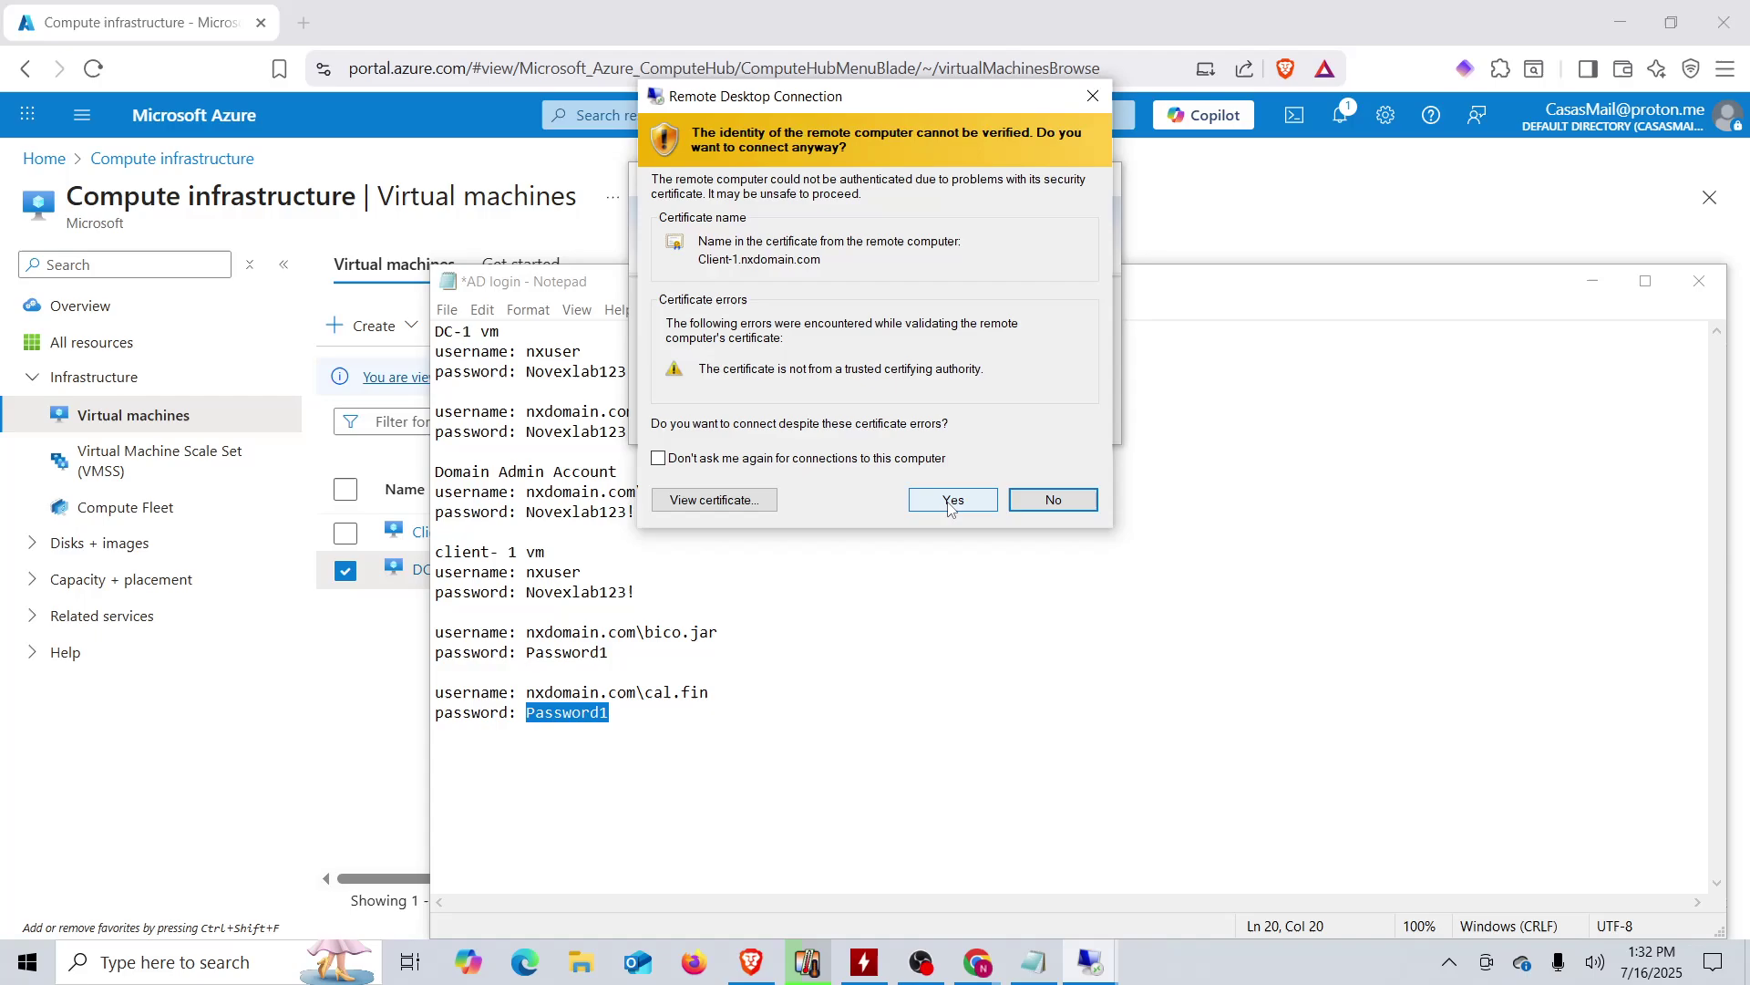
left_click(952, 501)
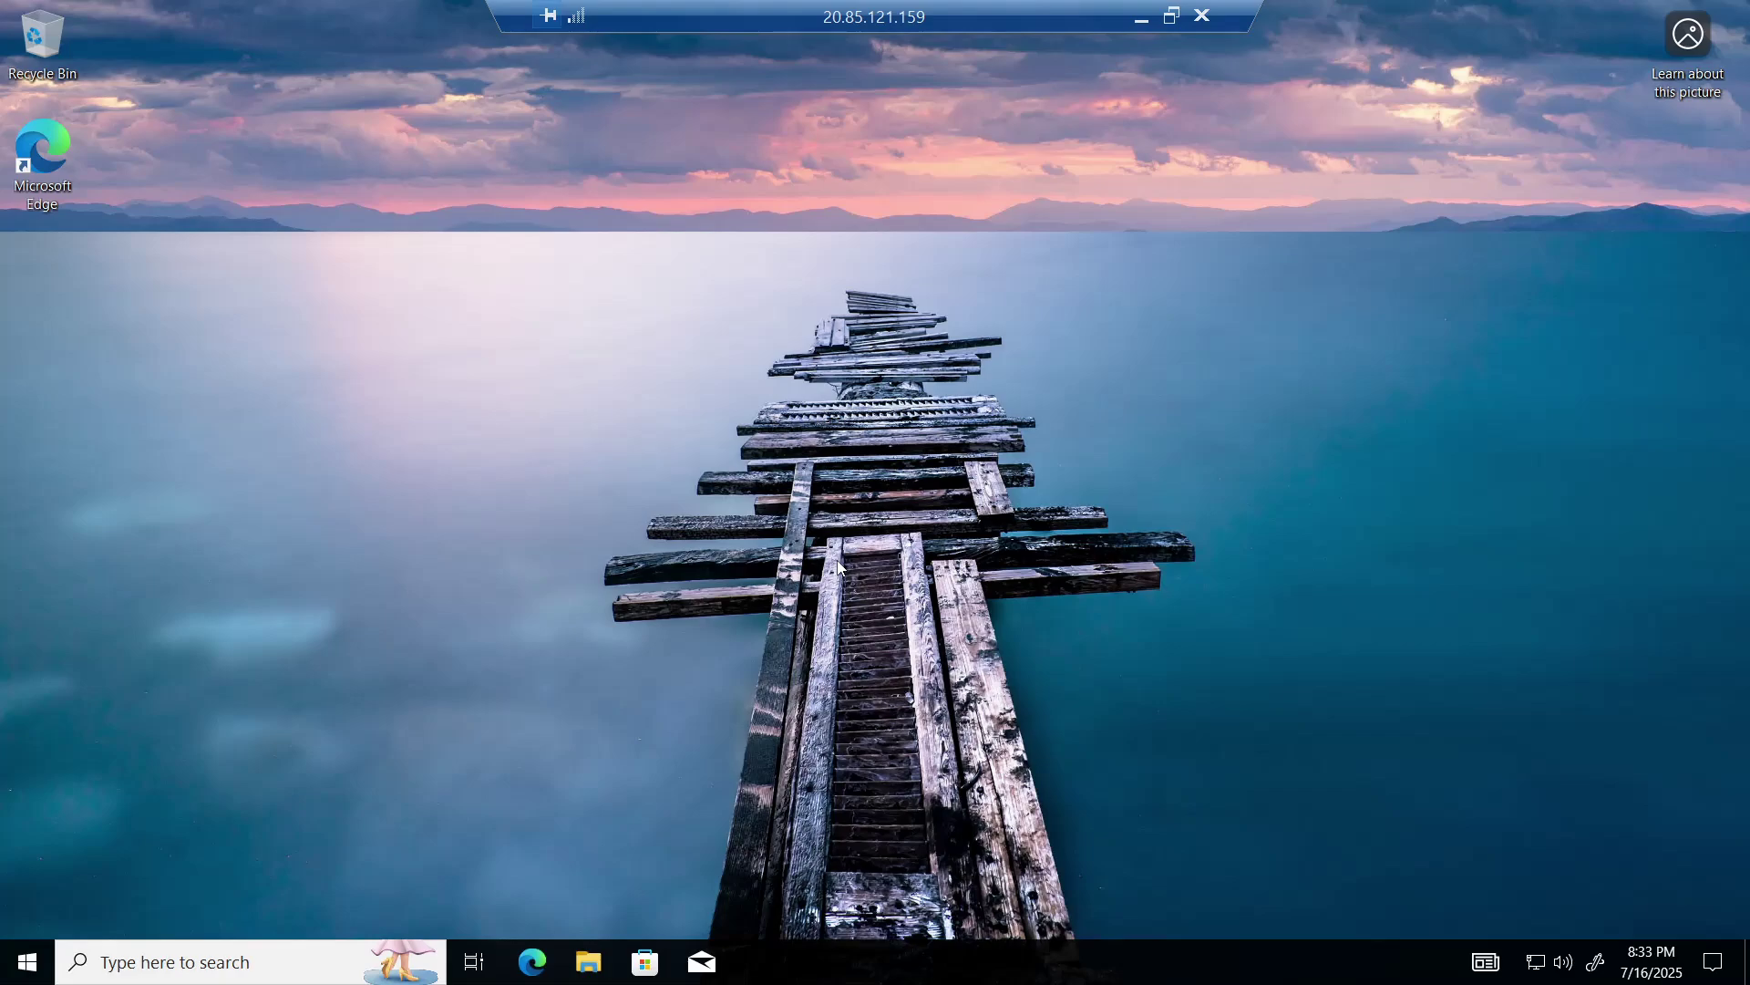
- Log off the Client-1 session with logoff, dismiss the error, and maximize the Azure portal window
key("super")
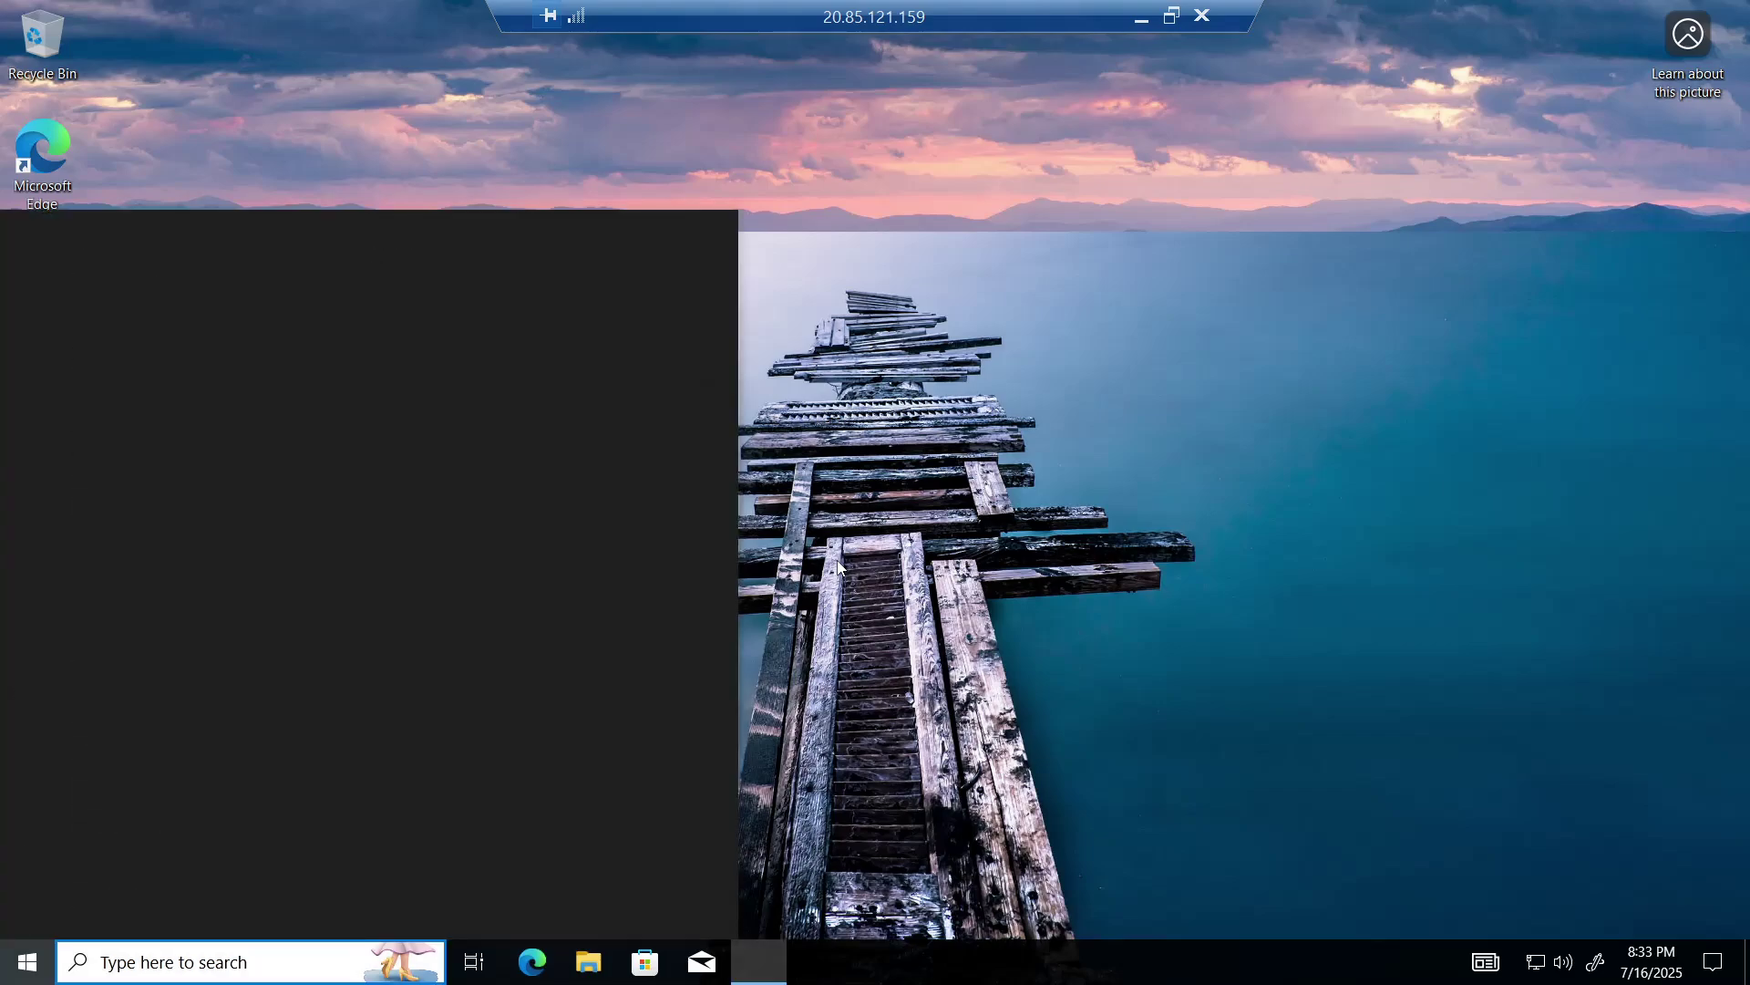
key("super+r")
key("Return")
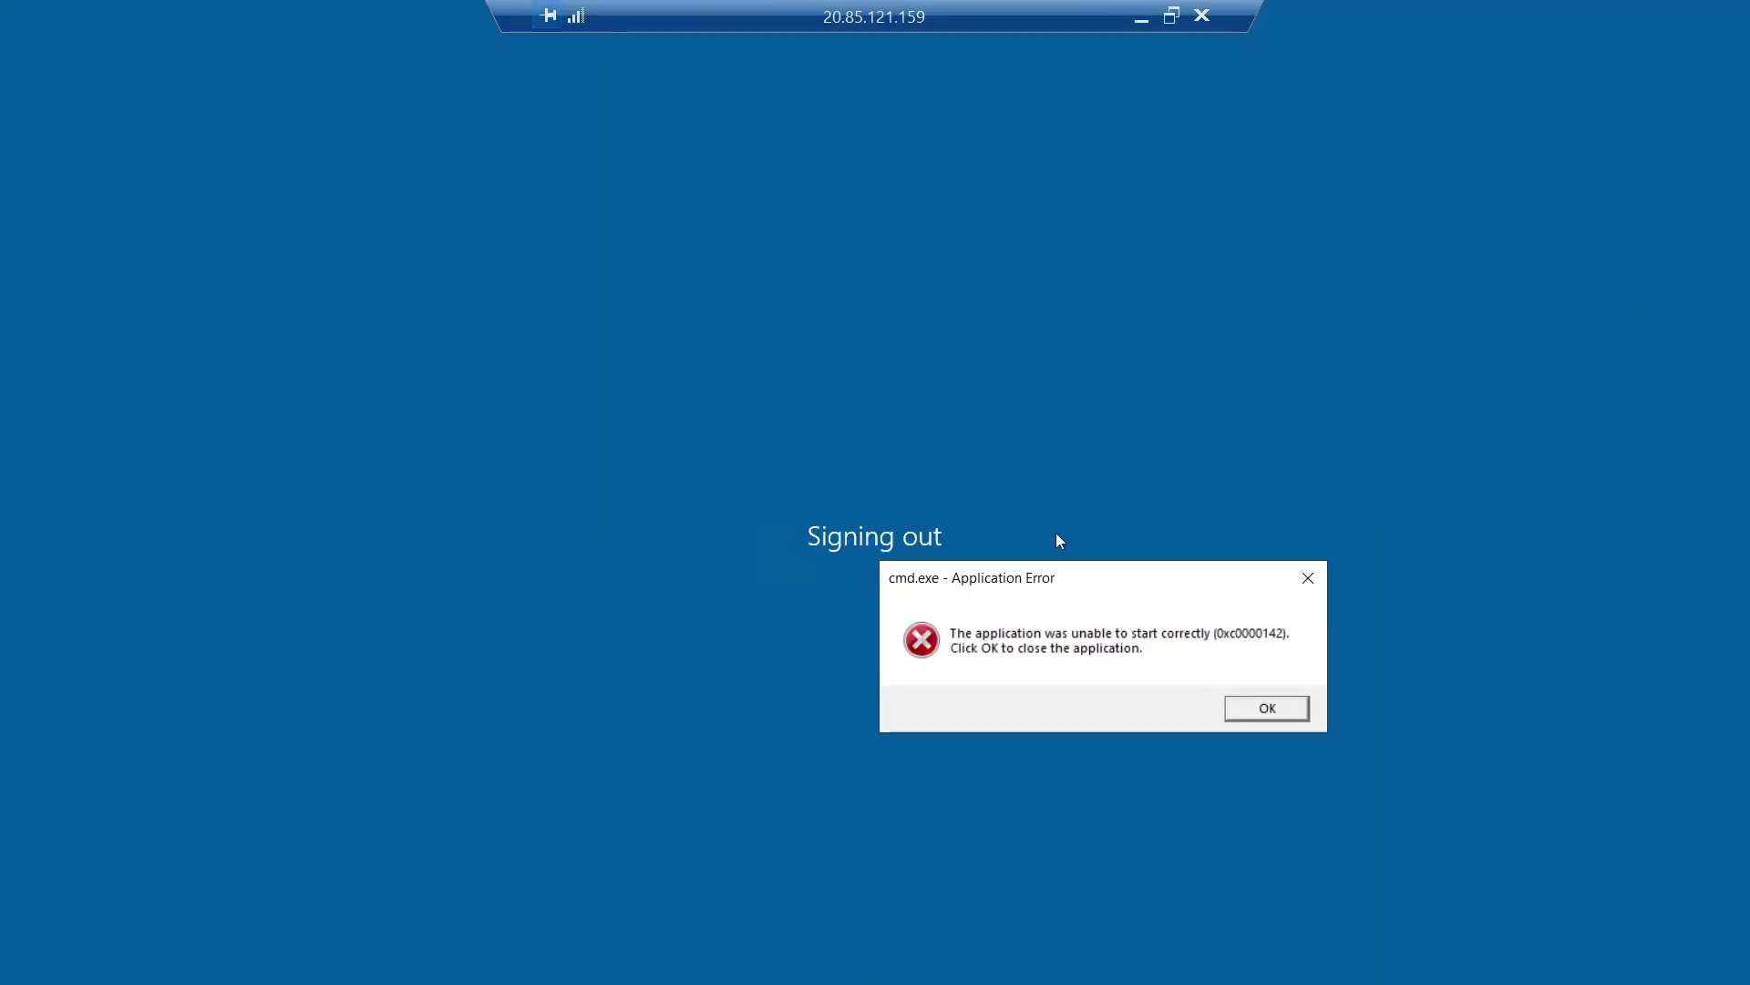
left_click(1261, 704)
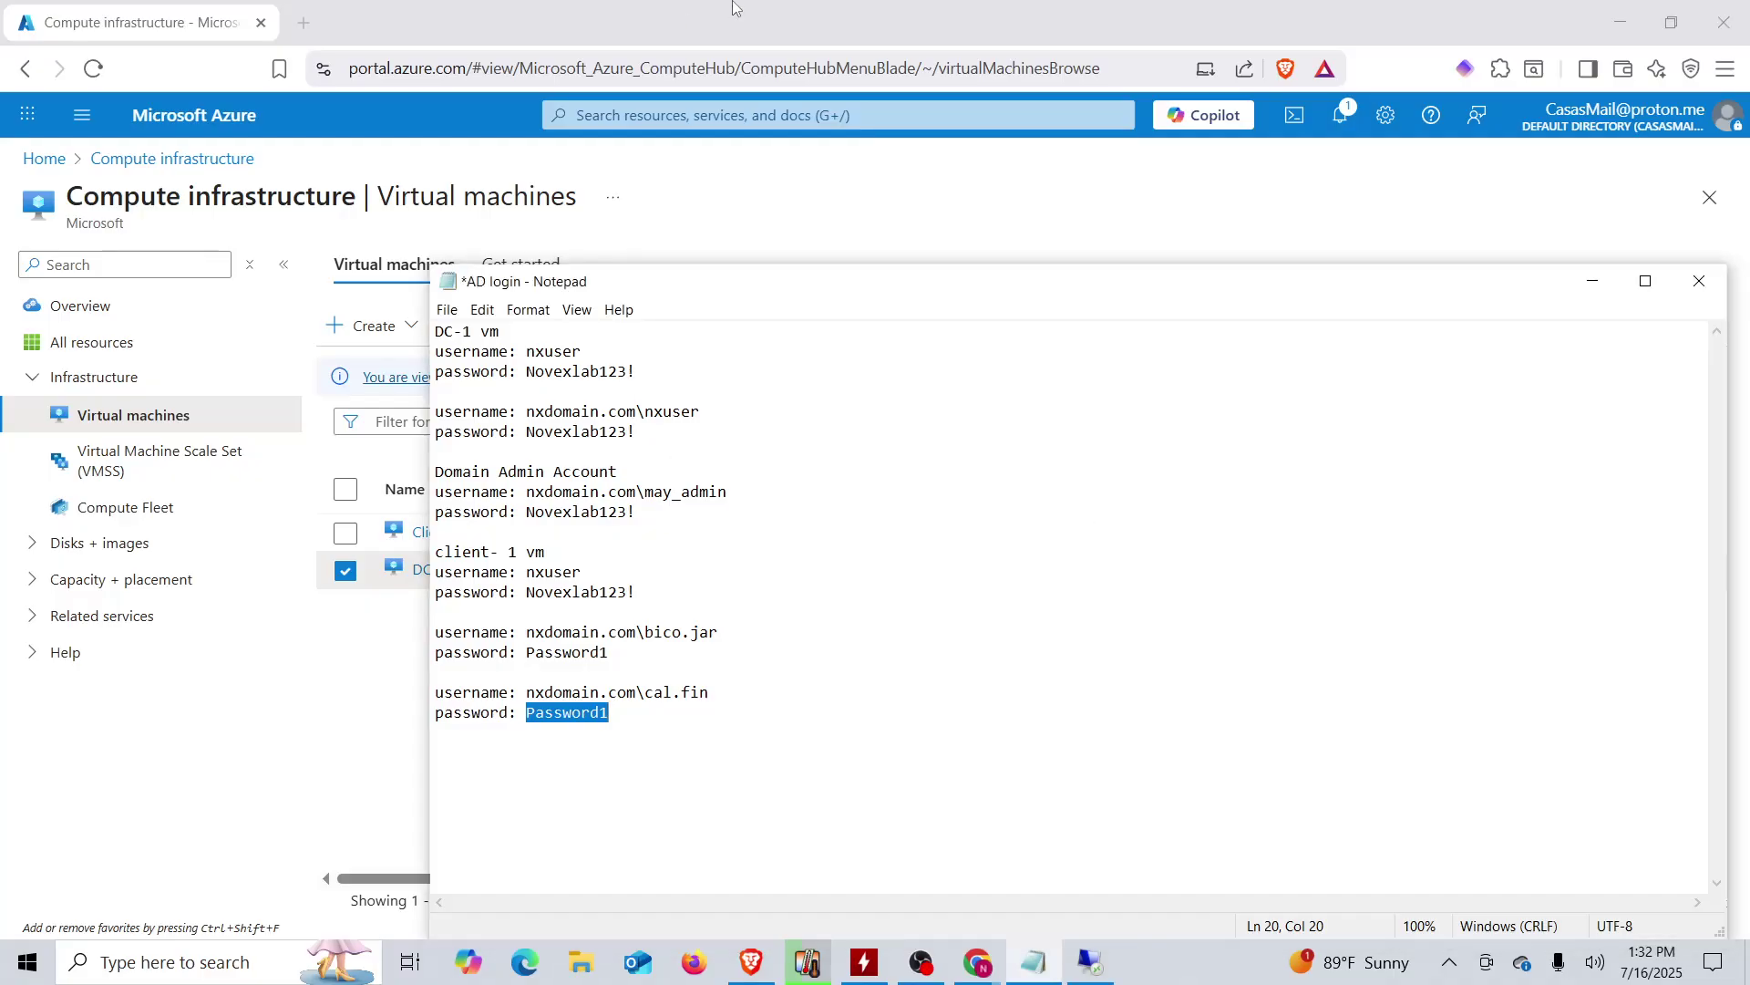
double_click(725, 8)
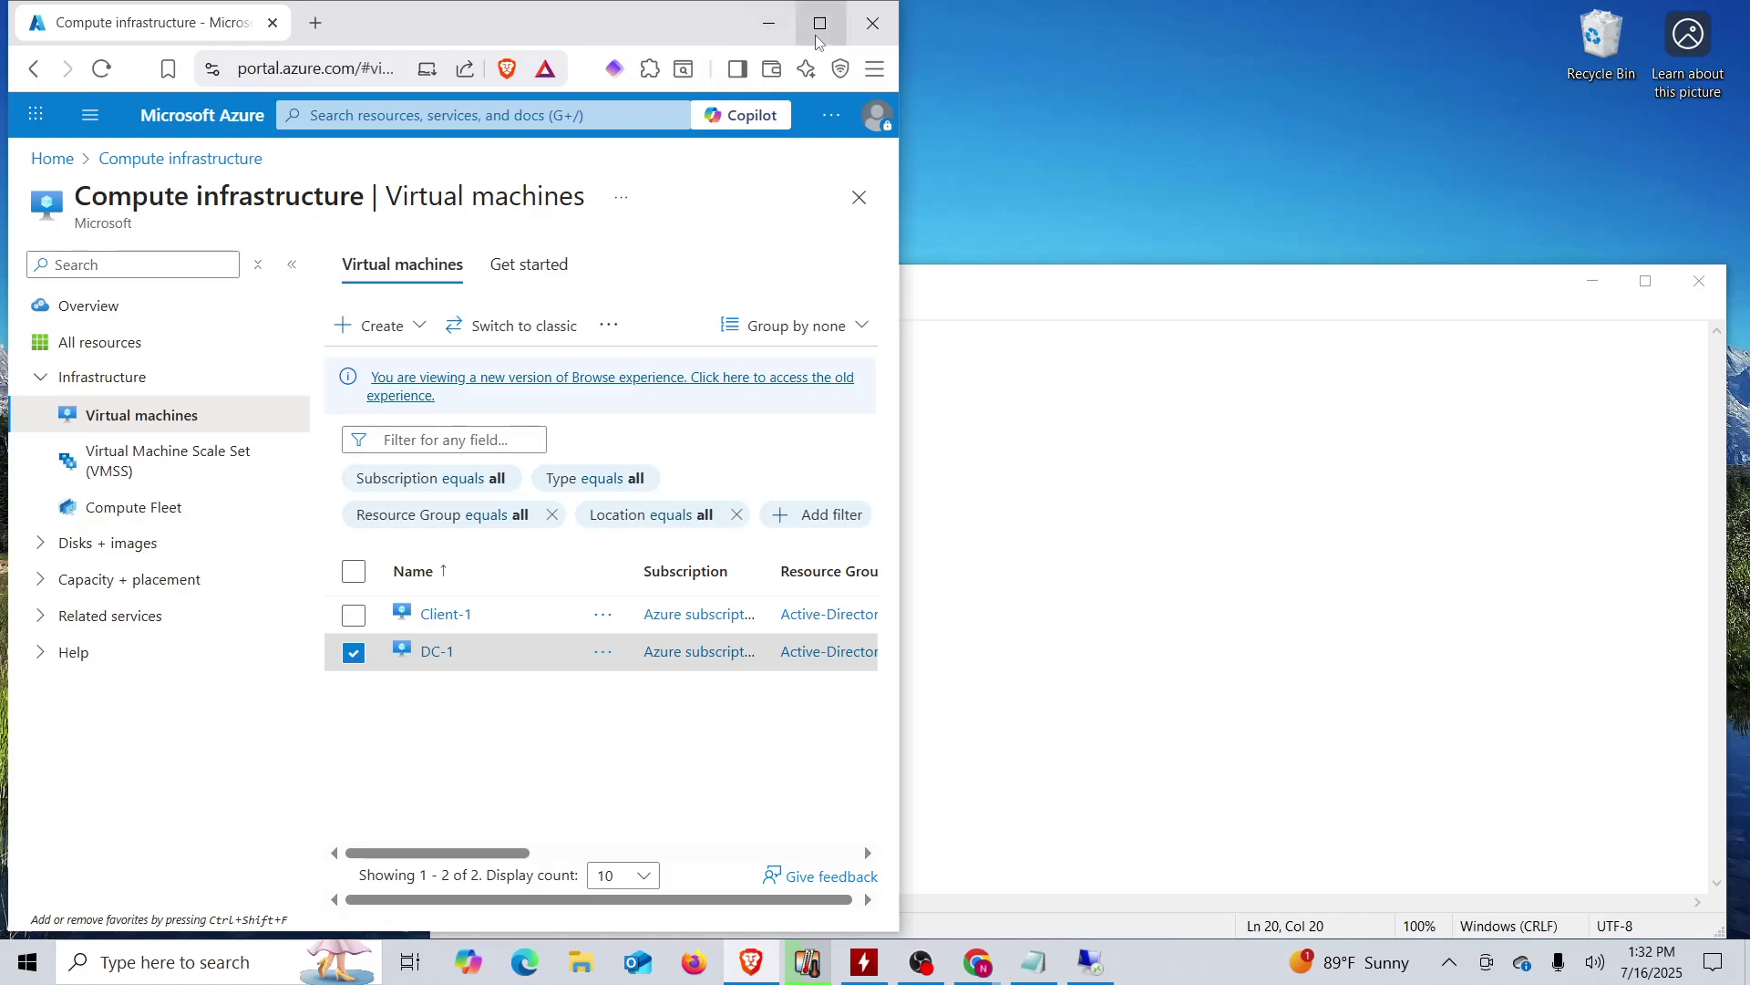
left_click(799, 34)
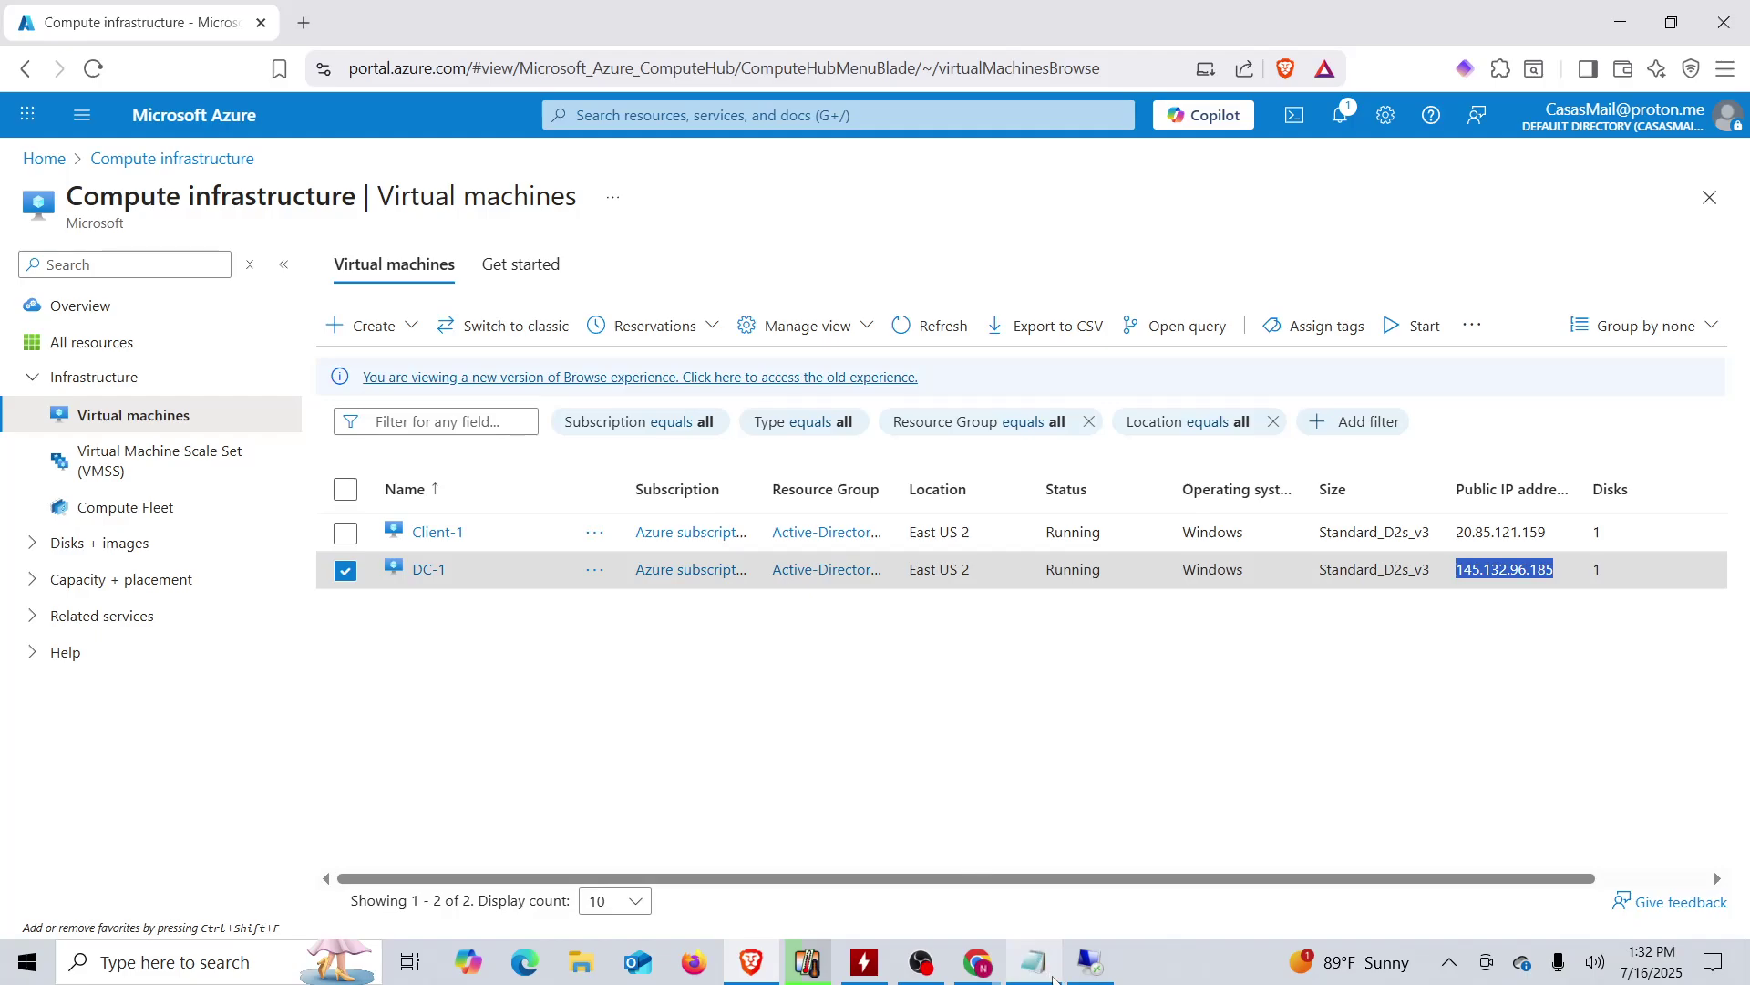
- On DC-1, reset the found test user's password from the Find results and acknowledge the confirmation
left_click(1094, 964)
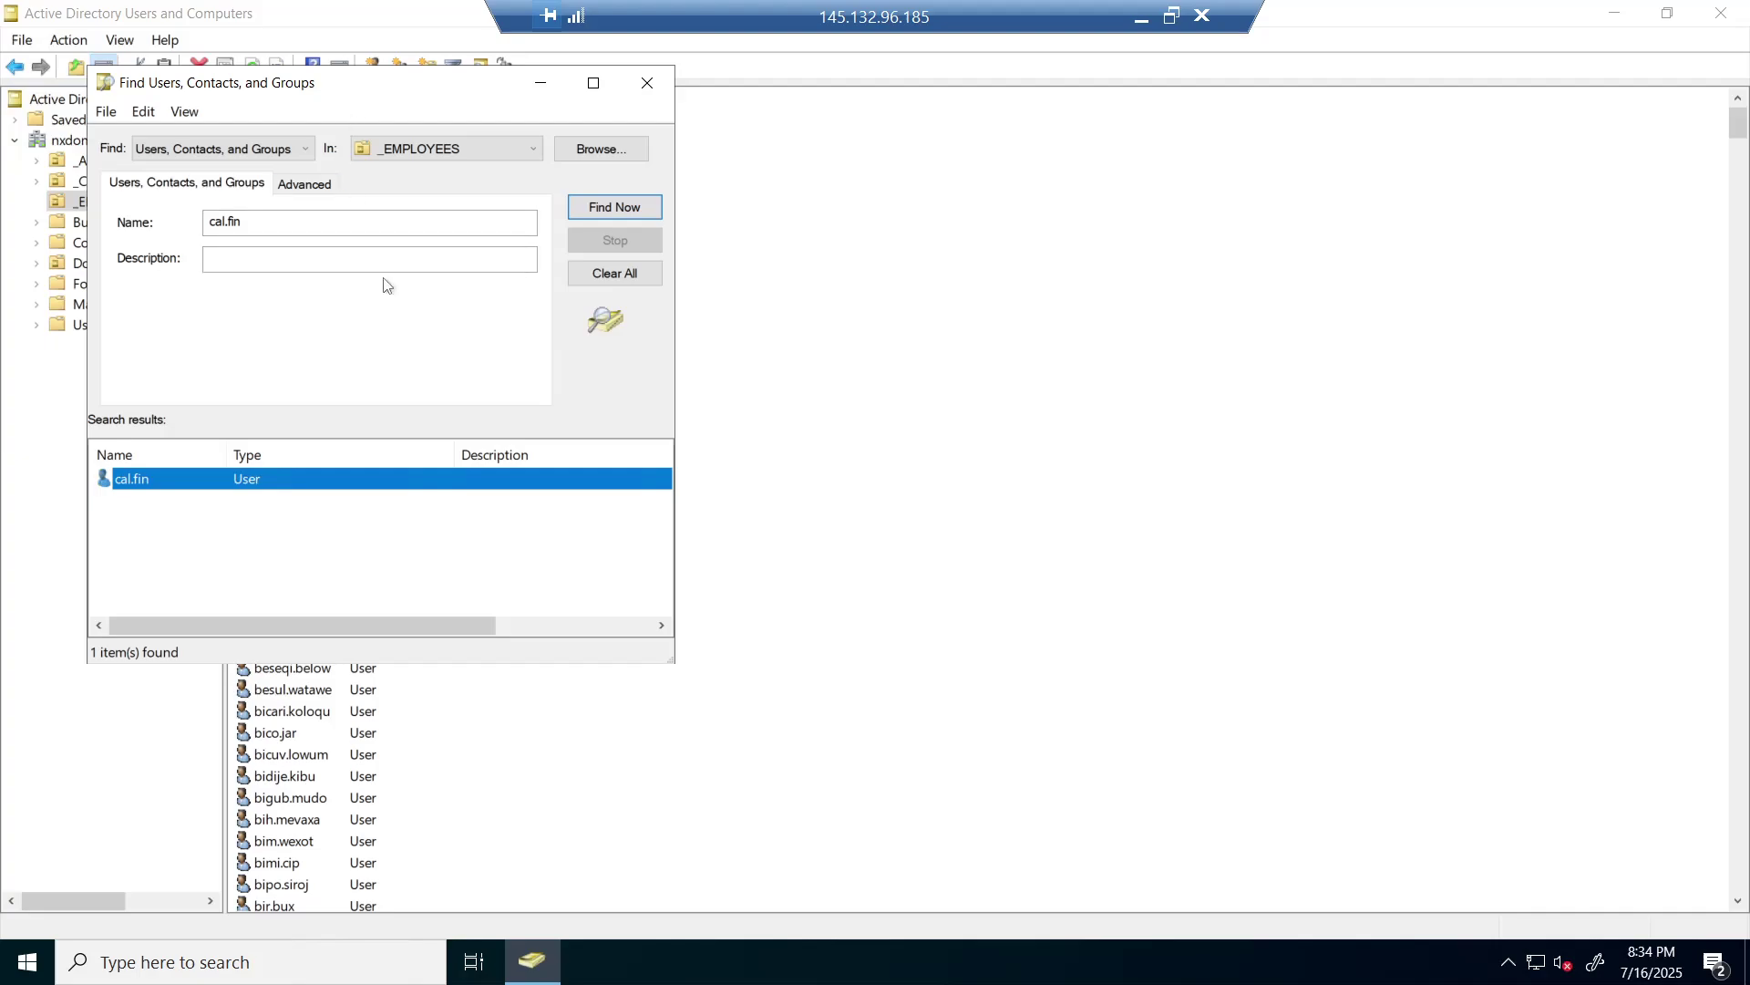
right_click(155, 489)
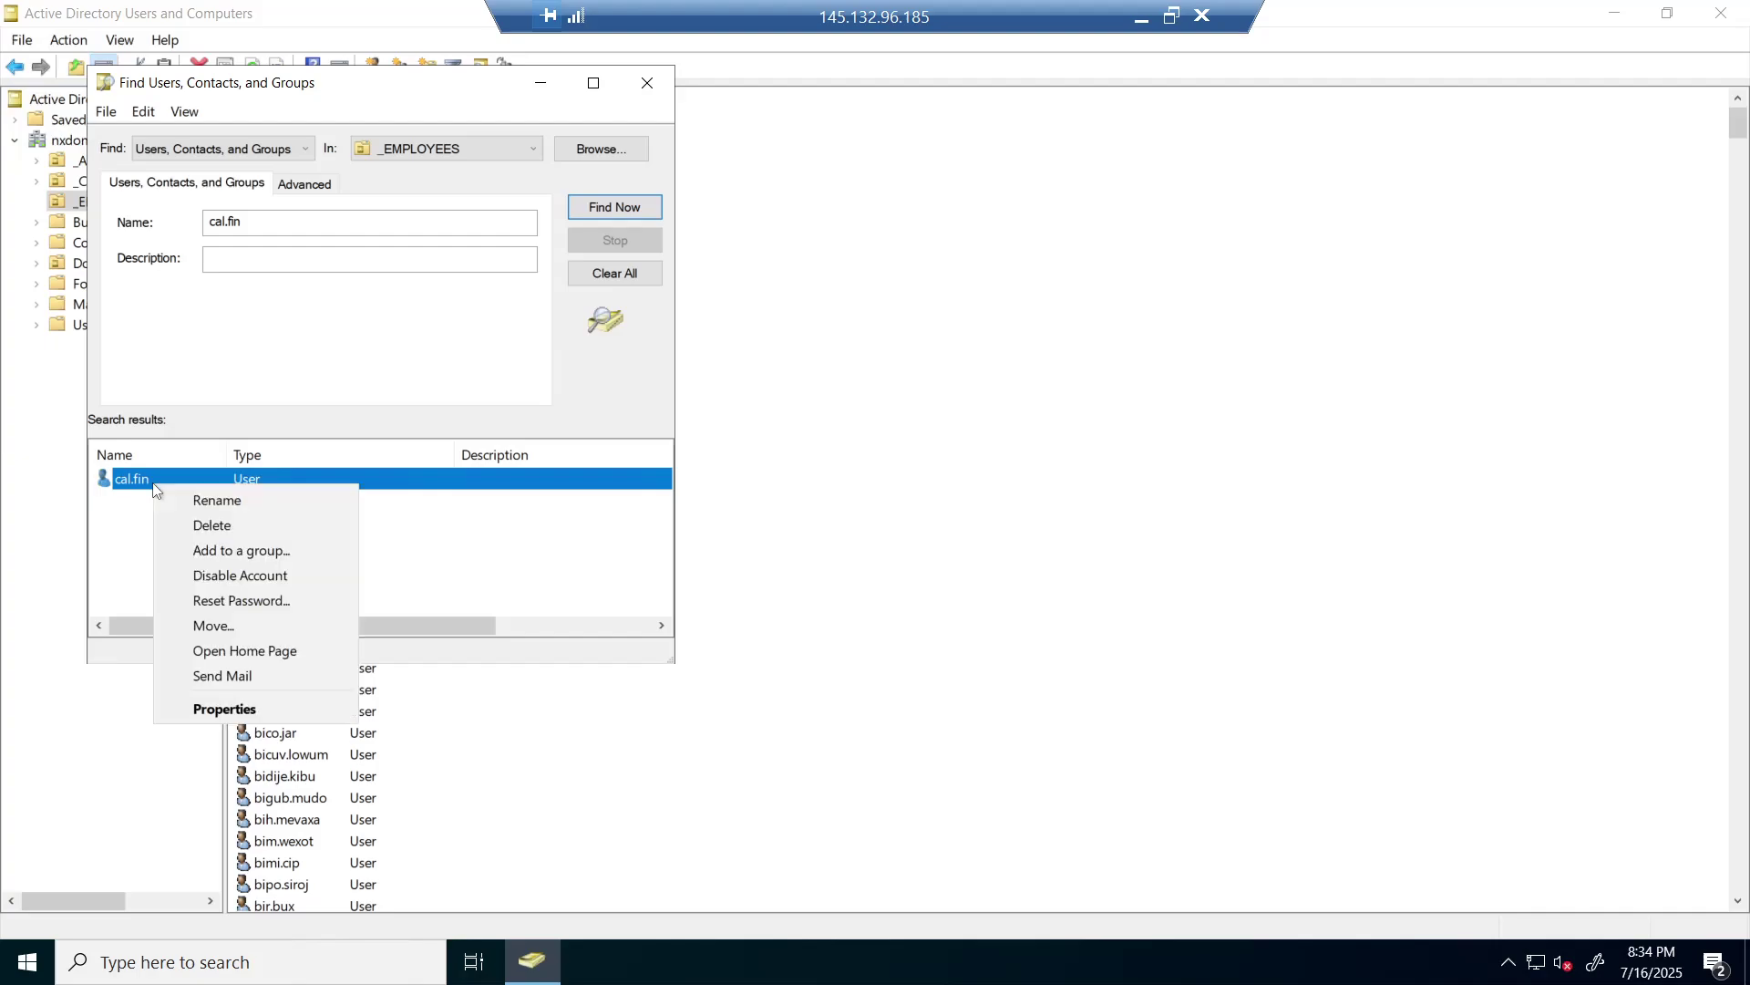
left_click(234, 601)
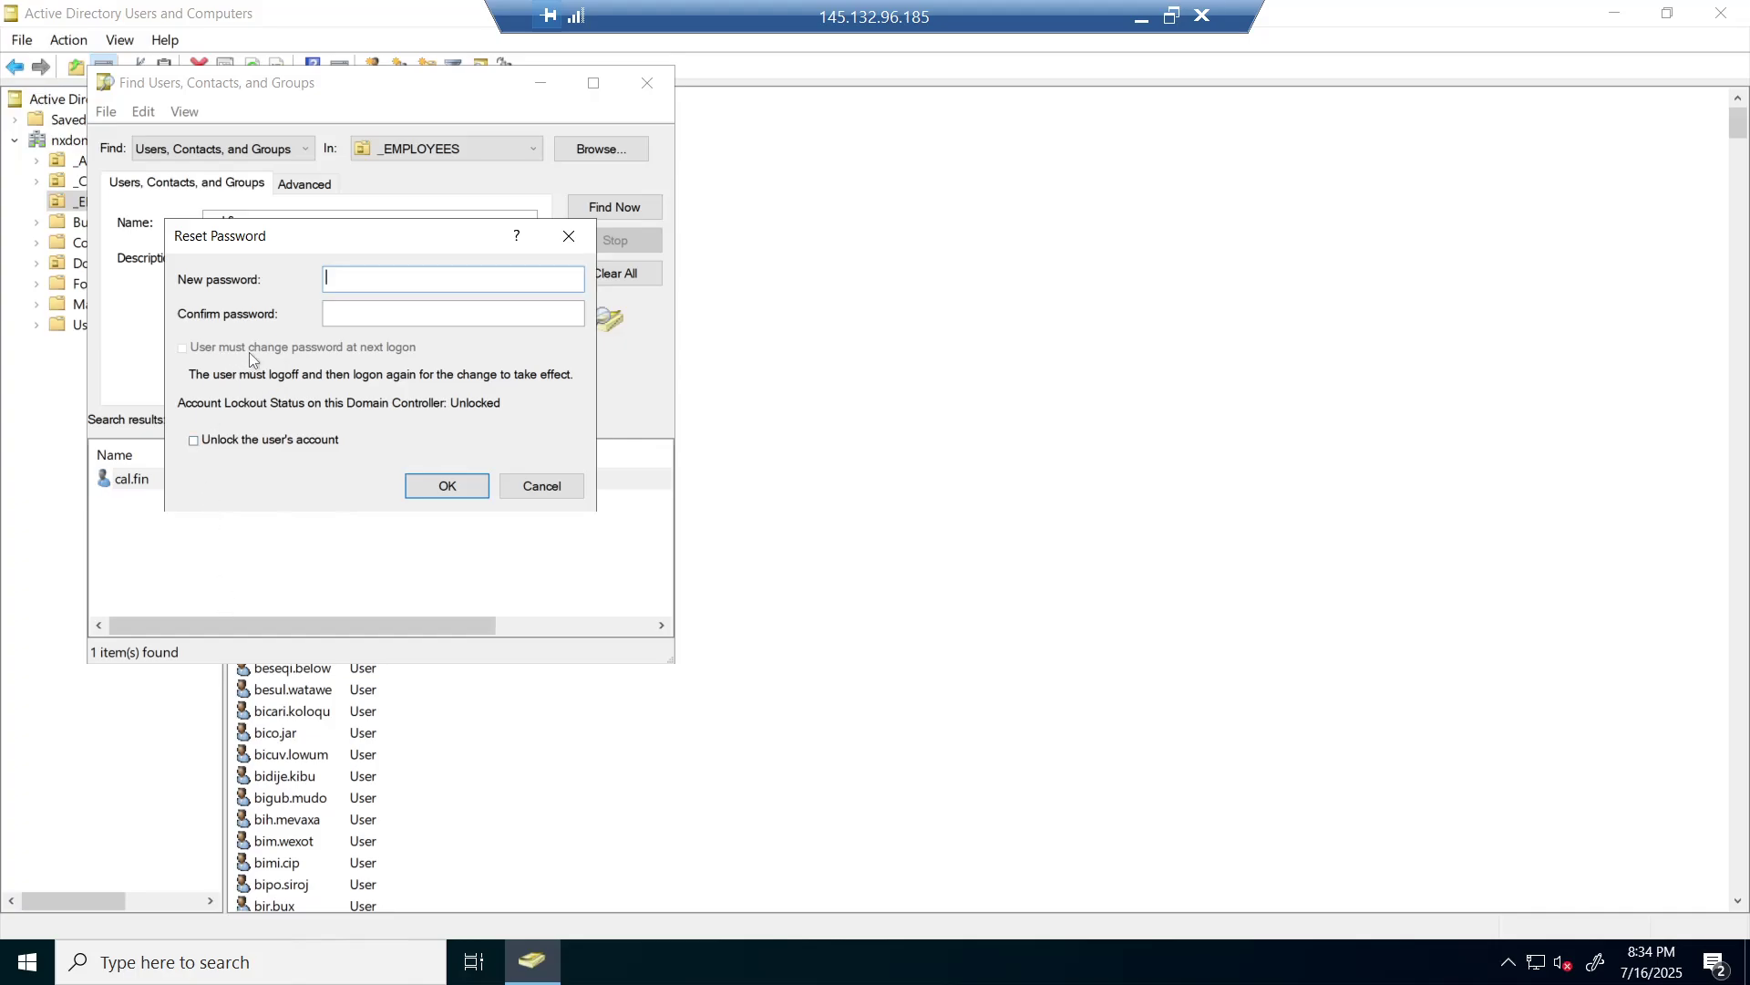
key("Caps_Lock")
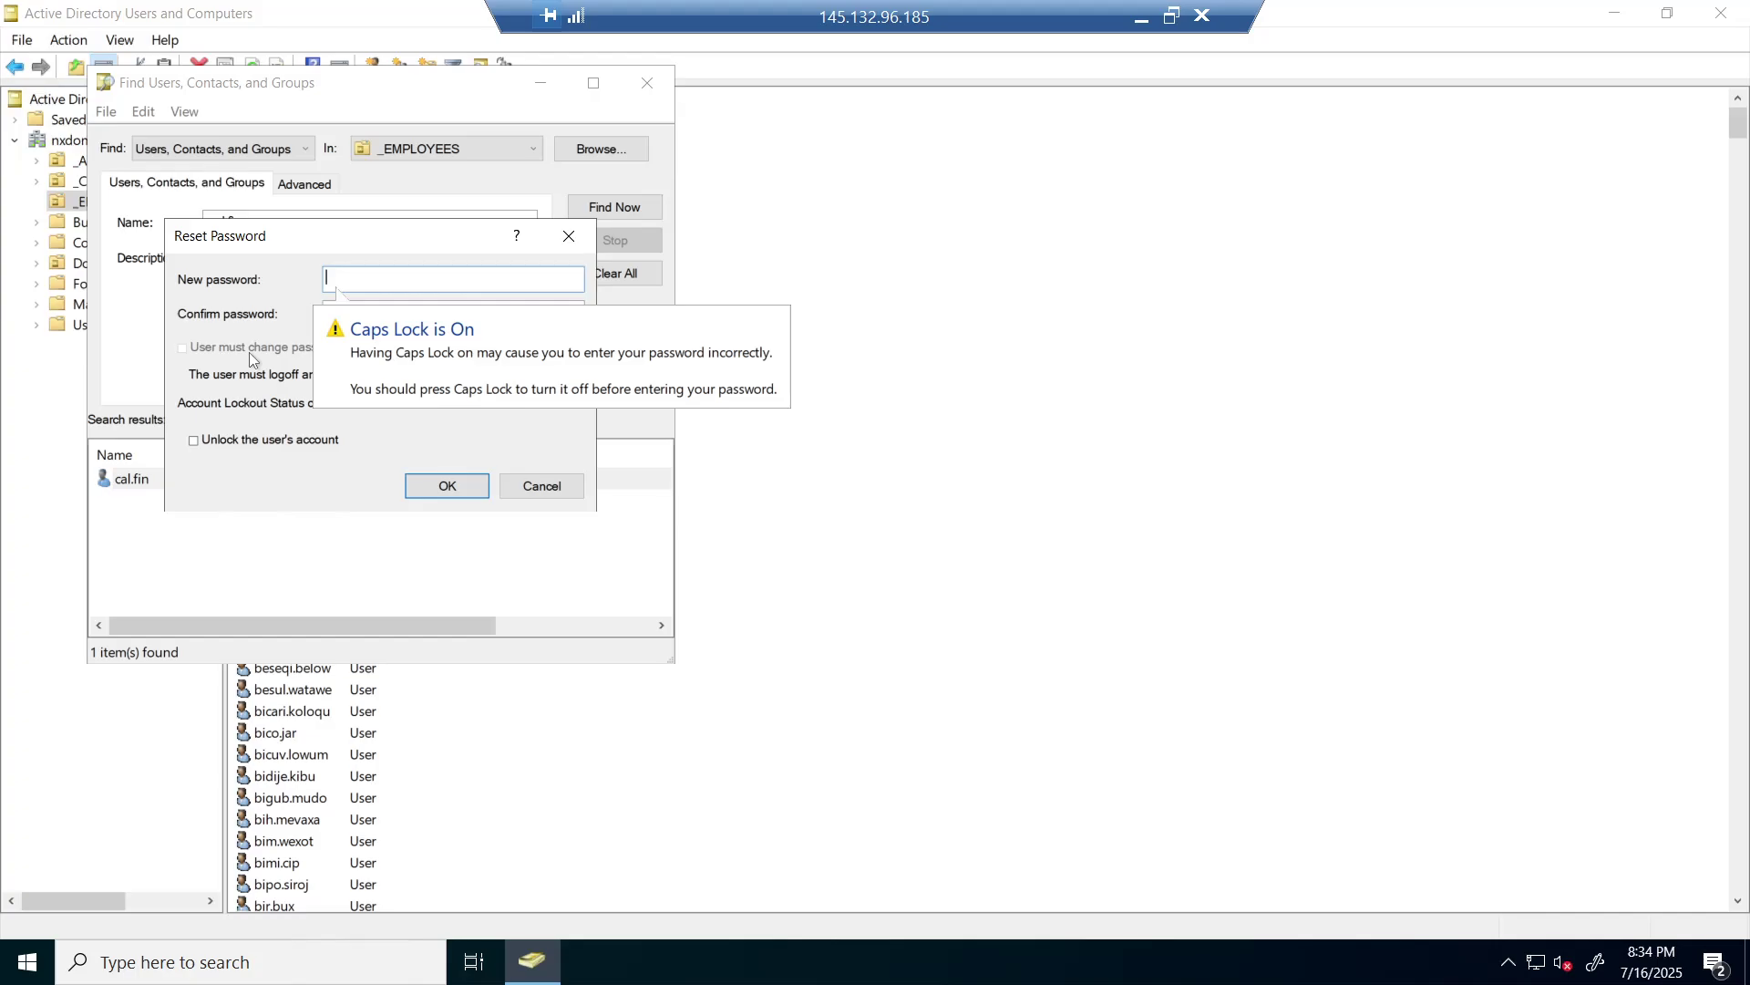
type("P")
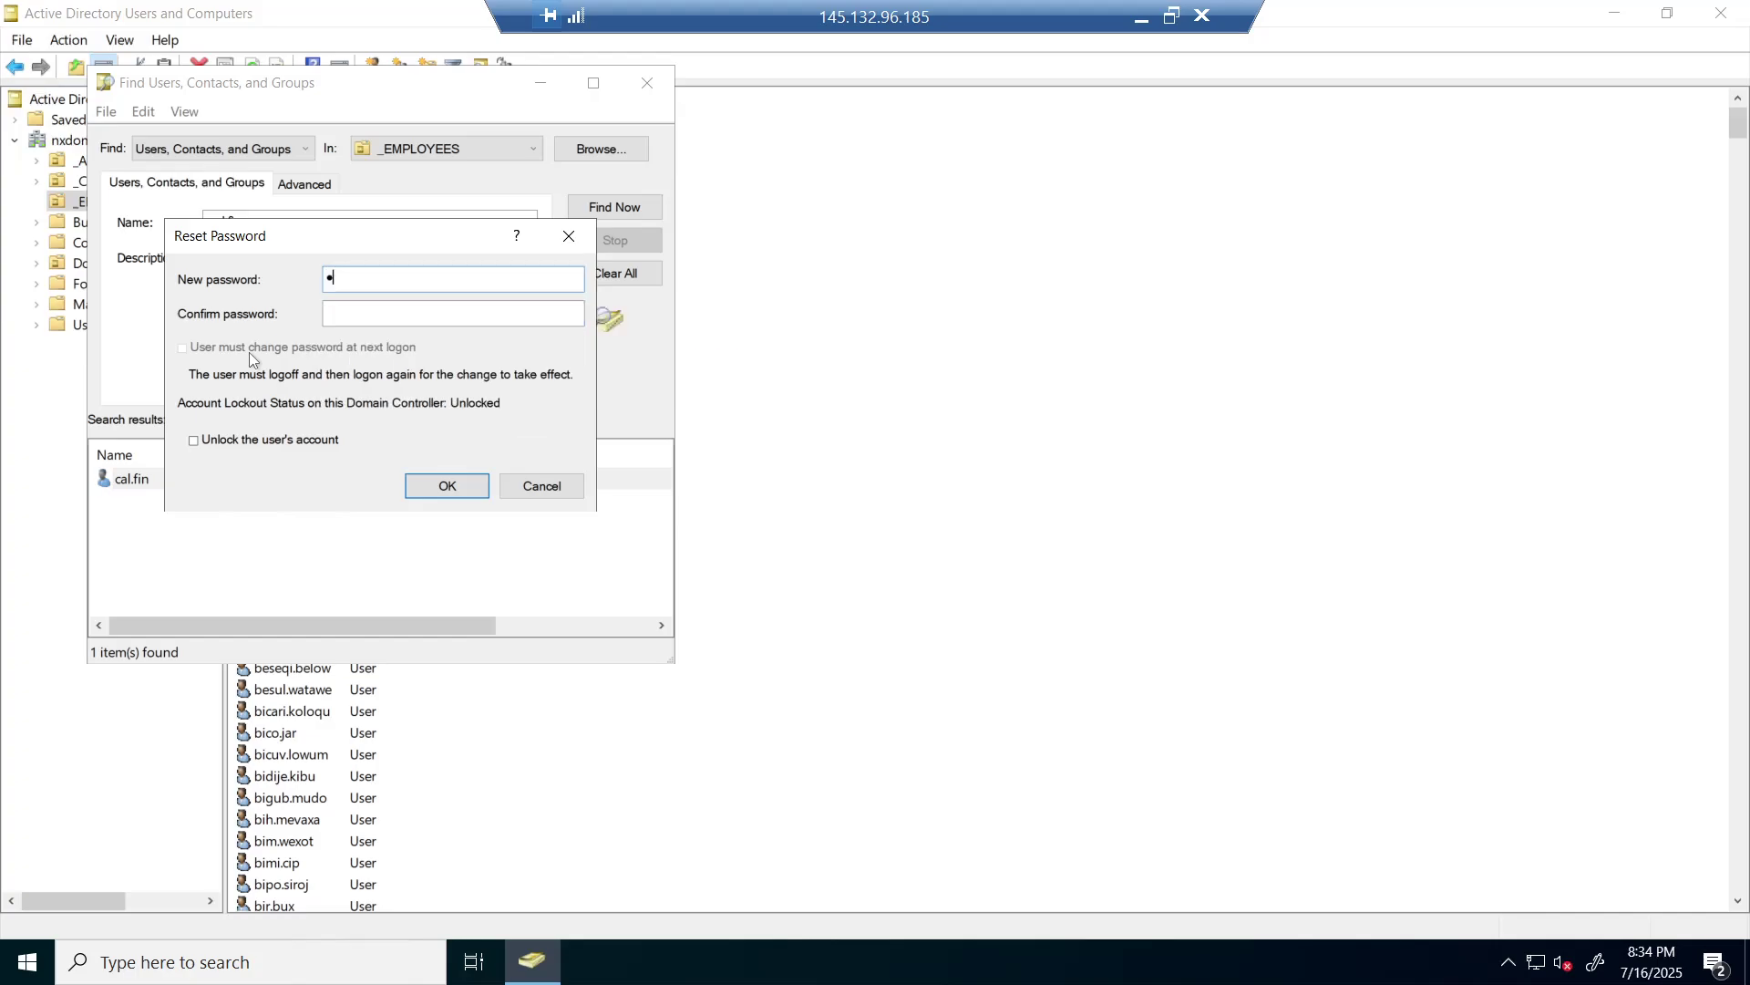
type("a")
left_click(341, 314)
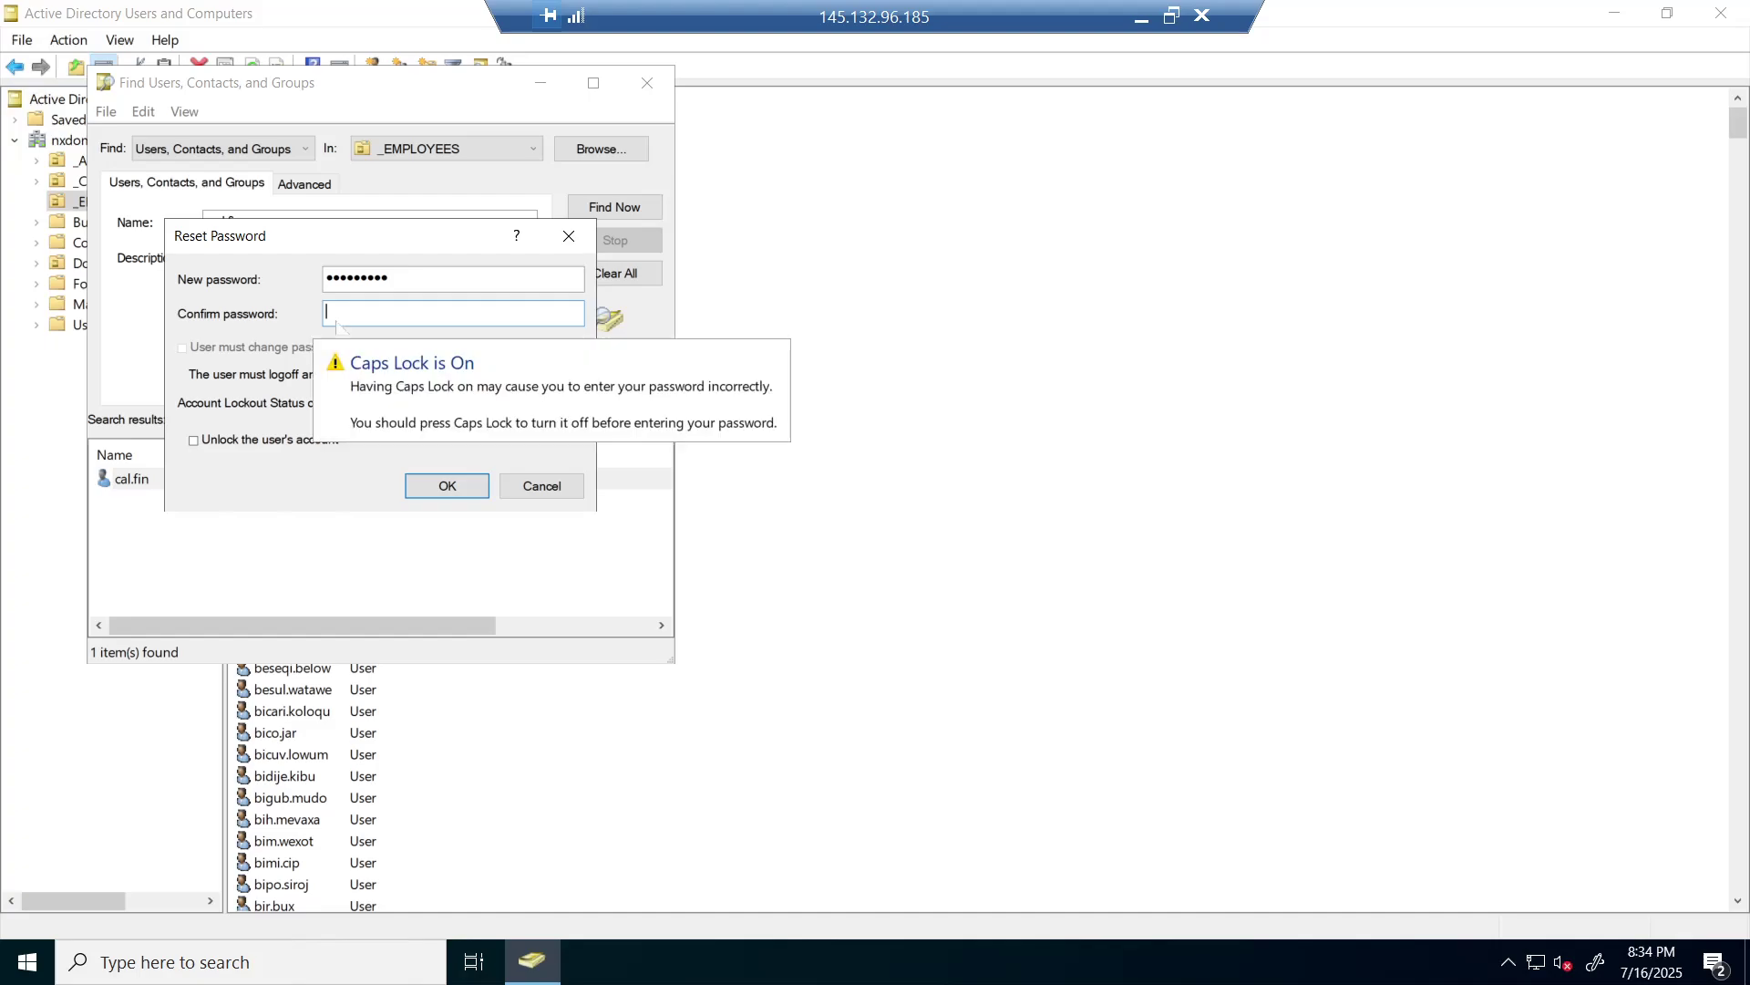
type("P")
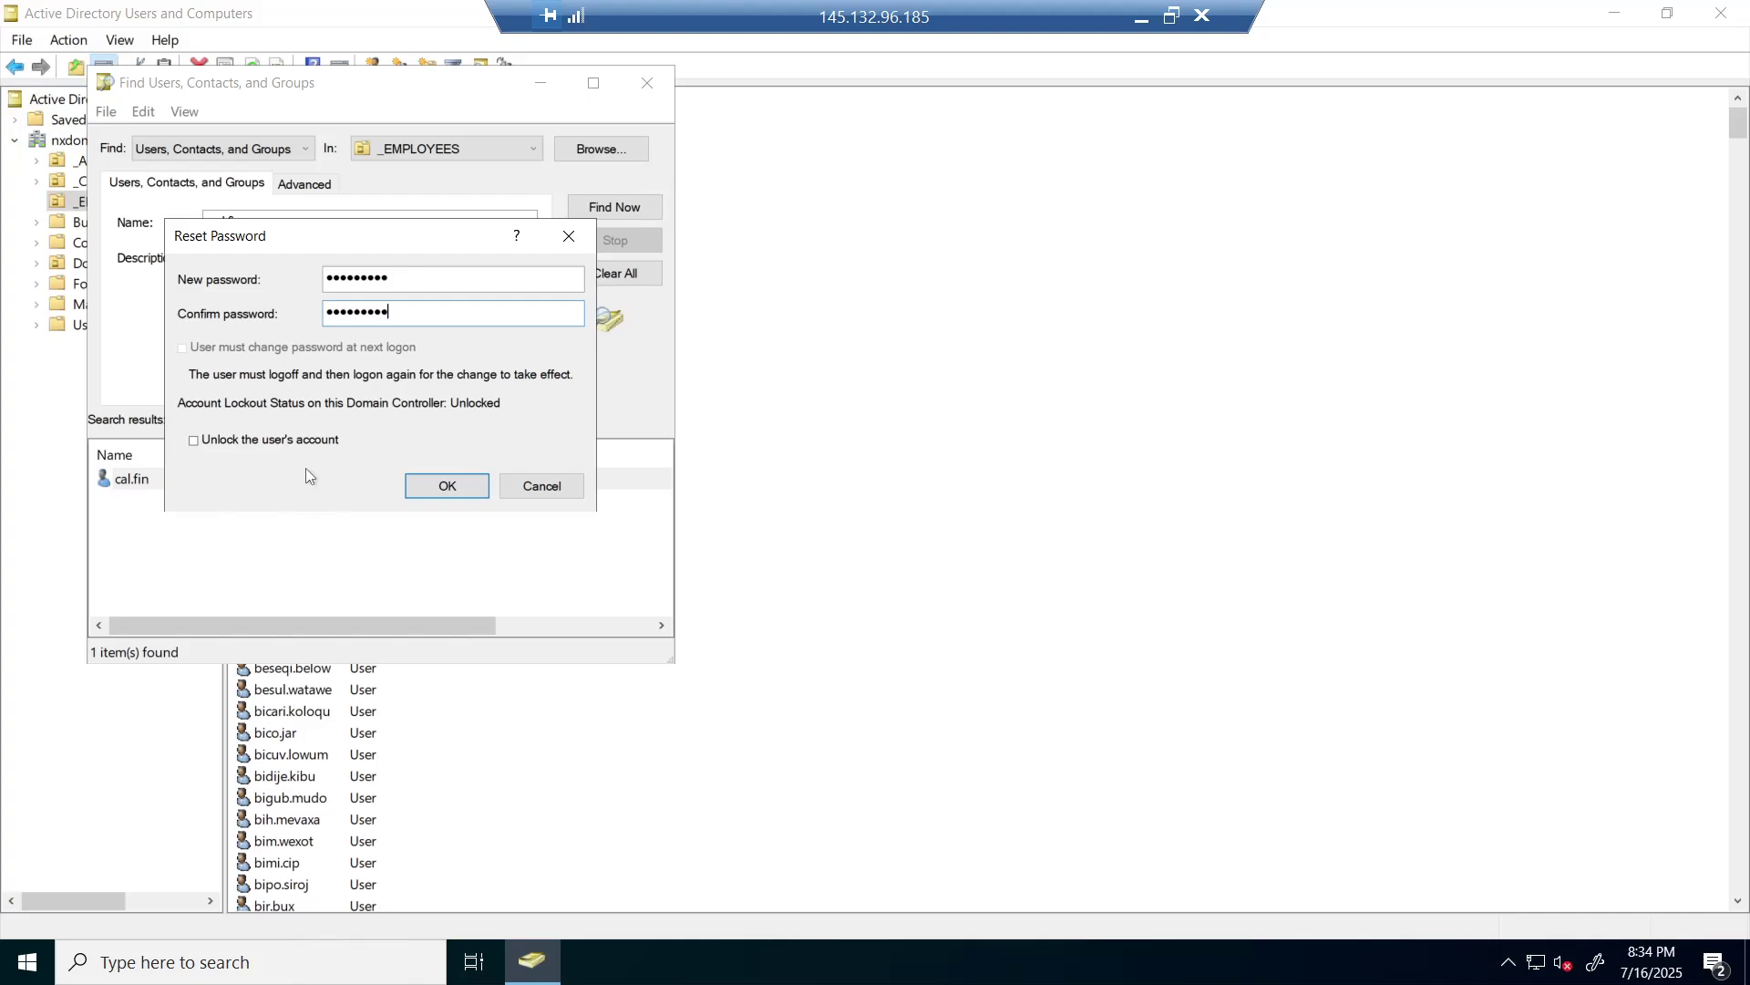
left_click(438, 486)
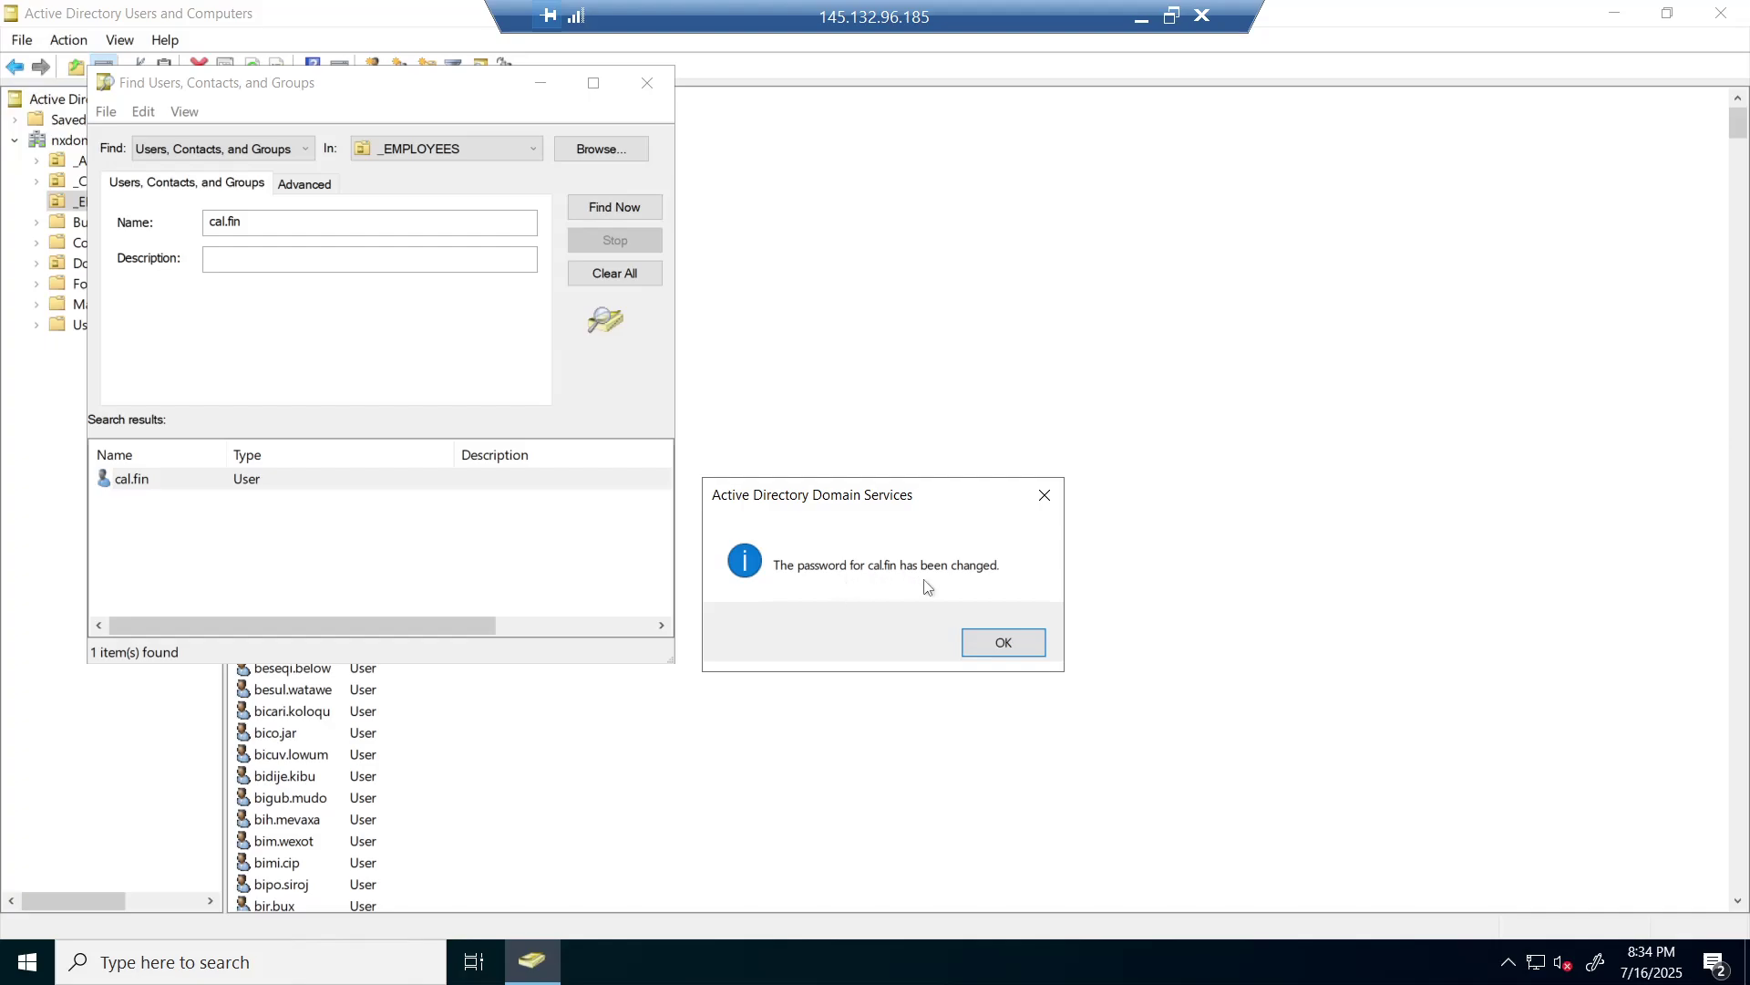
left_click(1008, 644)
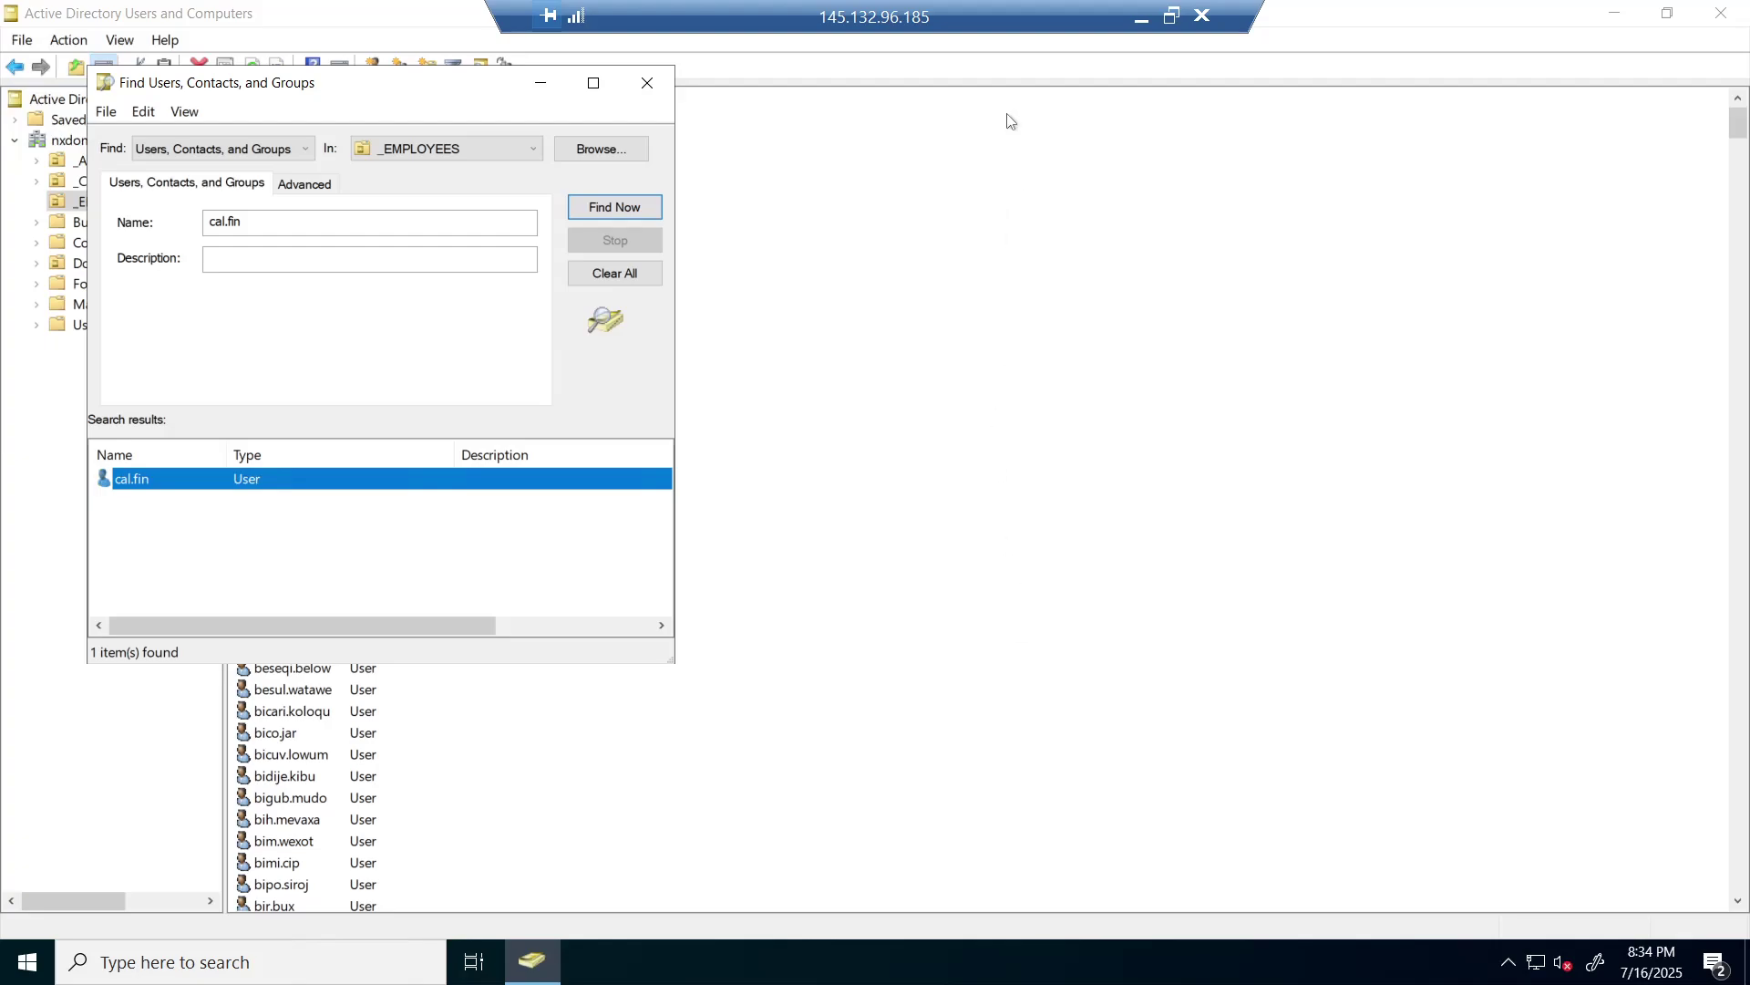
left_click(1142, 19)
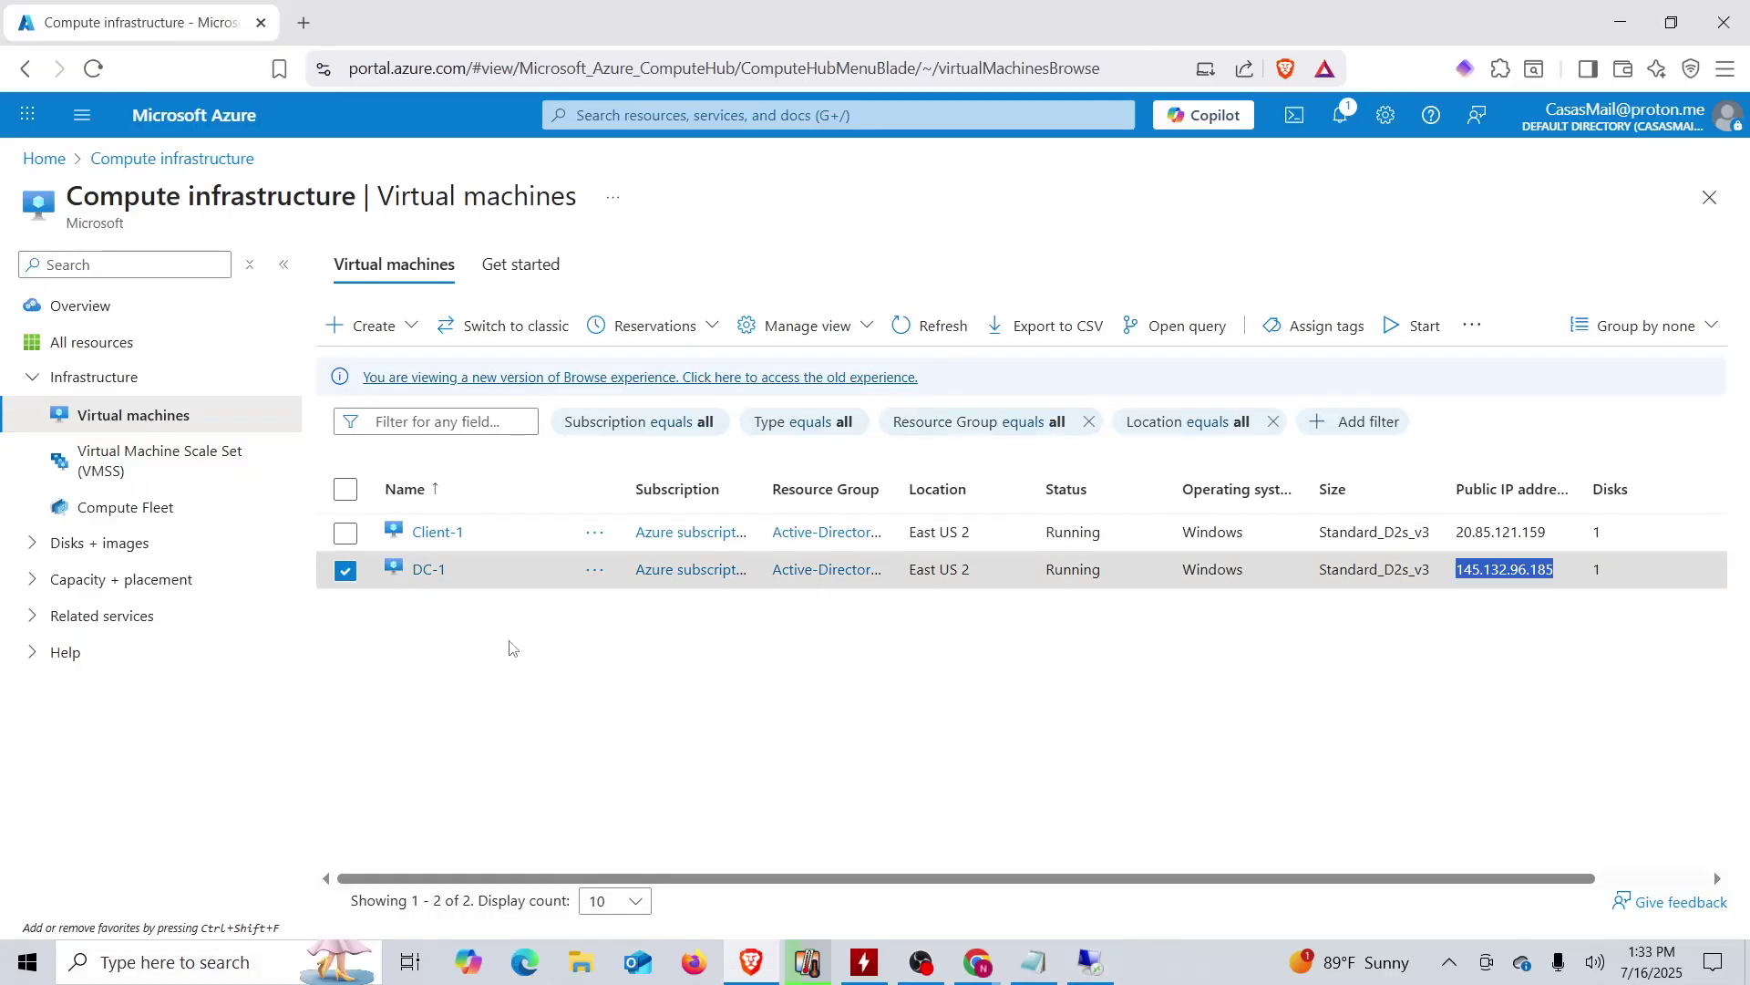
- Relaunch Remote Desktop Connection from Windows search after previewing the domain controller session
left_click(246, 975)
type("re")
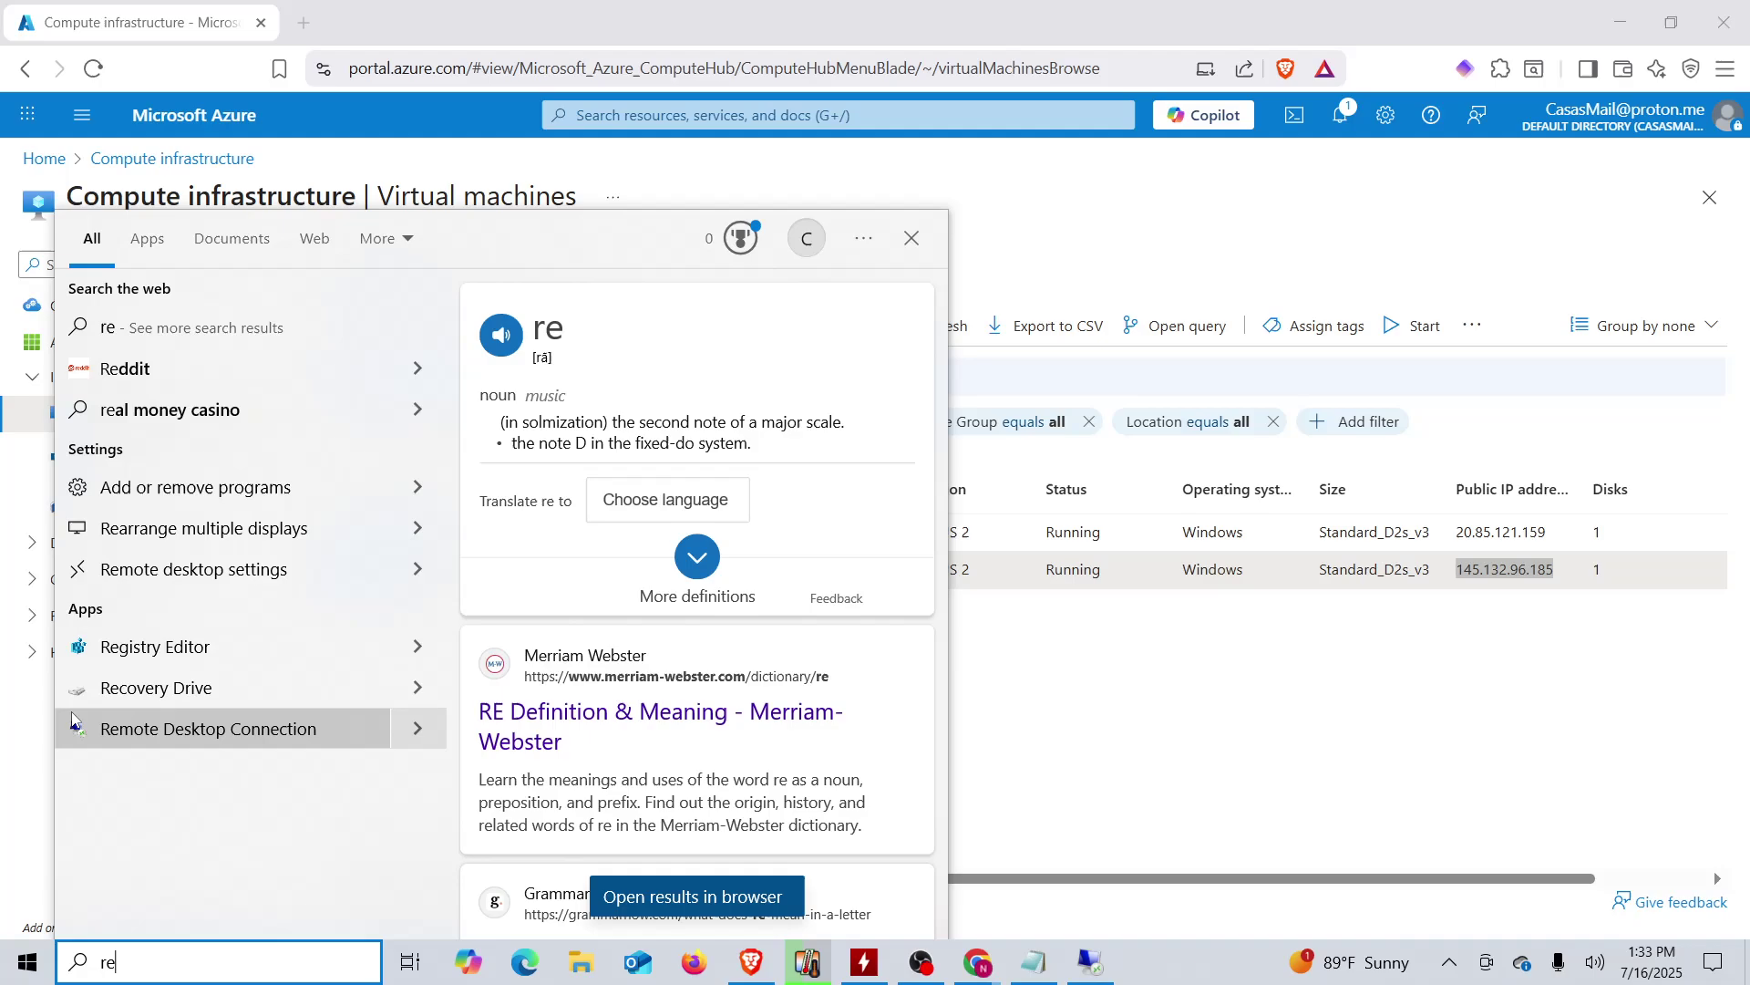
type("mo")
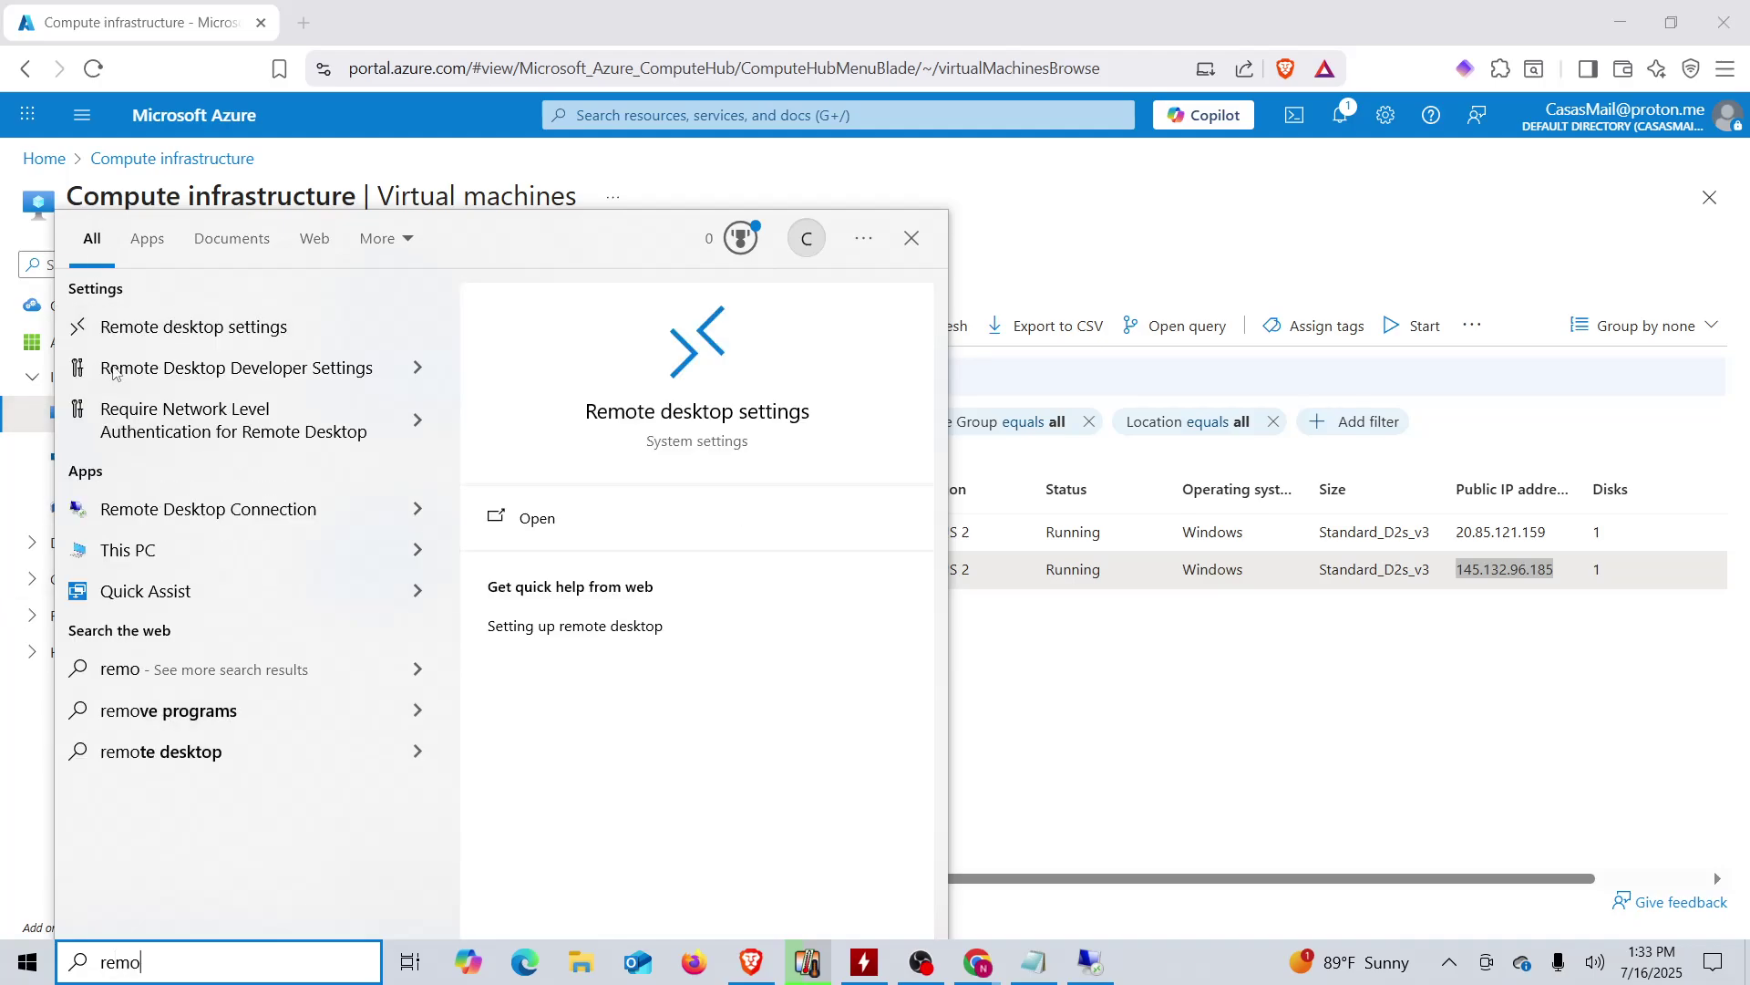
type("te")
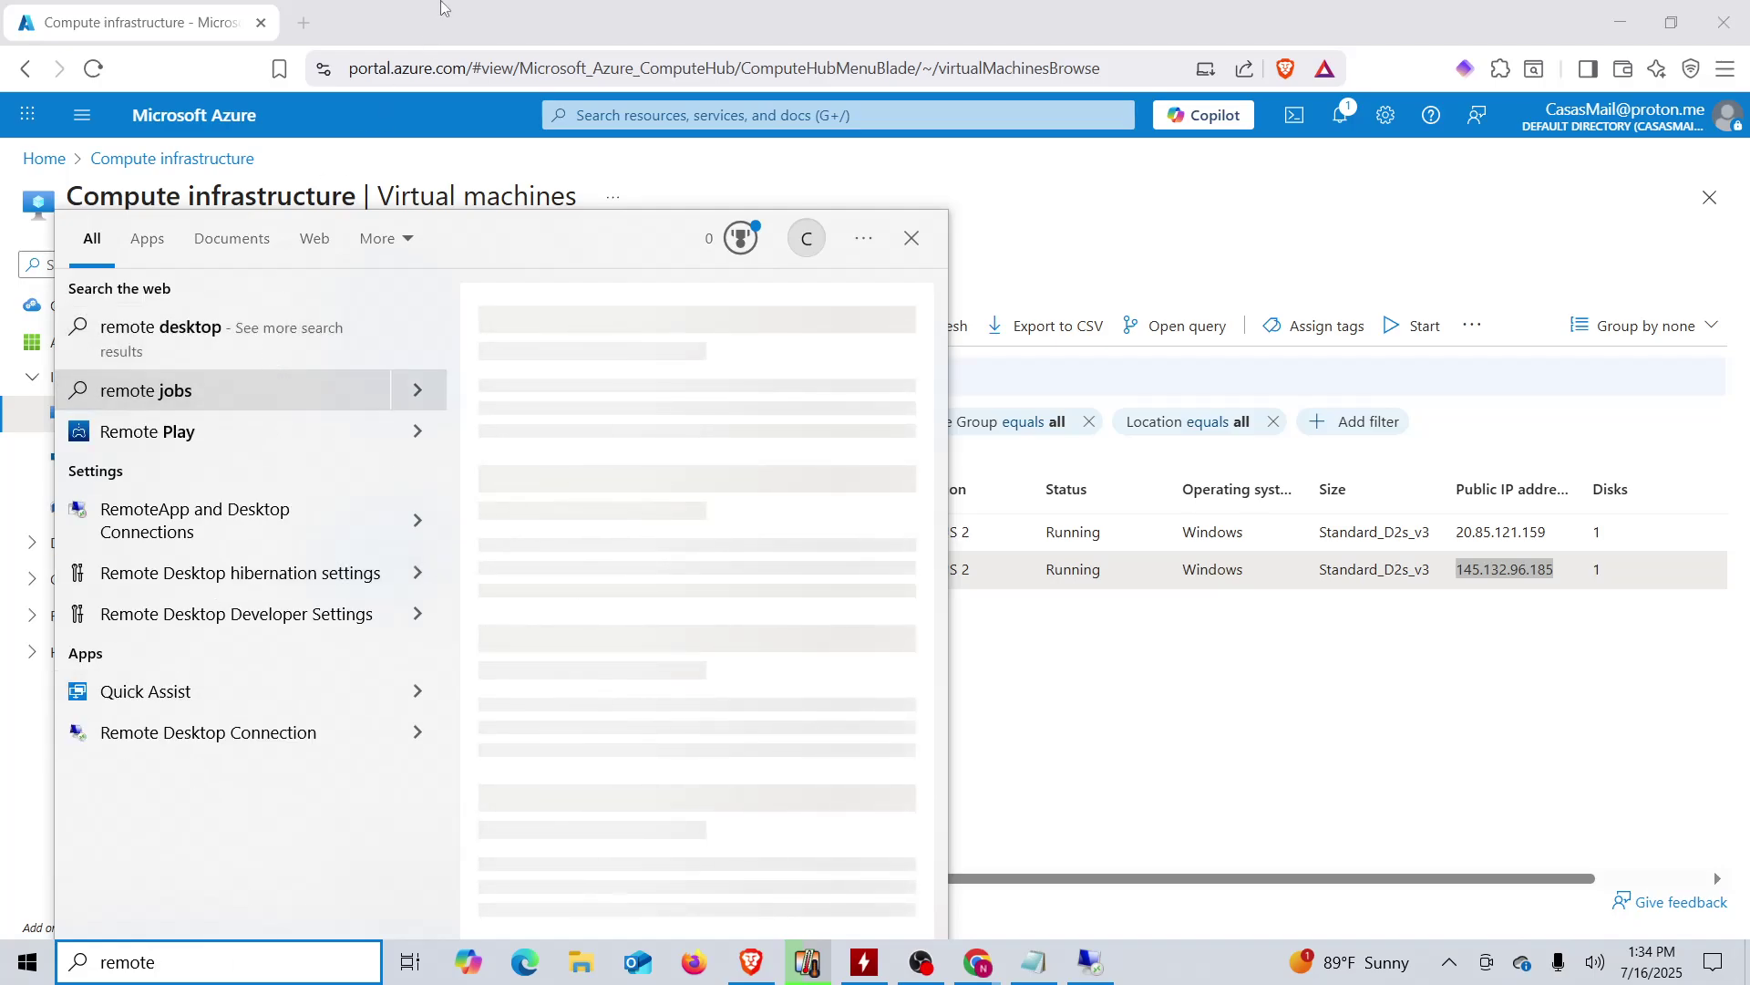
key("Escape")
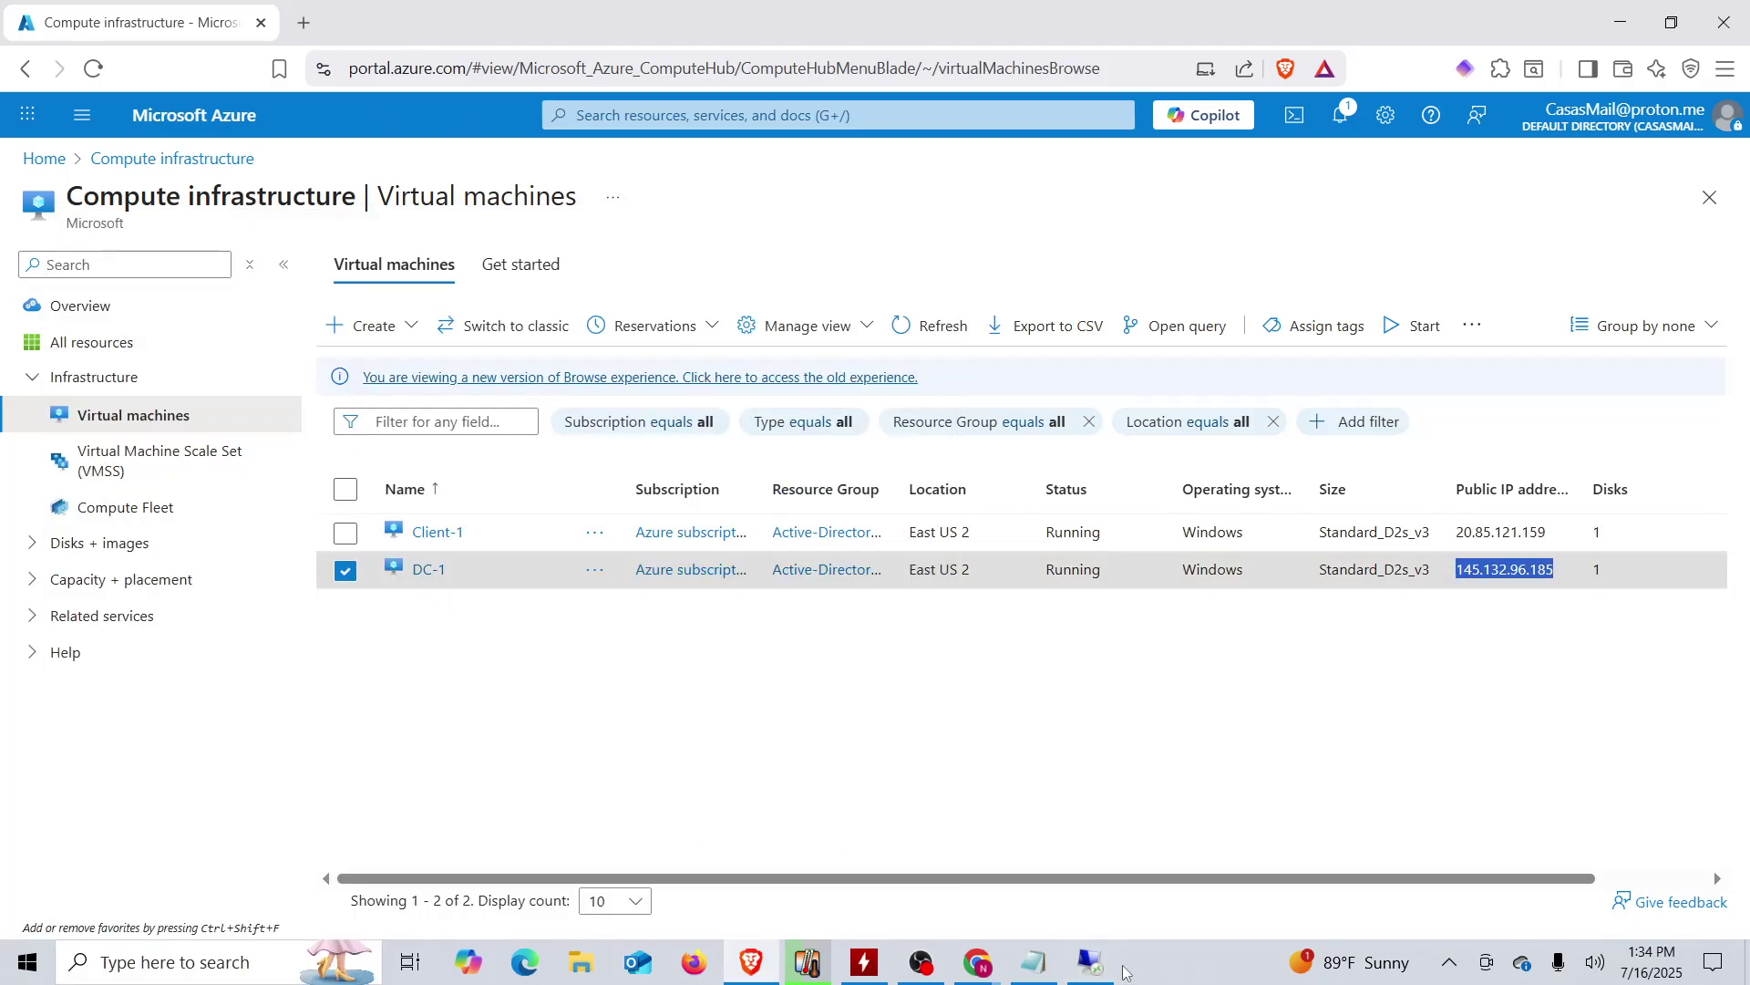
mouse_move(1106, 972)
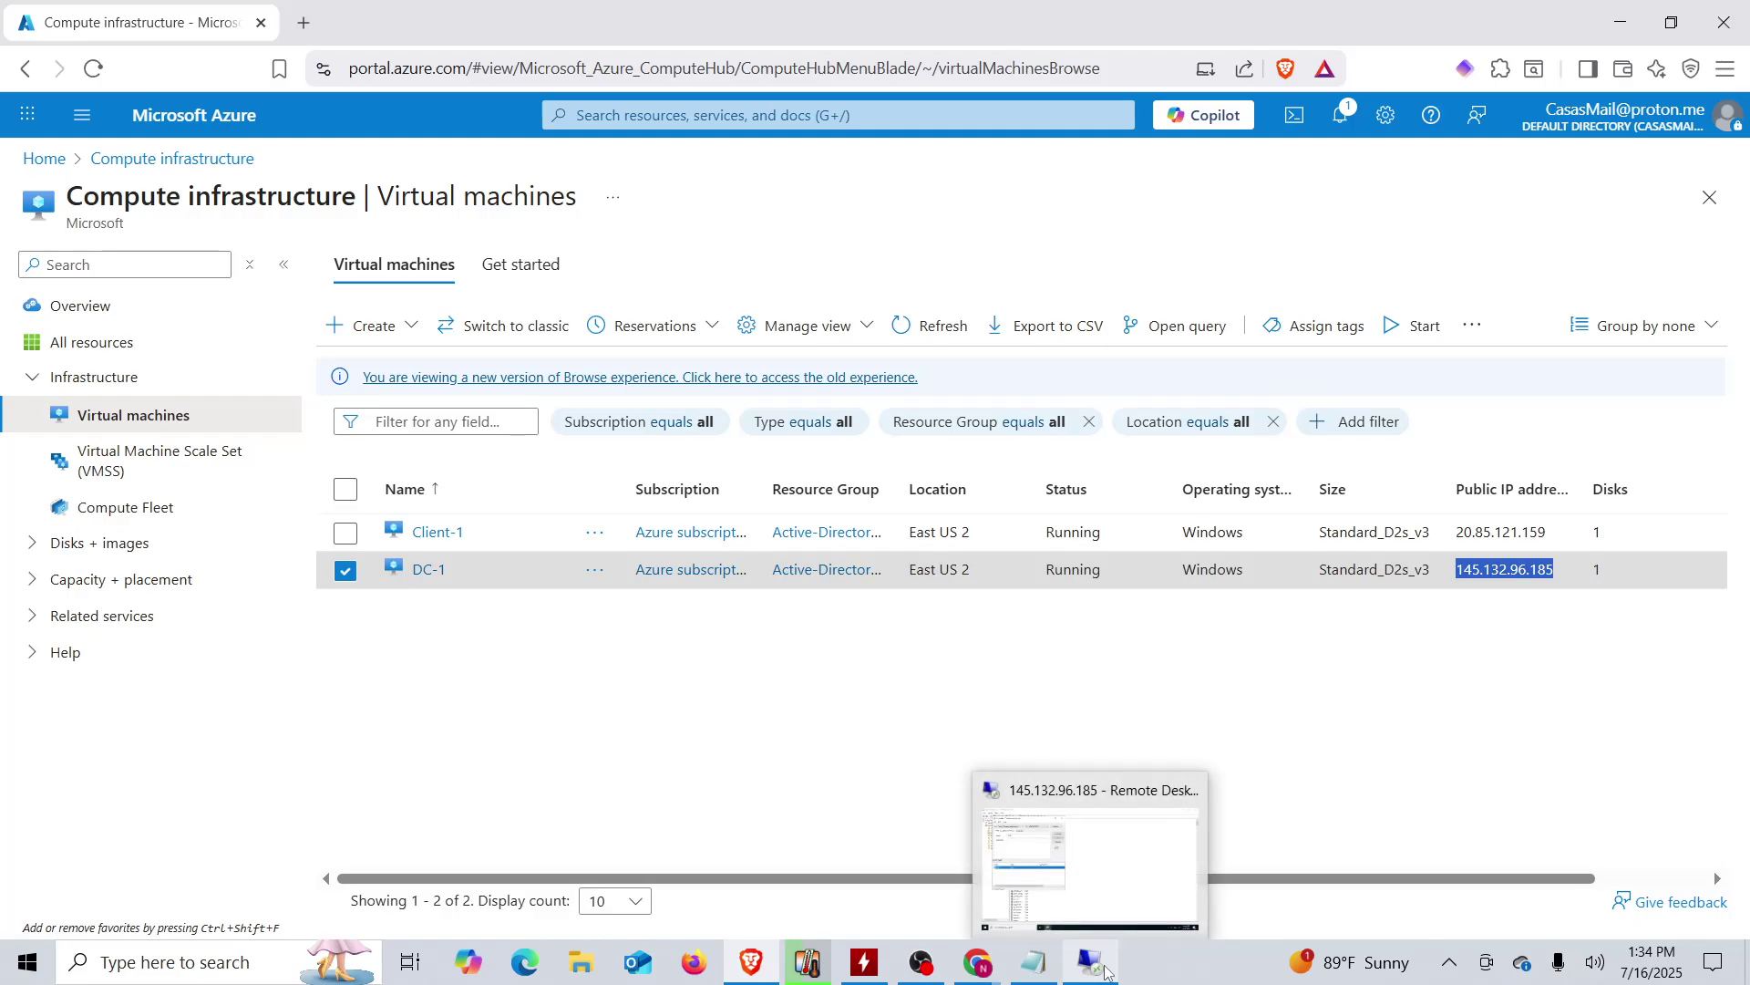
left_click(1110, 870)
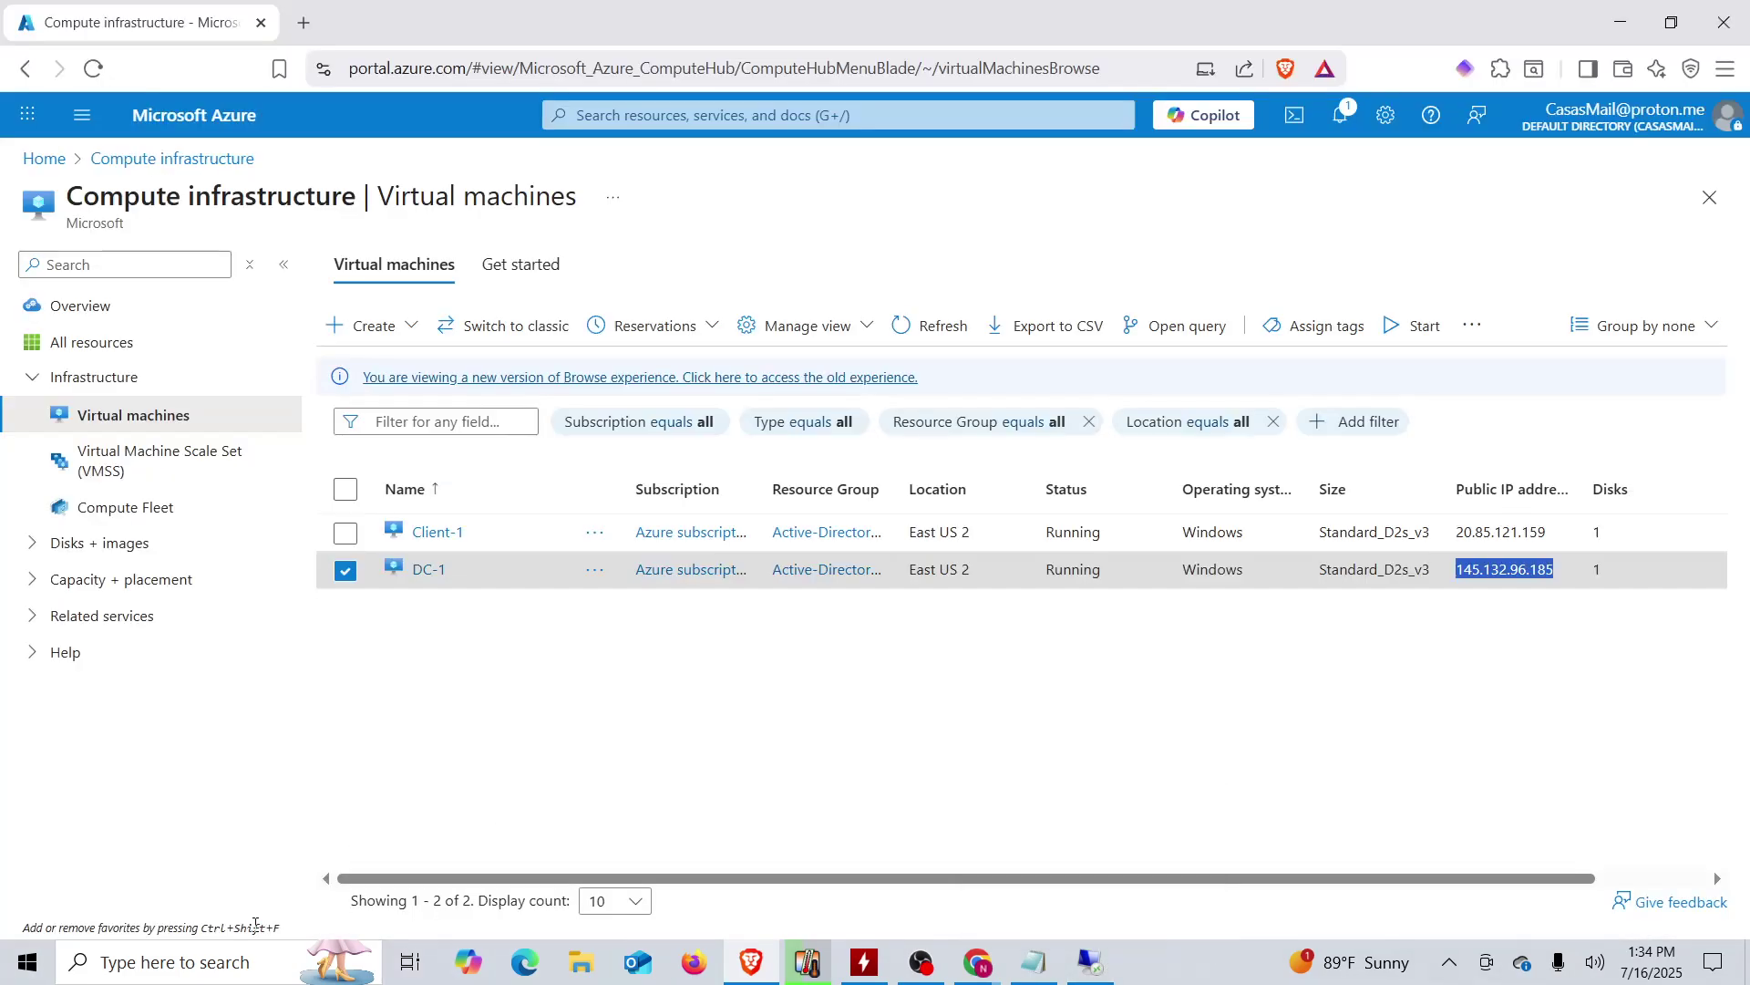
left_click(234, 975)
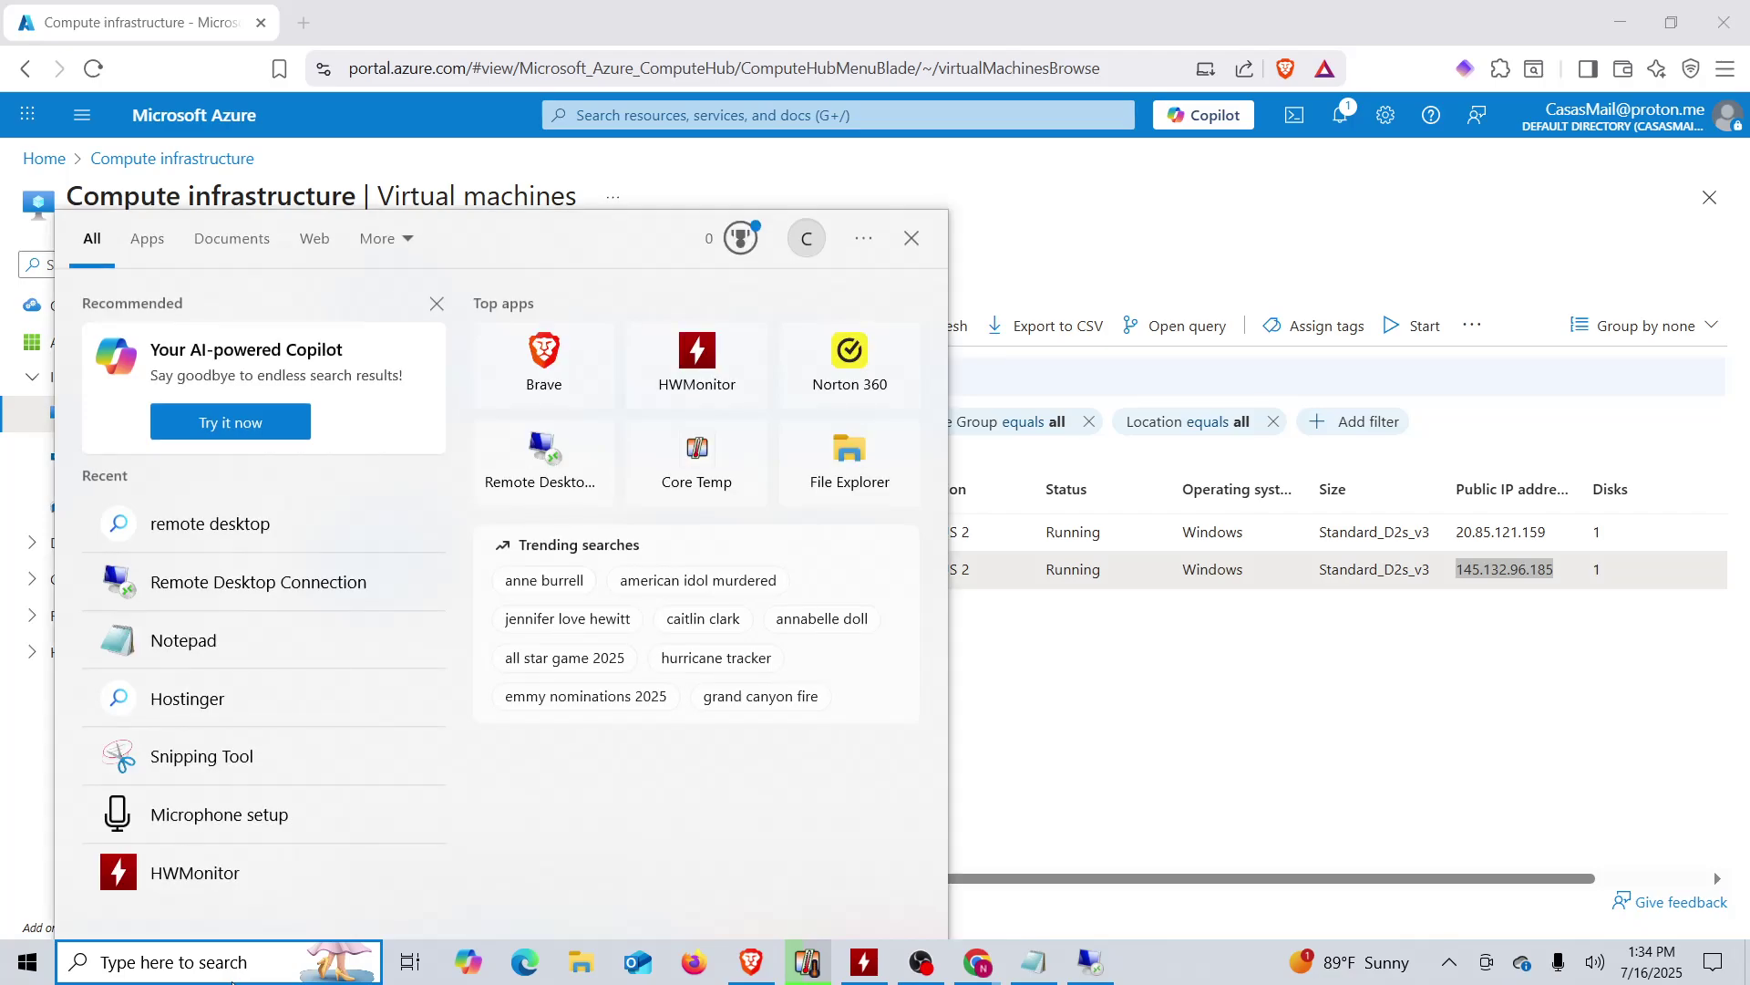
left_click(262, 591)
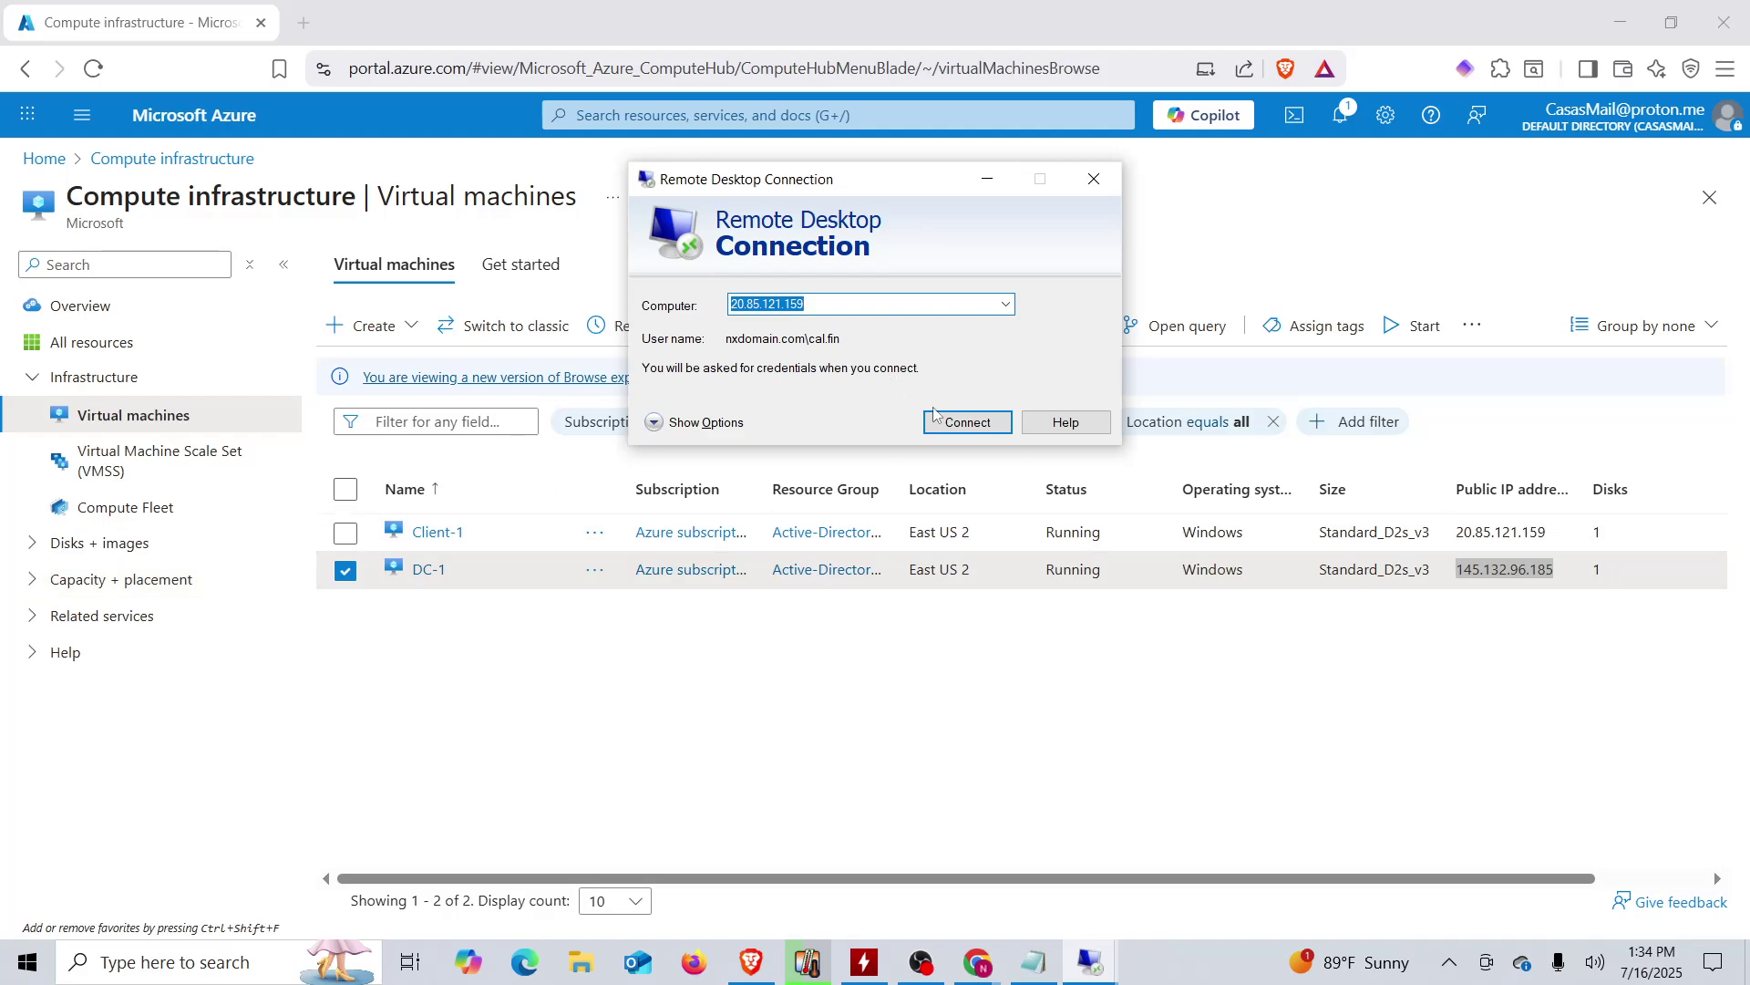
- Attempt connecting to 20.85.121.159 with a typed password, then decline the certificate warning
left_click(935, 416)
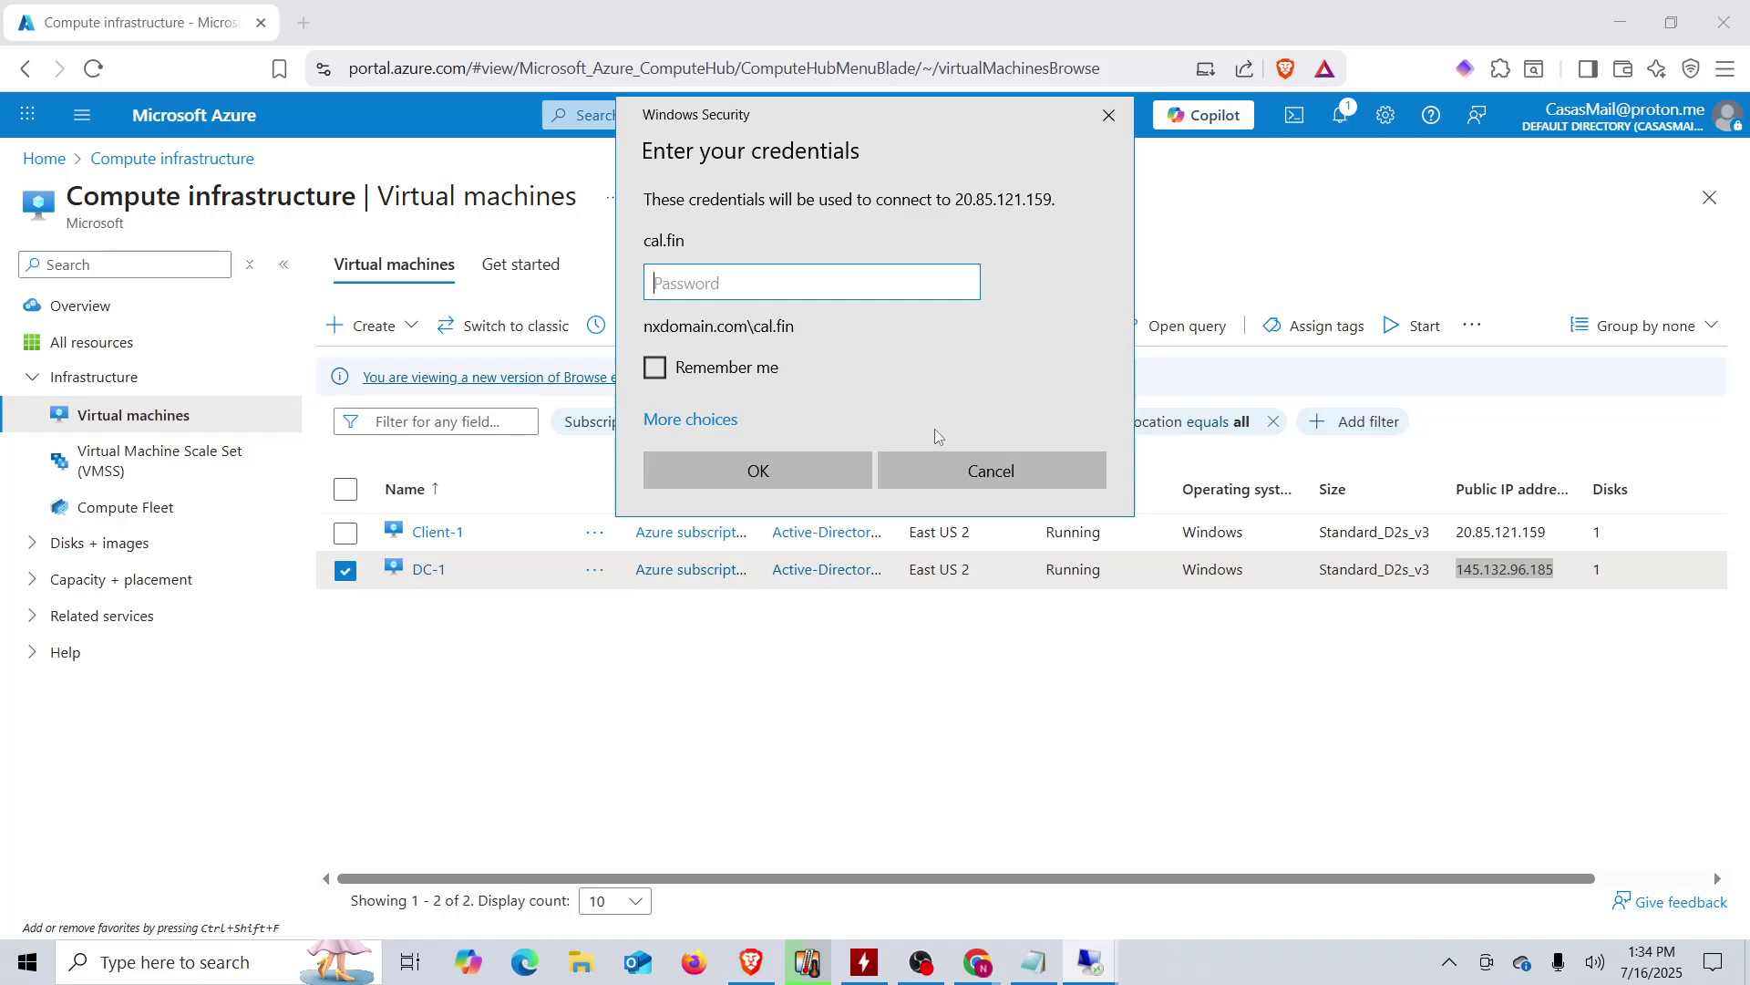
key("Caps_Lock")
type("P")
key("Caps_Lock")
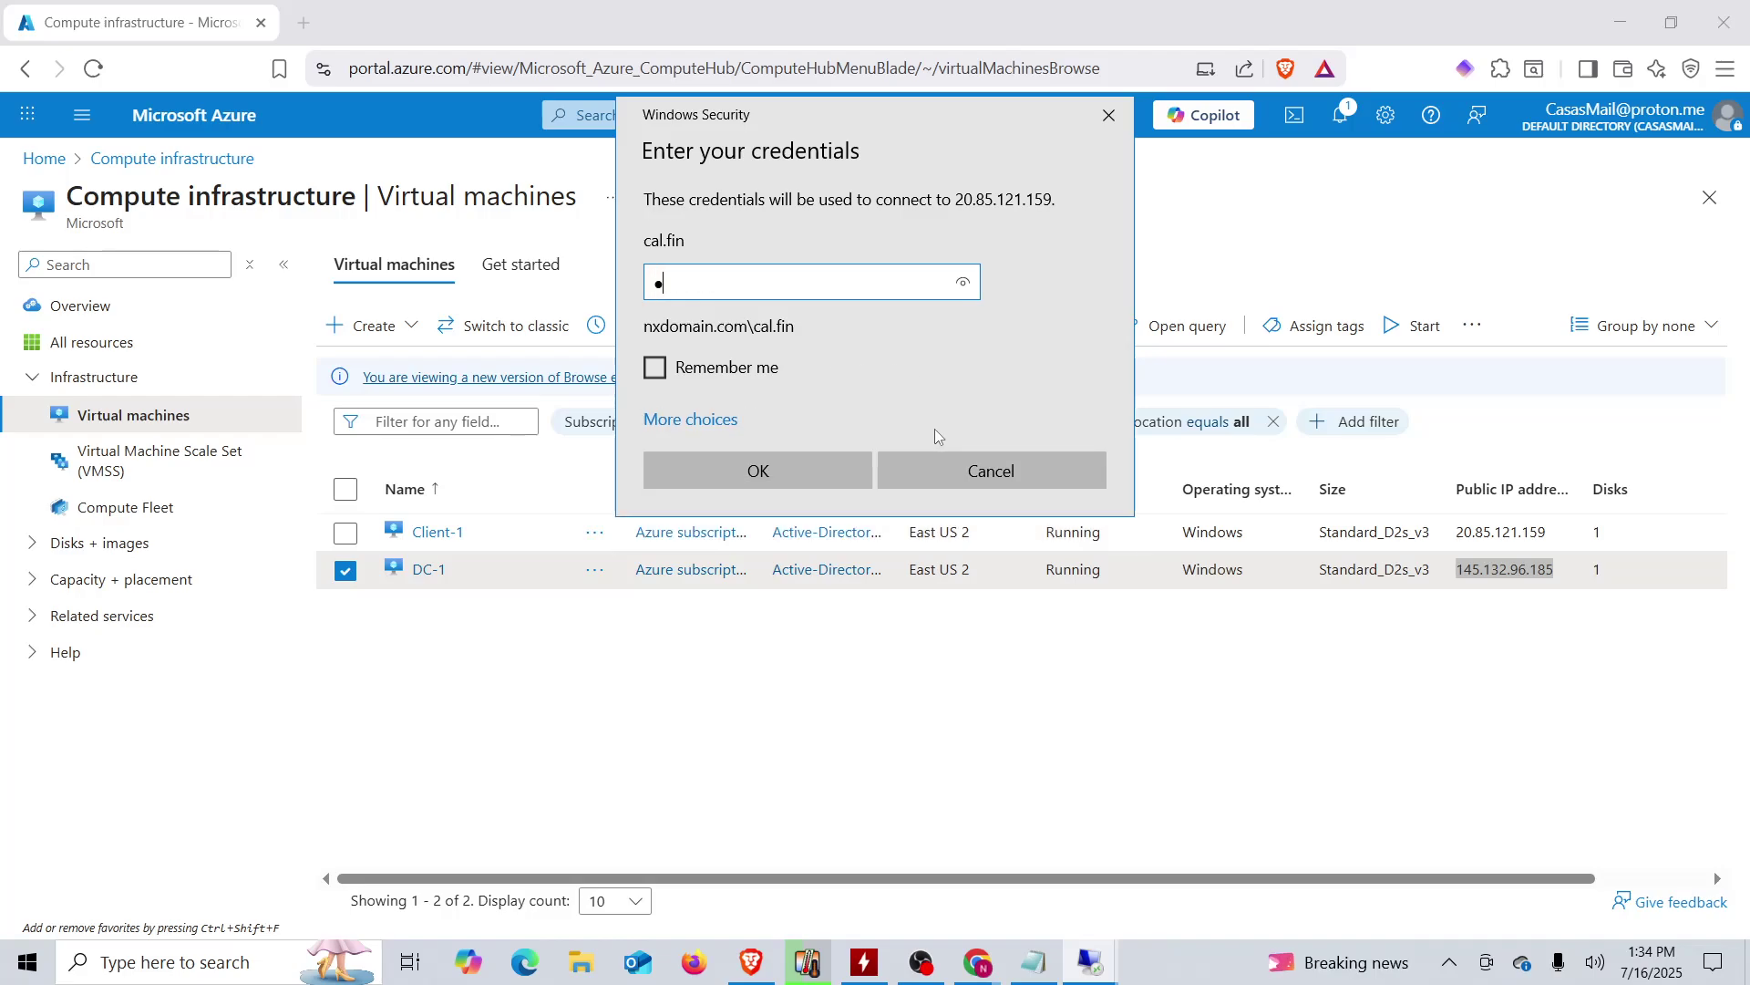
type("********")
key("Return")
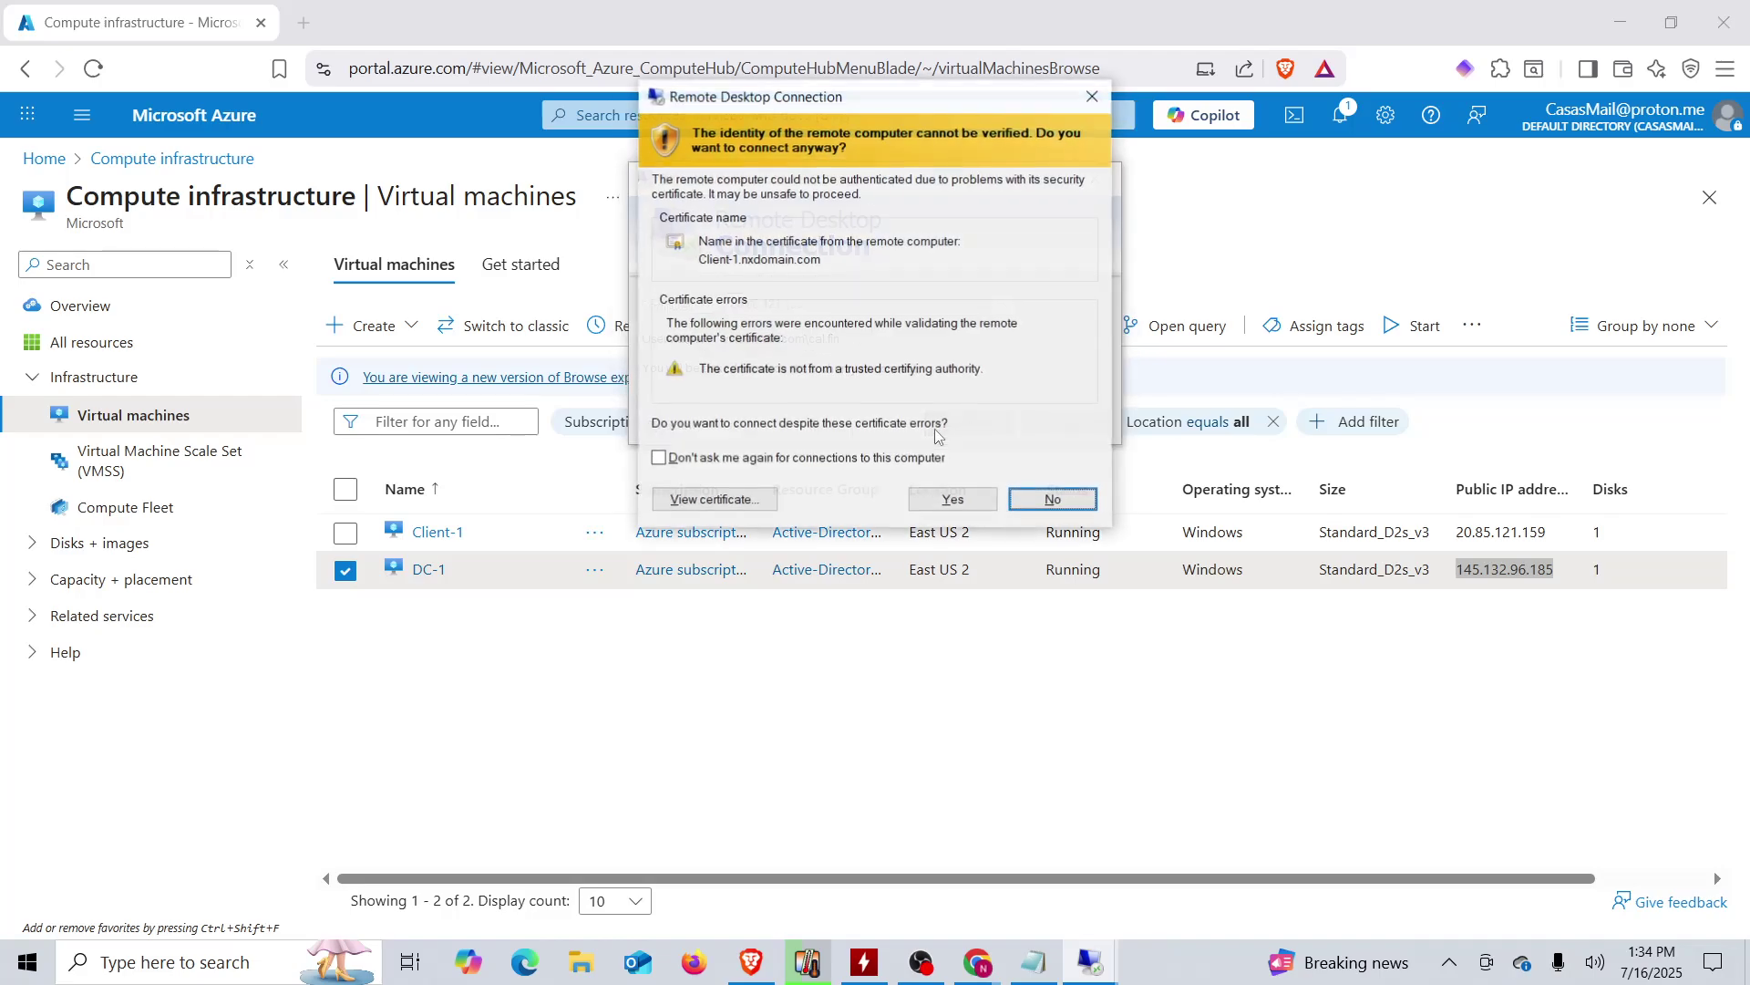
left_click(1083, 498)
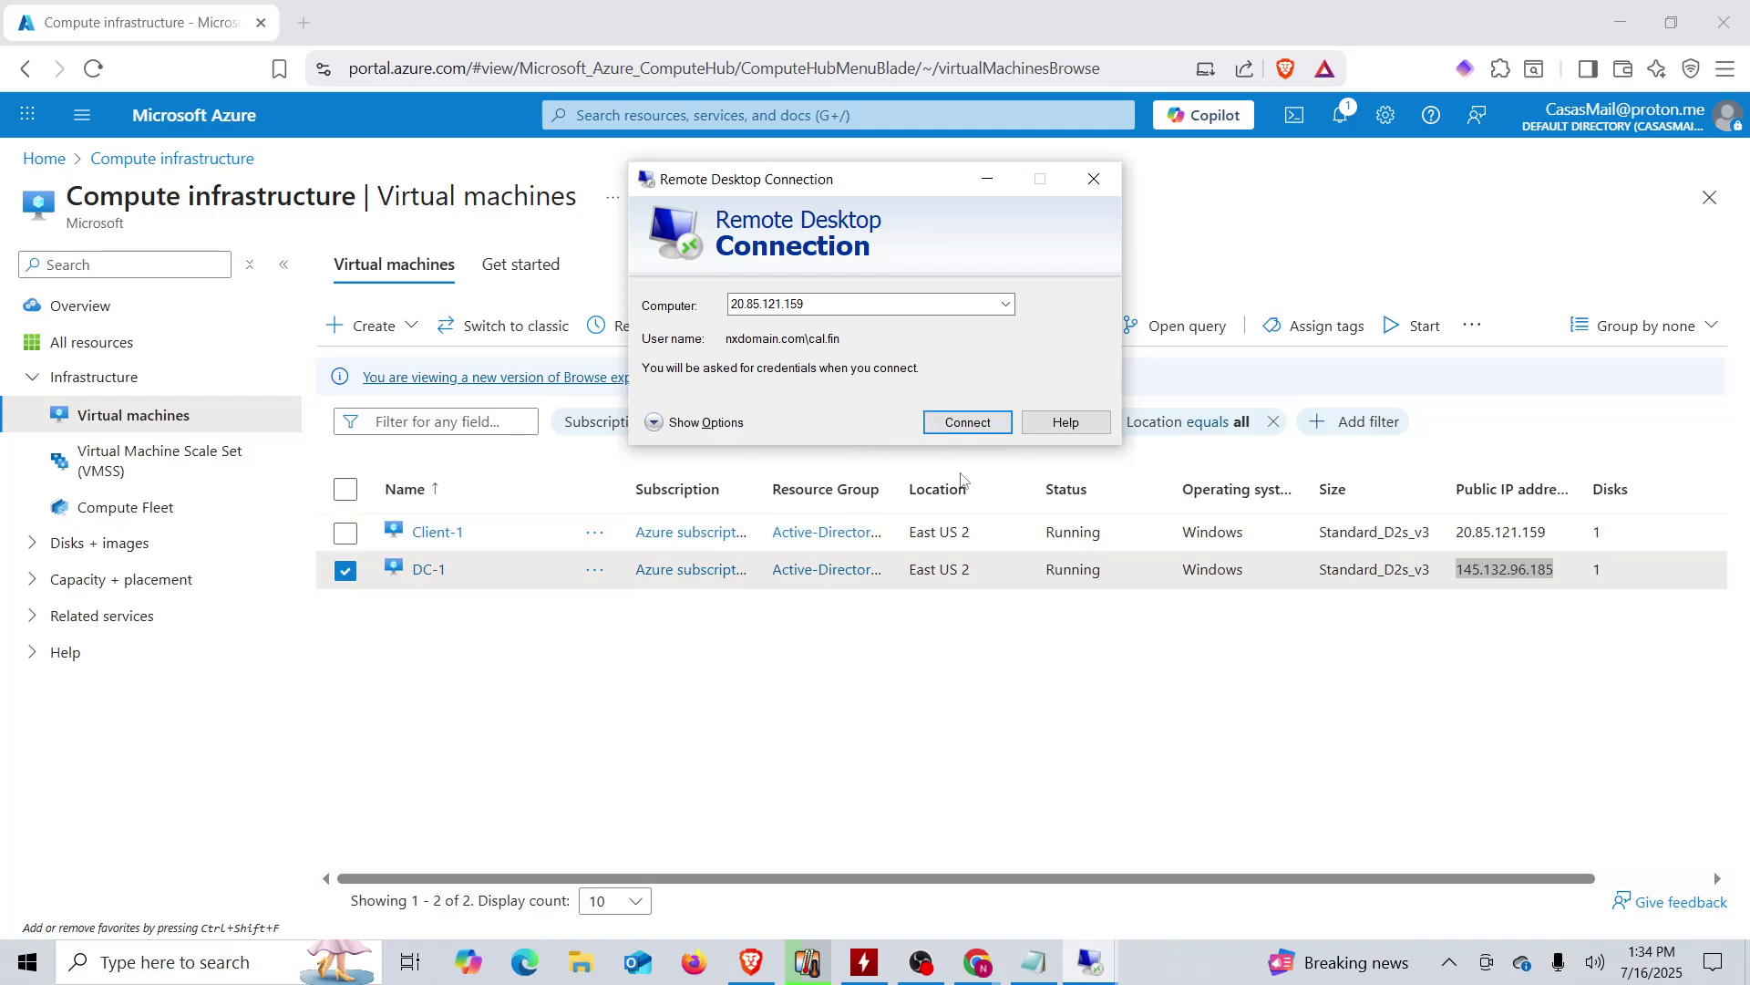
left_click(955, 425)
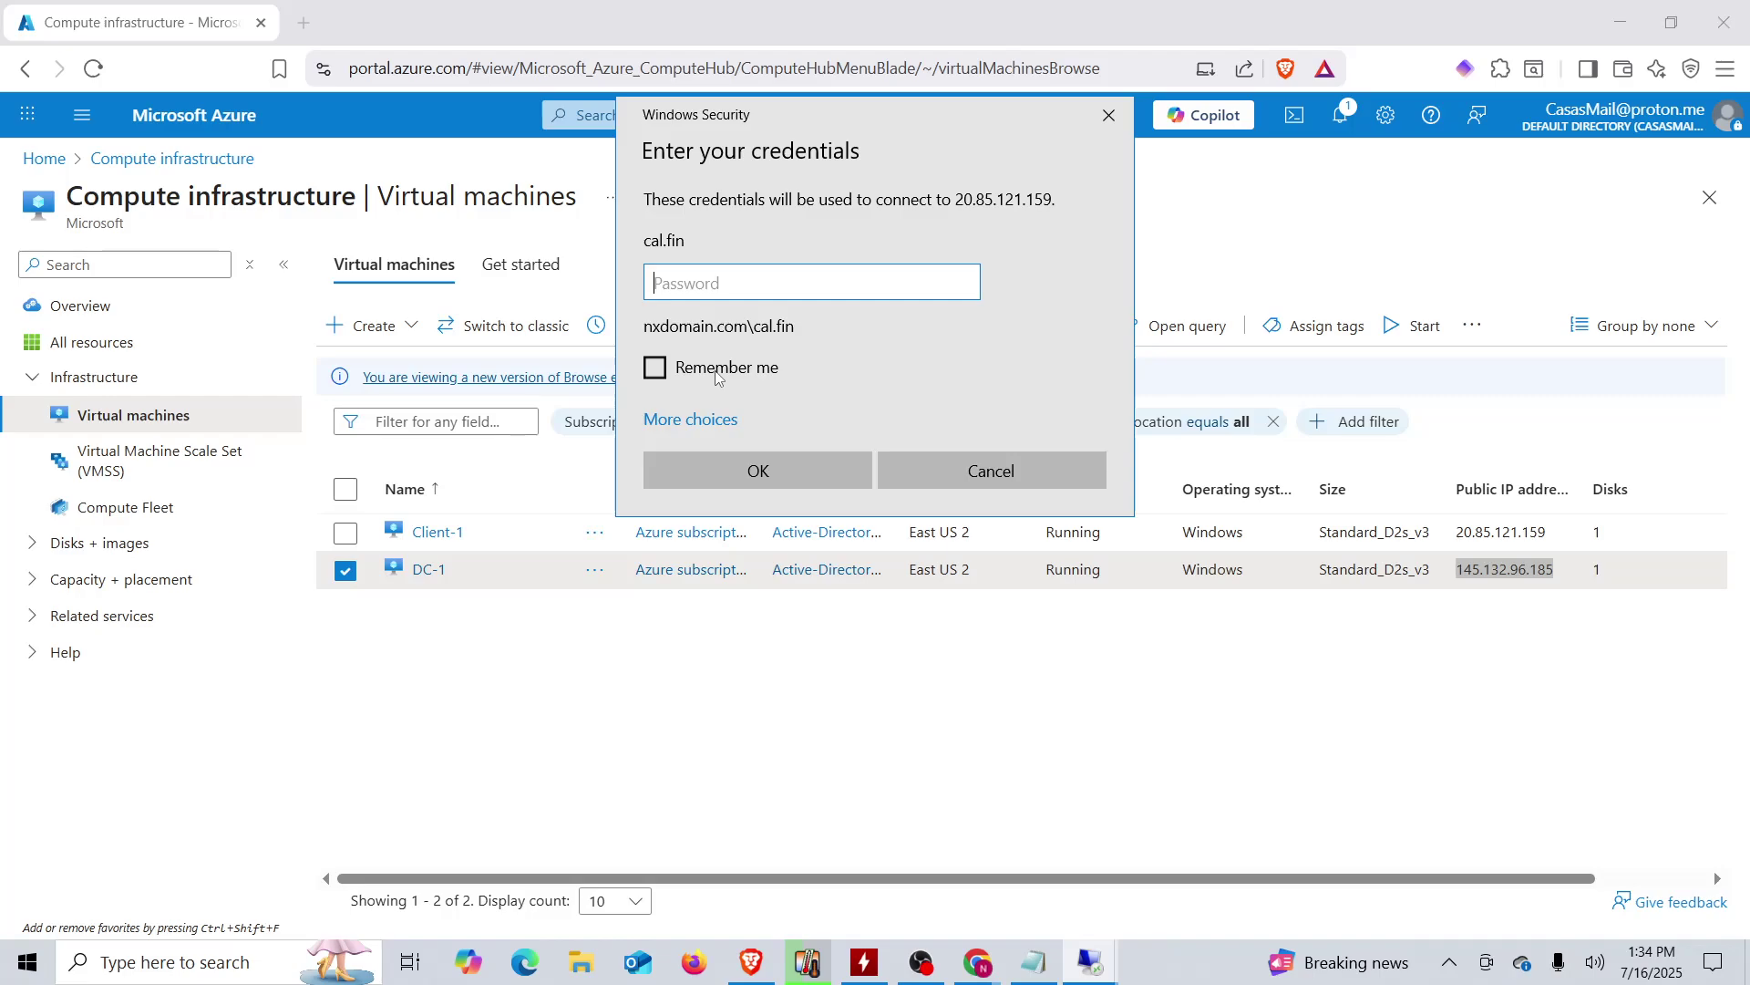
key("Caps_Lock")
type("P")
key("Caps_Lock")
type("as")
key("BackSpace")
type("•••••••")
key("Return")
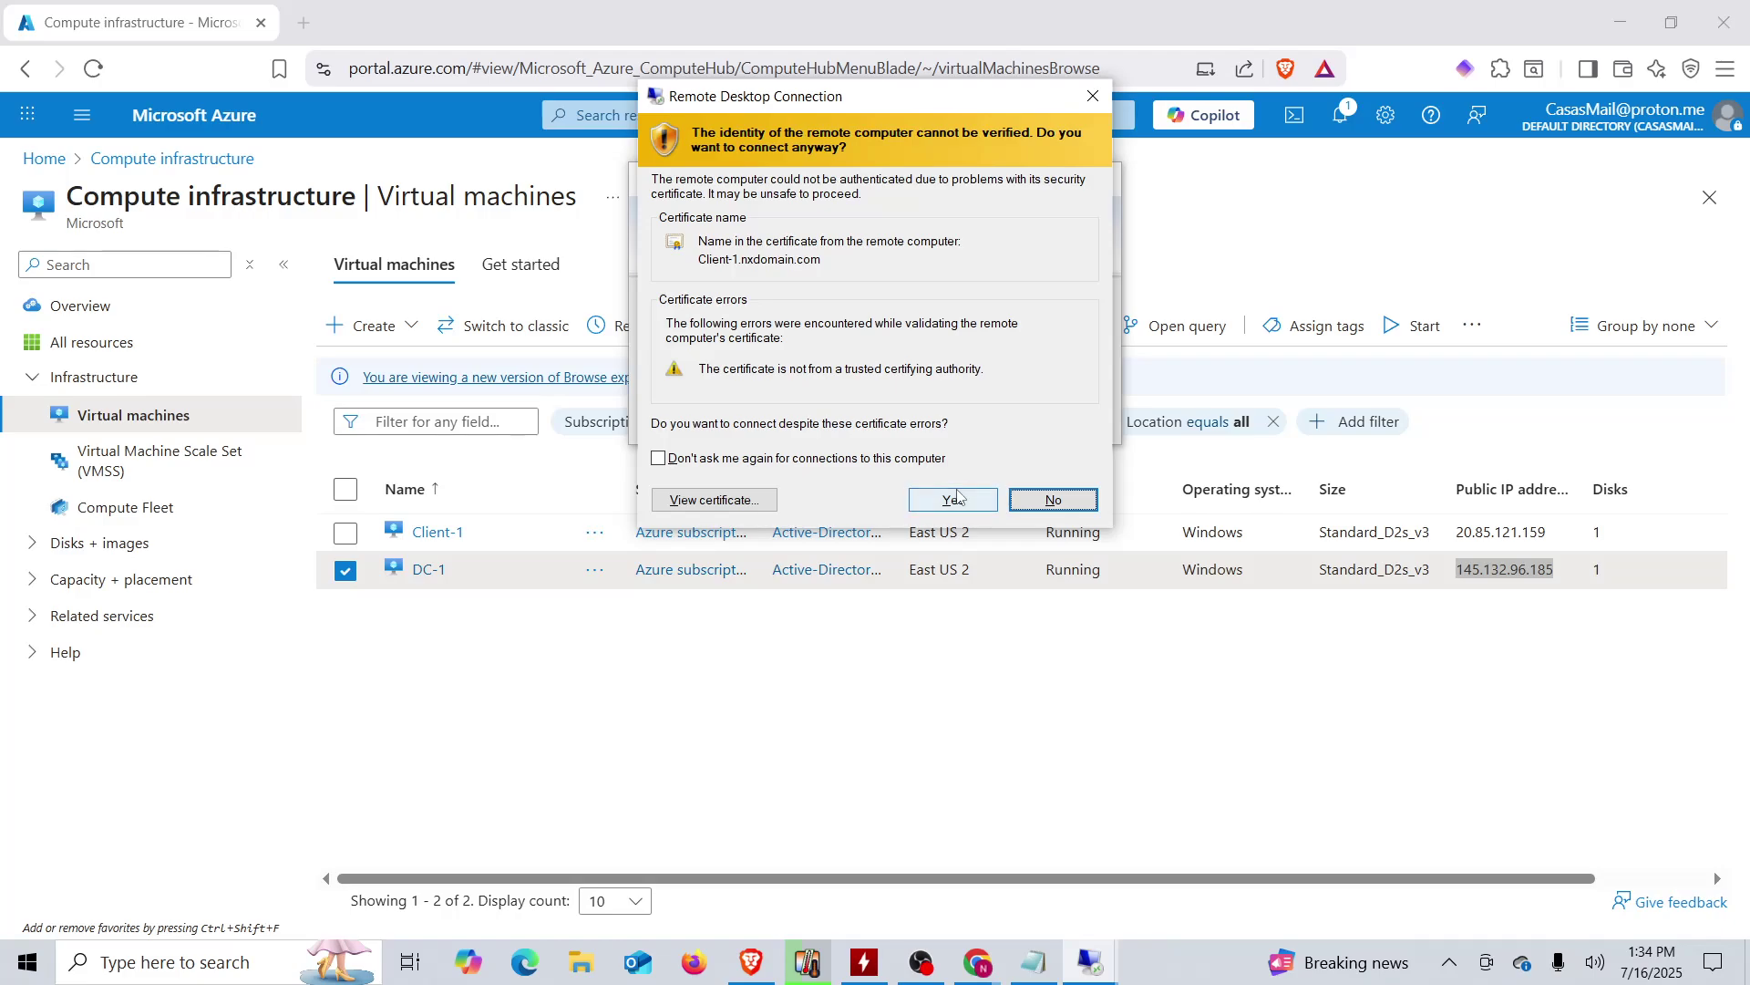
left_click(955, 501)
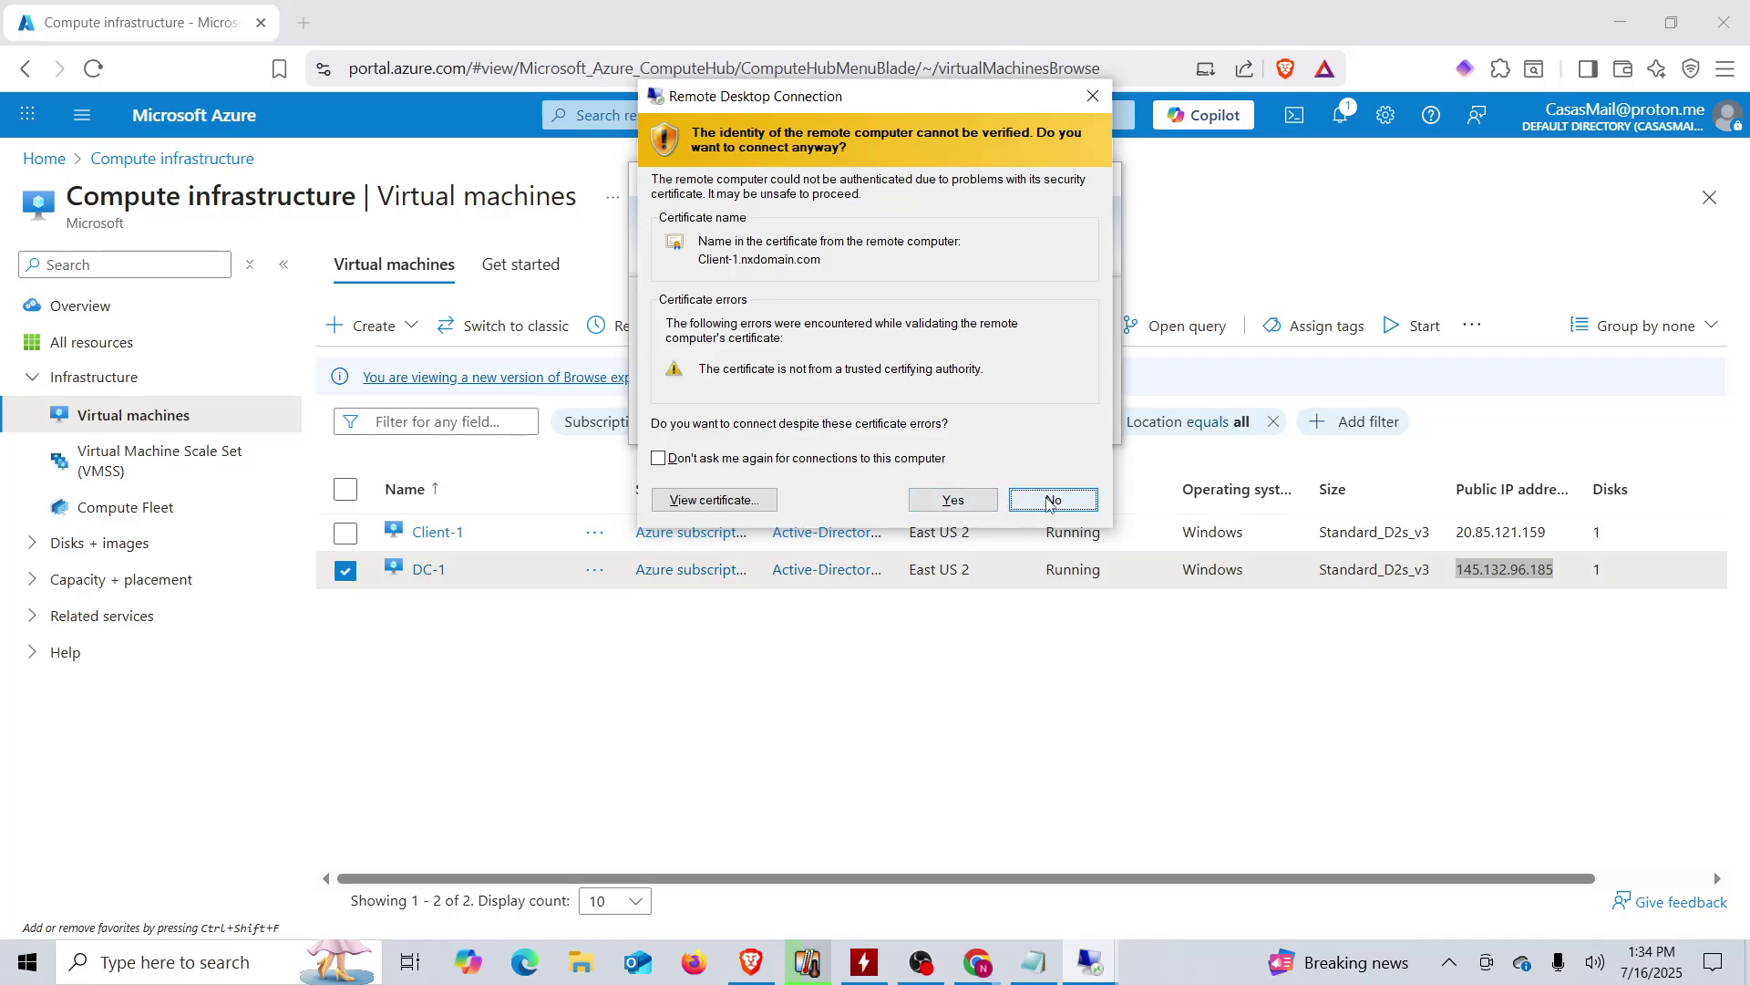
left_click(1031, 960)
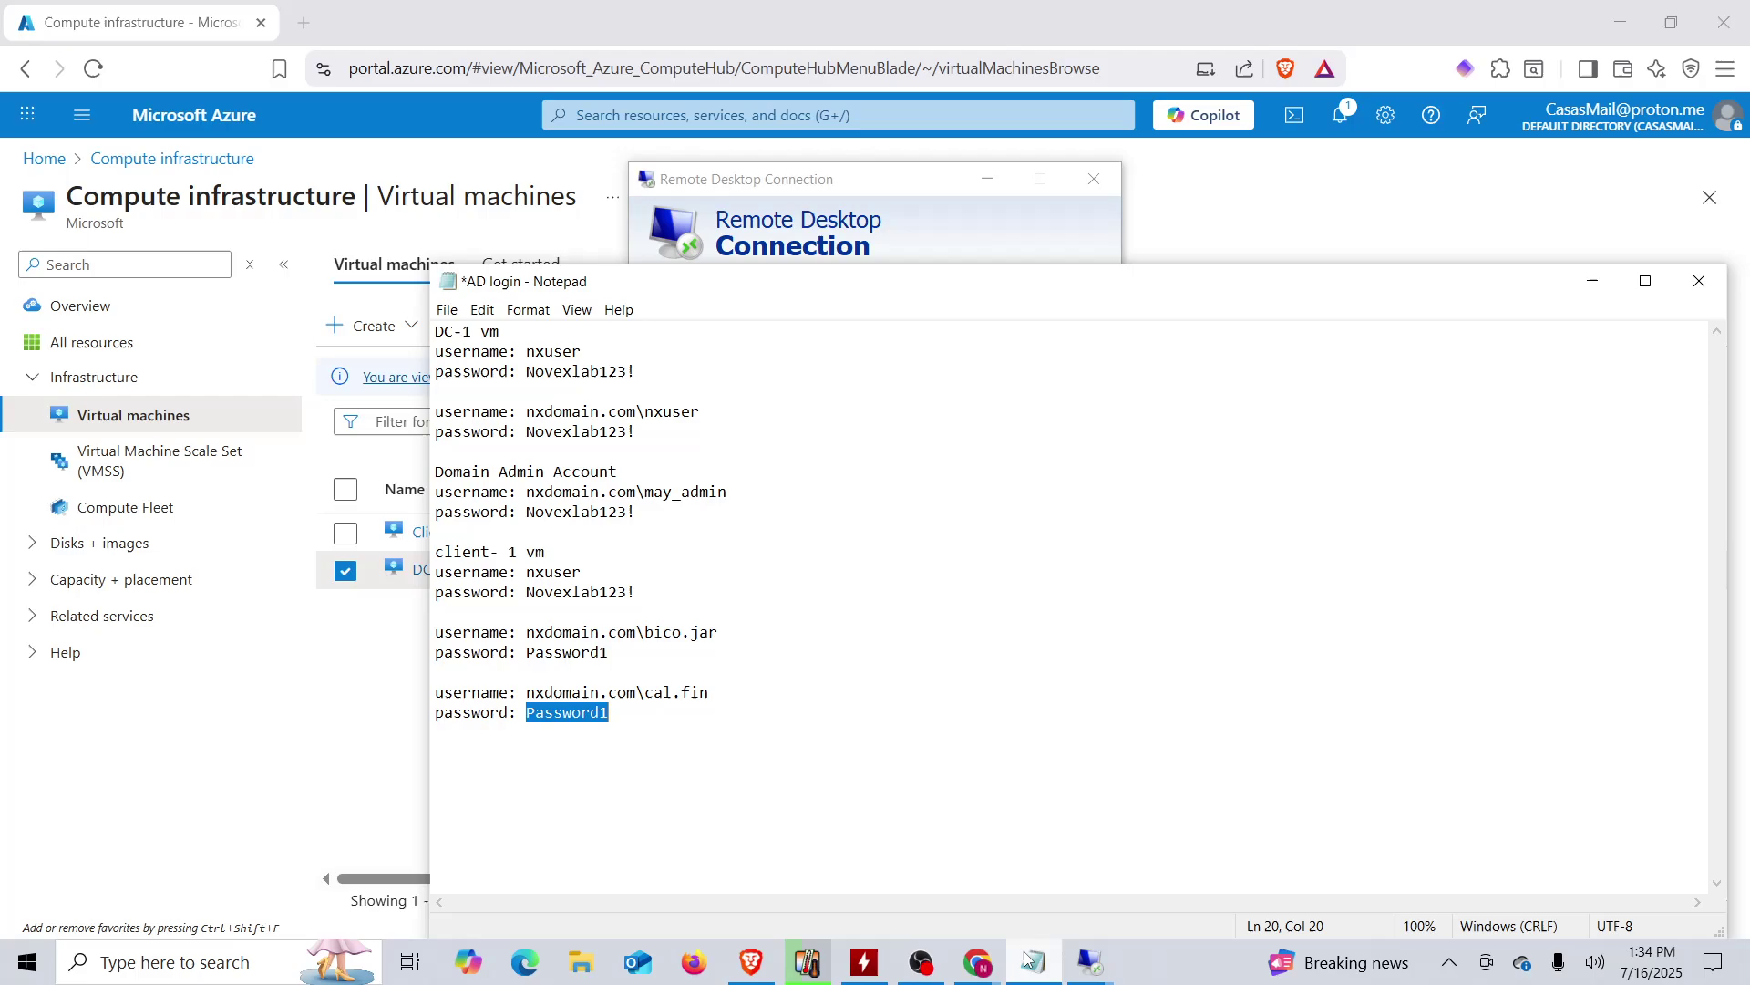
- Update the last digit of cal.fin's password in the AD login notes and copy it
left_click(680, 724)
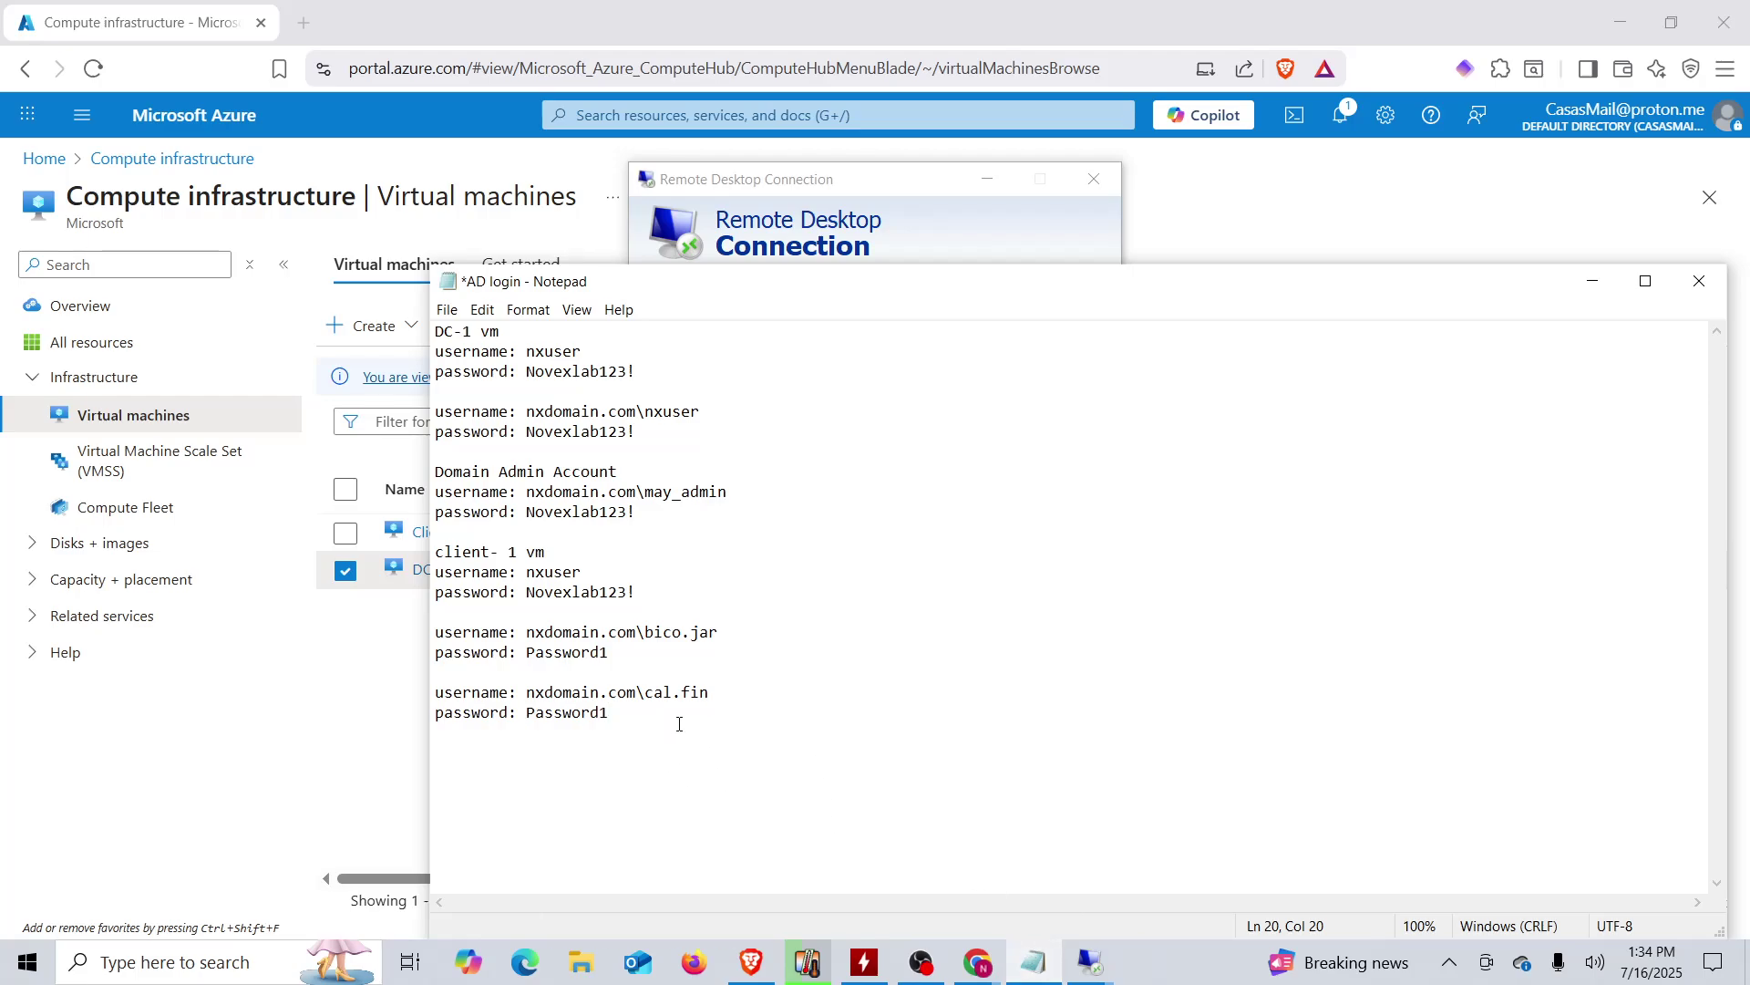
key("BackSpace")
type("2")
left_click_drag(609, 714, 530, 714)
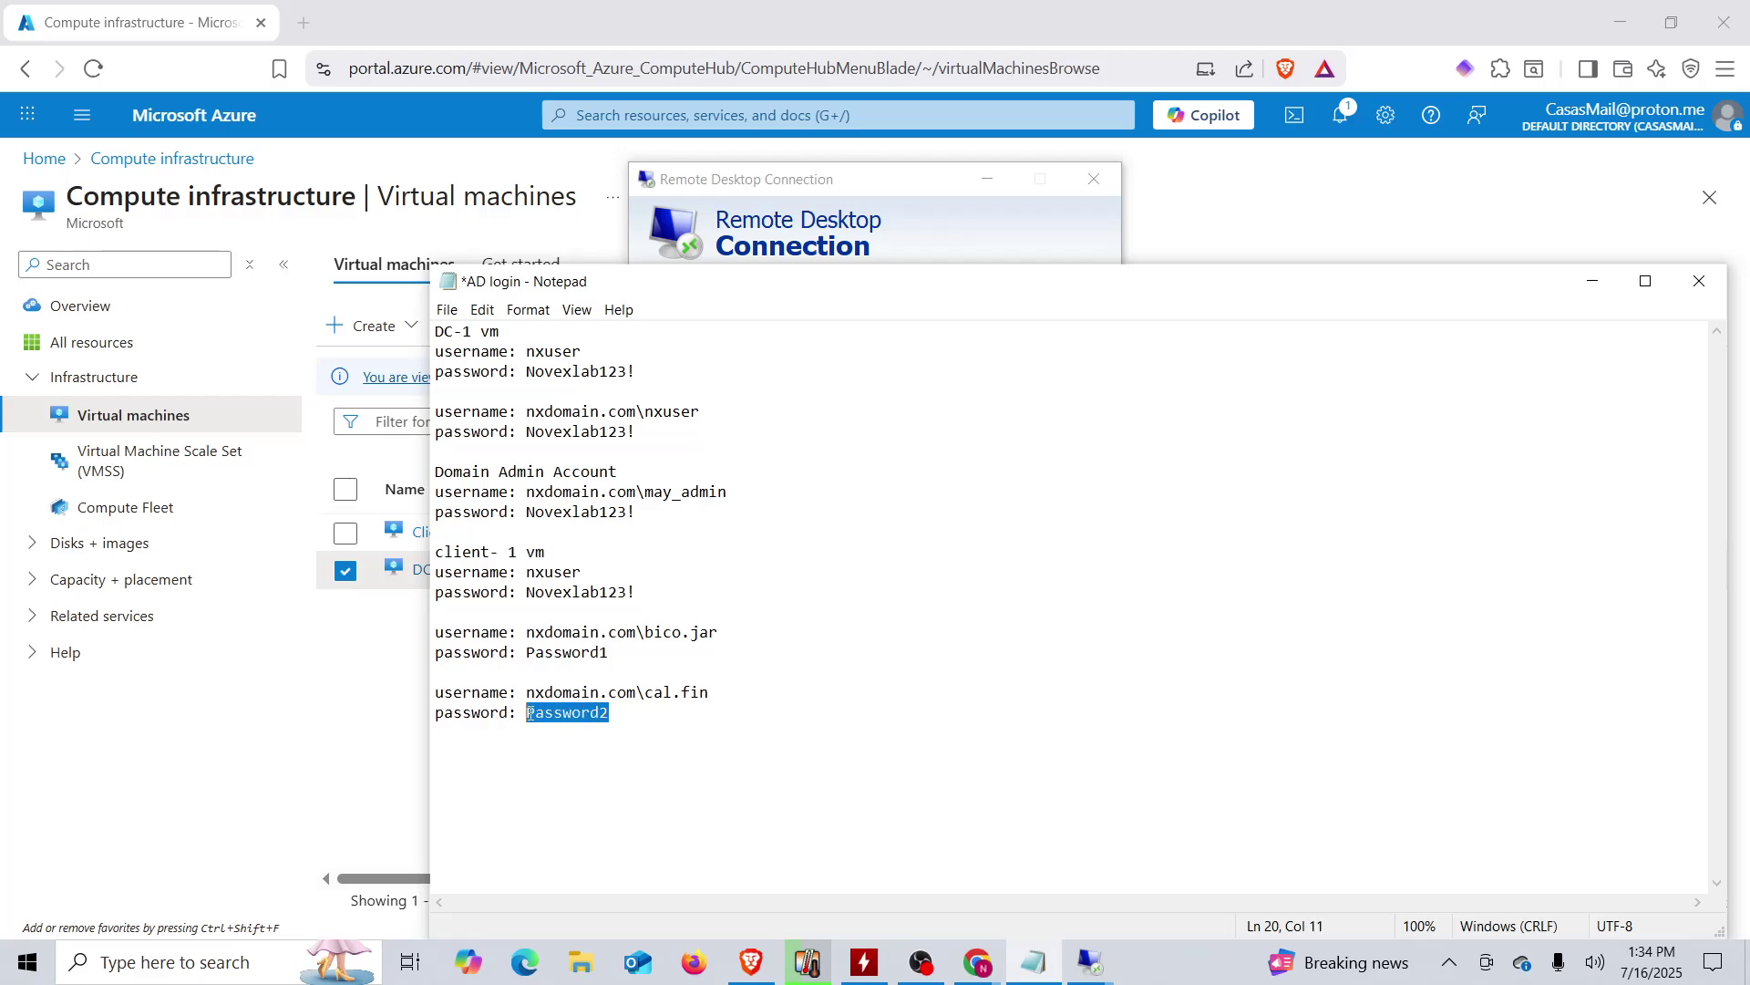
right_click(555, 718)
left_click(310, 481)
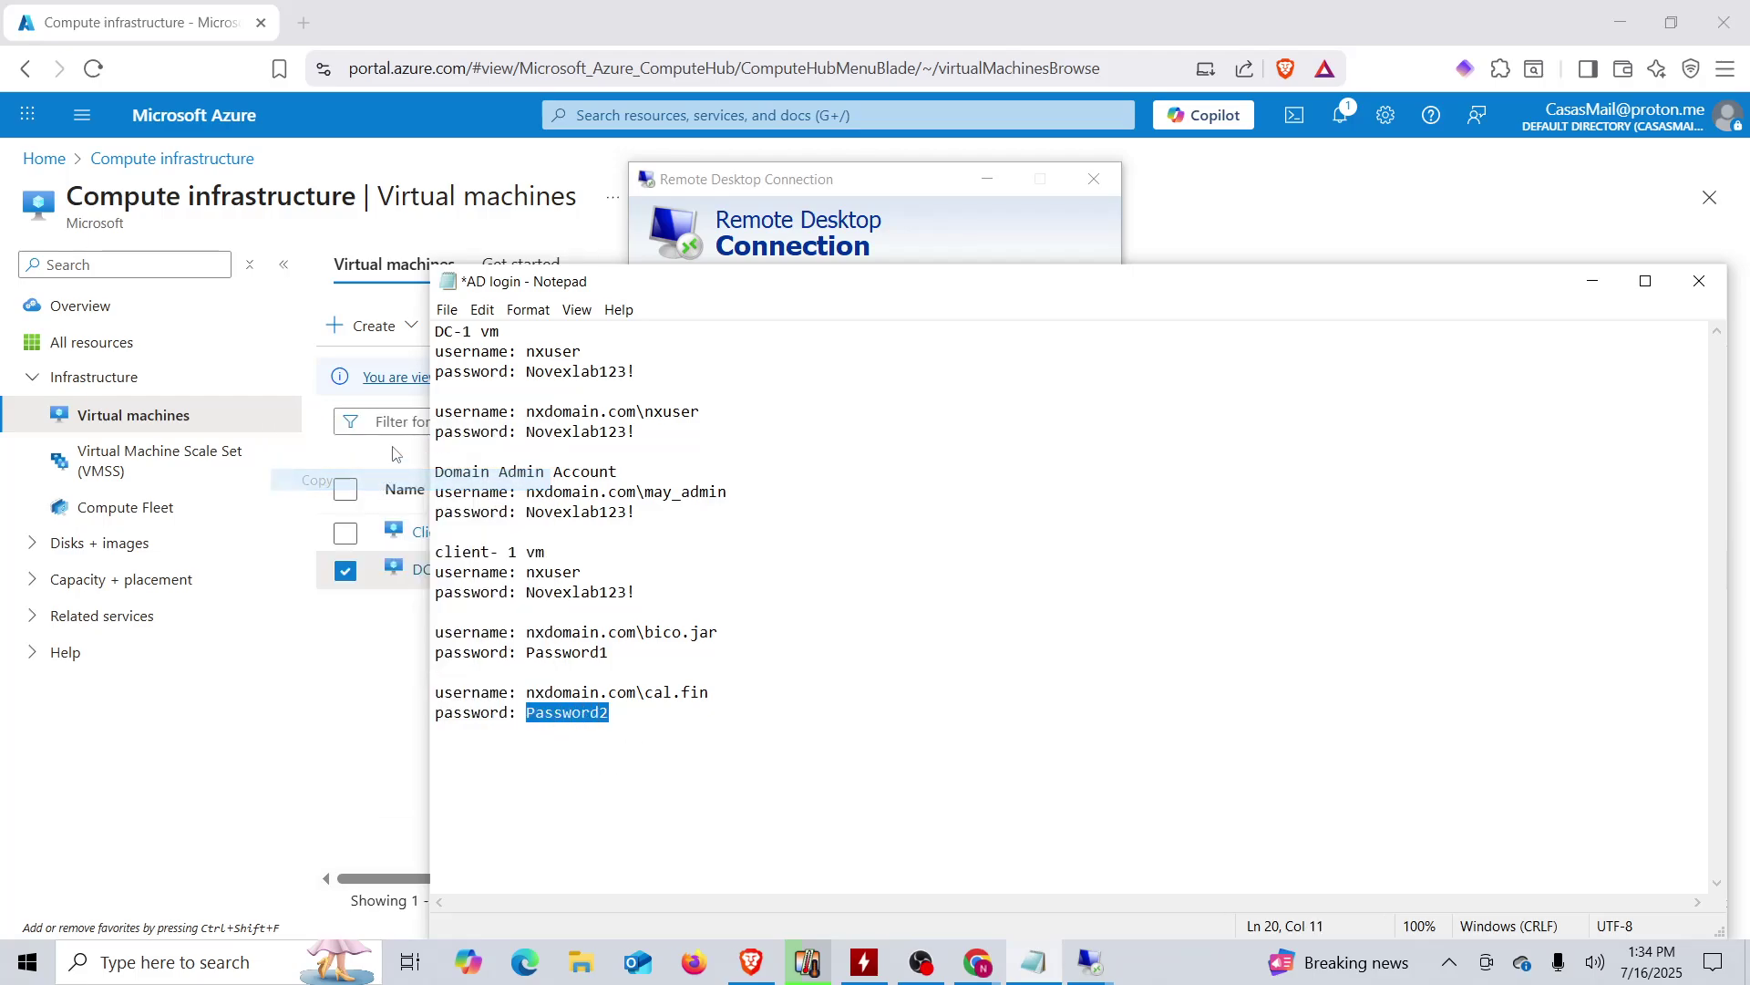
left_click(690, 239)
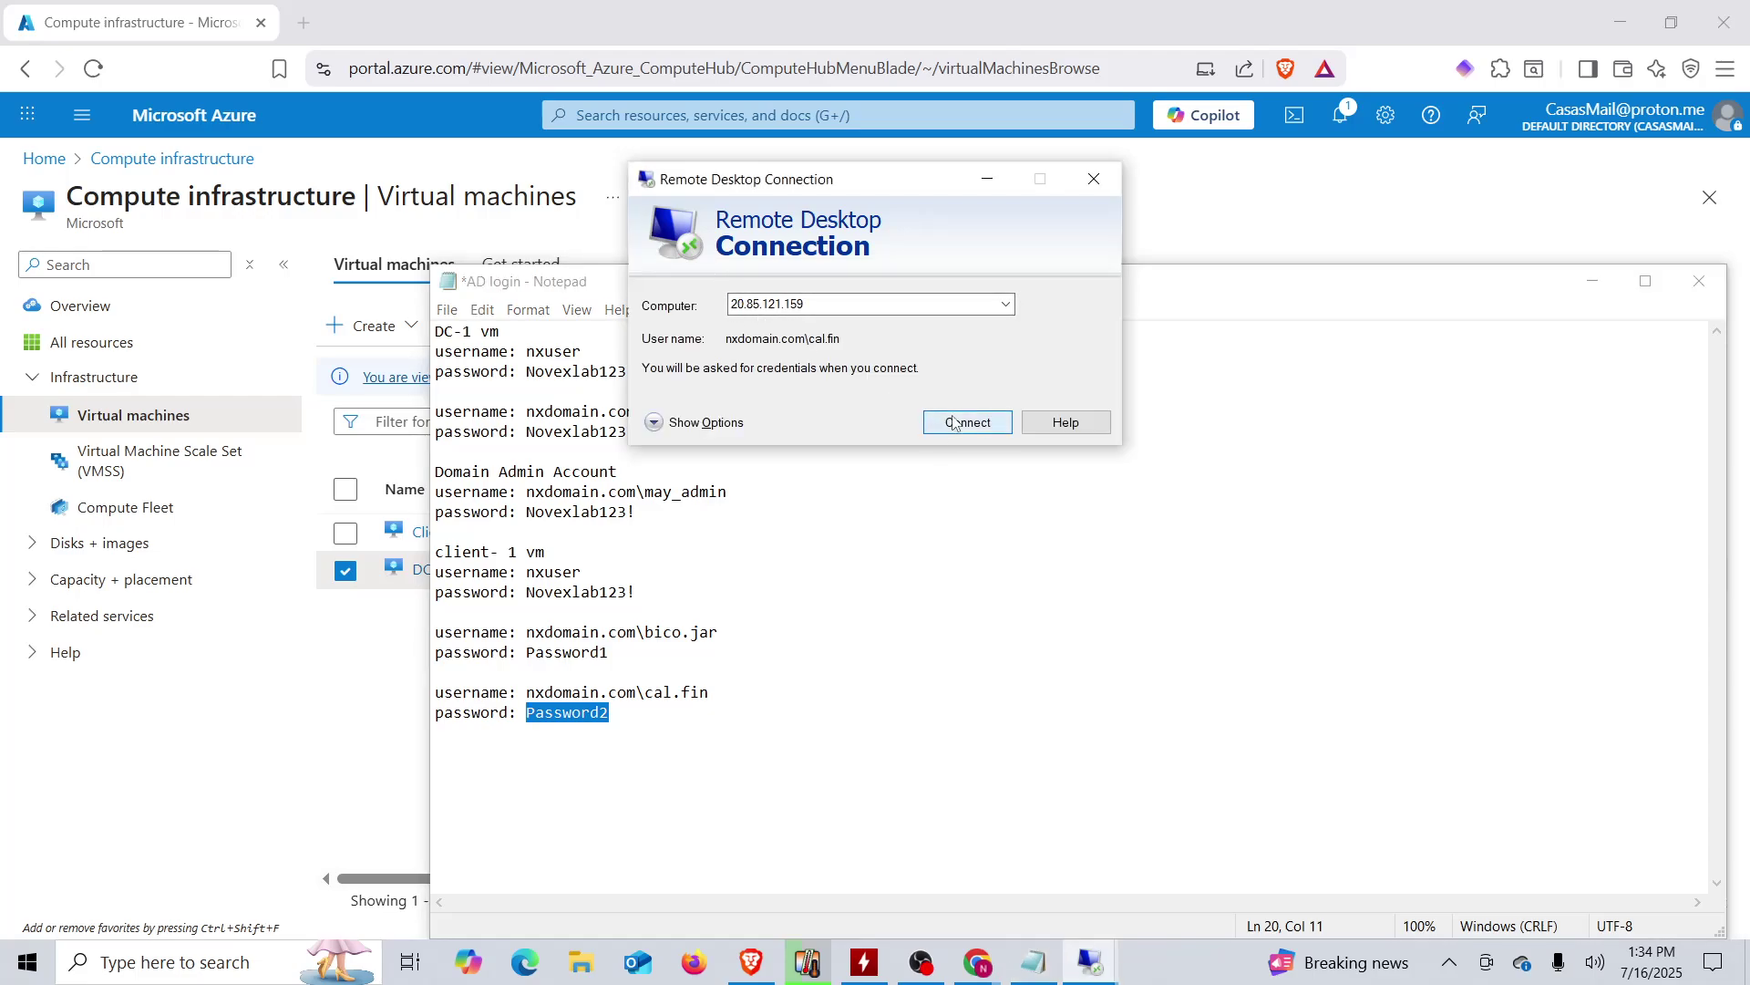
left_click(954, 424)
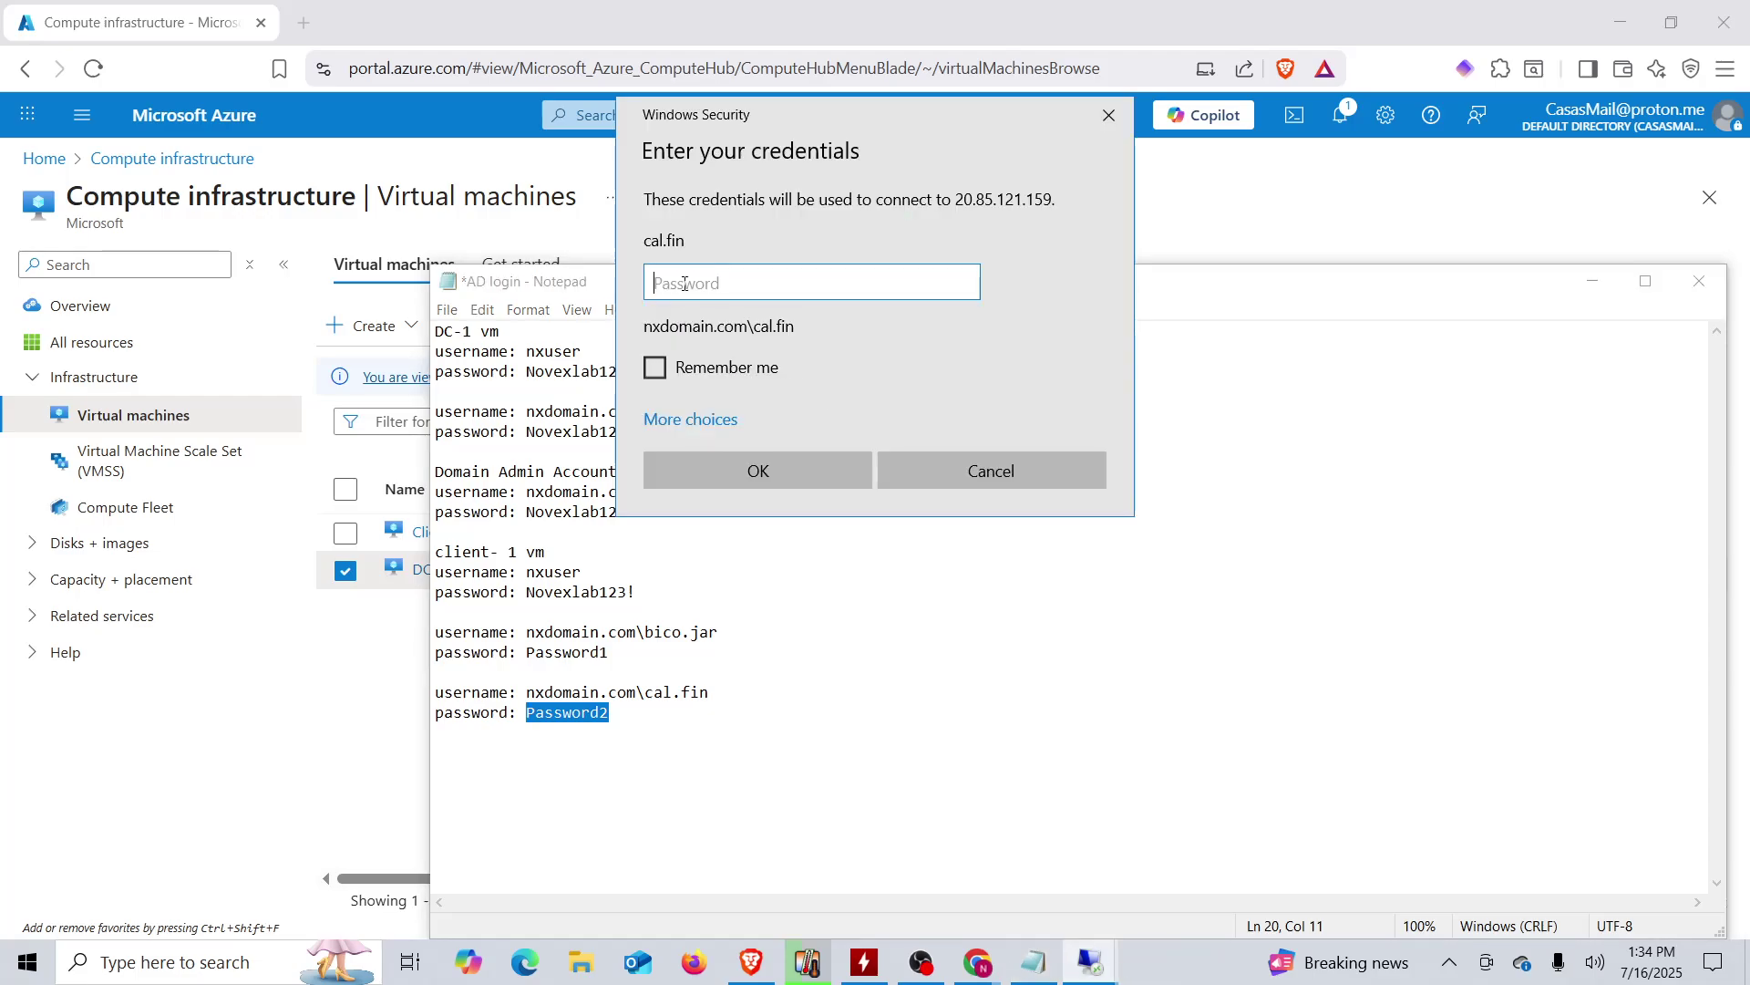
right_click(684, 285)
left_click(740, 306)
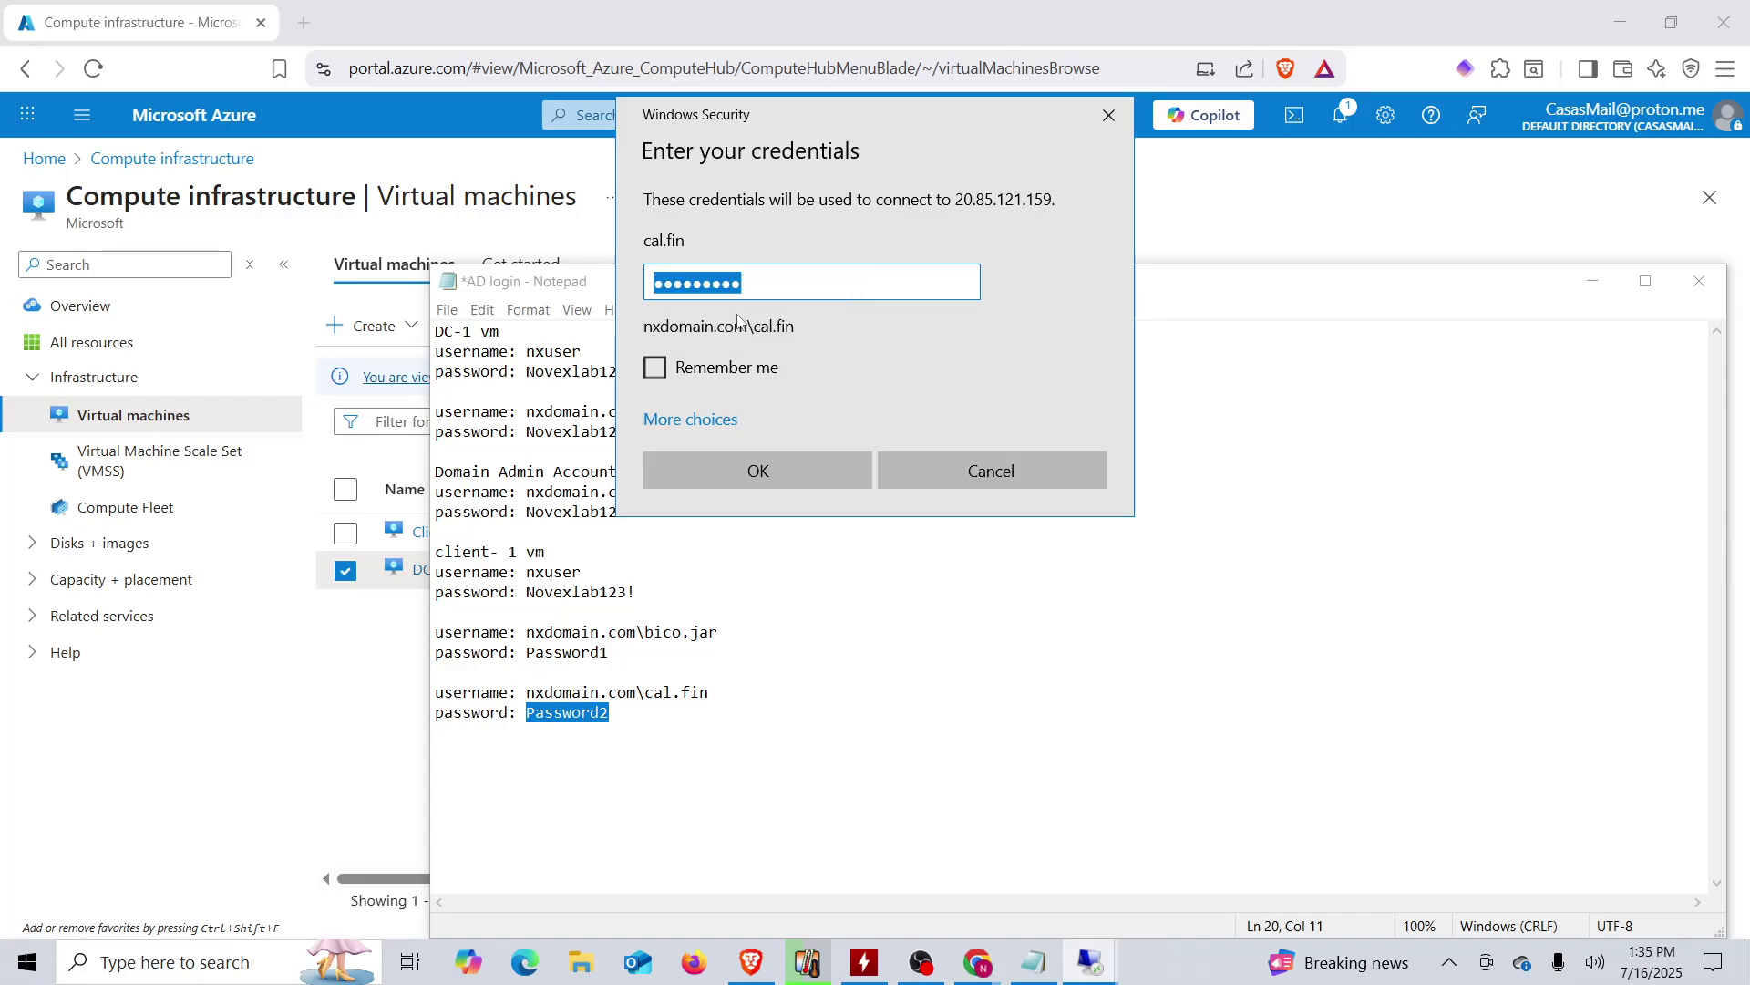
left_click(806, 475)
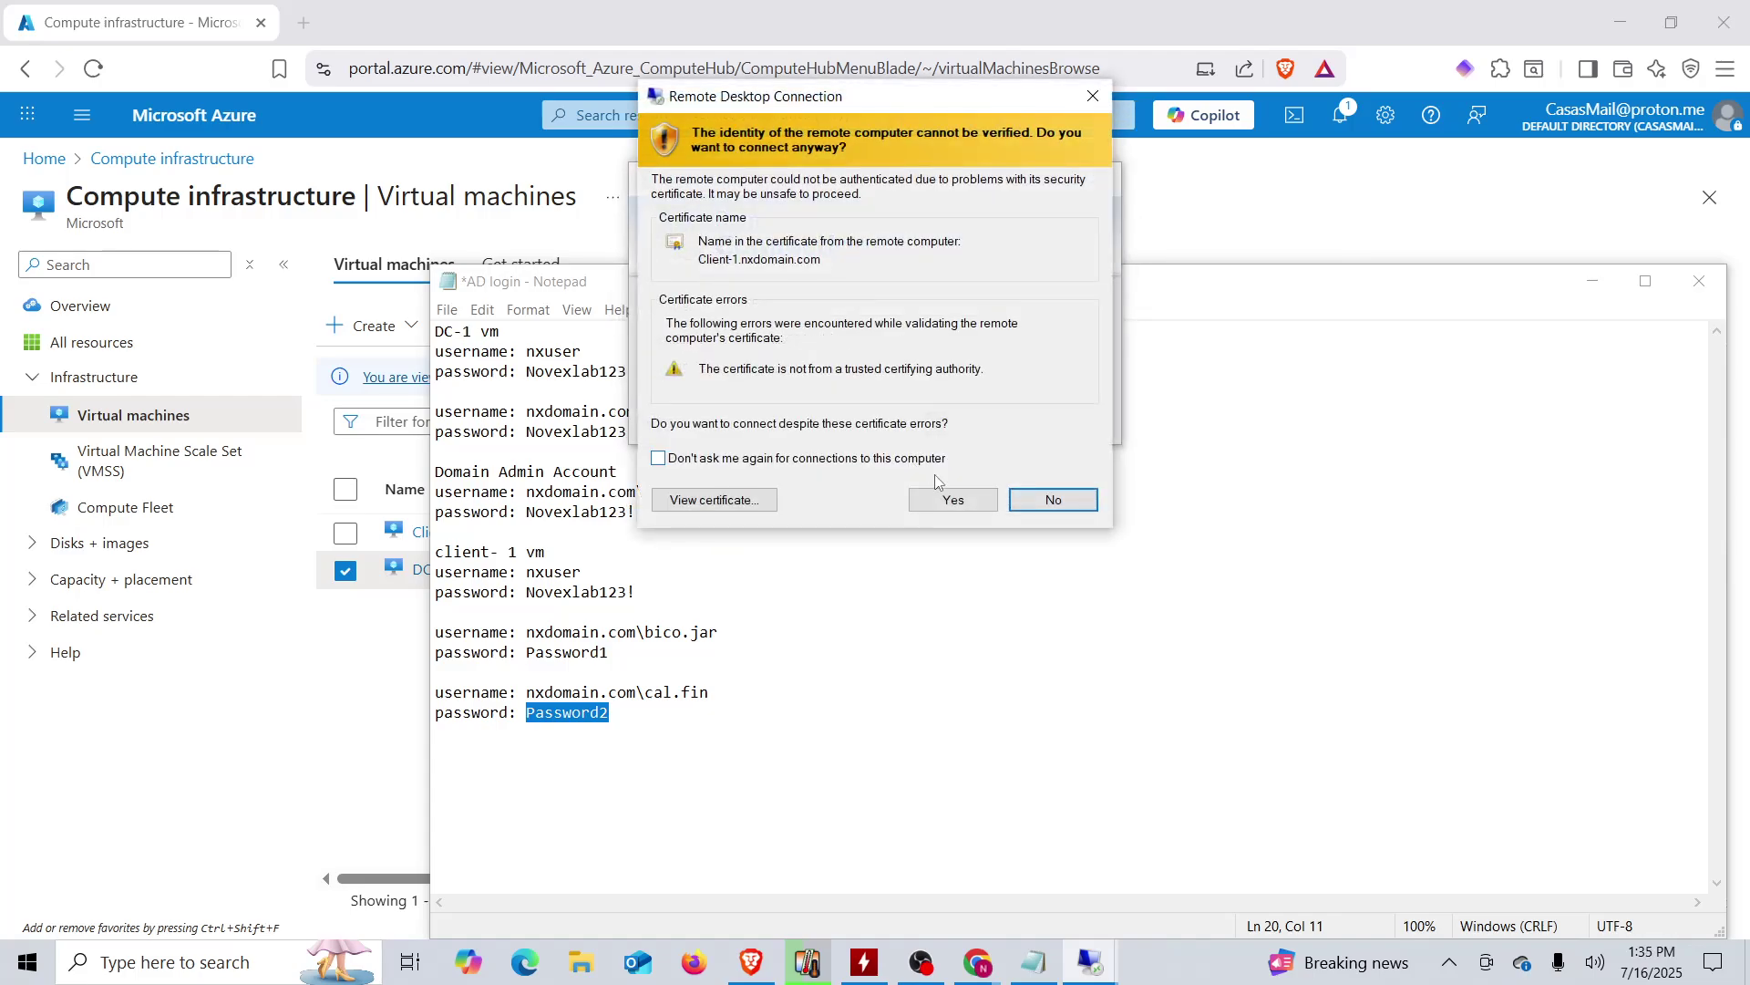
left_click(950, 497)
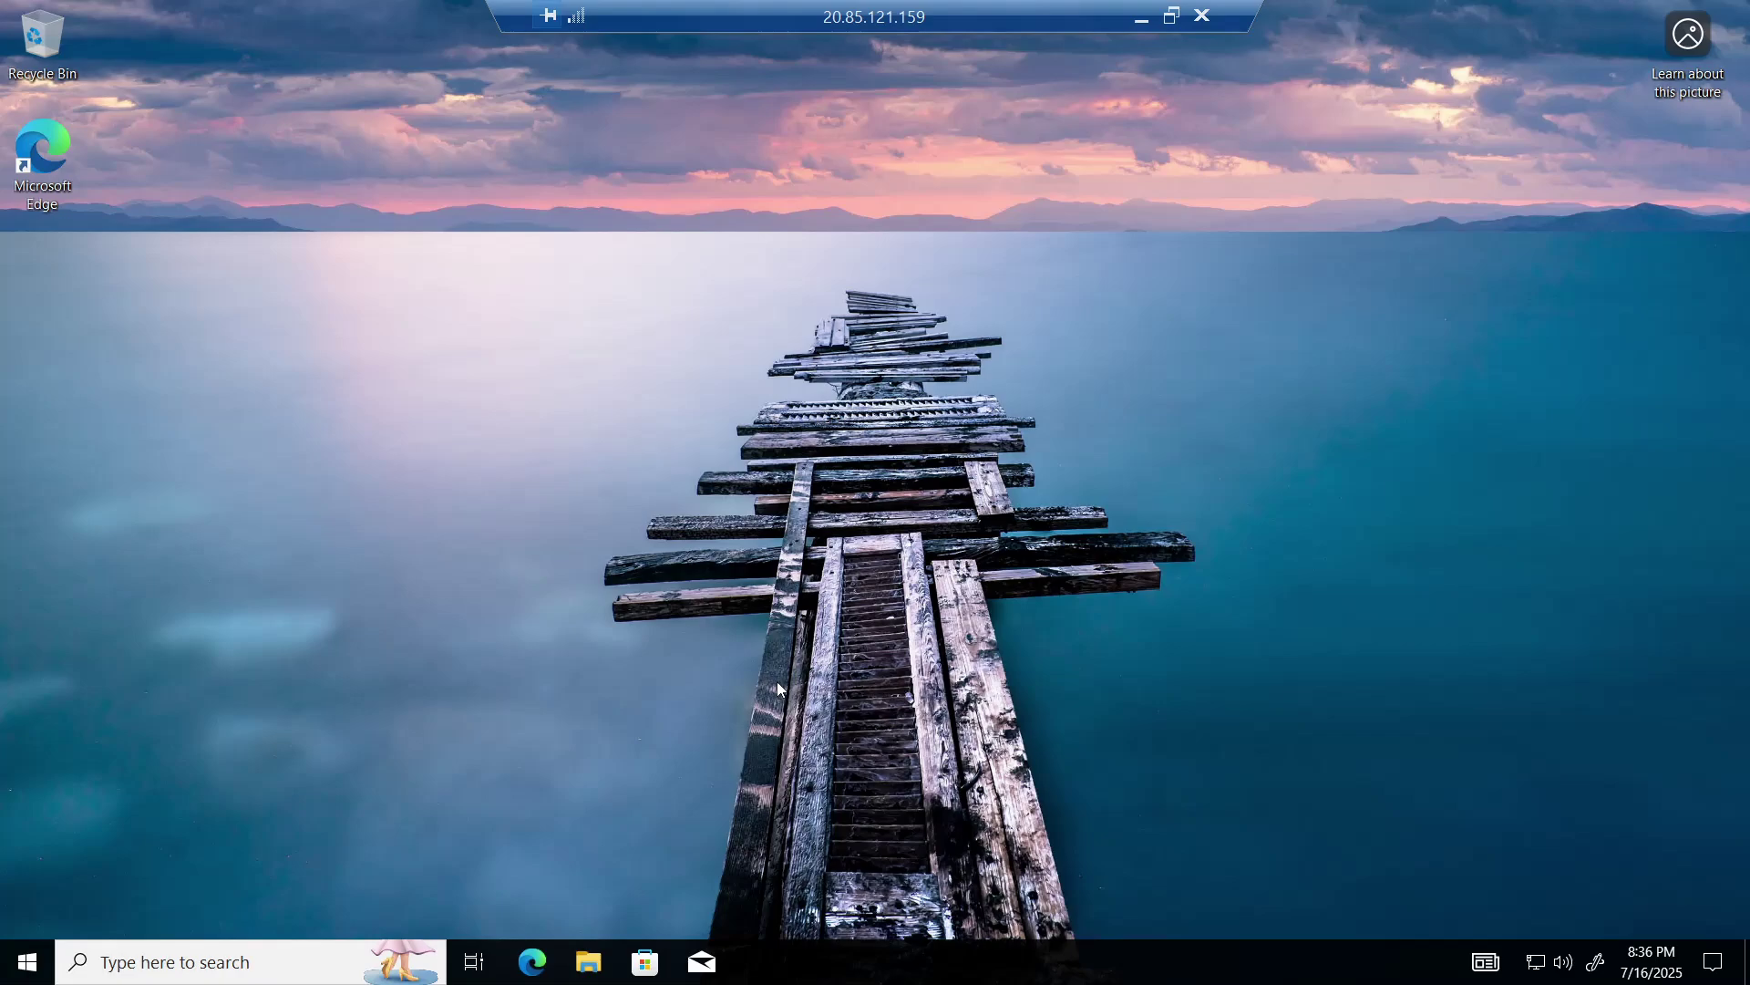
key("super+r")
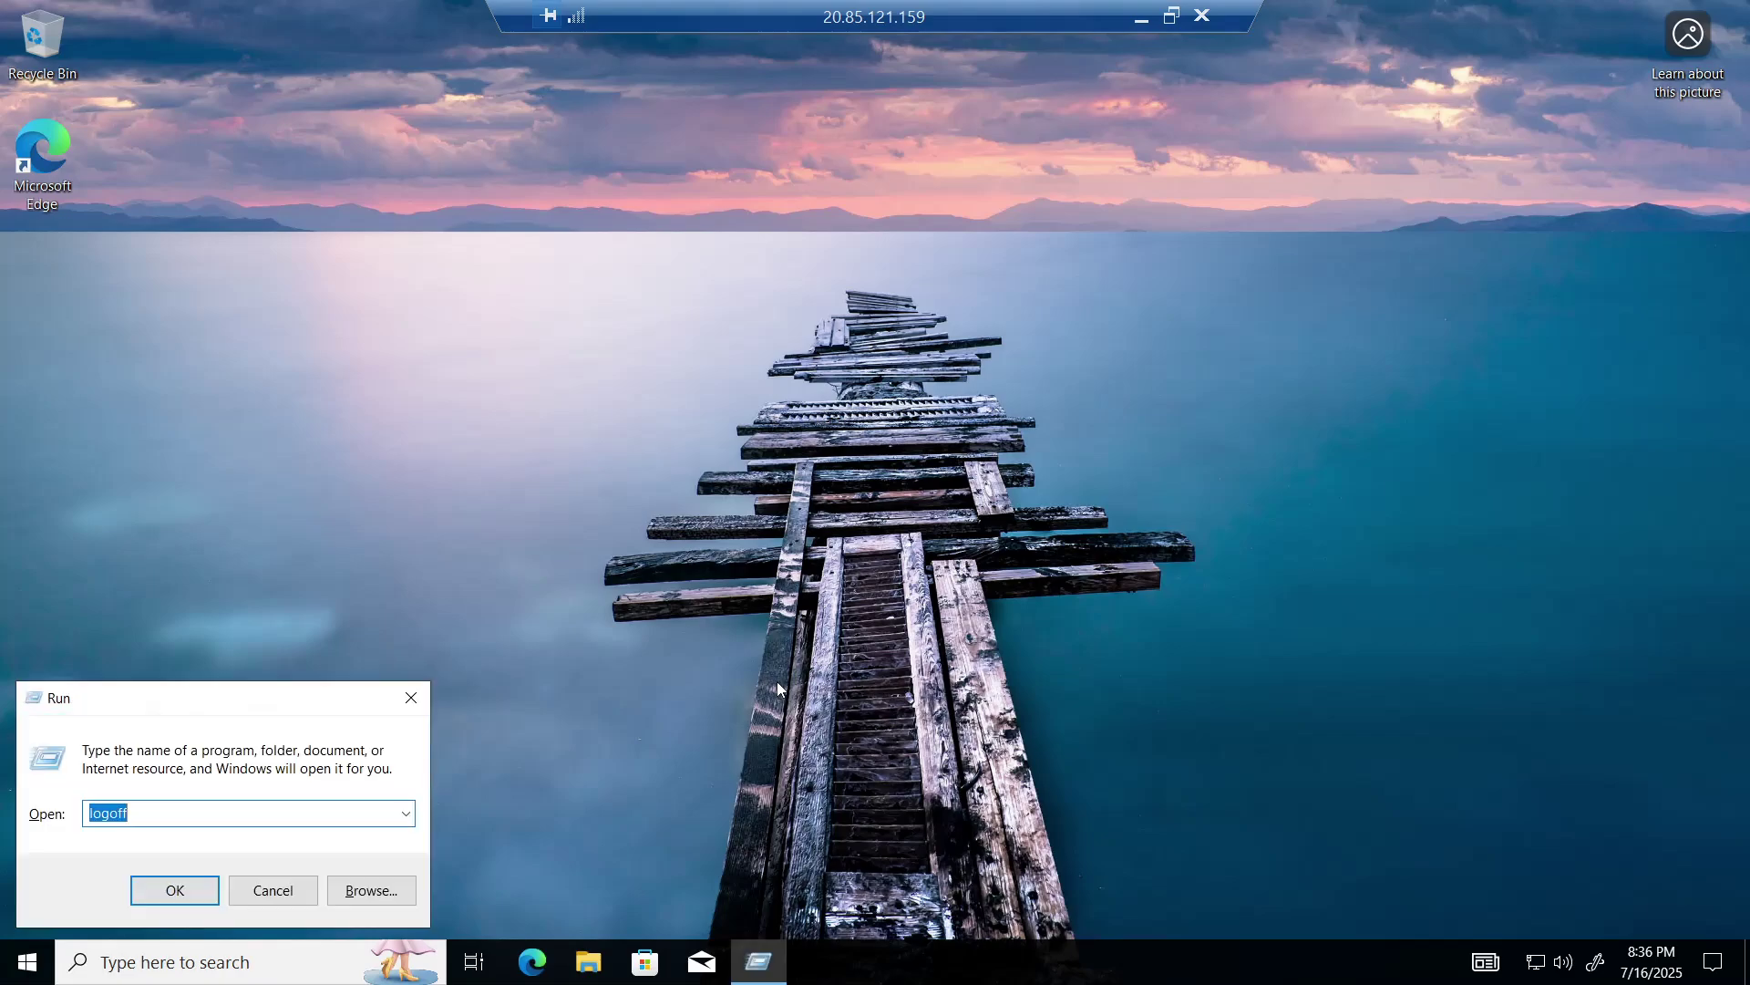
key("Return")
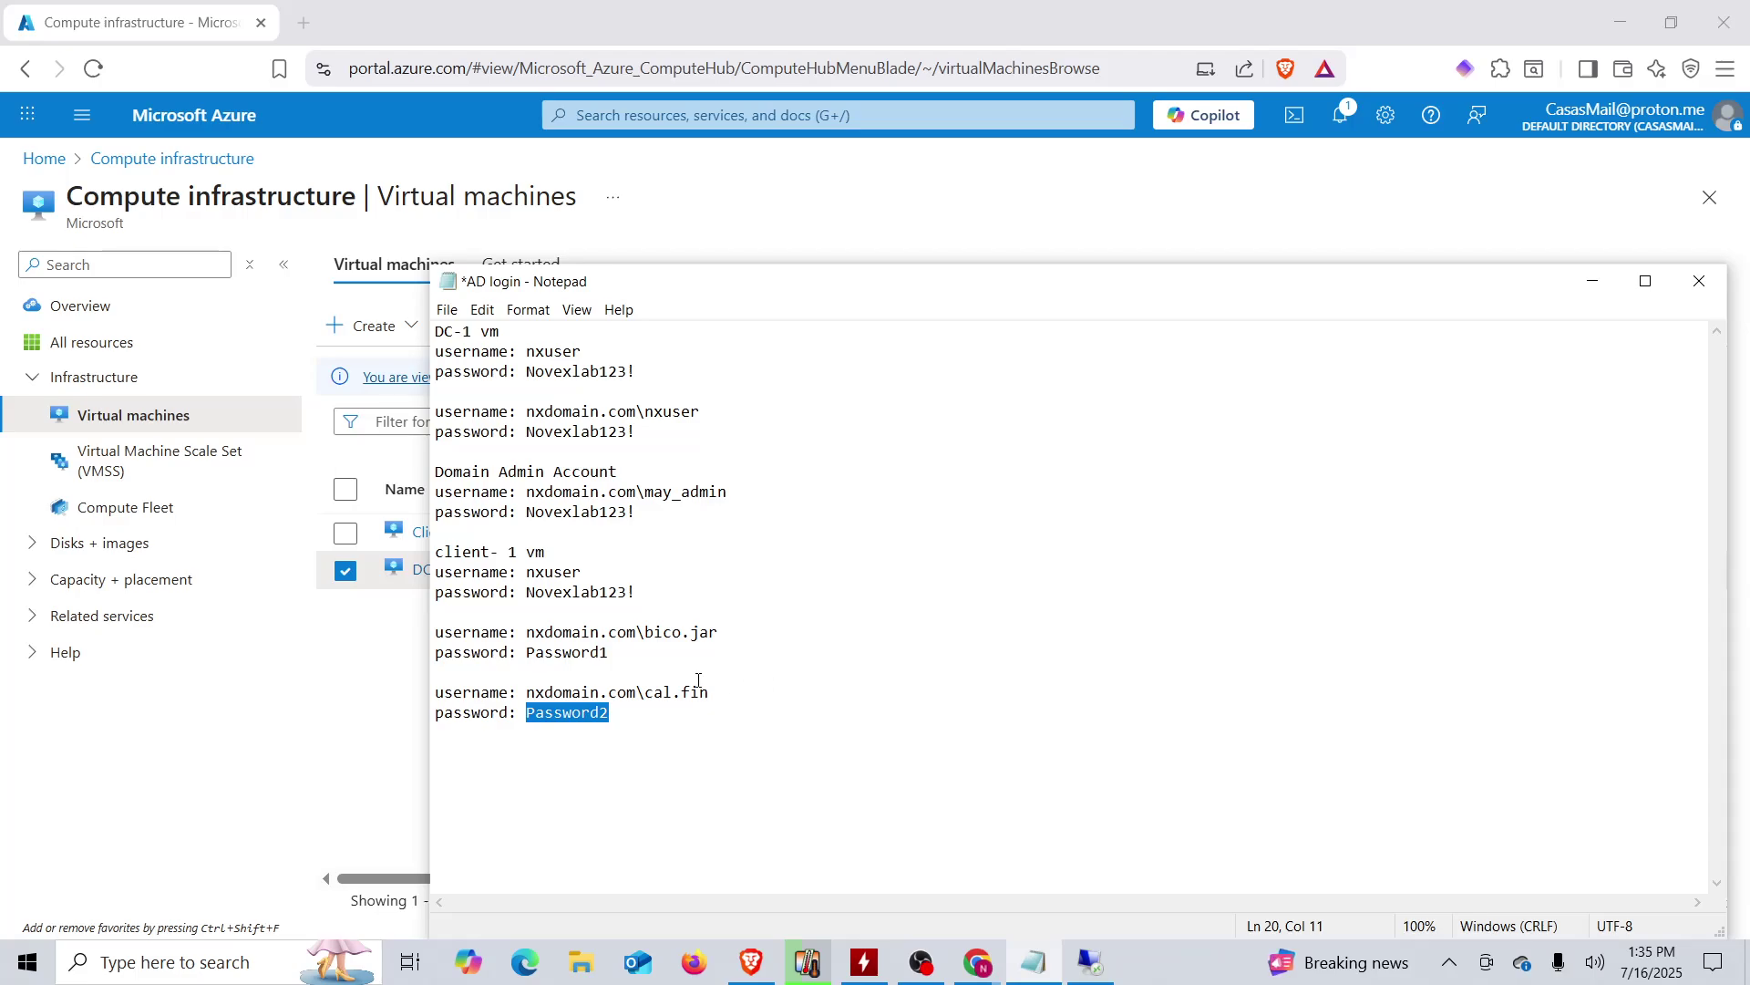
left_click(852, 716)
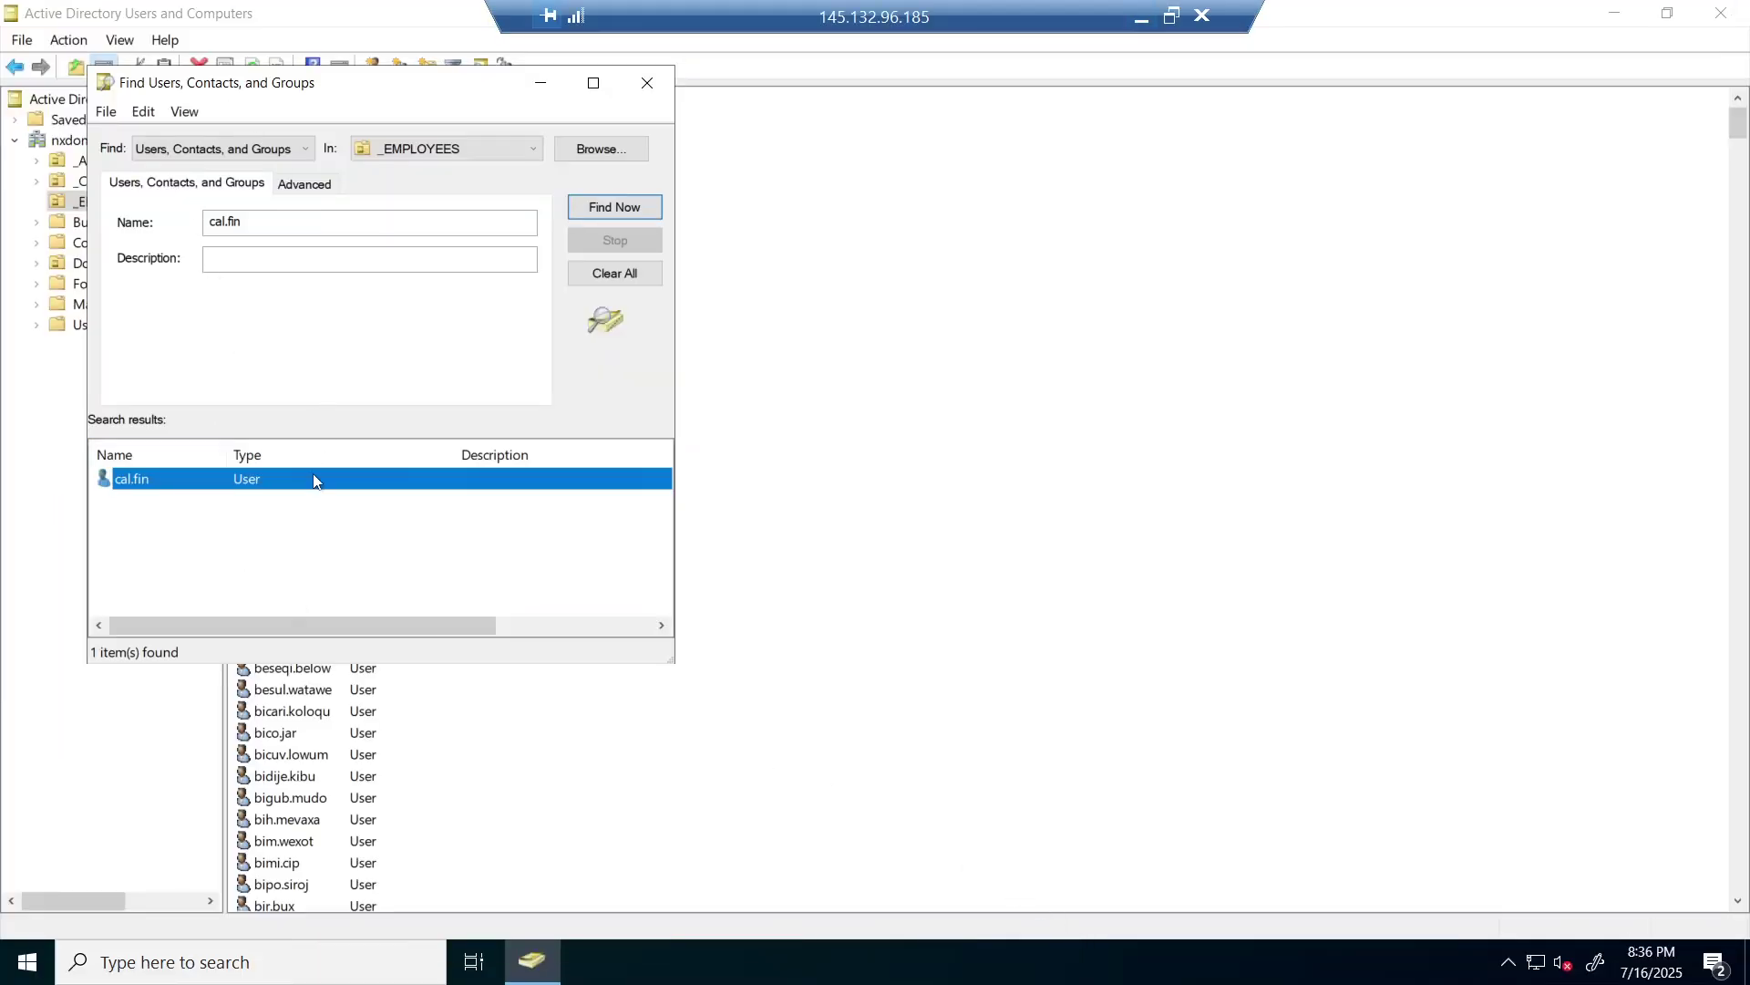
right_click(178, 496)
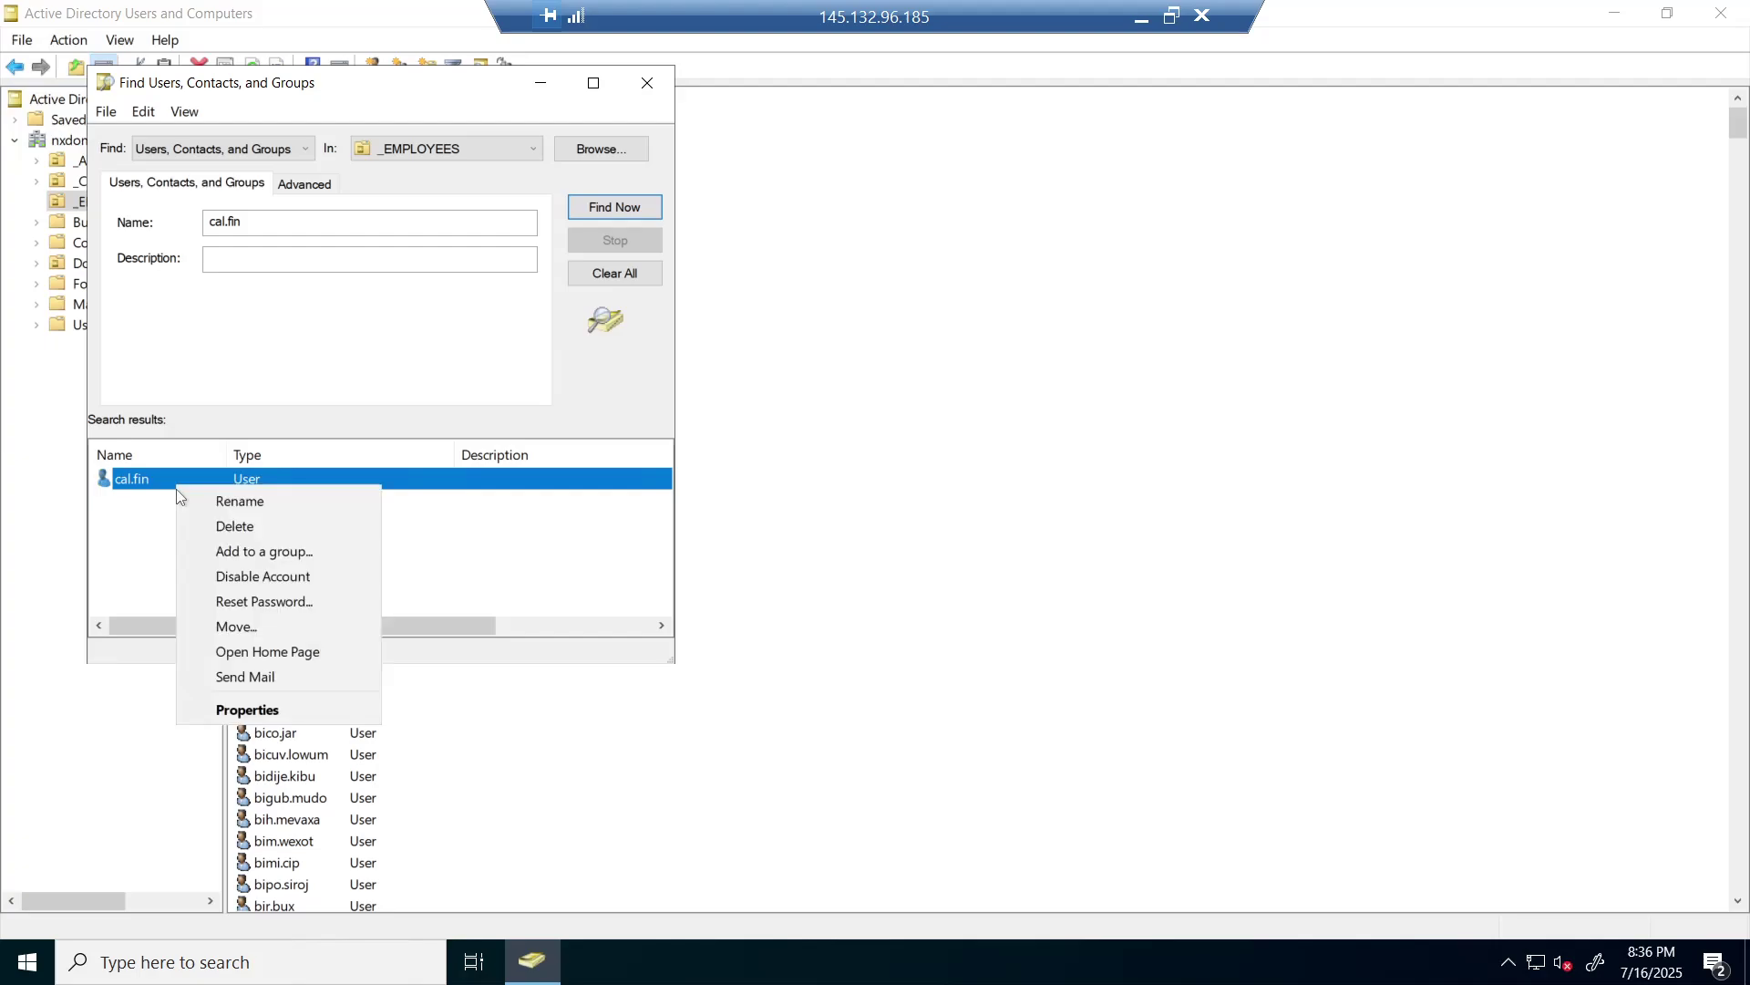
left_click(304, 576)
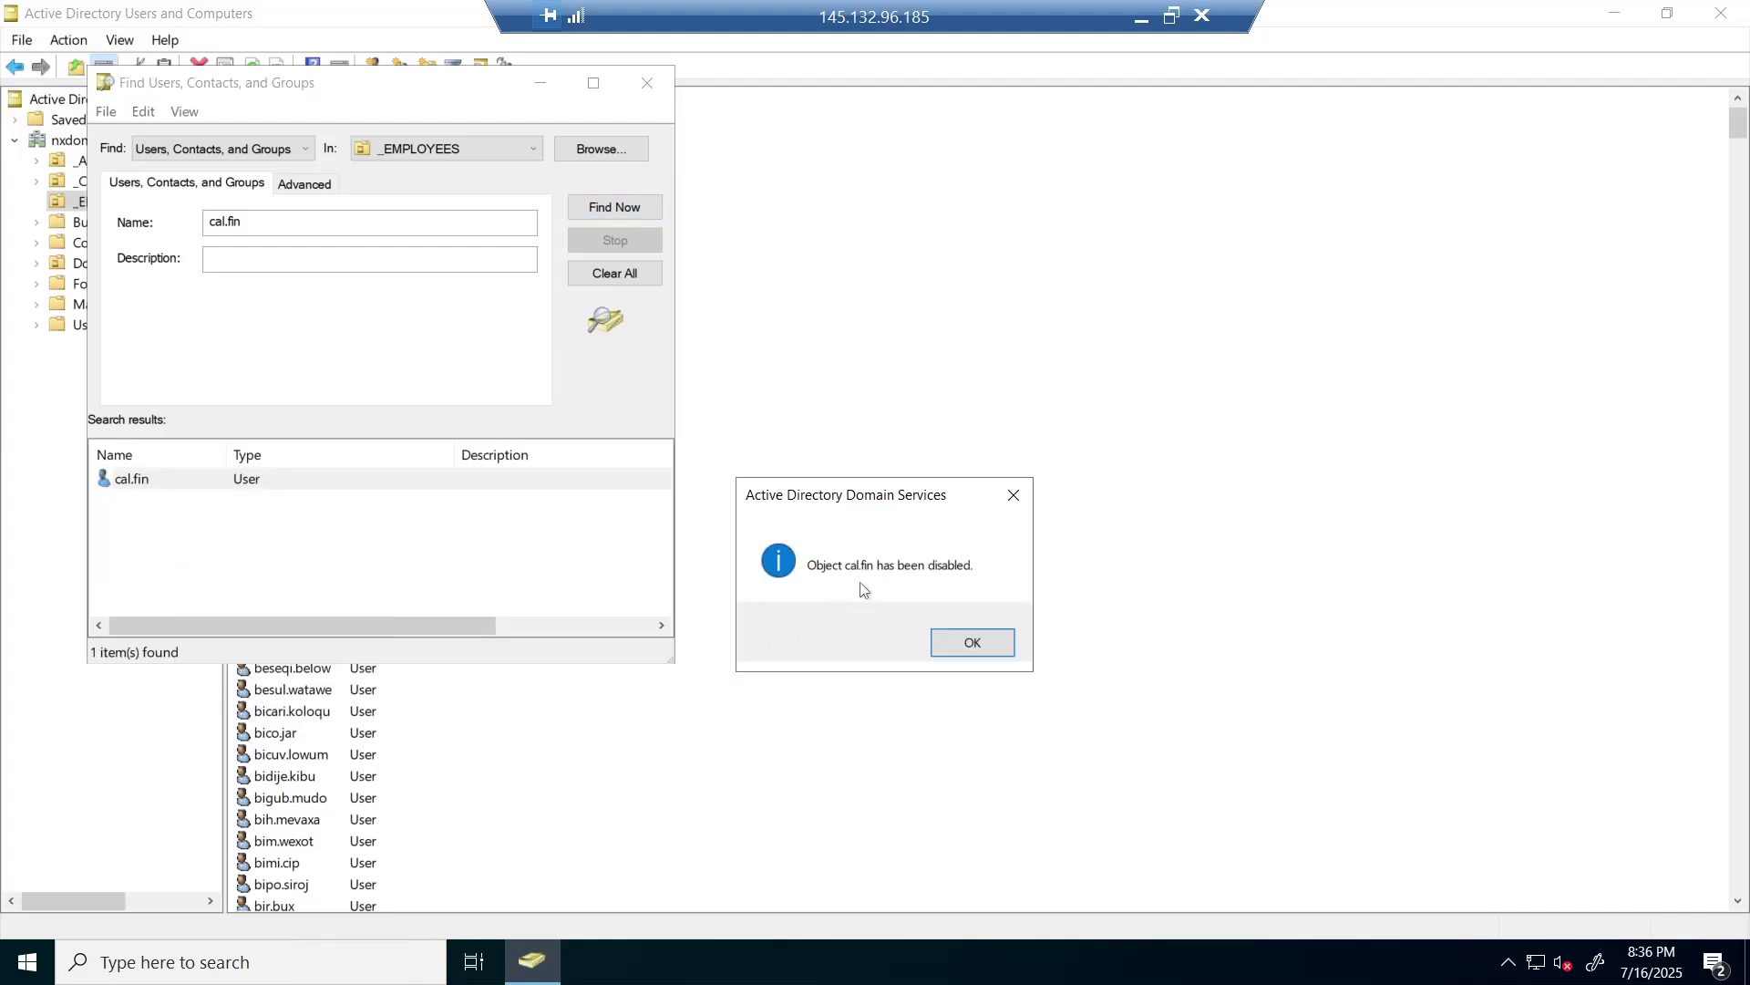
left_click(990, 645)
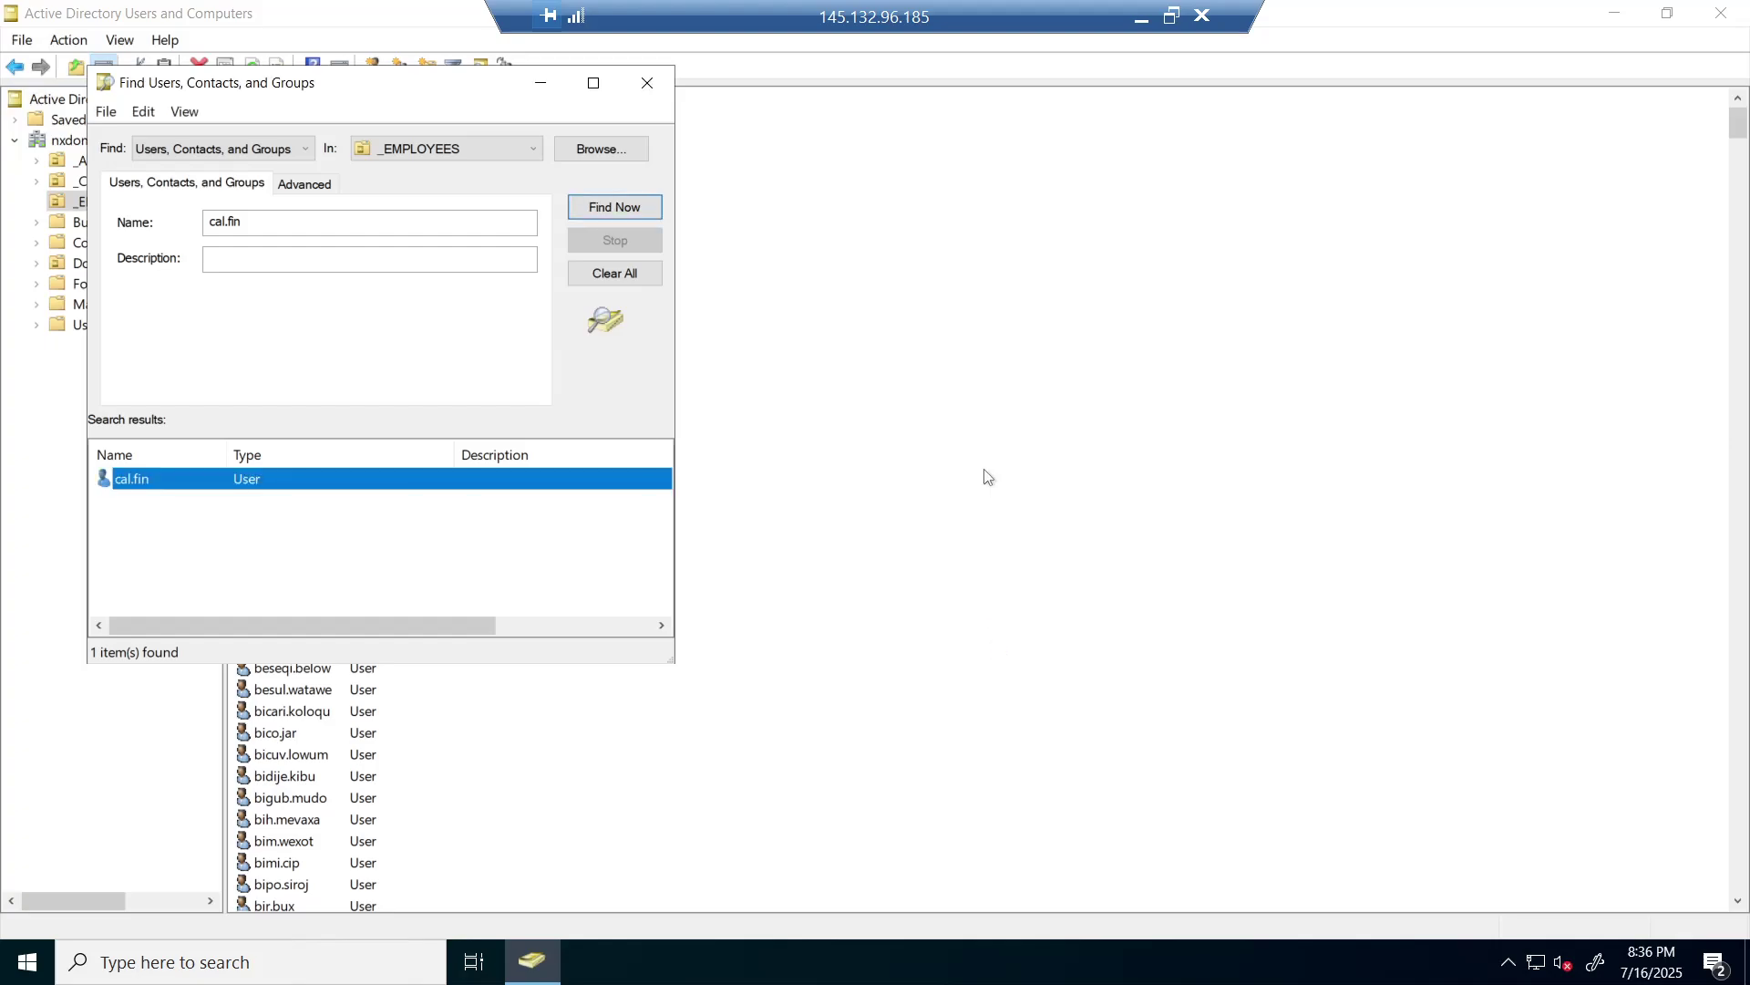
left_click(1141, 16)
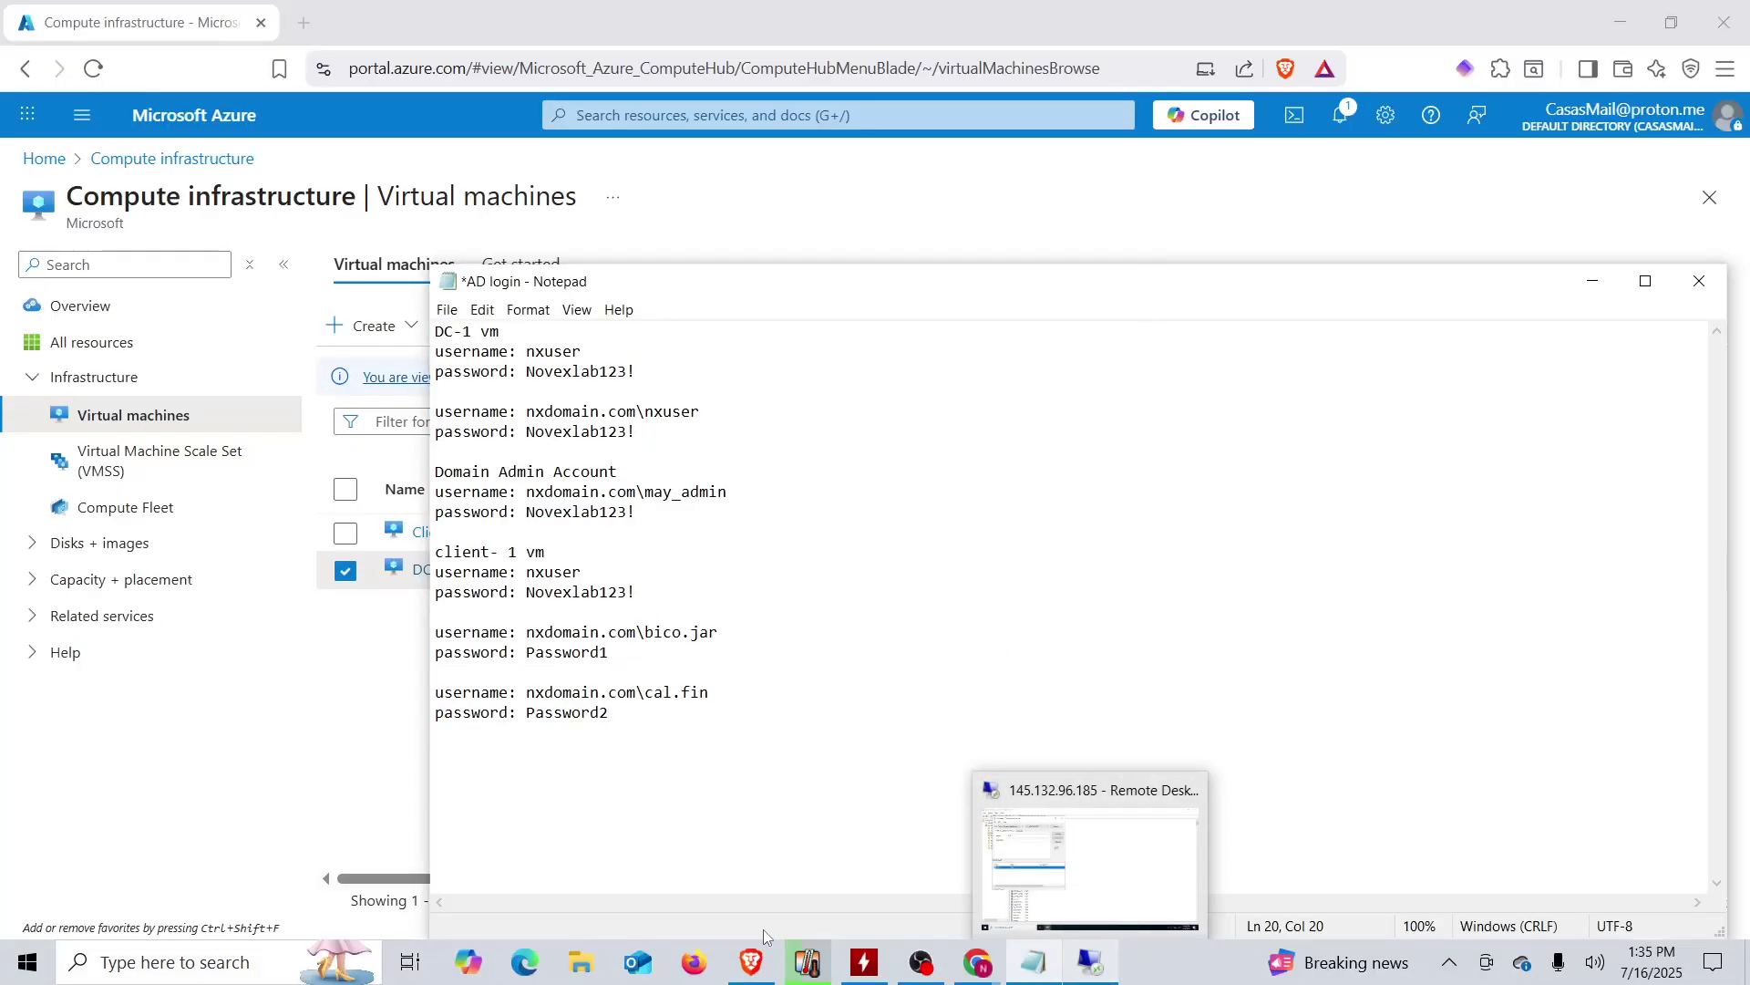
- Test cal.fin's login to 20.85.121.159, get the disabled-account error, and switch back to the DC session
left_click(174, 962)
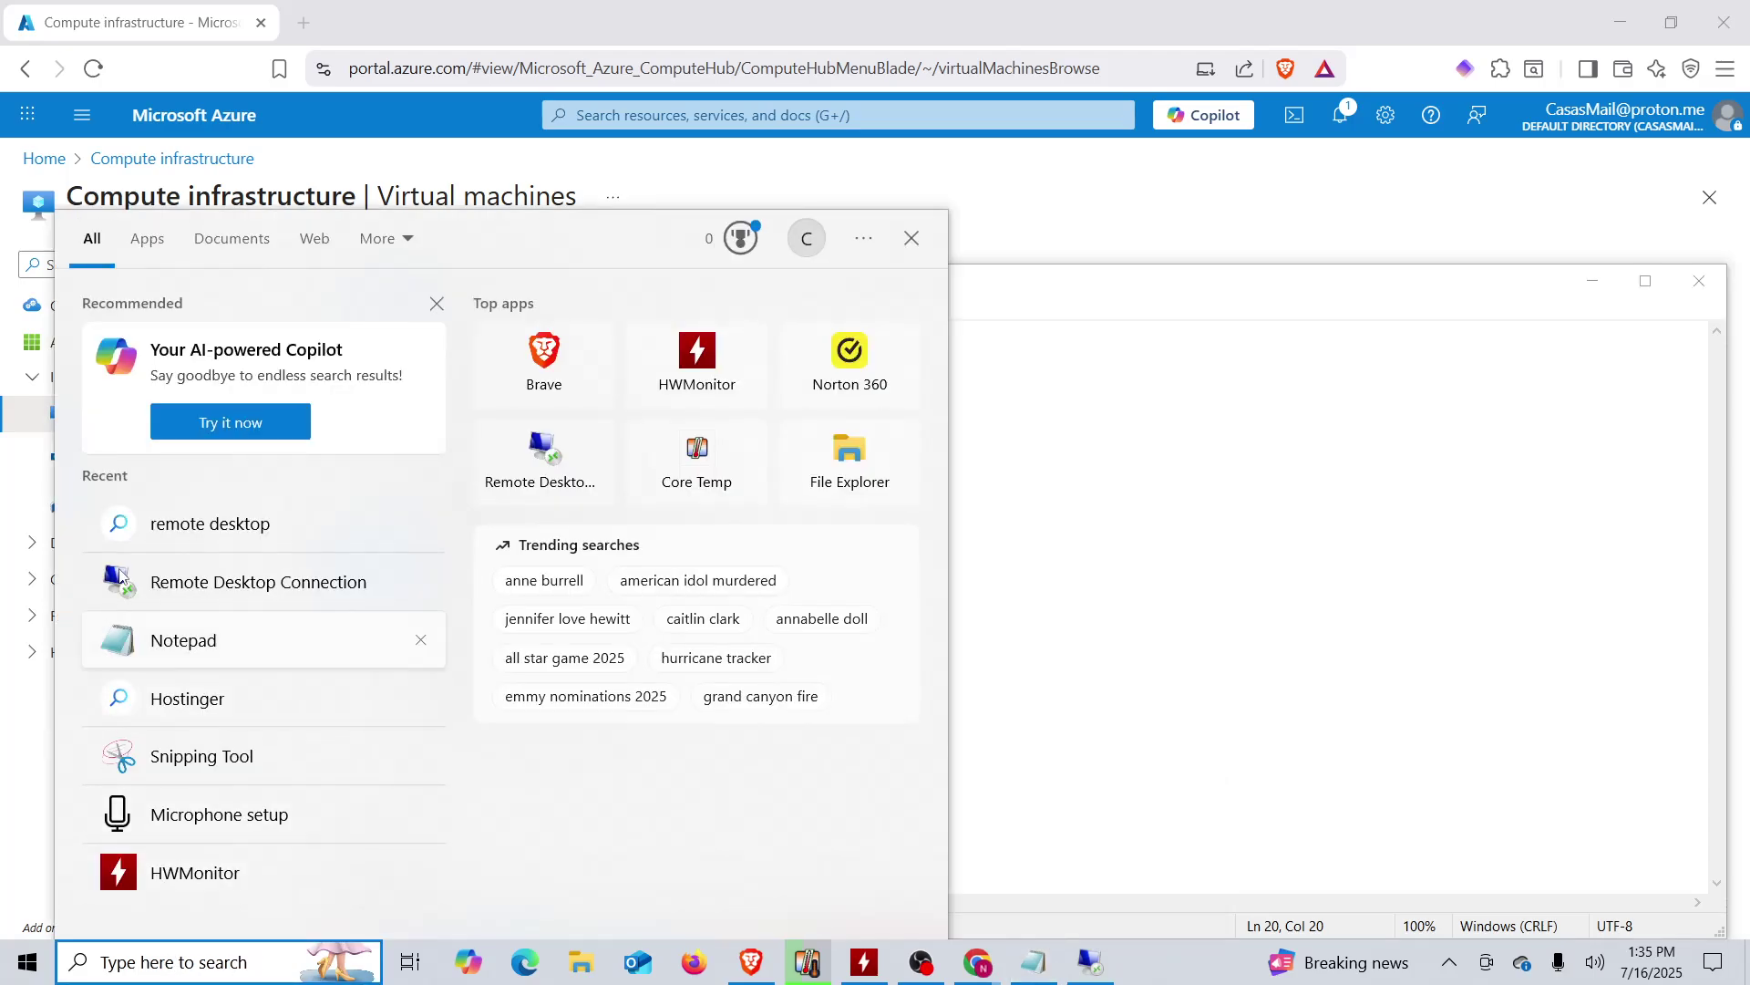
left_click(241, 588)
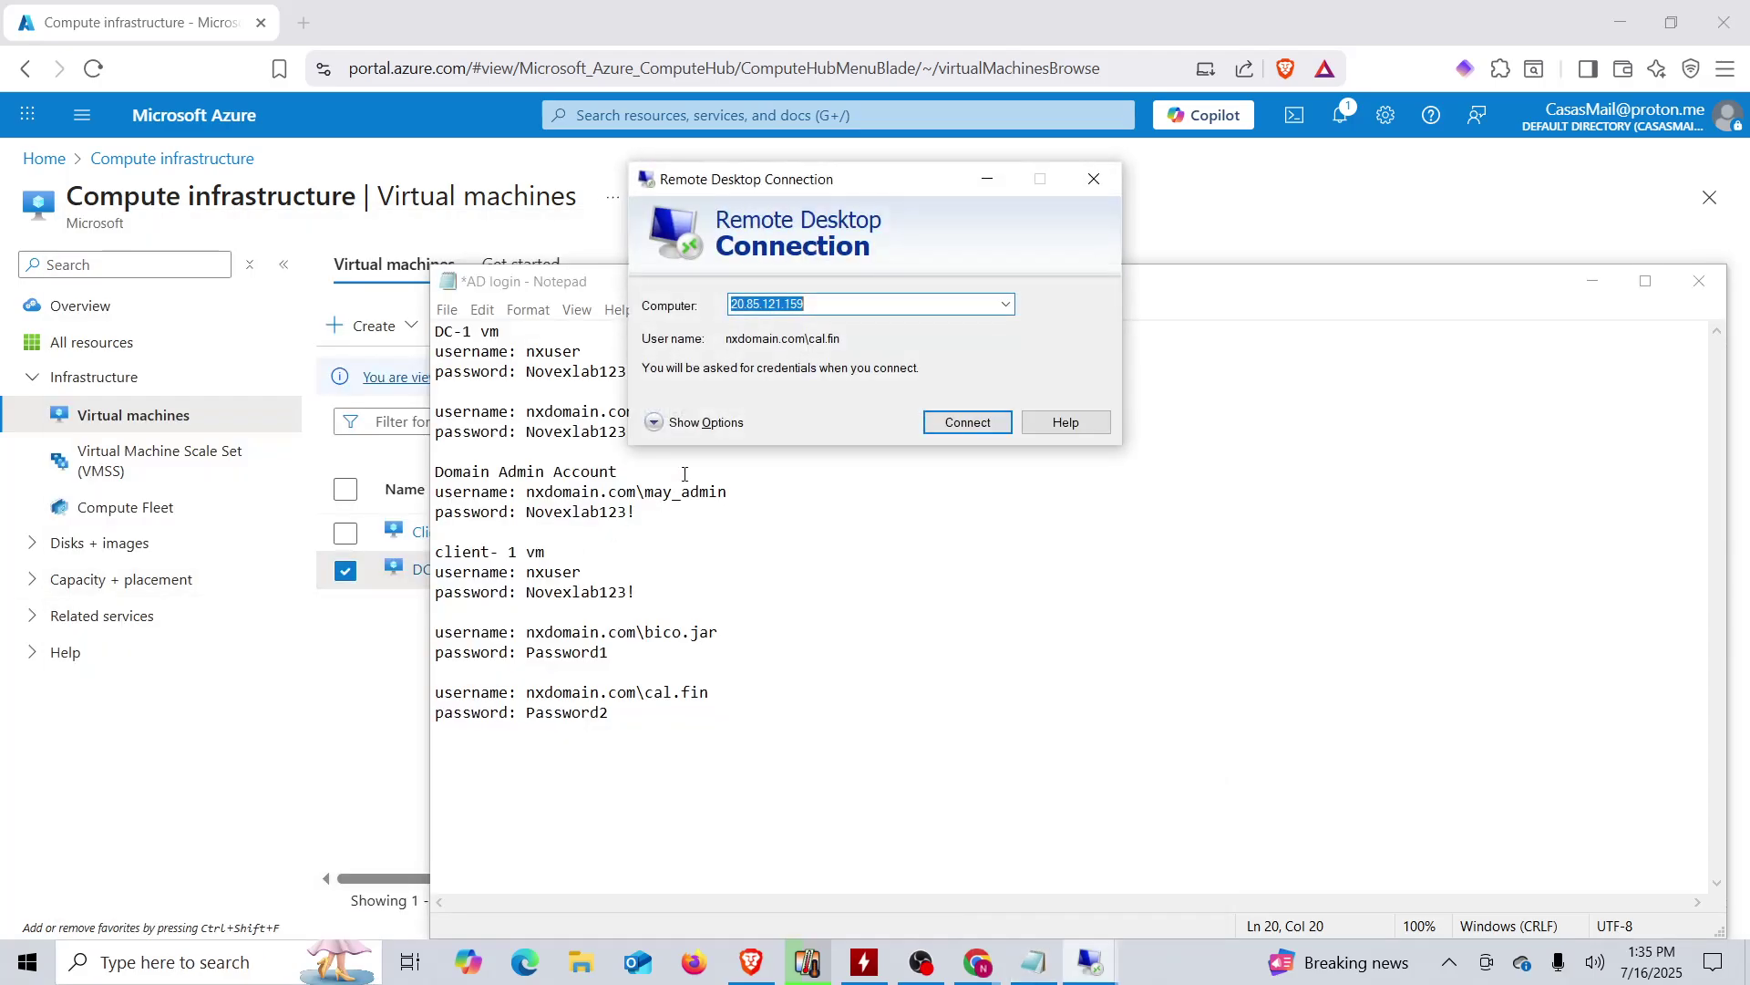
left_click(953, 429)
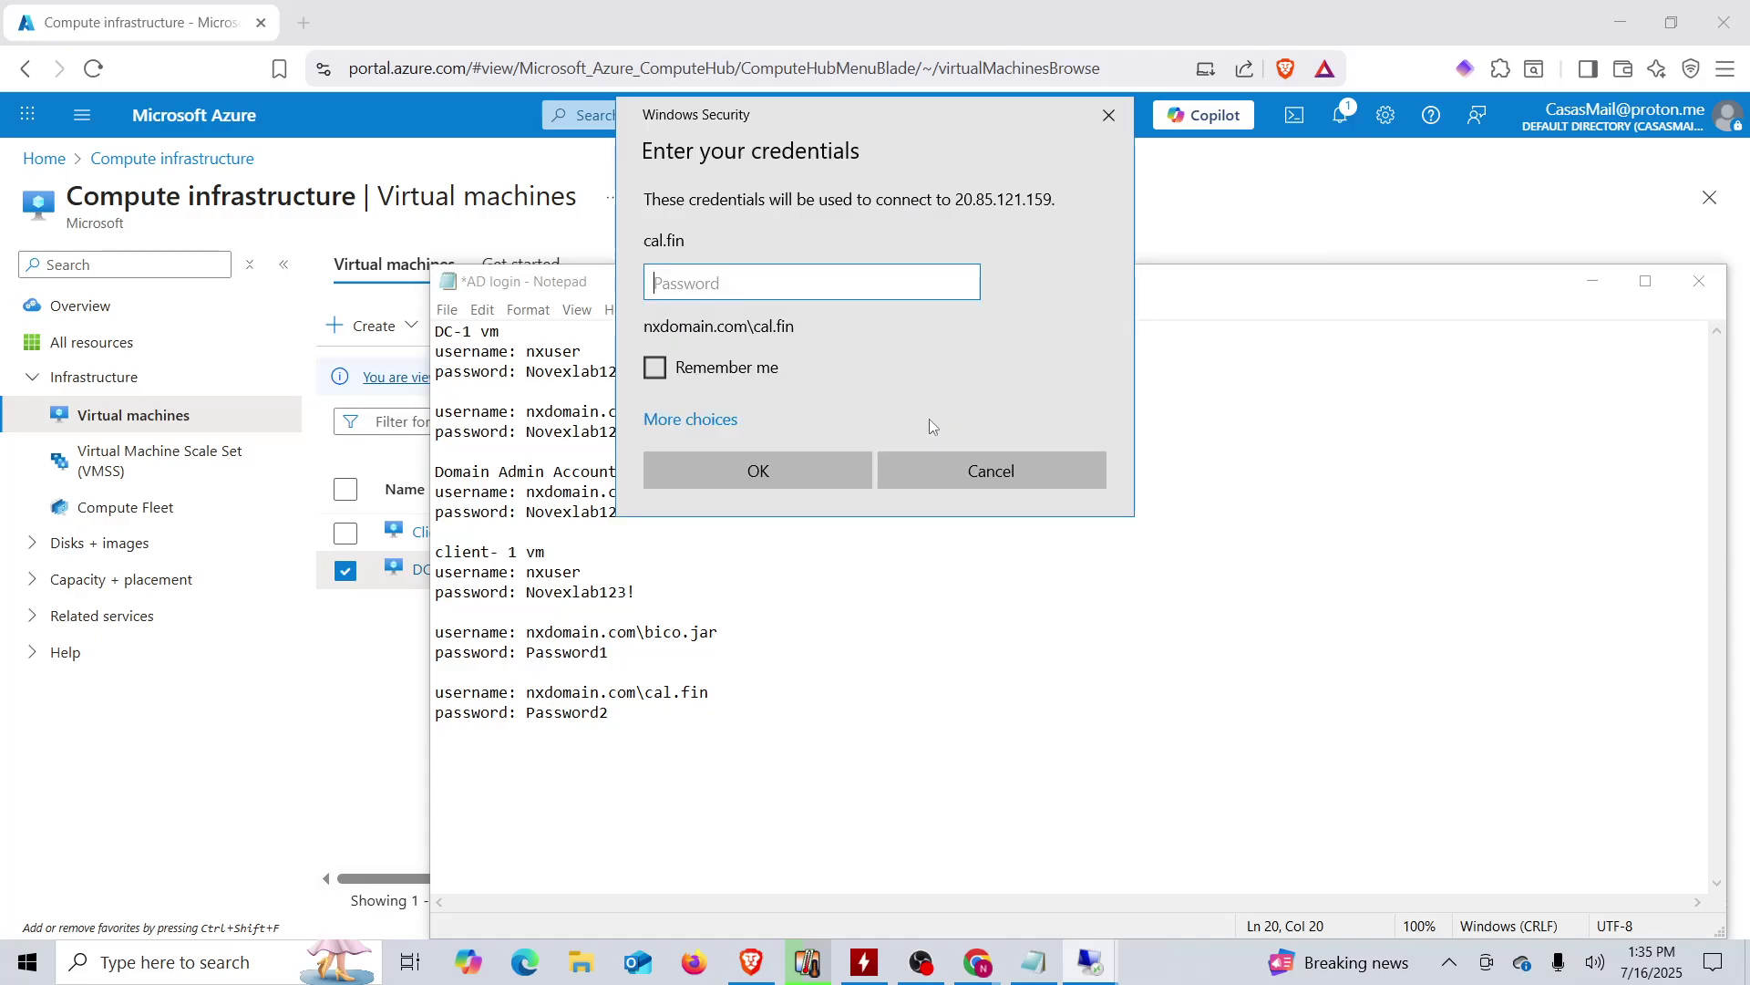
key("ctrl+v")
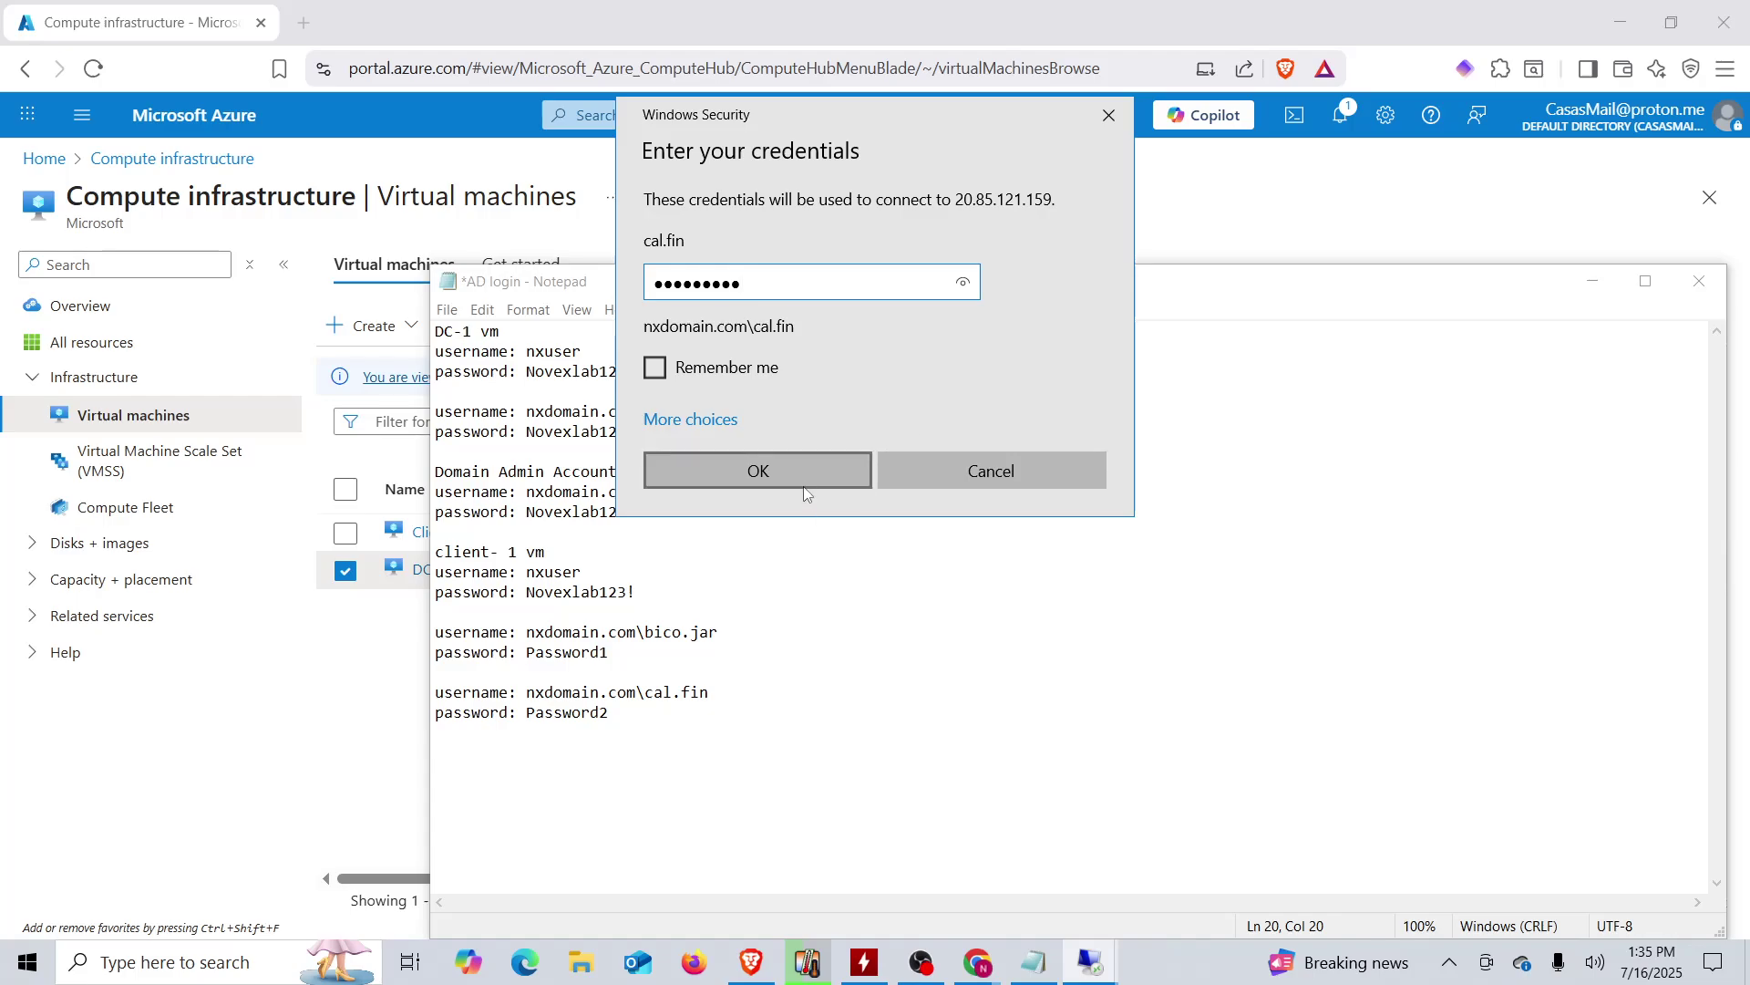
left_click(808, 482)
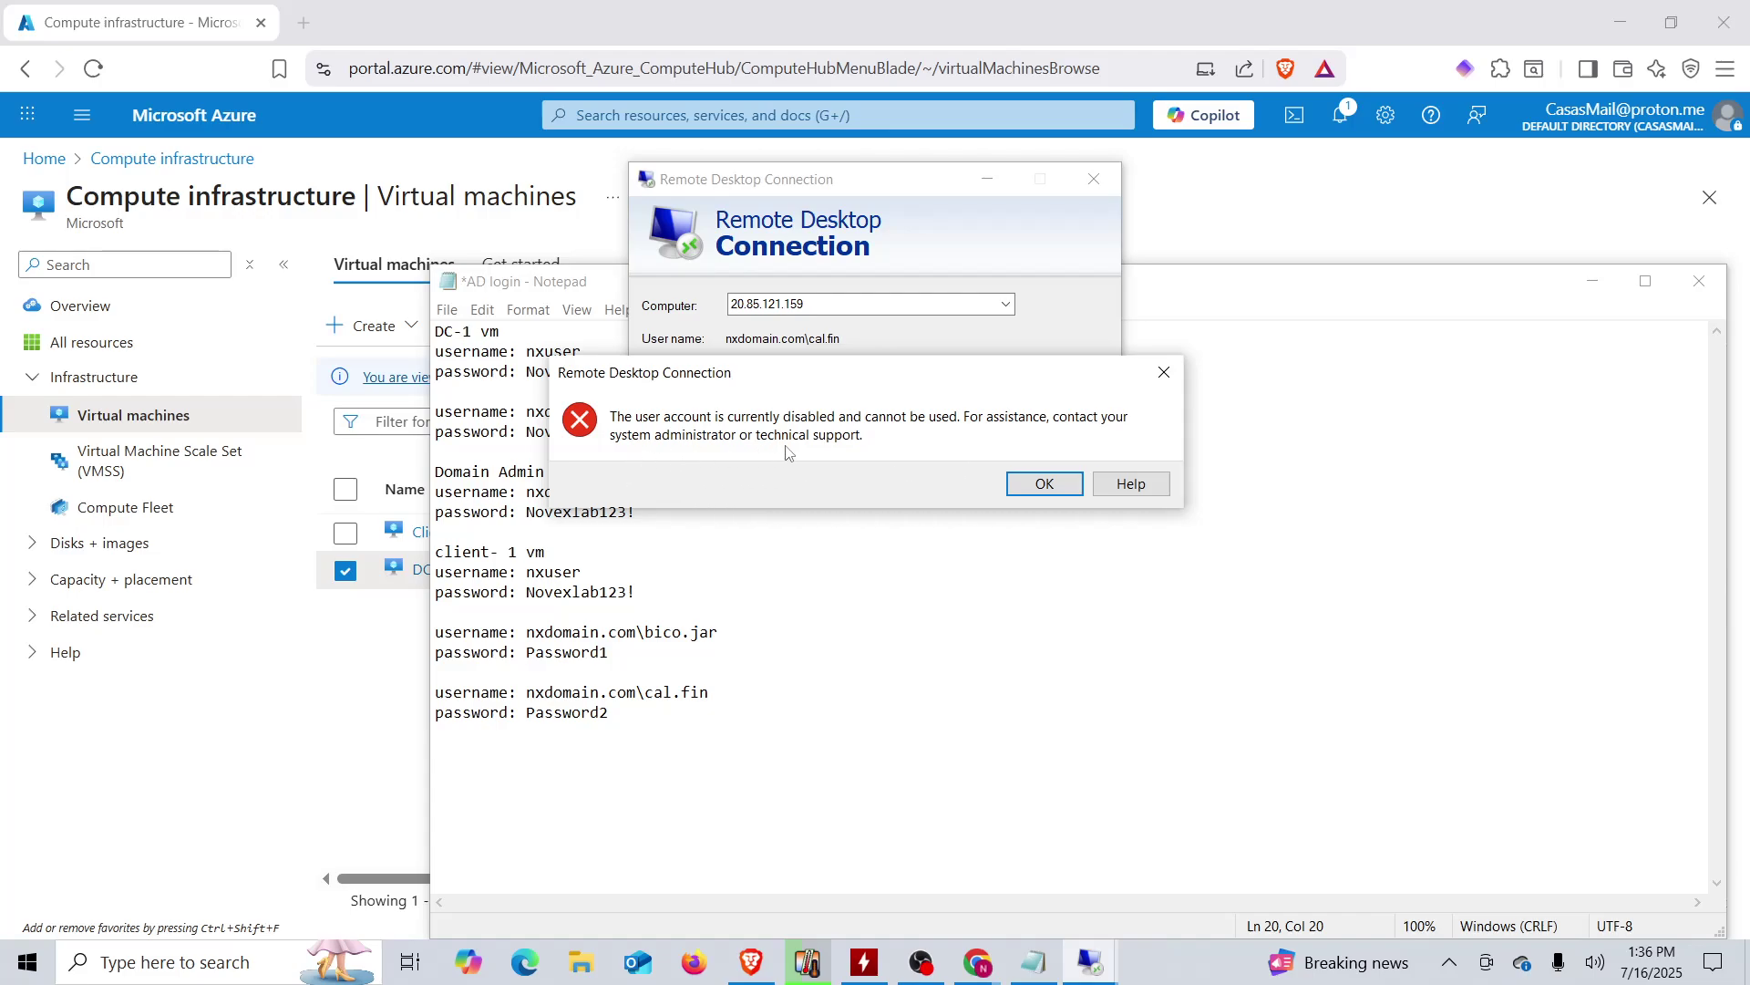
left_click(1045, 483)
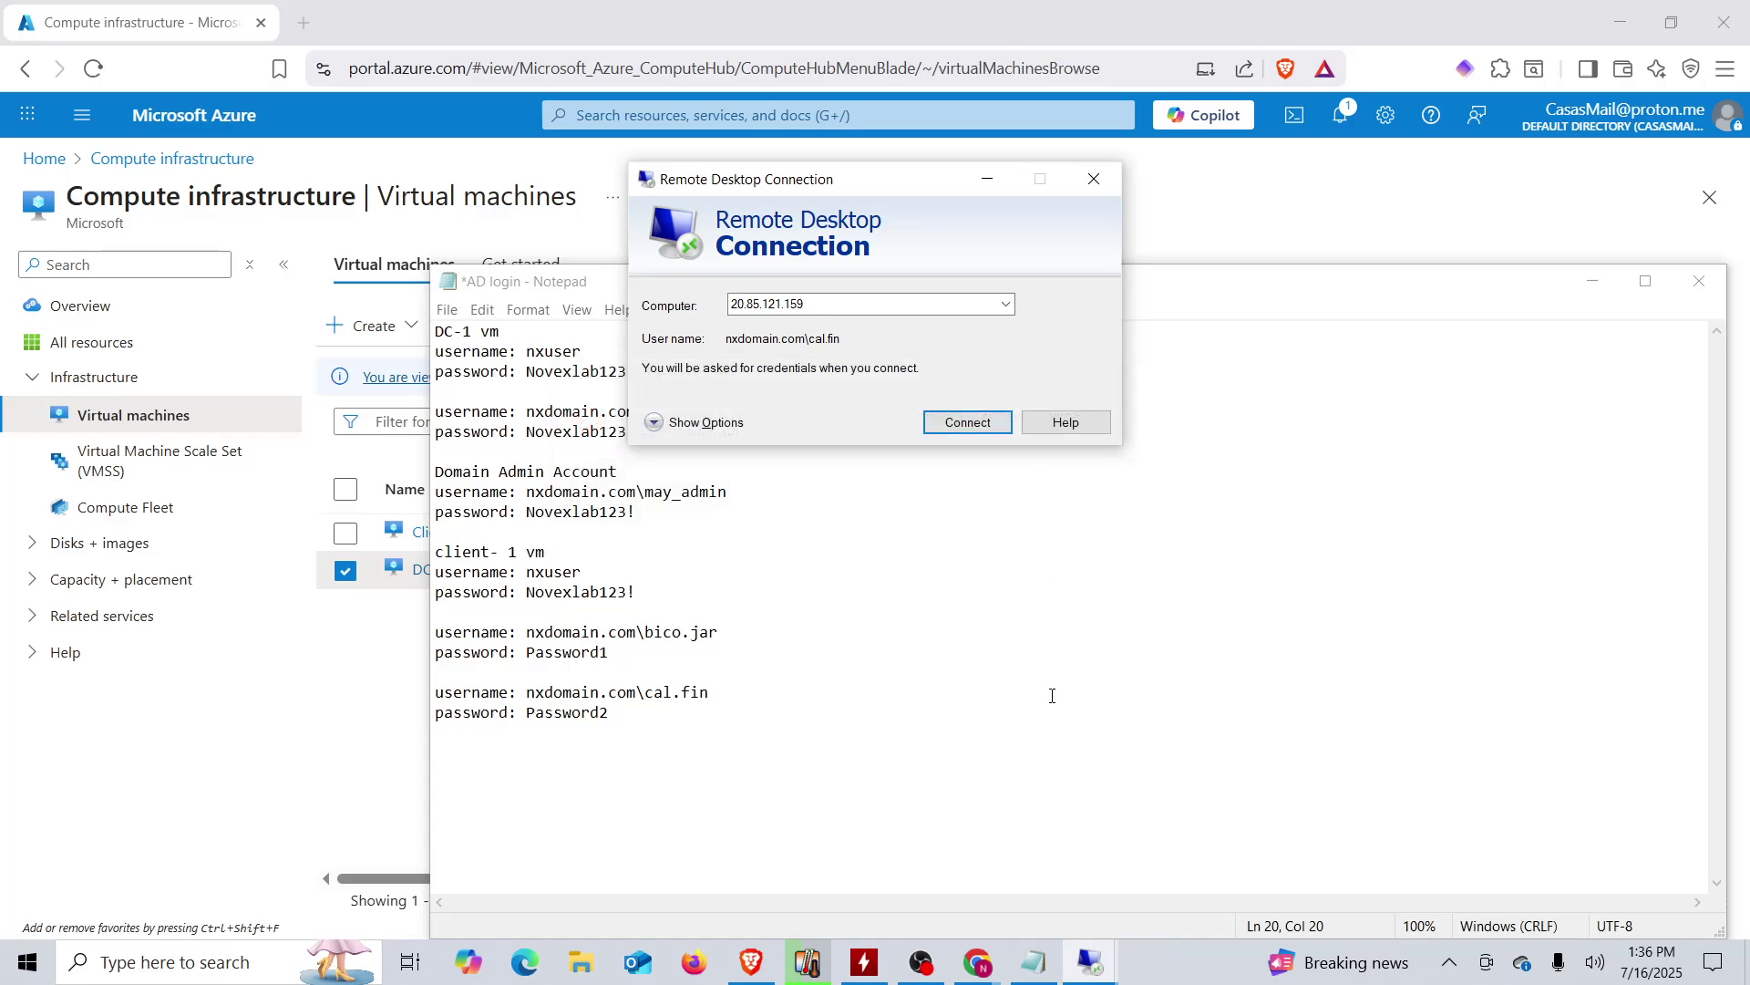
mouse_move(1107, 968)
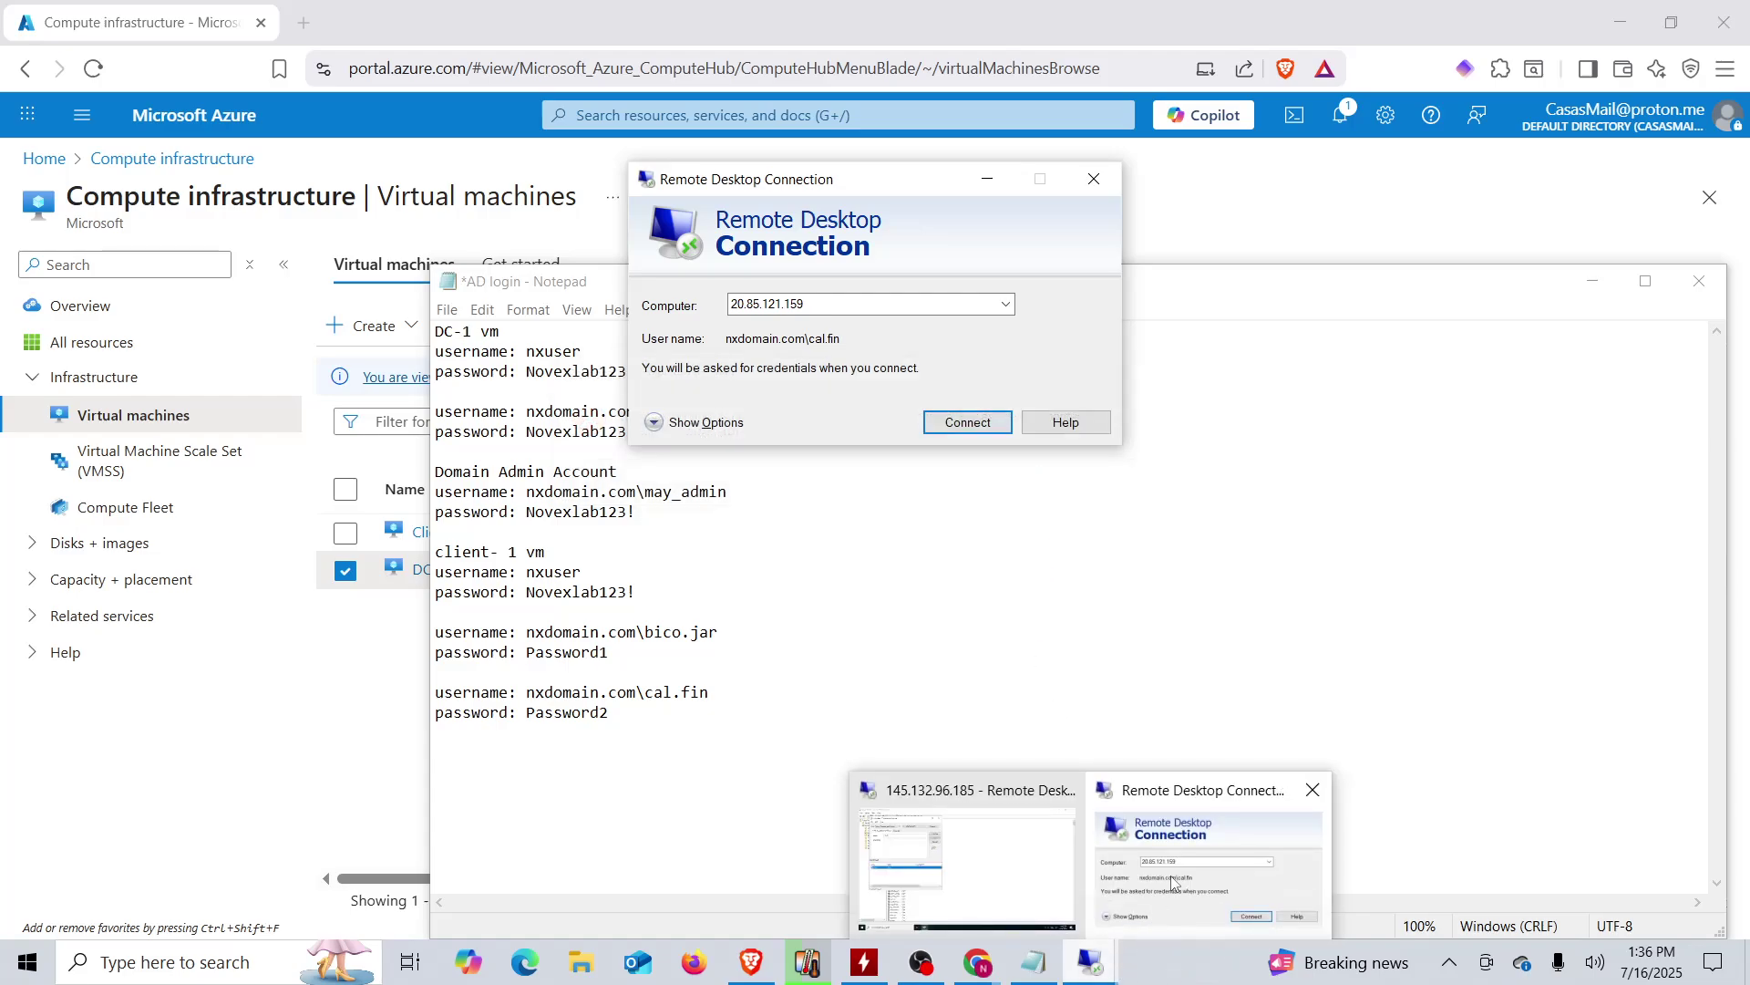
left_click(1040, 881)
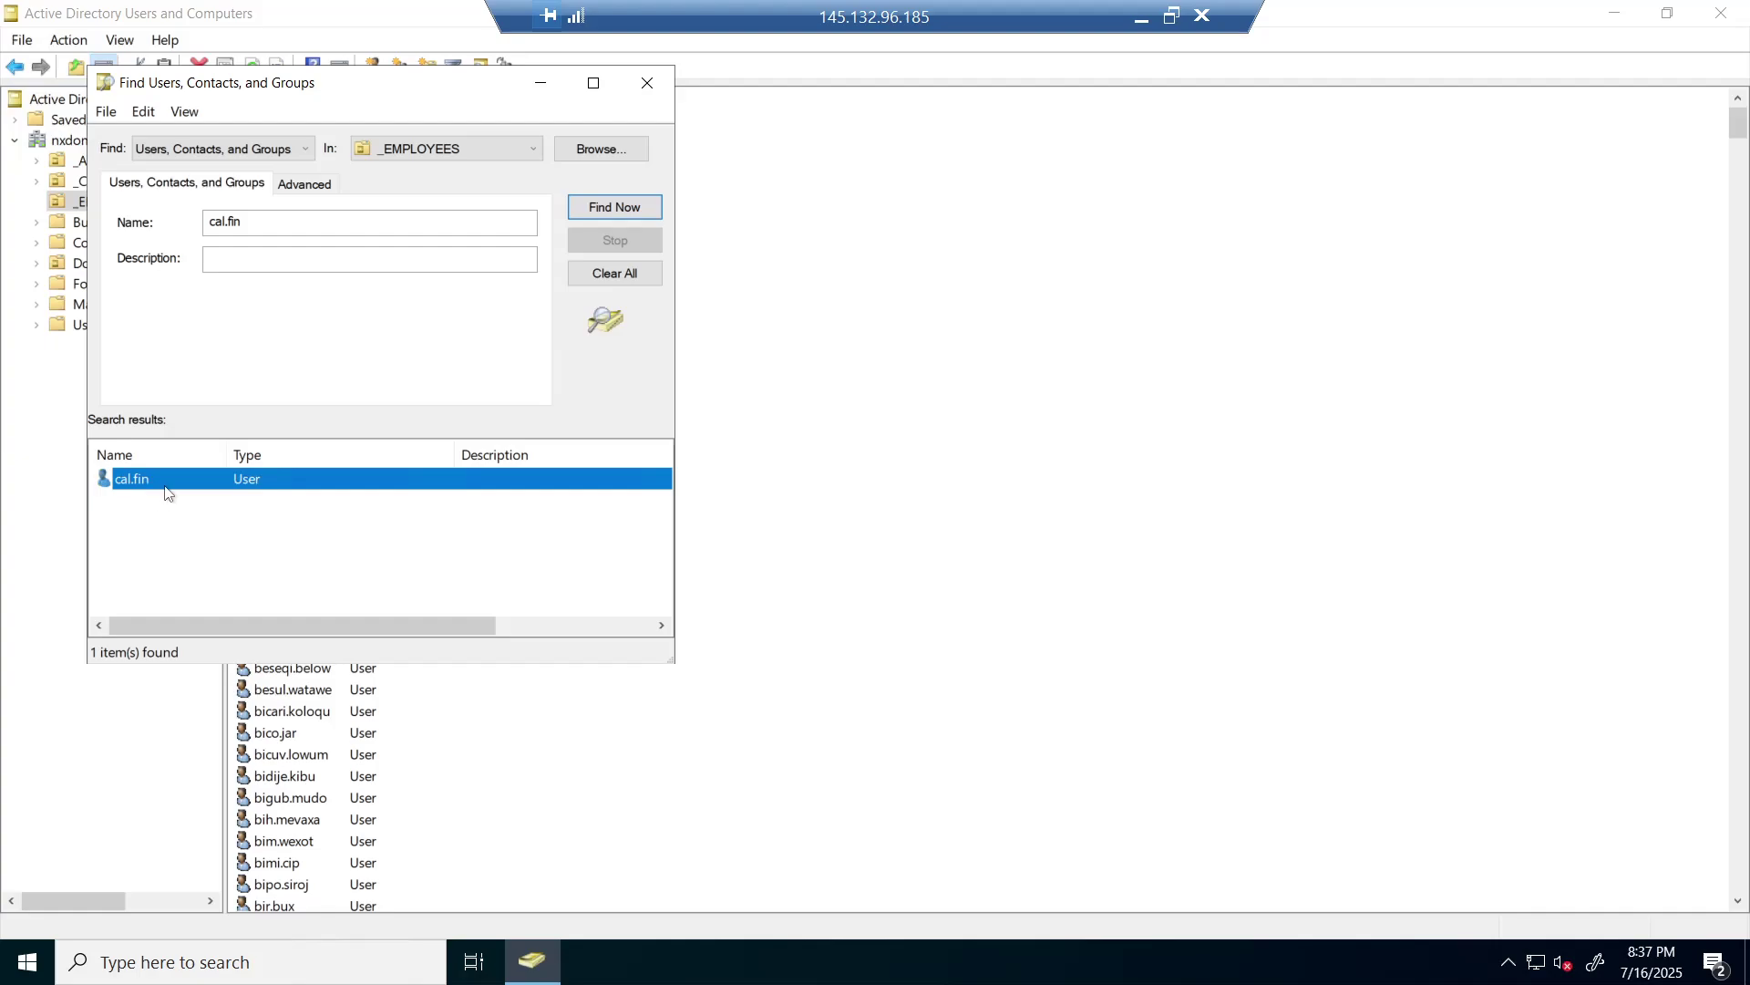
- Enable the cal.fin account again from the Find results and acknowledge the confirmation
right_click(188, 495)
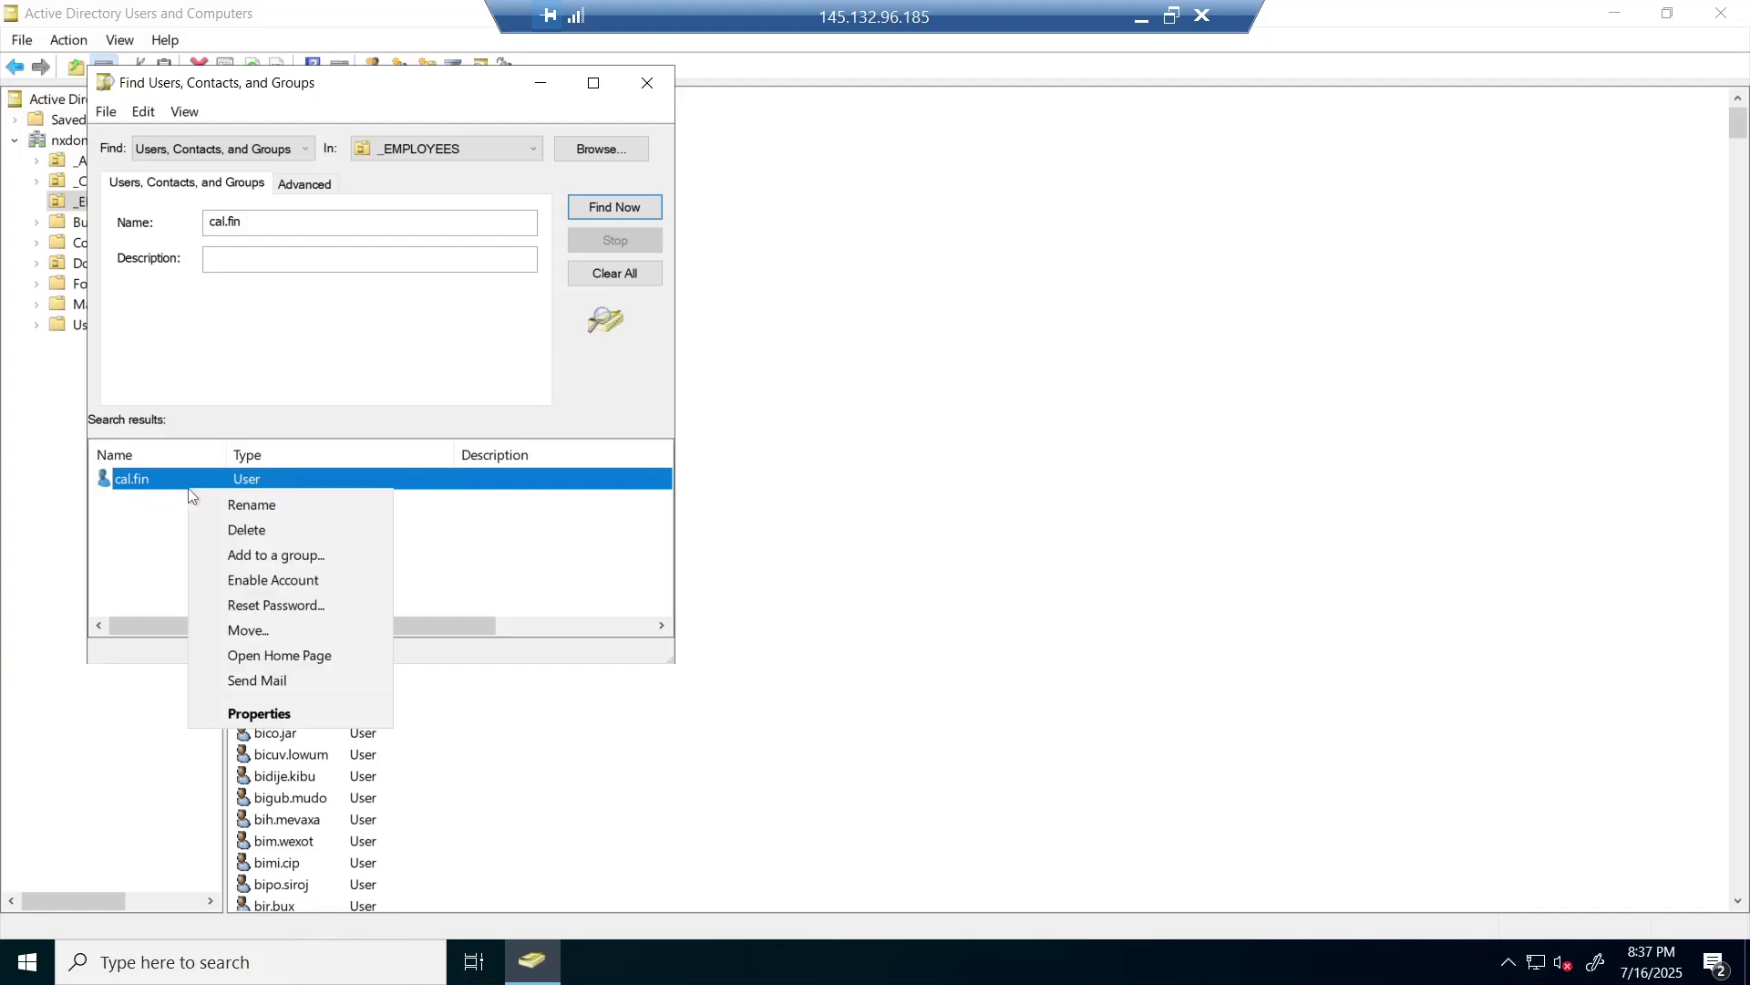
left_click(294, 583)
left_click(980, 640)
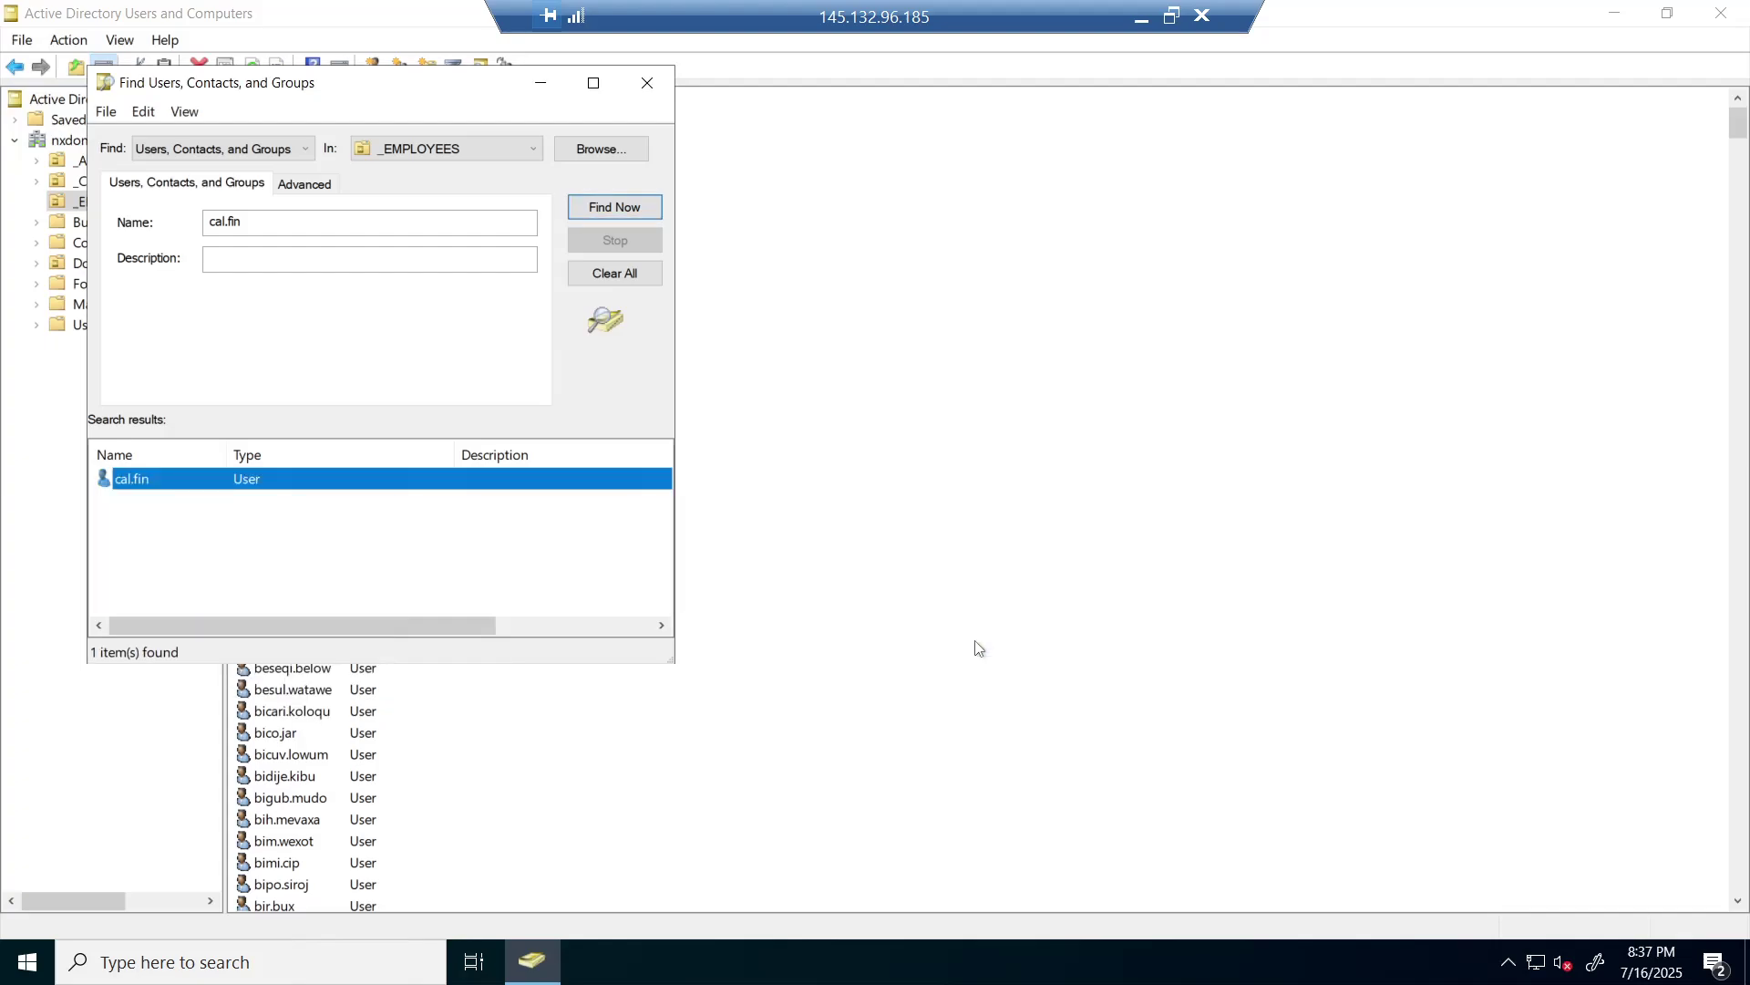
left_click(1147, 24)
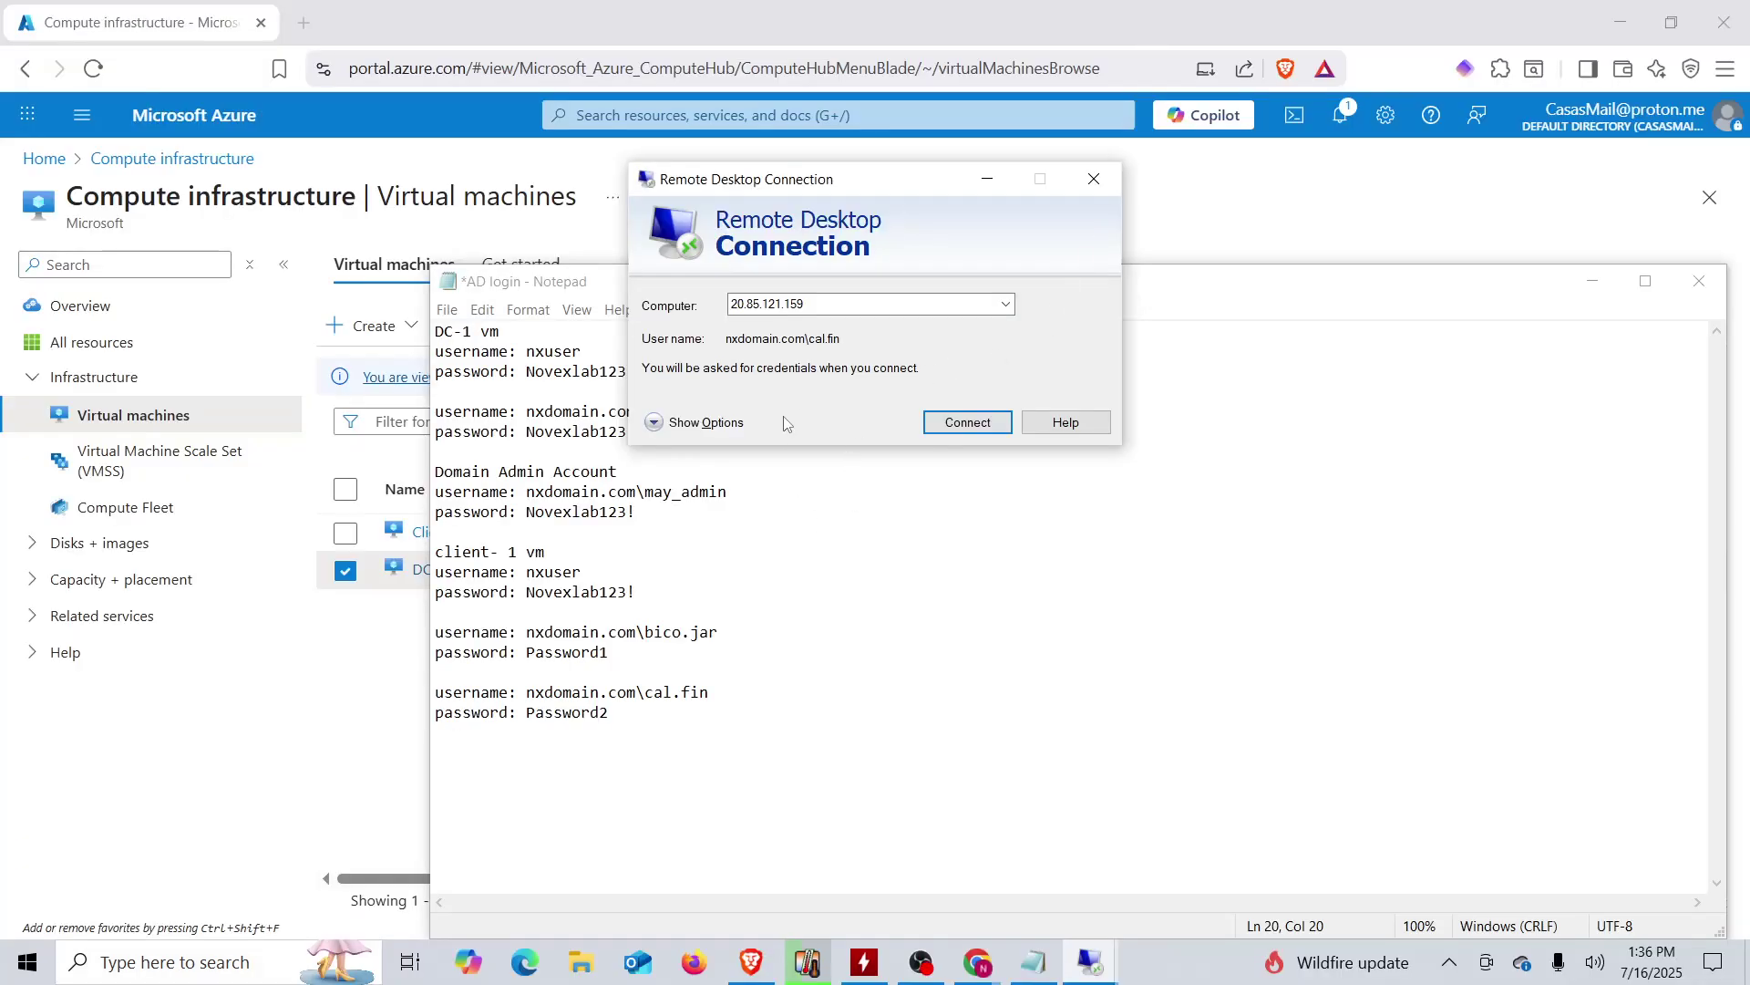
- Sign cal.fin in to 20.85.121.159 with the pasted password, accept the certificate, then log off
left_click(956, 426)
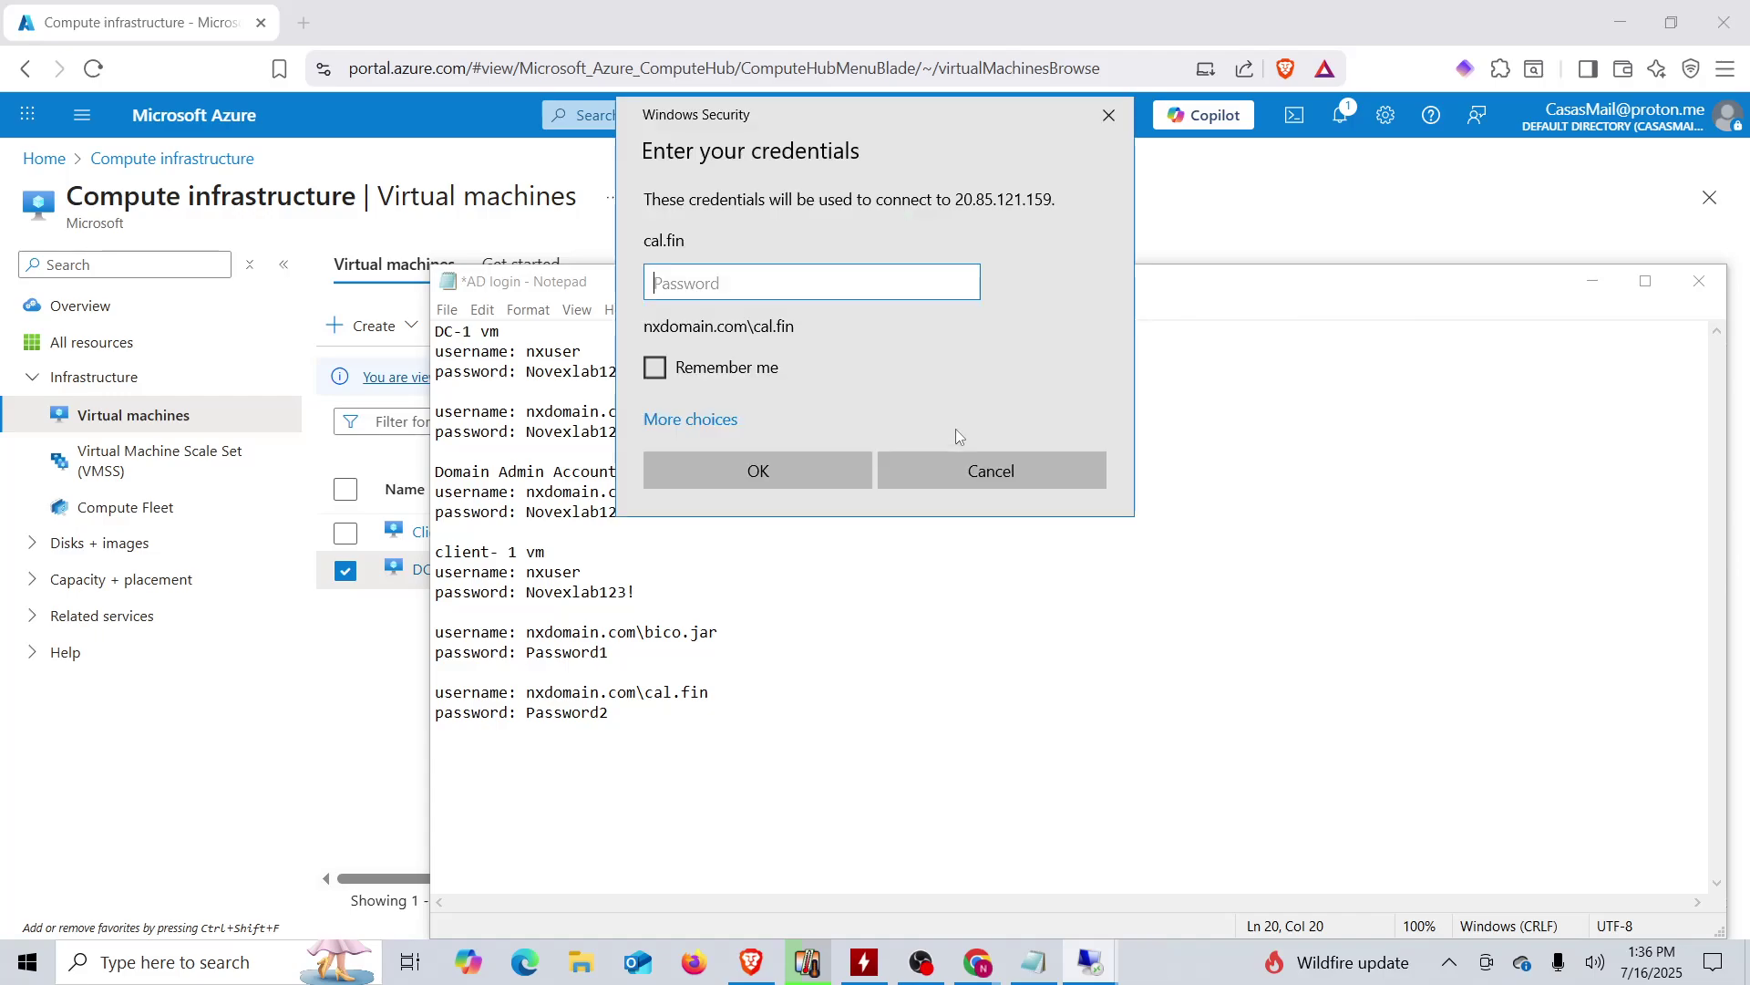
key("ctrl+v")
left_click(754, 471)
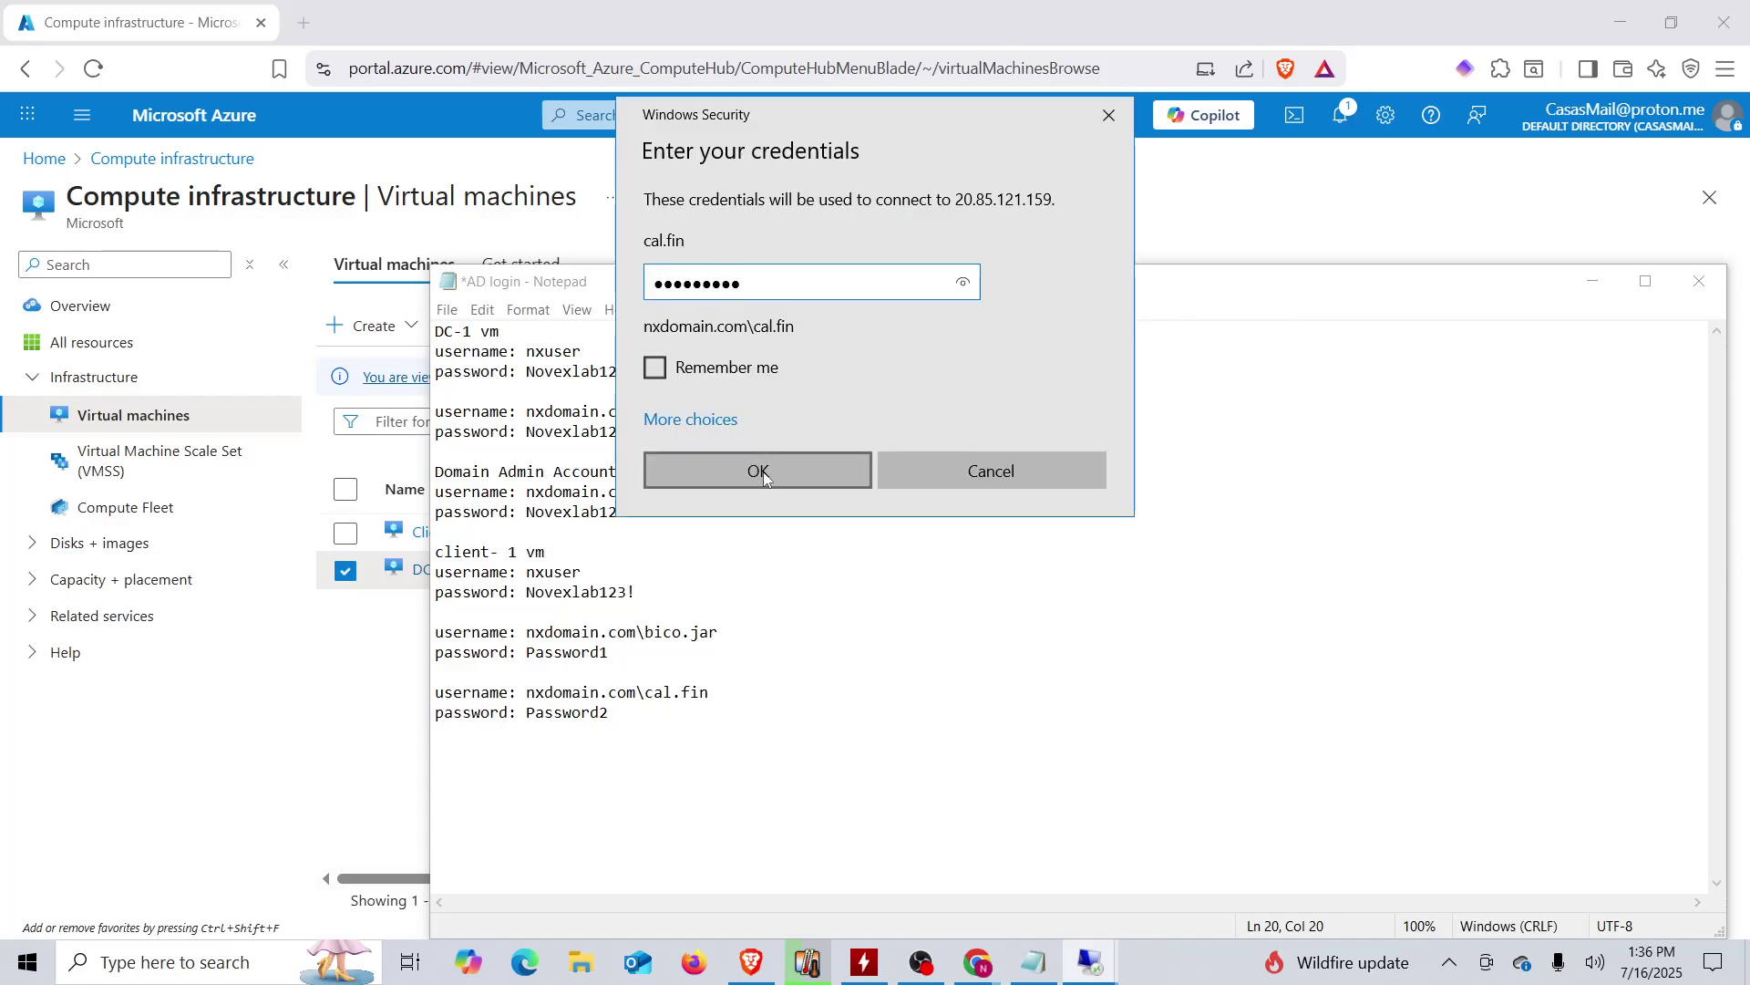
left_click(949, 499)
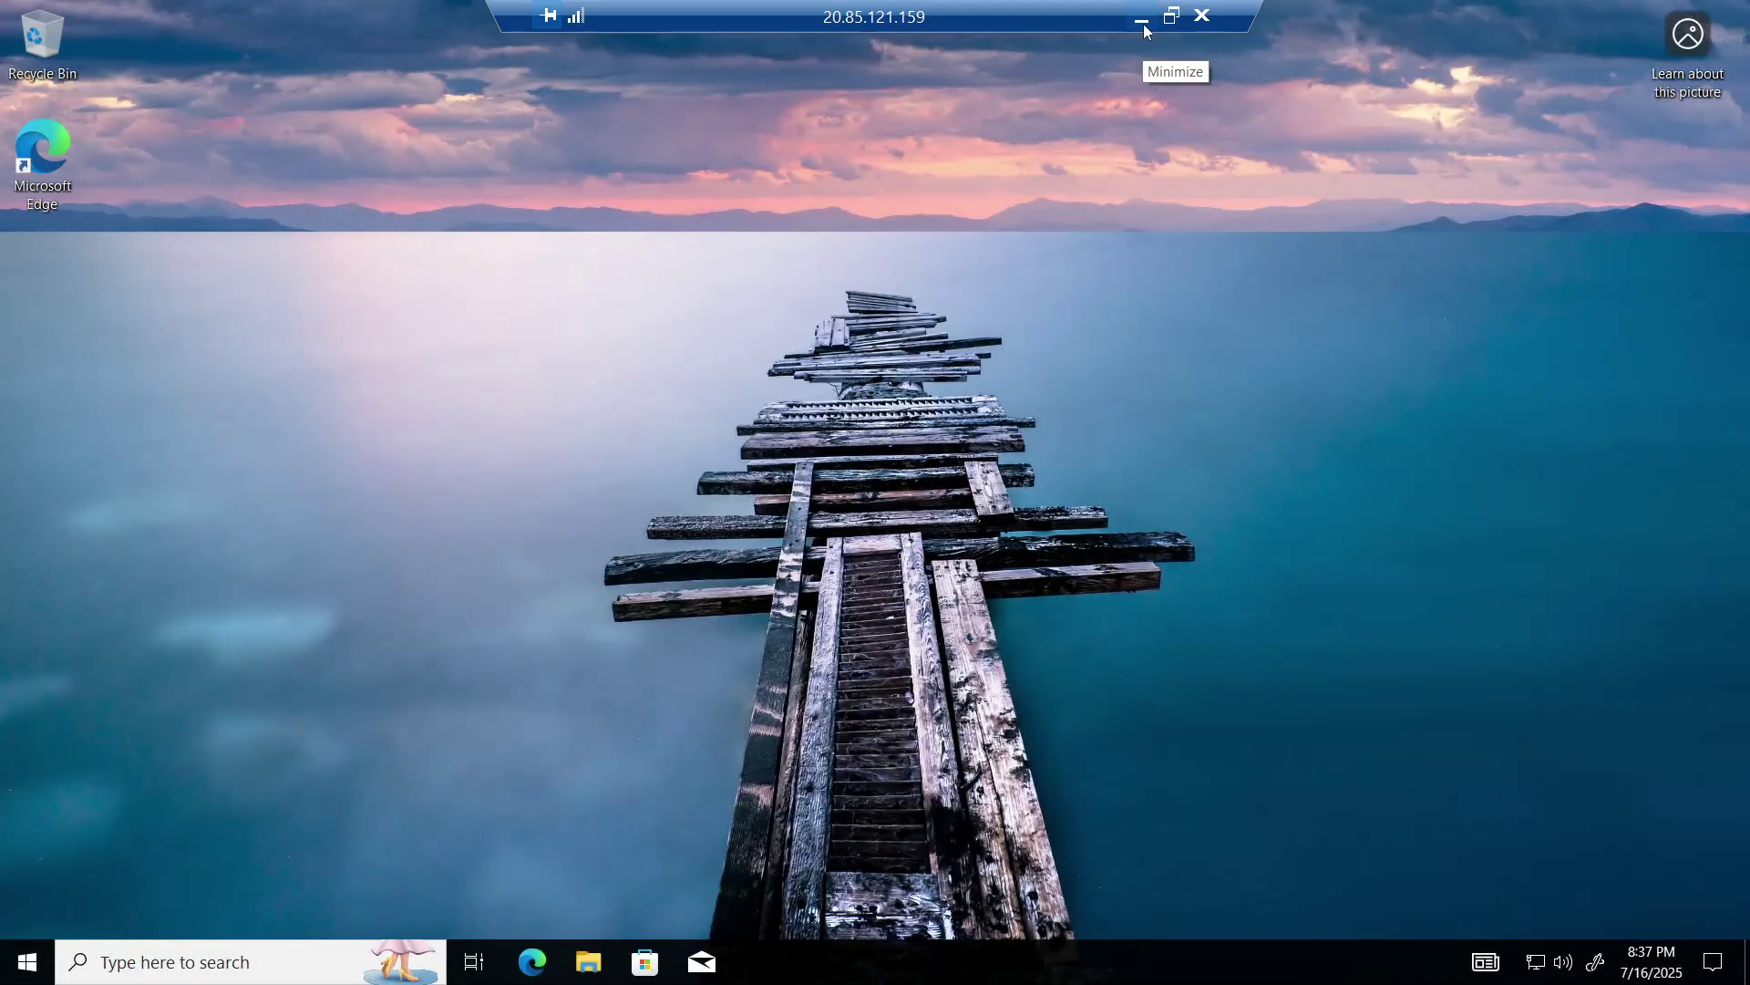
key("super+r")
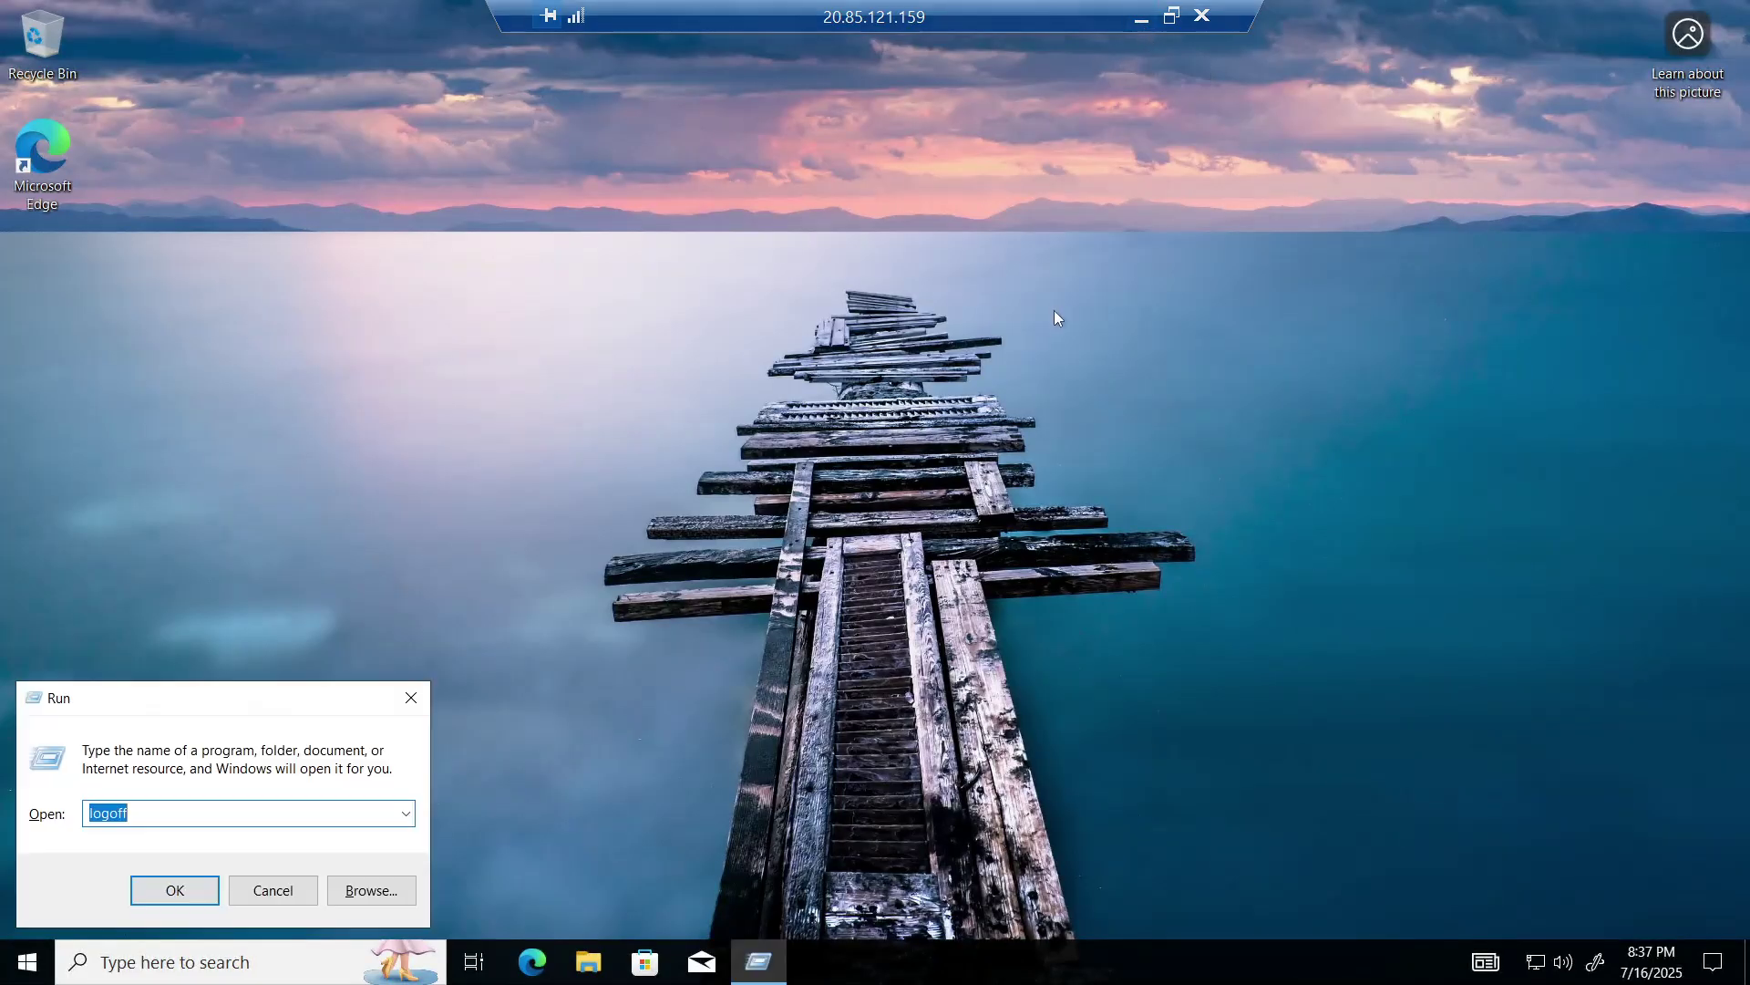
key("Return")
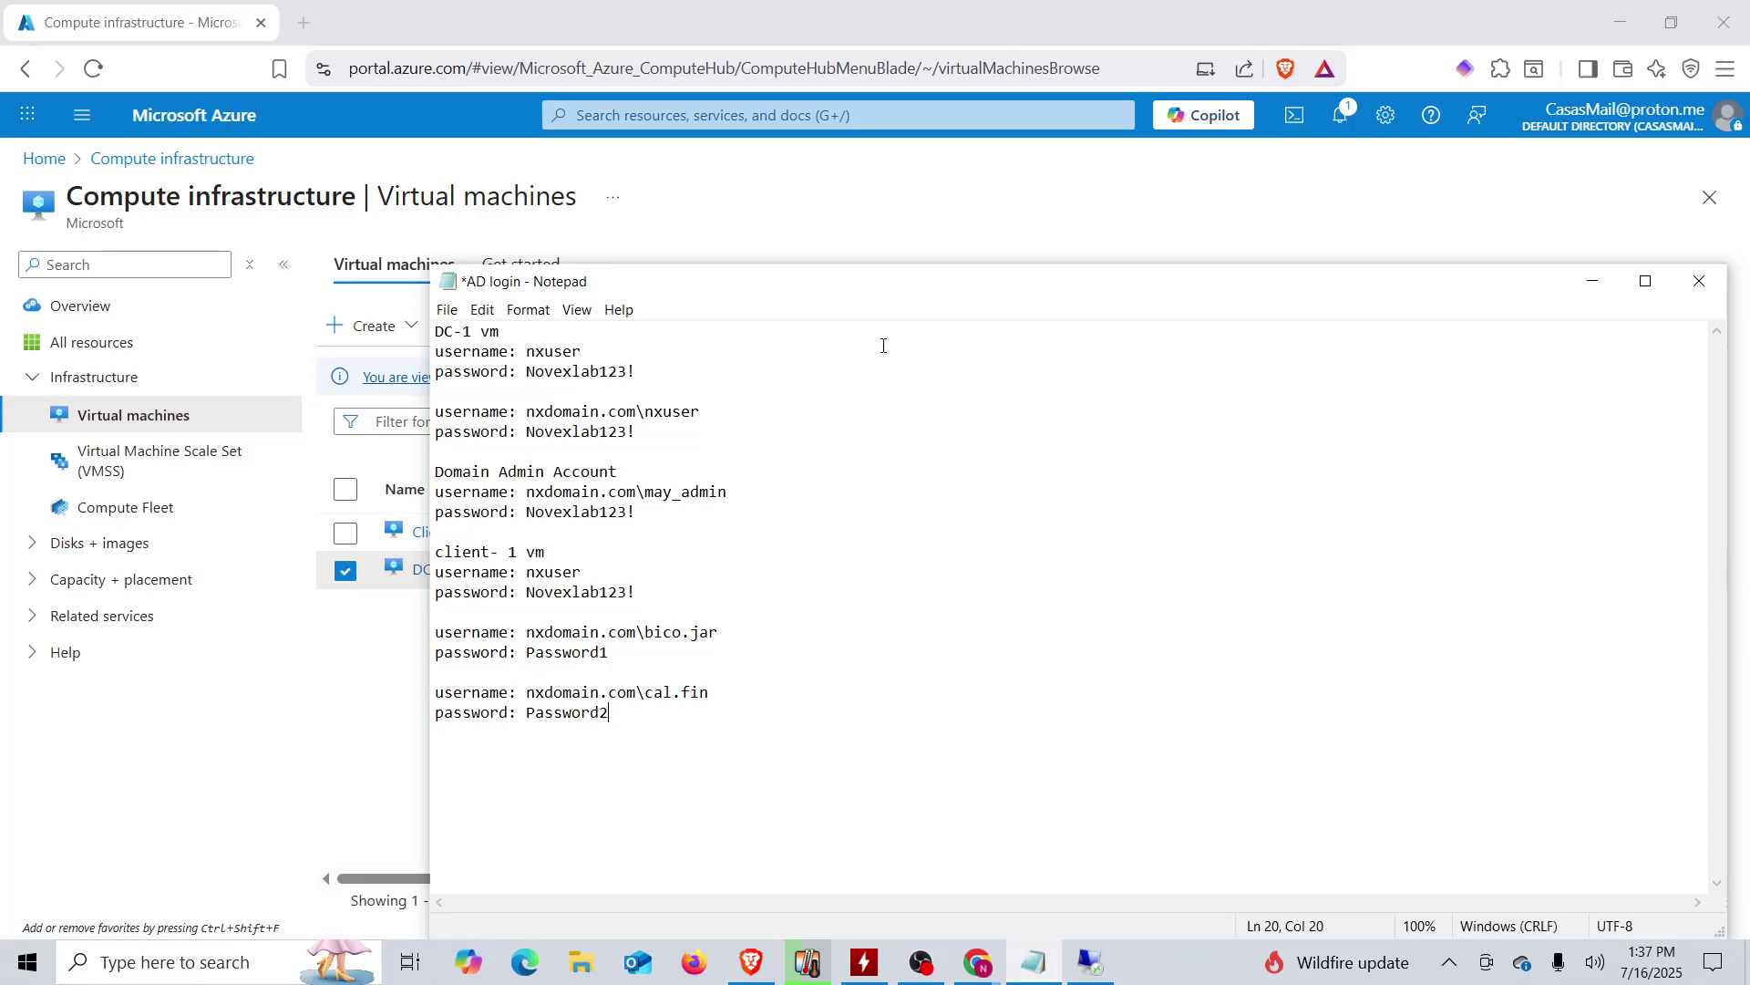
- Back in the server session, close the Find Users window and Active Directory Users and Computers
left_click(1086, 972)
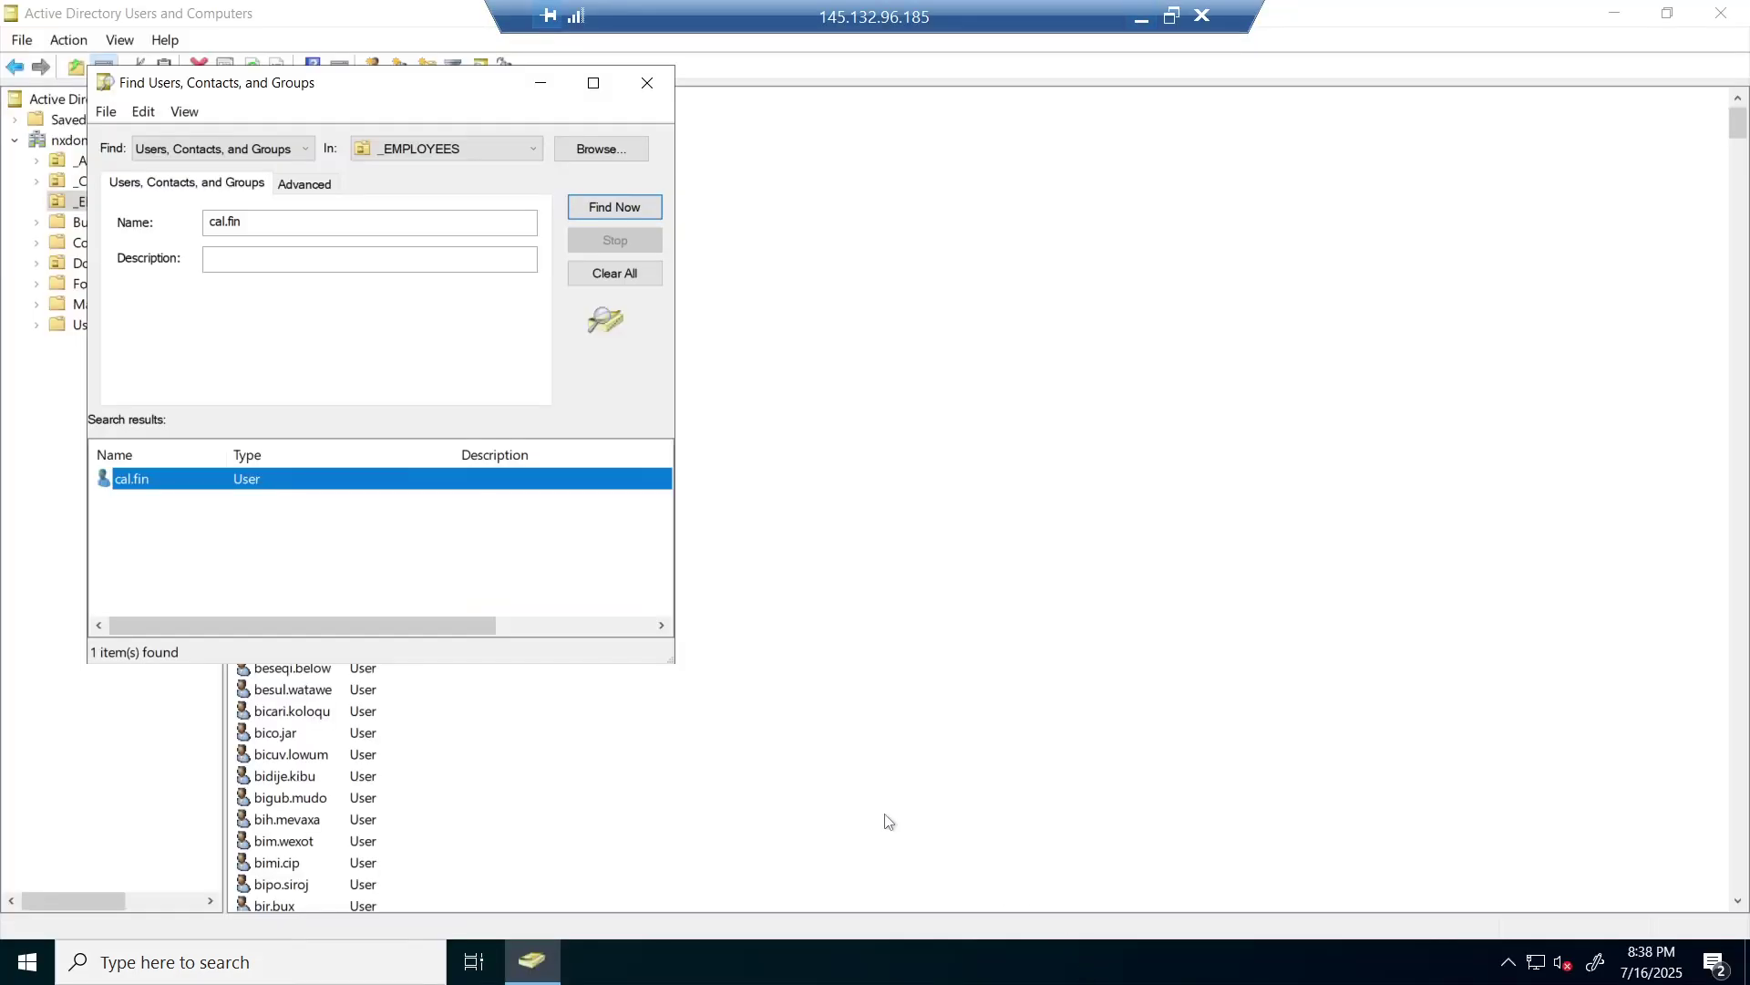
left_click(648, 87)
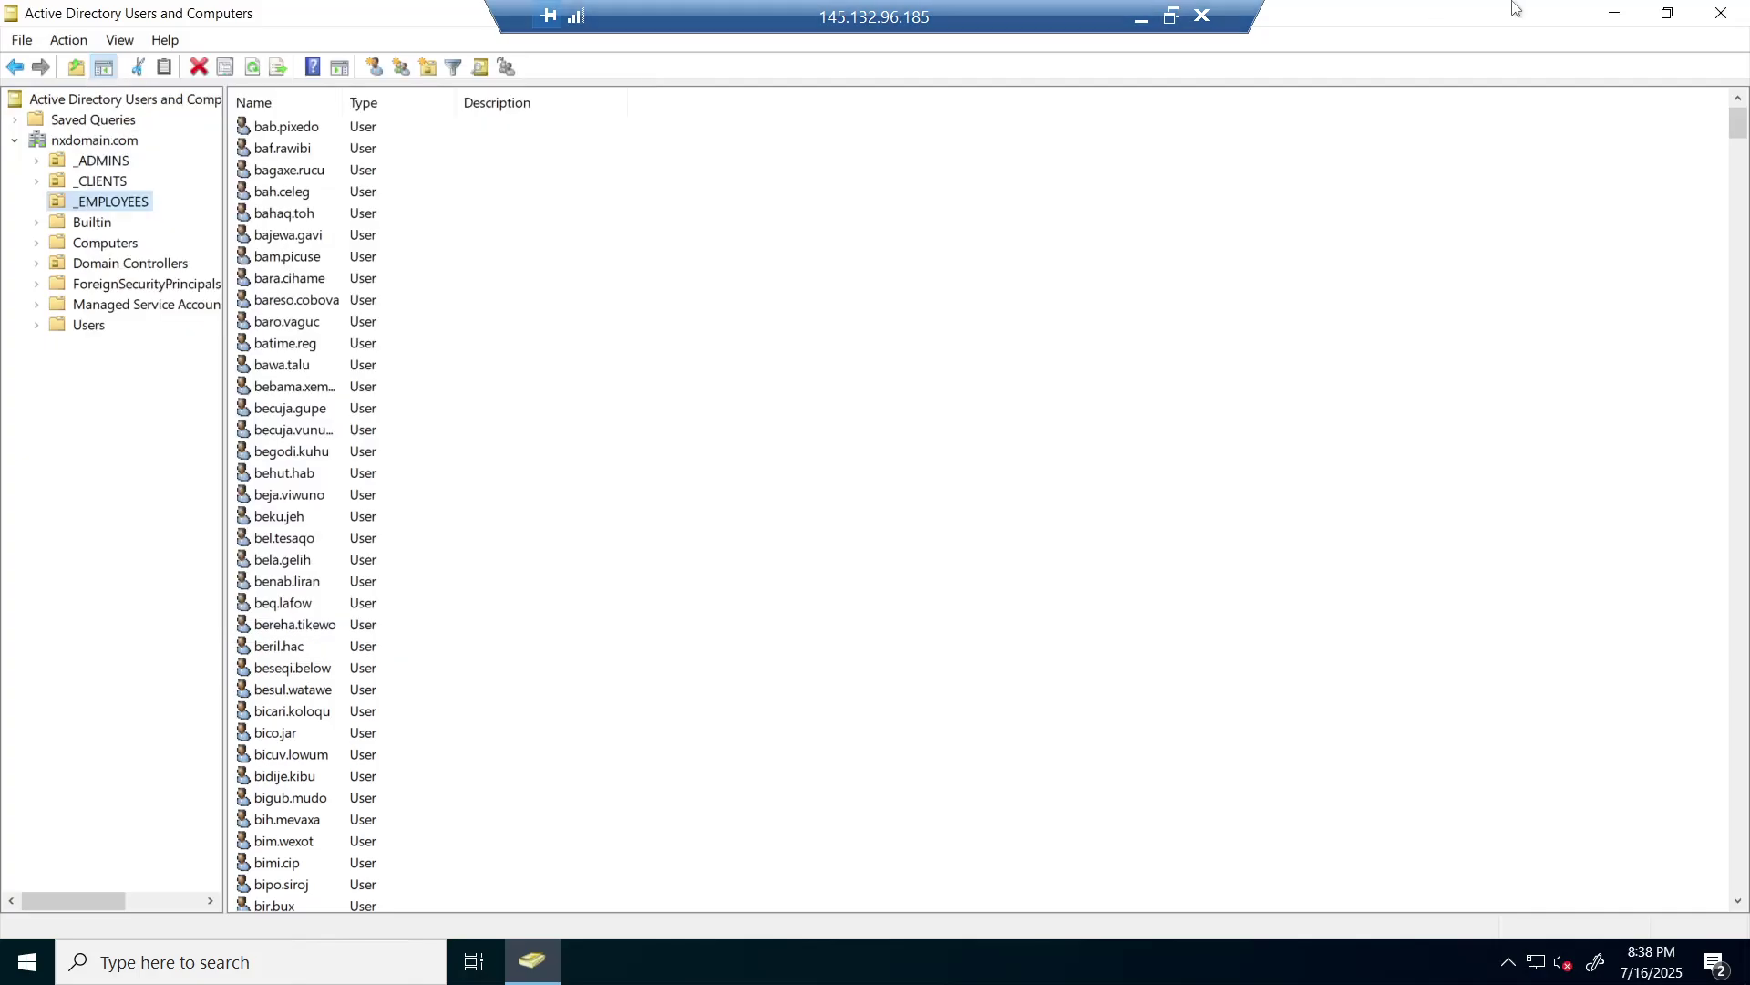
left_click(1746, 13)
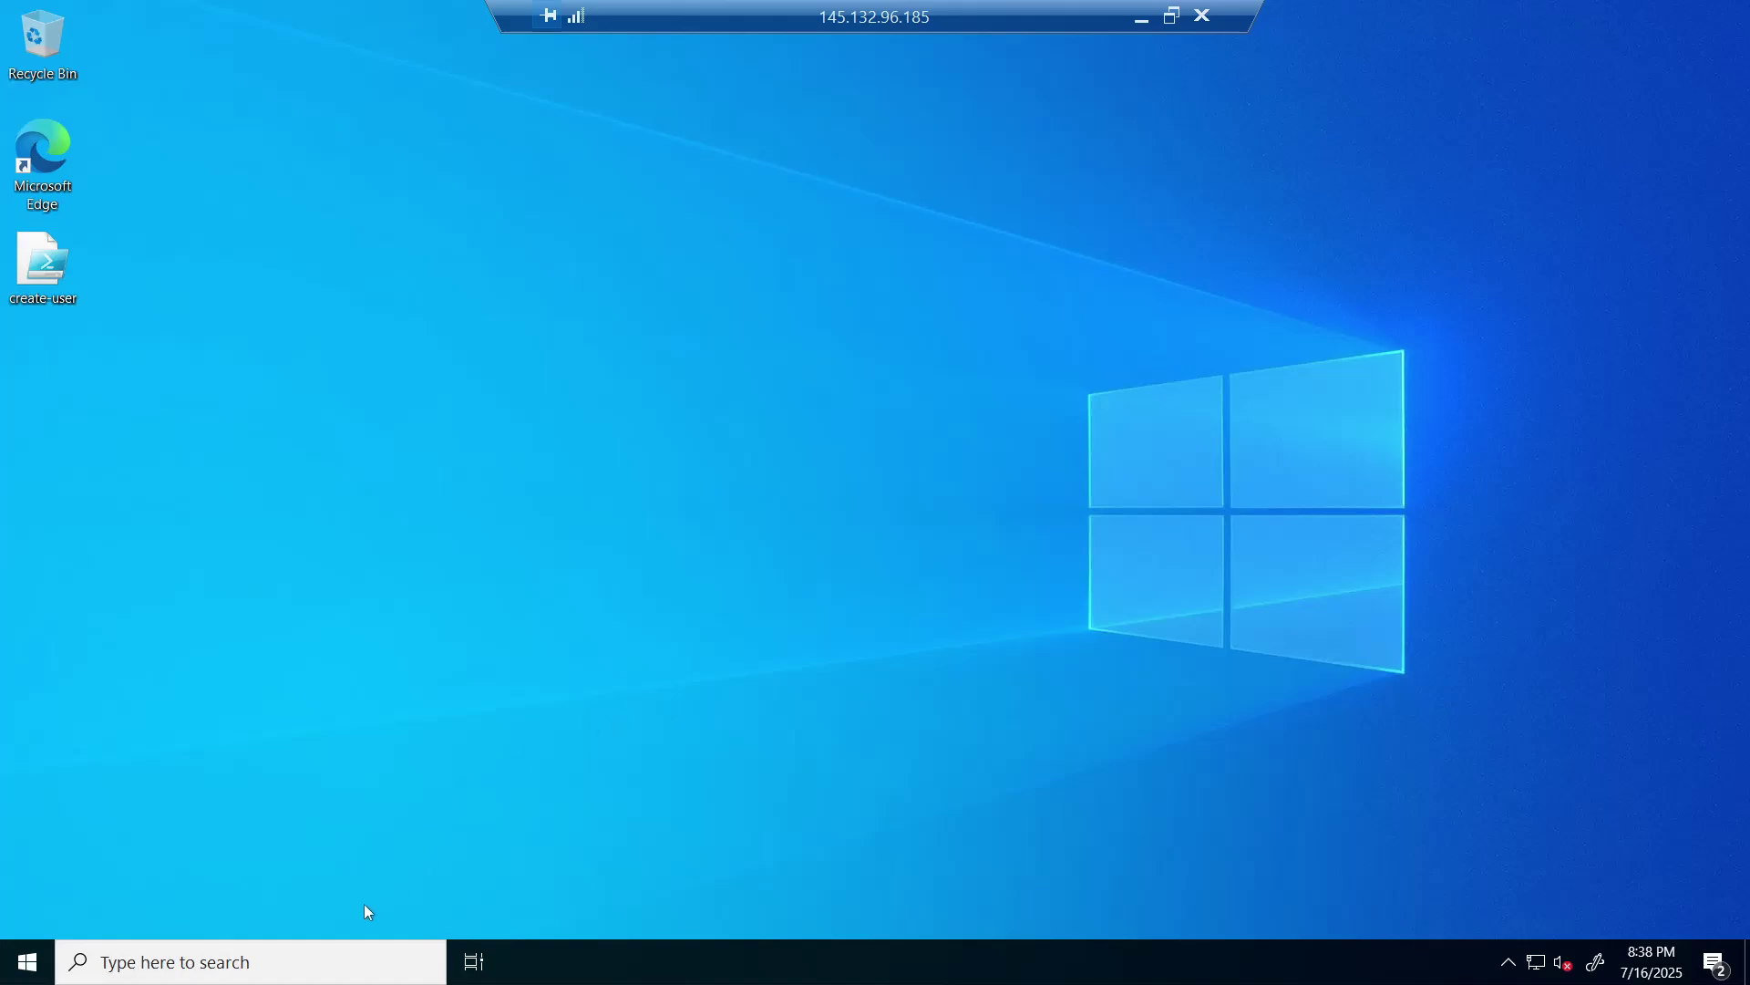
- Search for eventvwr.msc and launch Event Viewer
left_click(317, 978)
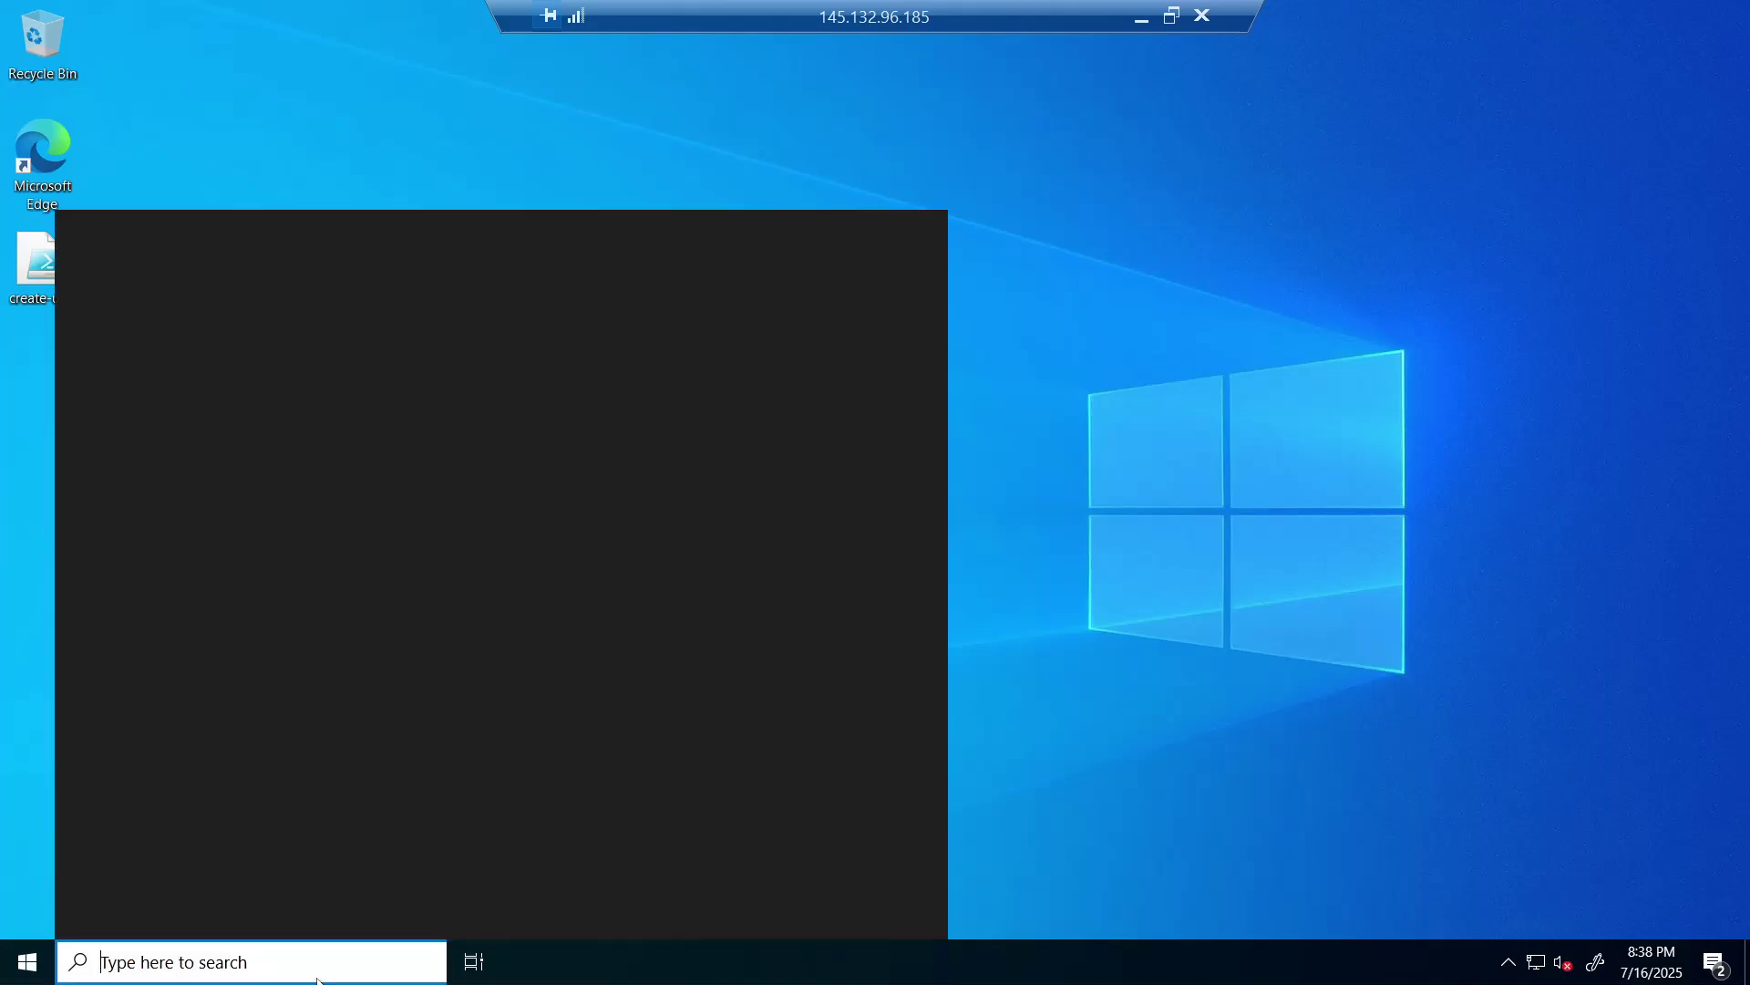
type("eve")
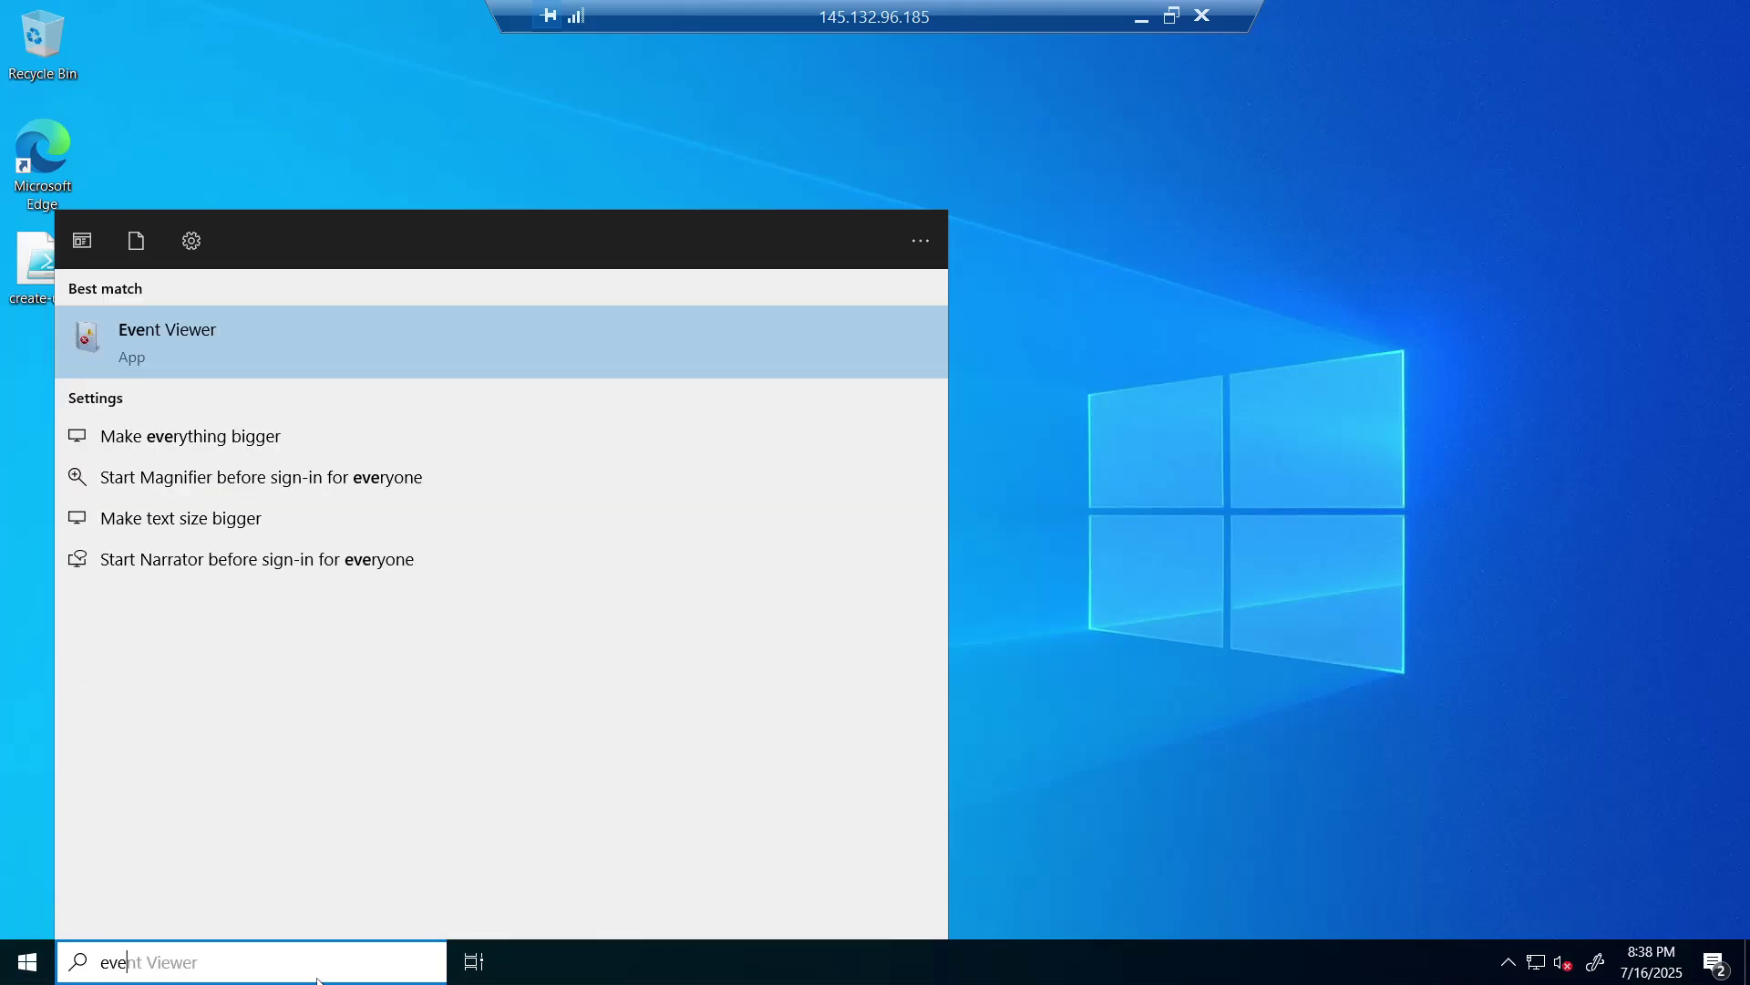
type("nt")
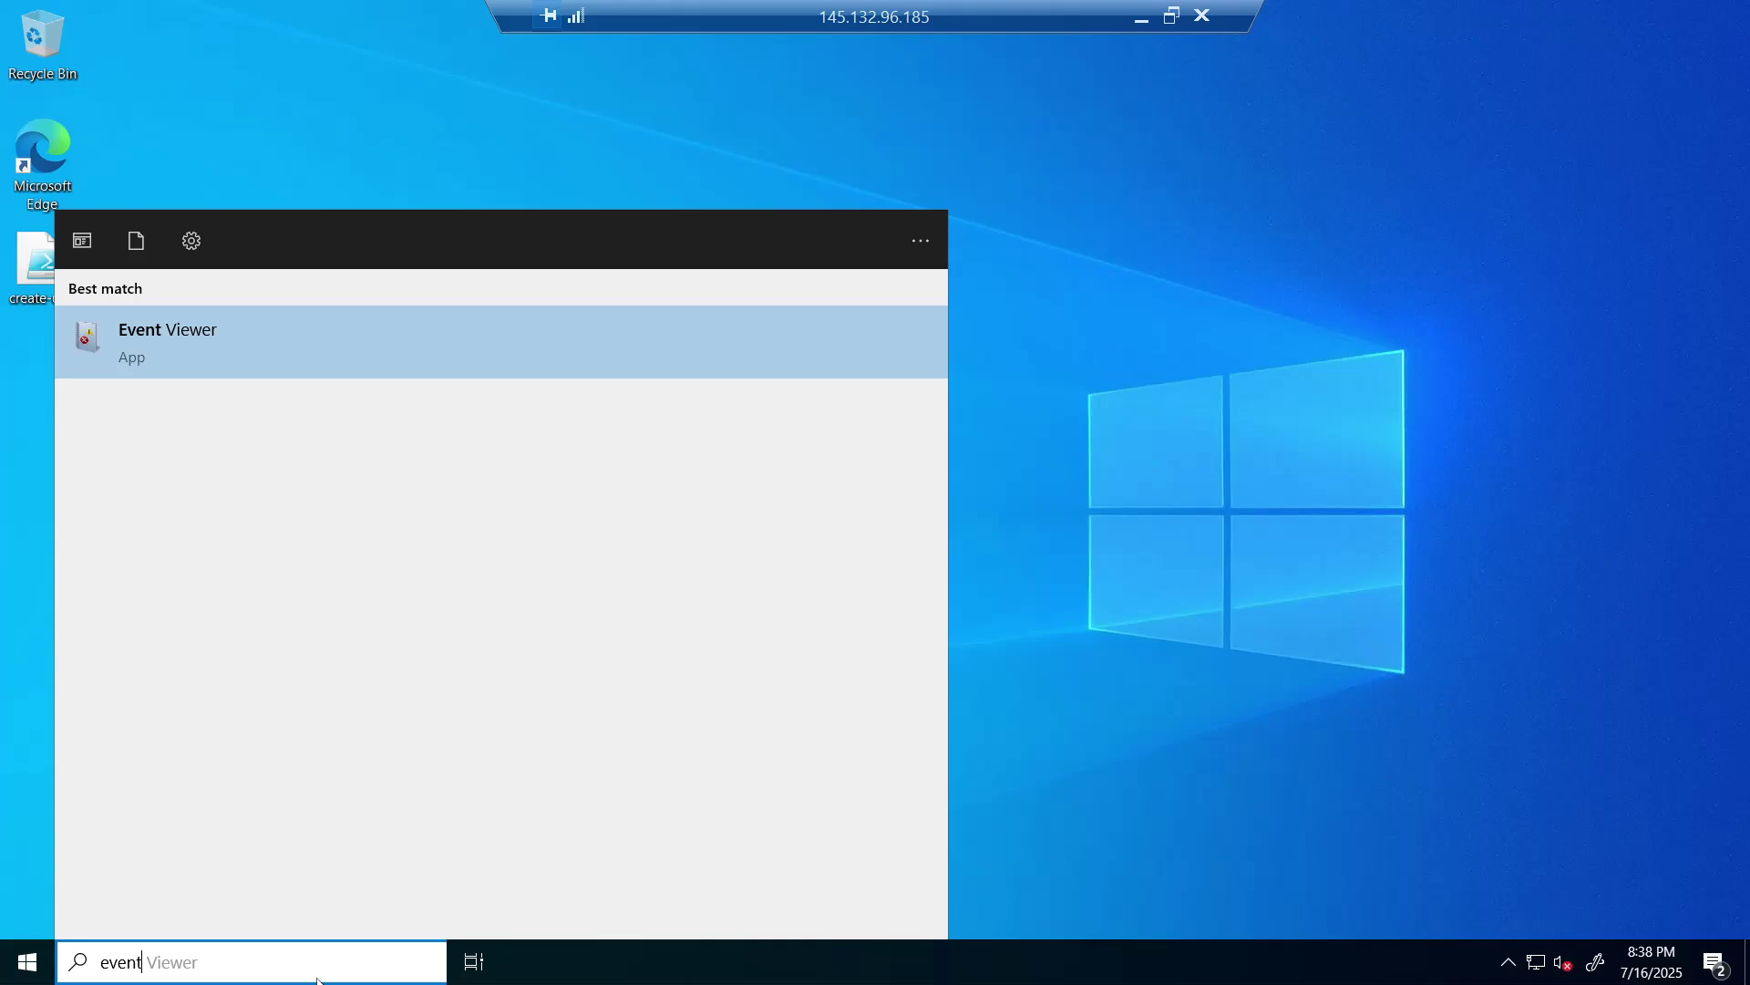
type("vwr.msc")
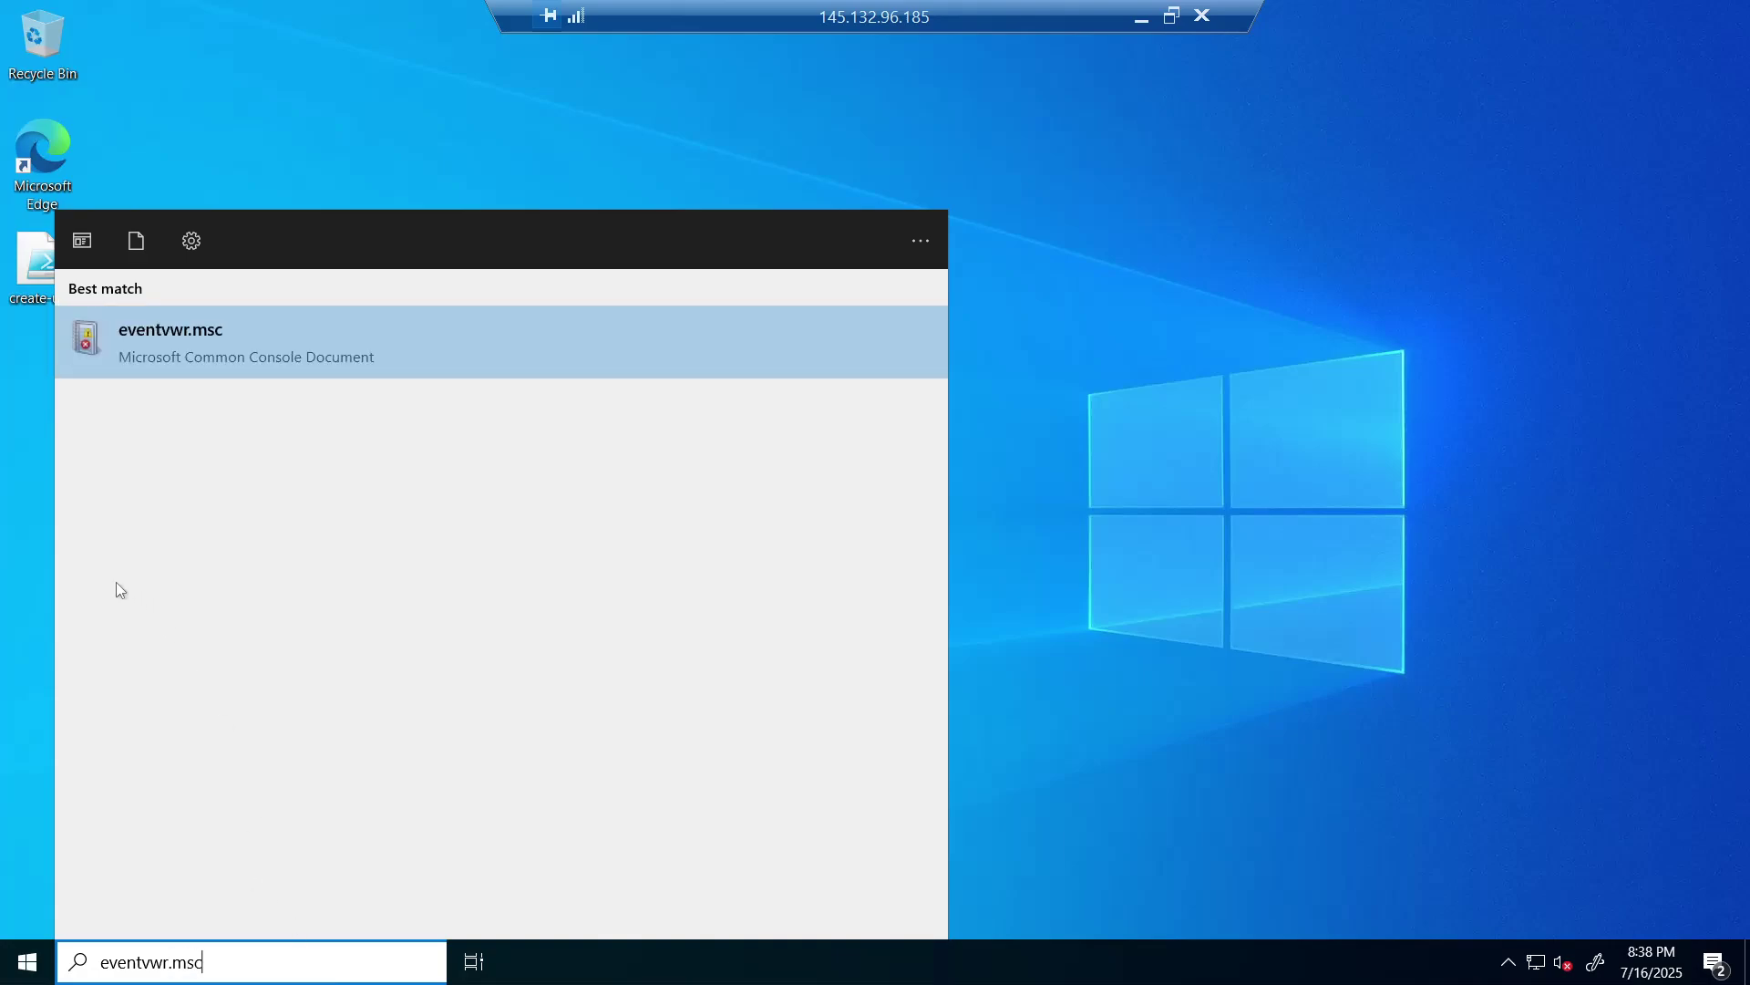
left_click(371, 337)
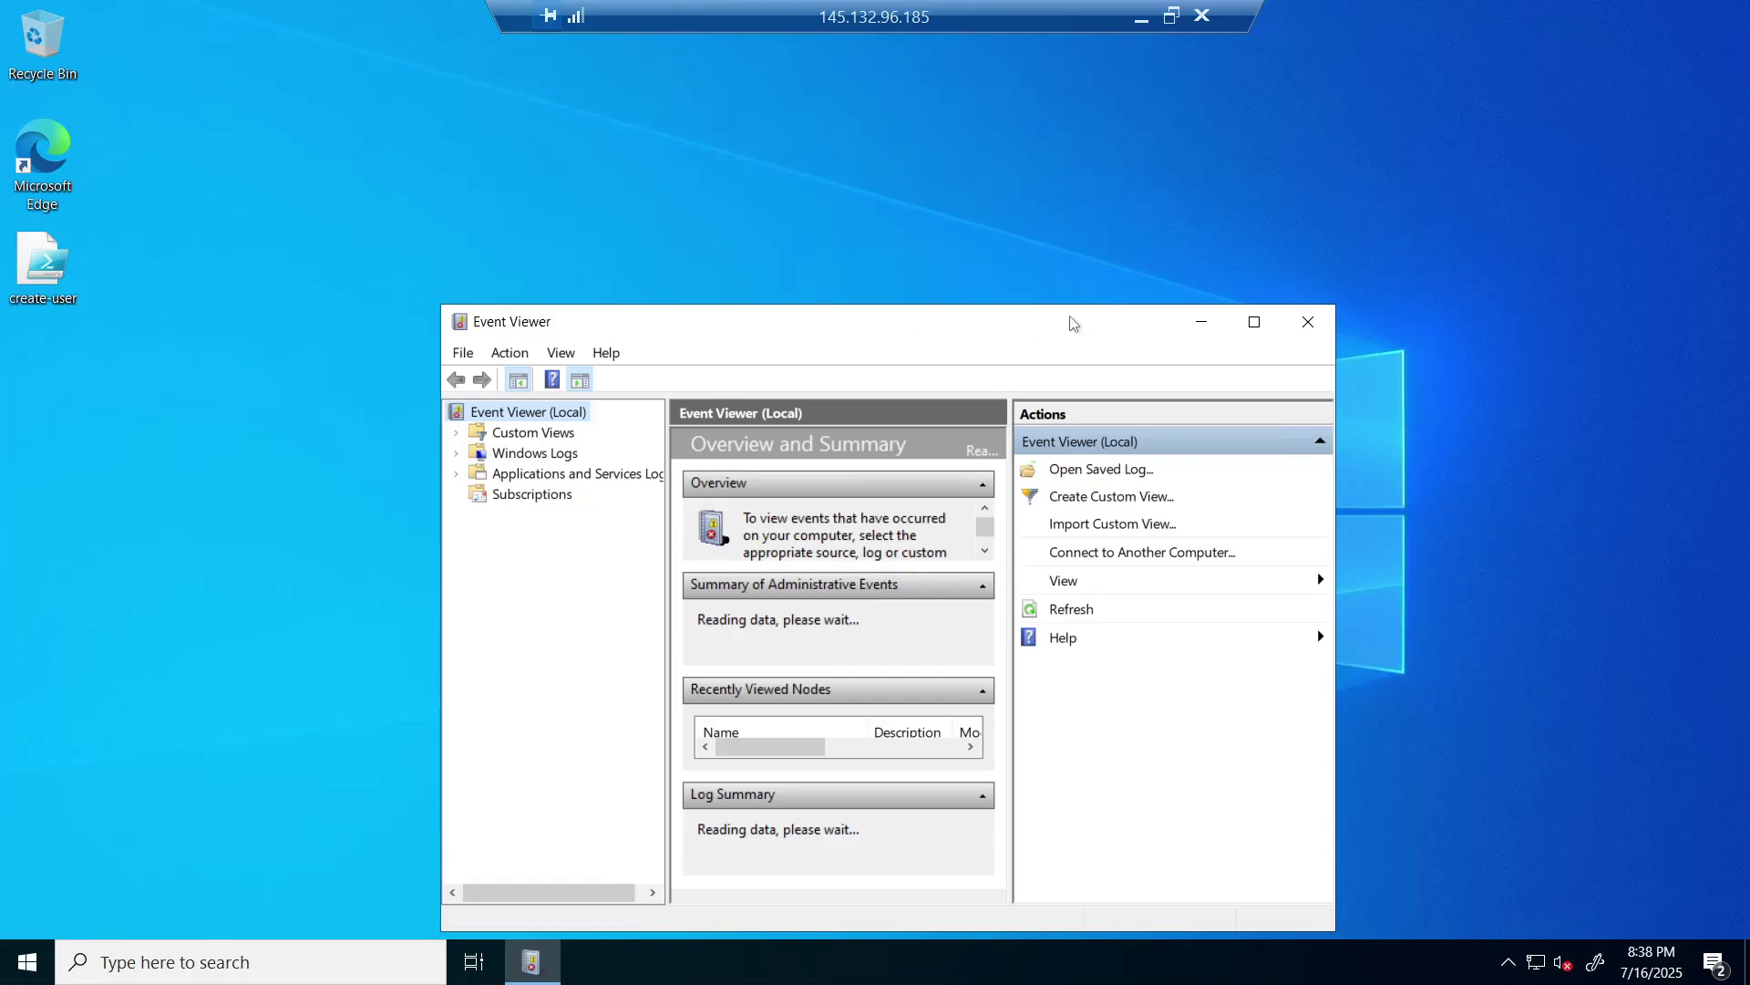
- Maximize Event Viewer, show the Windows Logs > Security events, and bring up Find for that log
left_click(1254, 324)
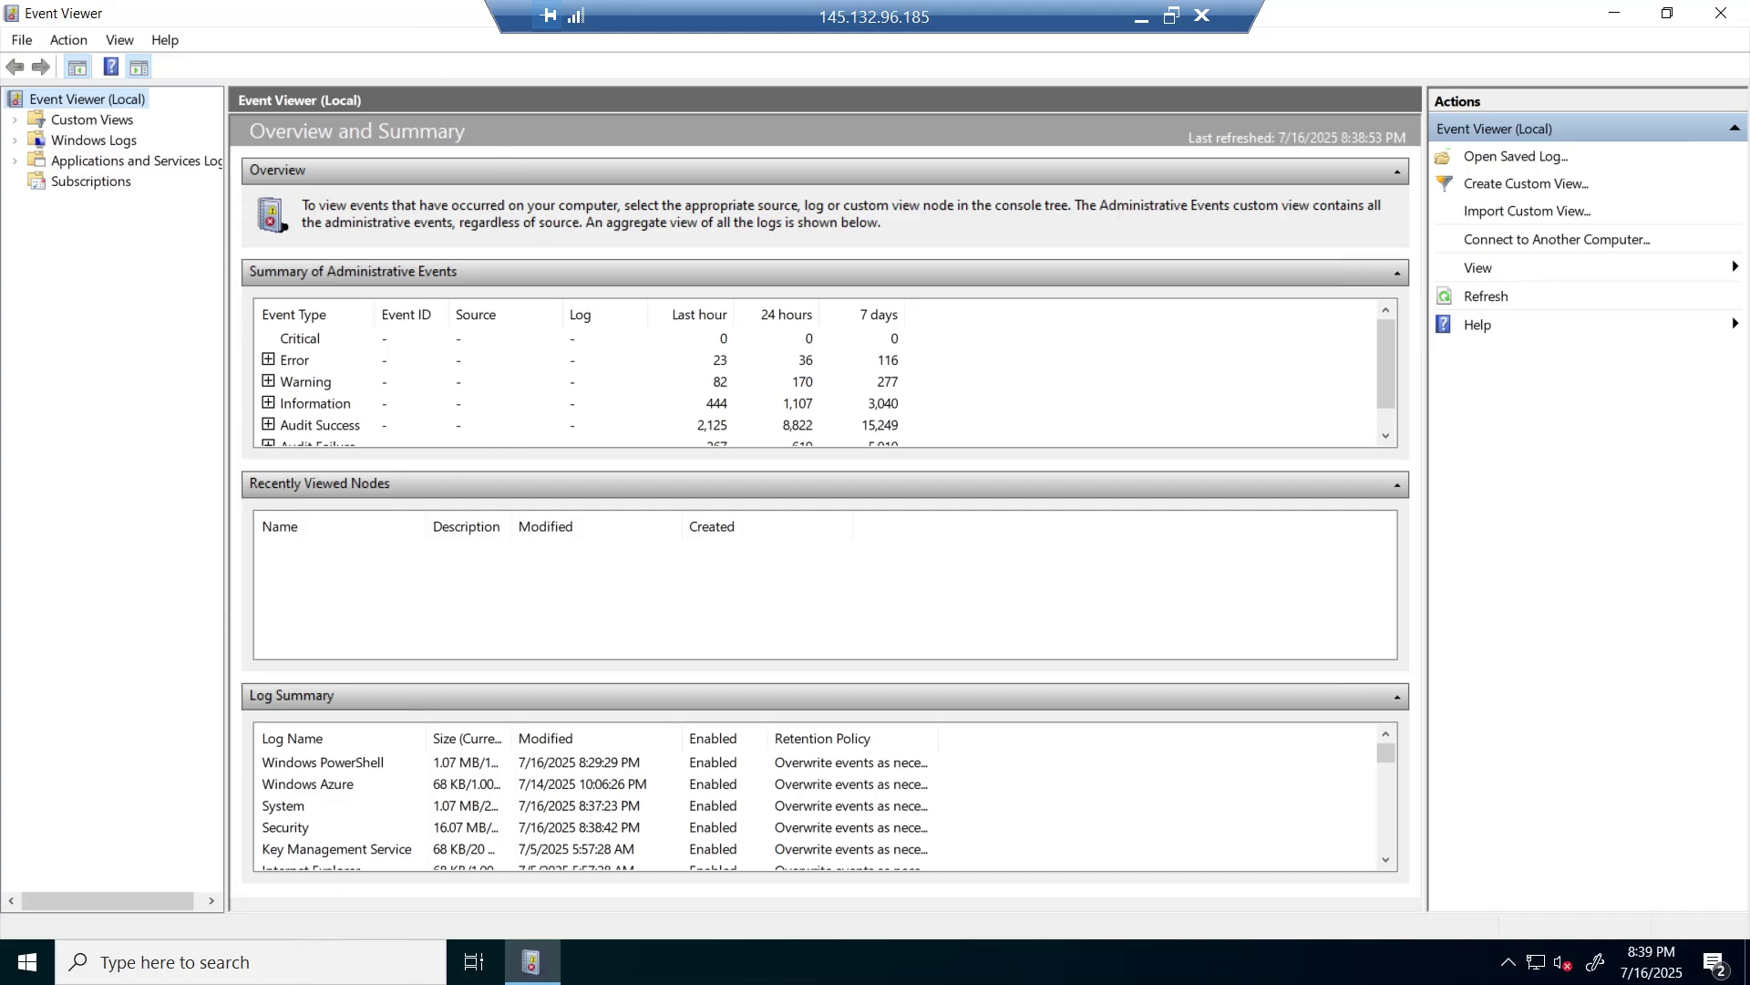
left_click(14, 142)
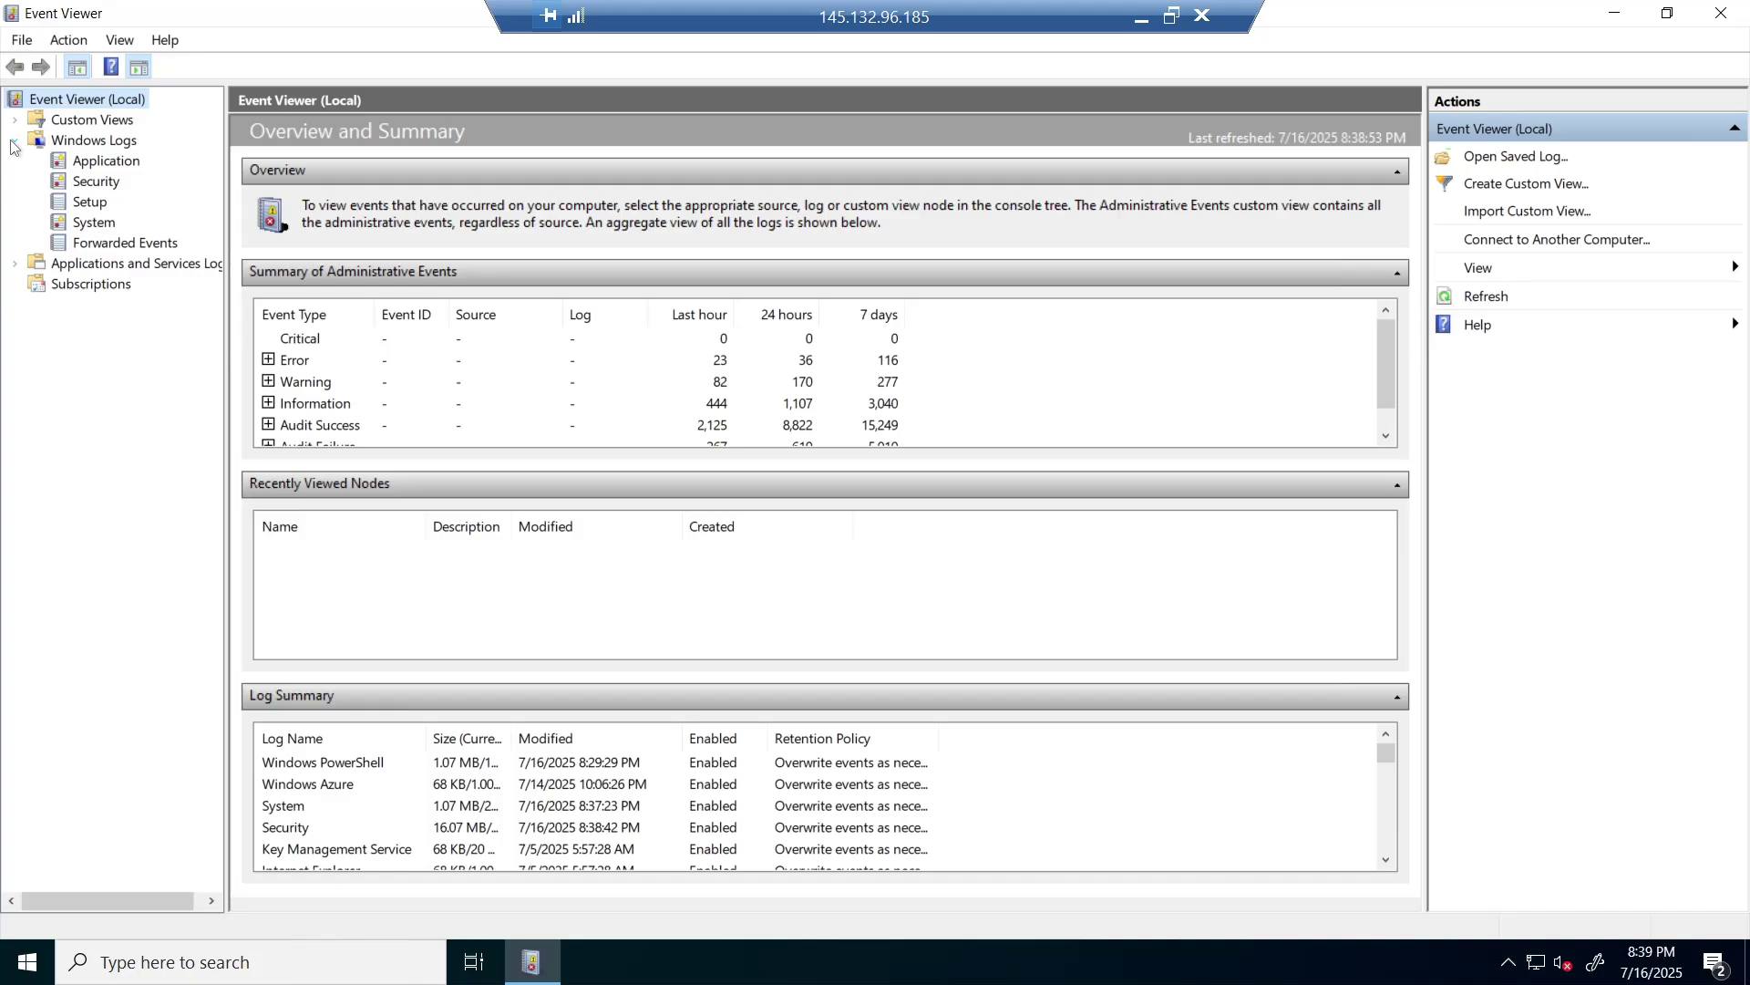
left_click(113, 181)
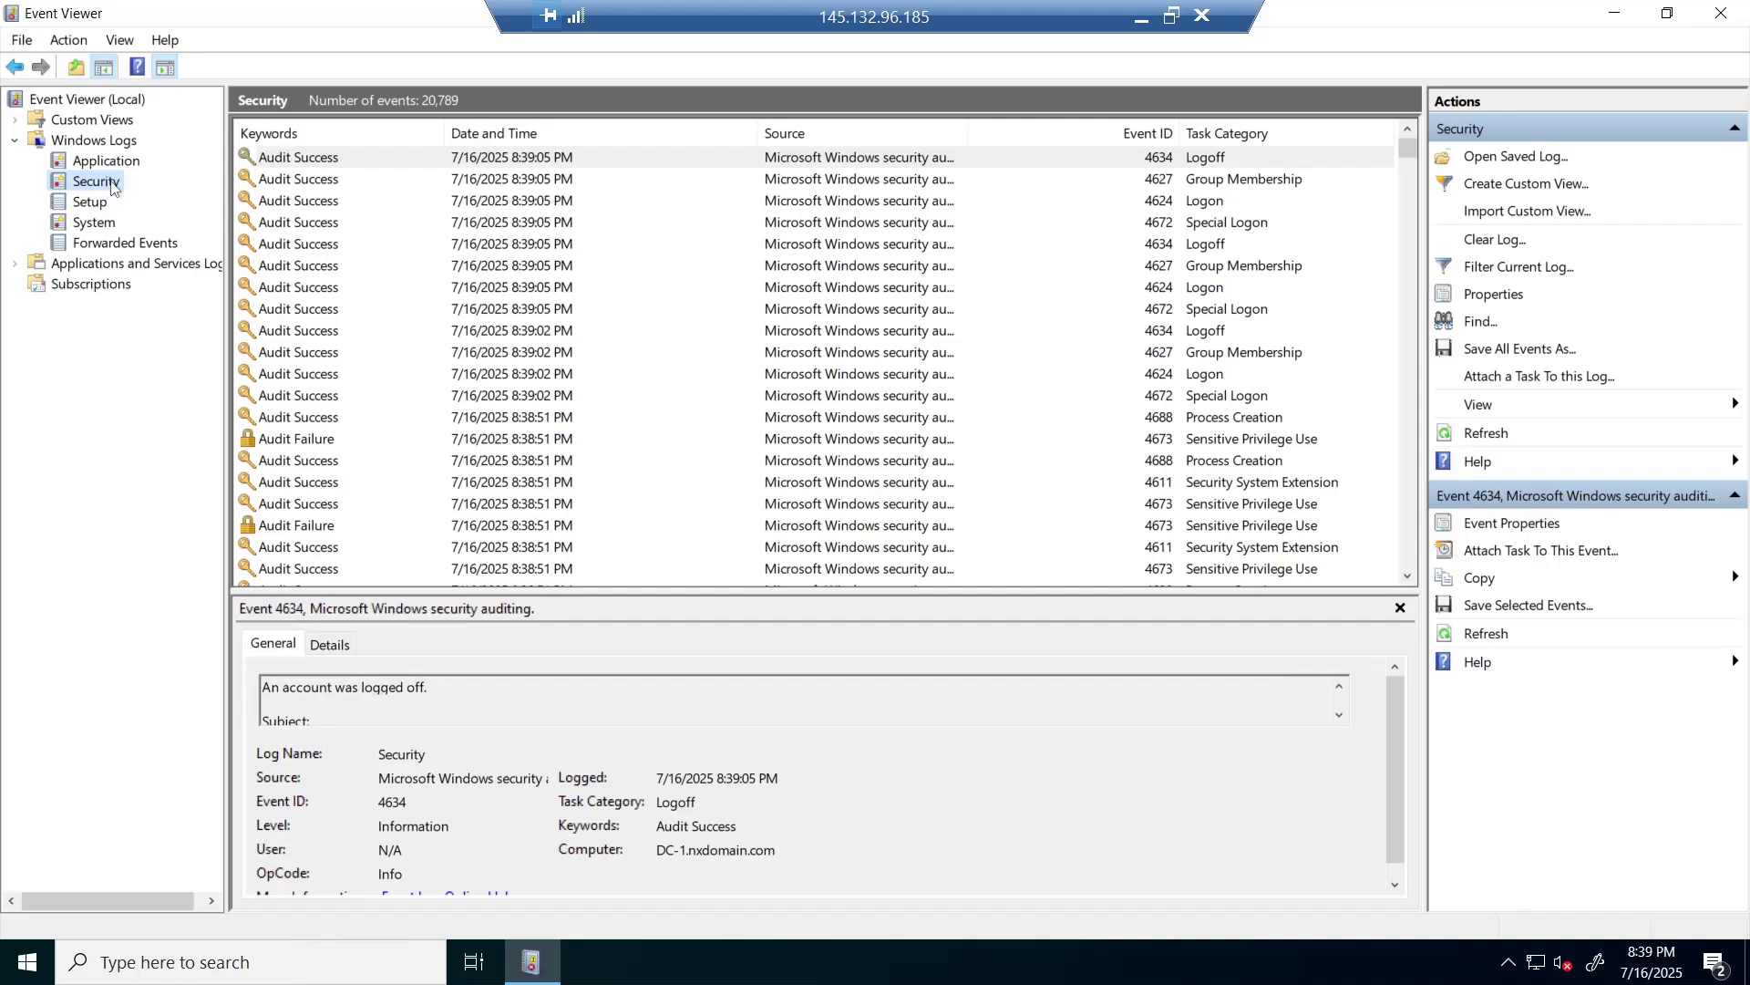
right_click(113, 185)
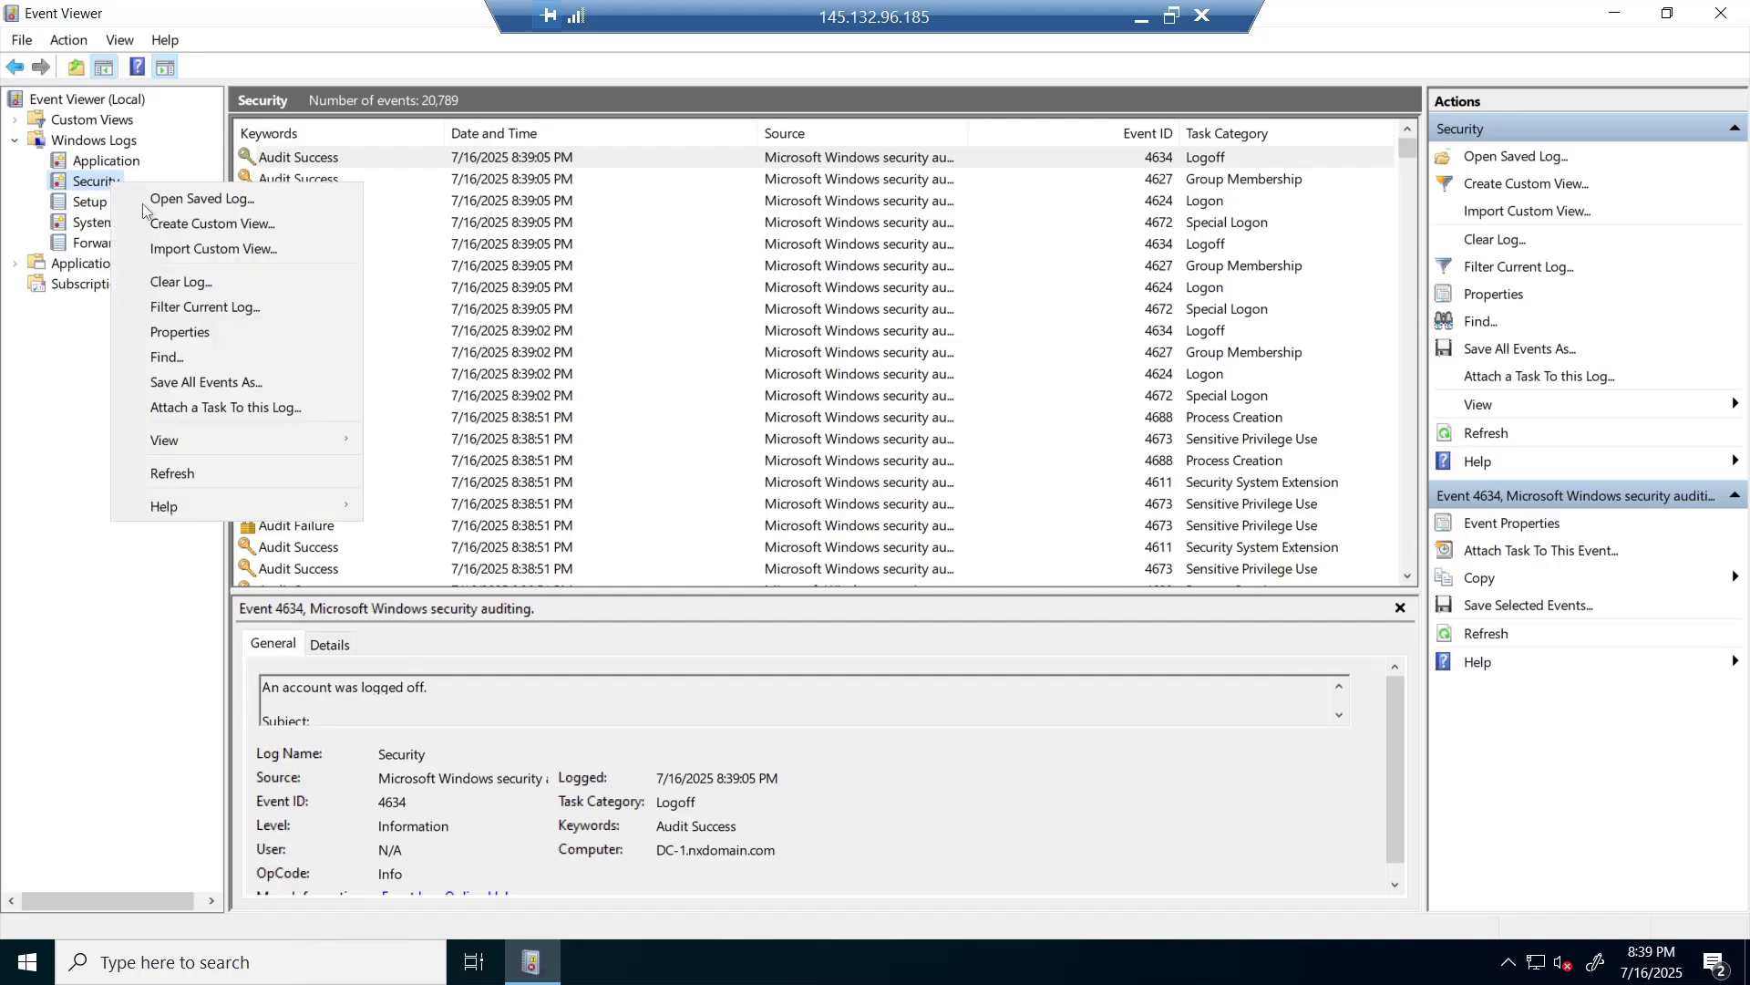
left_click(213, 359)
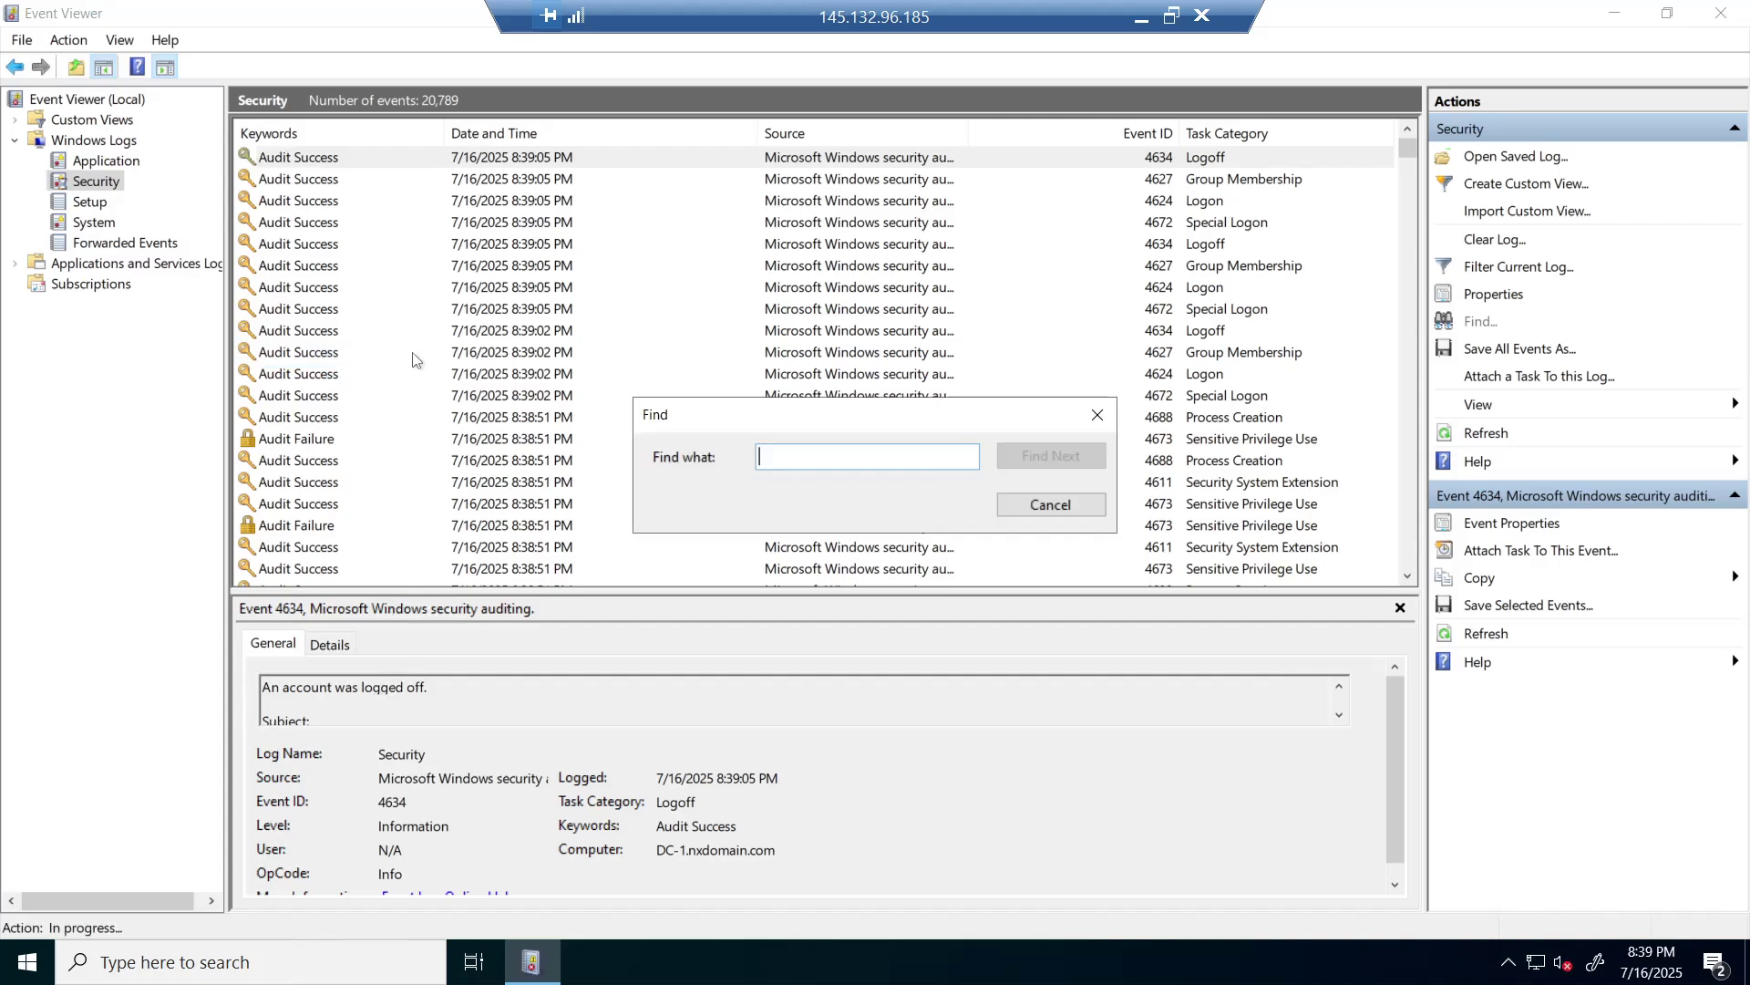
- Search the Security log for the re-enabled user's account name and move the Find box aside
type("ca")
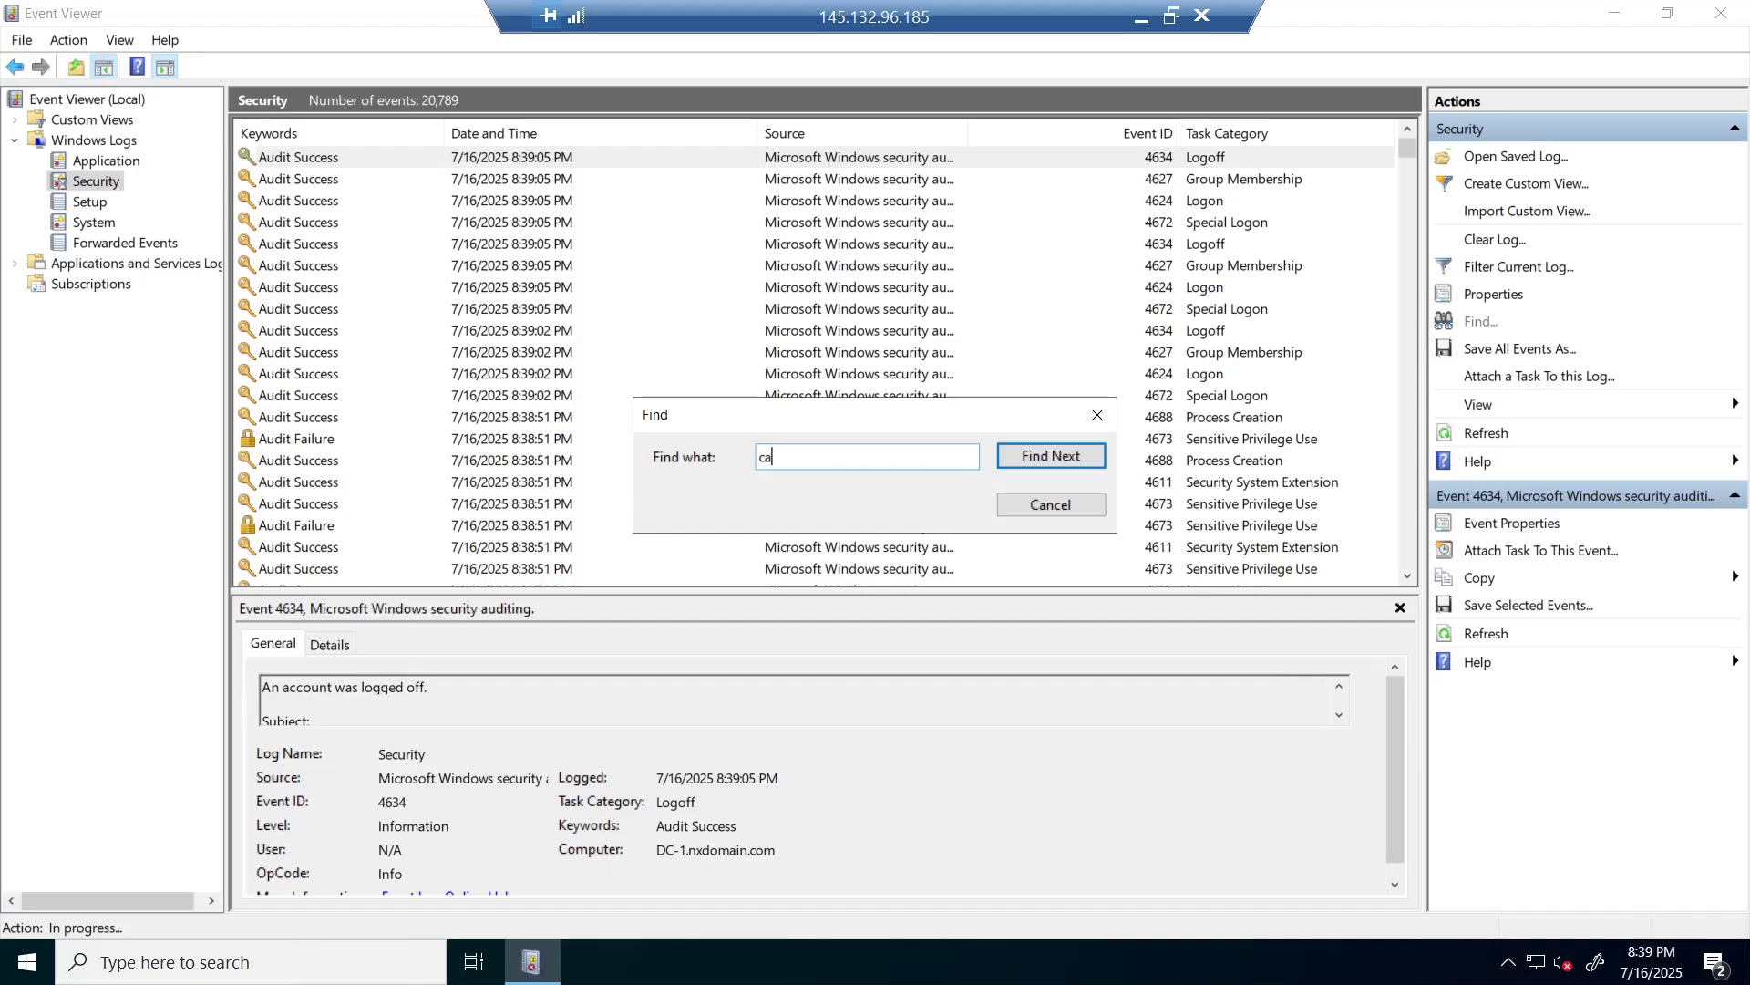
type("l.fin")
left_click(1050, 459)
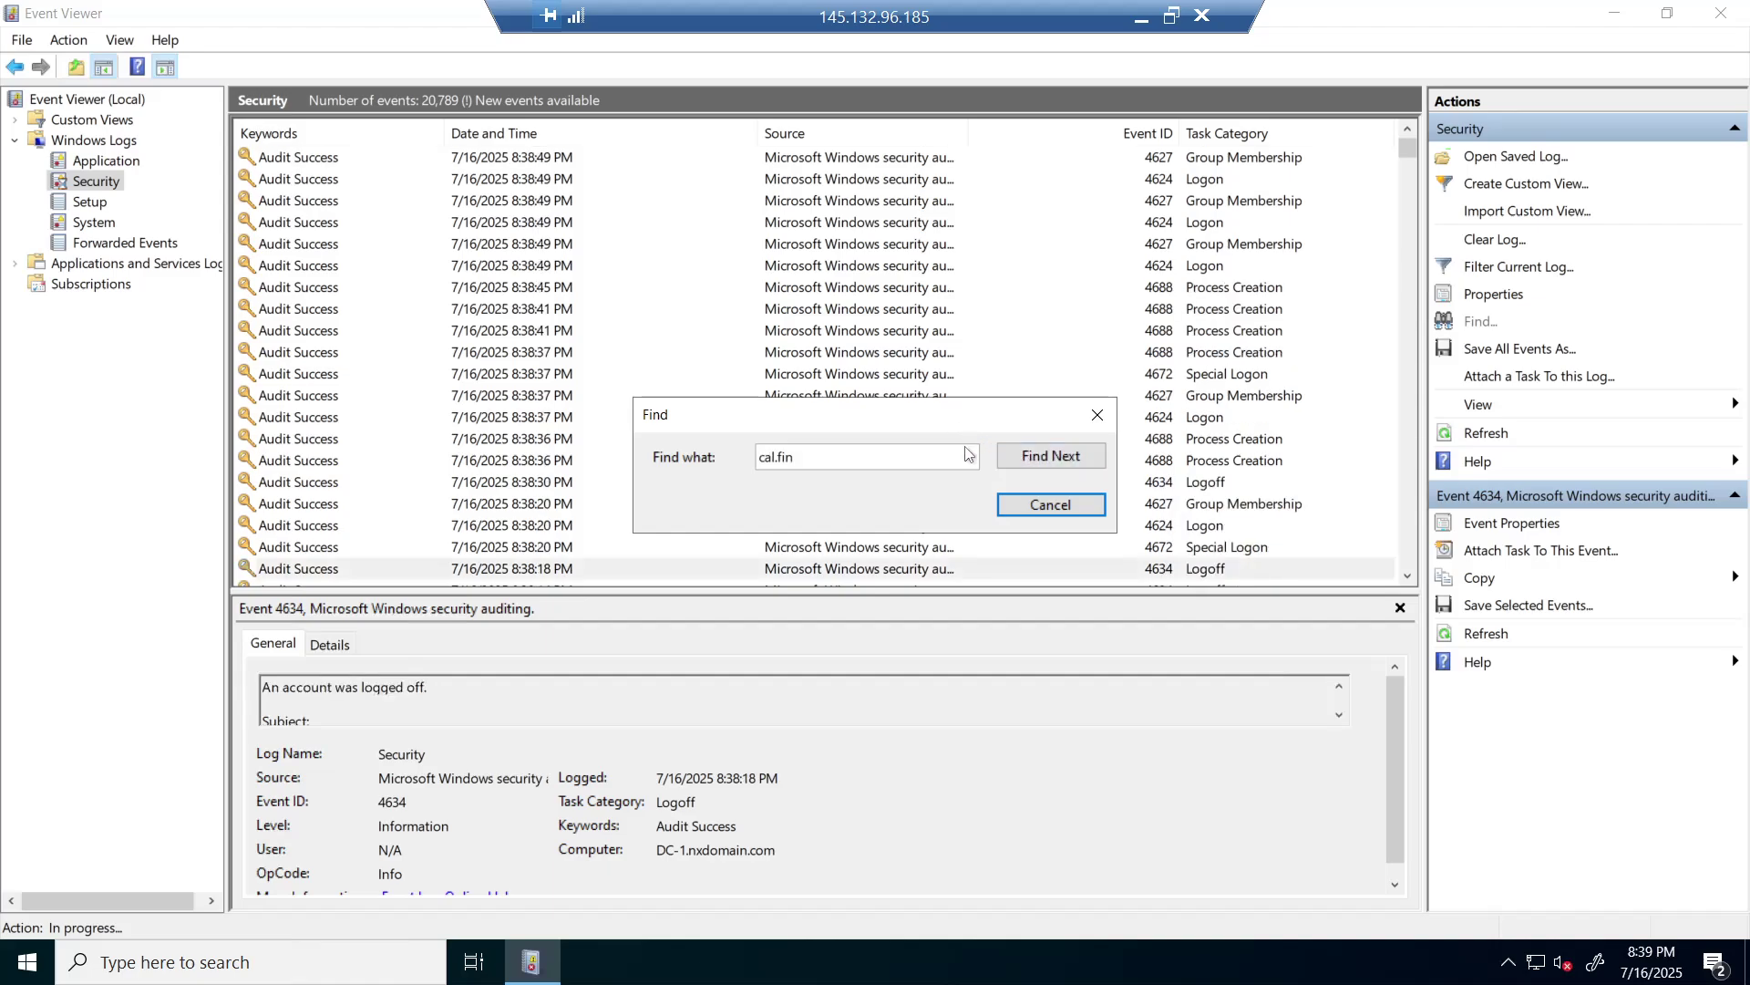
left_click_drag(973, 431, 1013, 725)
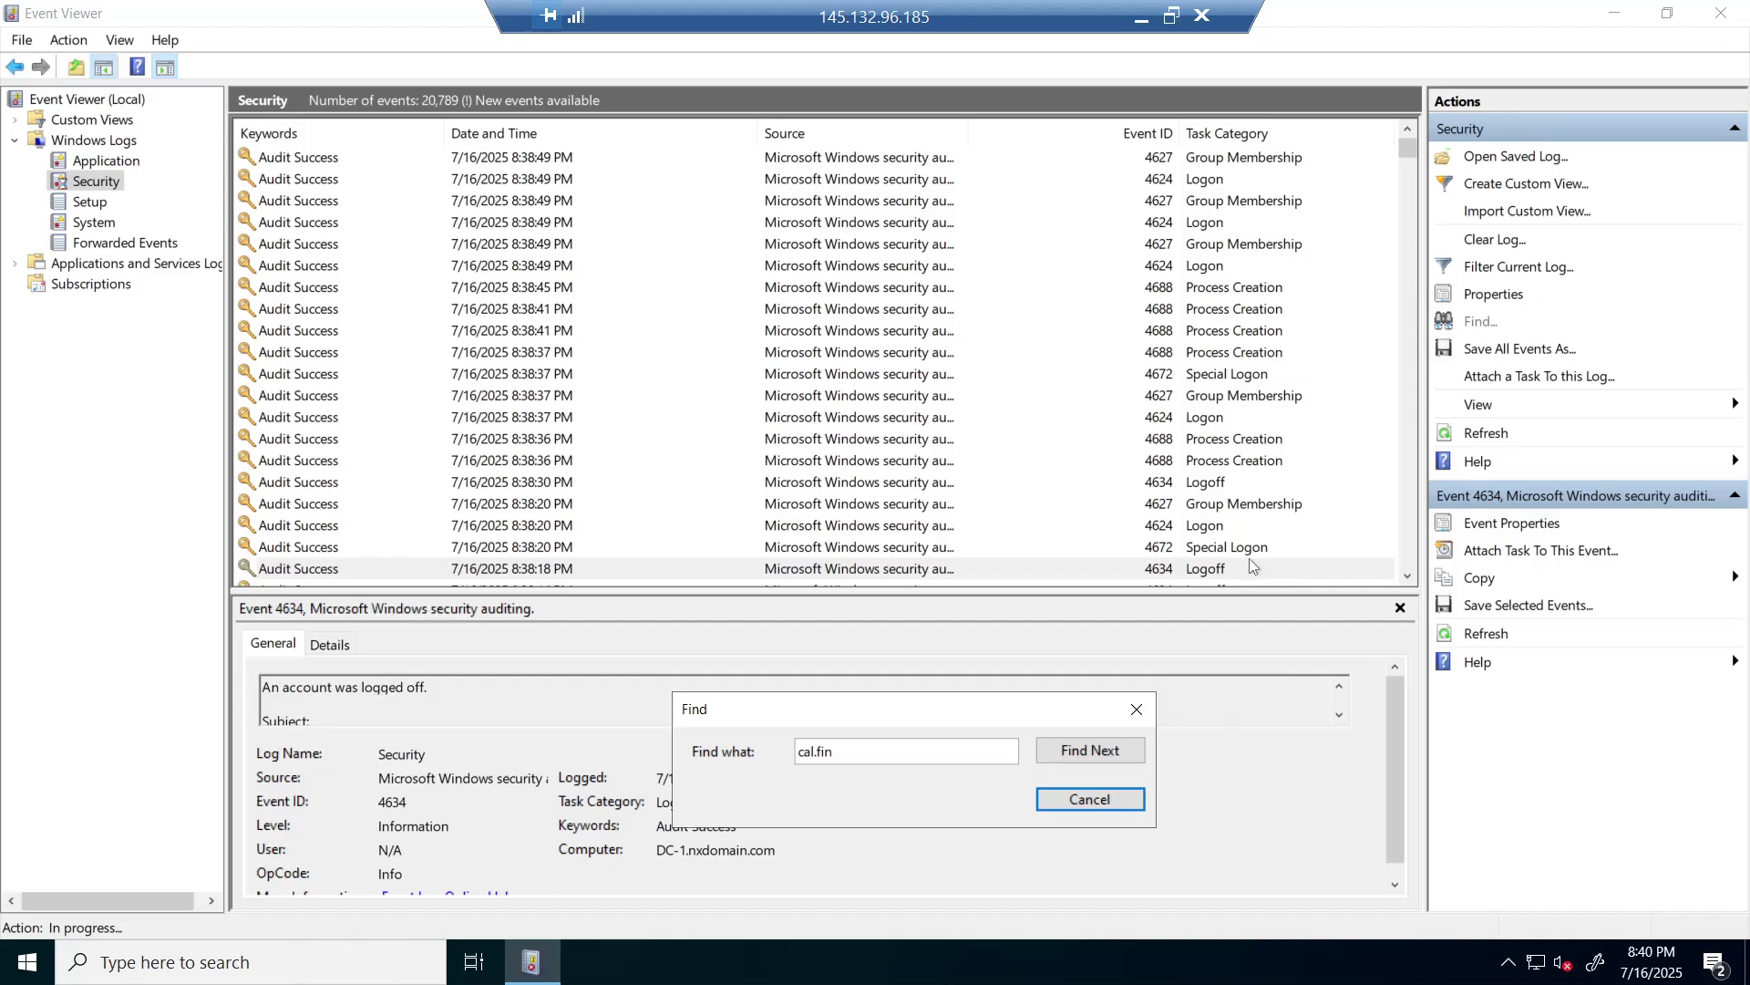
- Step through successive matches until a 4768 Kerberos TGT request event at 8:36:14 PM appears
left_click(1105, 750)
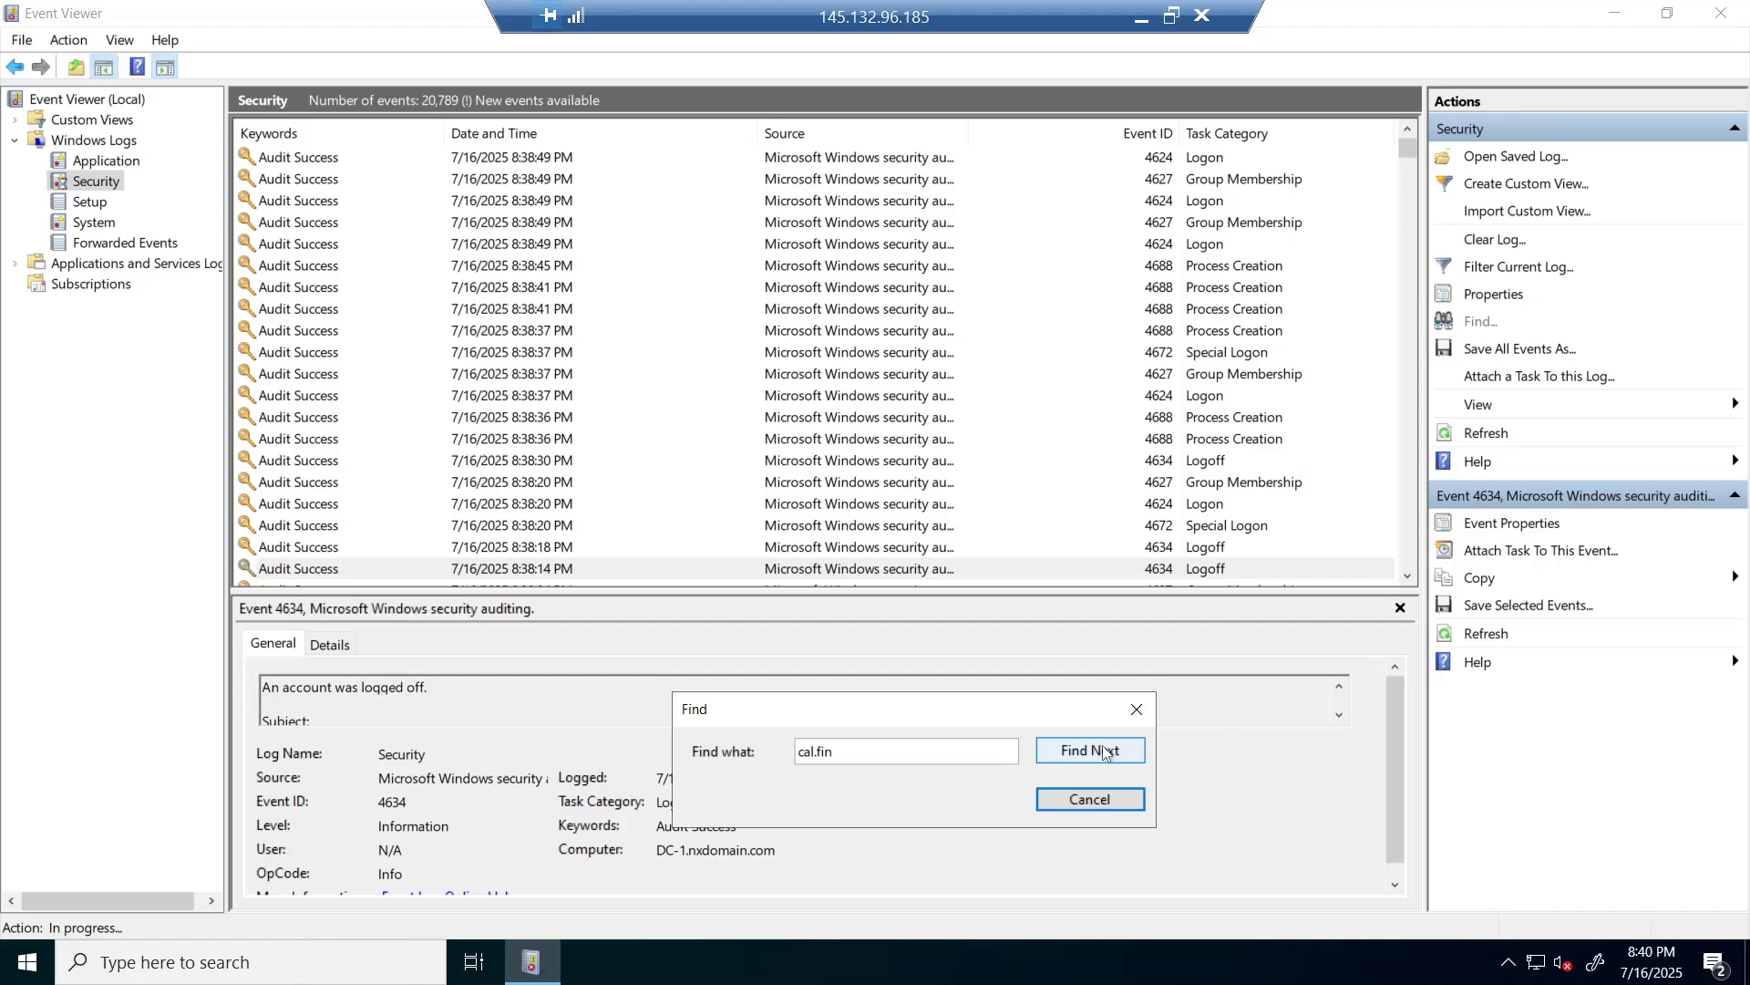
left_click(1105, 750)
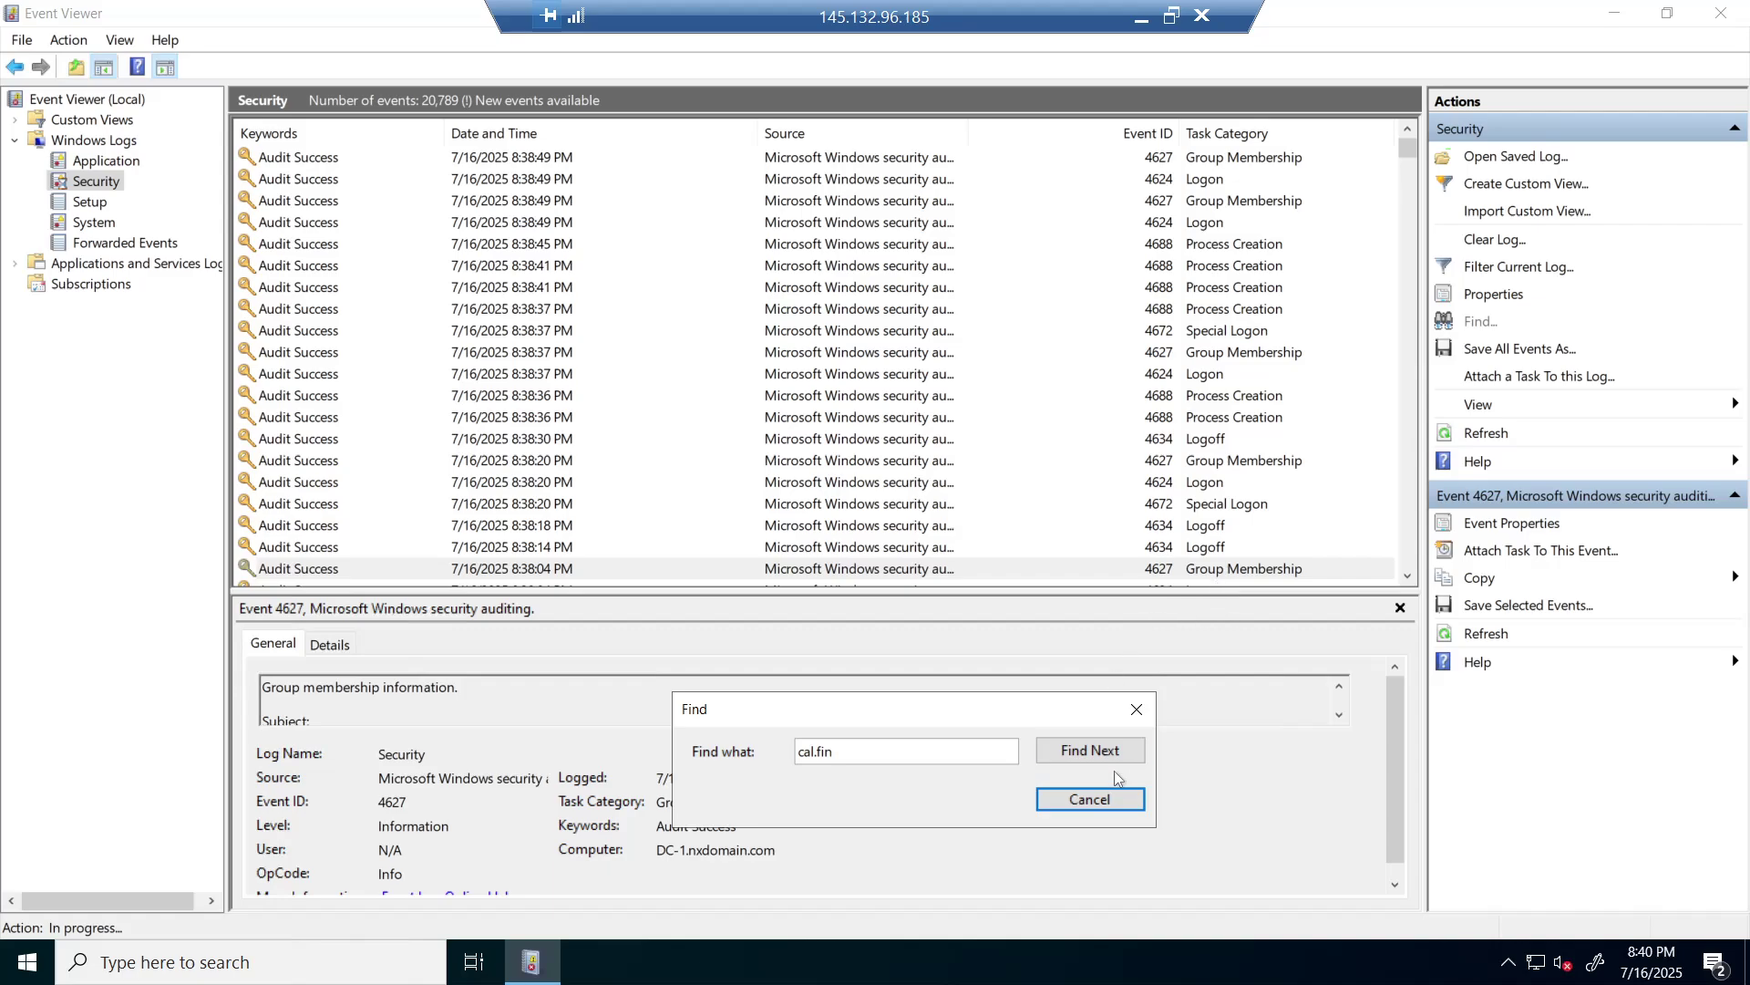
left_click(1099, 750)
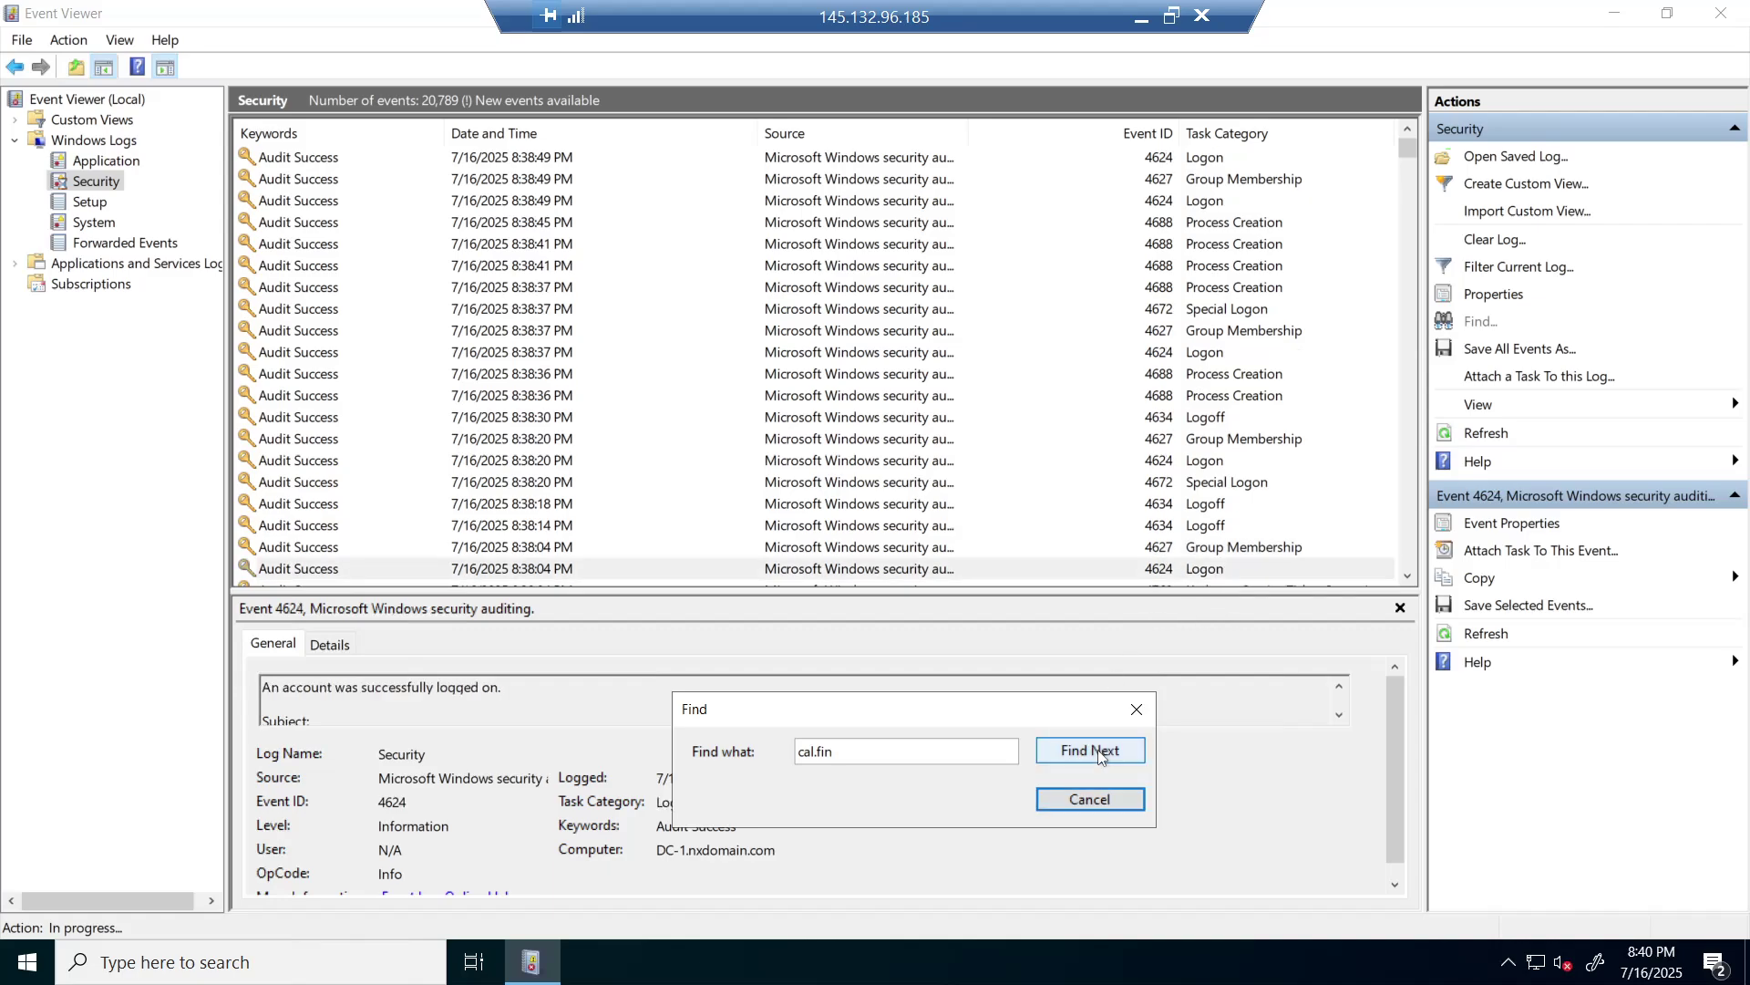
left_click(1098, 751)
left_click(1098, 751)
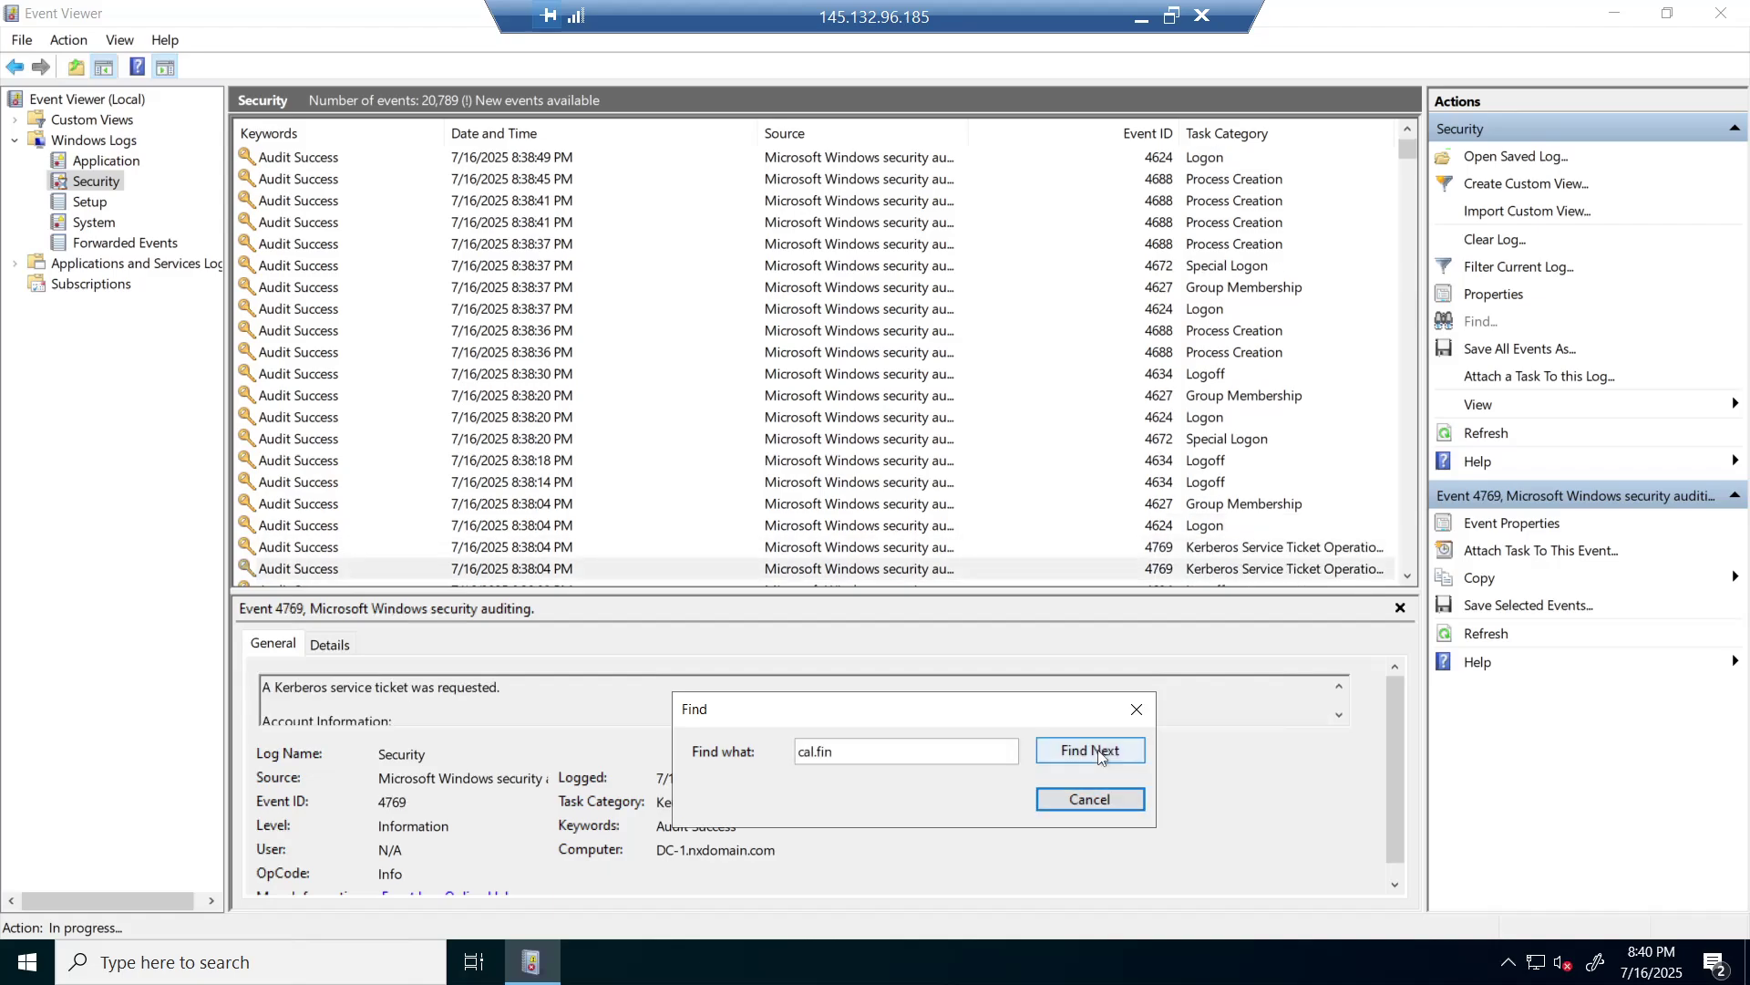
left_click(1099, 751)
left_click(1098, 750)
left_click(1099, 750)
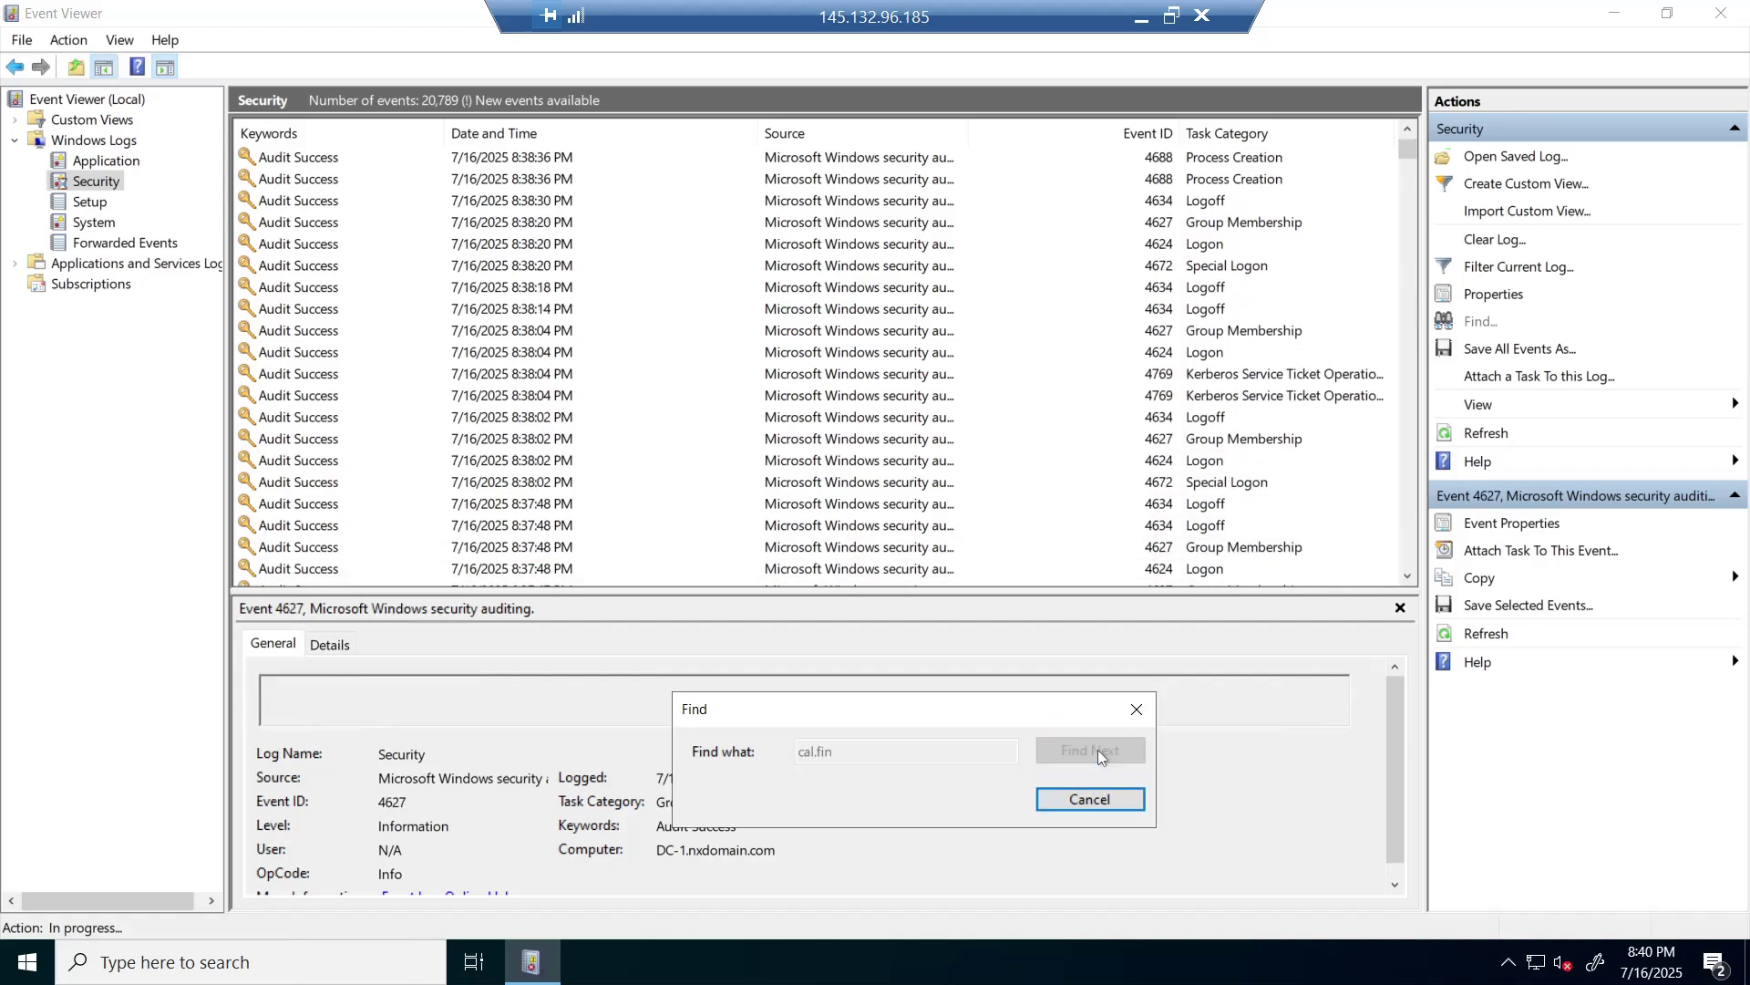
left_click(1098, 749)
left_click(1098, 750)
left_click(1098, 749)
left_click(1097, 750)
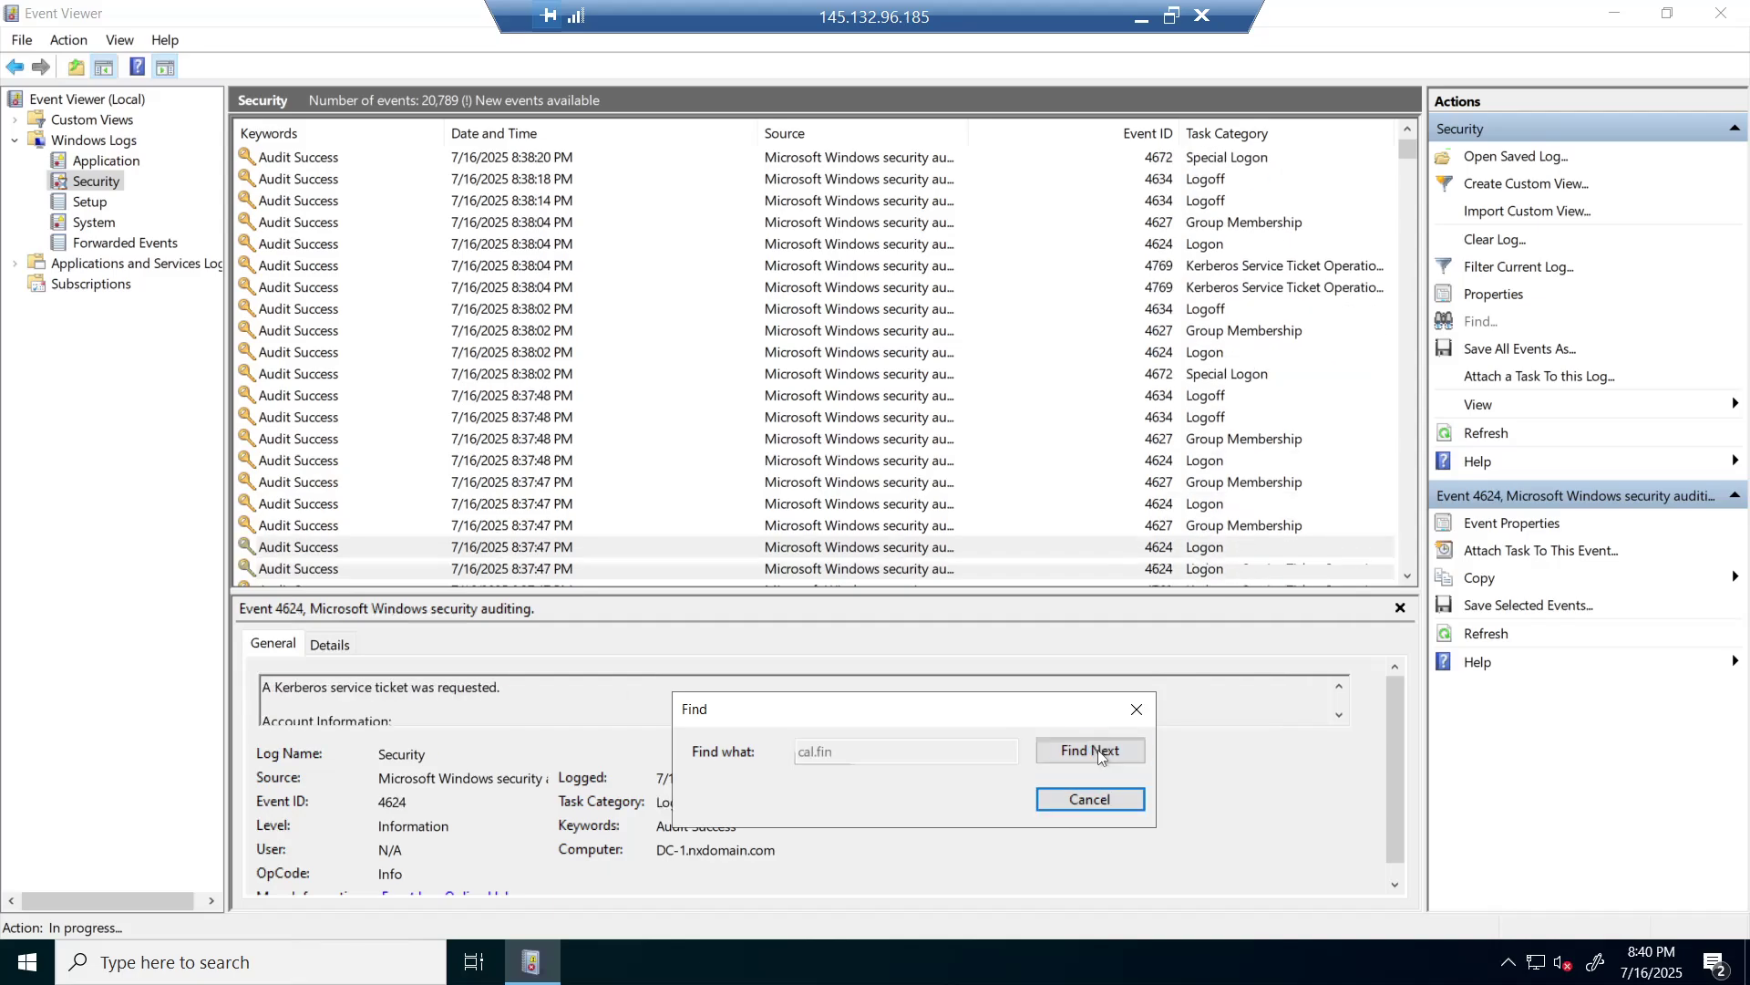
left_click(1098, 750)
left_click(1098, 749)
left_click(1098, 750)
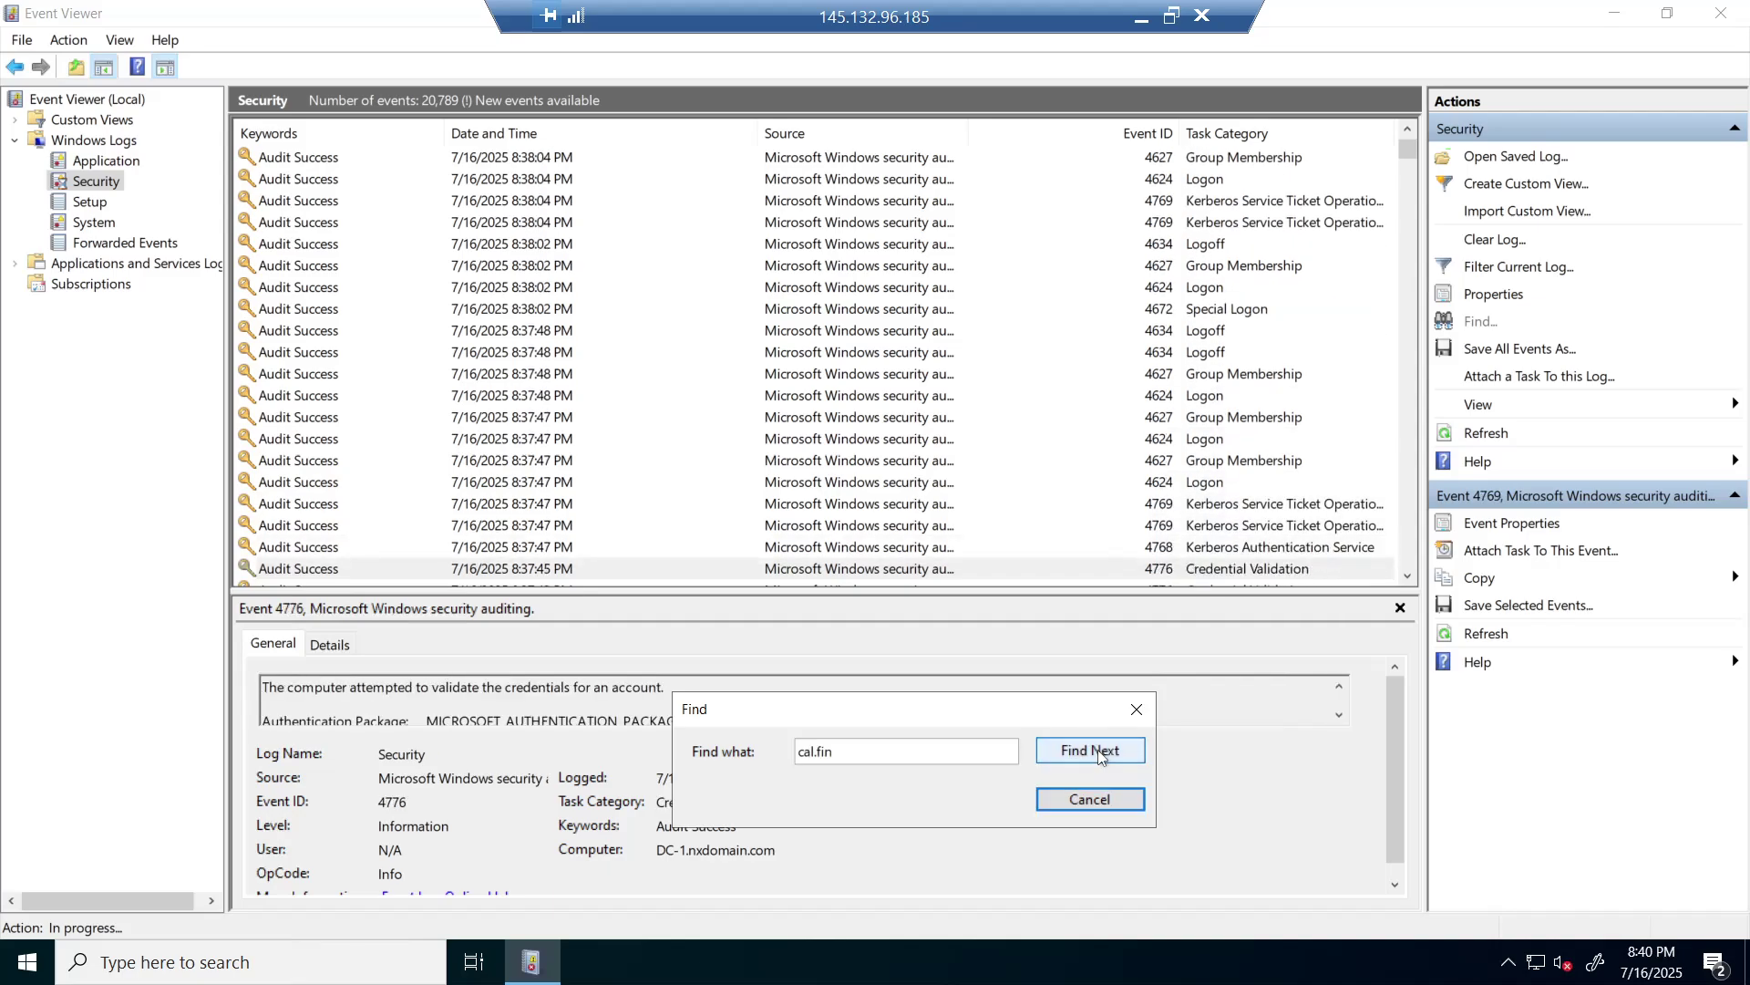
left_click(1098, 750)
left_click(1098, 750)
left_click(1099, 750)
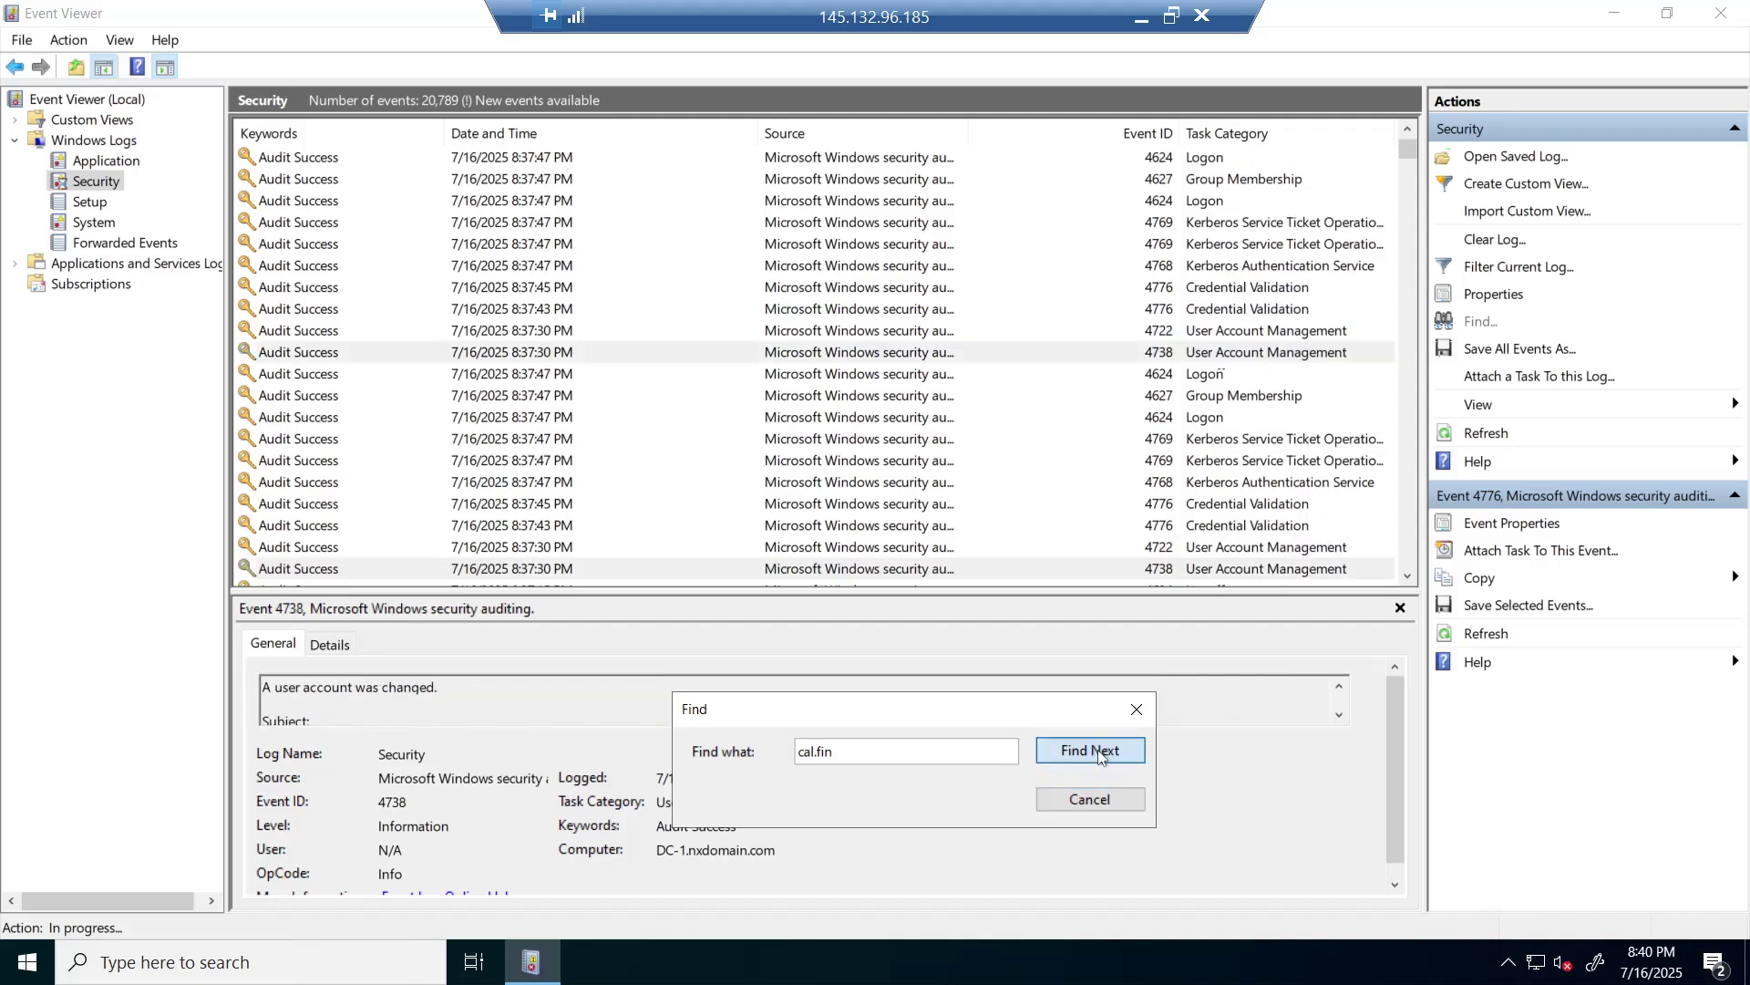
left_click(1099, 750)
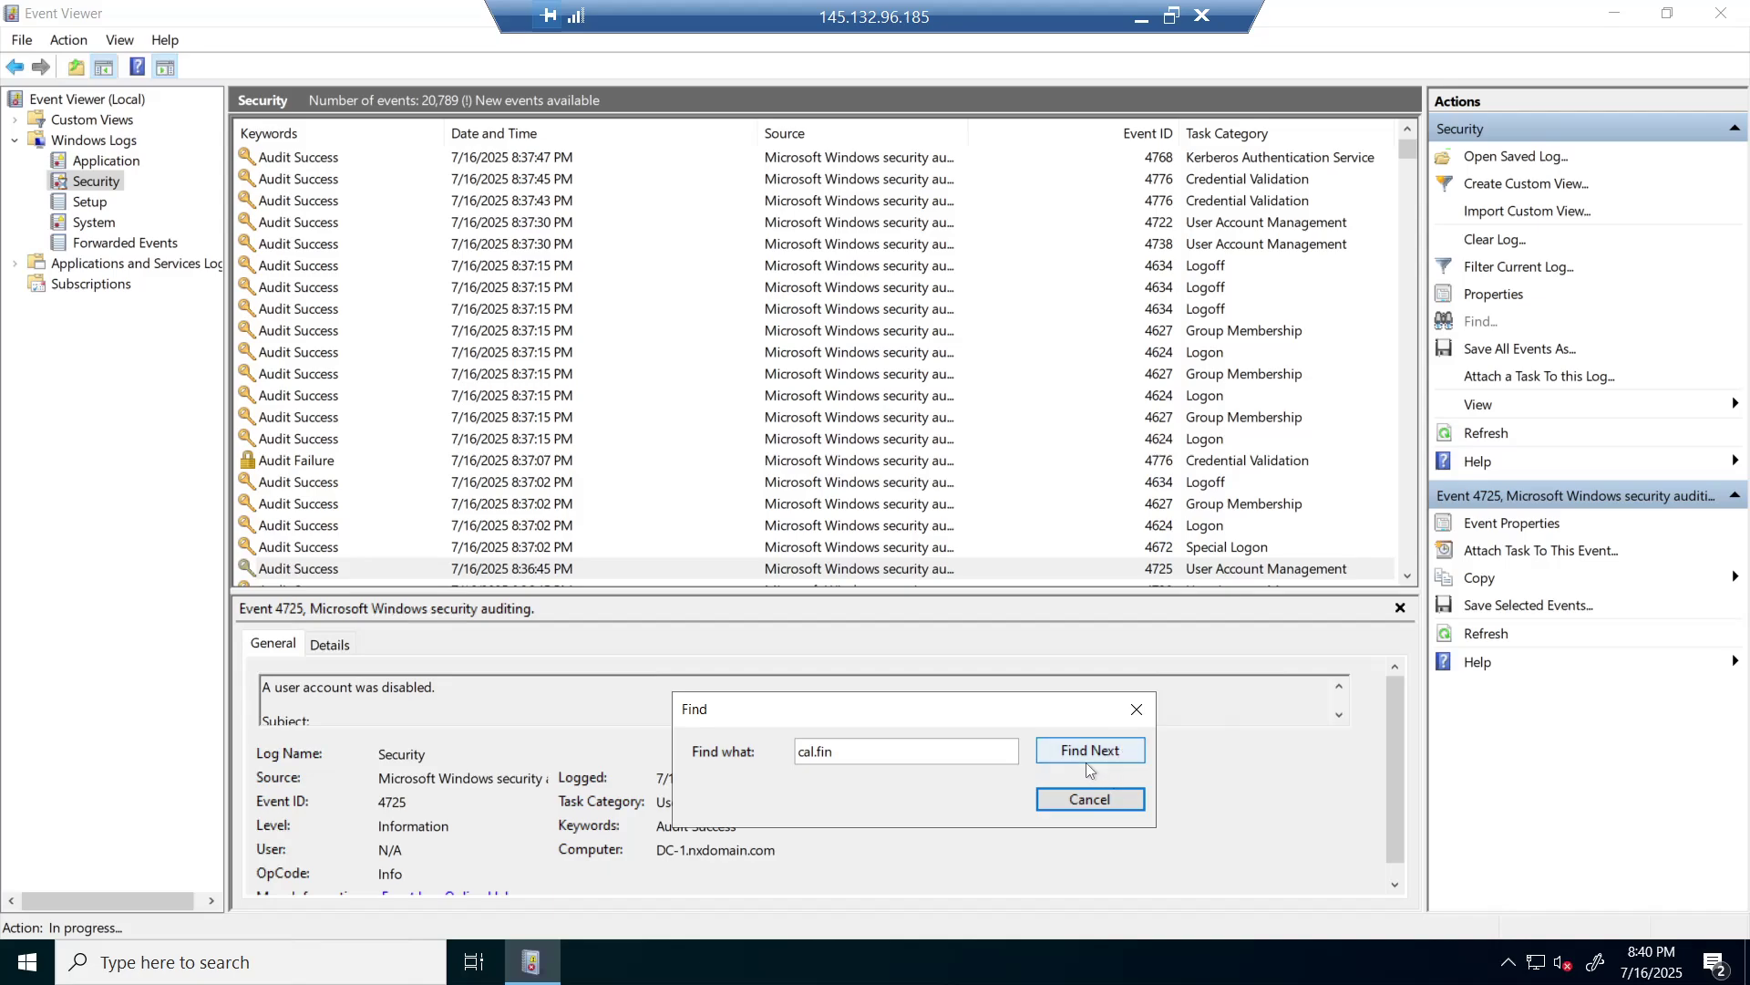
left_click(1100, 753)
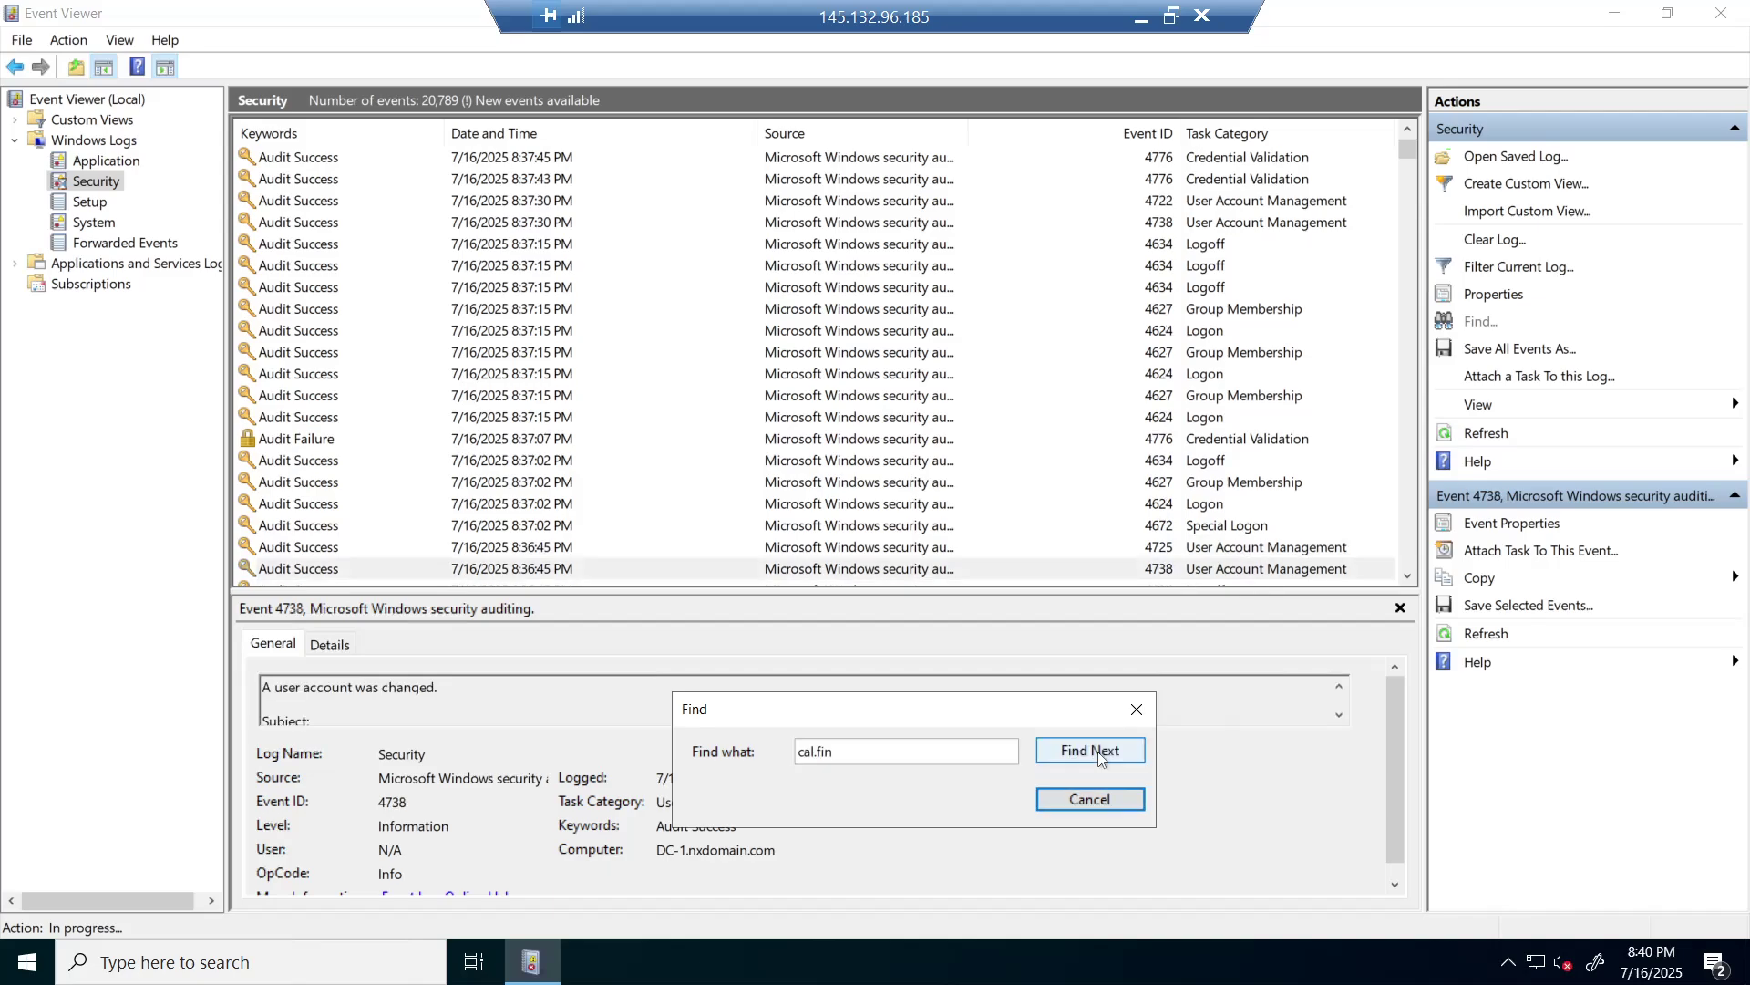
left_click(1101, 757)
left_click(1100, 757)
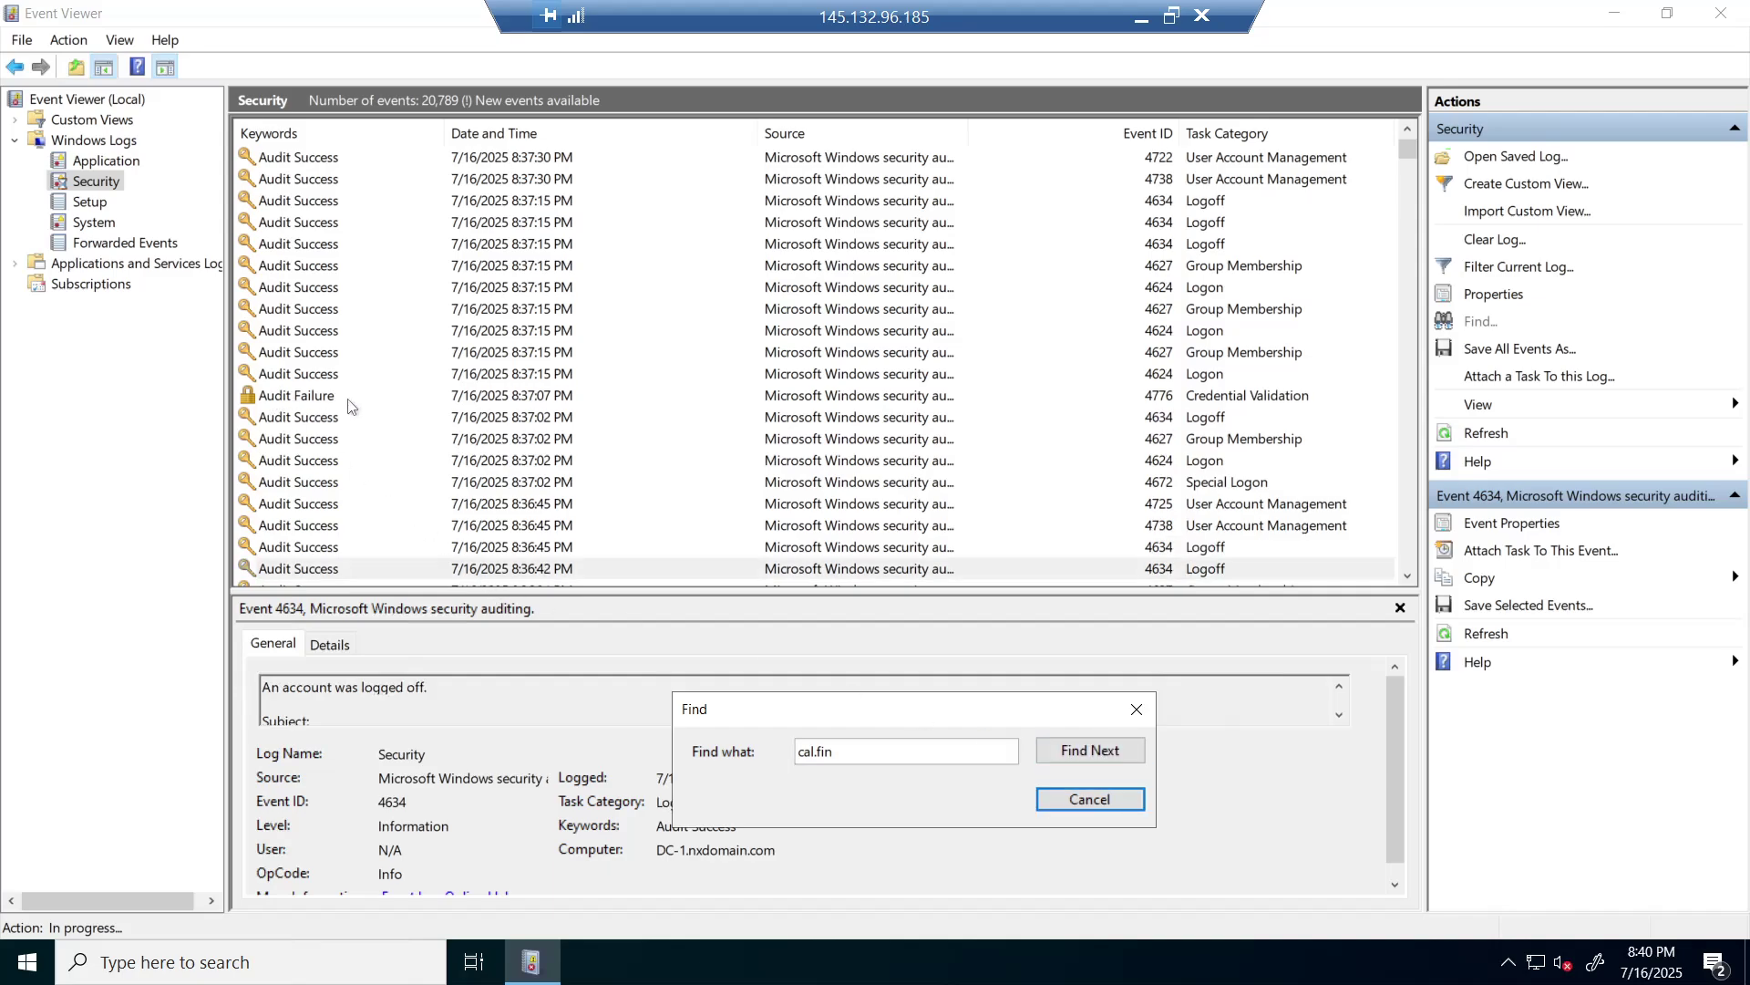
left_click(1081, 755)
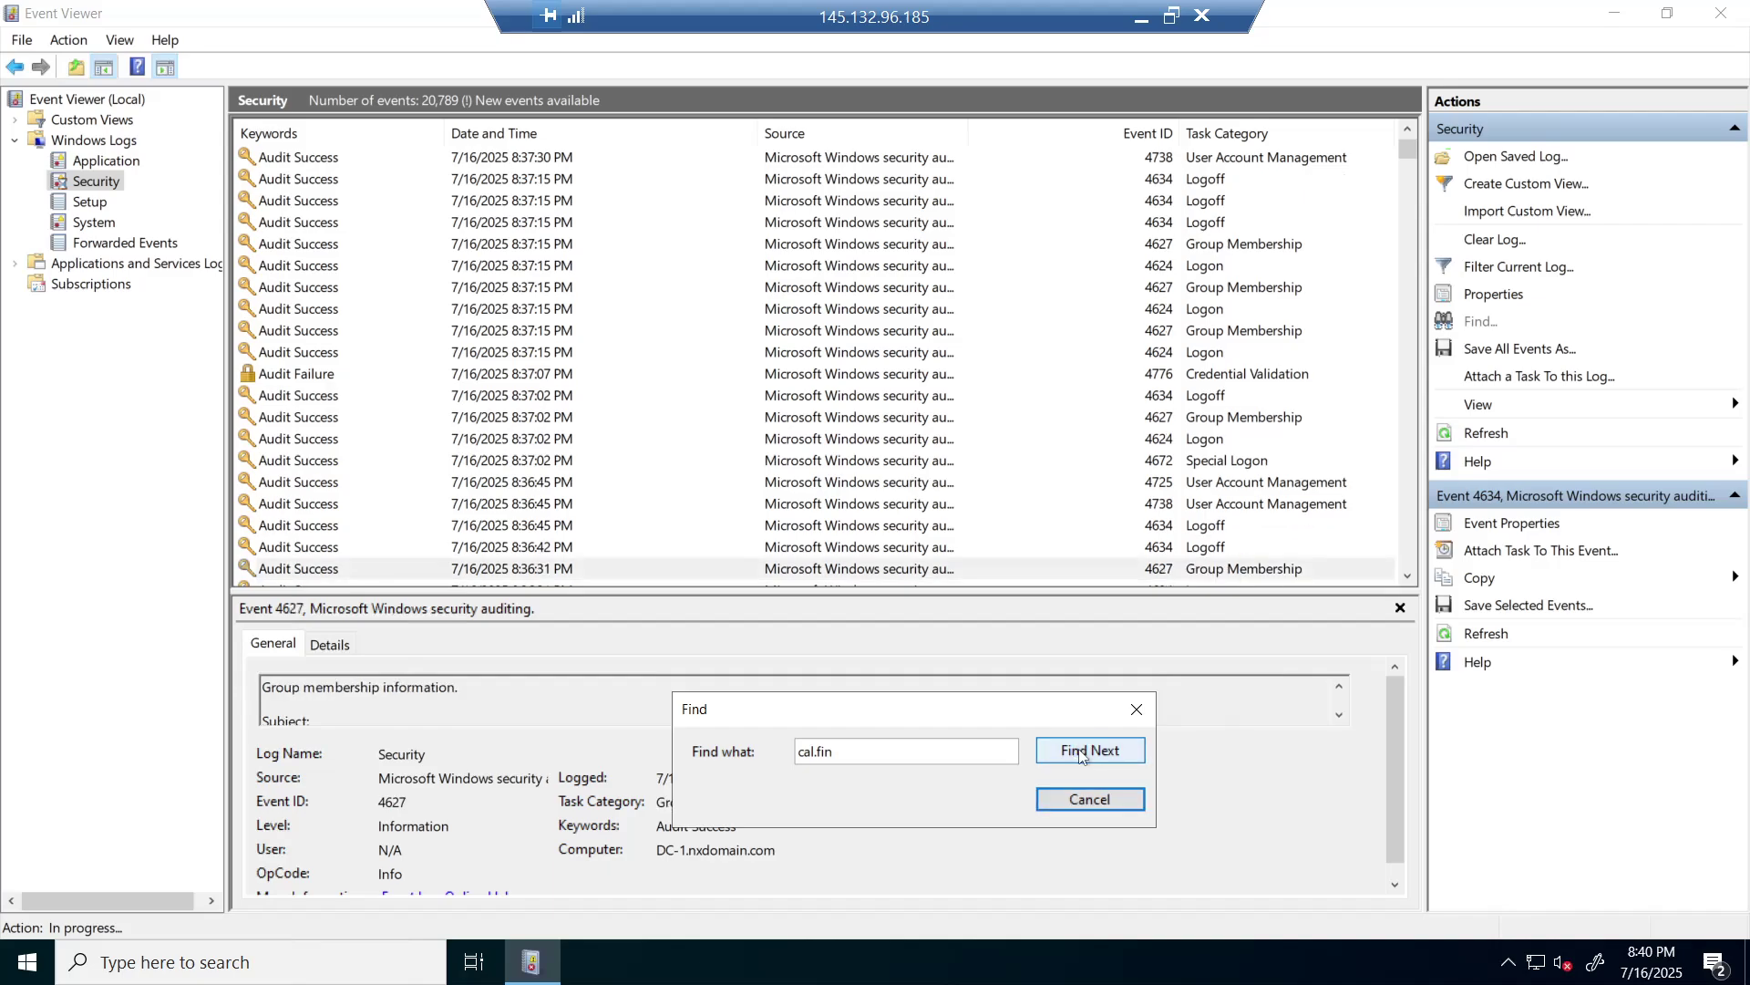
left_click(1081, 755)
left_click(1081, 755)
left_click(1081, 755)
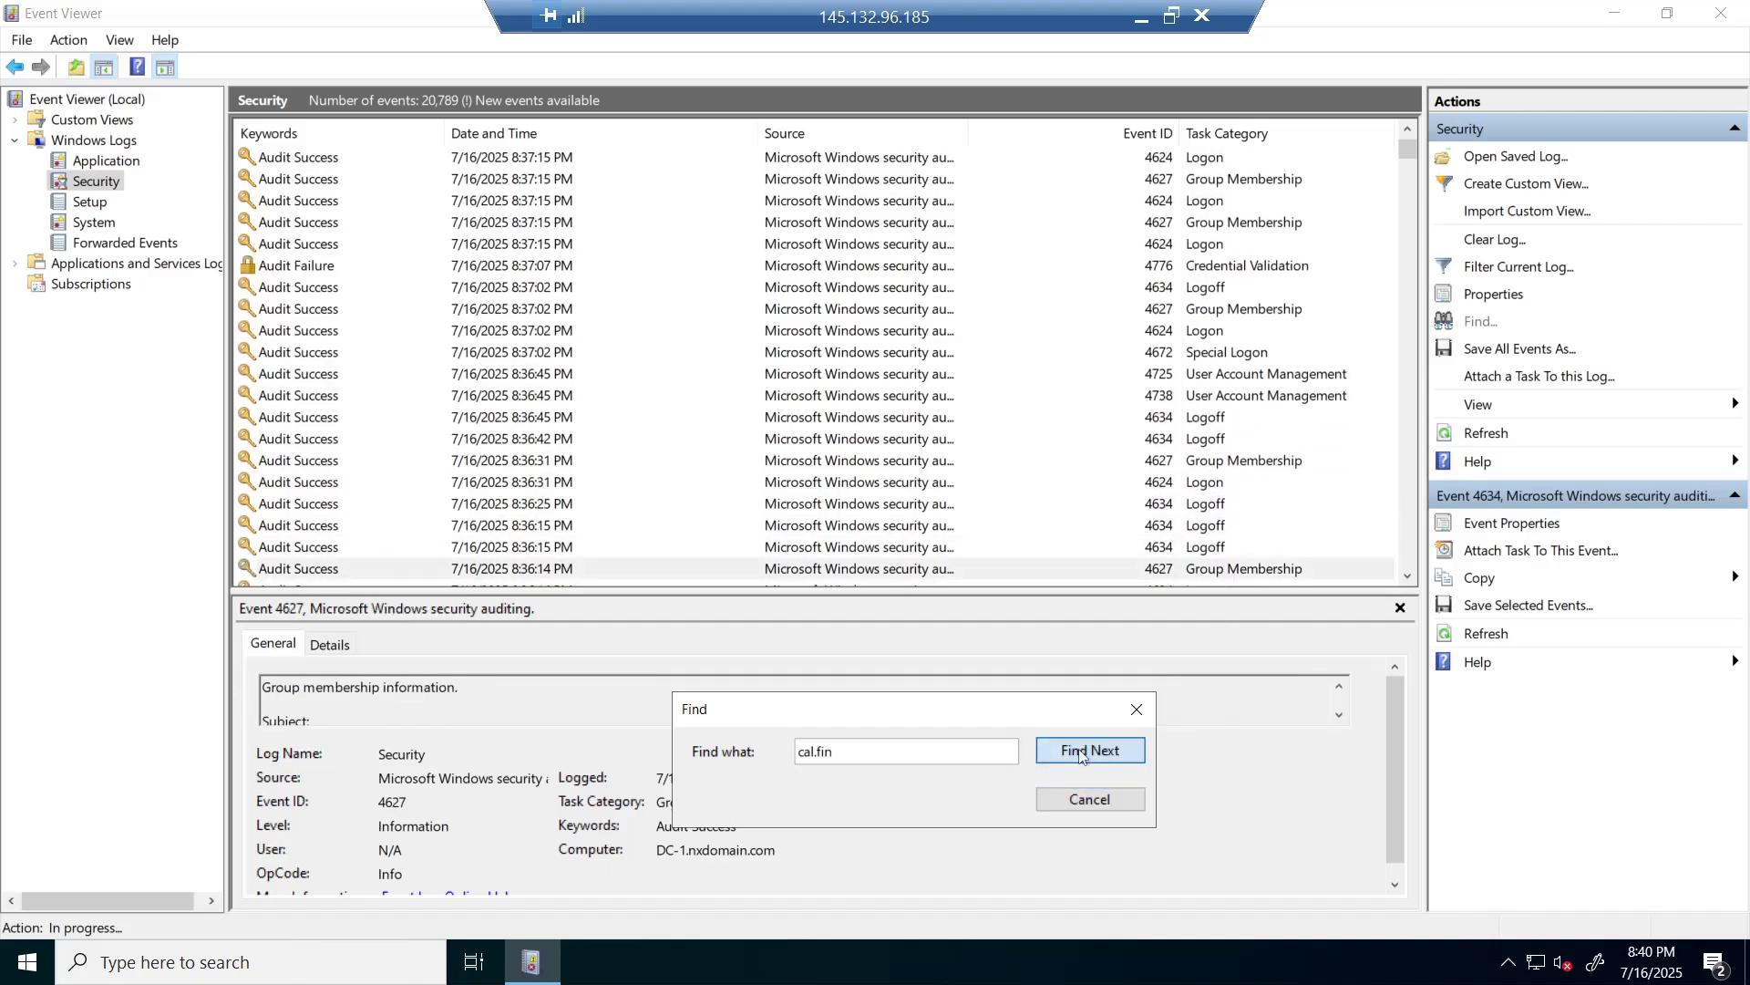
left_click(1081, 755)
left_click(1081, 755)
left_click(1081, 755)
left_click(1081, 755)
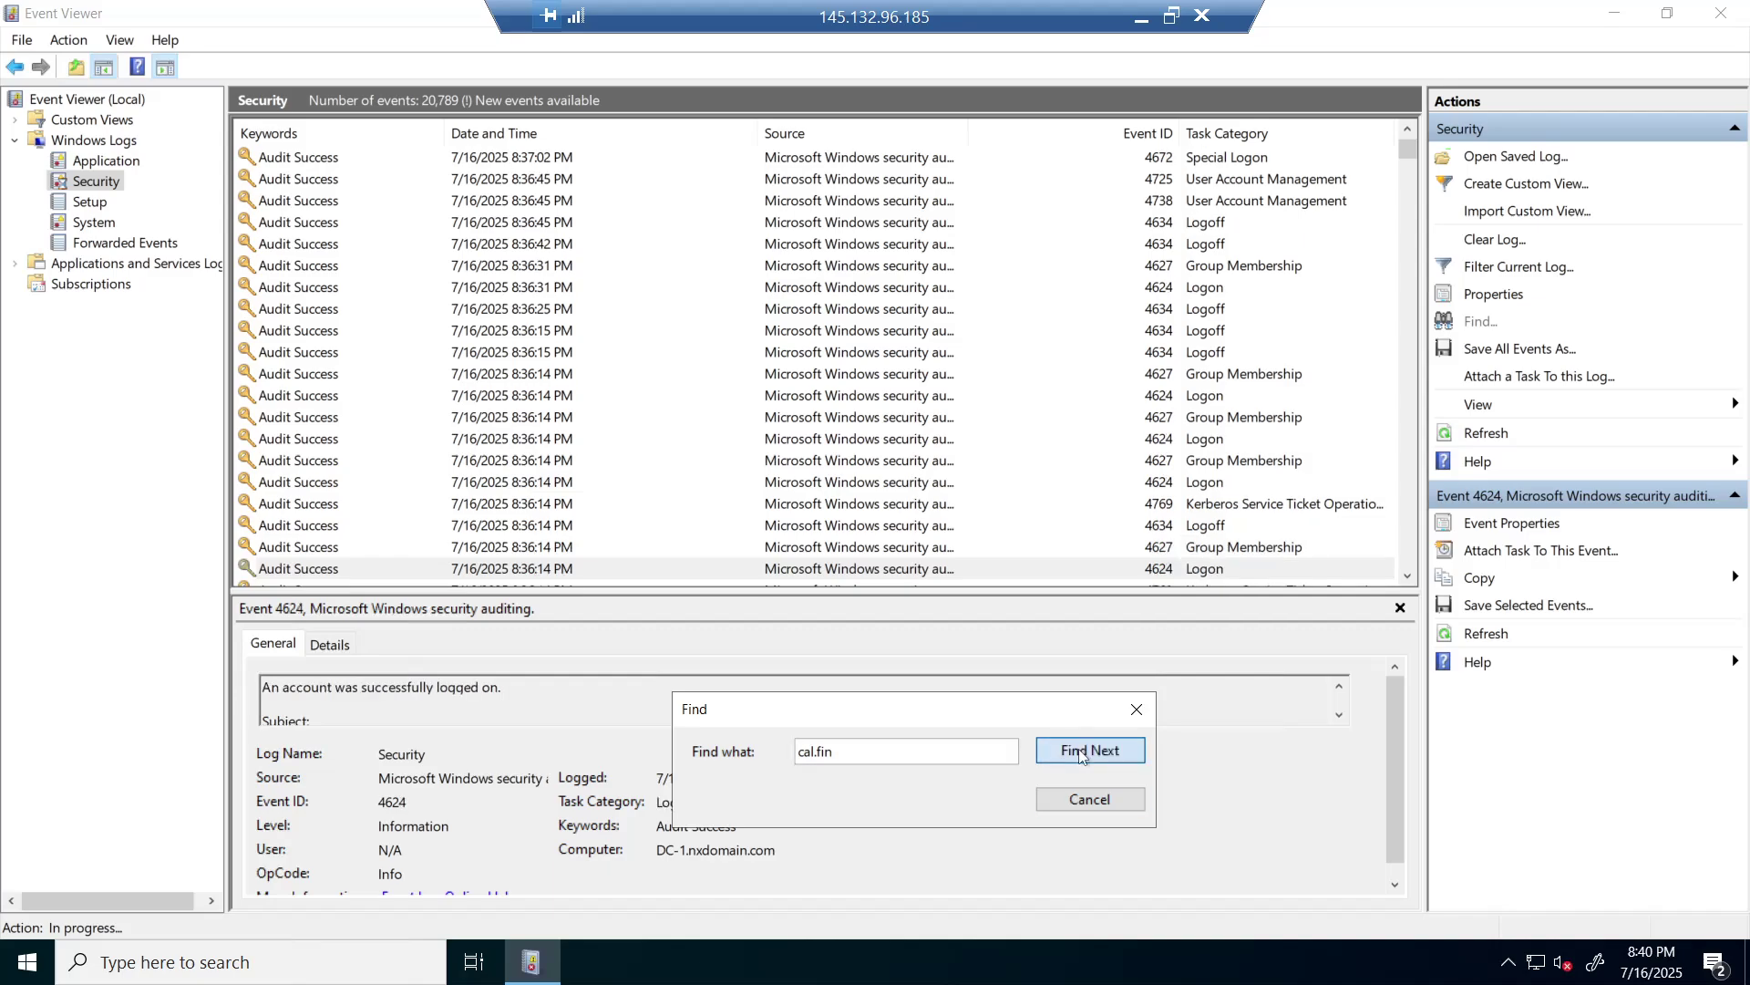
left_click(1081, 754)
left_click(1082, 755)
left_click(1081, 754)
left_click(1081, 755)
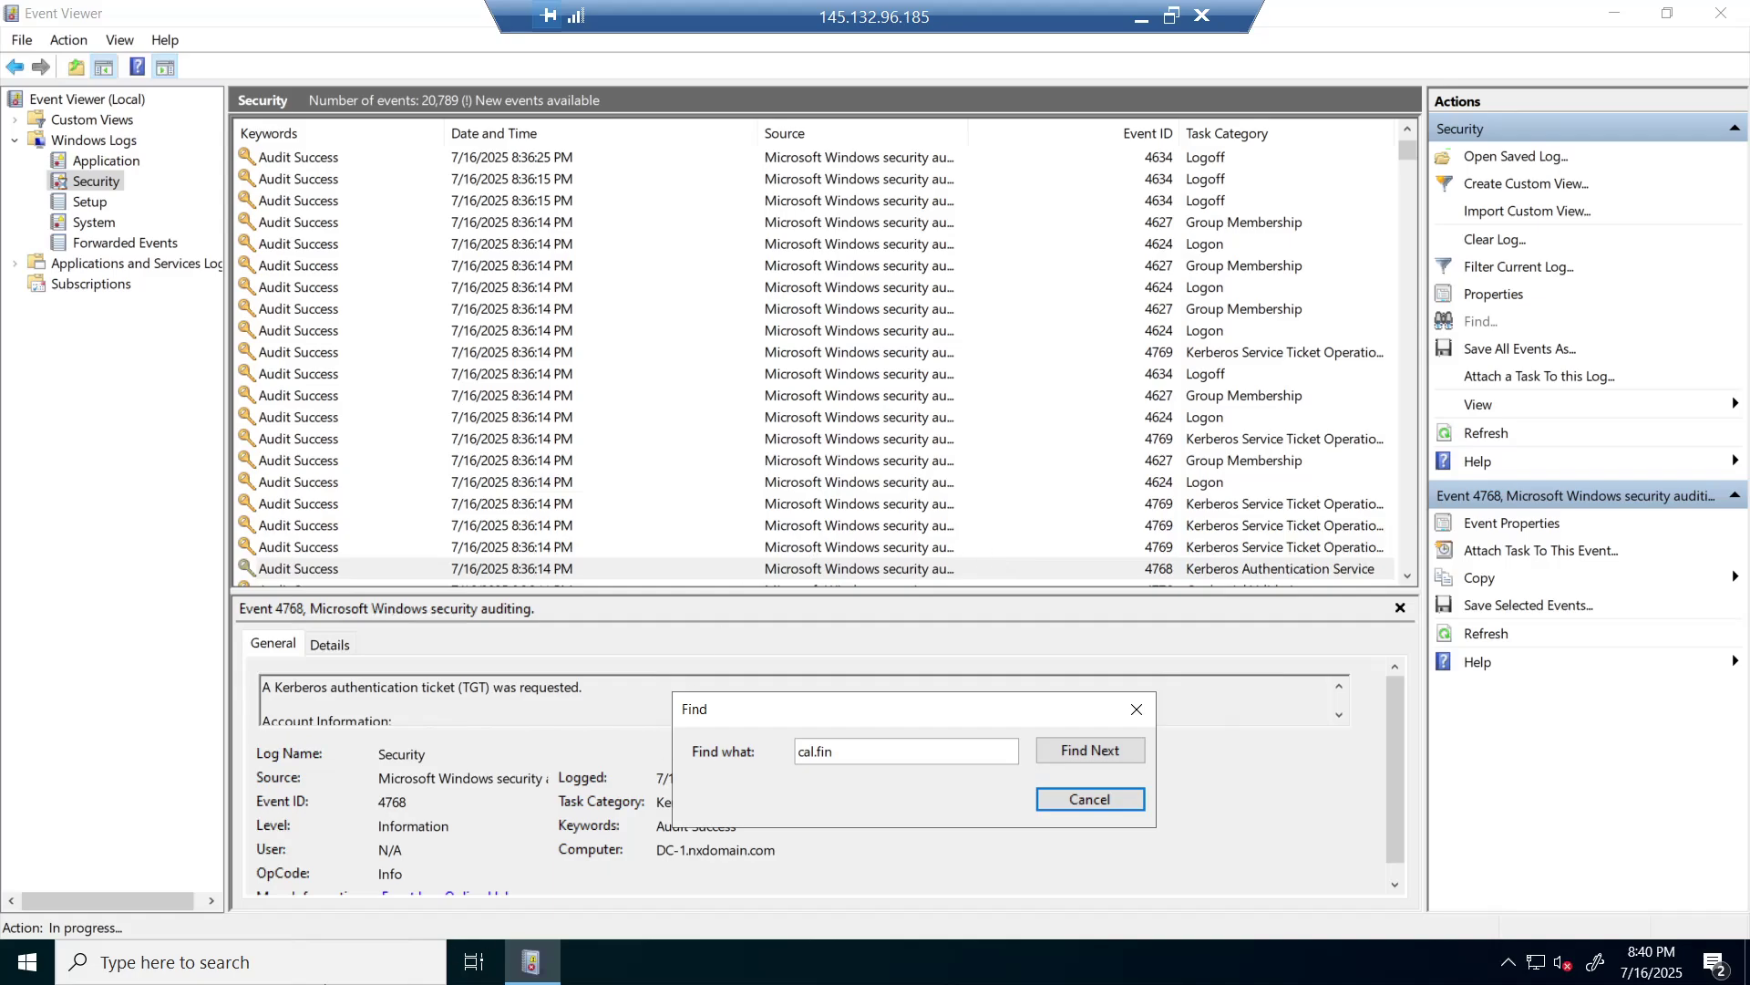
- Leave the server session and open Remote Desktop Connection on the local machine
left_click(25, 948)
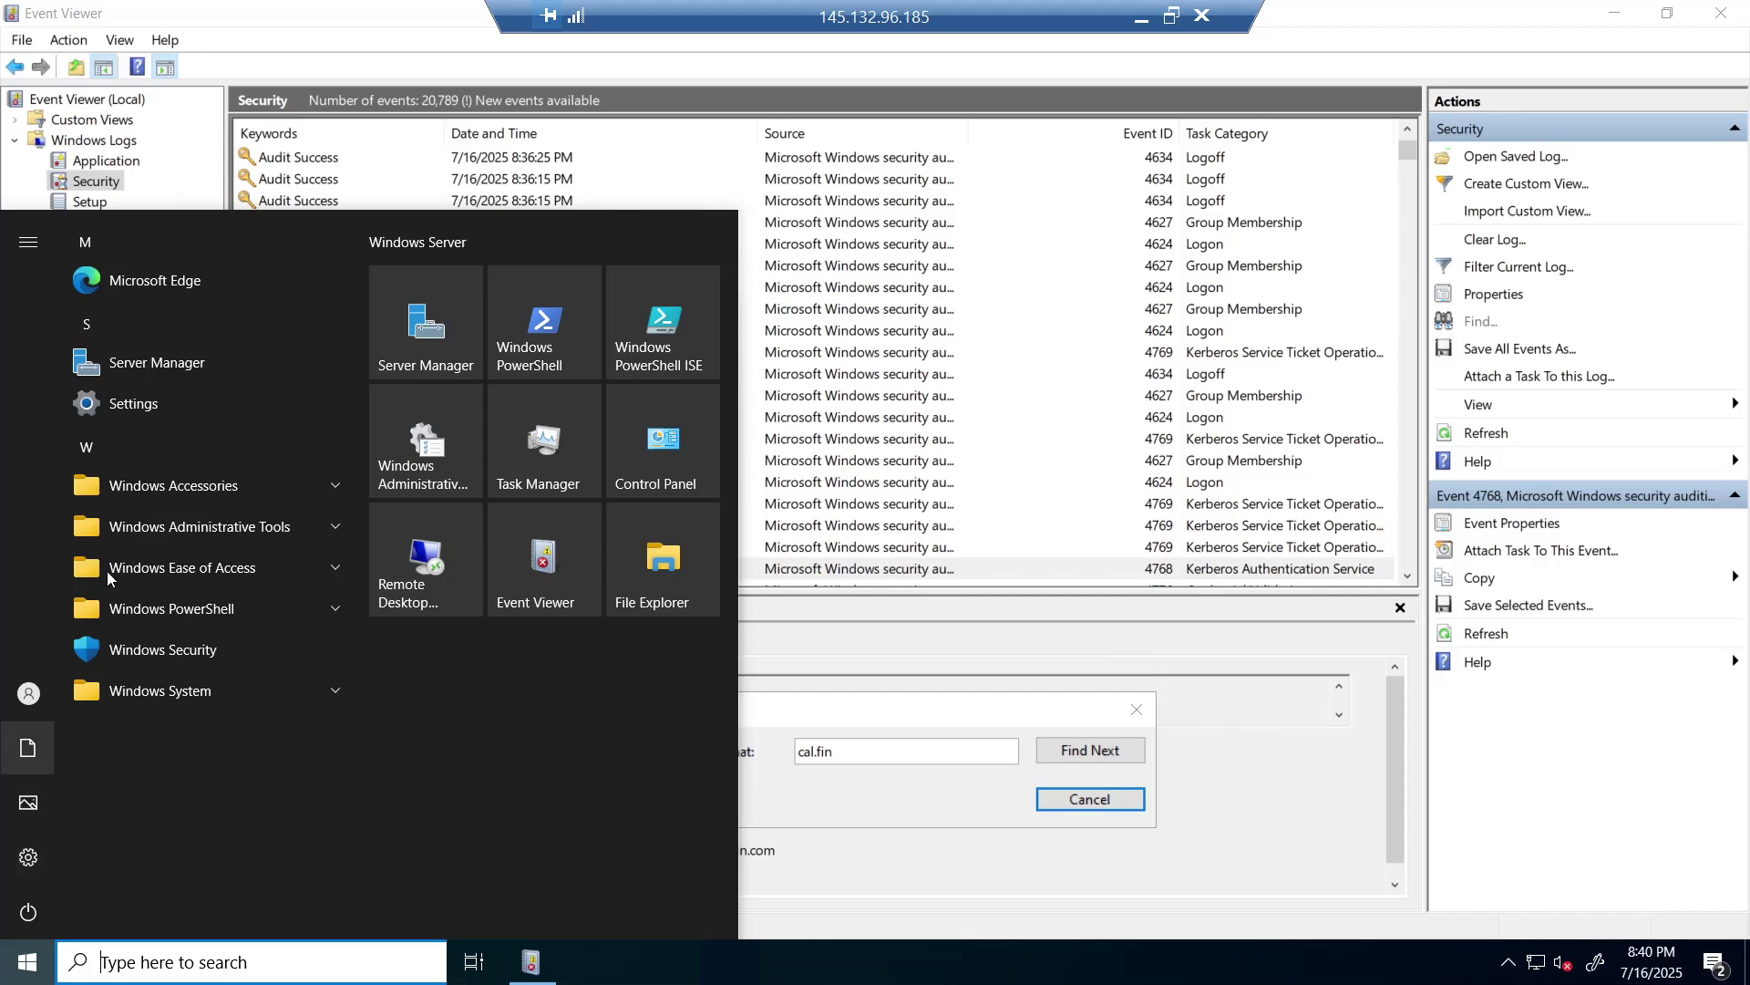
right_click(26, 952)
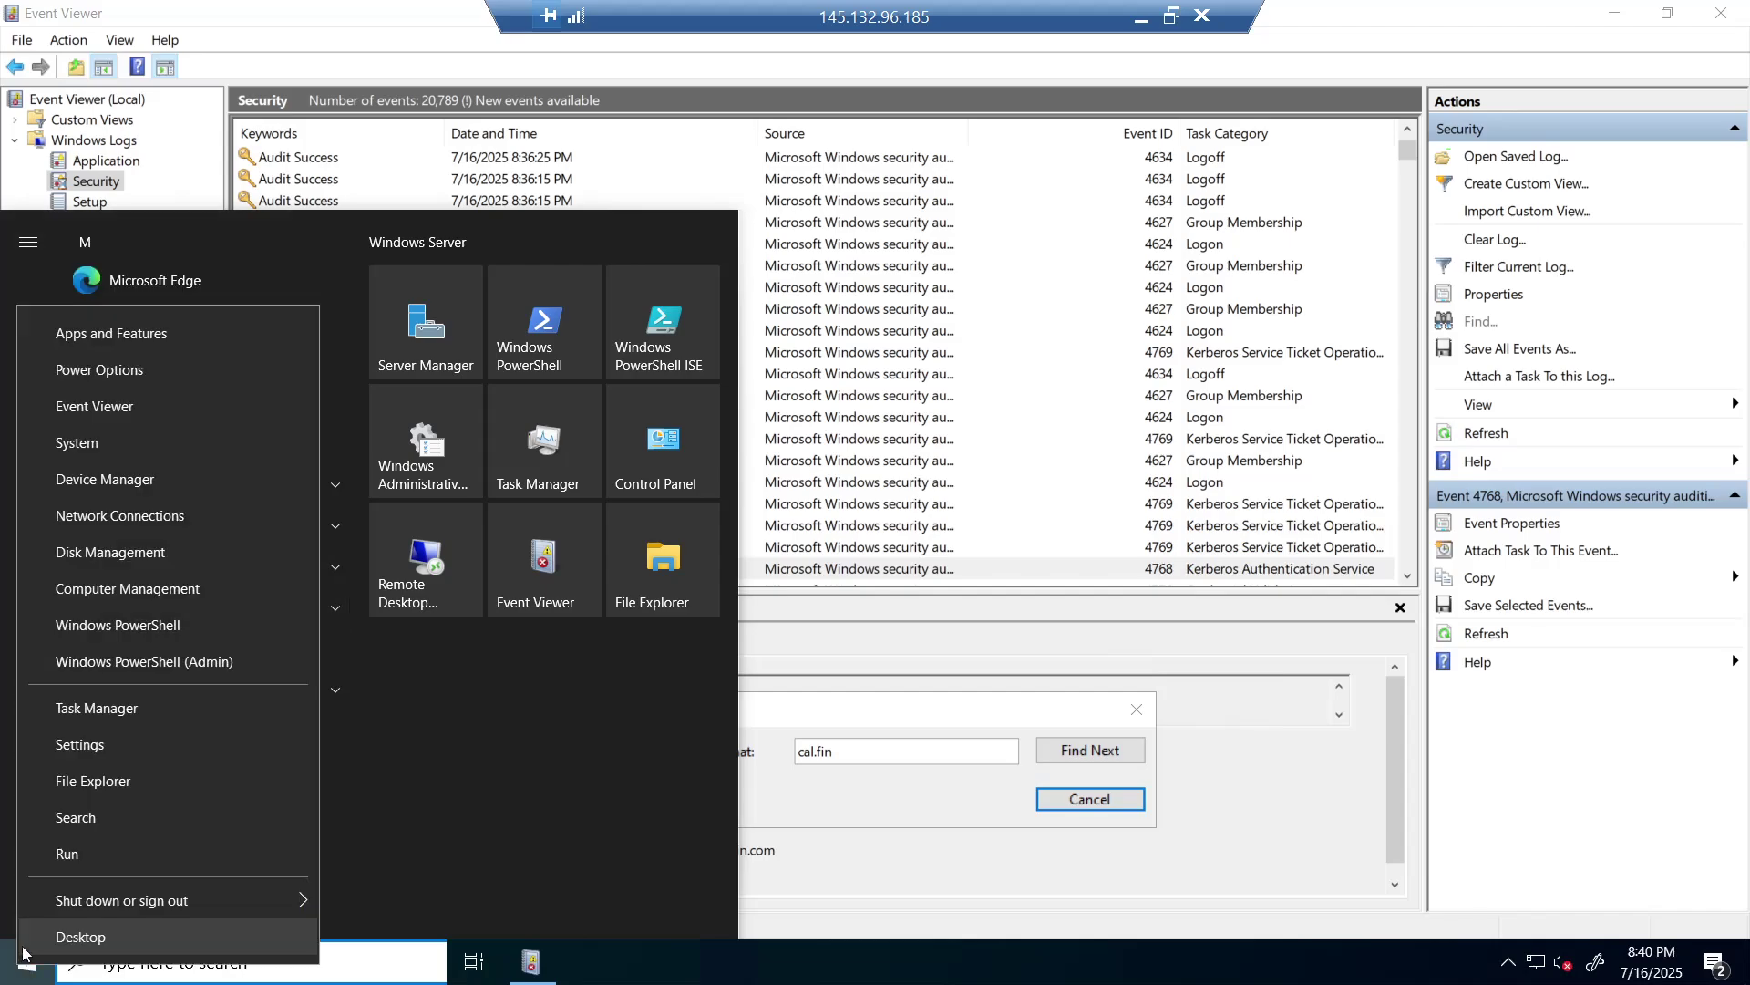
left_click(120, 438)
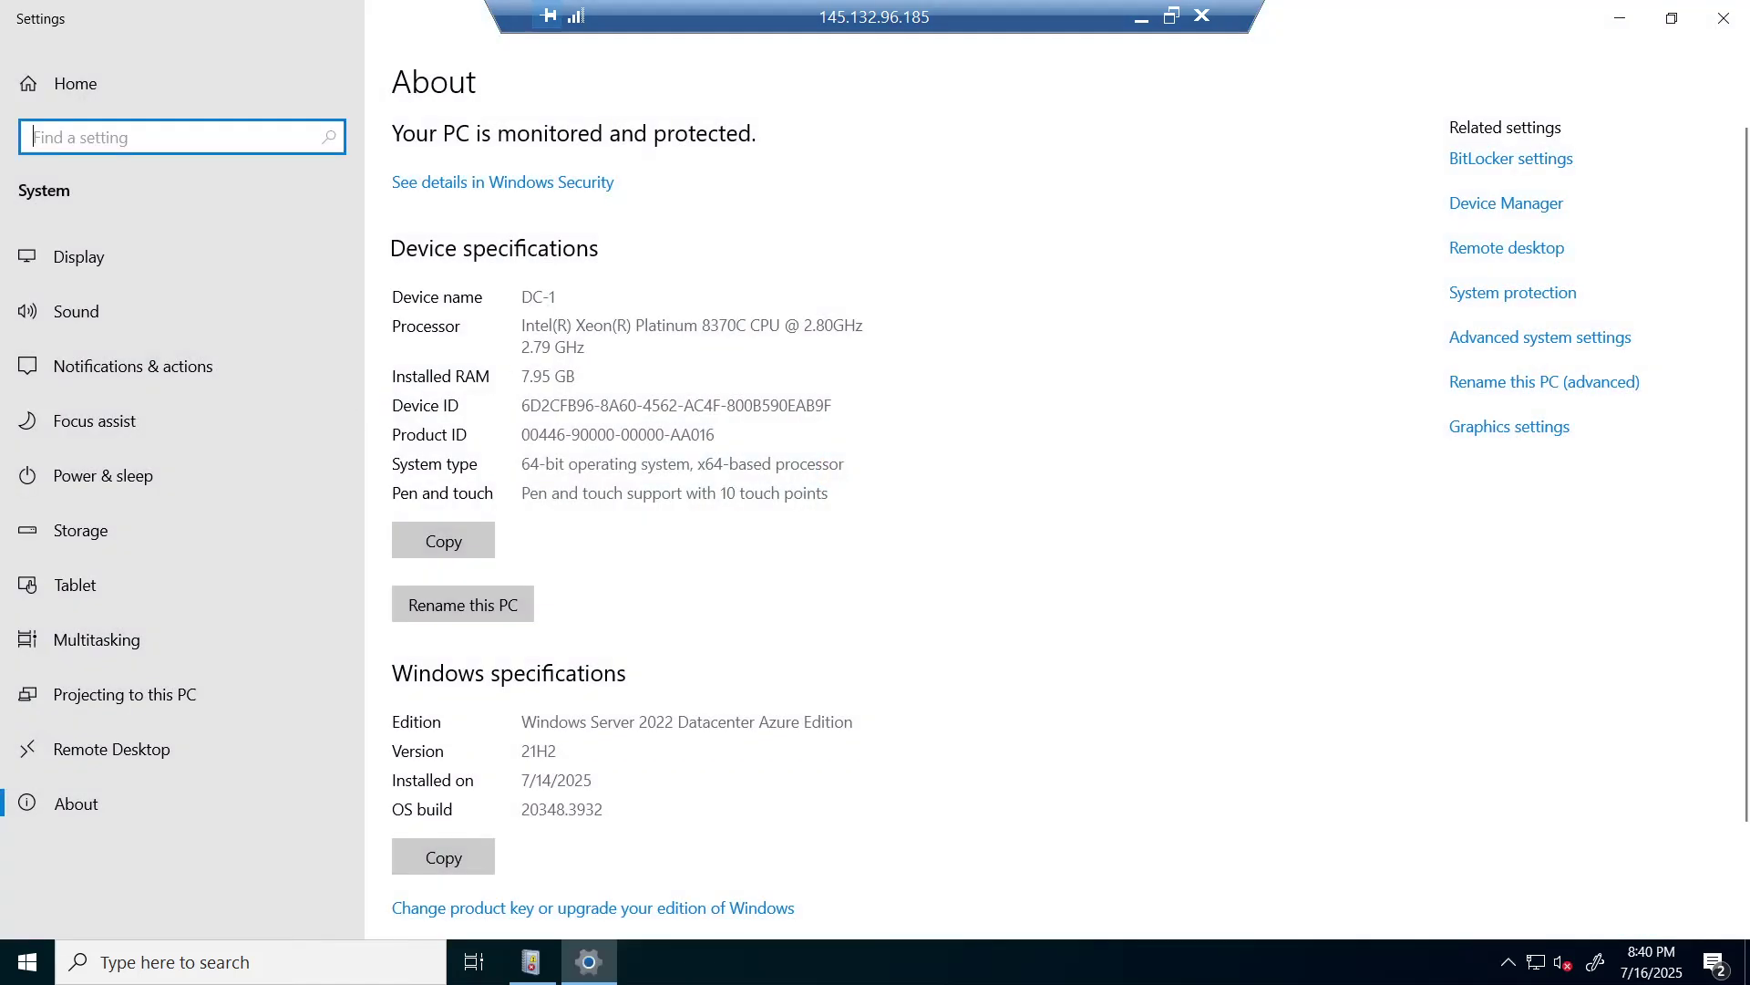
left_click(1140, 20)
left_click(326, 684)
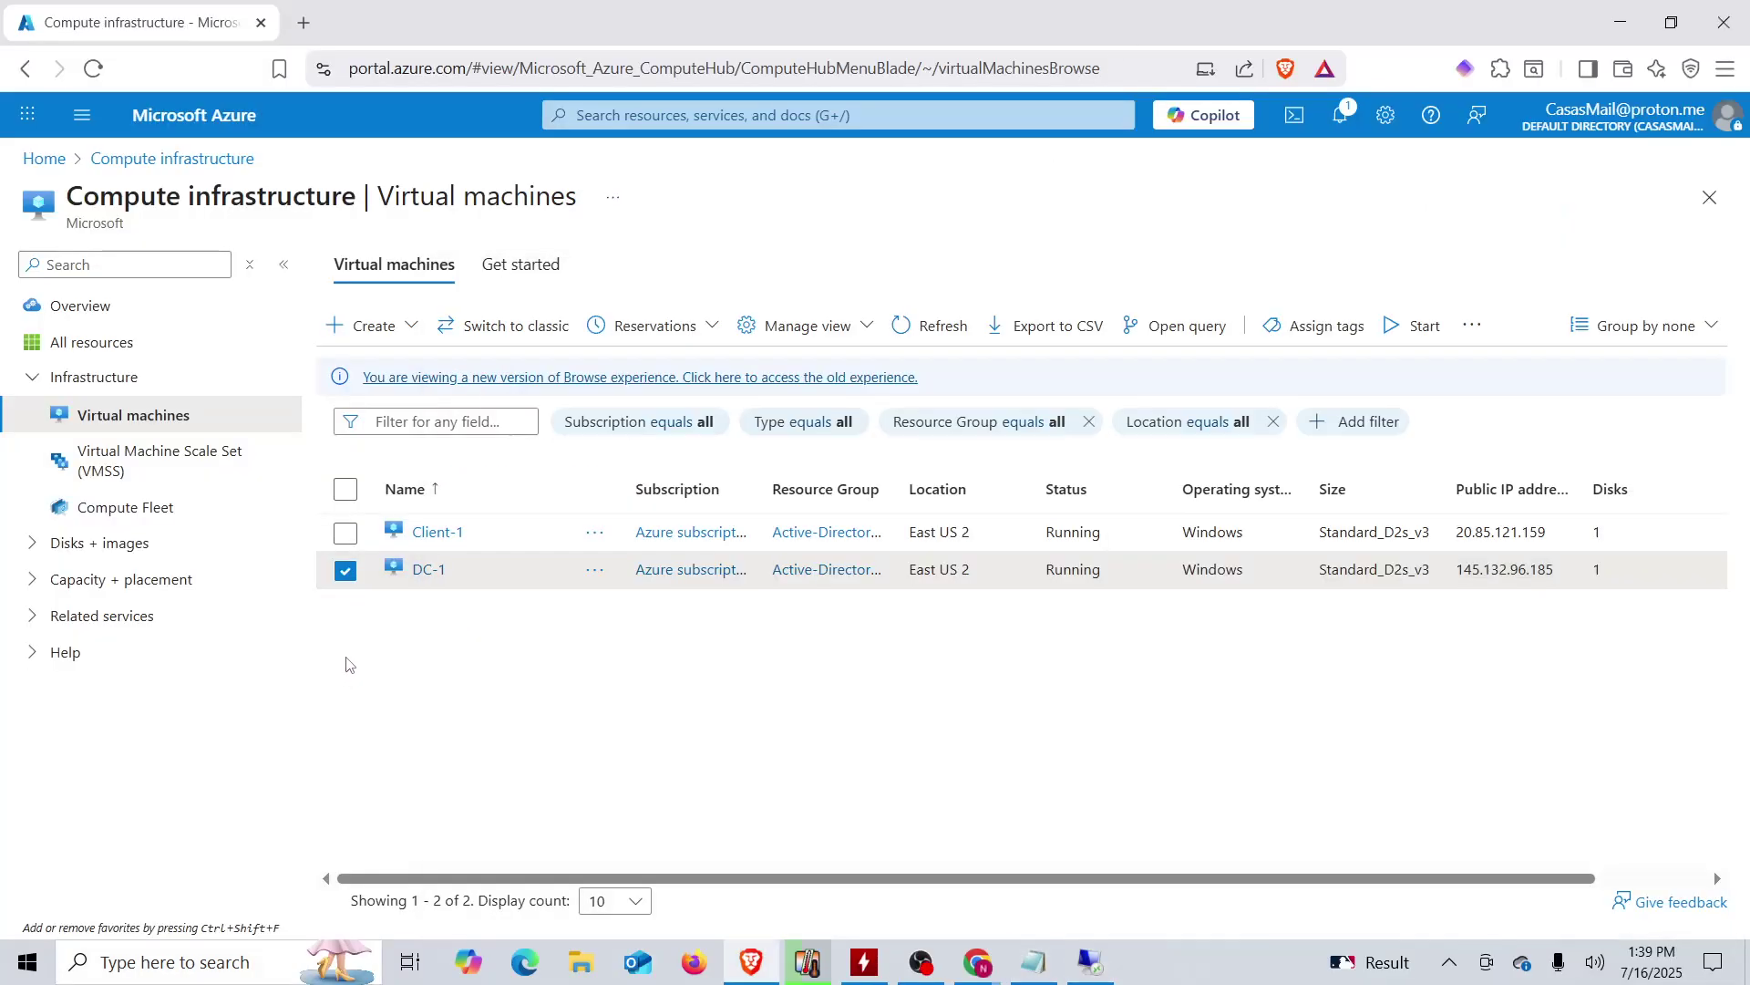
left_click(234, 972)
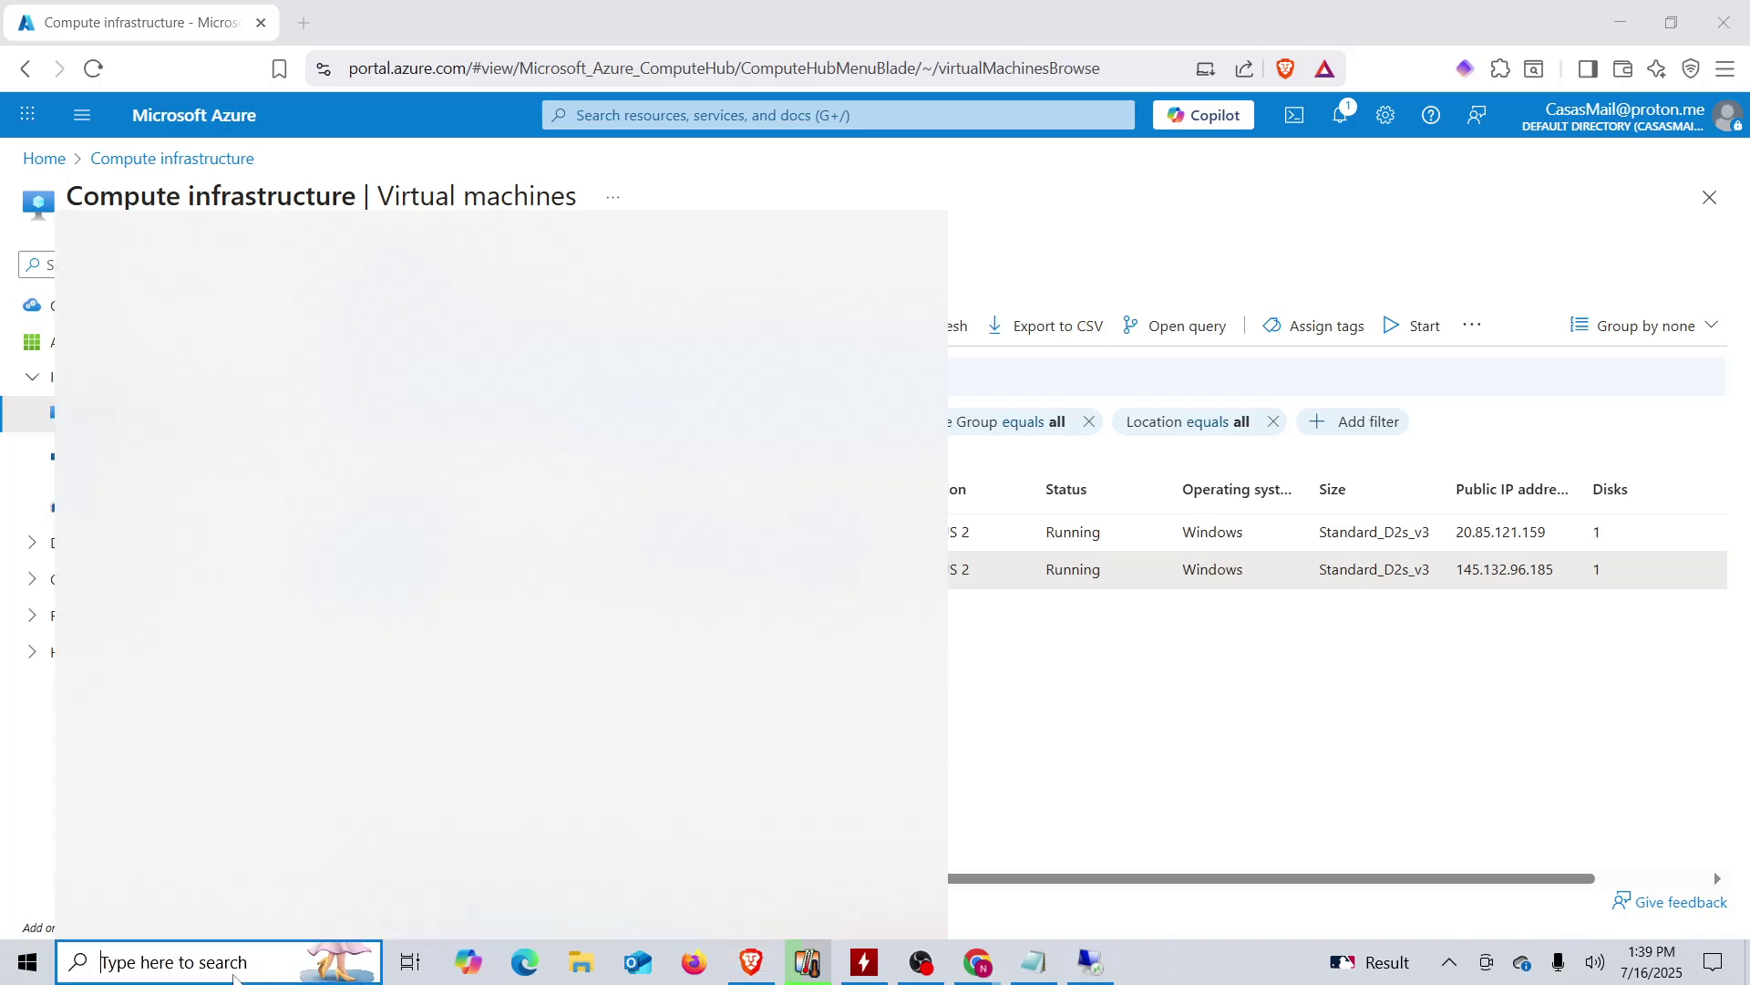
left_click(257, 588)
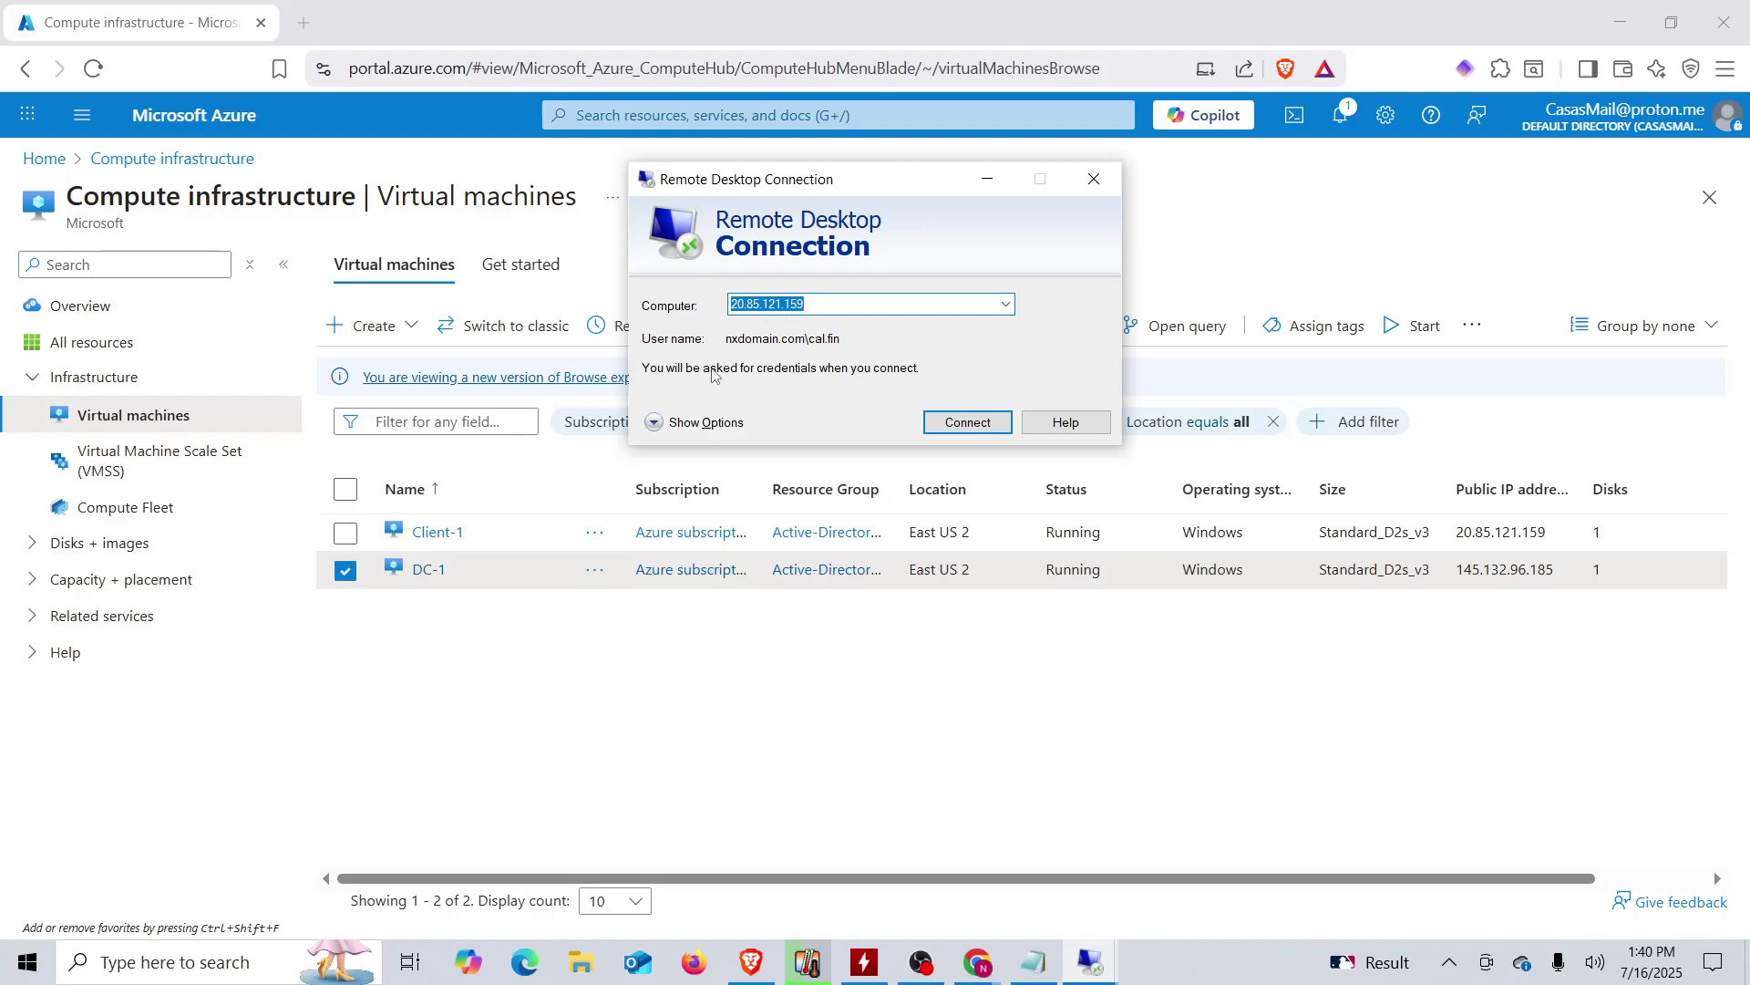
- Connect to 20.85.121.159 with the domain user's password, accepting the certificate warning
left_click(962, 424)
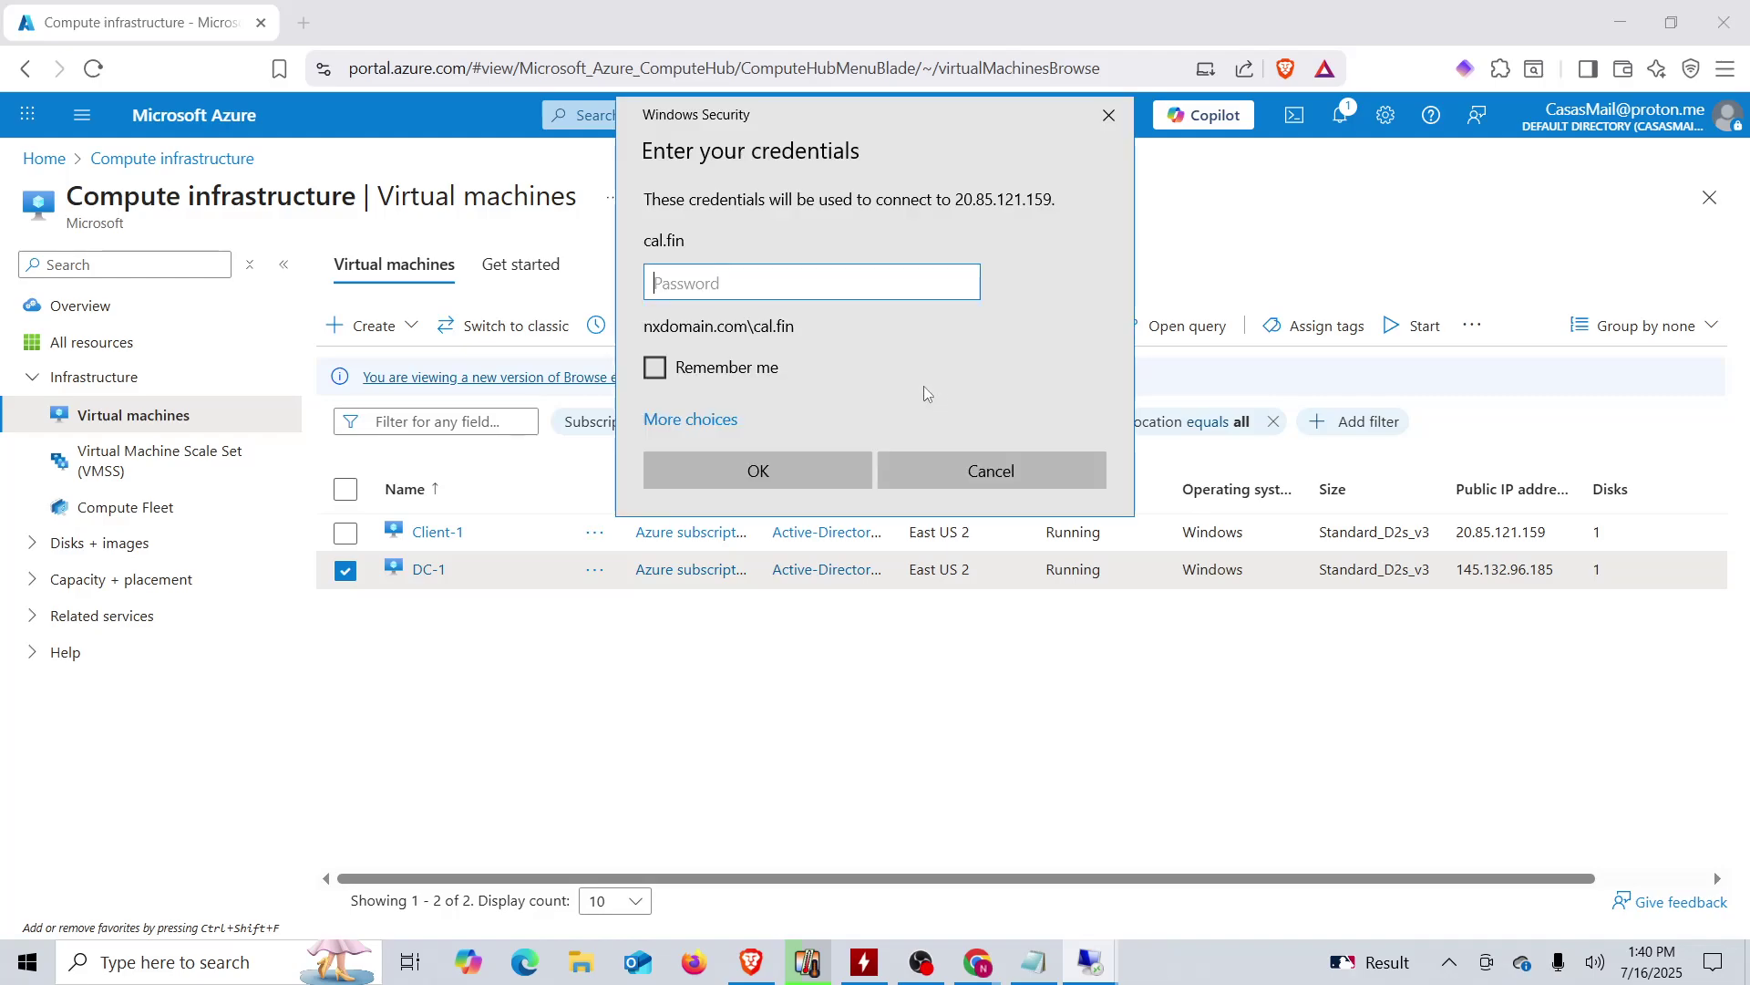
key("Caps_Lock")
type("•")
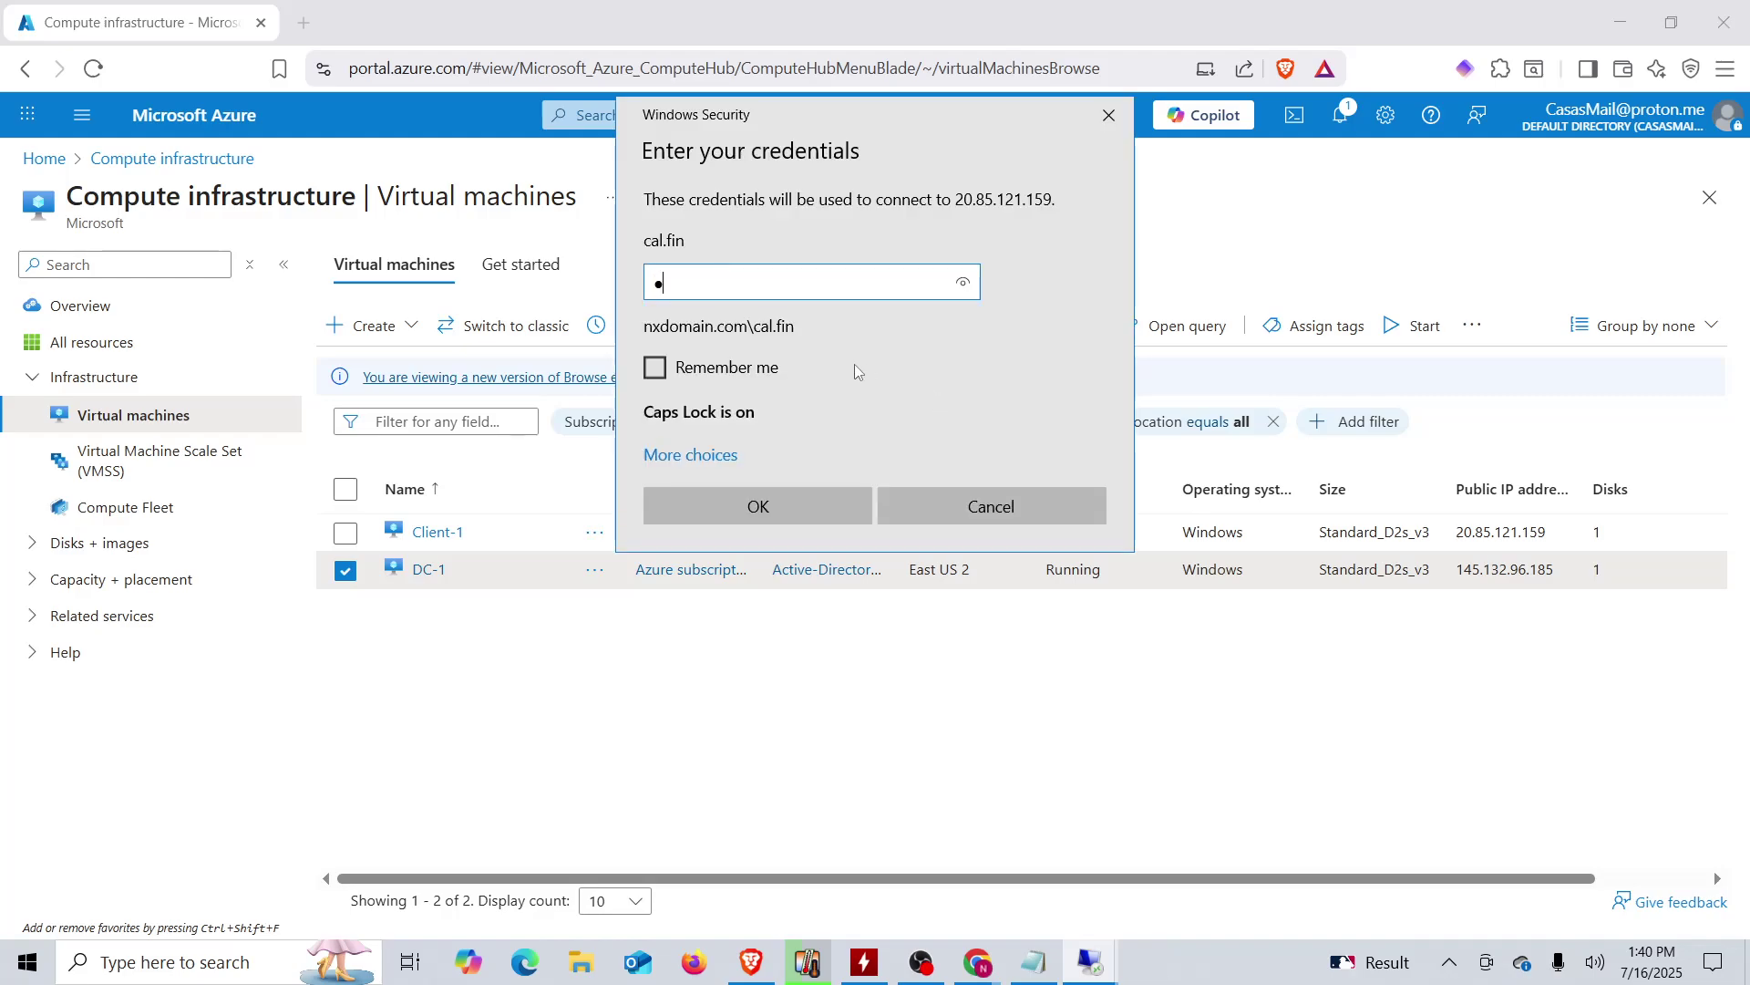
key("Caps_Lock")
type("••••••••")
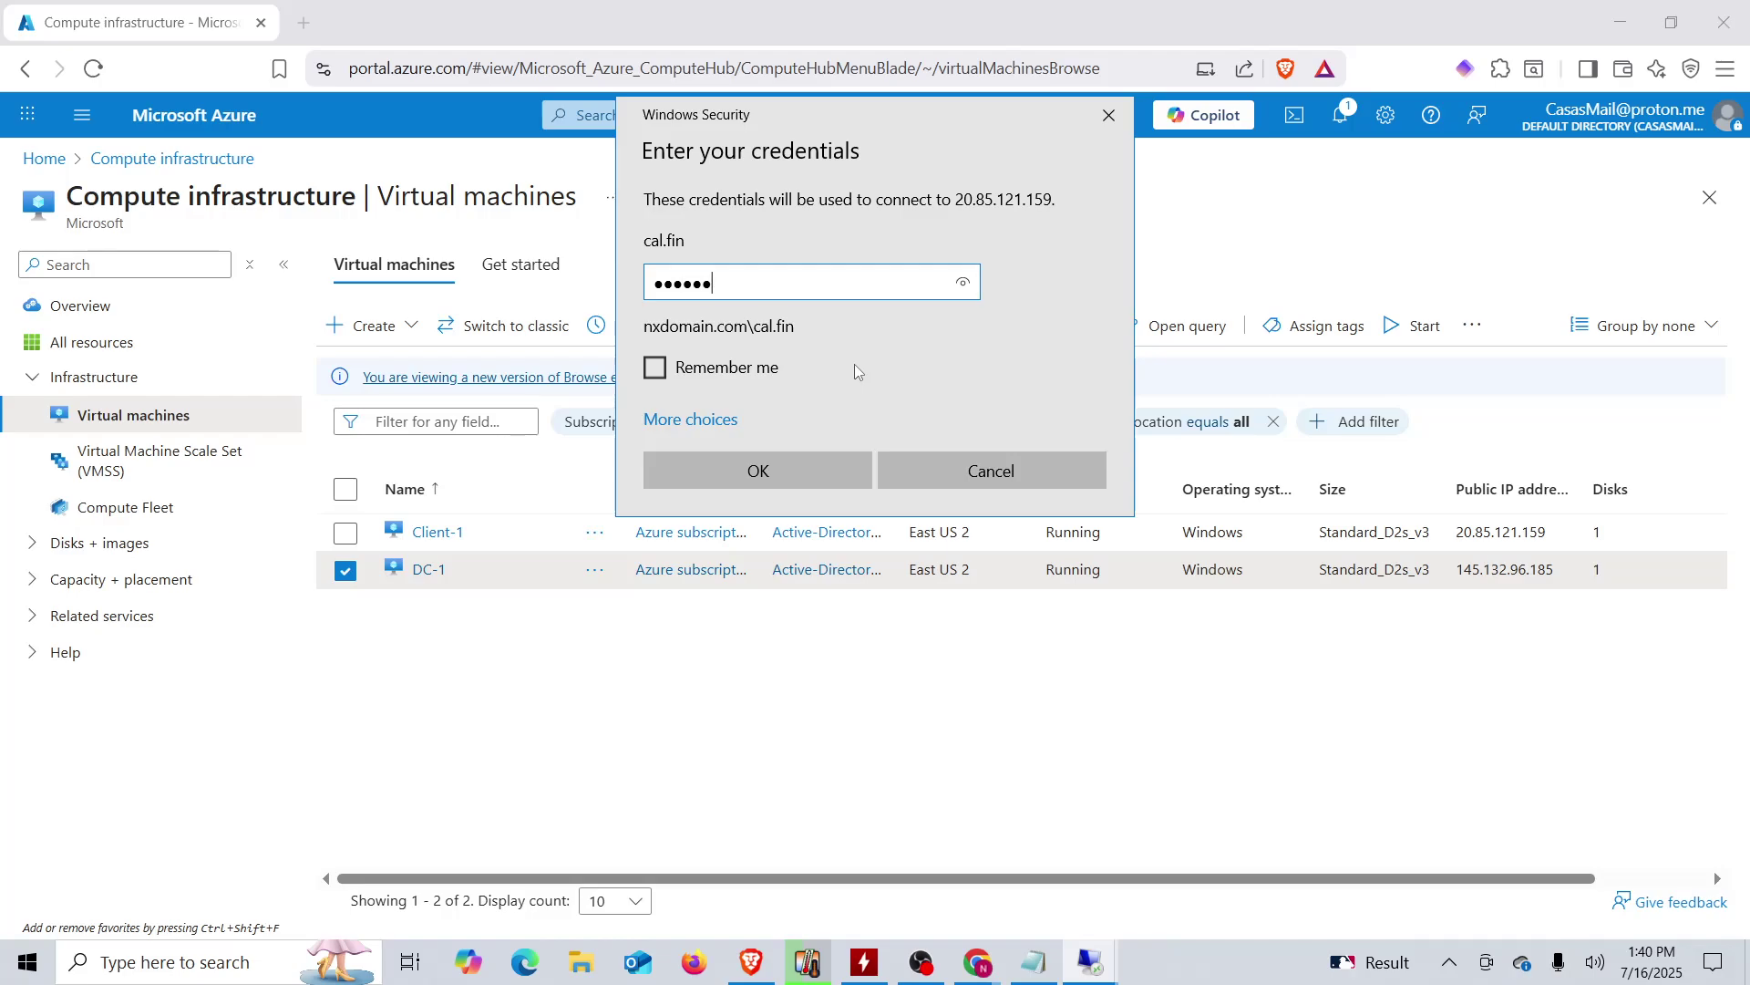
key("Return")
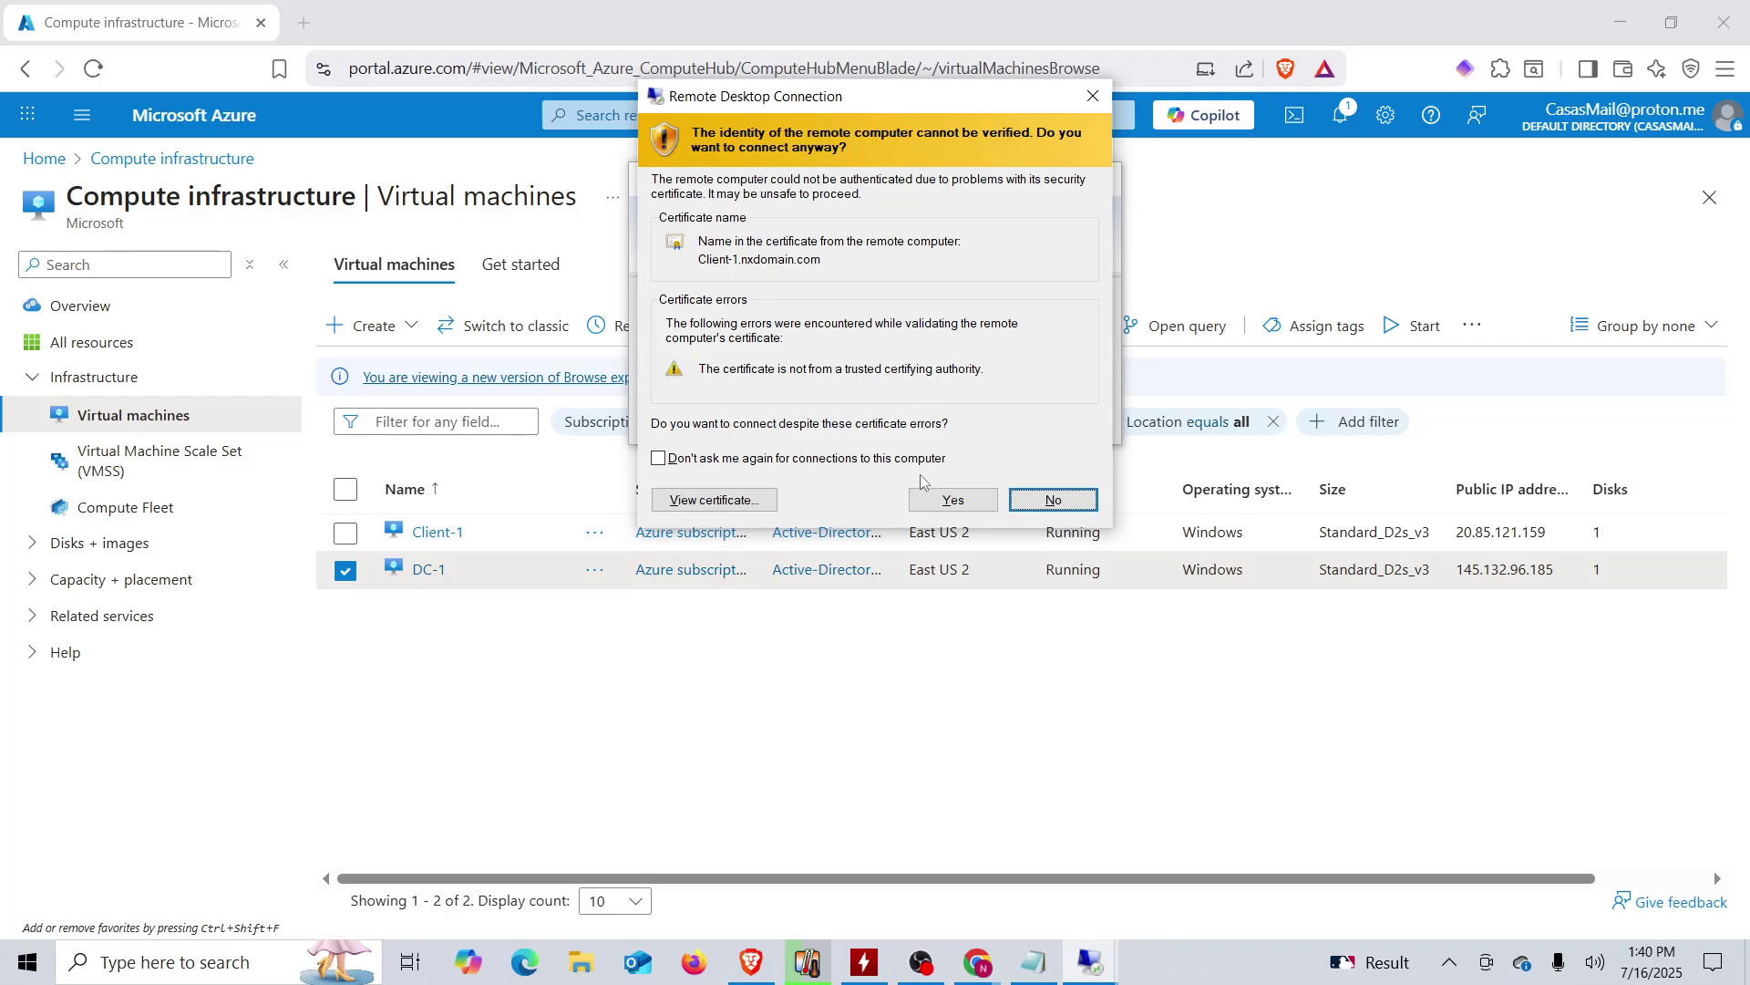
left_click(932, 501)
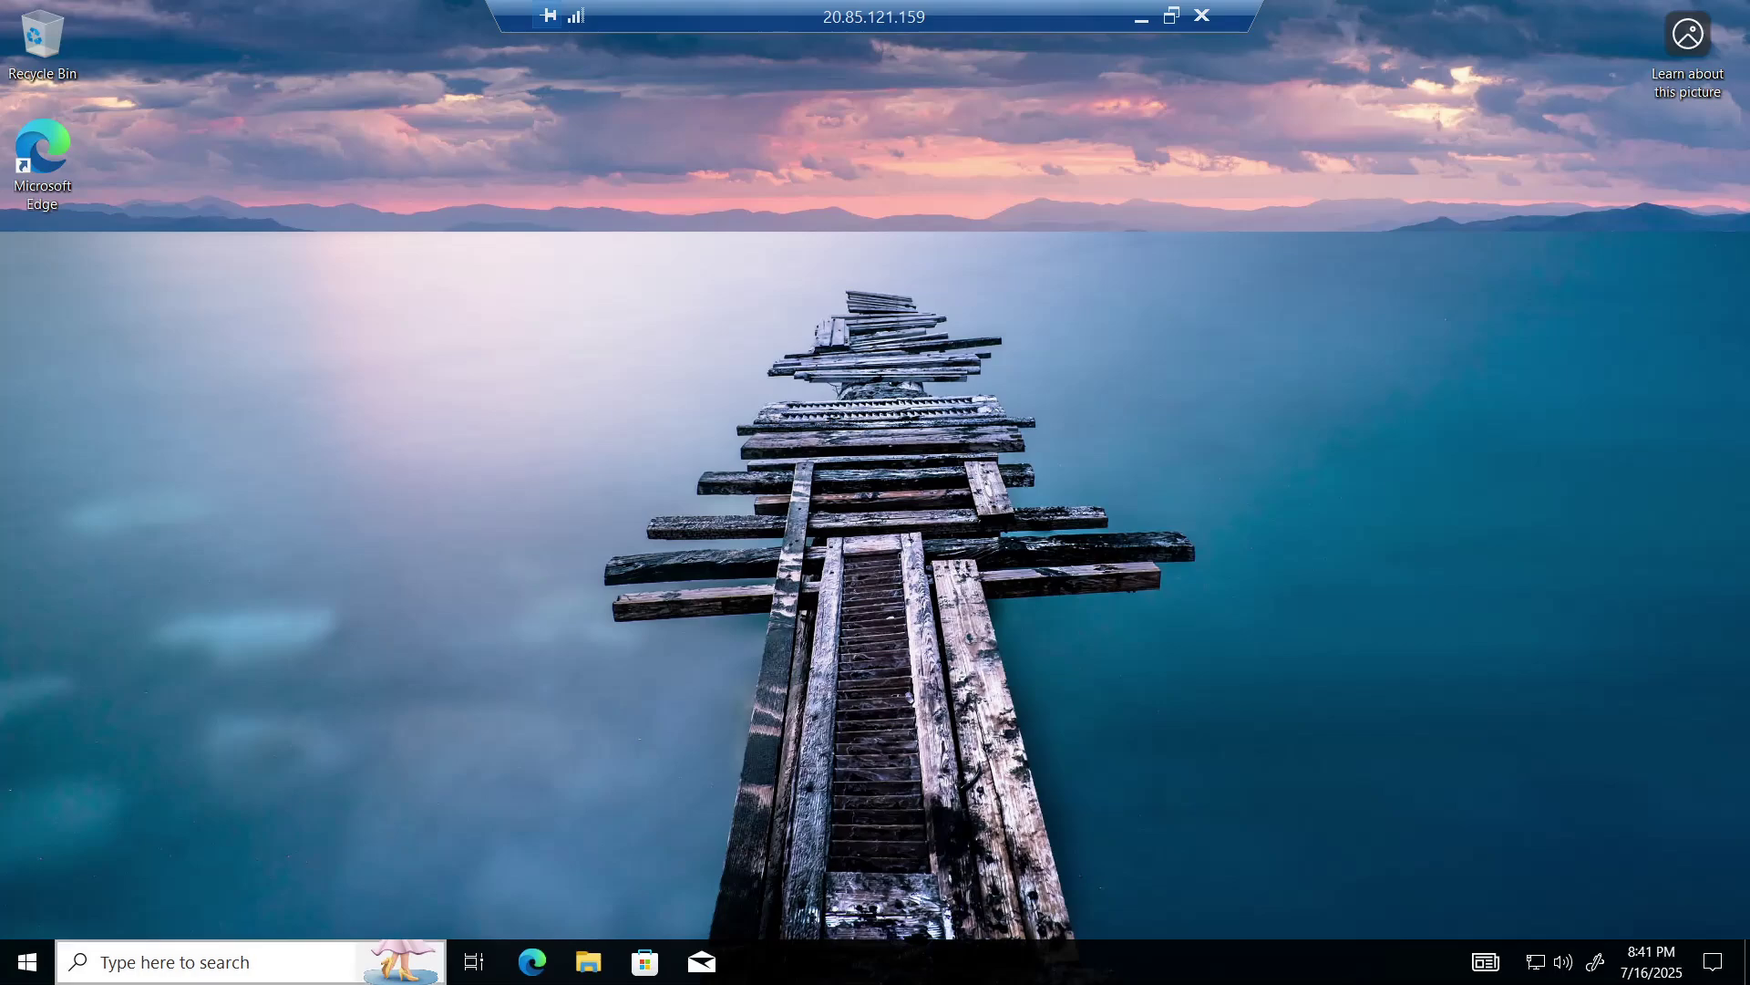
- Run eventvwr.msc as administrator from the remote machine's taskbar search
left_click(235, 968)
type("e")
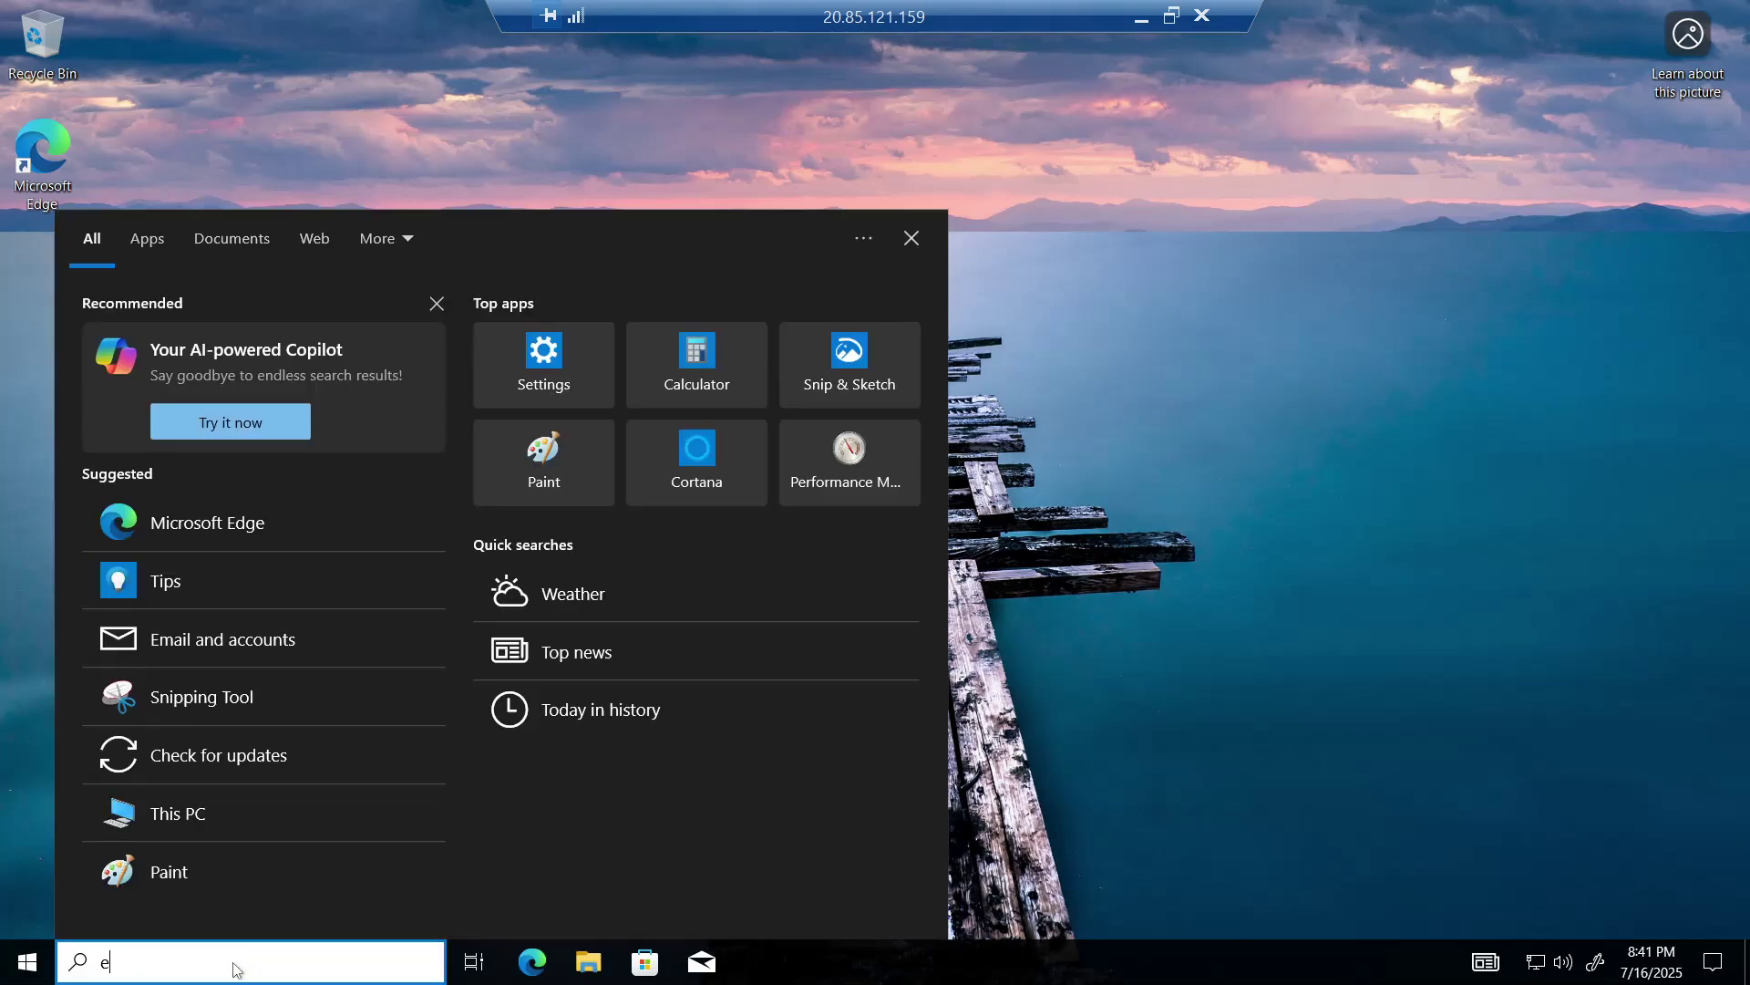
type("vent")
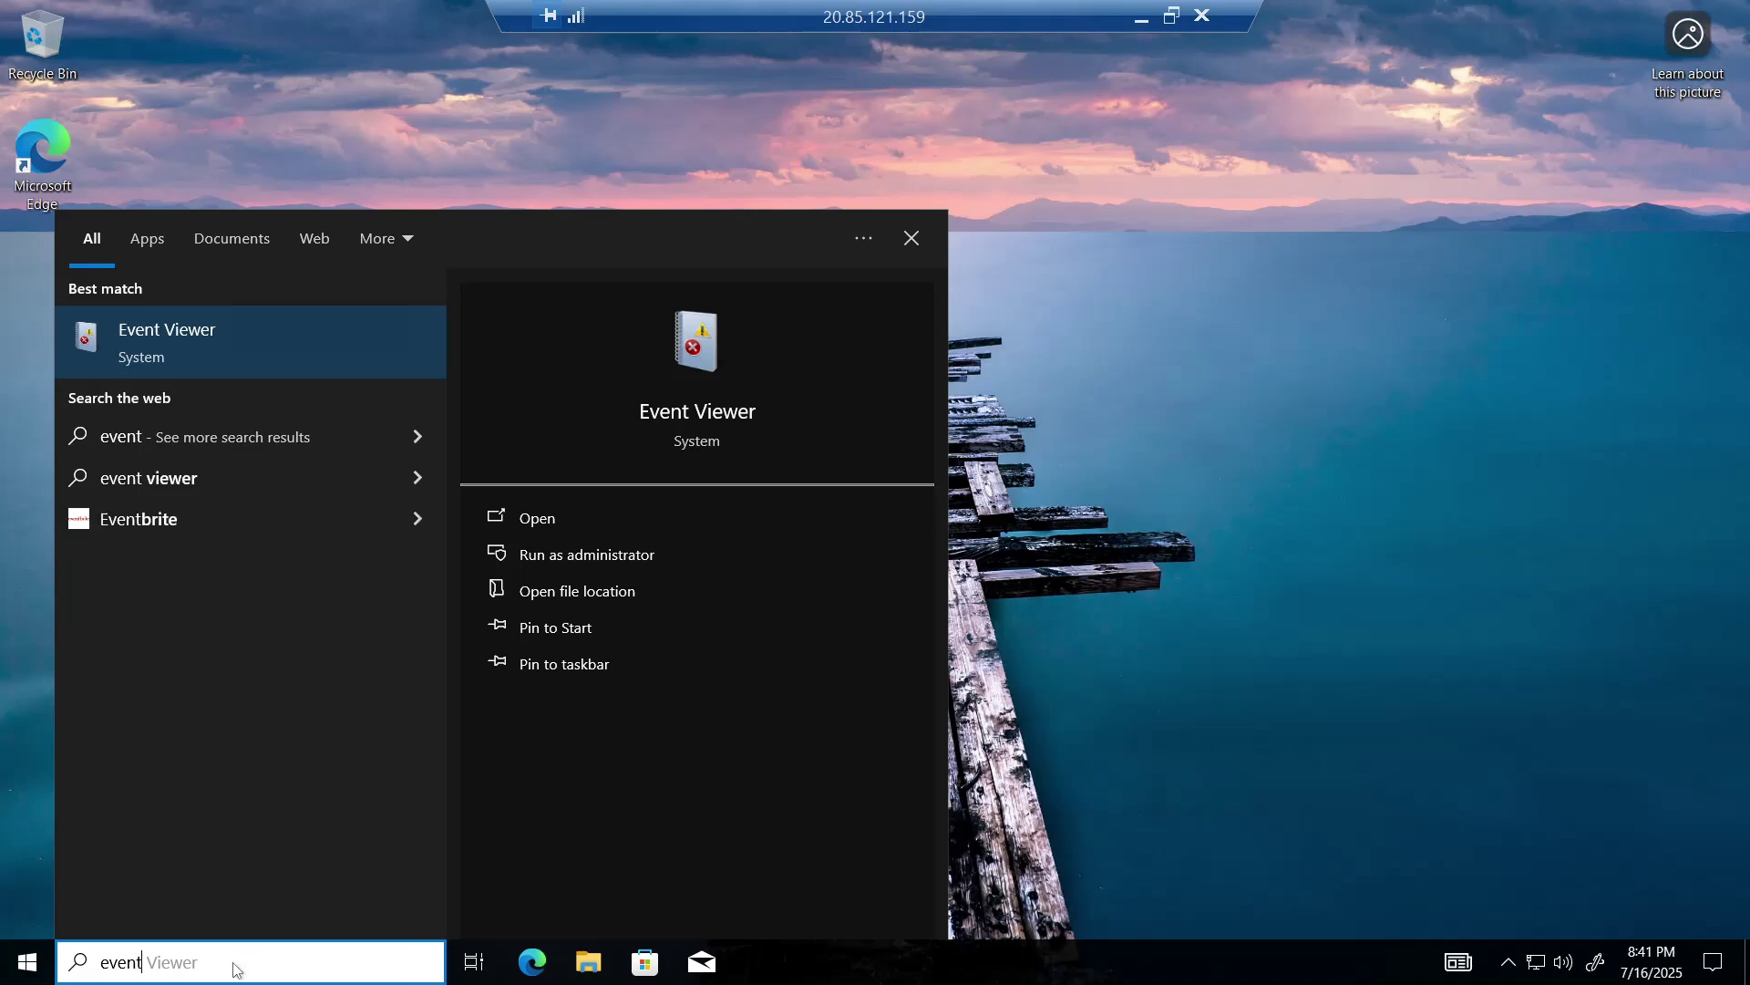
type("vwr")
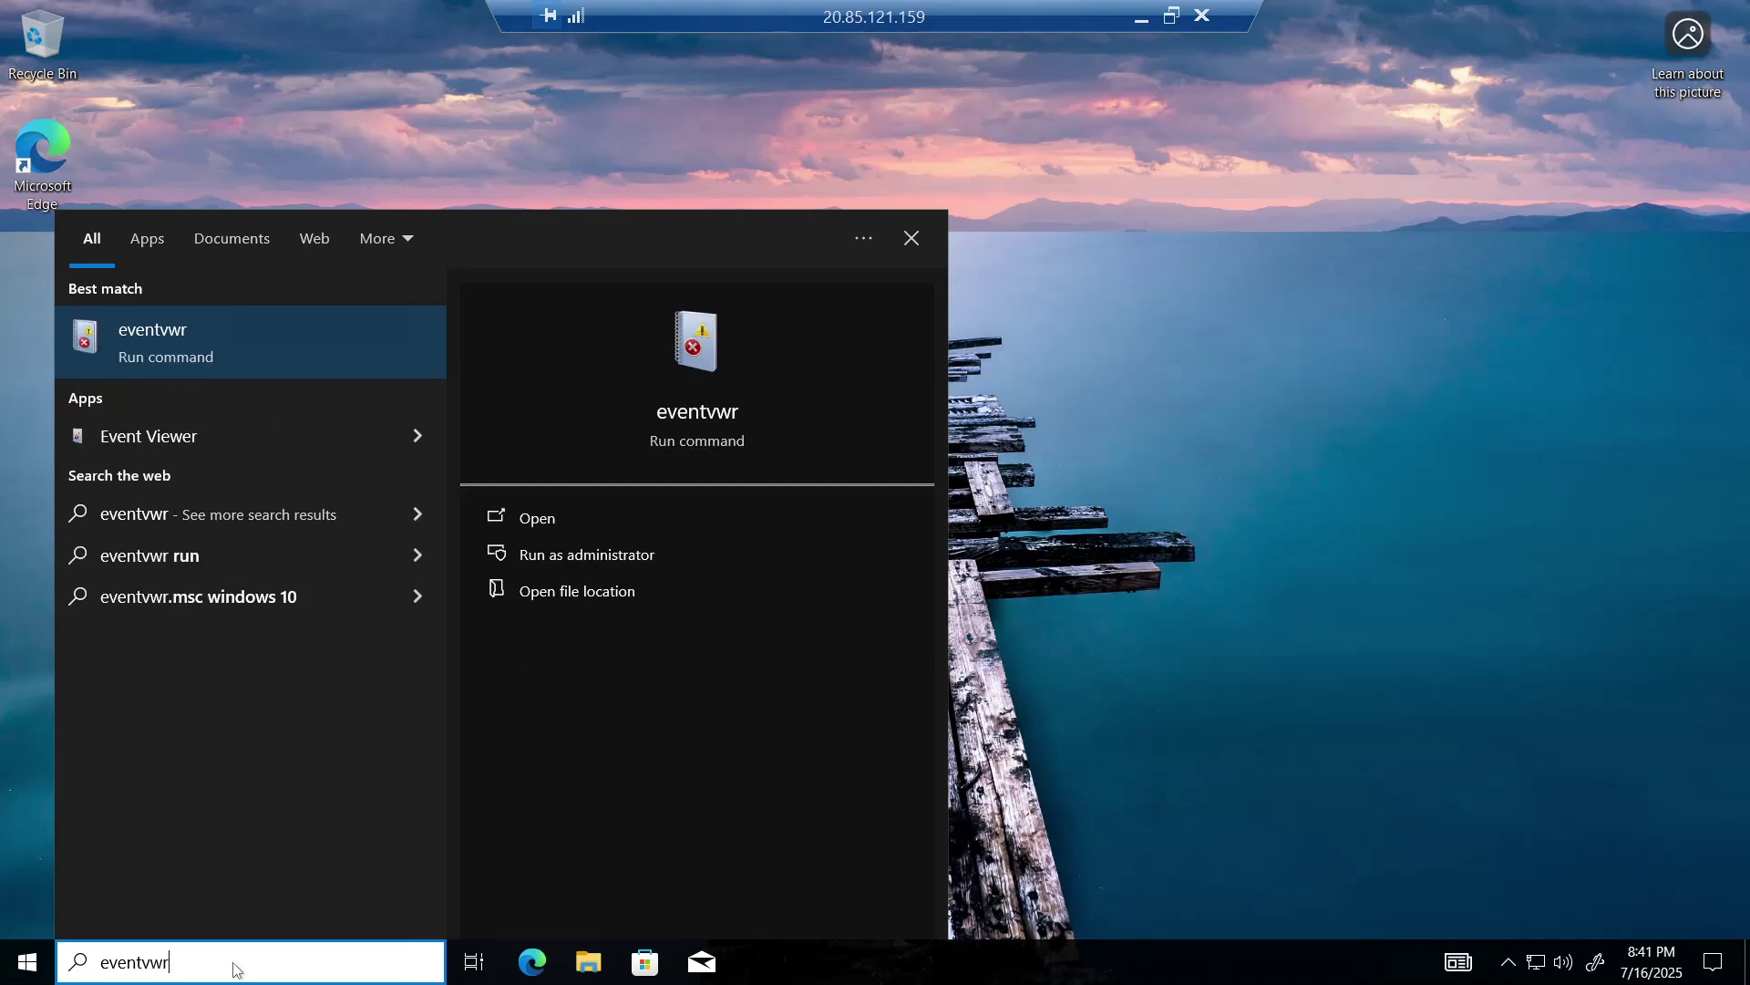
type(".msc")
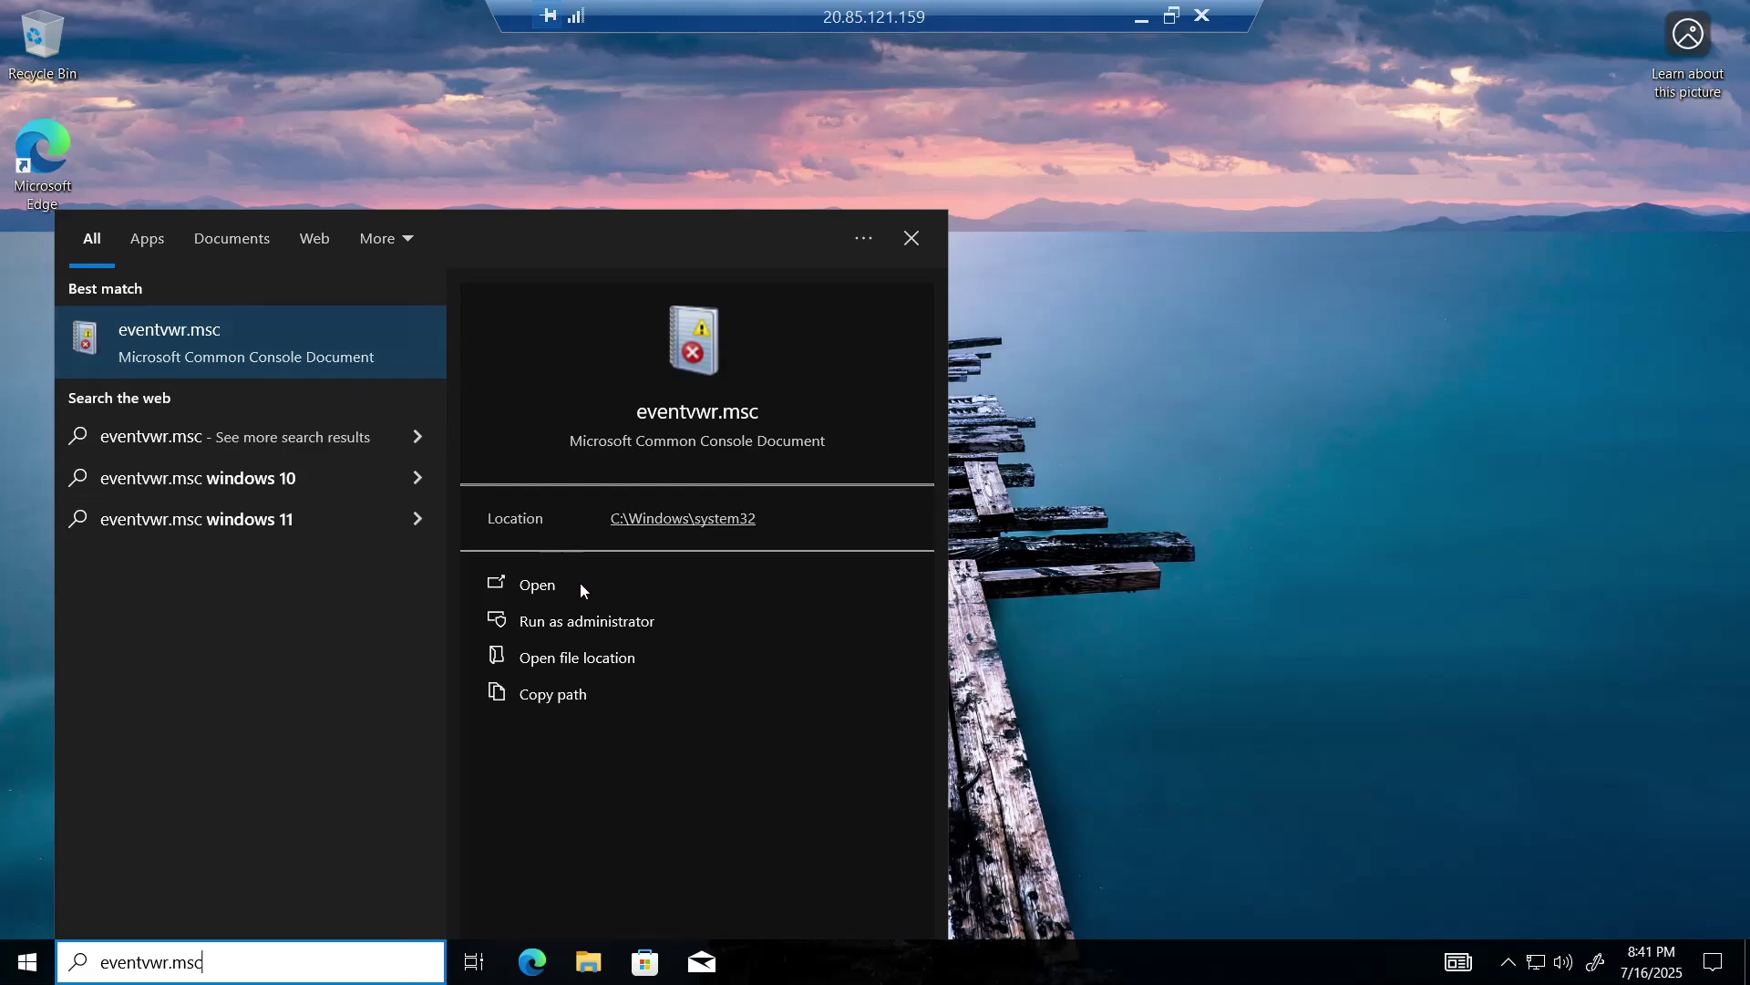
left_click(614, 629)
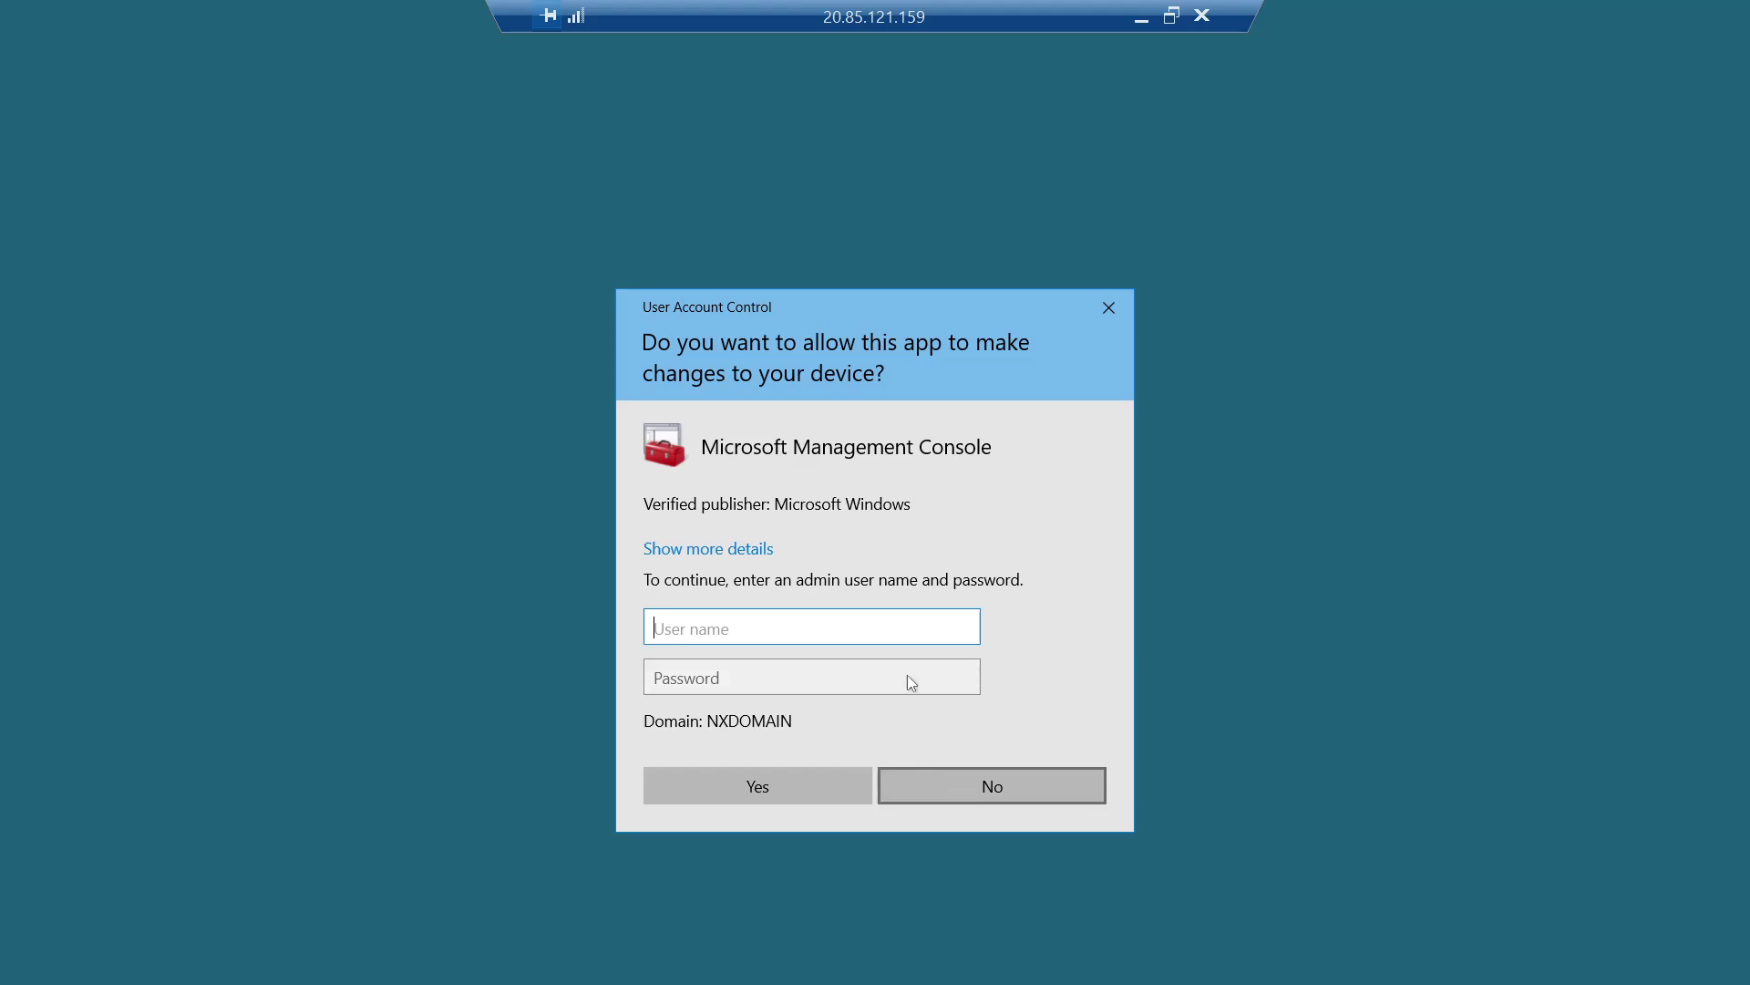
- Copy the domain admin username from the local notes and enter it in the UAC prompt
left_click(1136, 25)
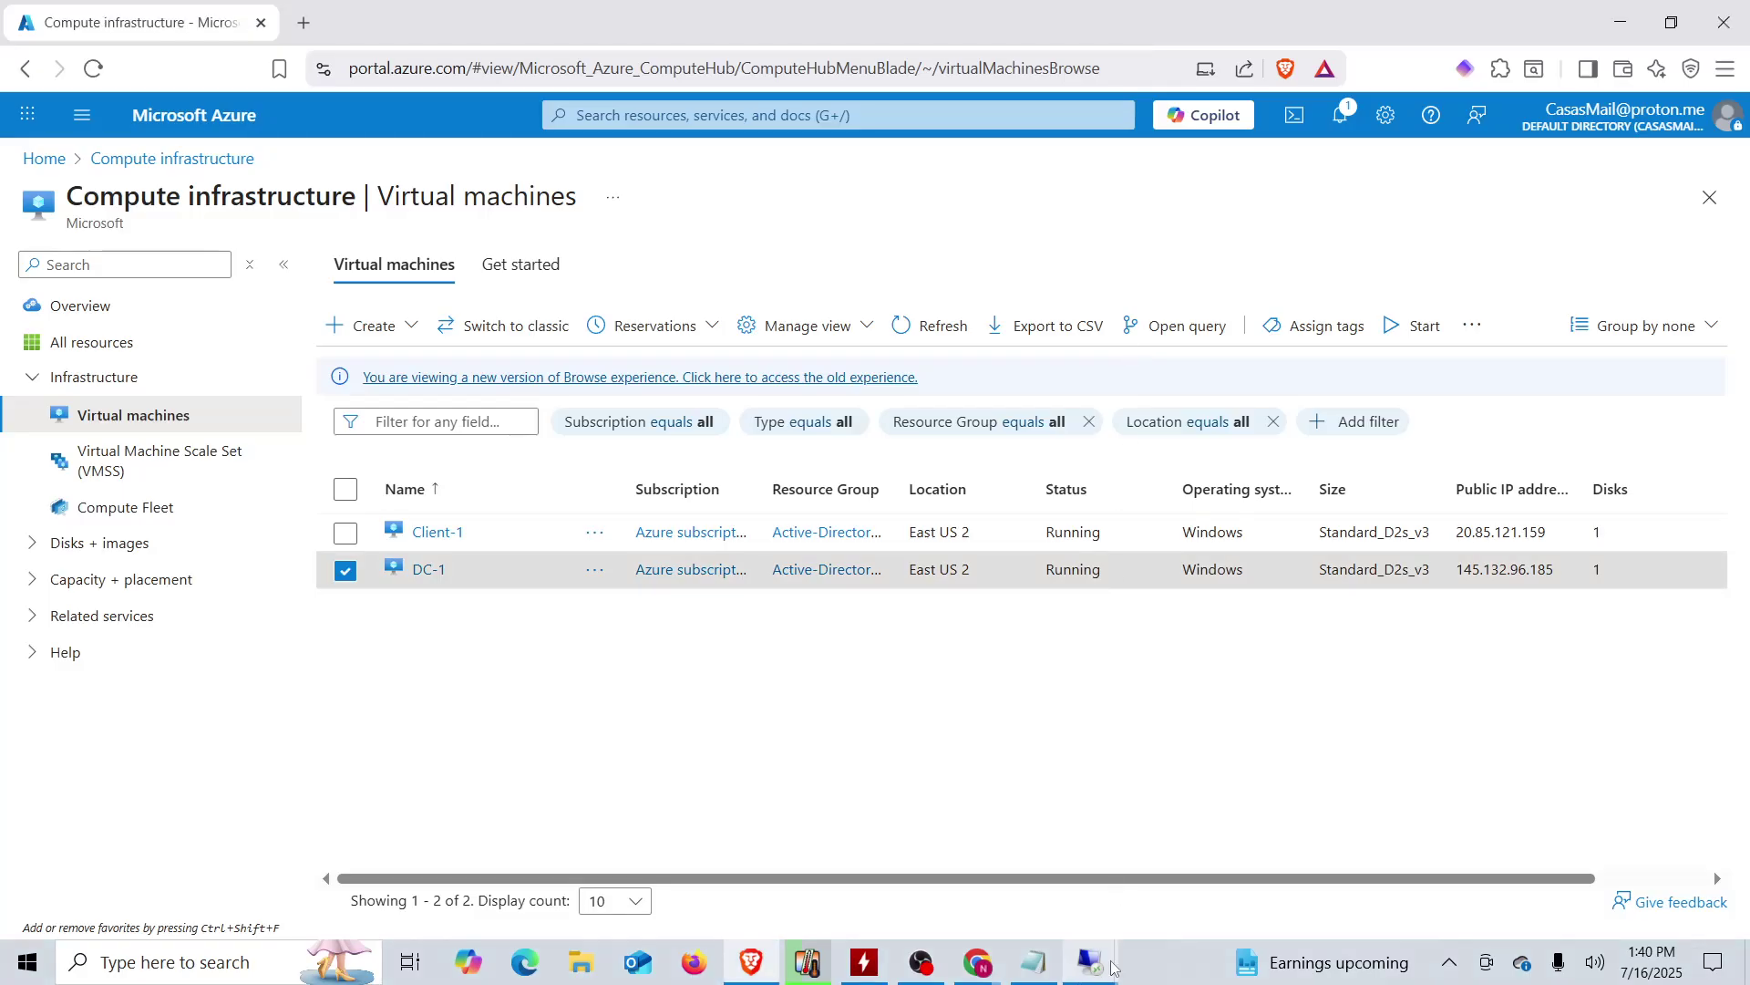
left_click(1034, 963)
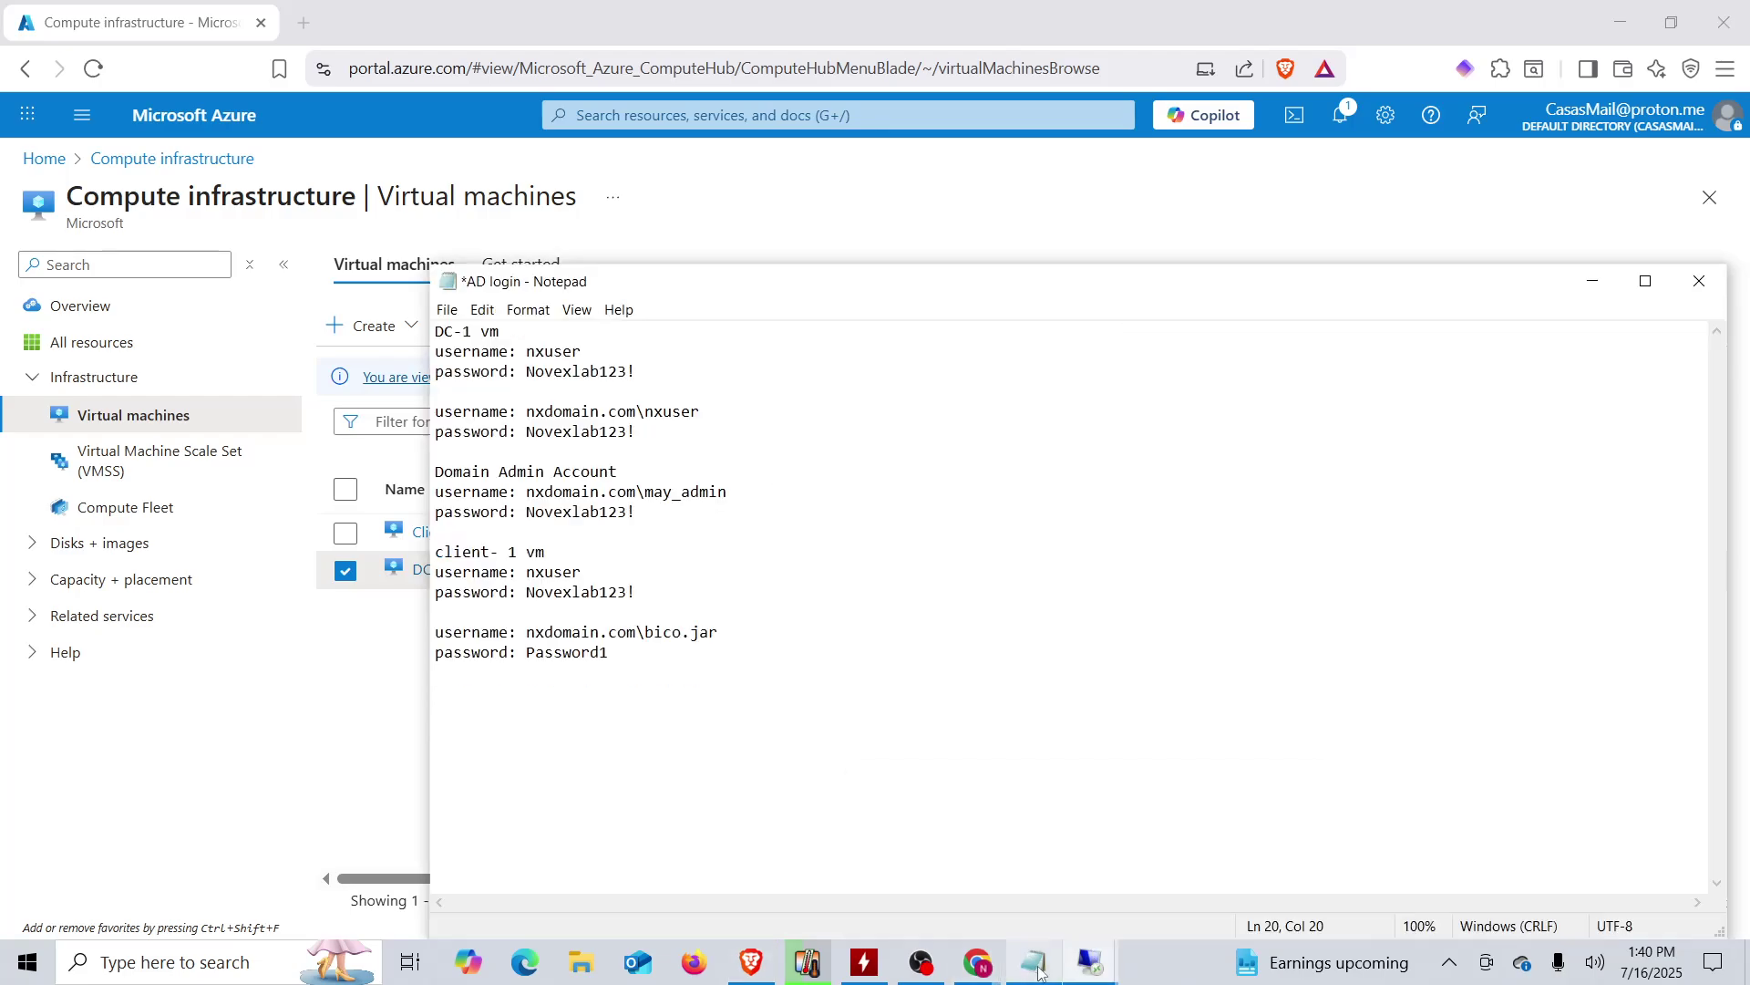
left_click_drag(729, 490, 530, 497)
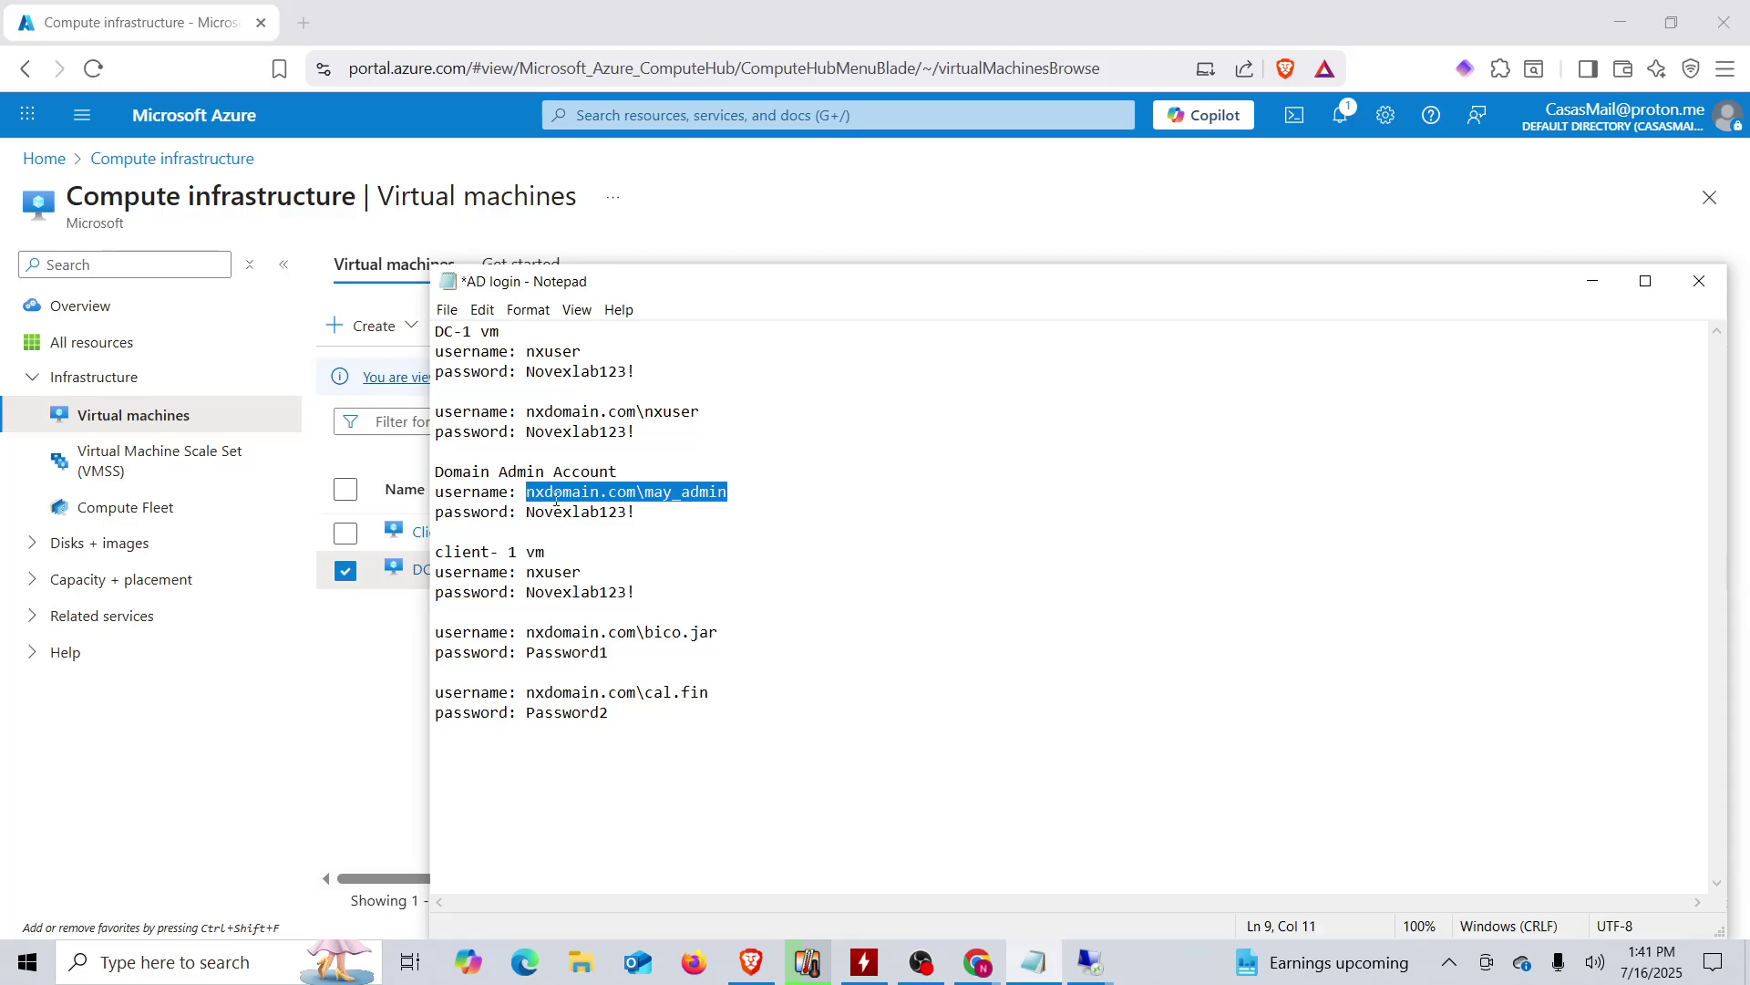
right_click(556, 498)
left_click(319, 567)
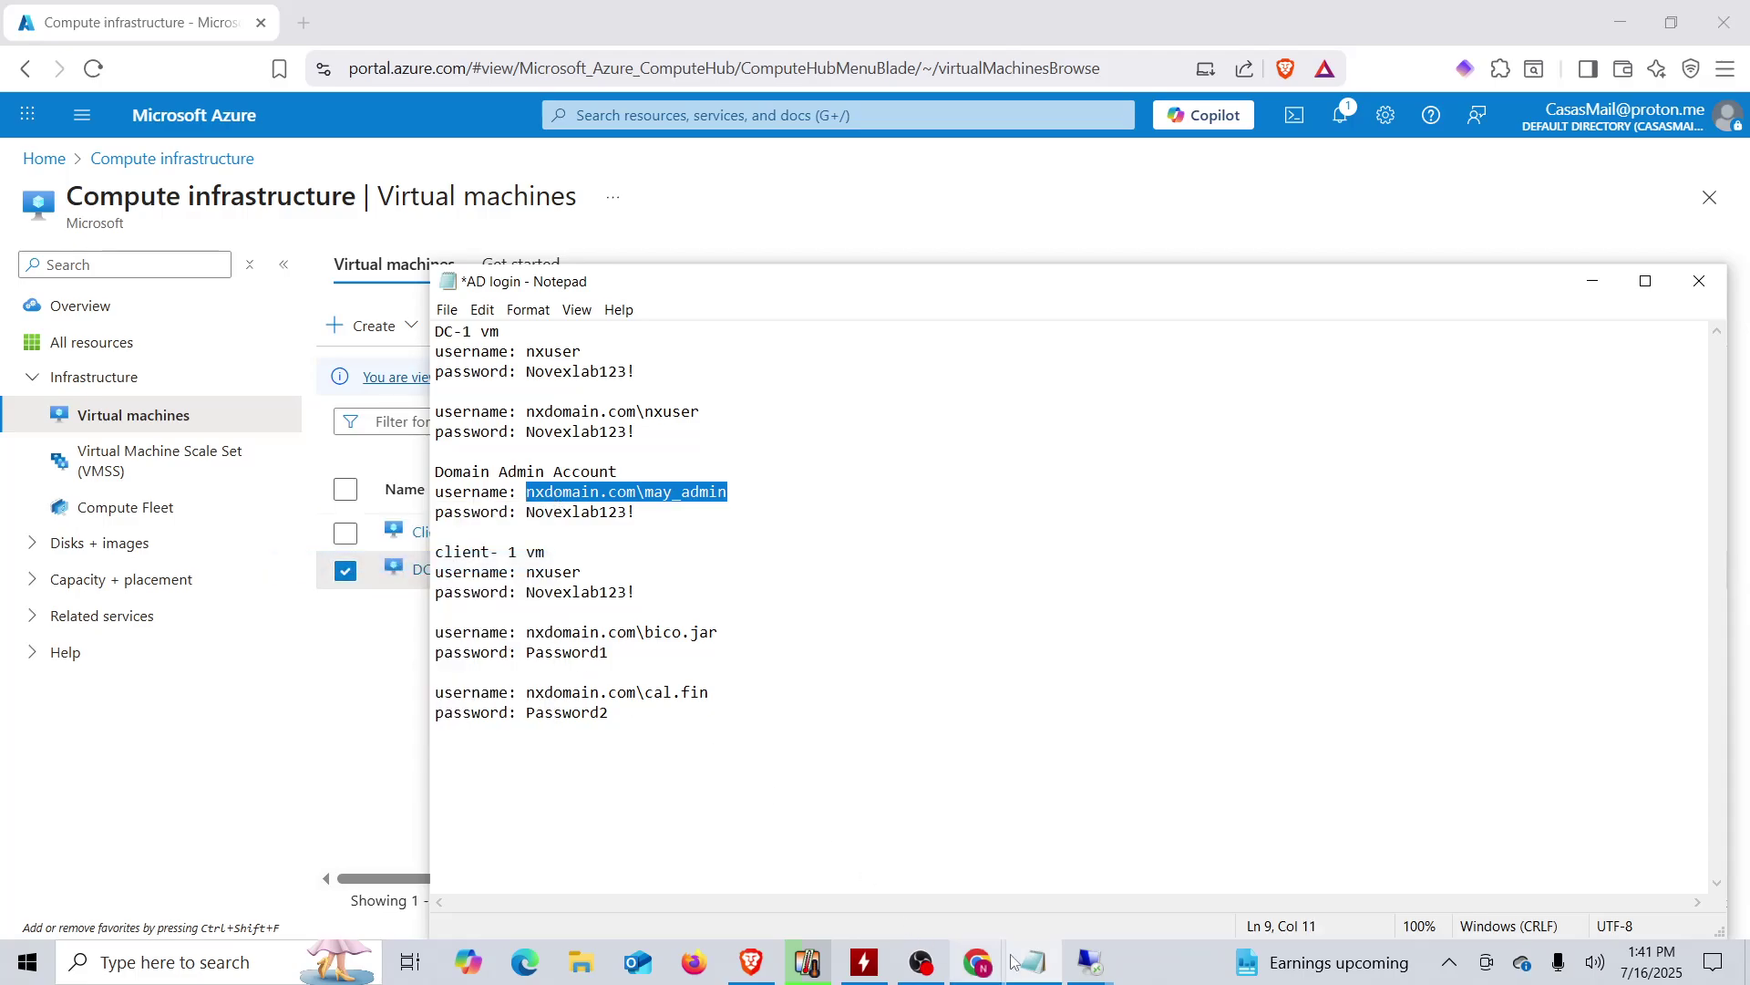
mouse_move(1091, 962)
left_click(1131, 853)
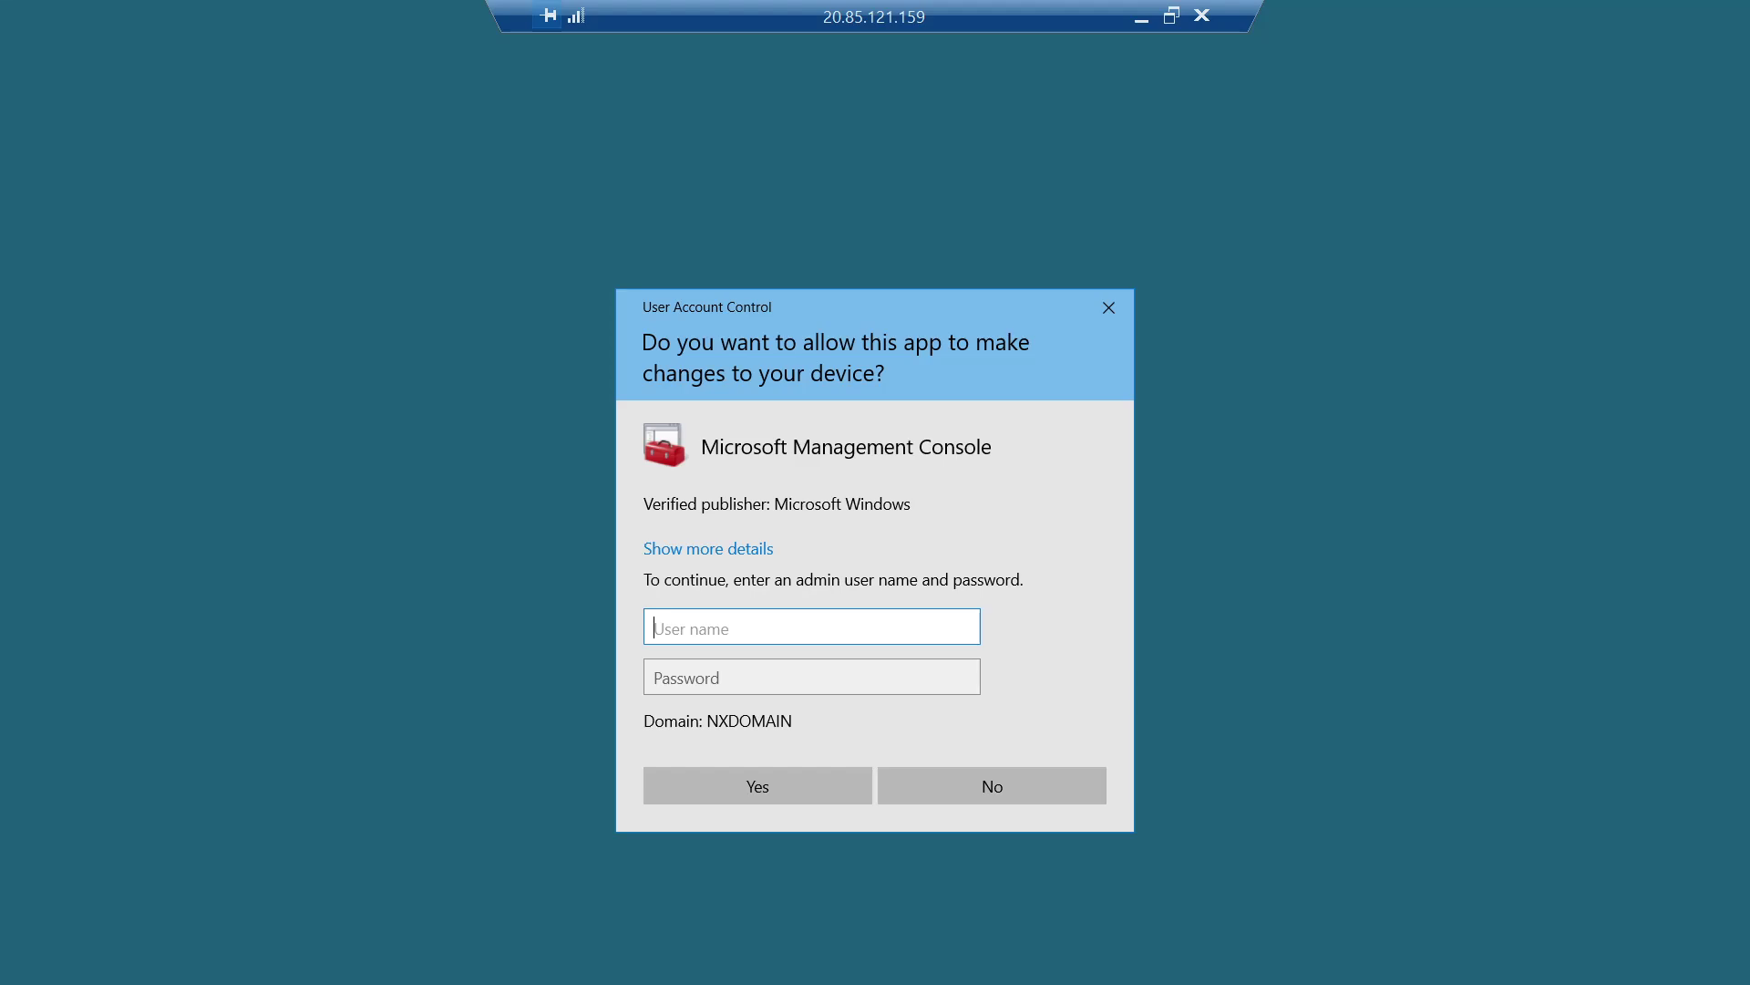
type("nx")
type("doai")
type("main")
type(".com")
type("\\")
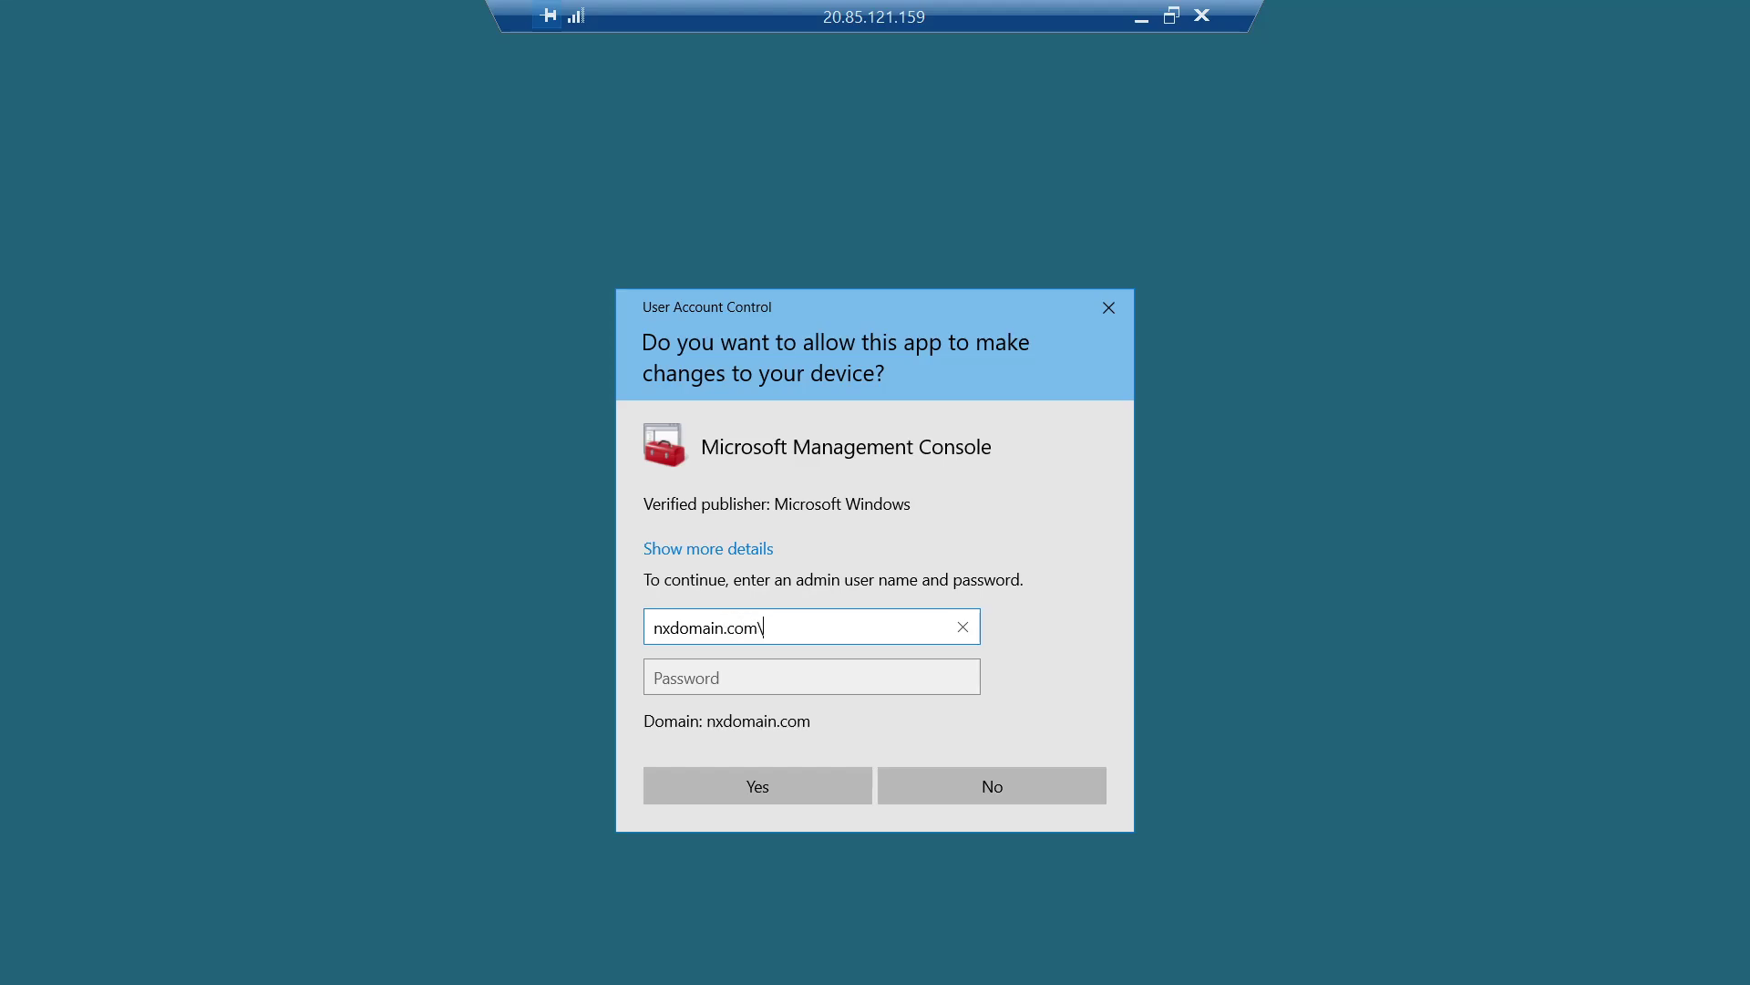
type("may_admin")
left_click(785, 677)
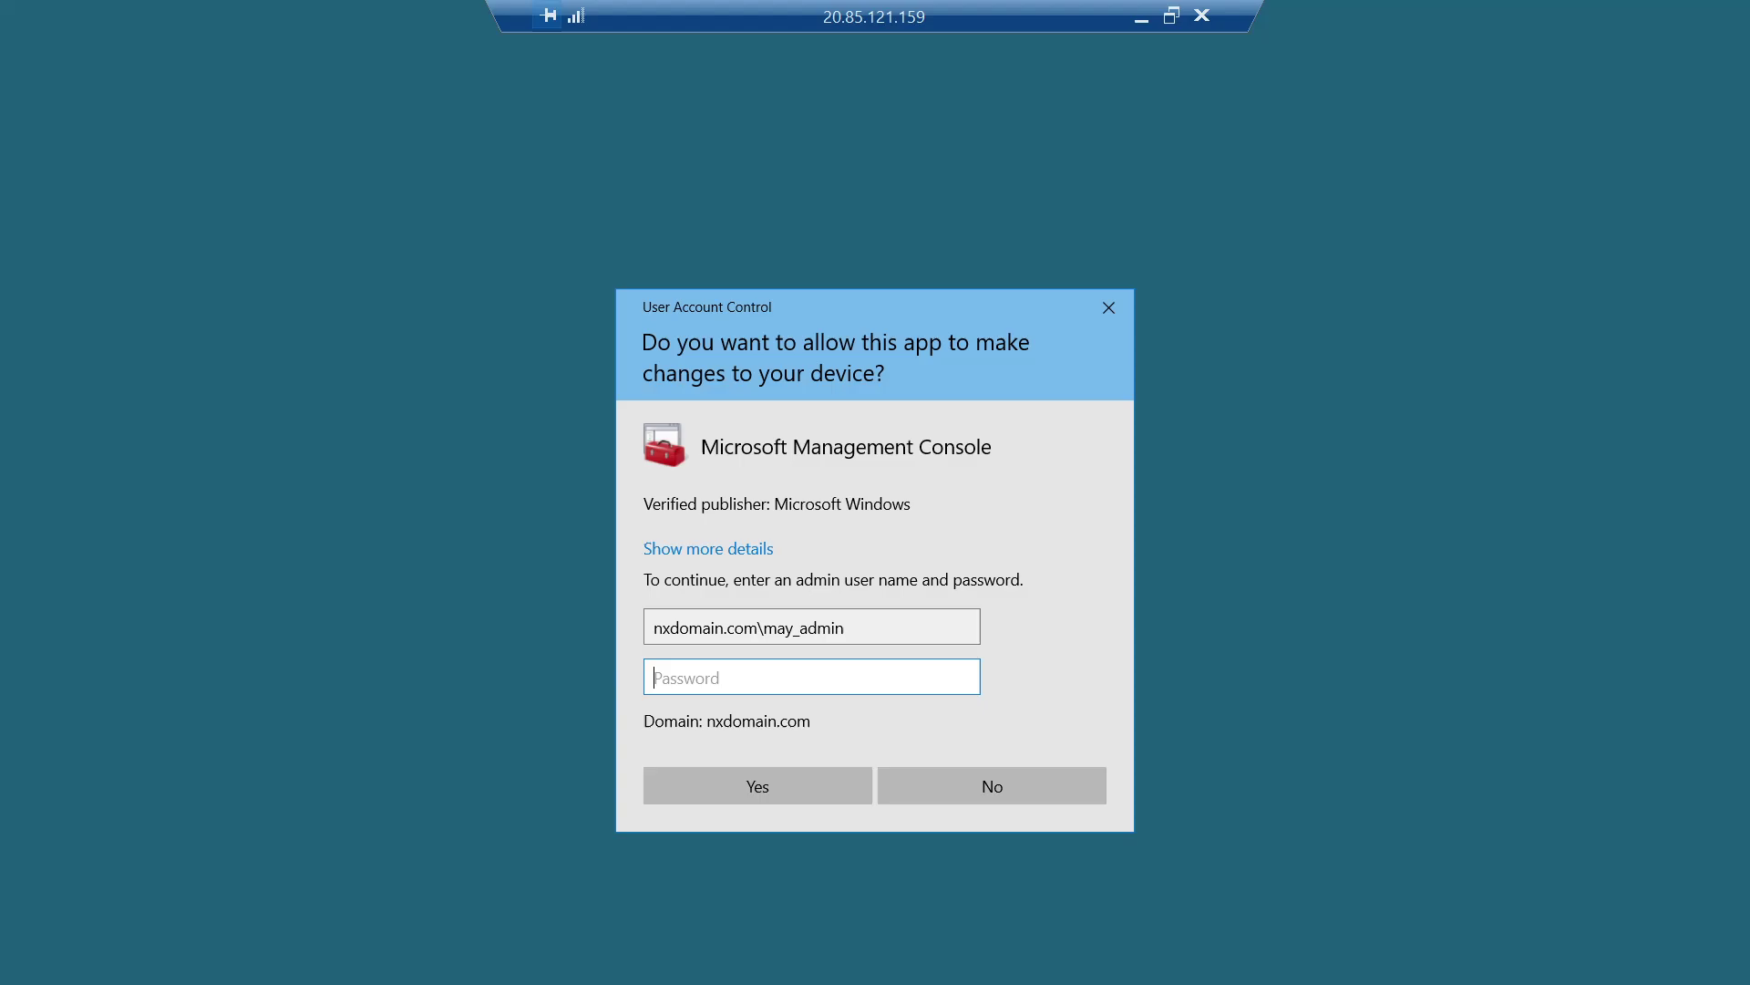
- Look up the admin password in the notes and enter it to approve elevation
left_click(1140, 18)
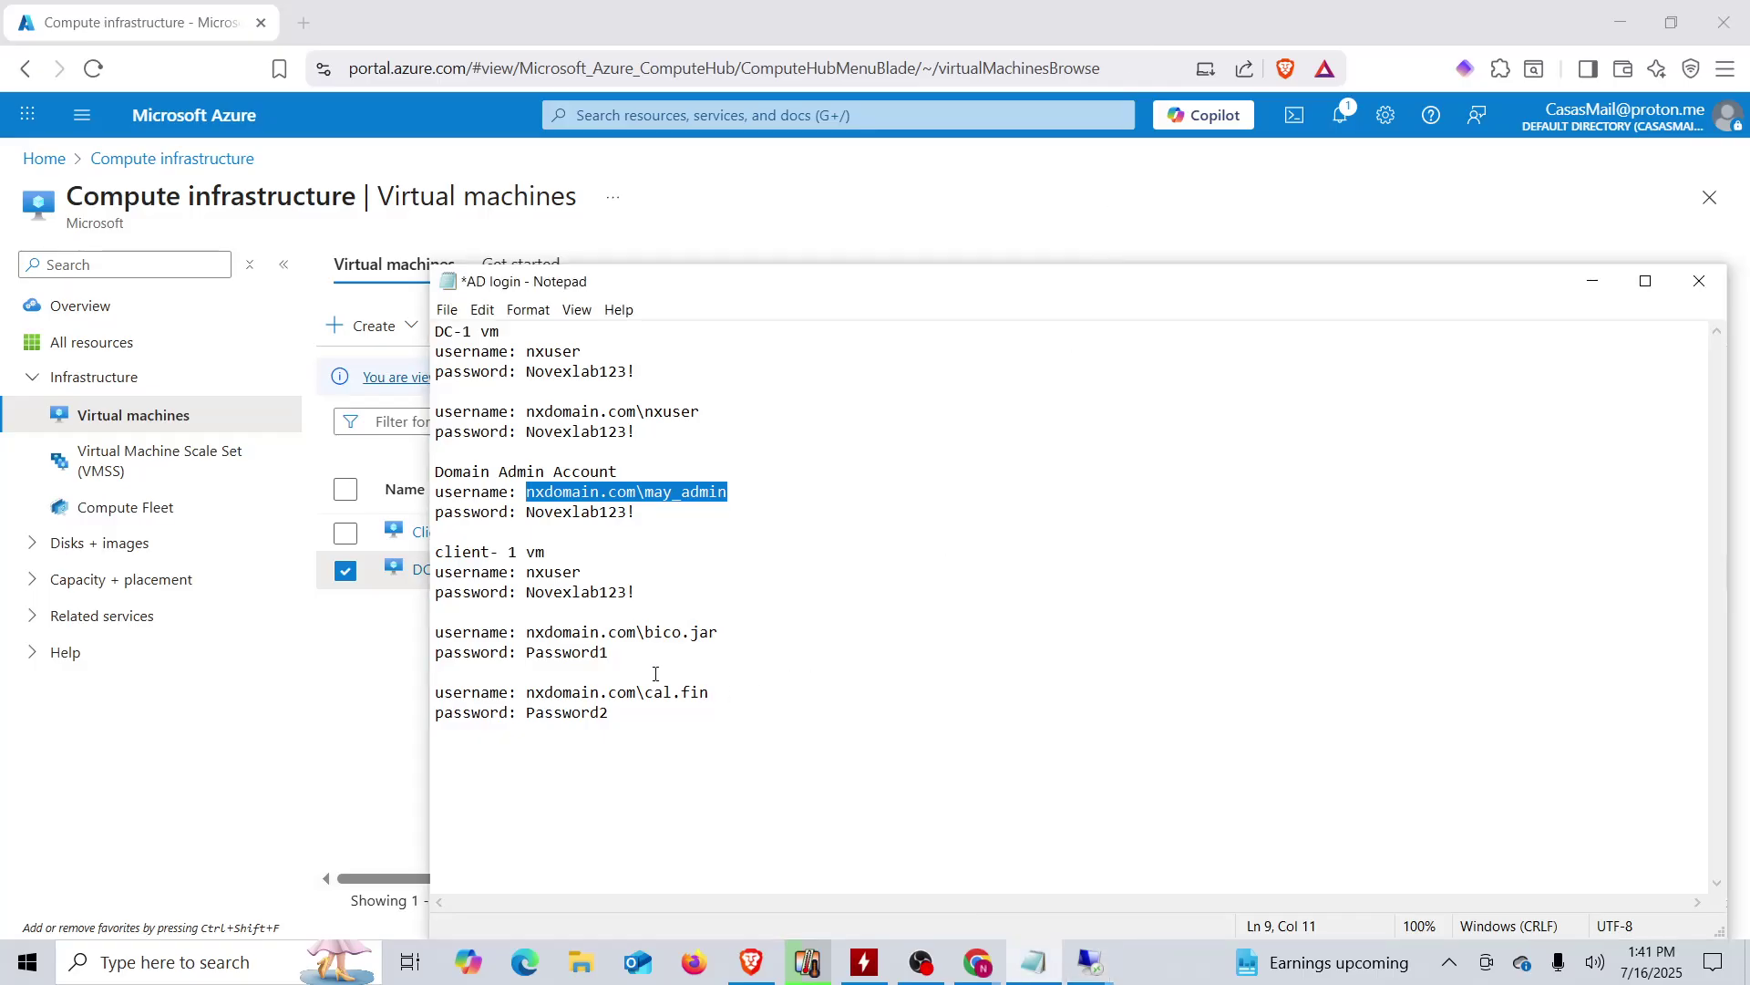
left_click(572, 512)
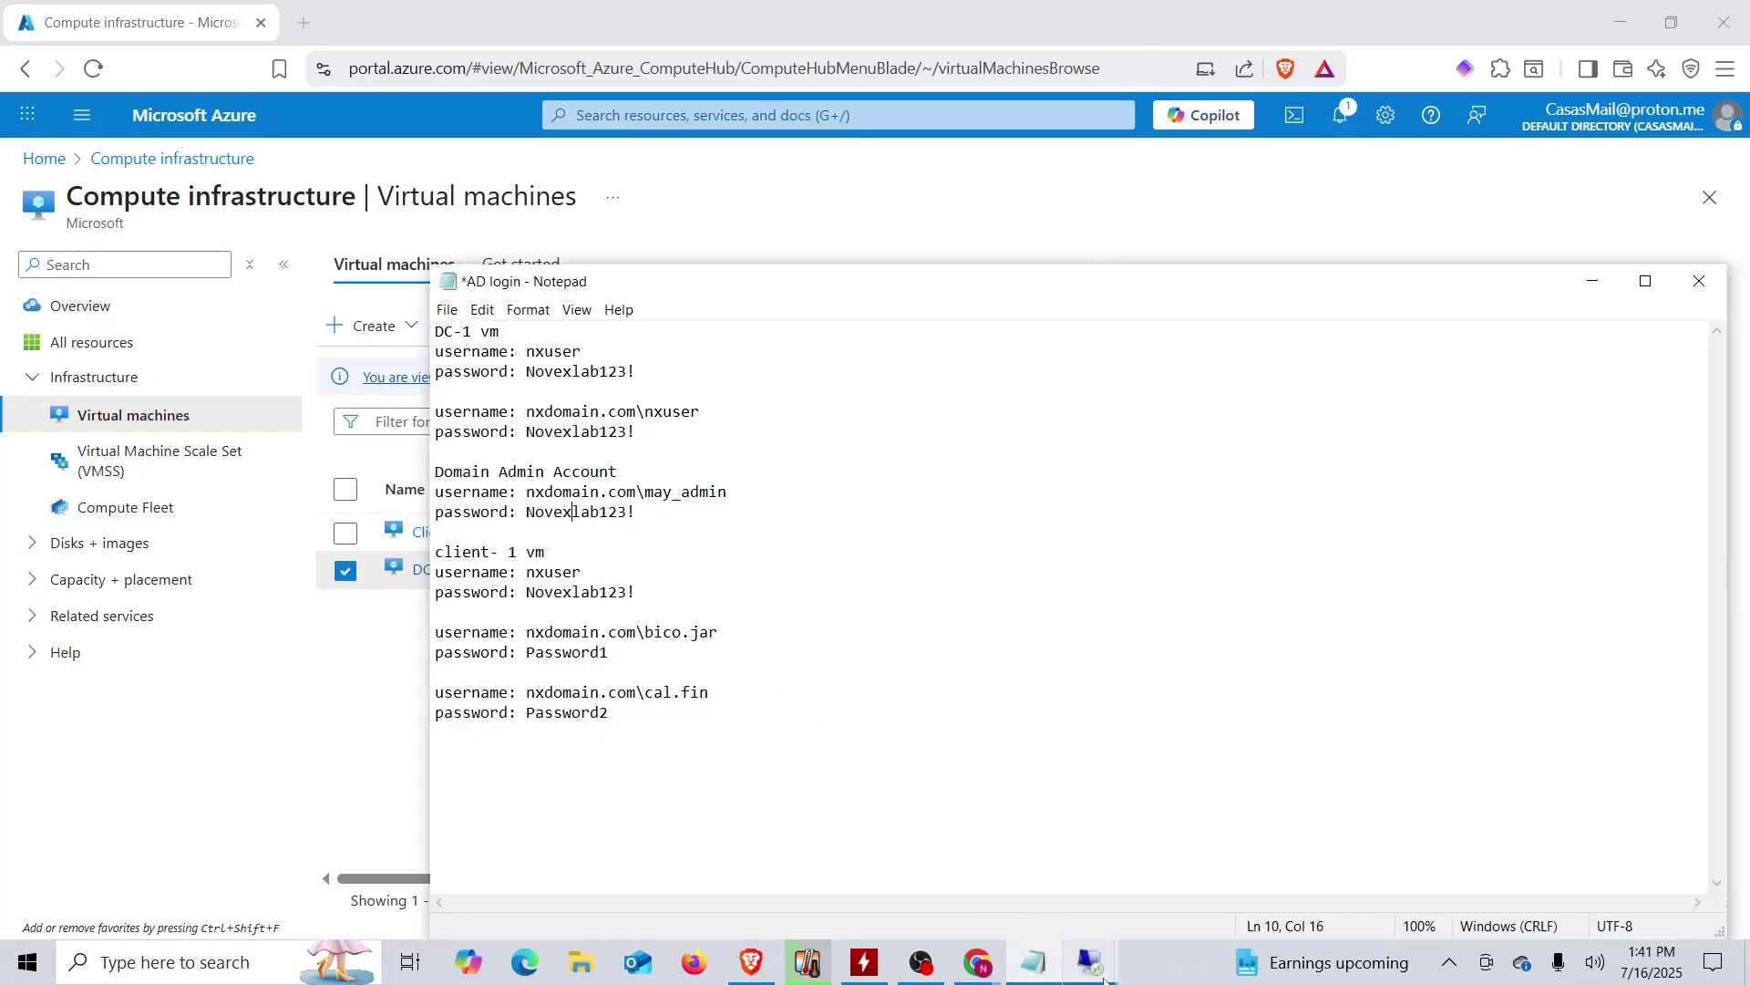
mouse_move(1101, 978)
left_click(1135, 893)
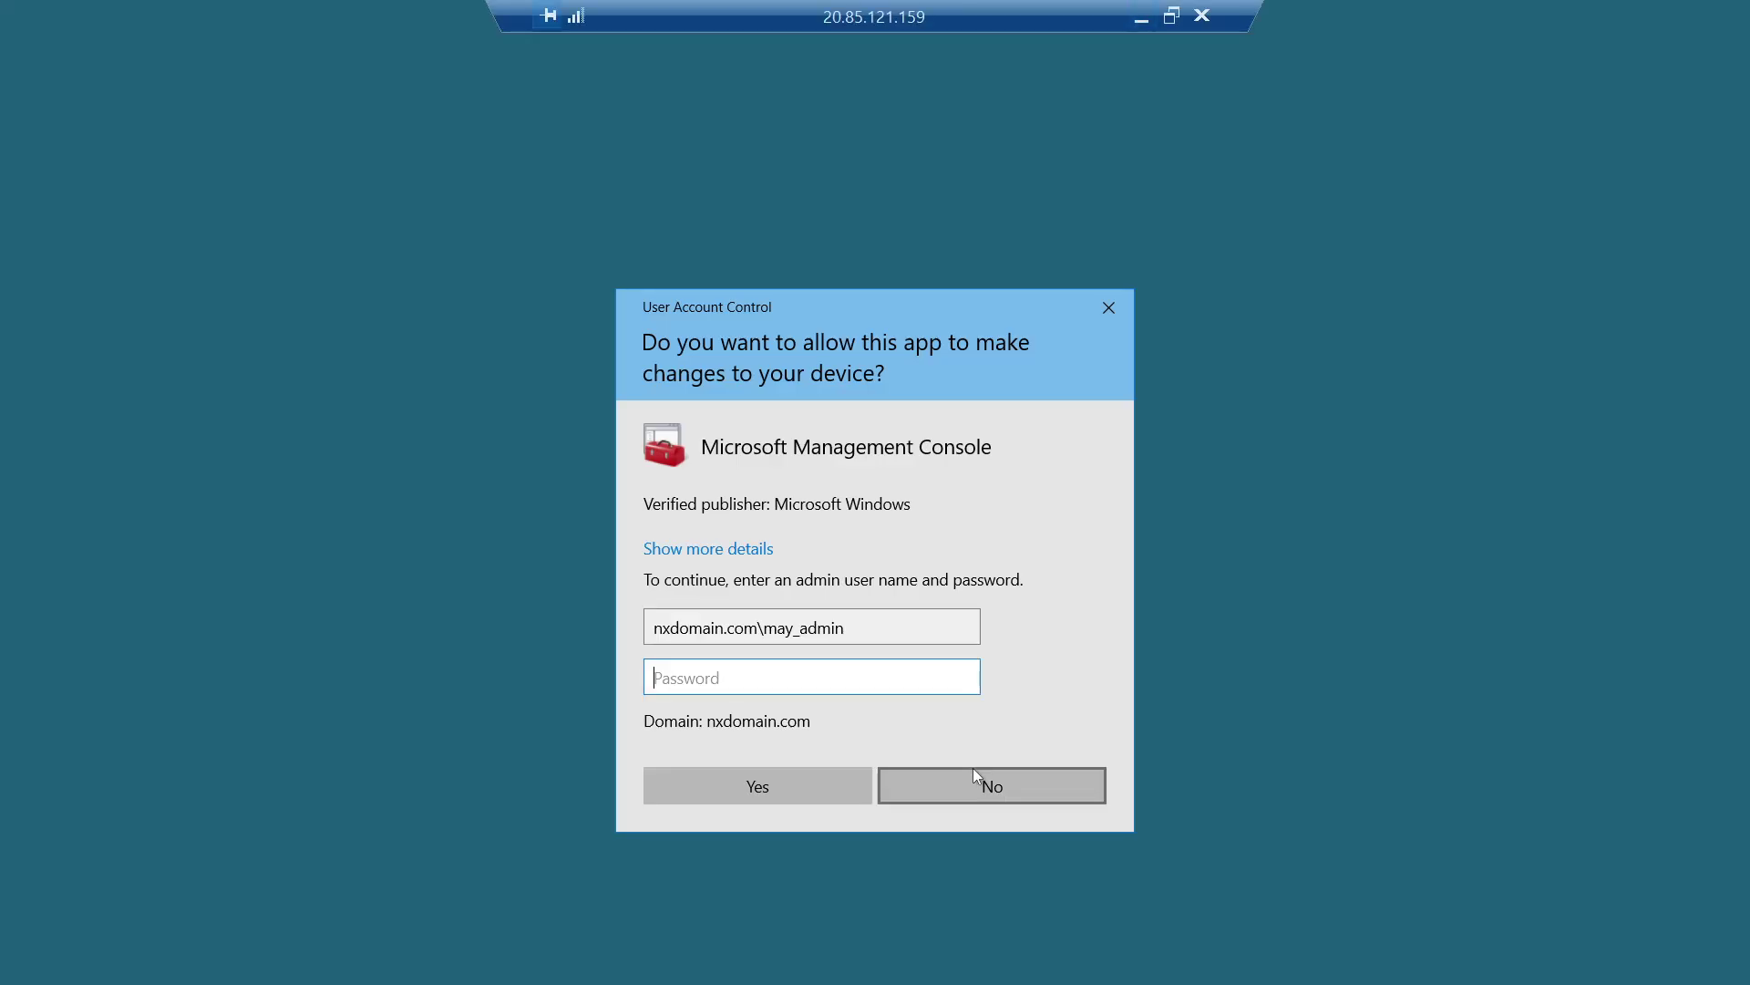
type("•")
key("Caps_Lock")
type("•••••••")
key("BackSpace")
key("BackSpace")
key("BackSpace")
key("BackSpace")
key("BackSpace")
key("BackSpace")
key("BackSpace")
key("BackSpace")
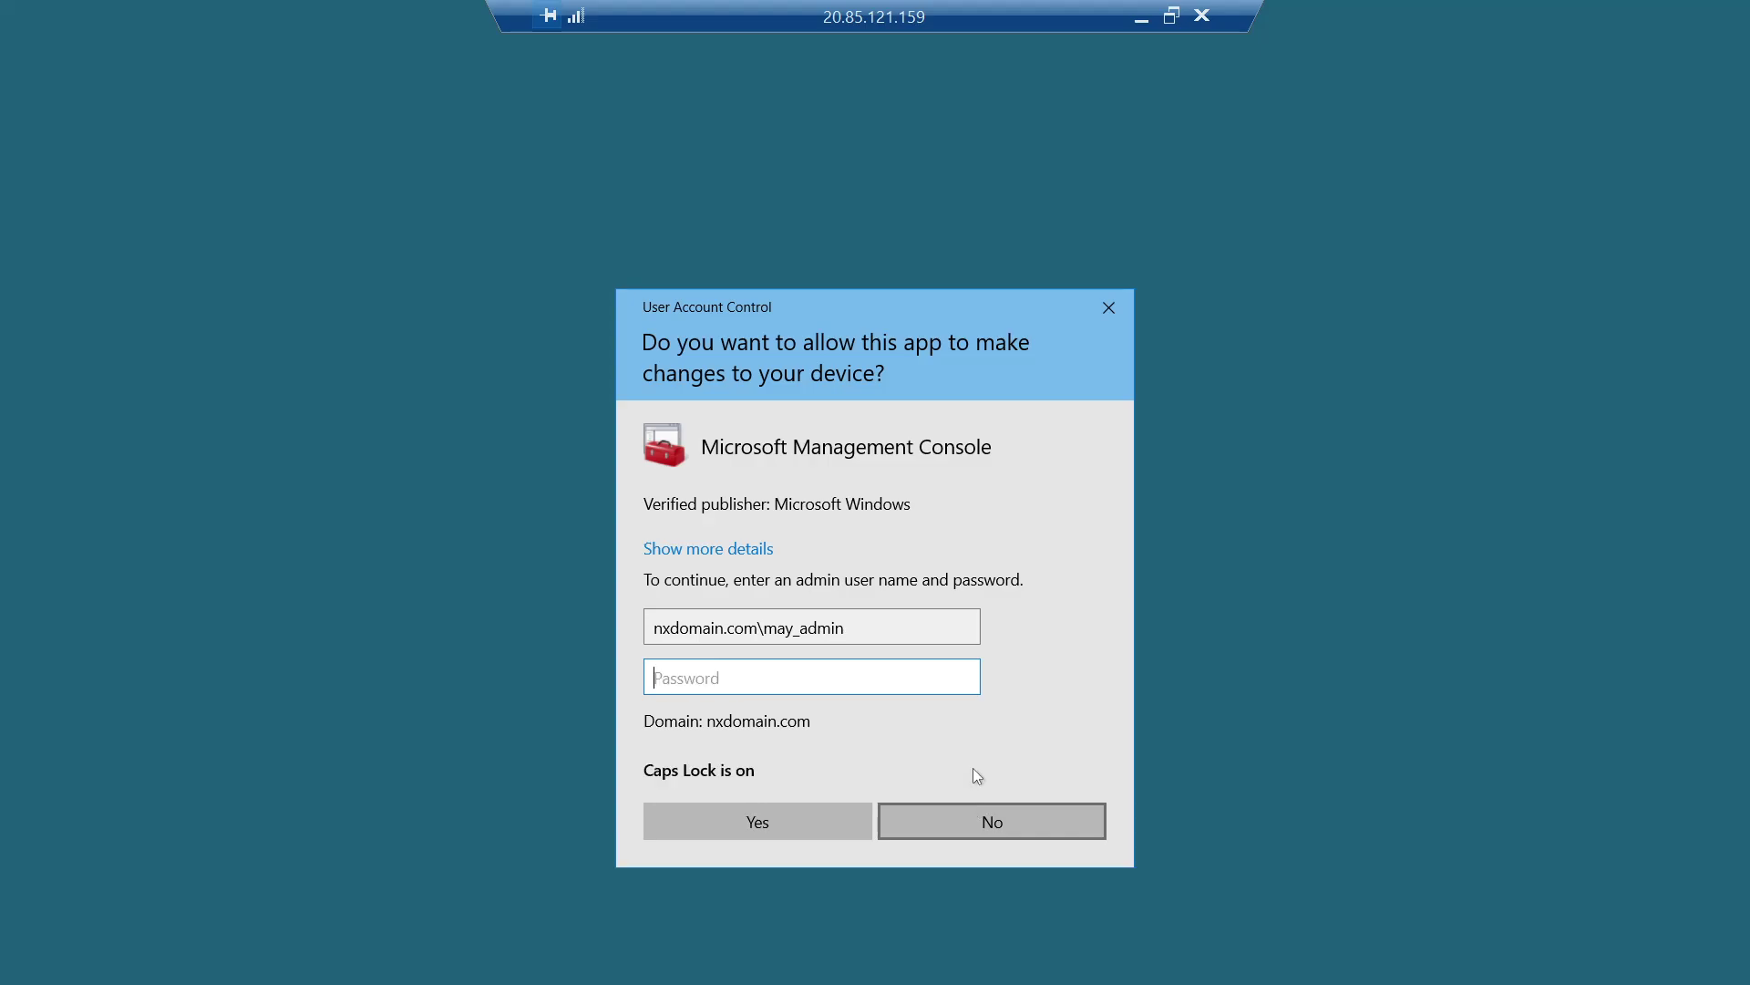
key("Caps_Lock")
type("•••••••")
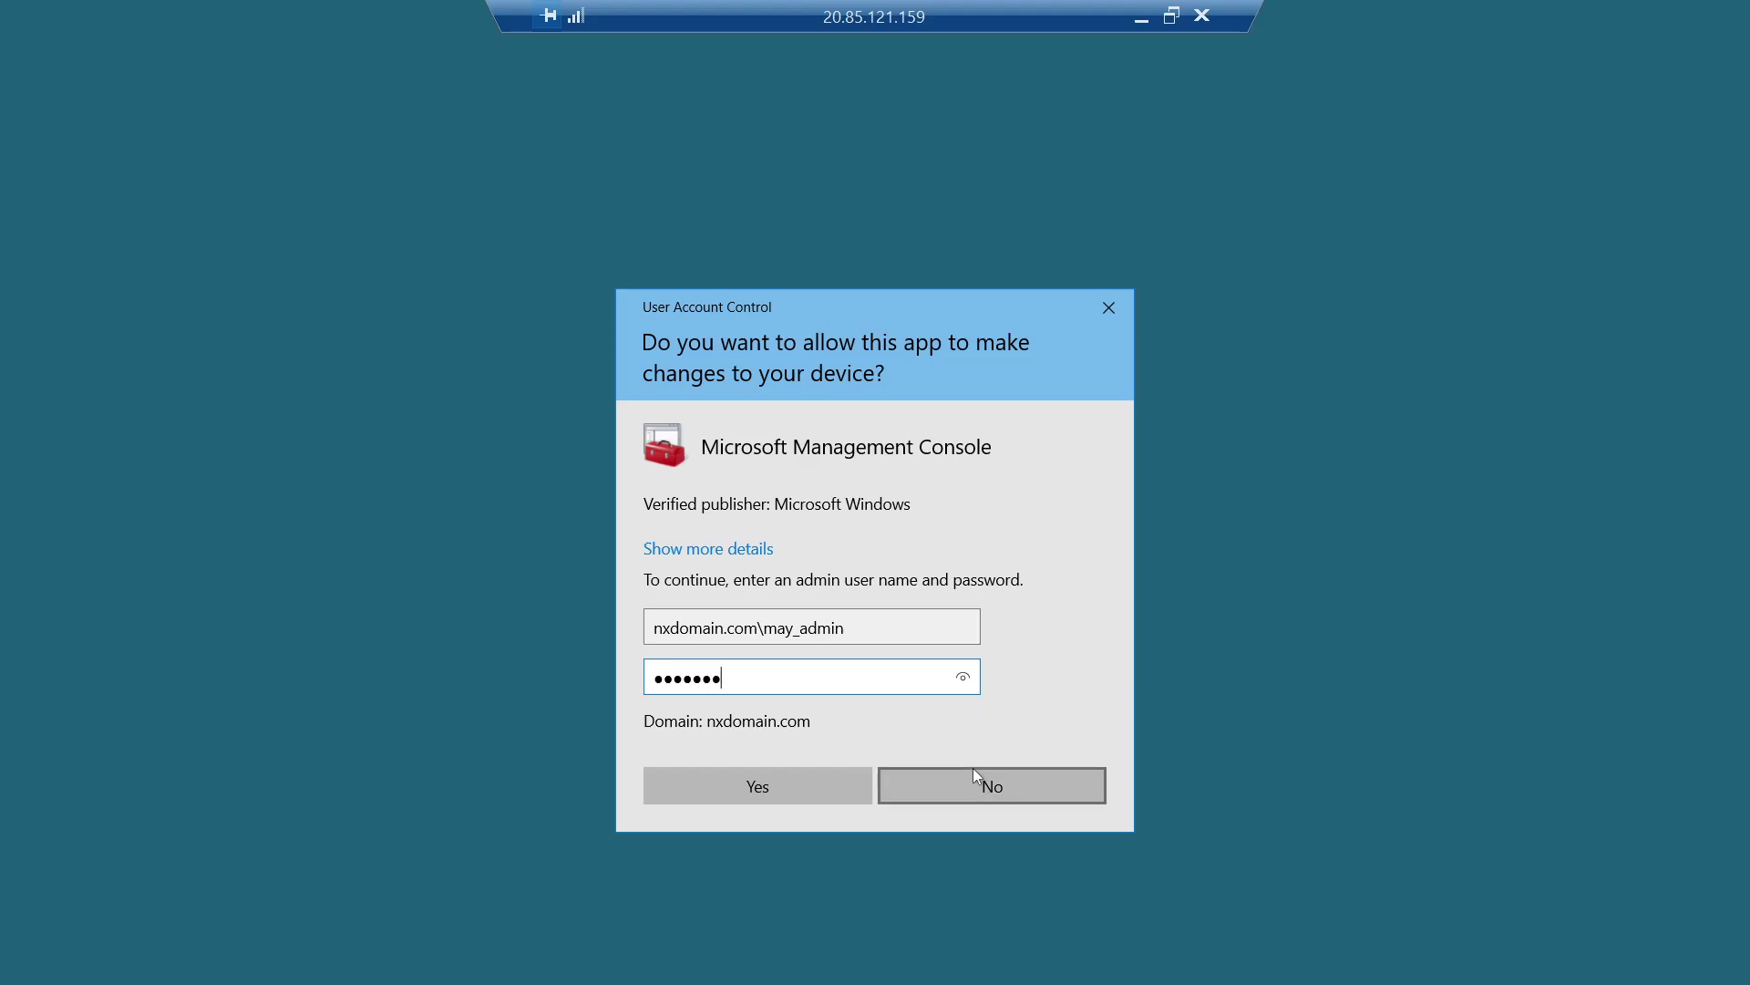
type("•••••")
key("Return")
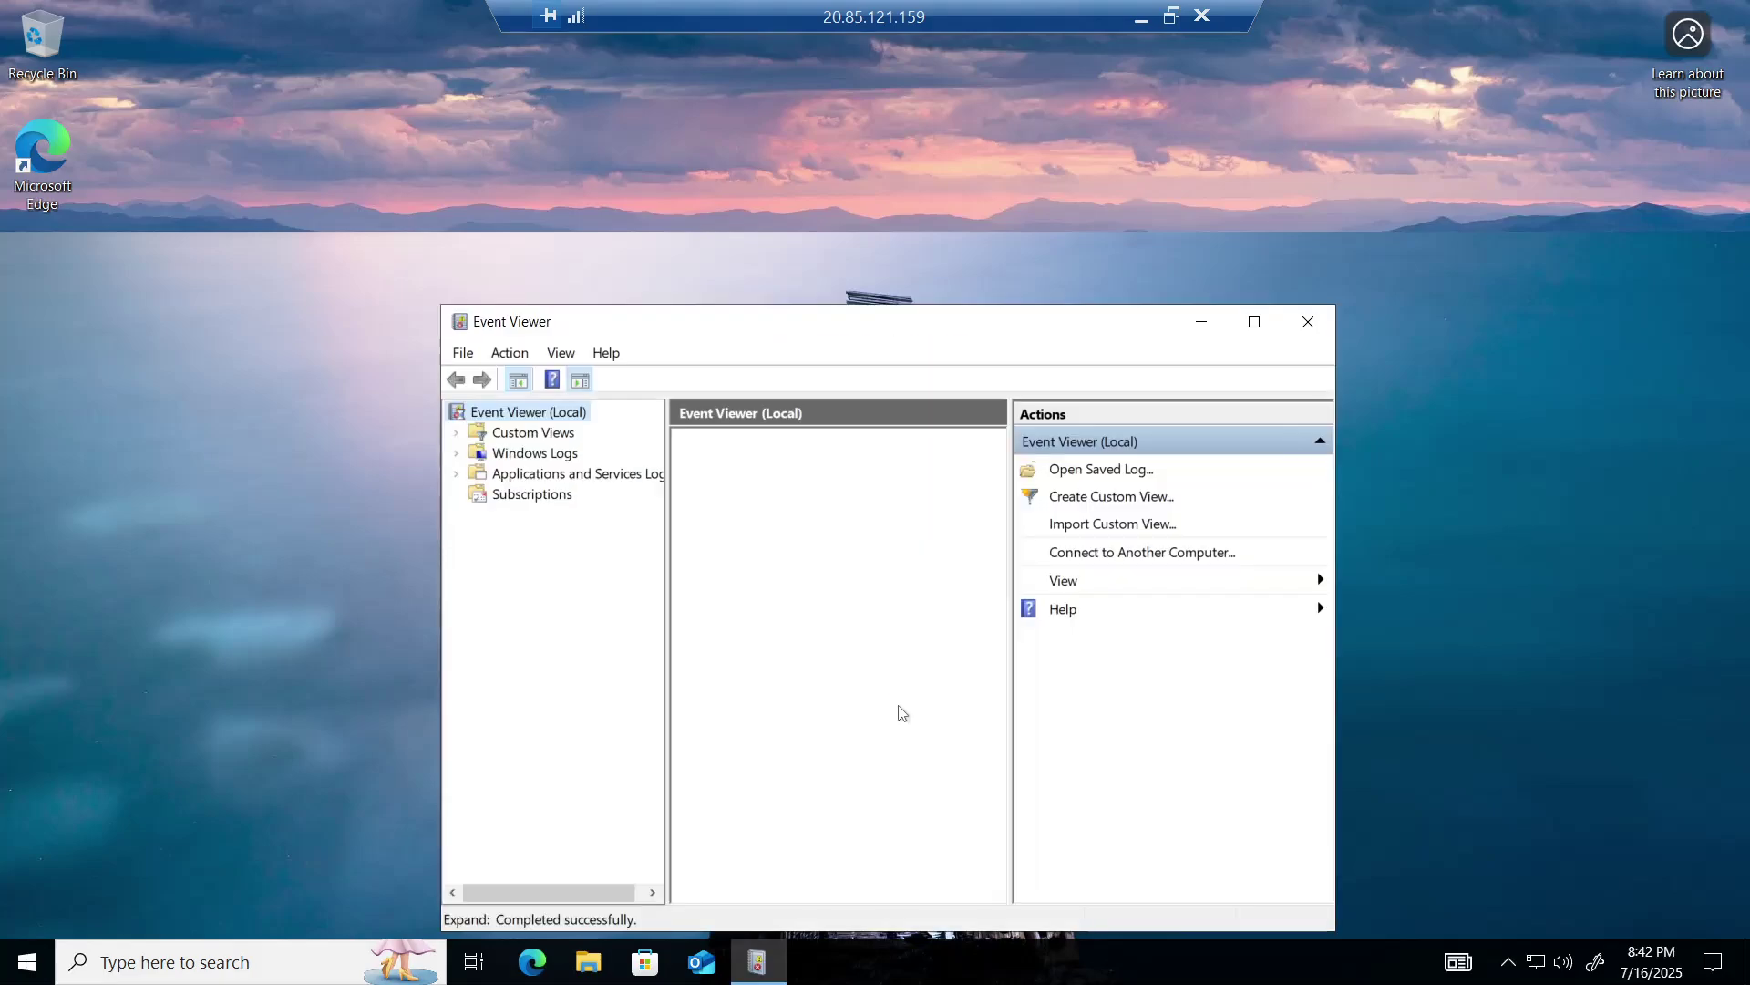
- Maximize Event Viewer and search the Windows Logs Security log for 'cal.fin'
left_click(1250, 330)
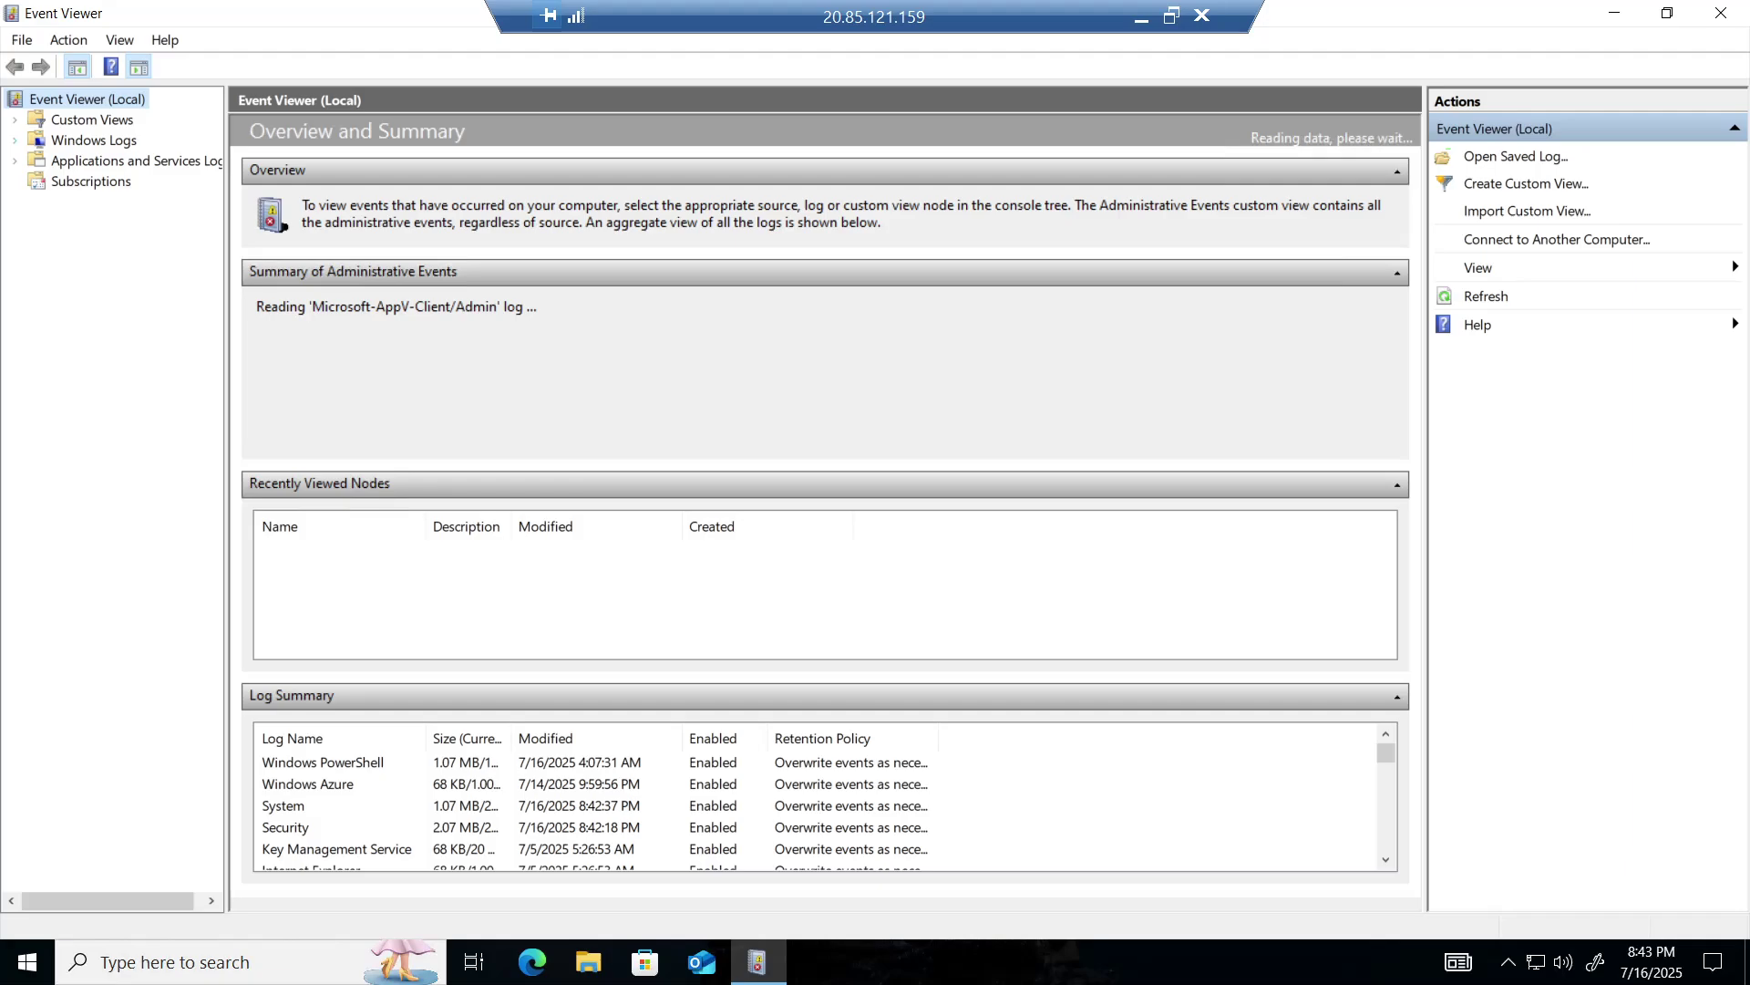
left_click(15, 142)
left_click(75, 182)
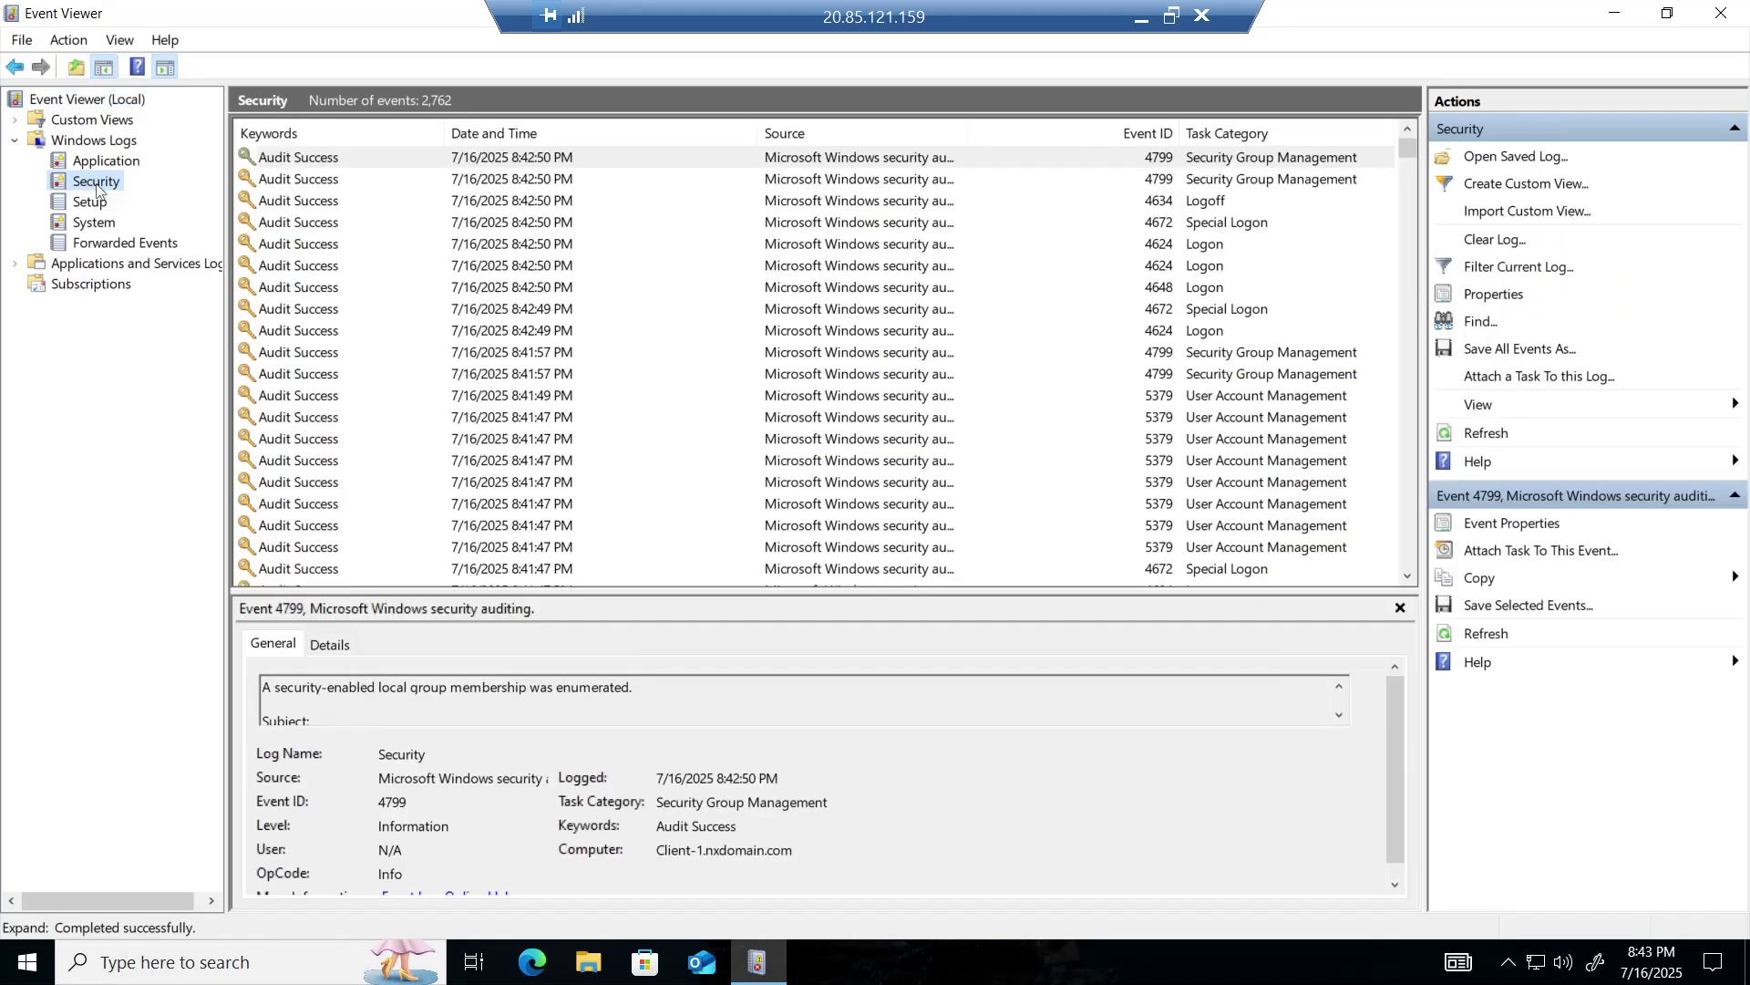
right_click(96, 186)
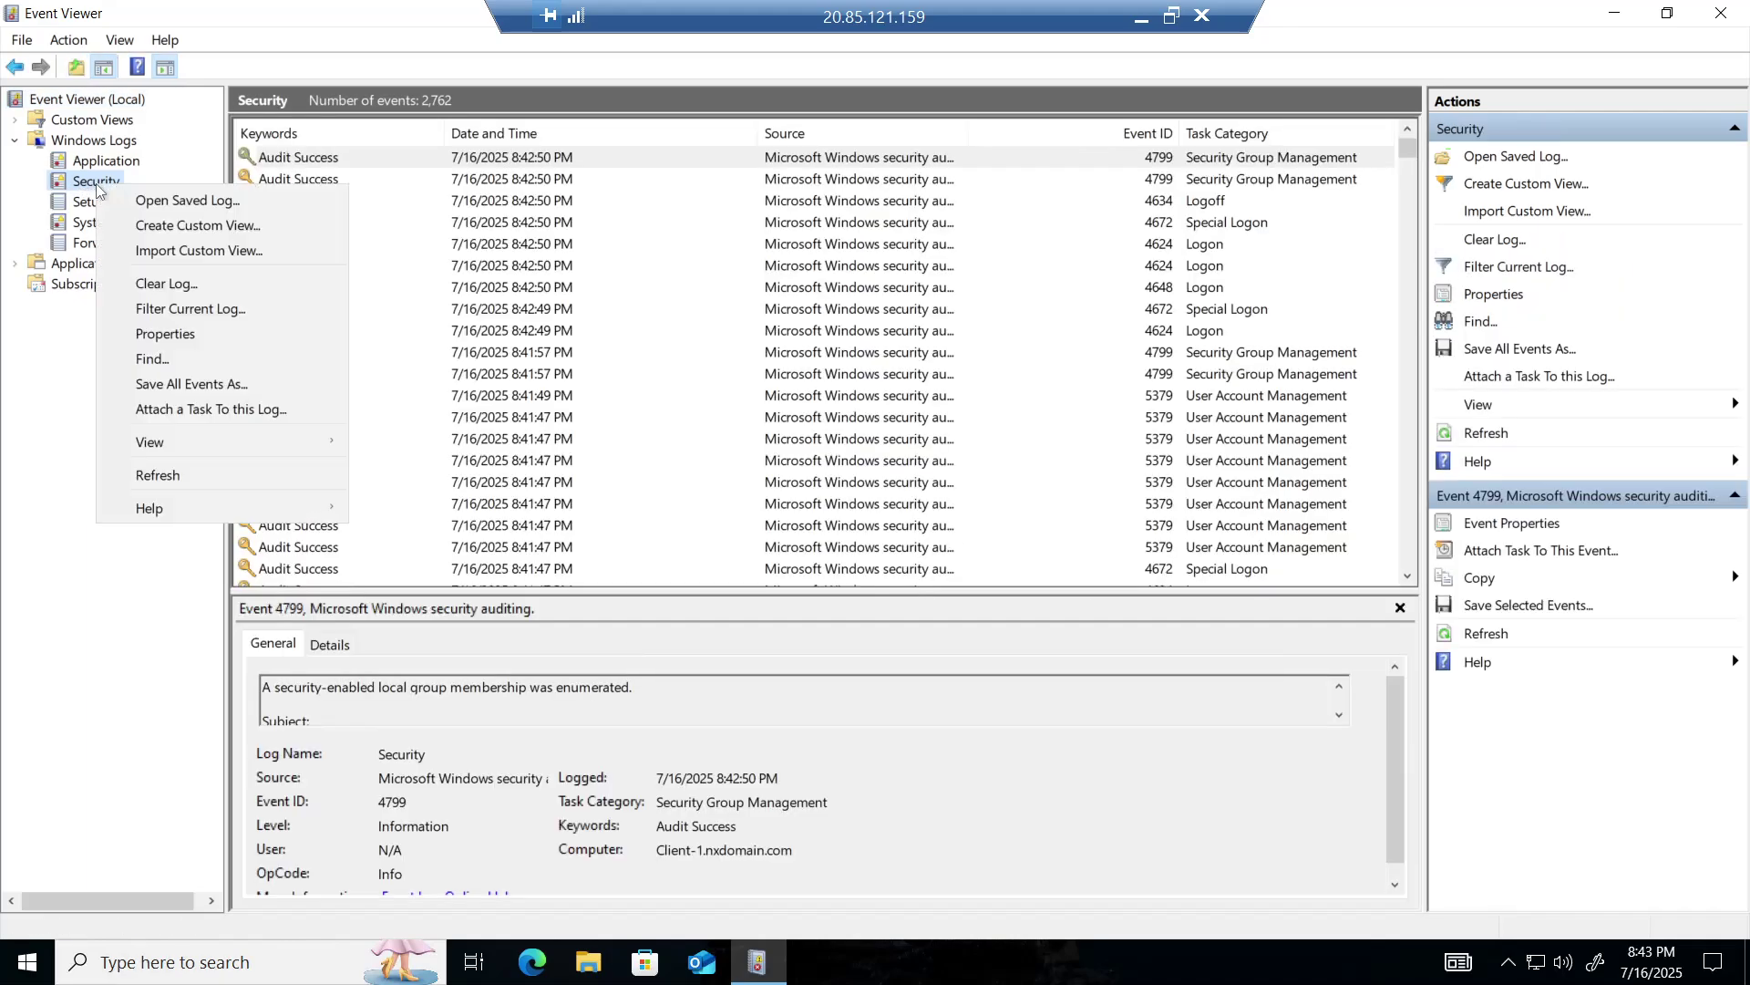
left_click(181, 358)
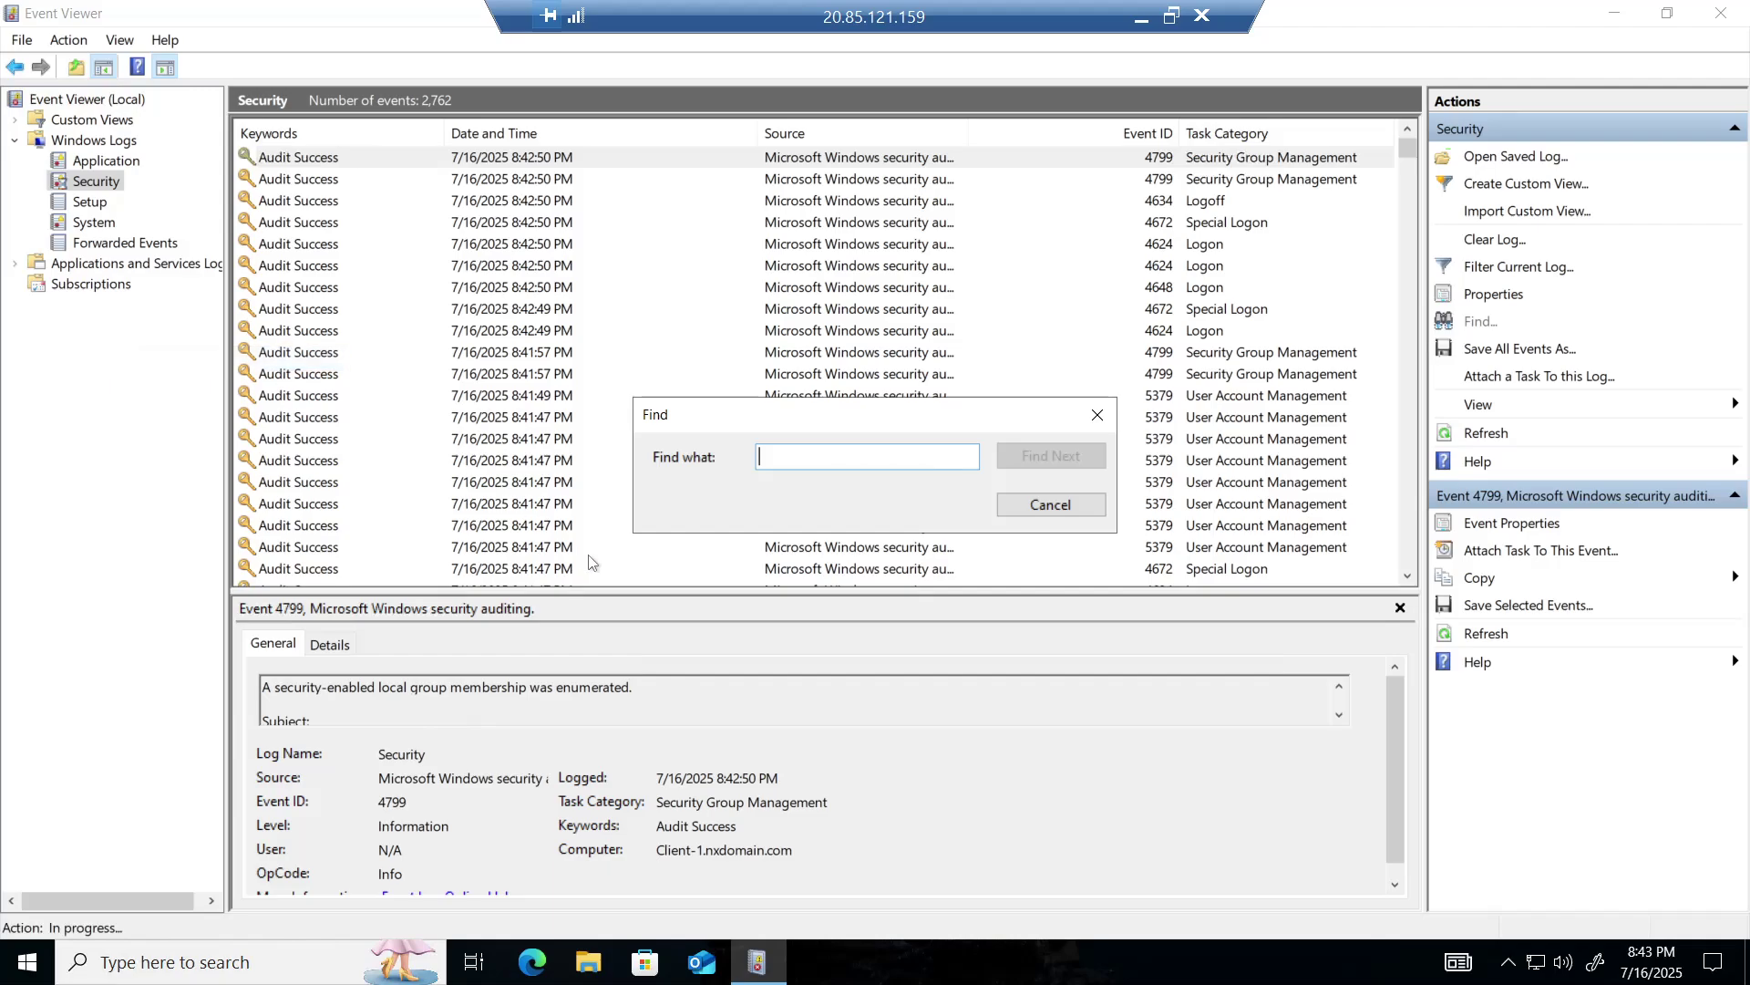
type("cal.fin")
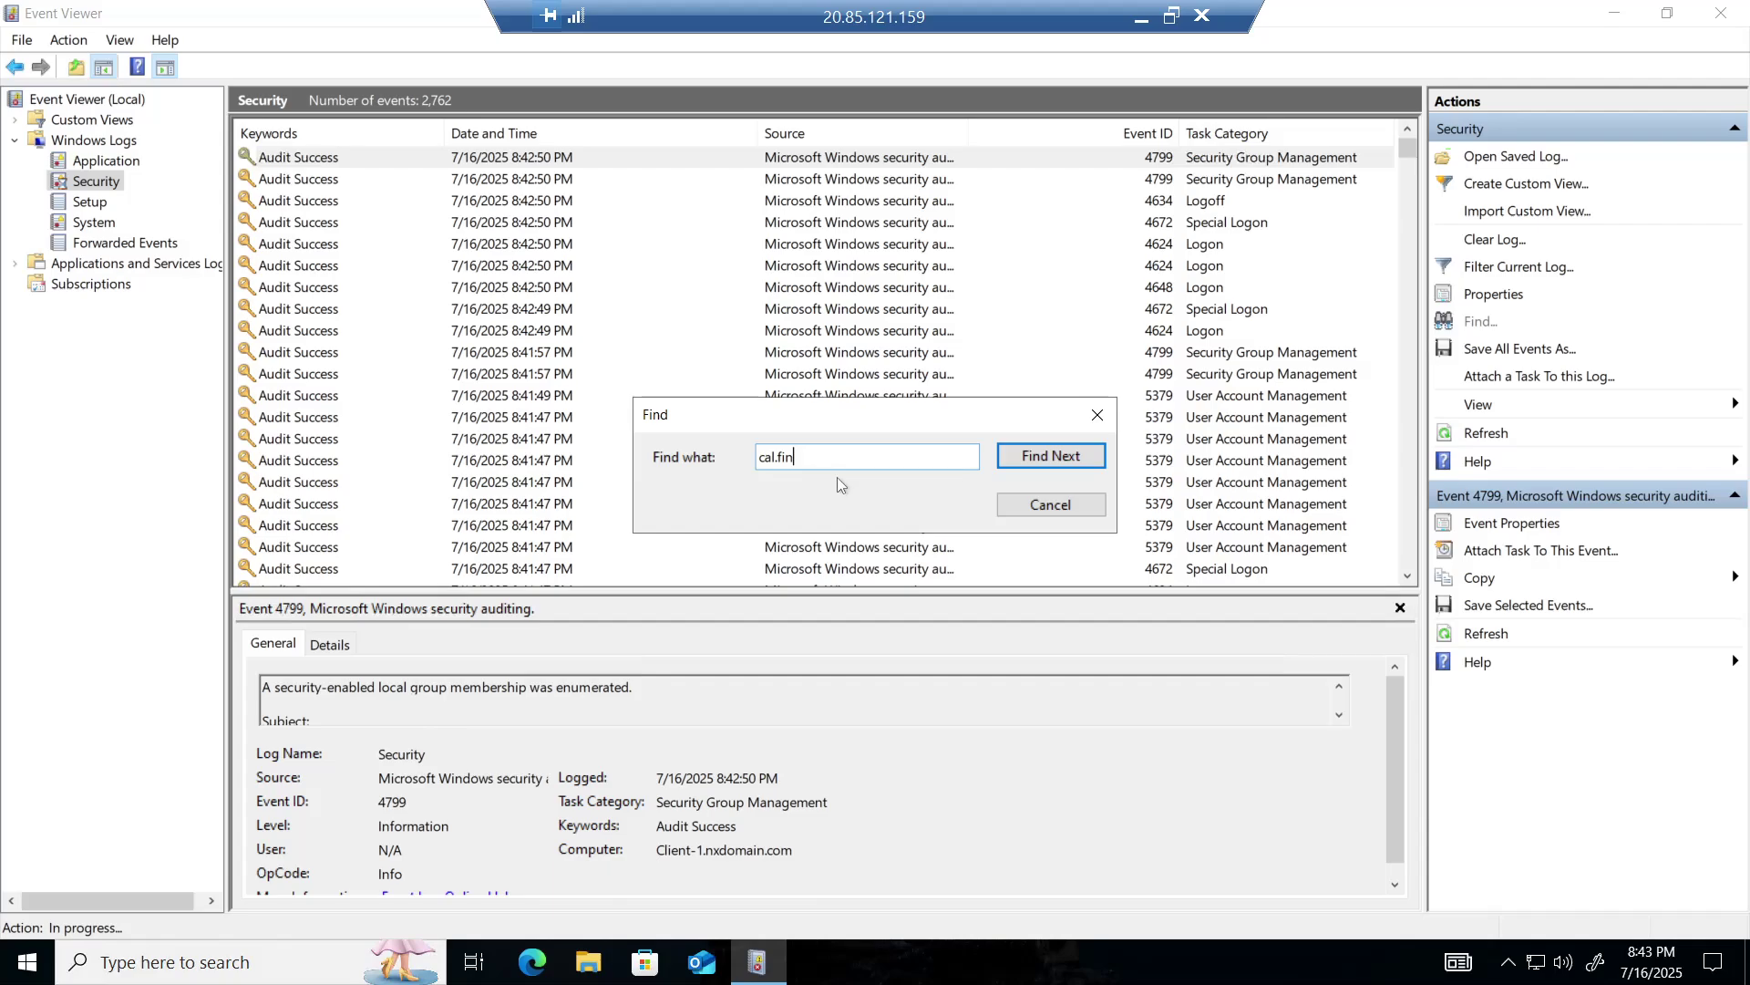
left_click_drag(976, 417, 935, 627)
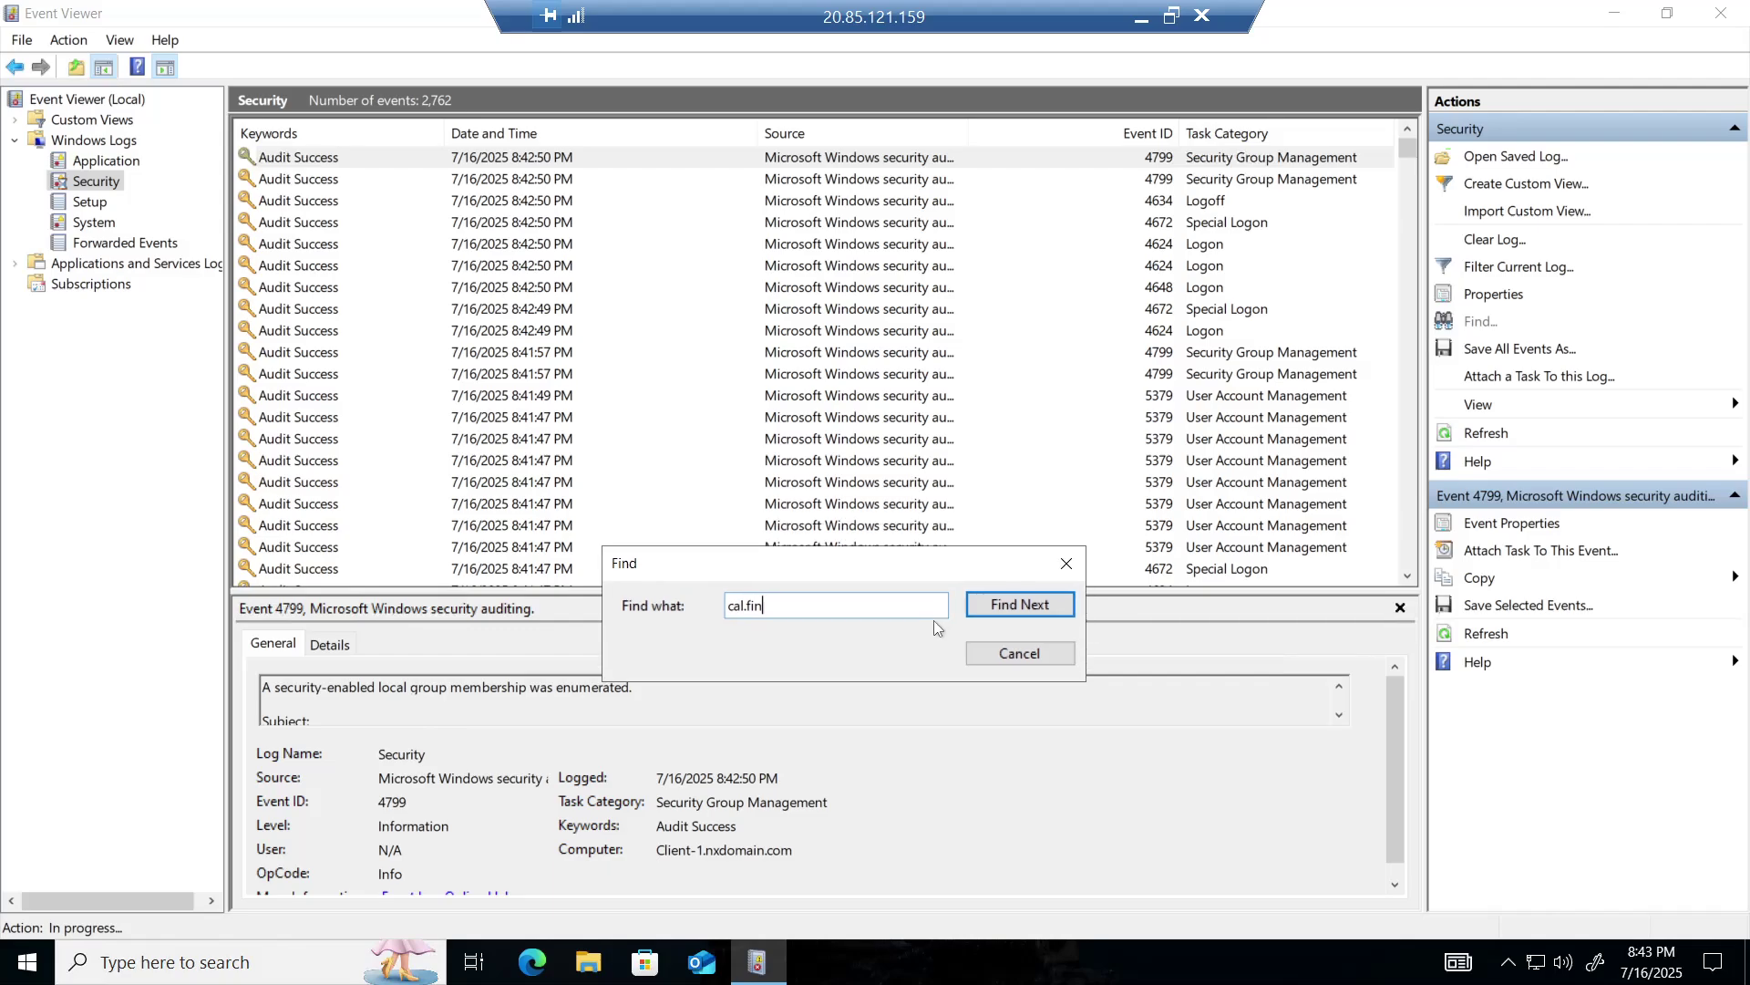
left_click(985, 699)
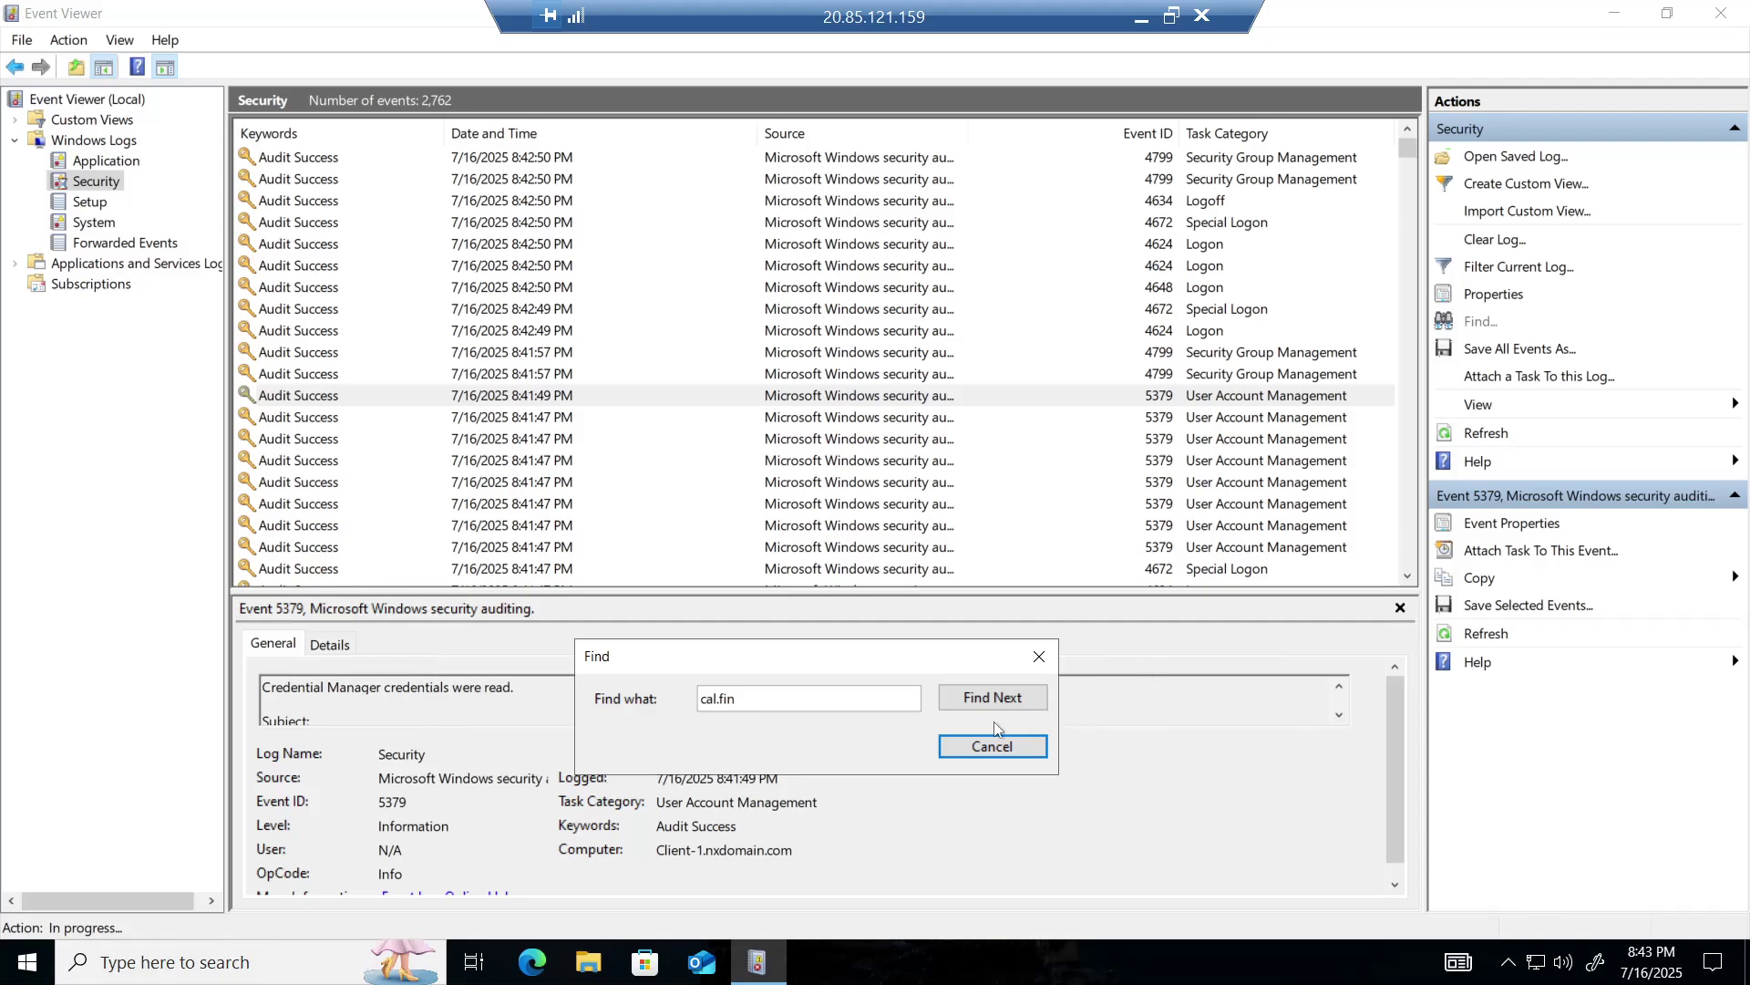
- Step through the cal.fin matches down to the 4634 logoff at 8:24:36 PM
left_click(982, 698)
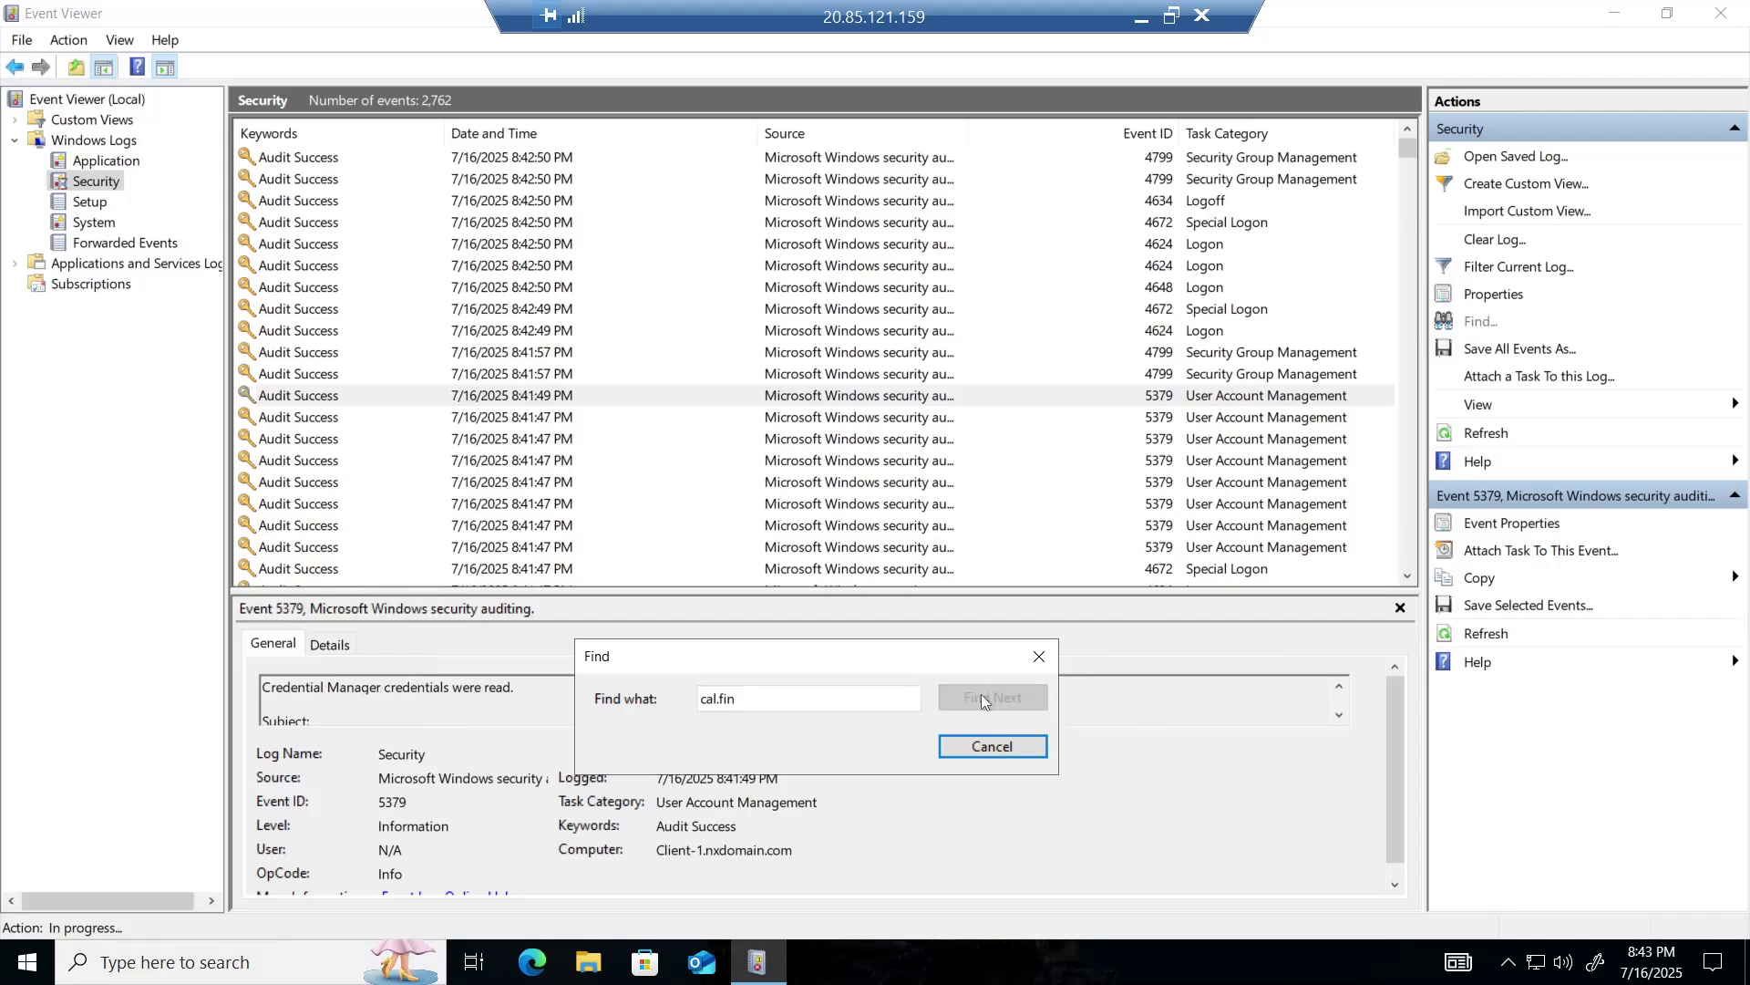
left_click(983, 698)
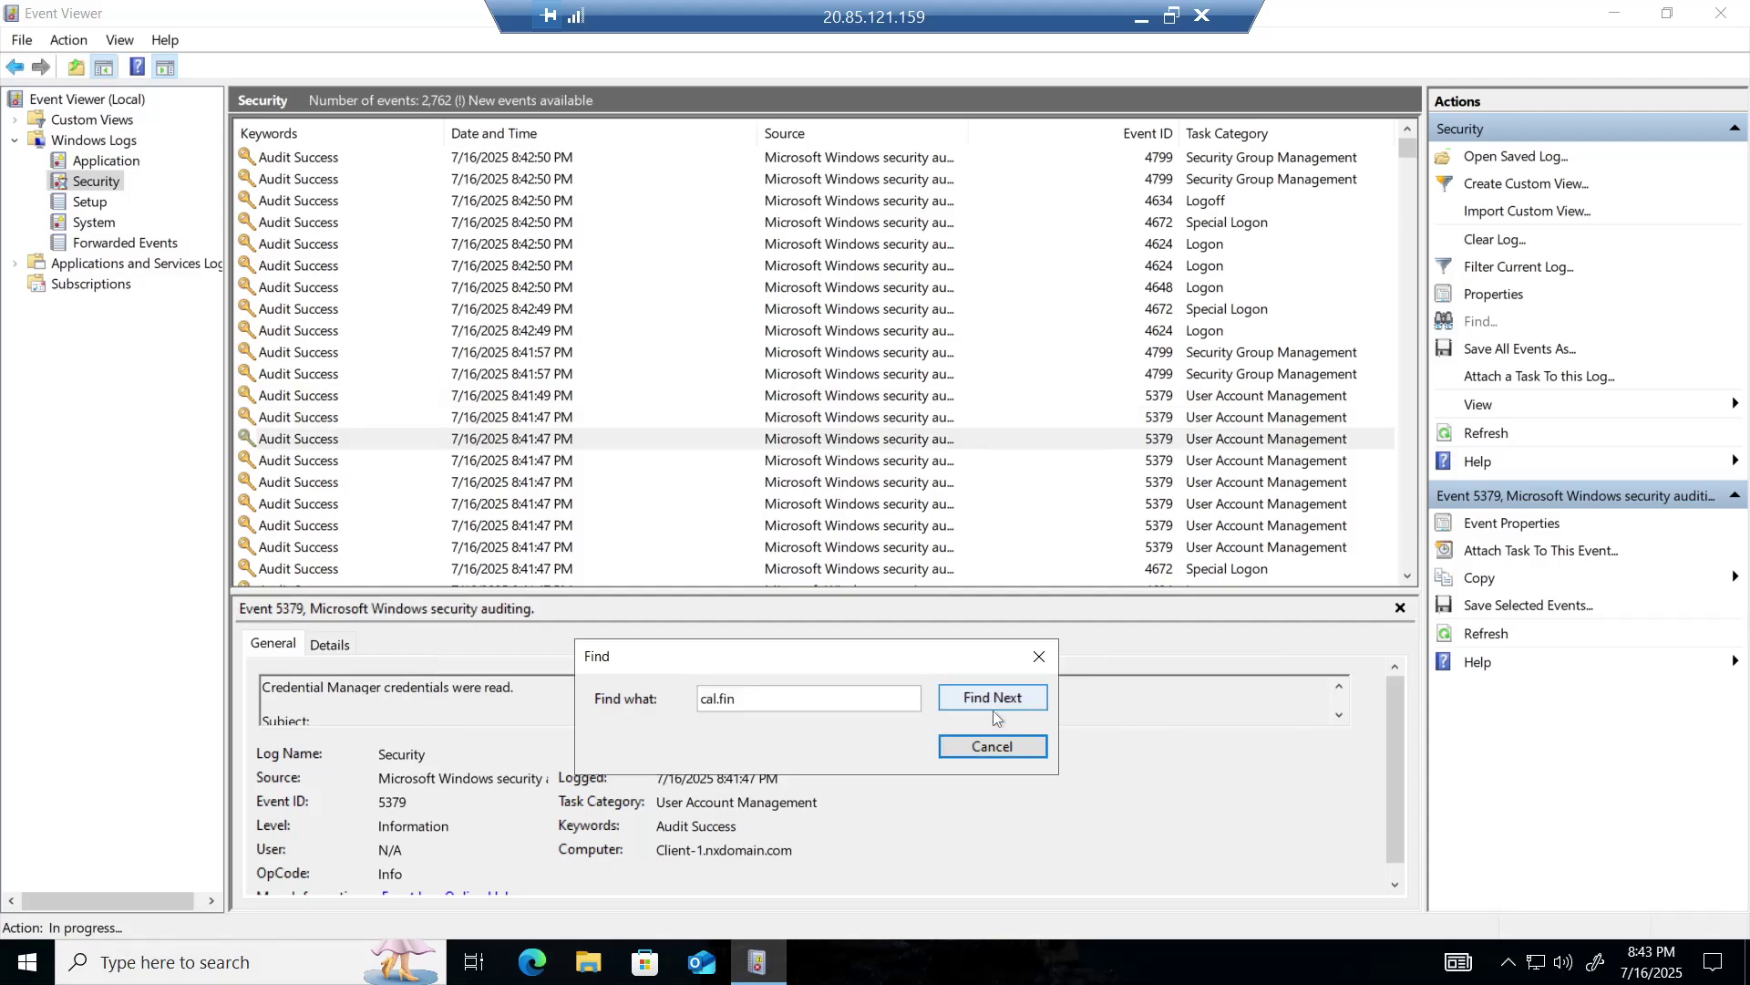
left_click(996, 698)
left_click(996, 698)
left_click(996, 699)
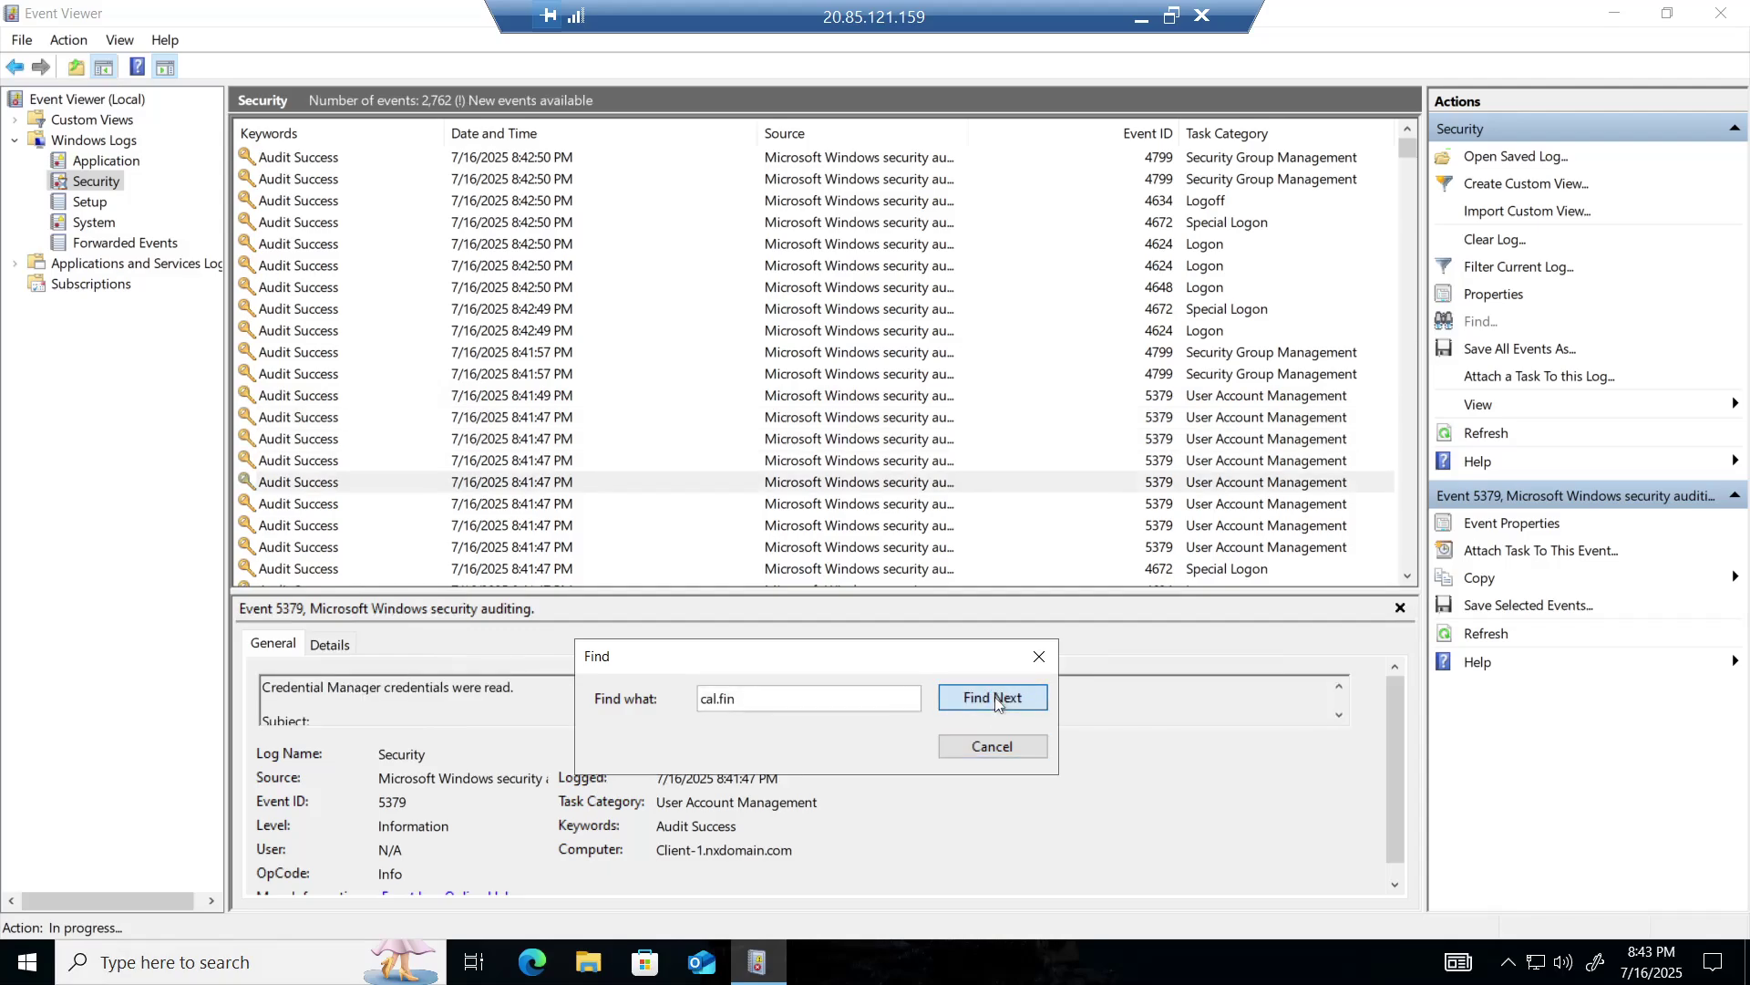
left_click(995, 698)
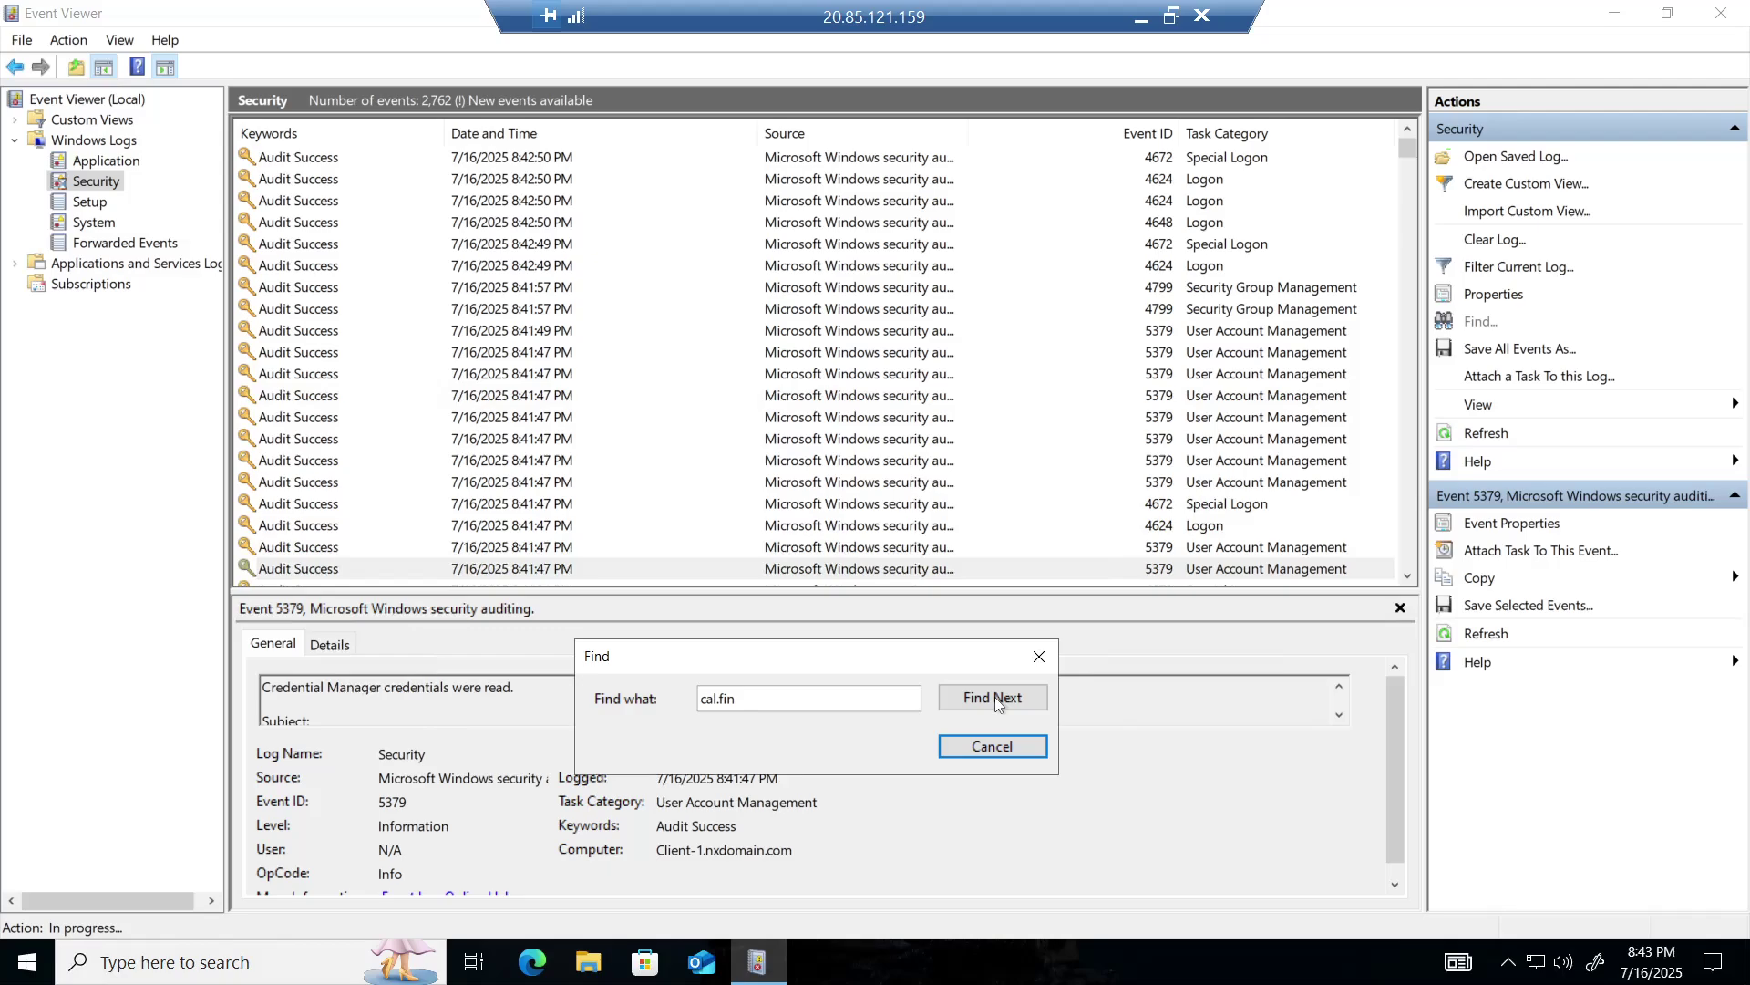
left_click(994, 697)
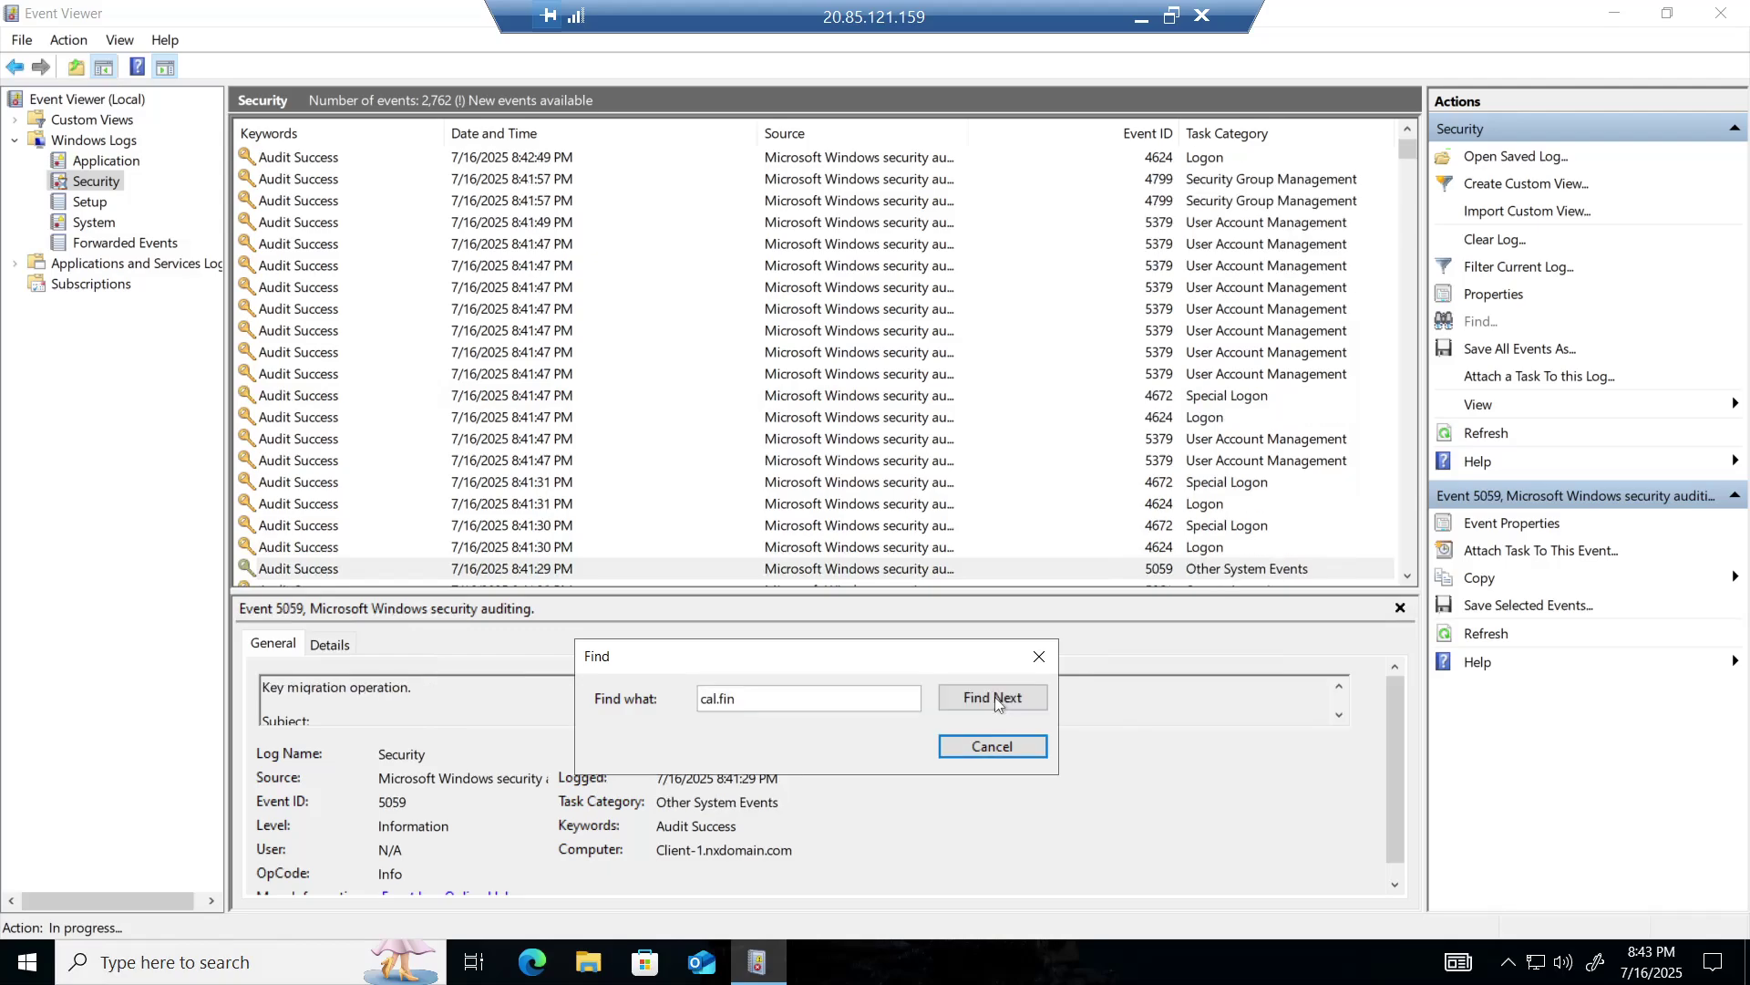
left_click(994, 696)
left_click(994, 696)
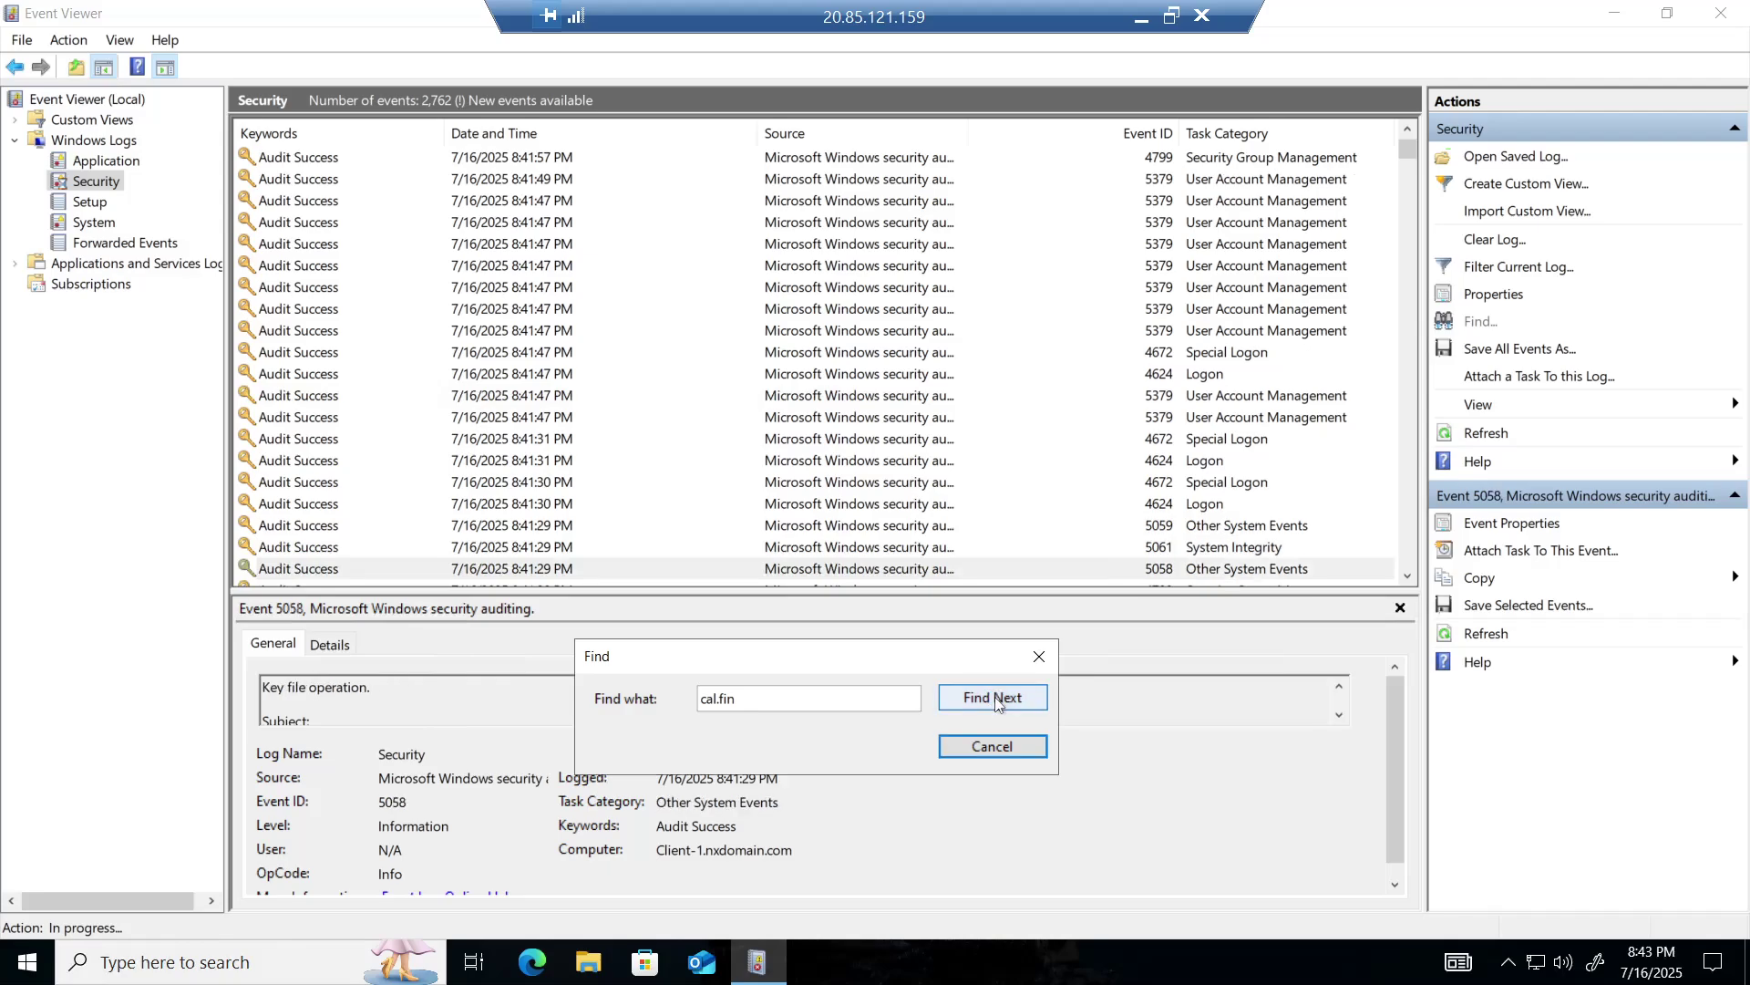
left_click(994, 697)
left_click(994, 696)
left_click(994, 696)
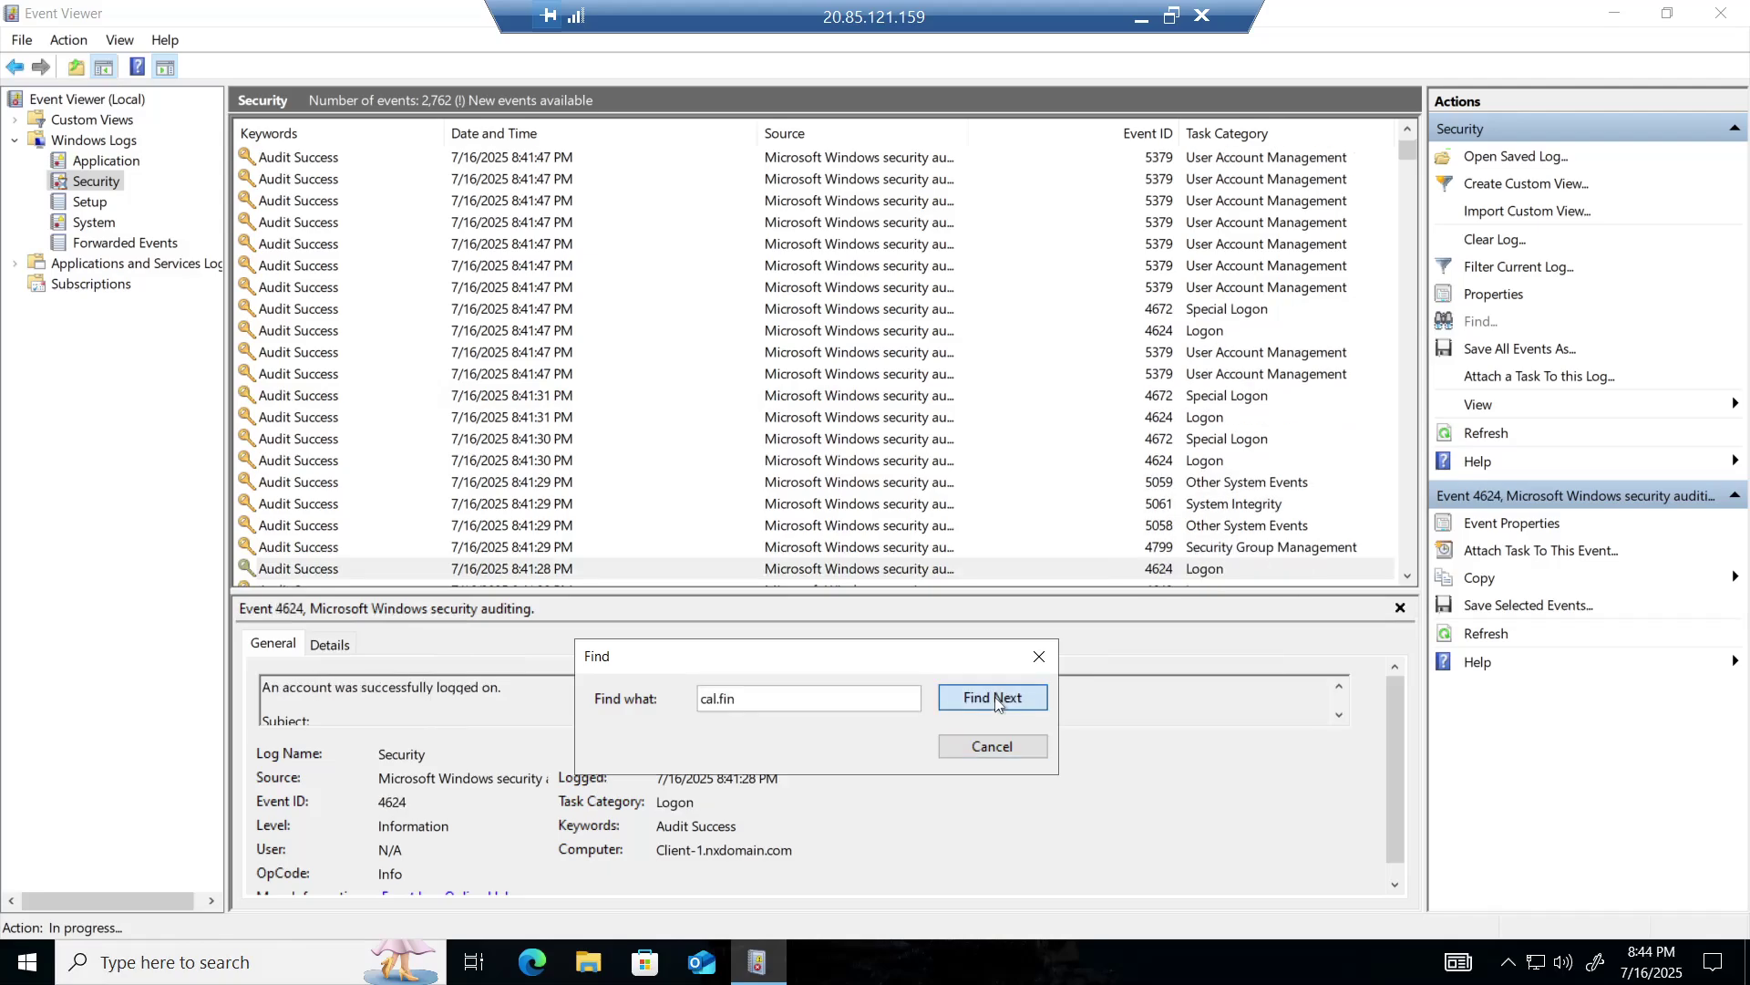
left_click(996, 697)
left_click(996, 697)
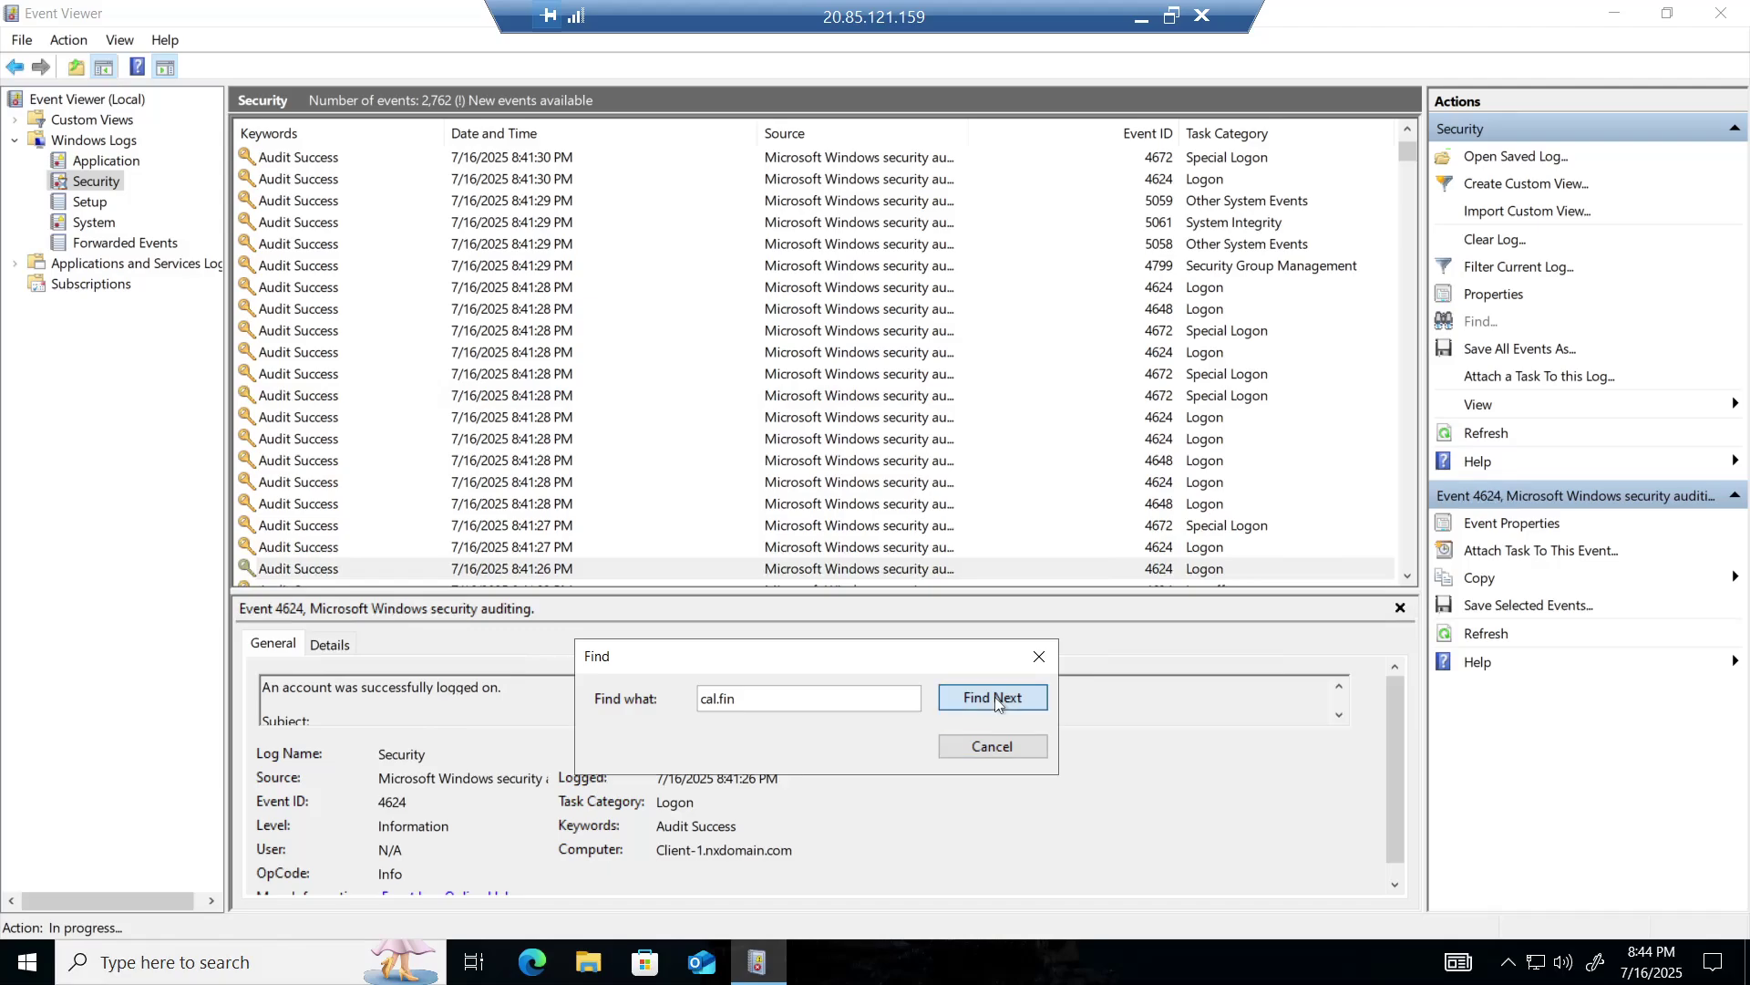
left_click(995, 697)
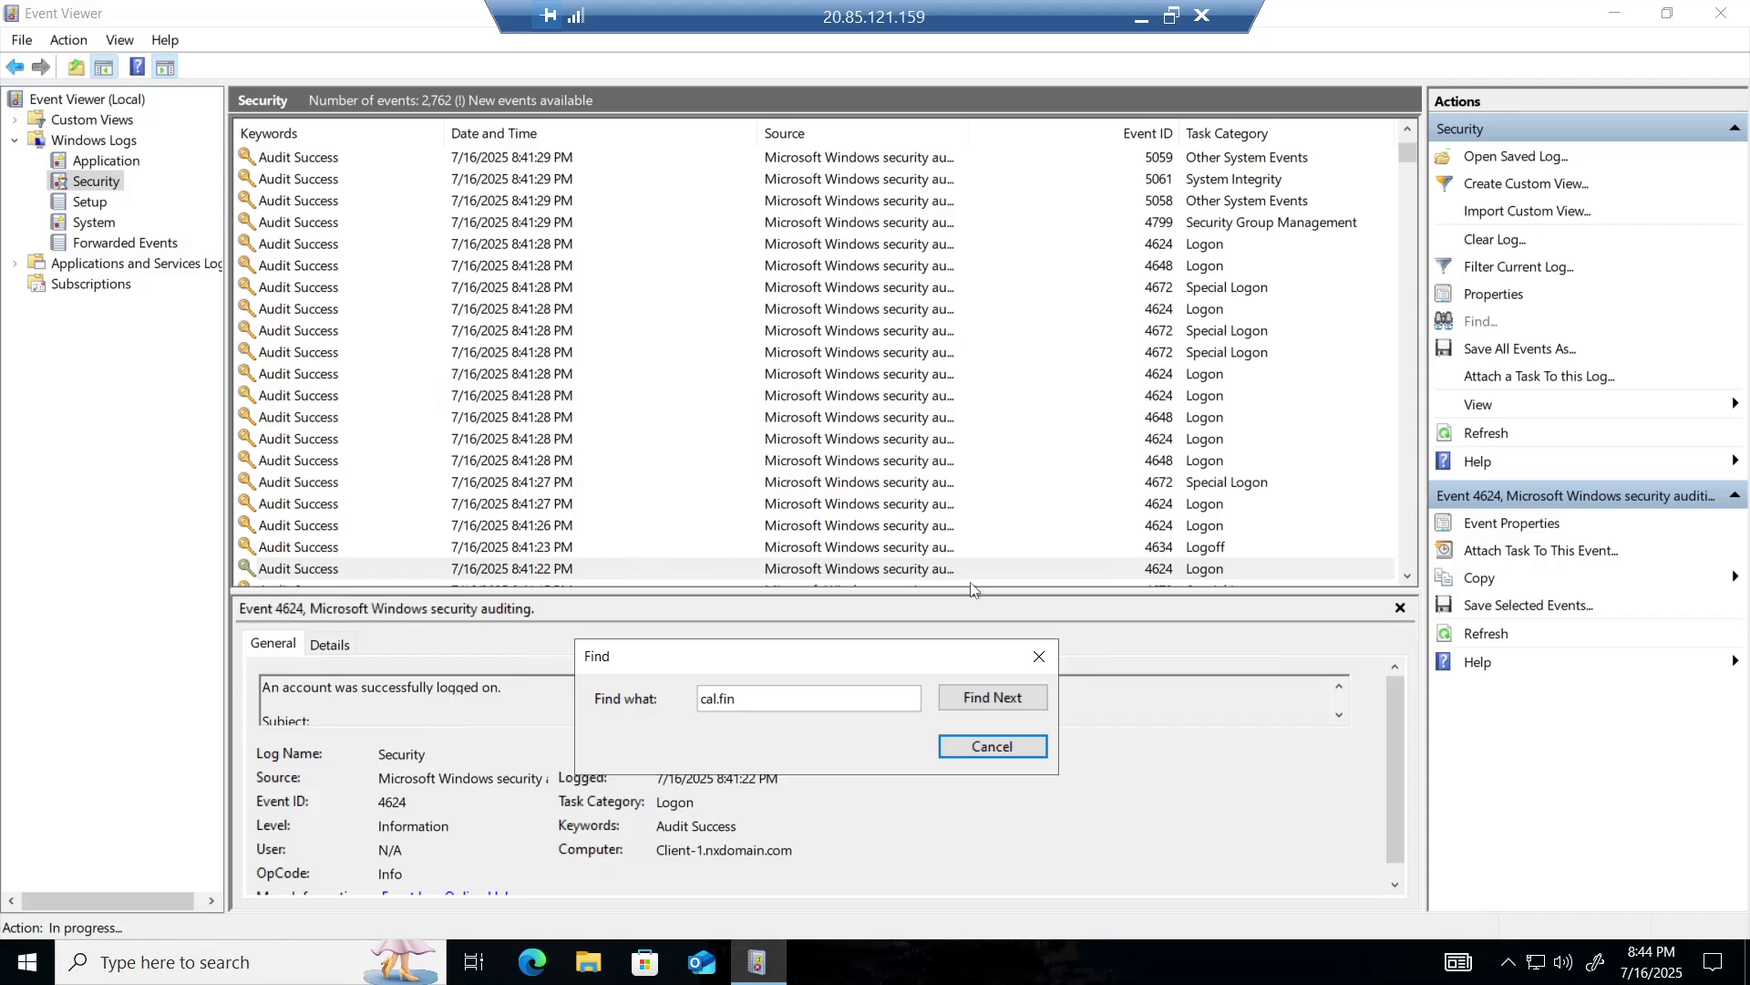
left_click(1014, 697)
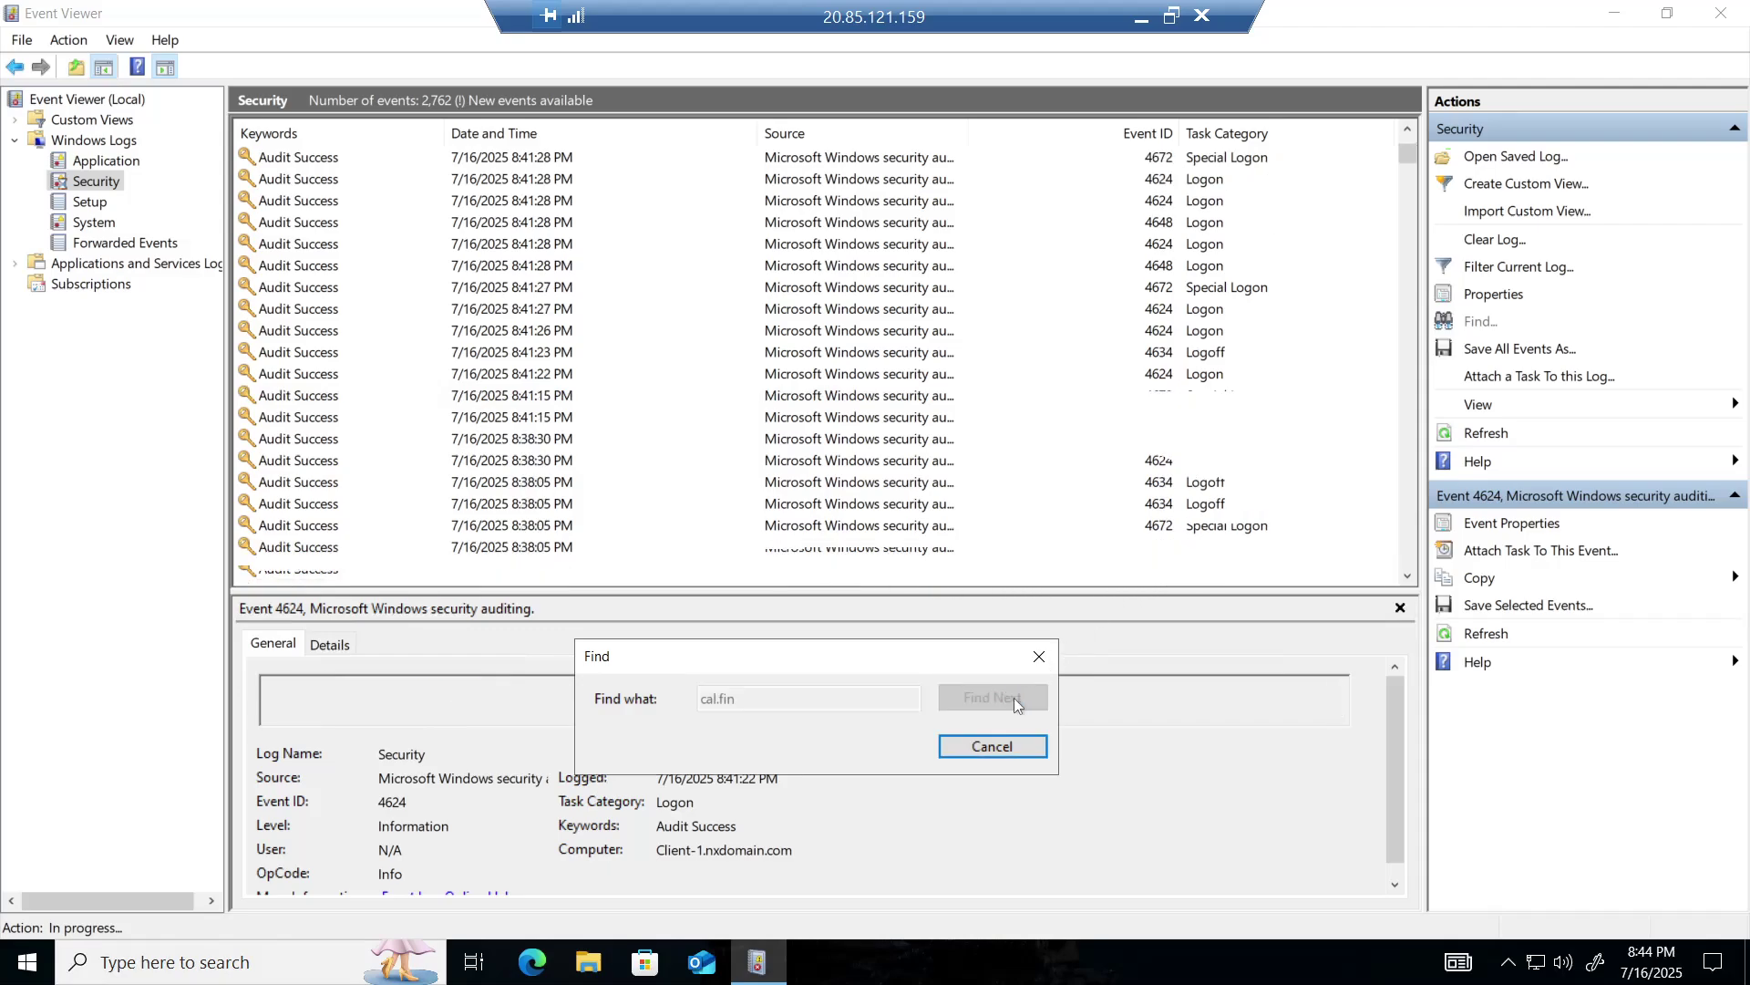
left_click(1013, 698)
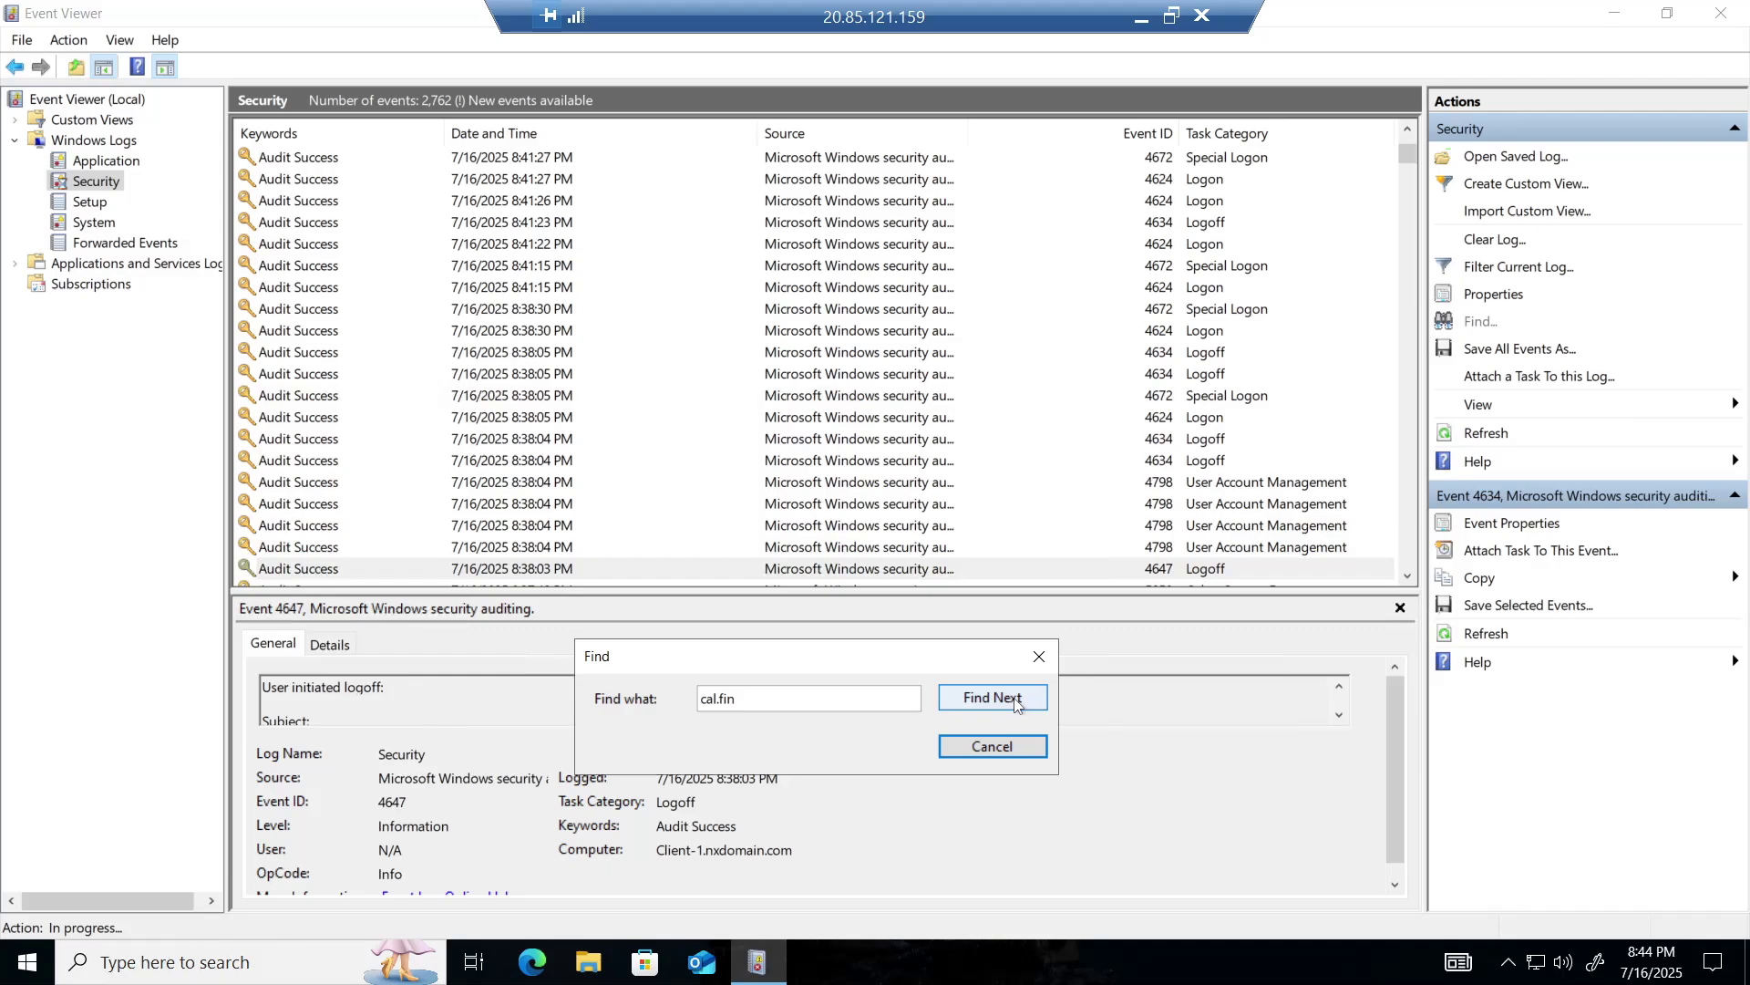
left_click(1014, 697)
left_click(1014, 697)
left_click(1014, 697)
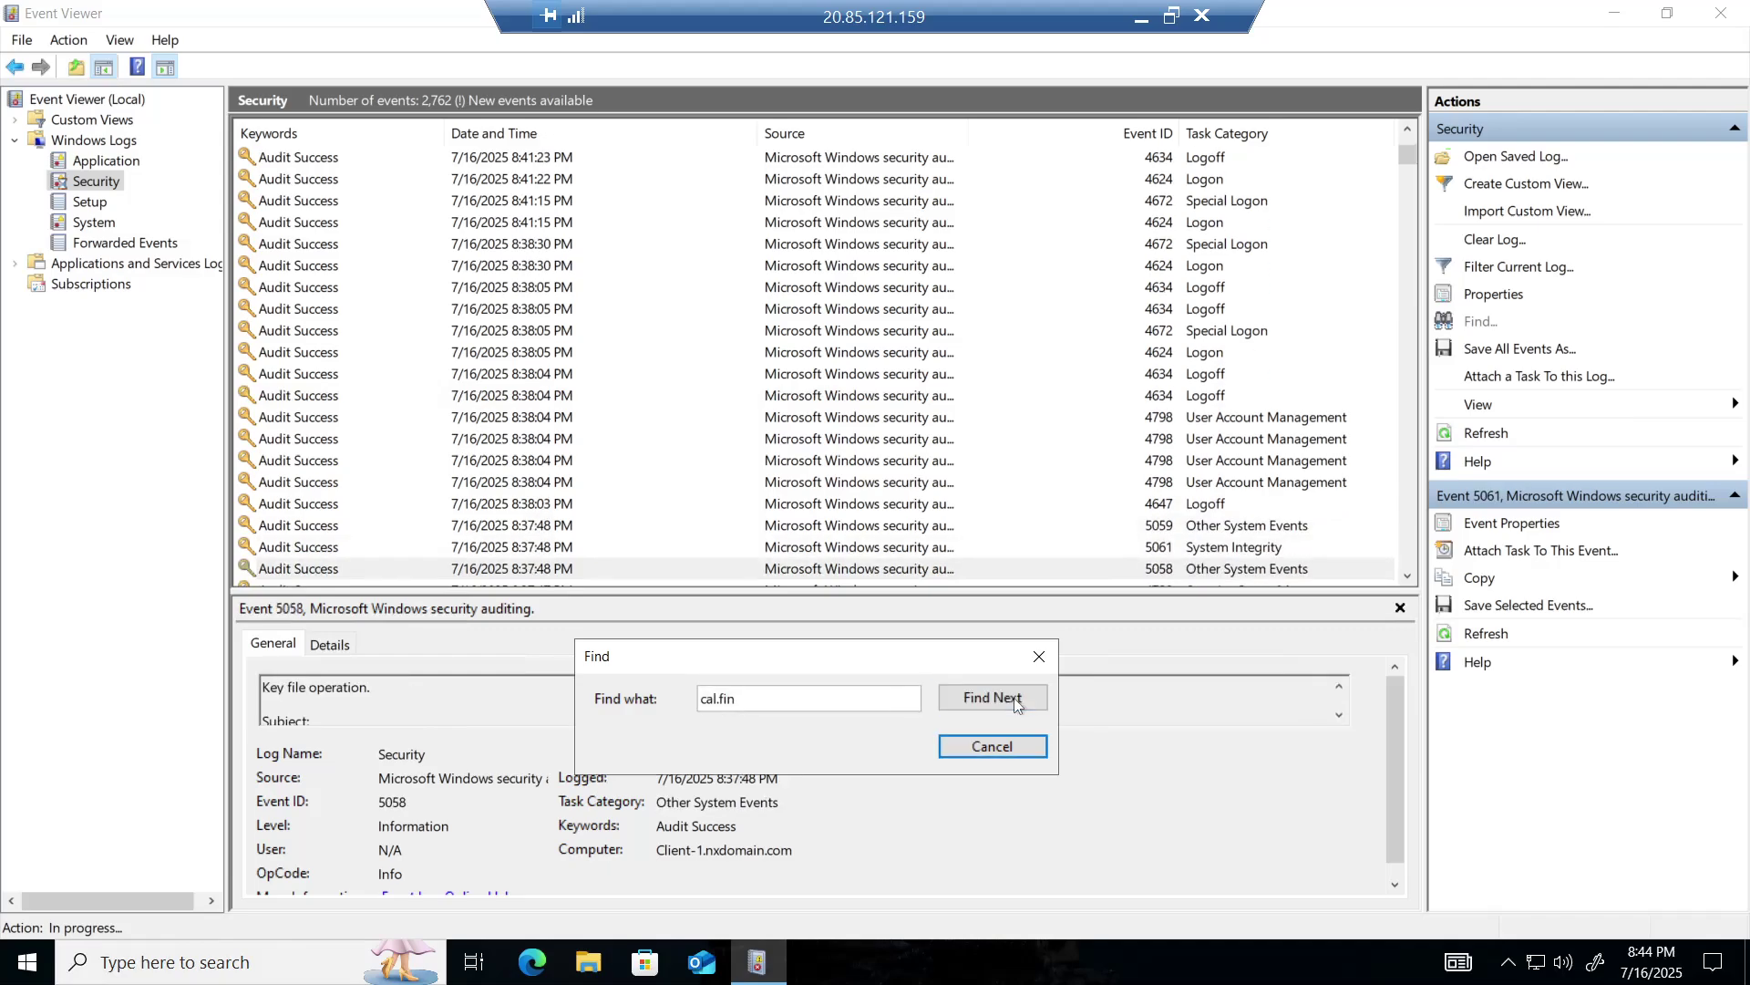
left_click(1014, 697)
left_click(1014, 697)
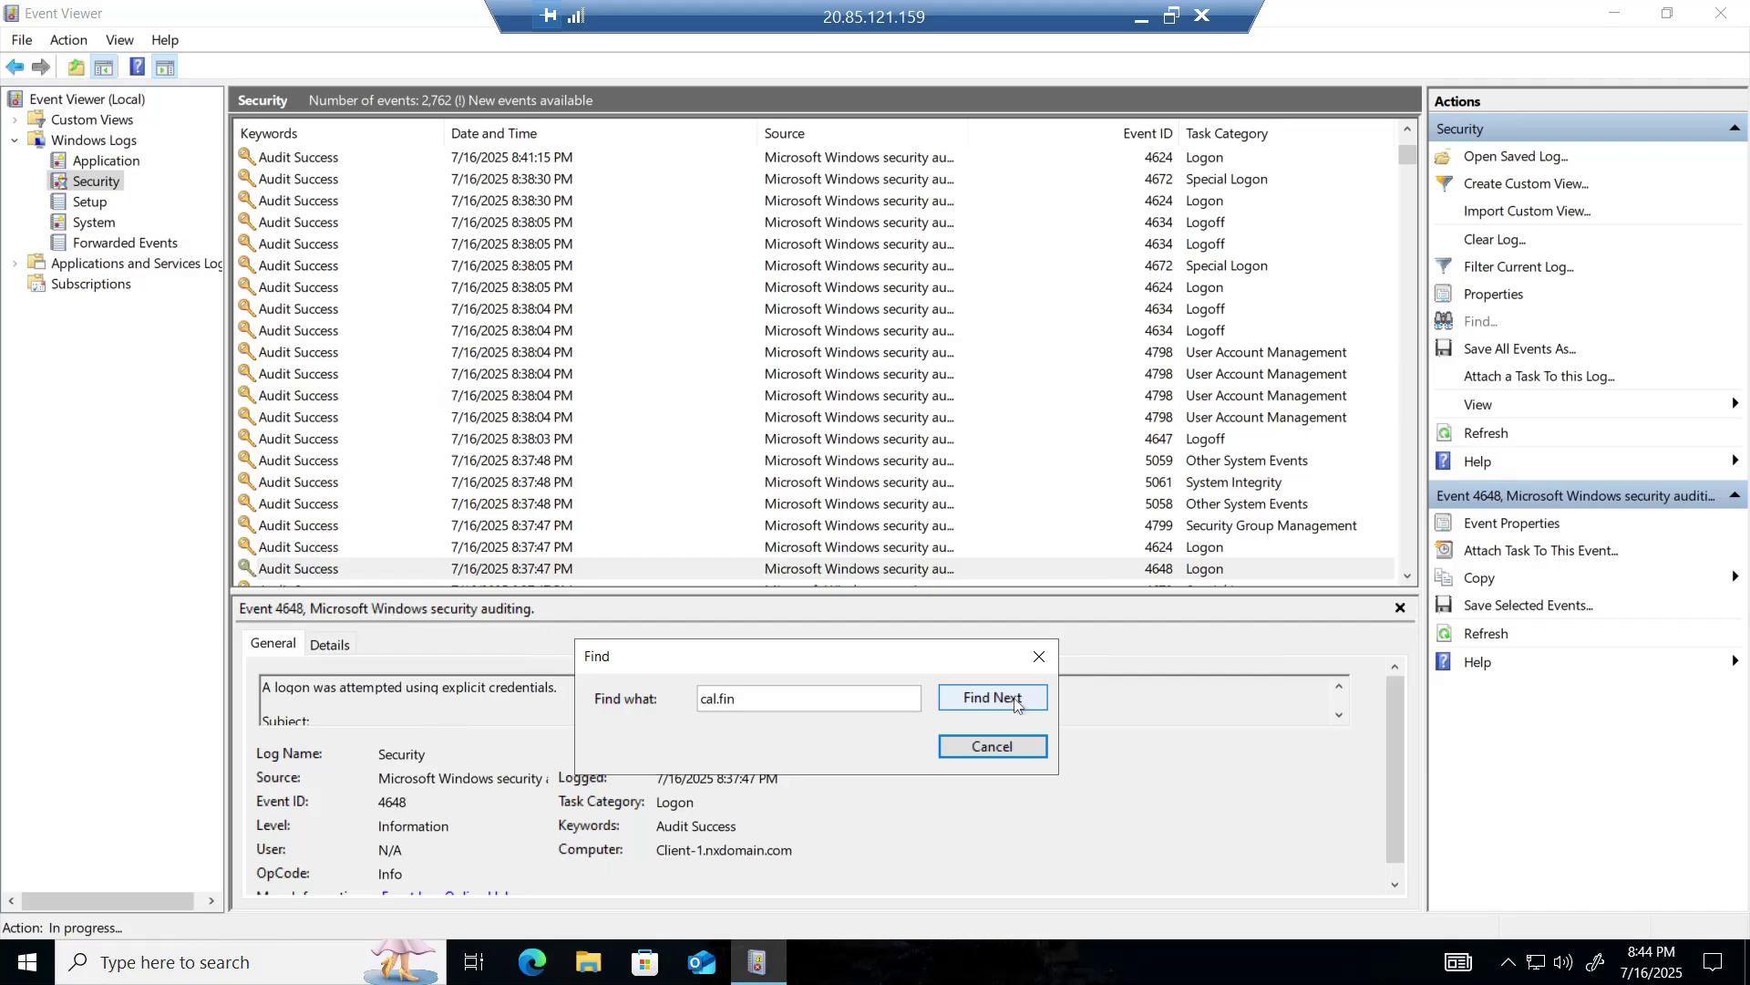
left_click(1014, 697)
left_click(1014, 698)
left_click(1014, 698)
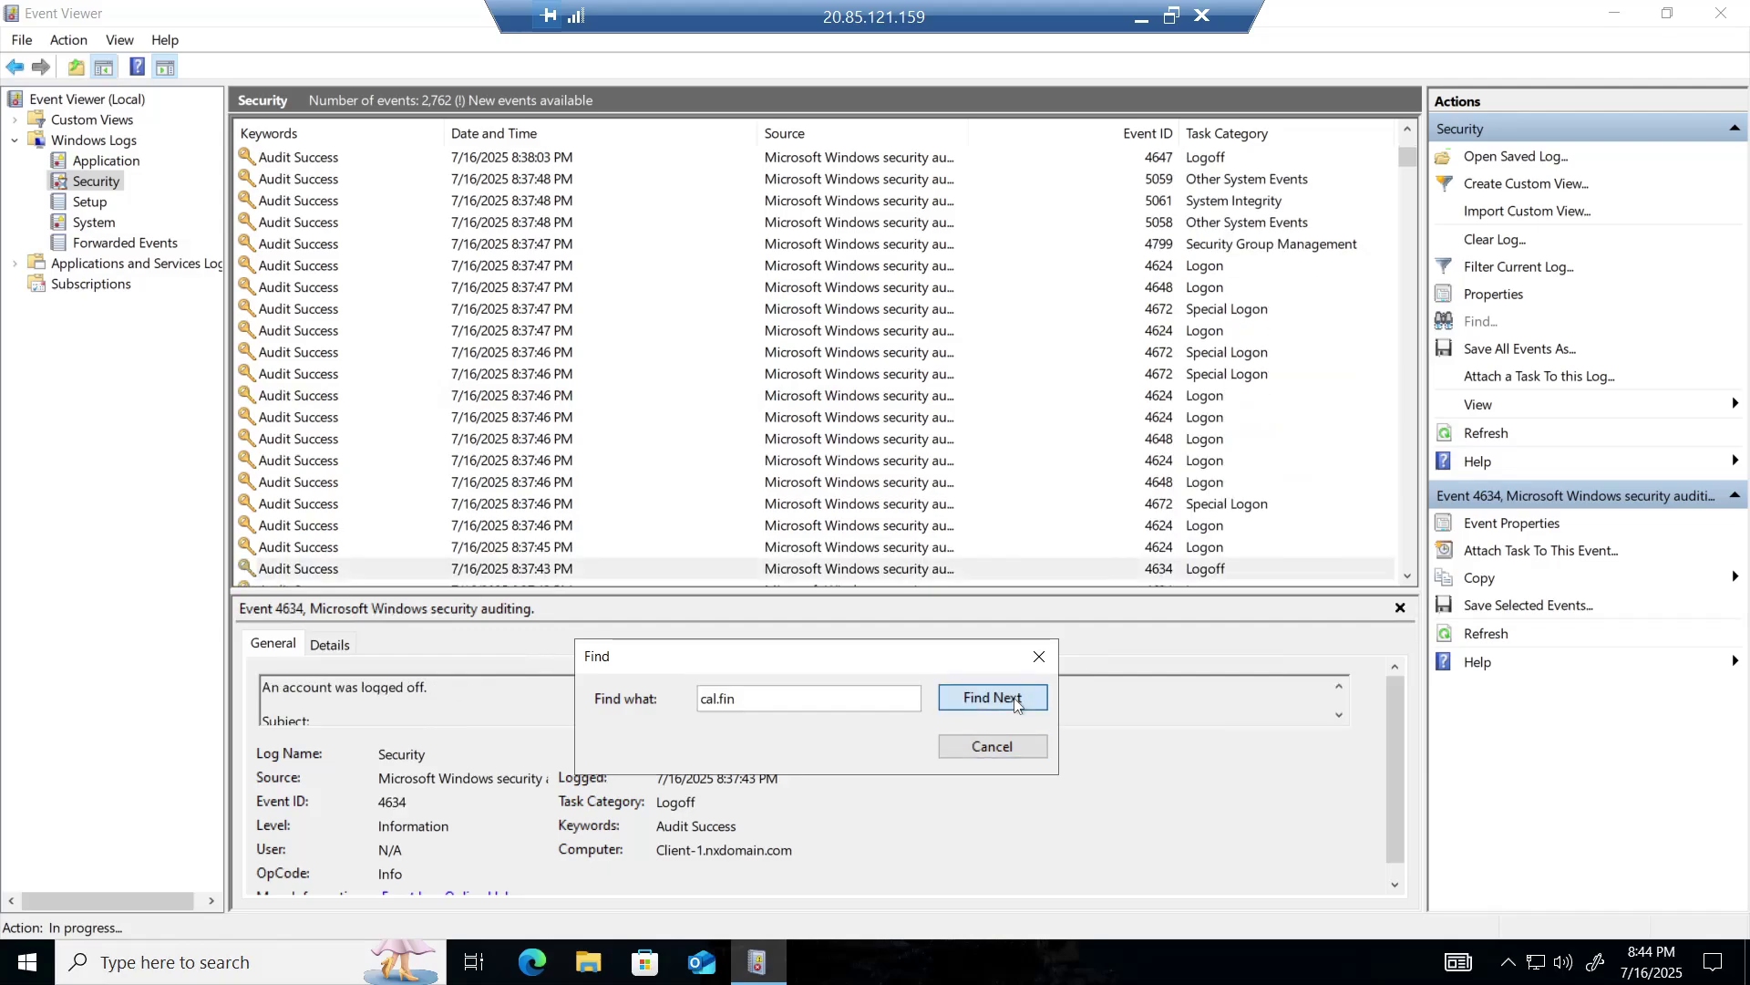
left_click(1013, 698)
left_click(1014, 697)
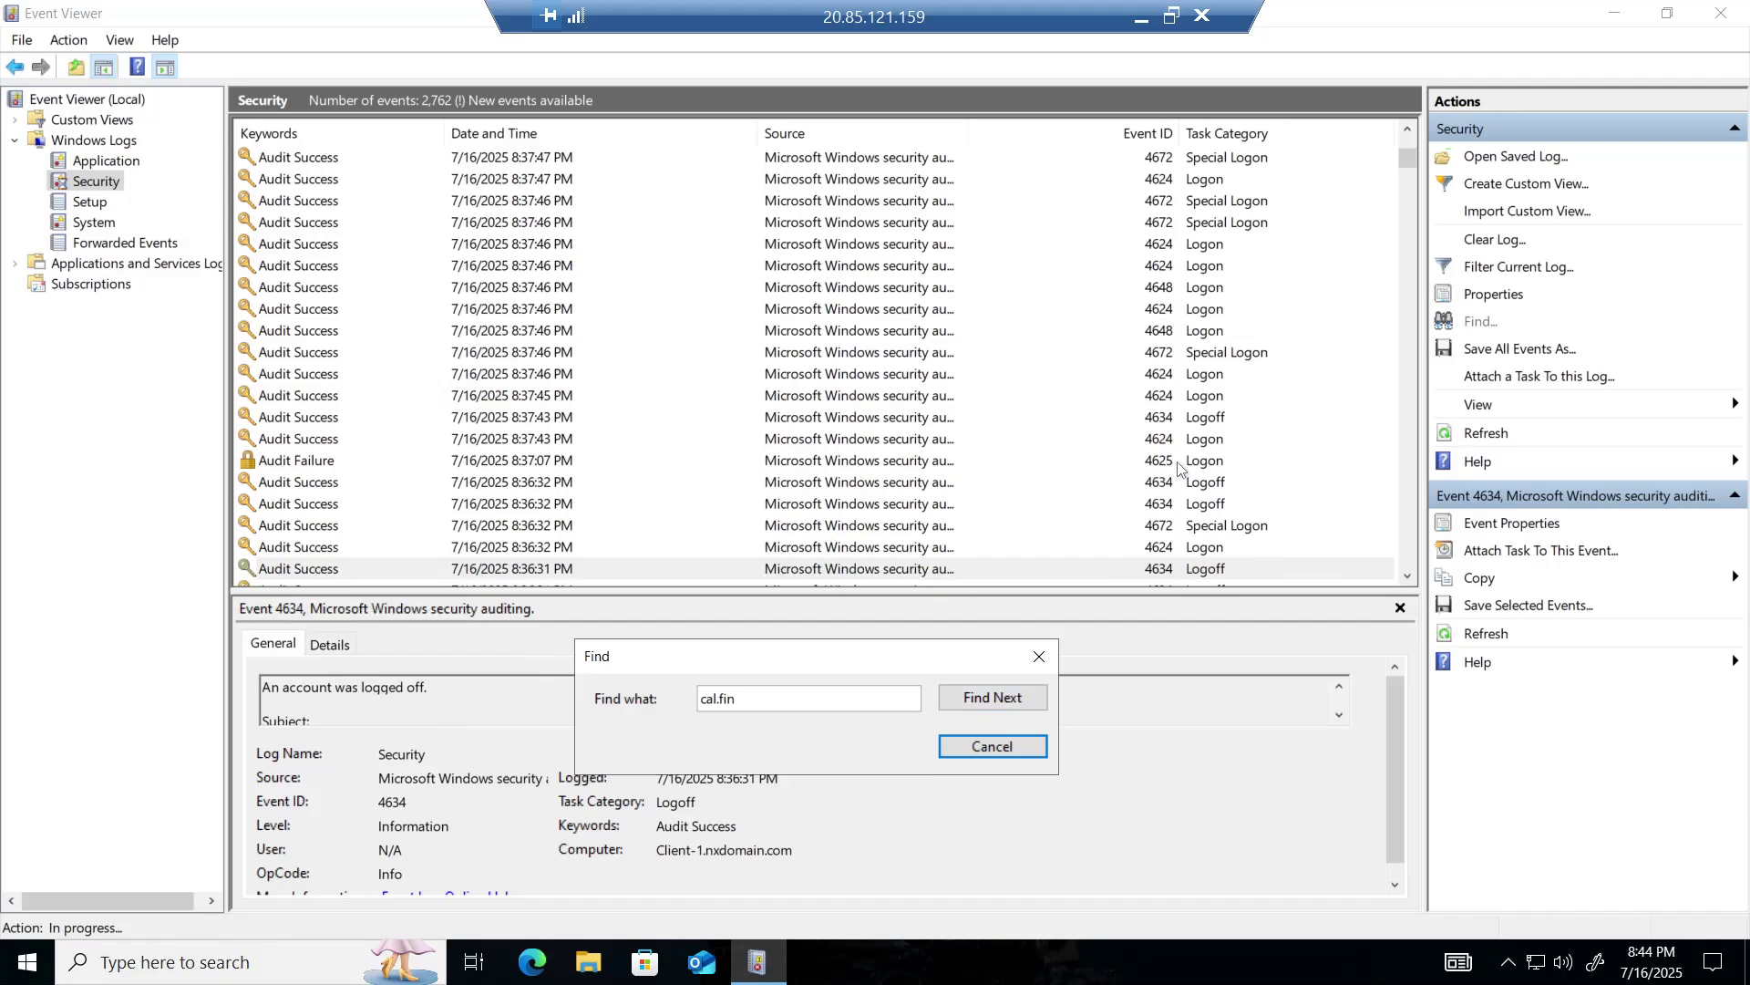
left_click(1017, 698)
left_click(1020, 700)
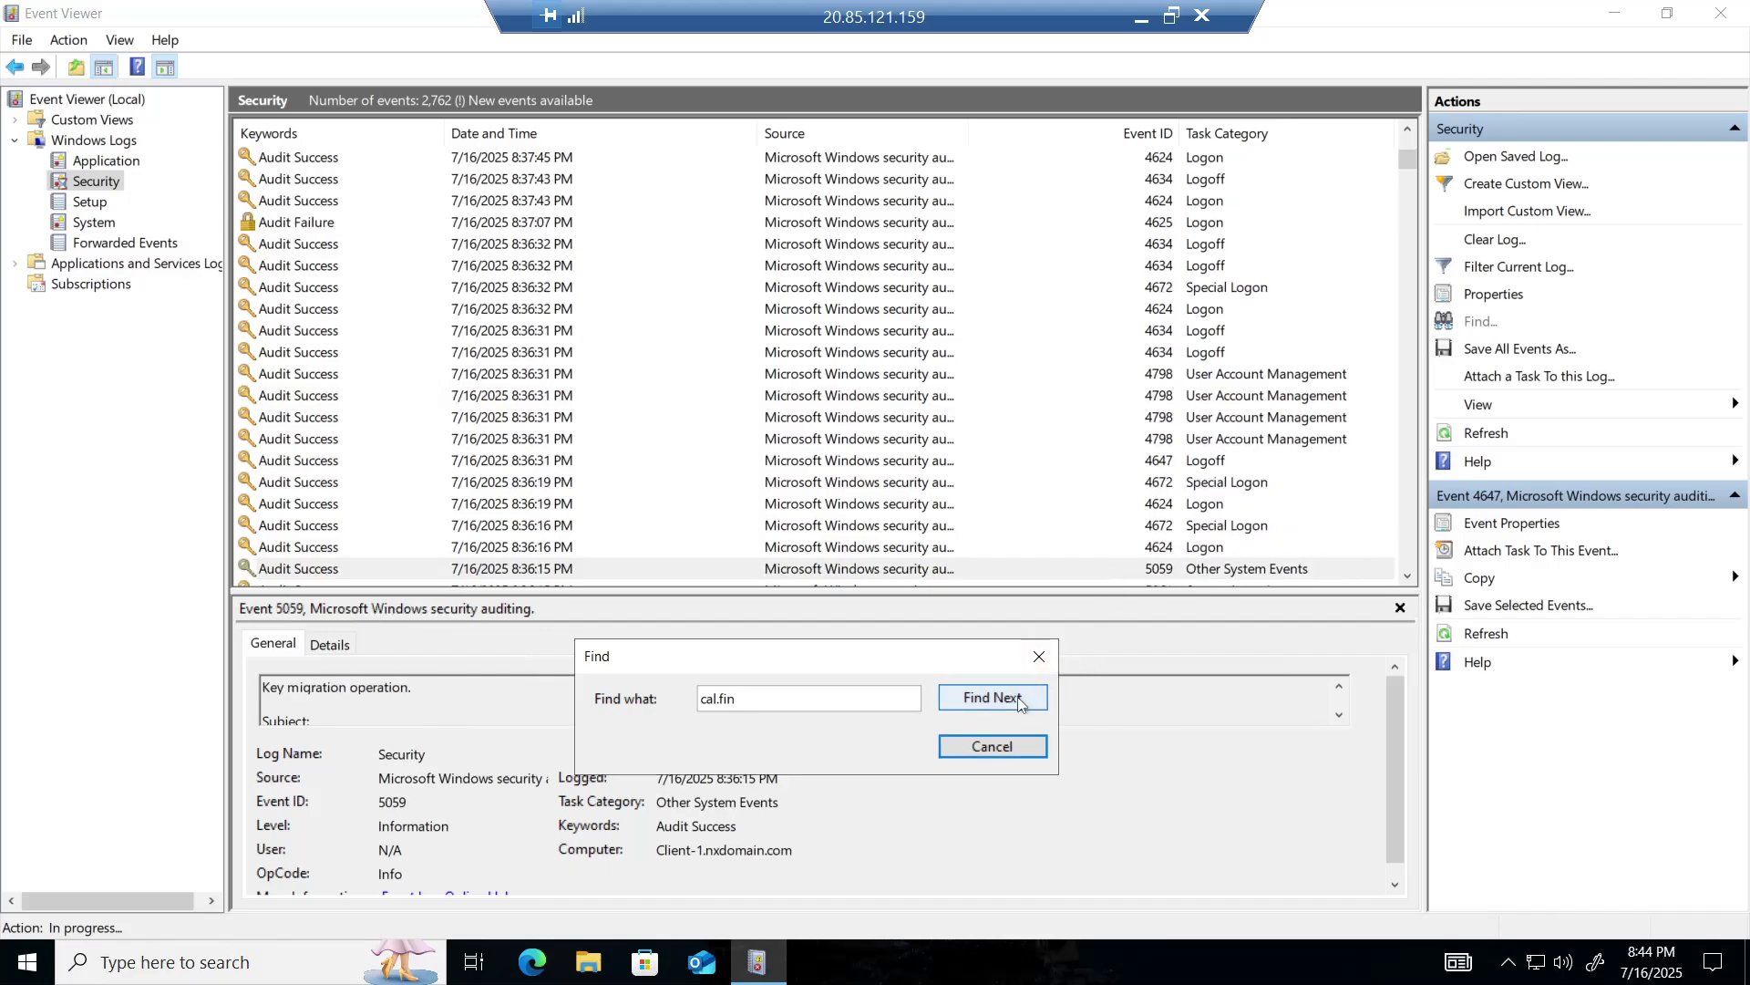
left_click(1019, 700)
left_click(1019, 701)
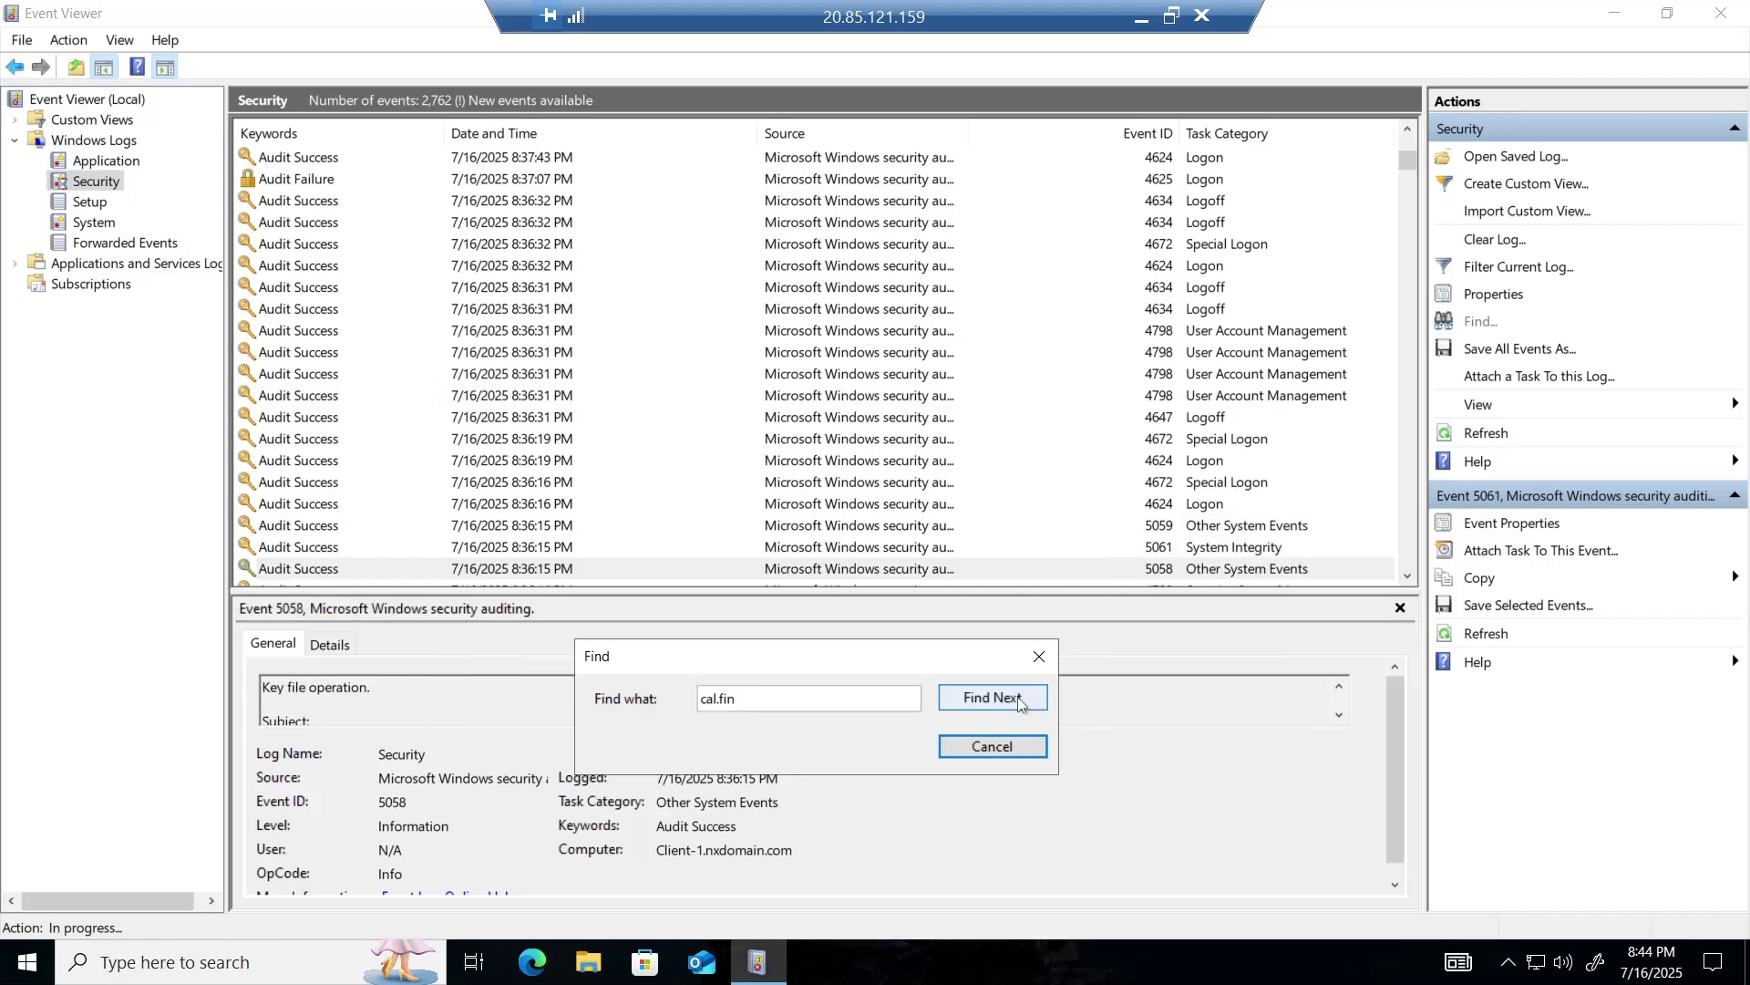
left_click(1019, 700)
left_click(1019, 700)
left_click(1019, 700)
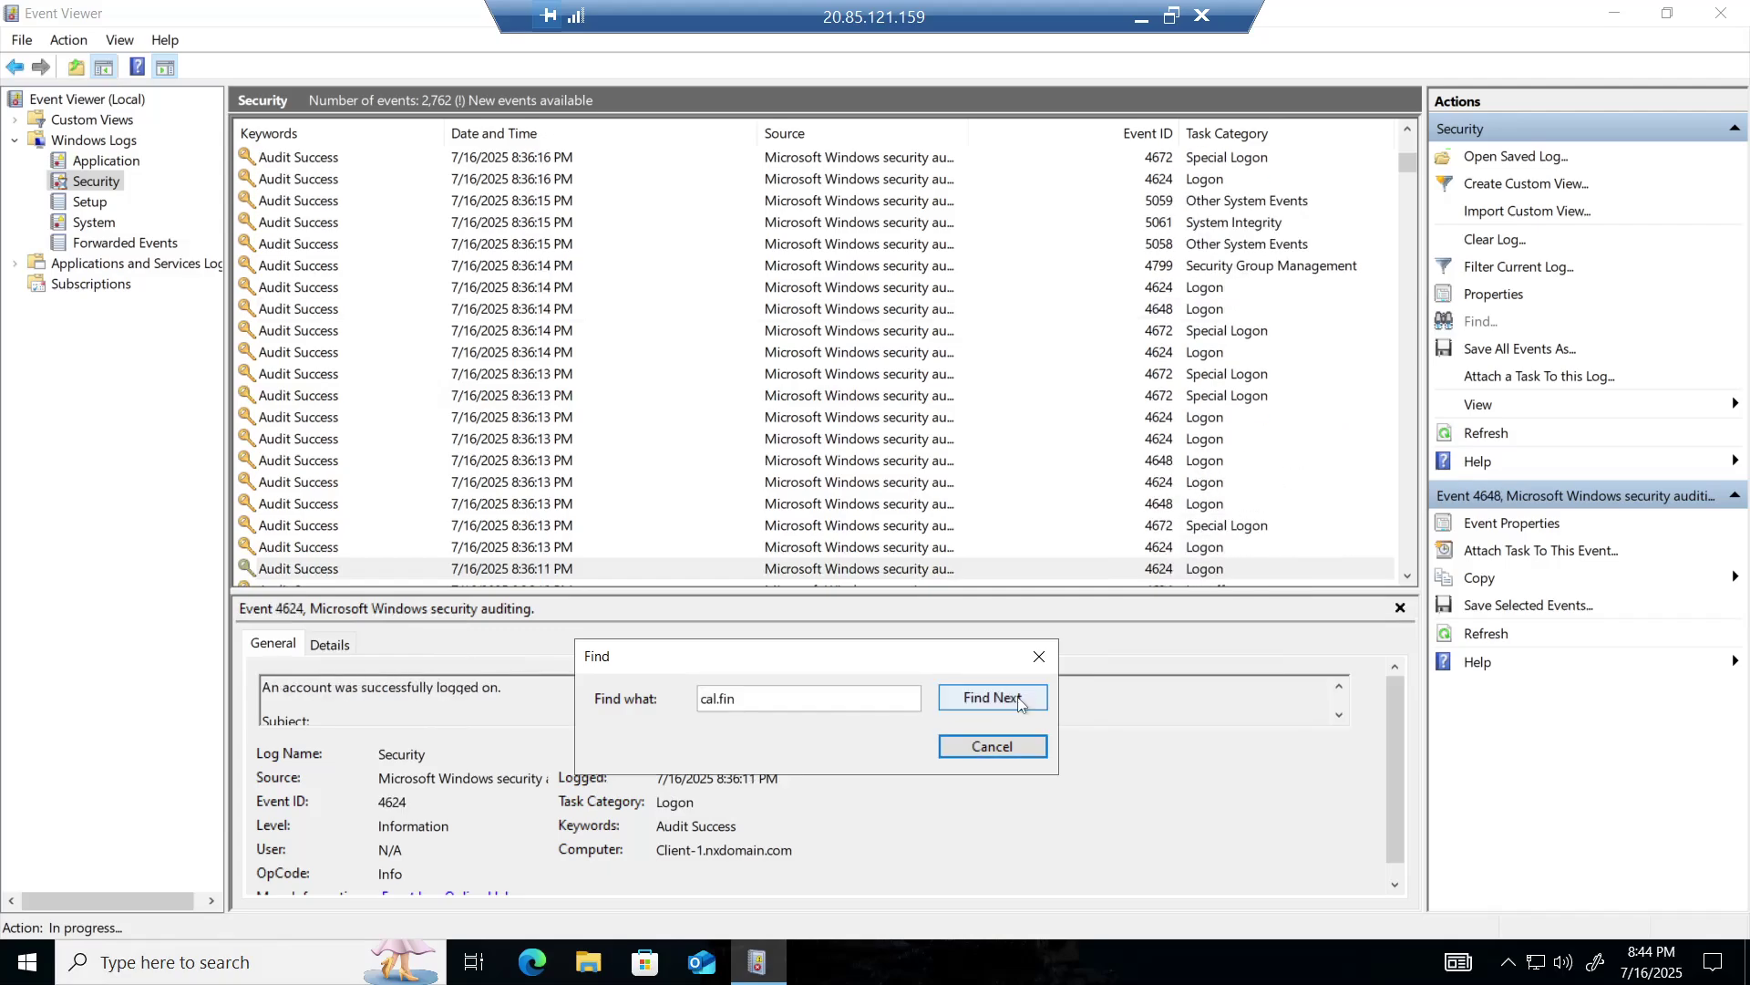
left_click(1020, 701)
left_click(1018, 699)
left_click(1017, 697)
left_click(1017, 696)
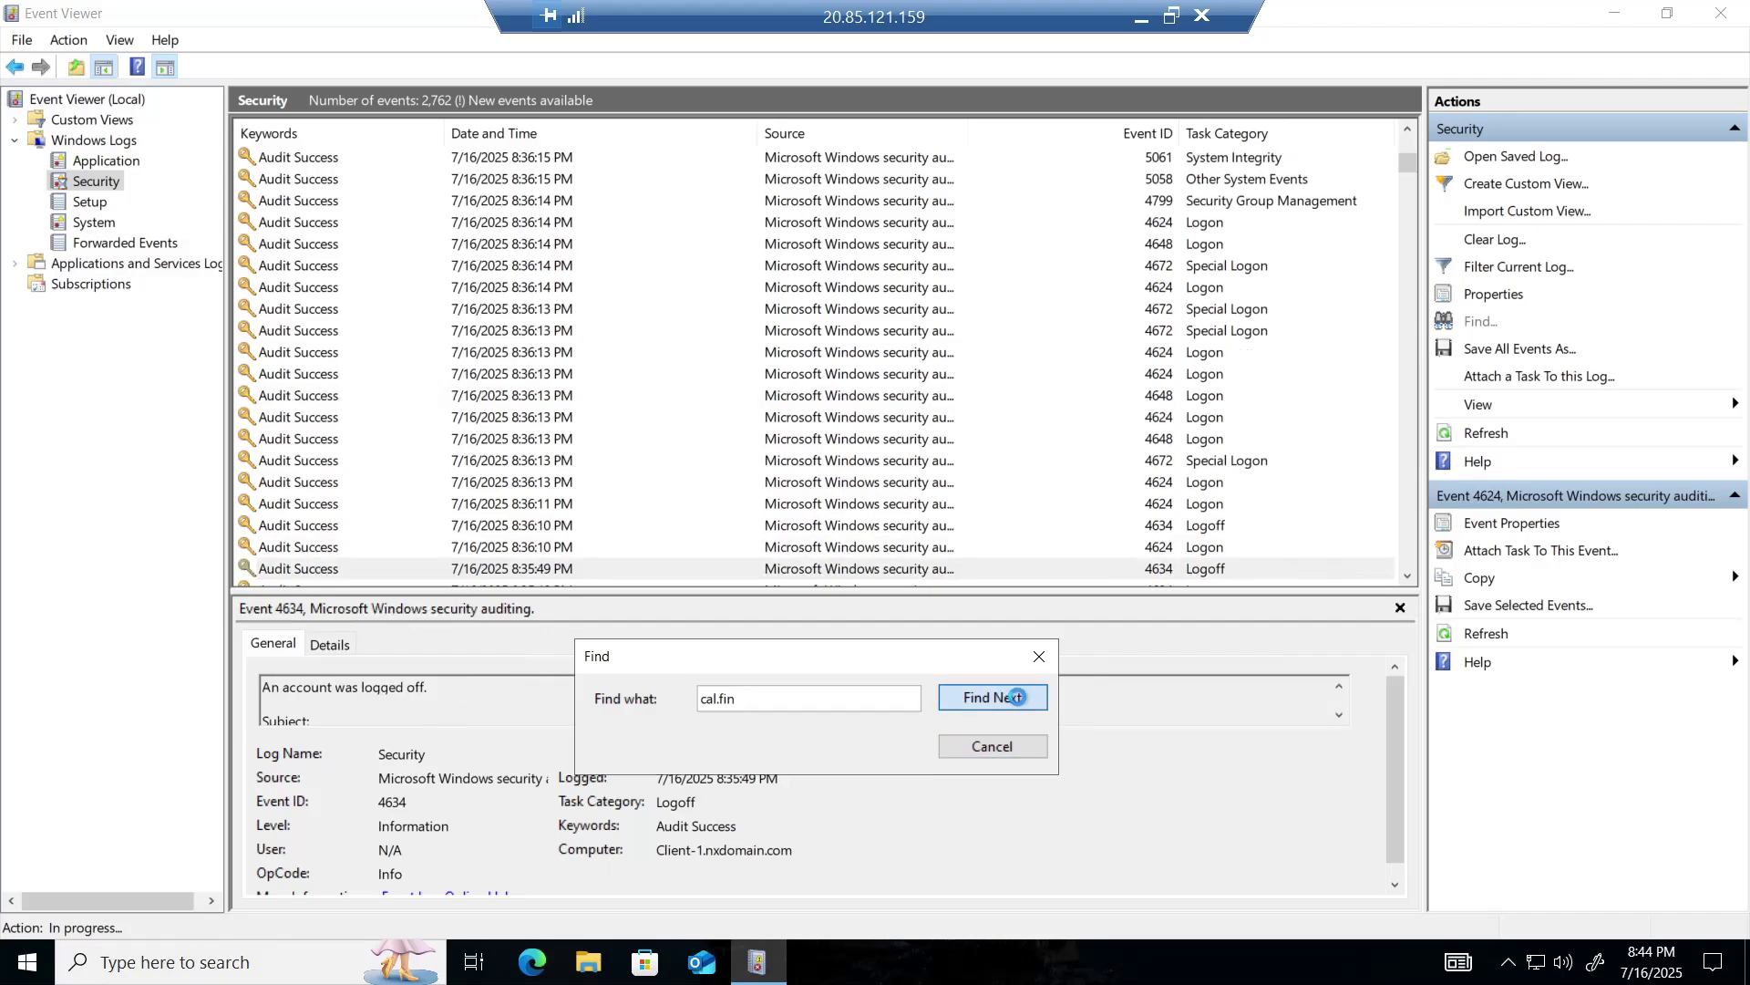
left_click(1017, 696)
left_click(1017, 696)
left_click(1018, 697)
left_click(1017, 697)
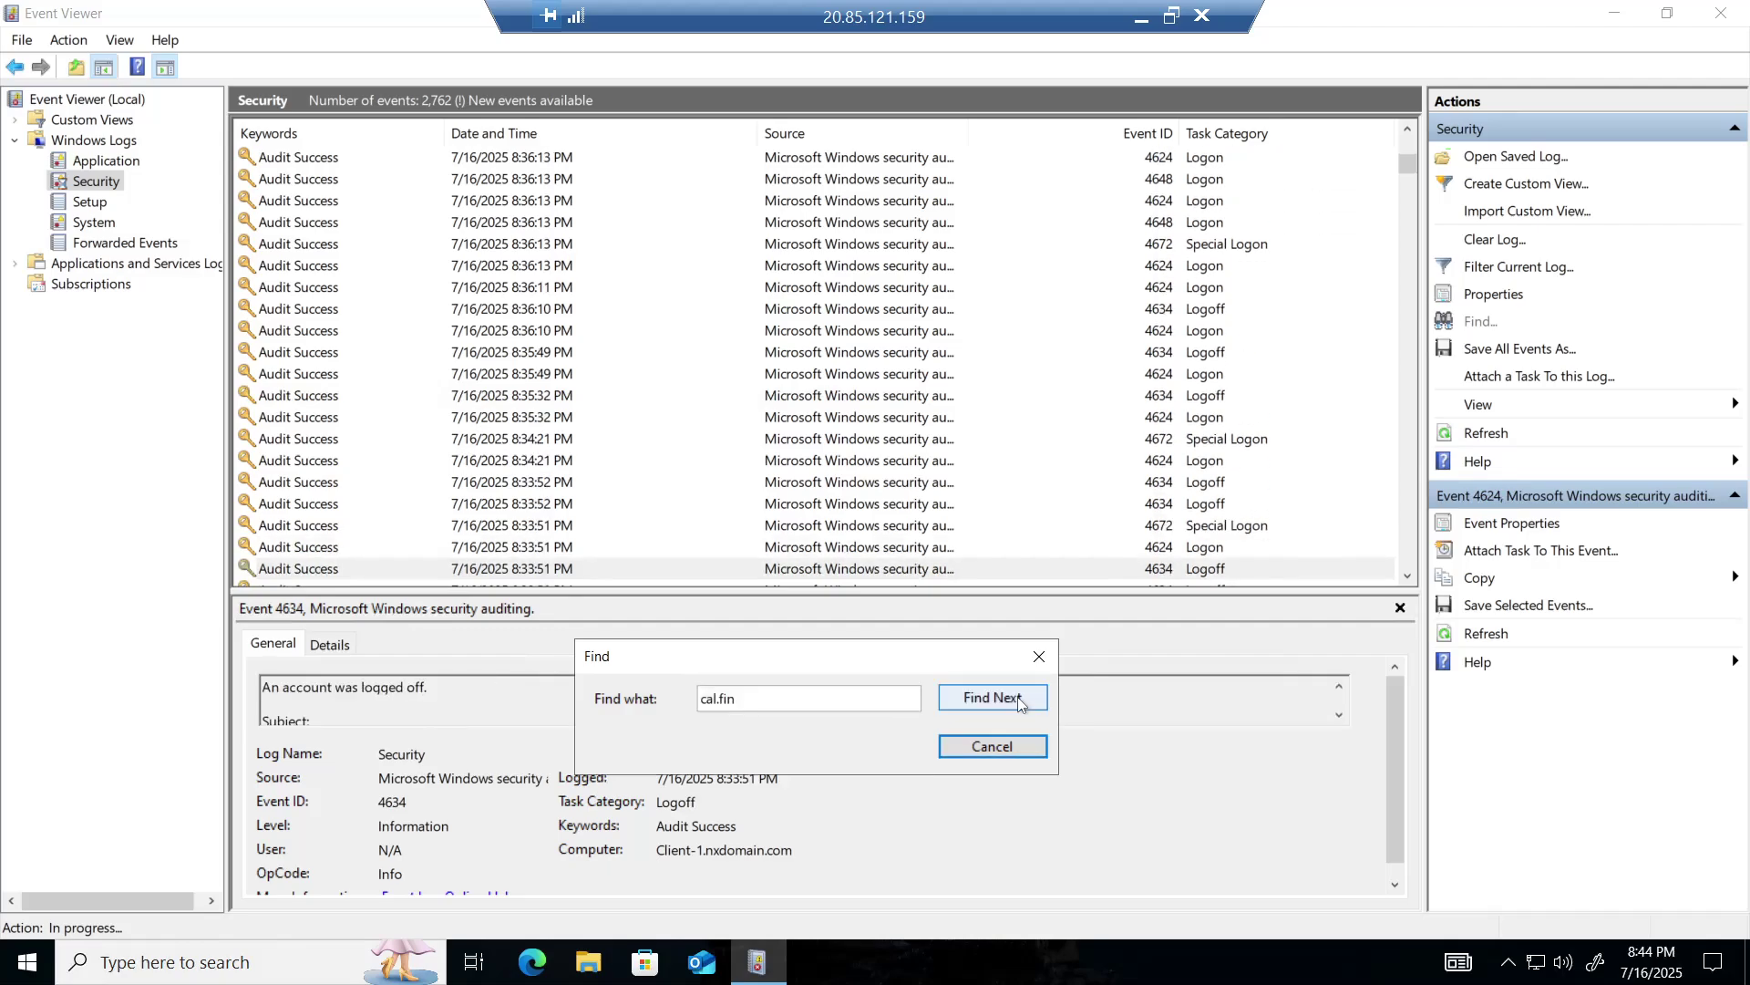
left_click(1018, 697)
left_click(1018, 698)
left_click(1019, 699)
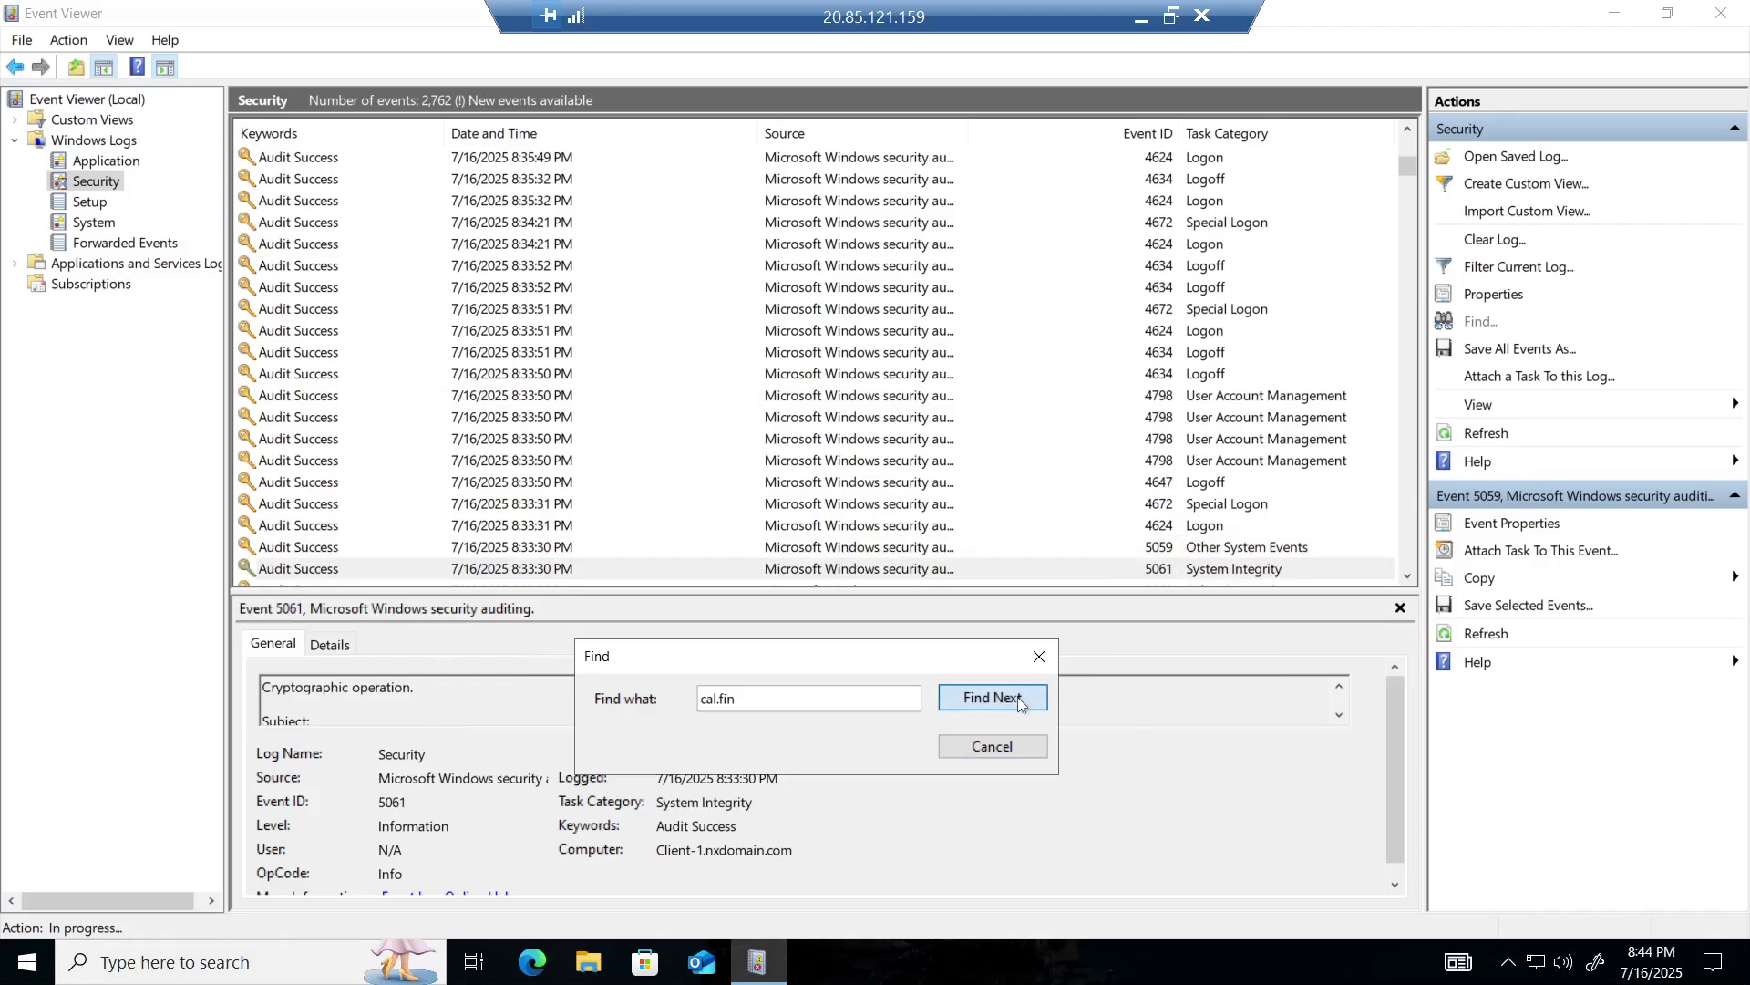
left_click(1018, 698)
left_click(1019, 698)
left_click(1018, 698)
left_click(1018, 698)
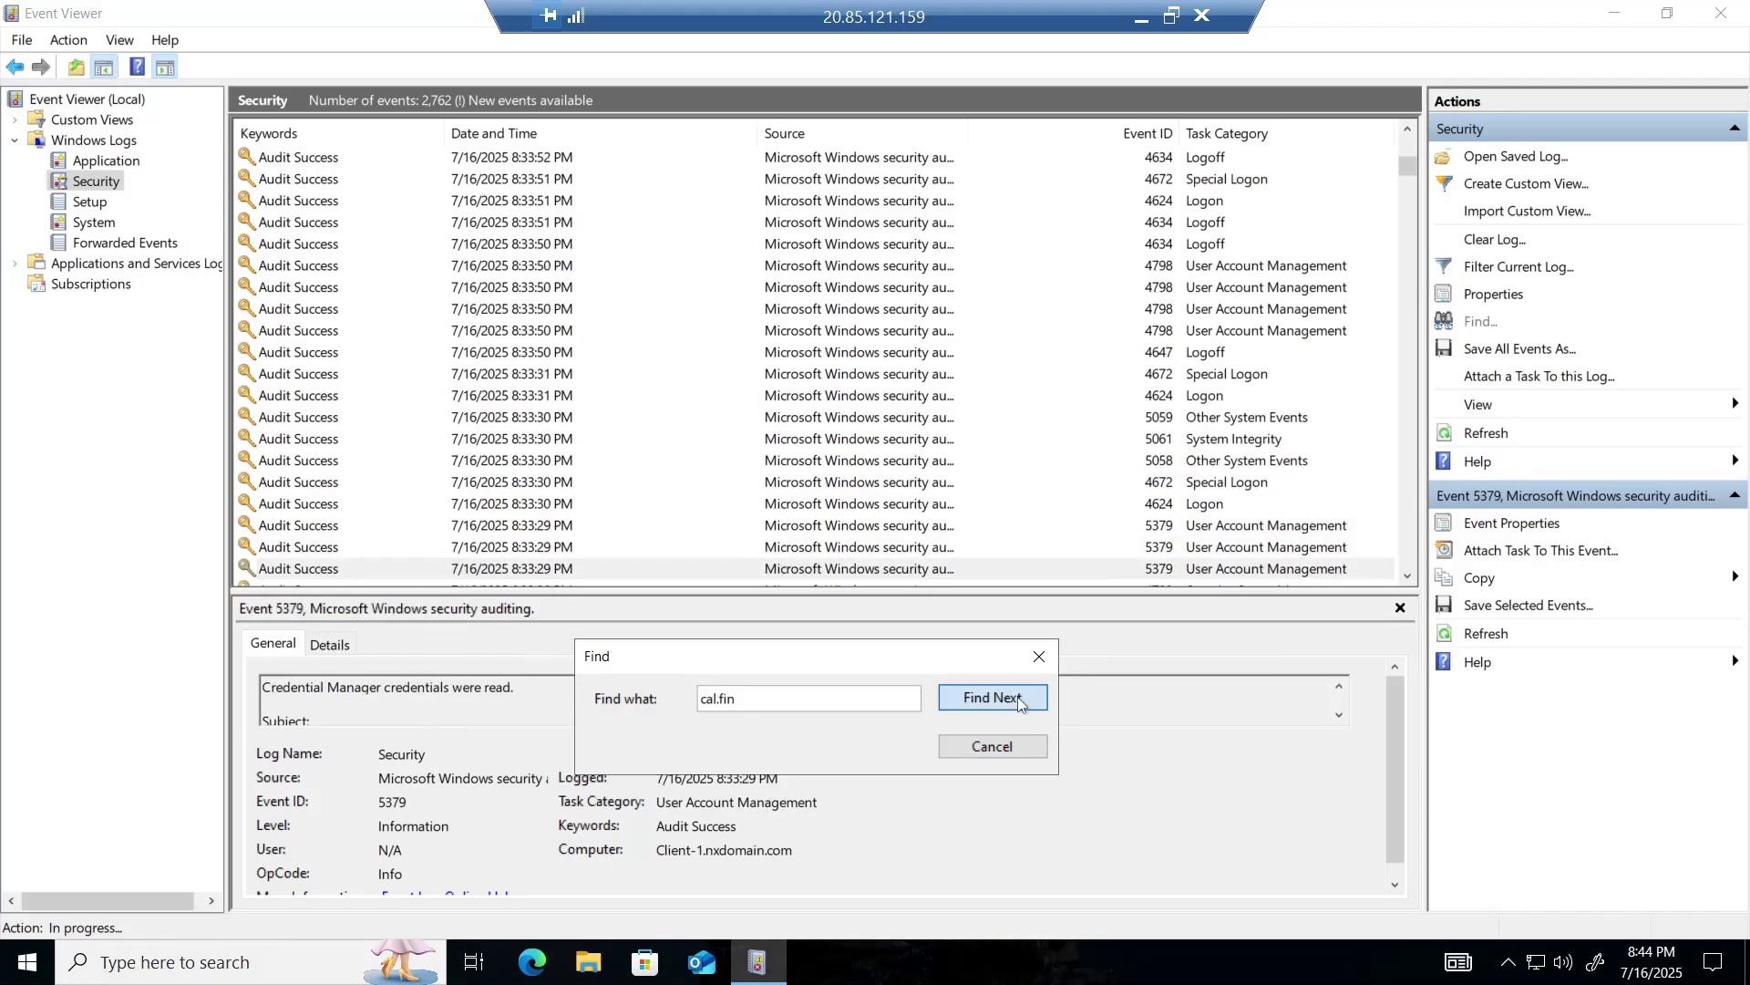
left_click(1019, 698)
left_click(1018, 698)
left_click(1019, 698)
left_click(1018, 698)
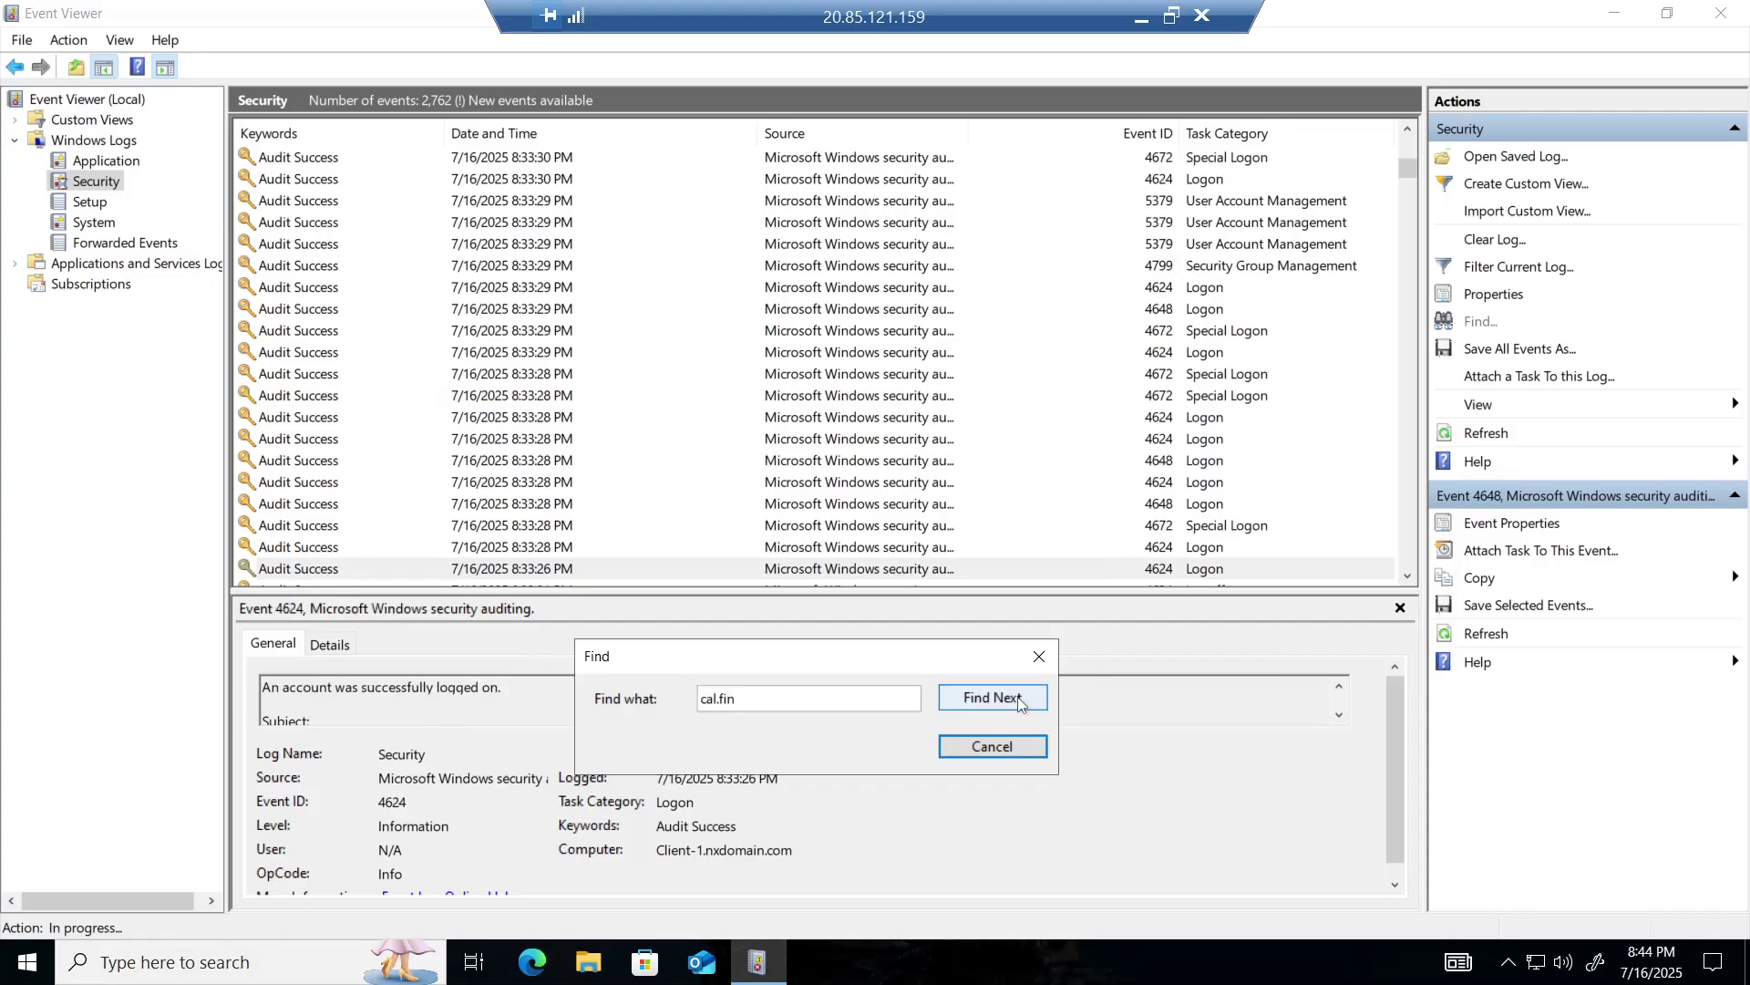
left_click(1019, 699)
left_click(1019, 698)
left_click(1019, 699)
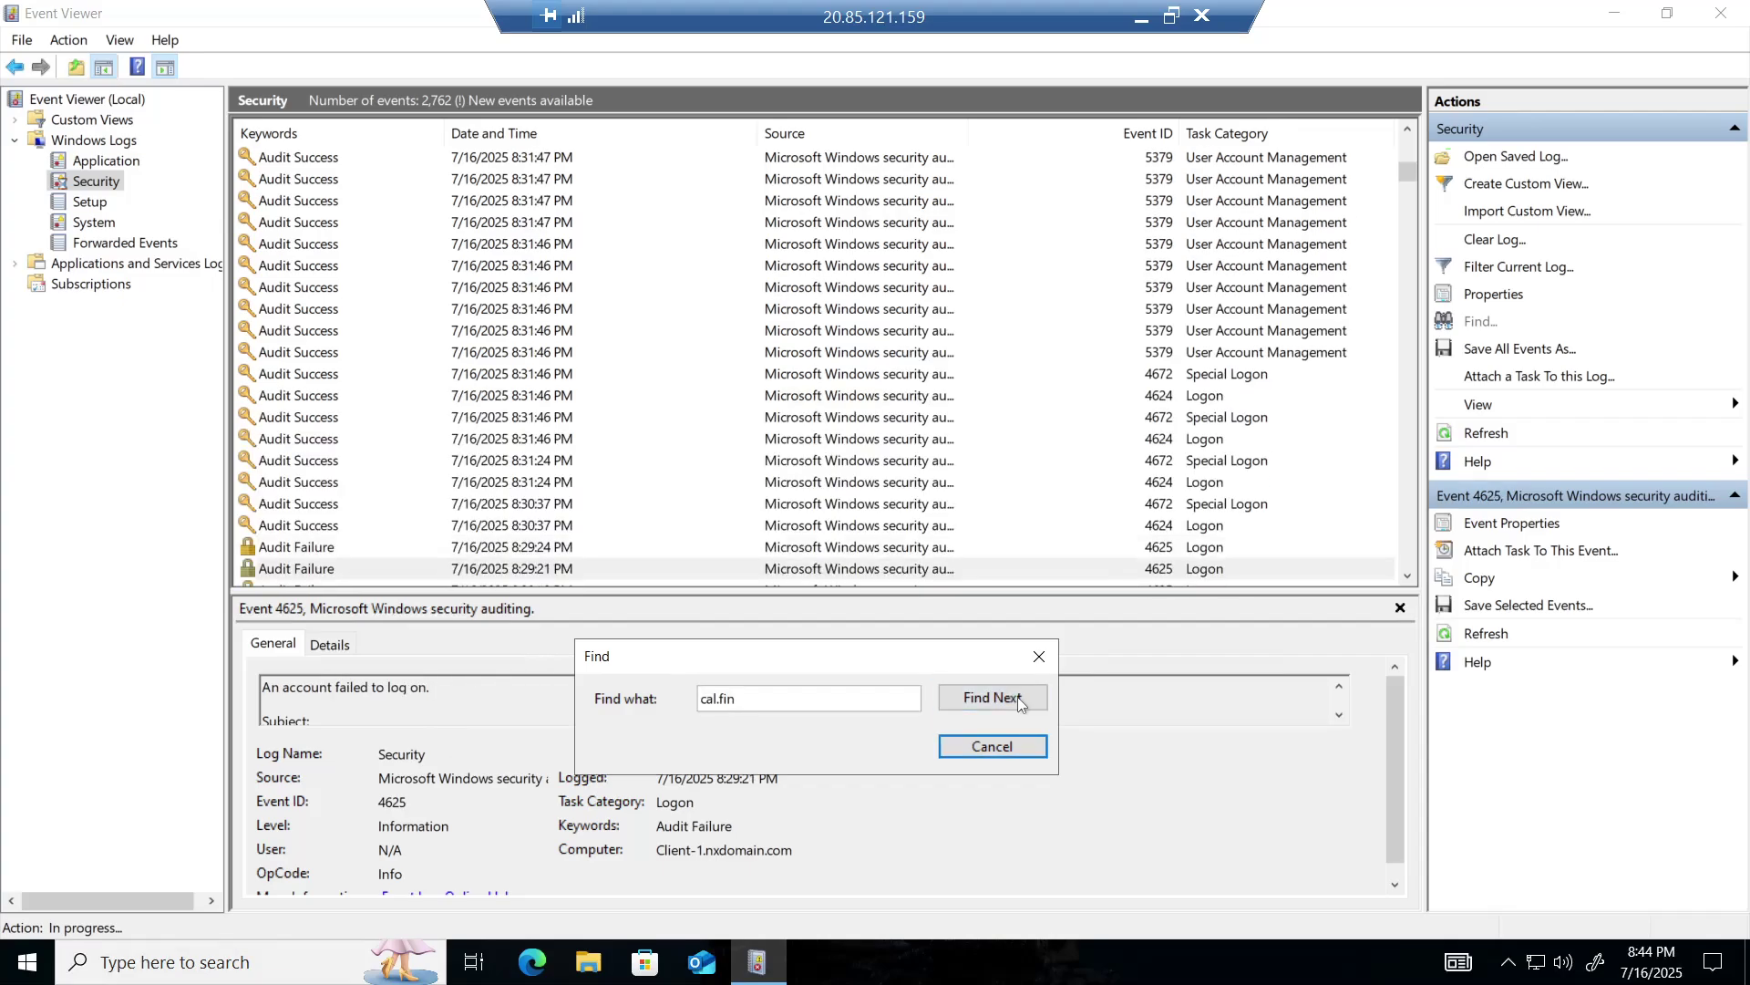
left_click(1018, 698)
left_click(1018, 698)
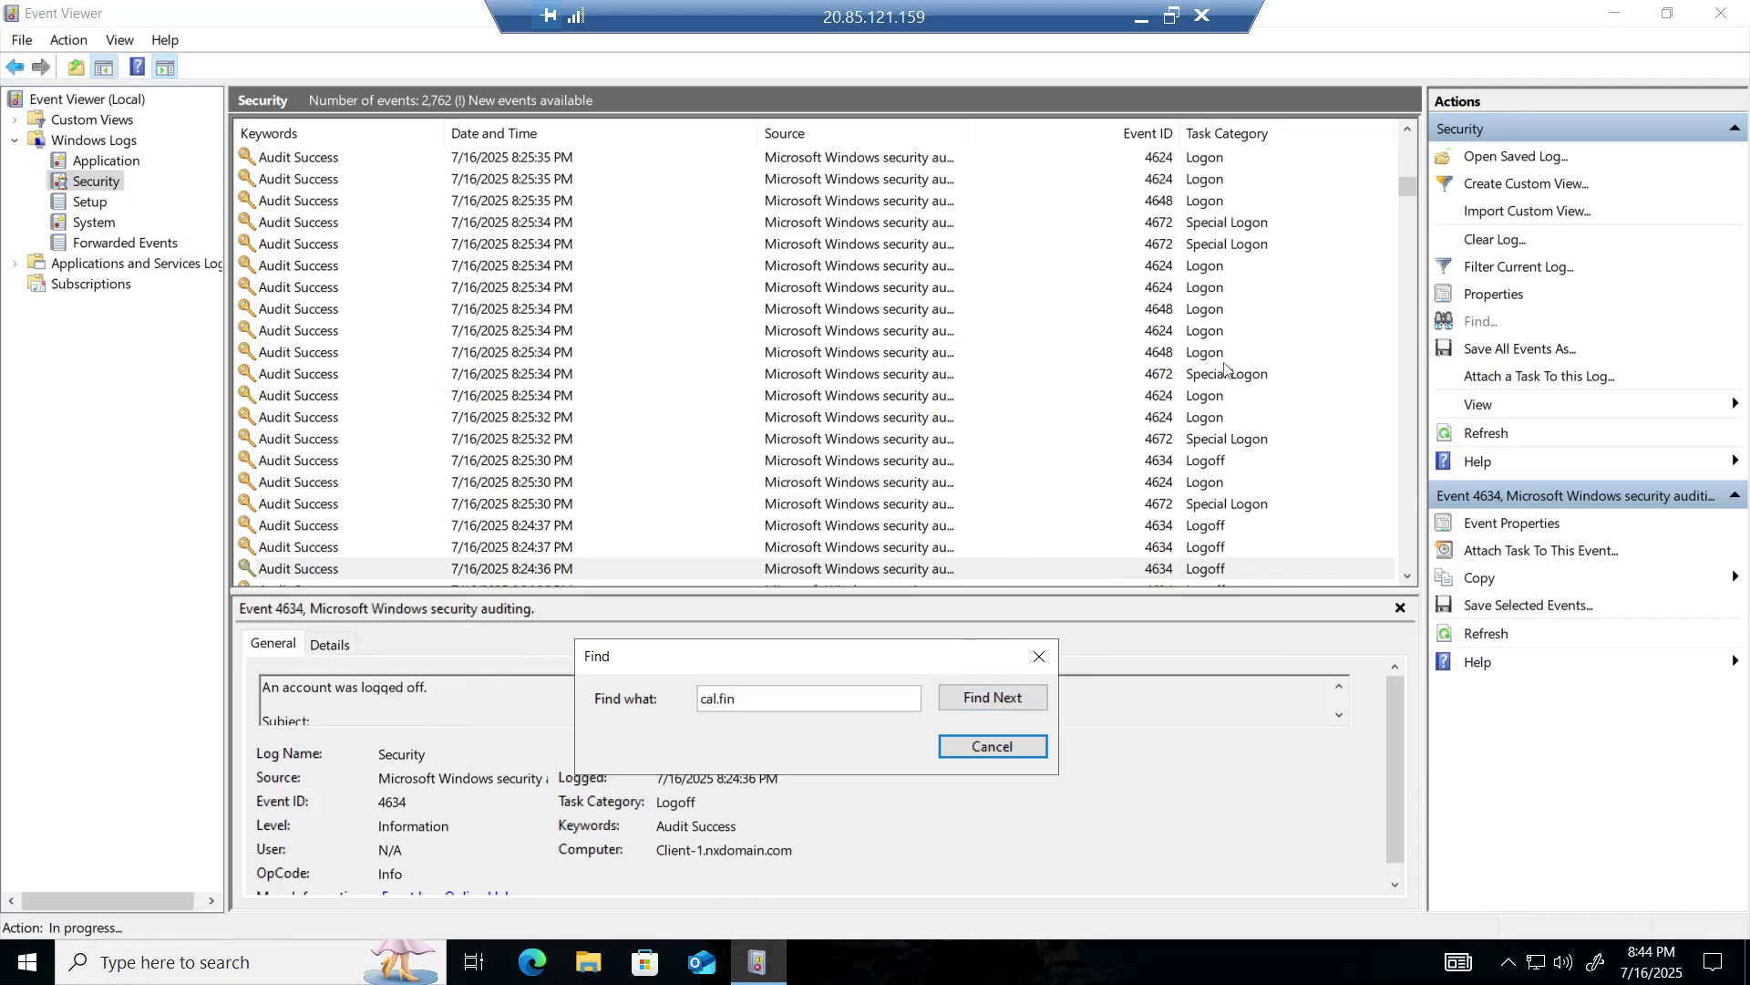
left_click(1409, 129)
- Close the cal.fin search and scroll up to the three 8:29 PM 4625 logon failures
left_click(1040, 657)
left_click(1409, 129)
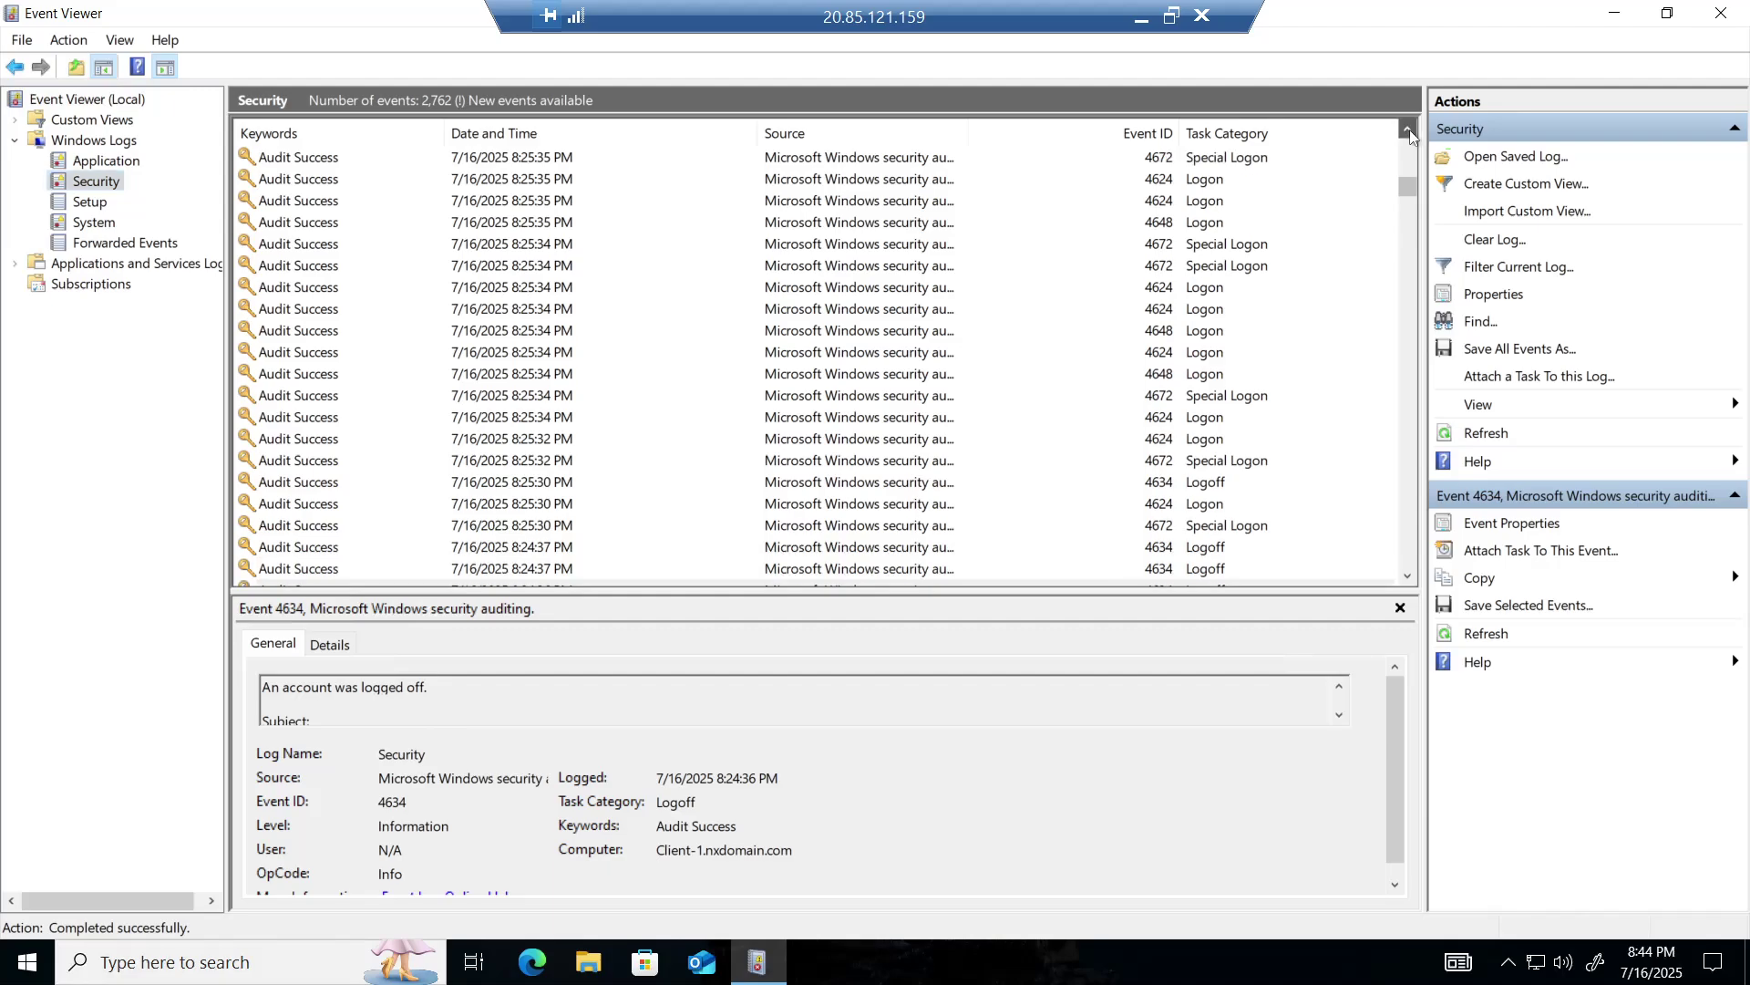
left_click(1409, 130)
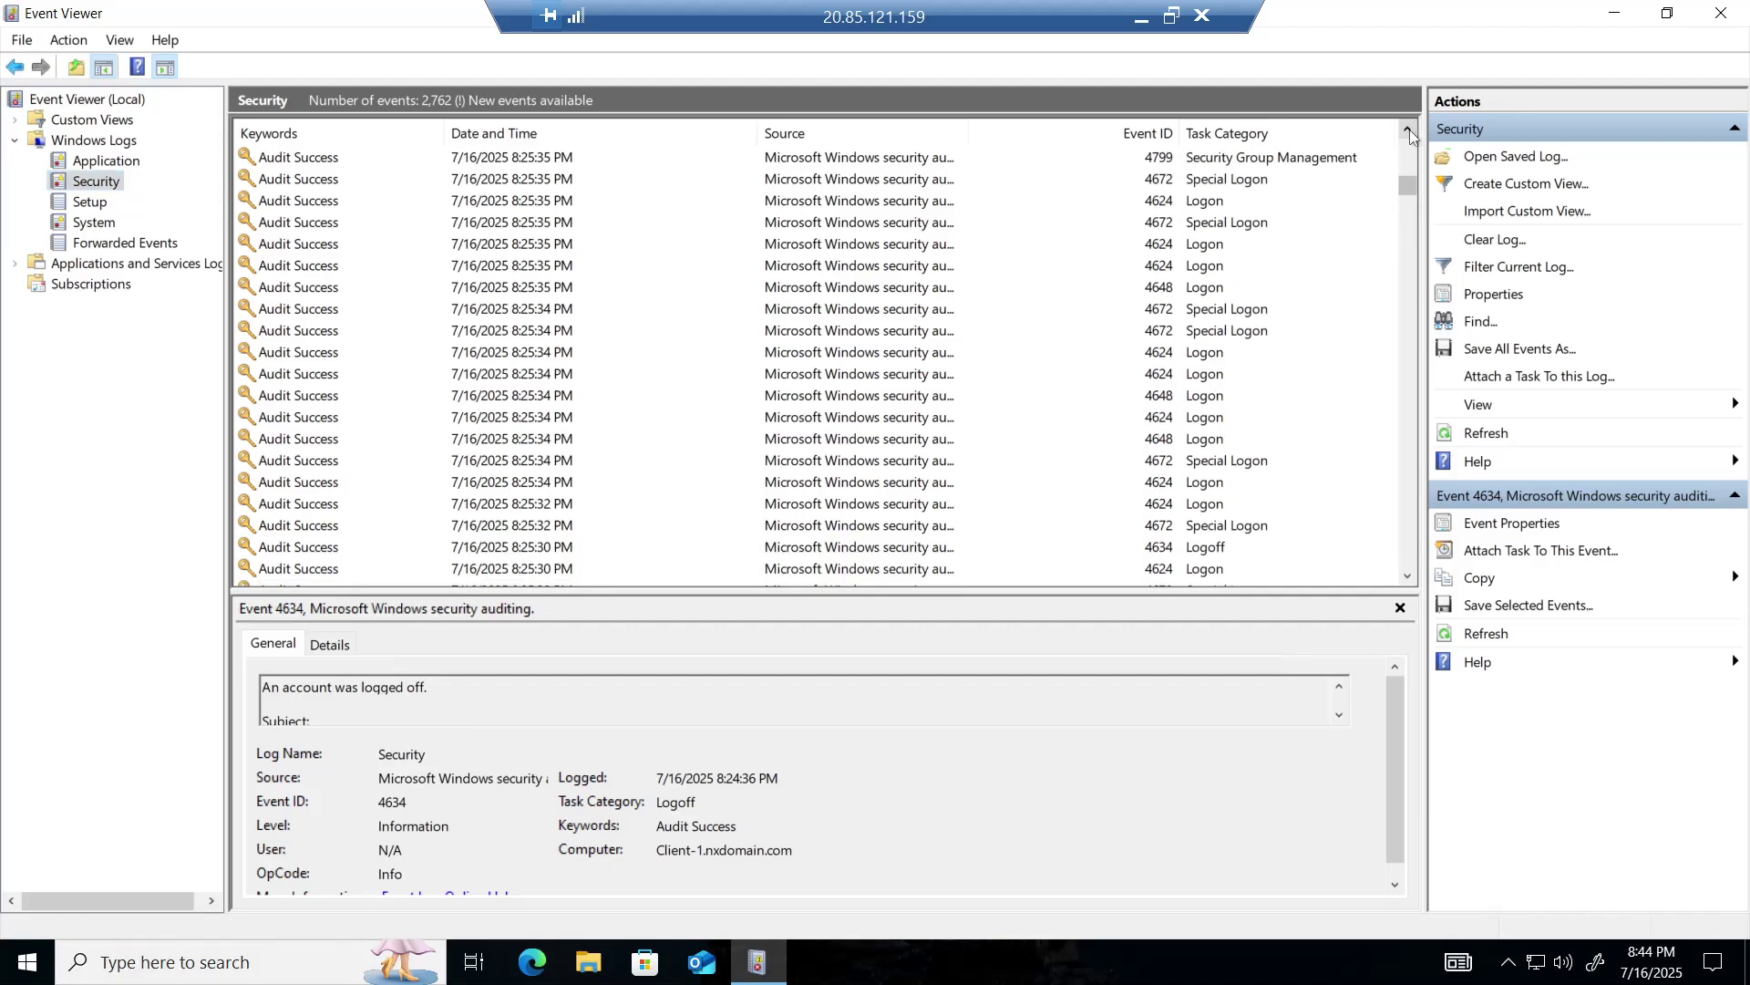
left_click(1409, 130)
left_click(1409, 130)
left_click(1409, 130)
left_click(1409, 131)
left_click(1410, 130)
left_click(1409, 129)
left_click(1410, 130)
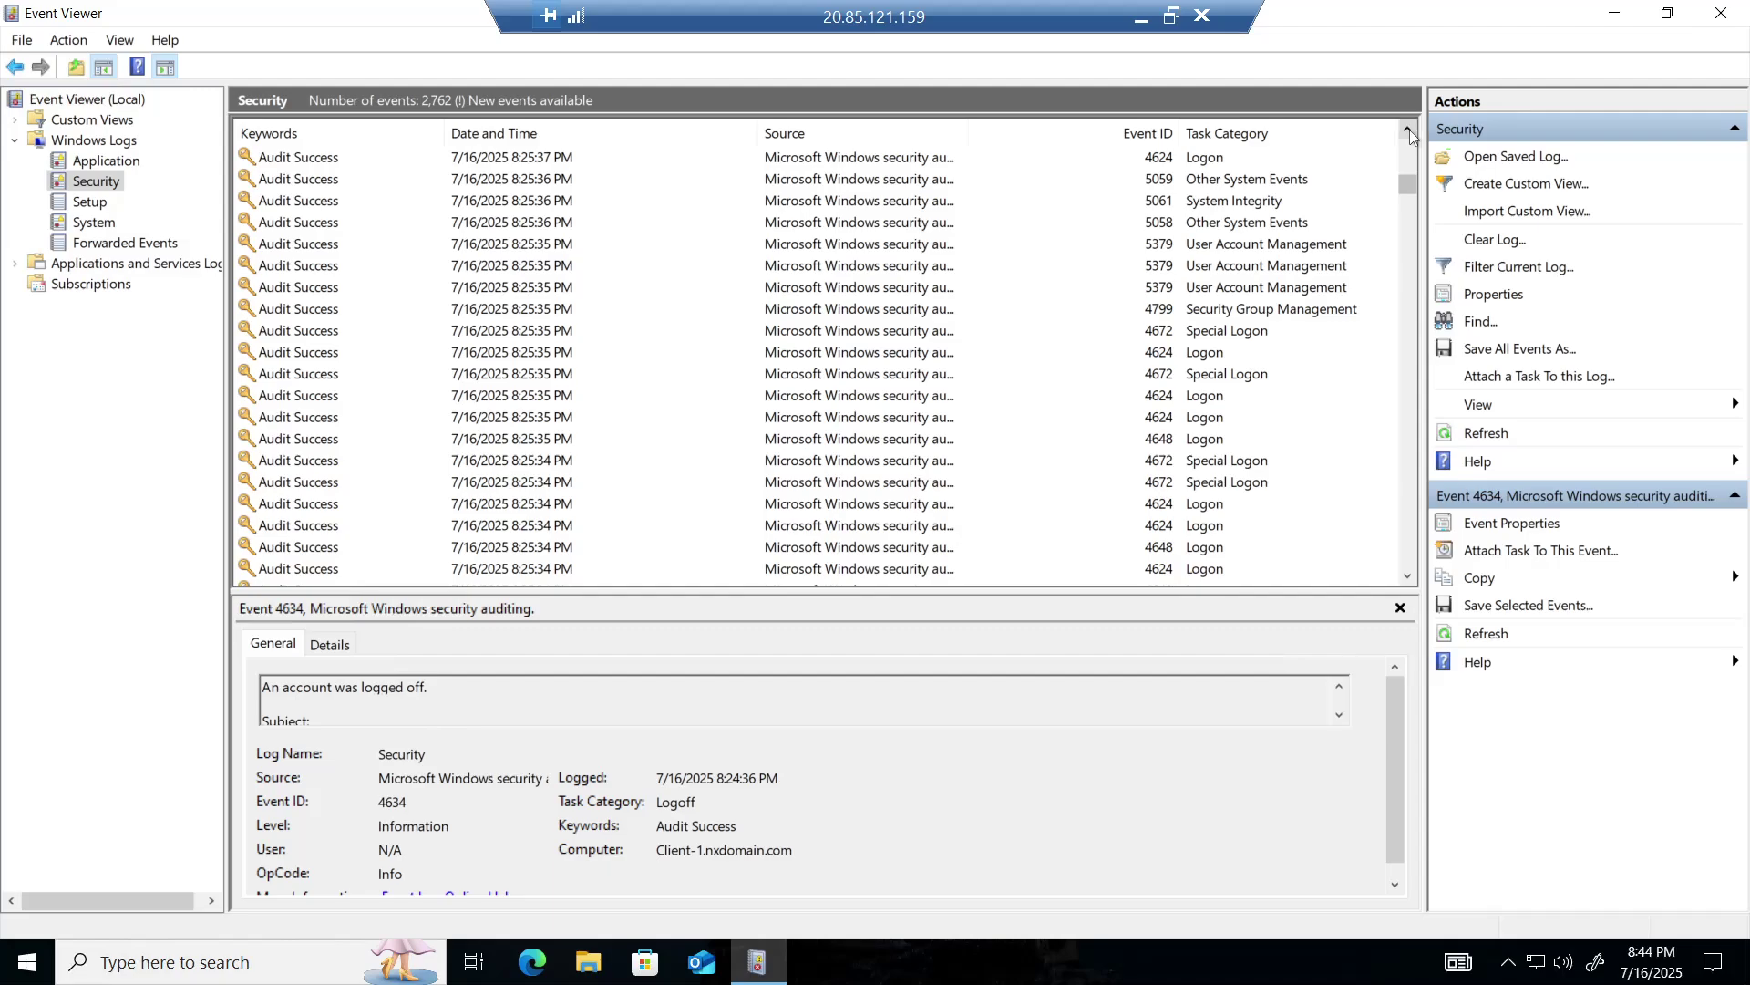
left_click(1409, 130)
left_click(1409, 129)
left_click(1410, 129)
left_click(1410, 130)
left_click(1410, 130)
left_click(1409, 130)
left_click(1409, 129)
left_click(1409, 130)
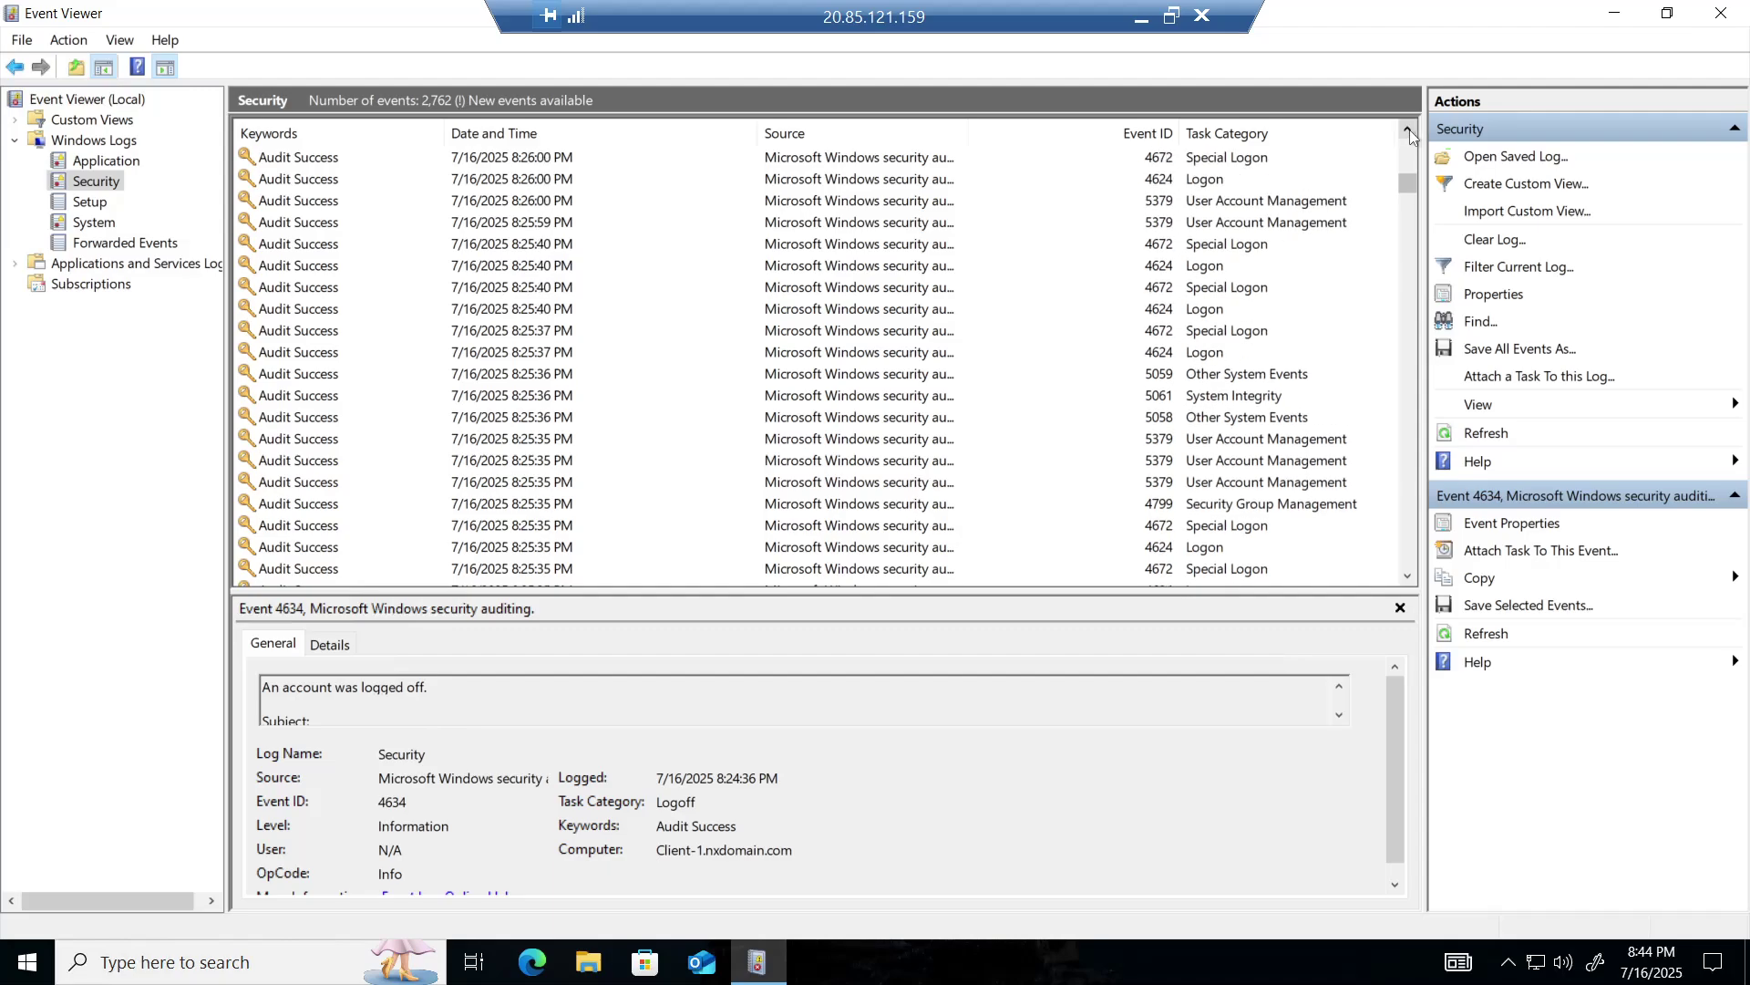
left_click(1409, 129)
left_click(1410, 130)
left_click(1410, 129)
left_click(1409, 129)
left_click(1410, 129)
left_click(1409, 130)
left_click(1409, 130)
left_click(1410, 129)
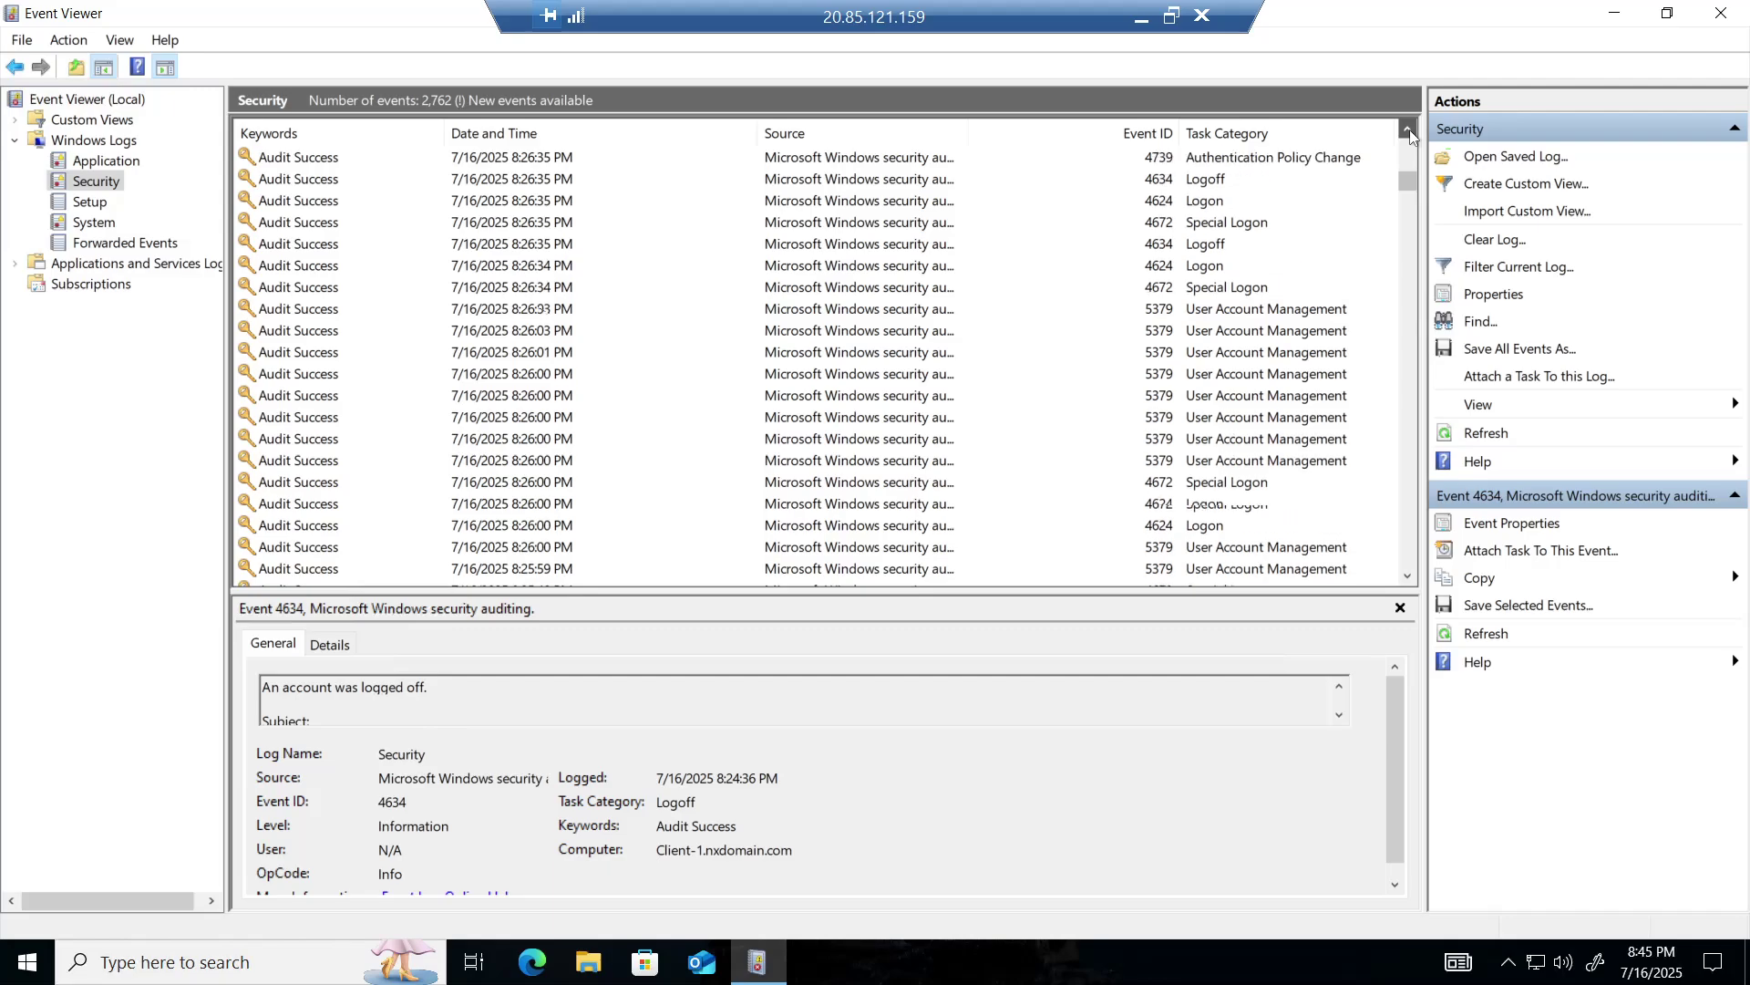
left_click(1410, 129)
left_click(1409, 129)
left_click(1410, 130)
left_click(1409, 129)
left_click(1410, 130)
left_click(1410, 129)
left_click(1409, 129)
left_click(1409, 130)
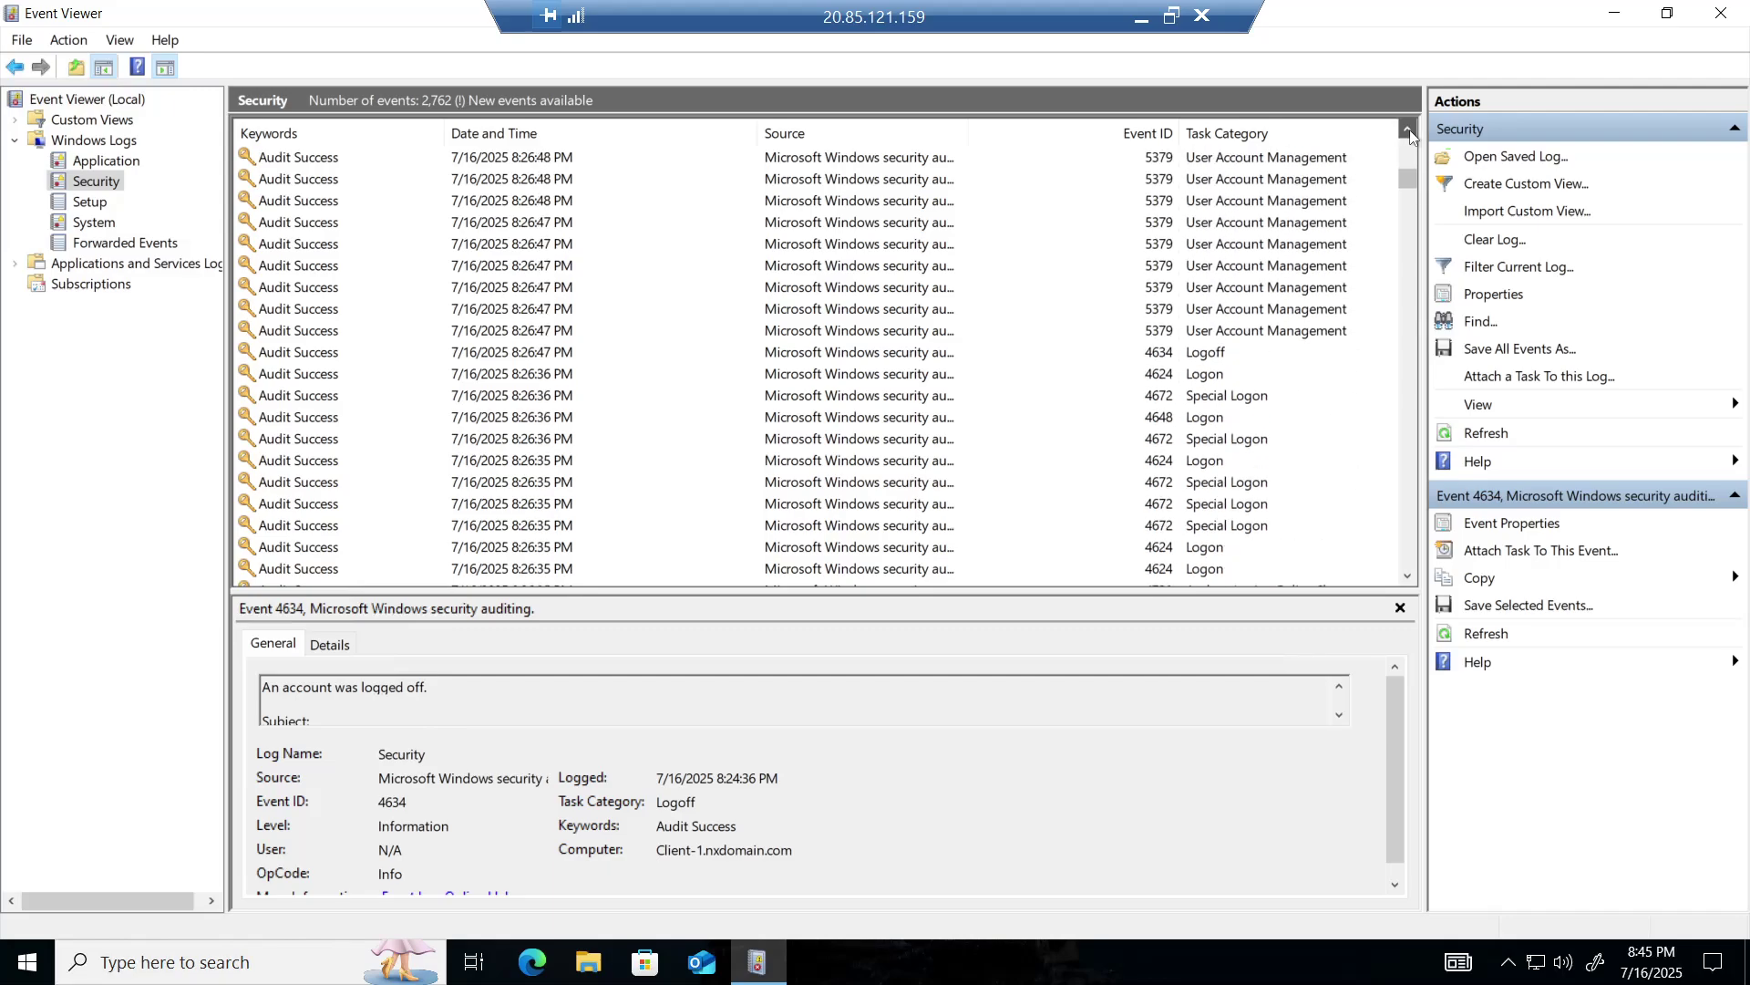
left_click(1409, 129)
left_click(1409, 129)
left_click(1409, 130)
left_click(1409, 130)
left_click(1409, 130)
left_click(1409, 129)
left_click(1409, 130)
left_click(1409, 130)
left_click(1409, 130)
left_click(1409, 129)
left_click(1409, 130)
left_click(1409, 129)
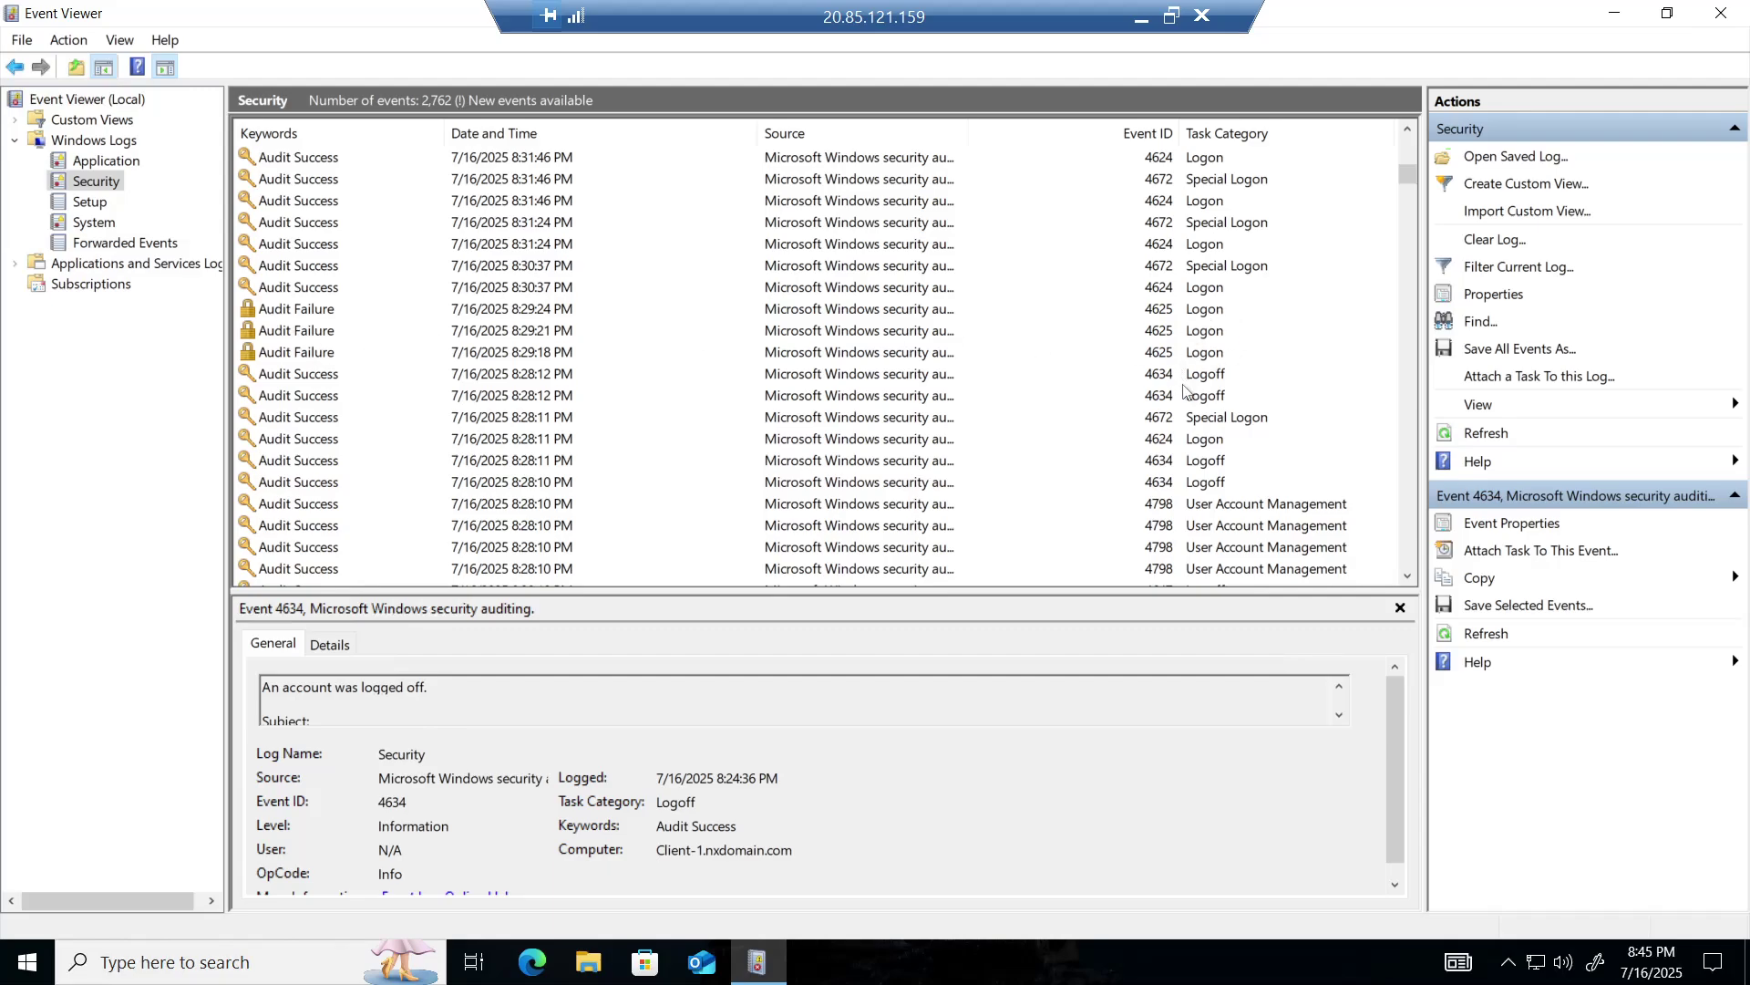
scroll(1134, 417, "down", 1)
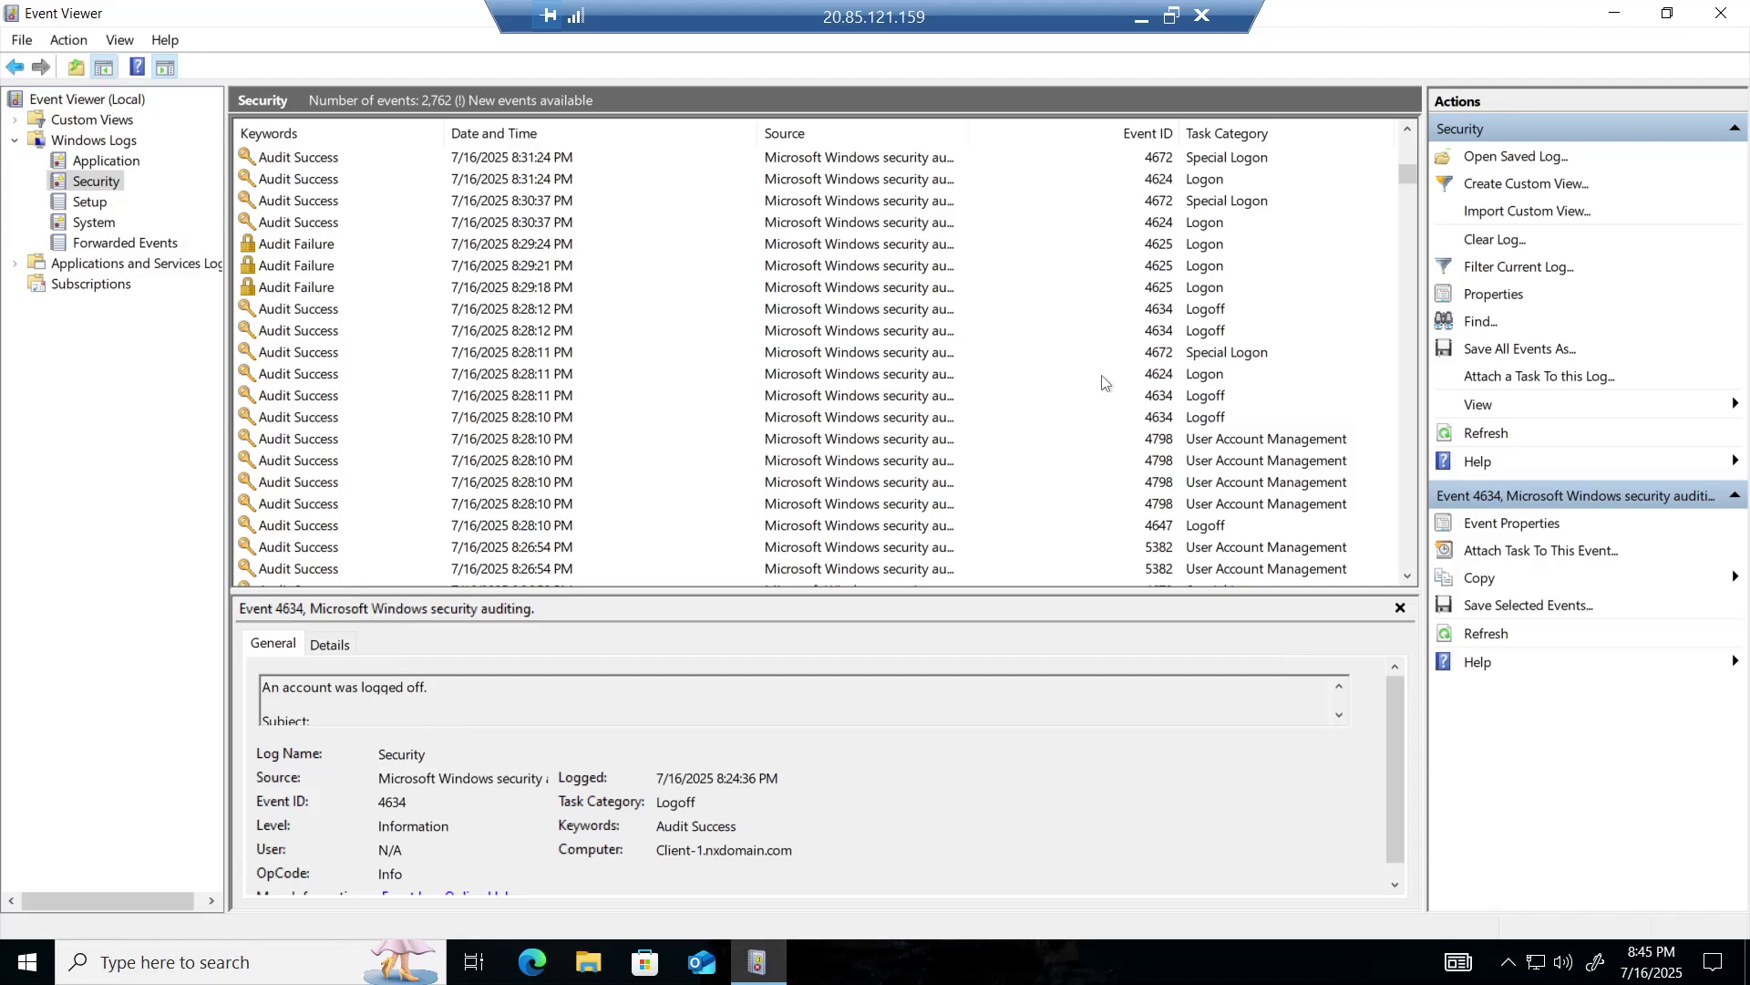
scroll(1106, 365, "up", 1)
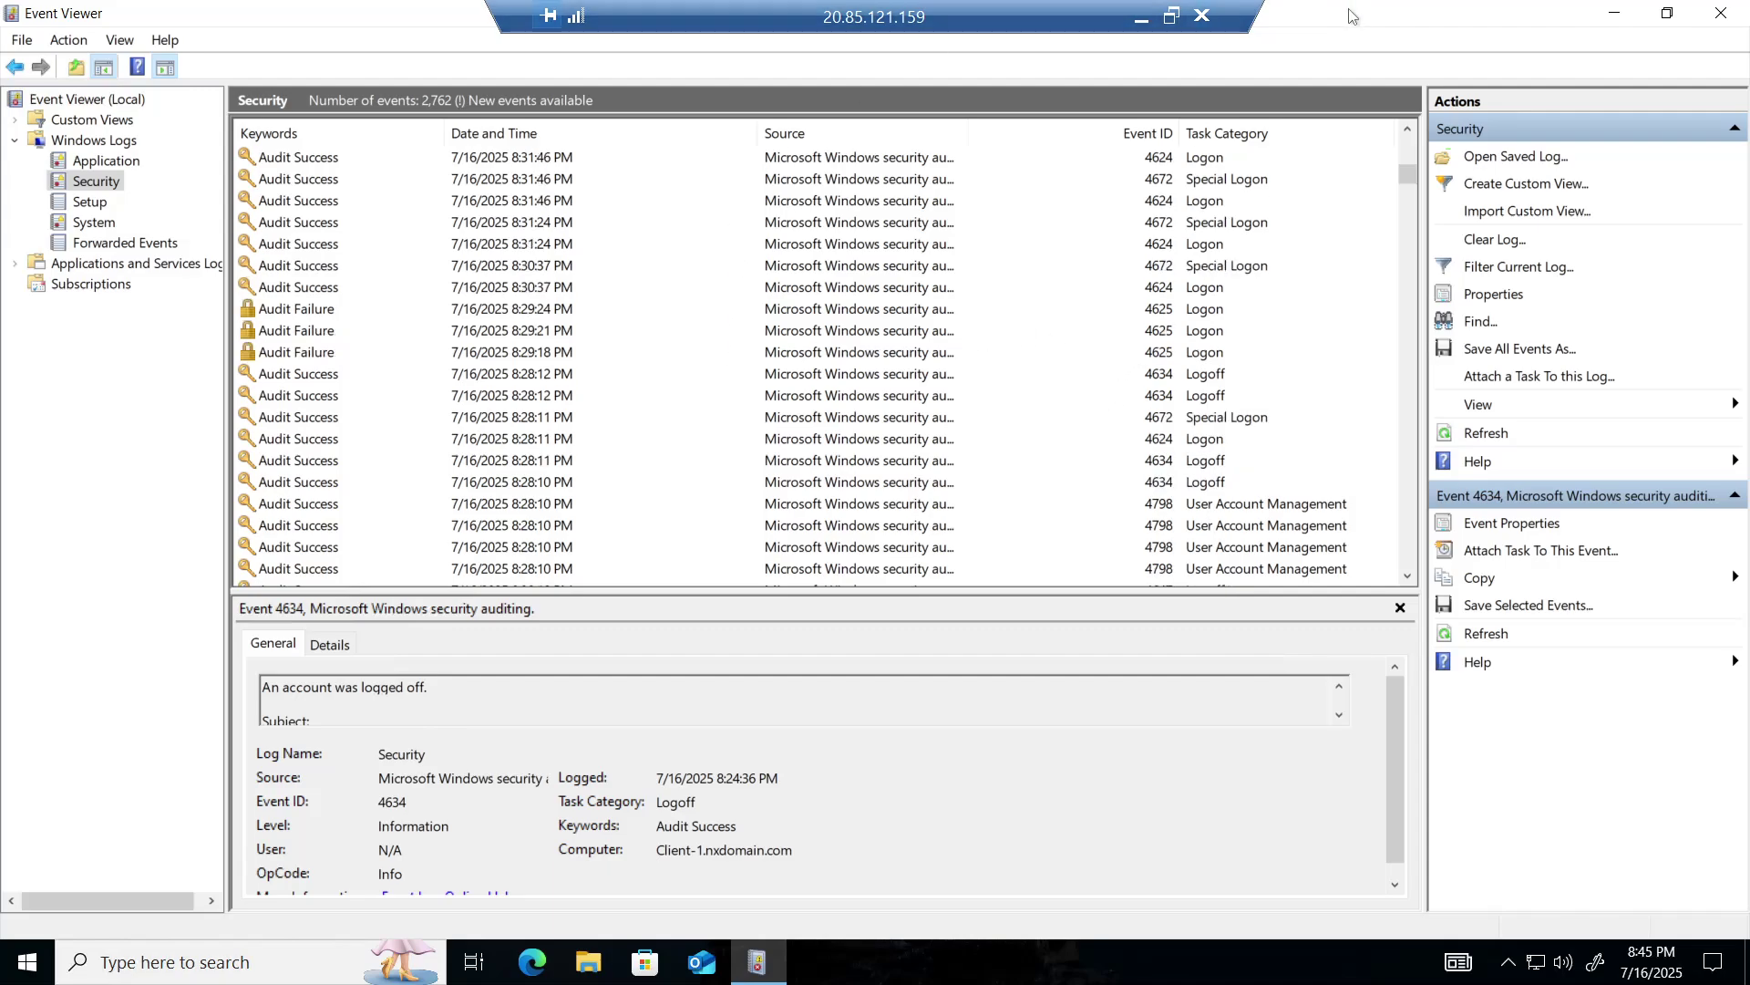
- Close Event Viewer and run 'logoff' from the Run box to end the Client-1 session
left_click(1722, 20)
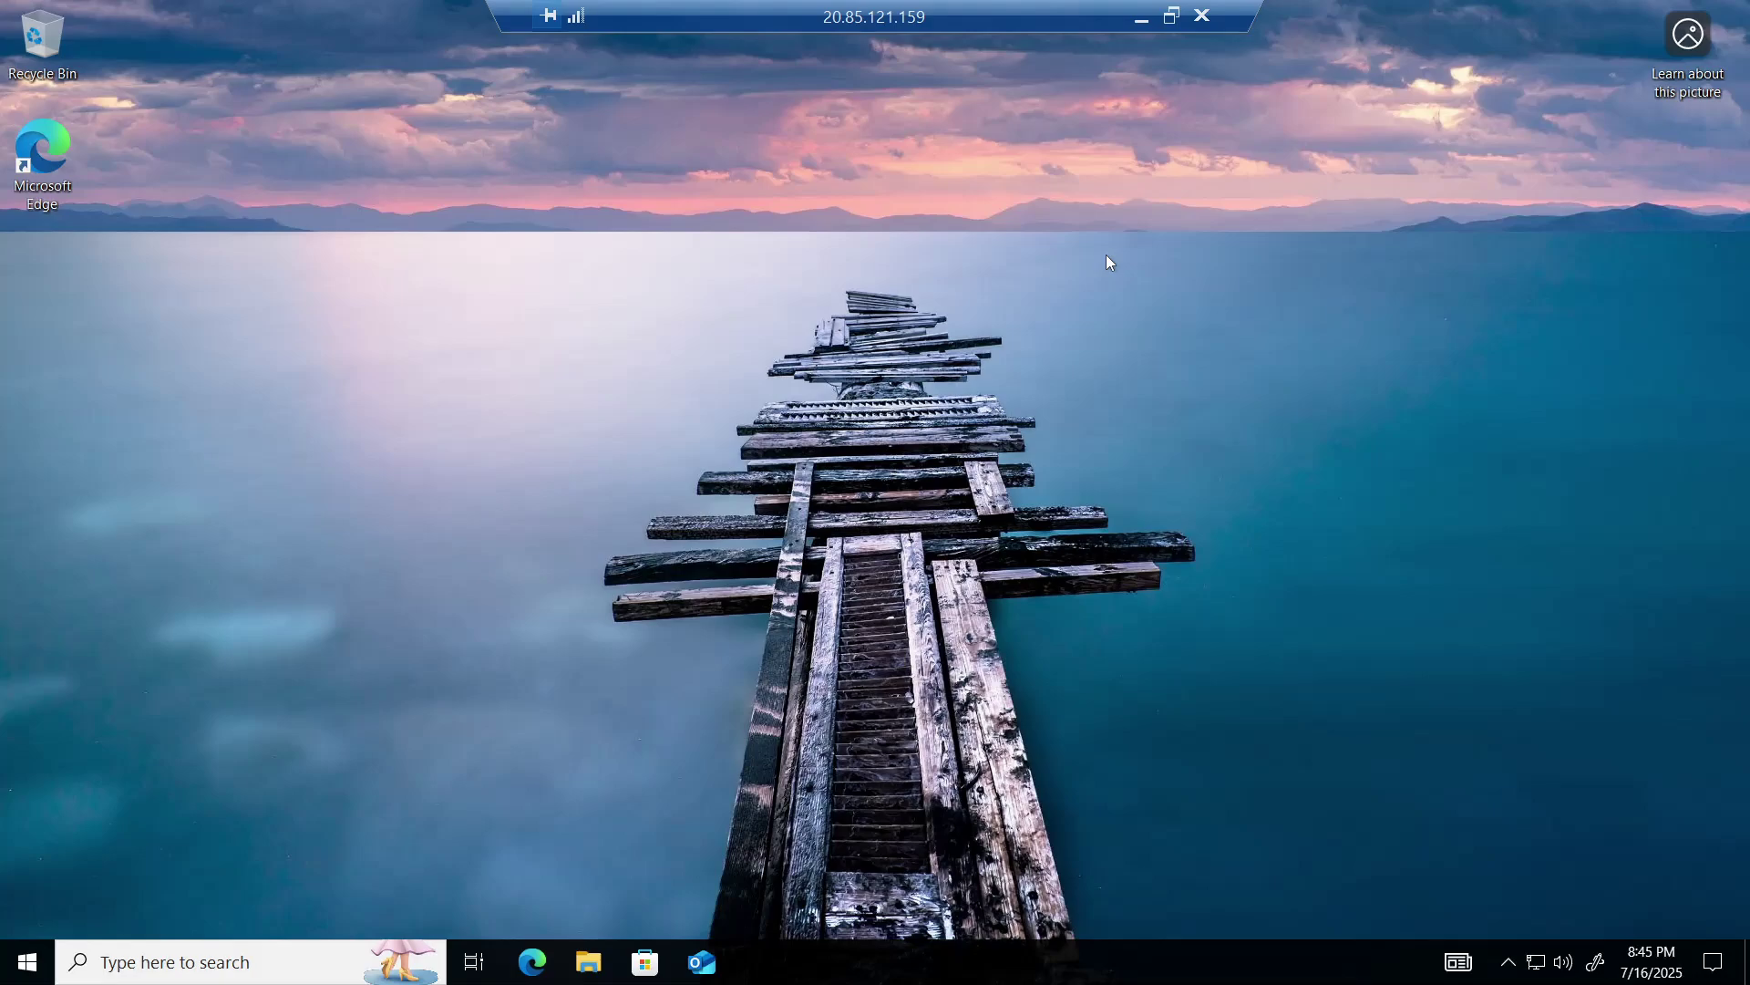
key("super+r")
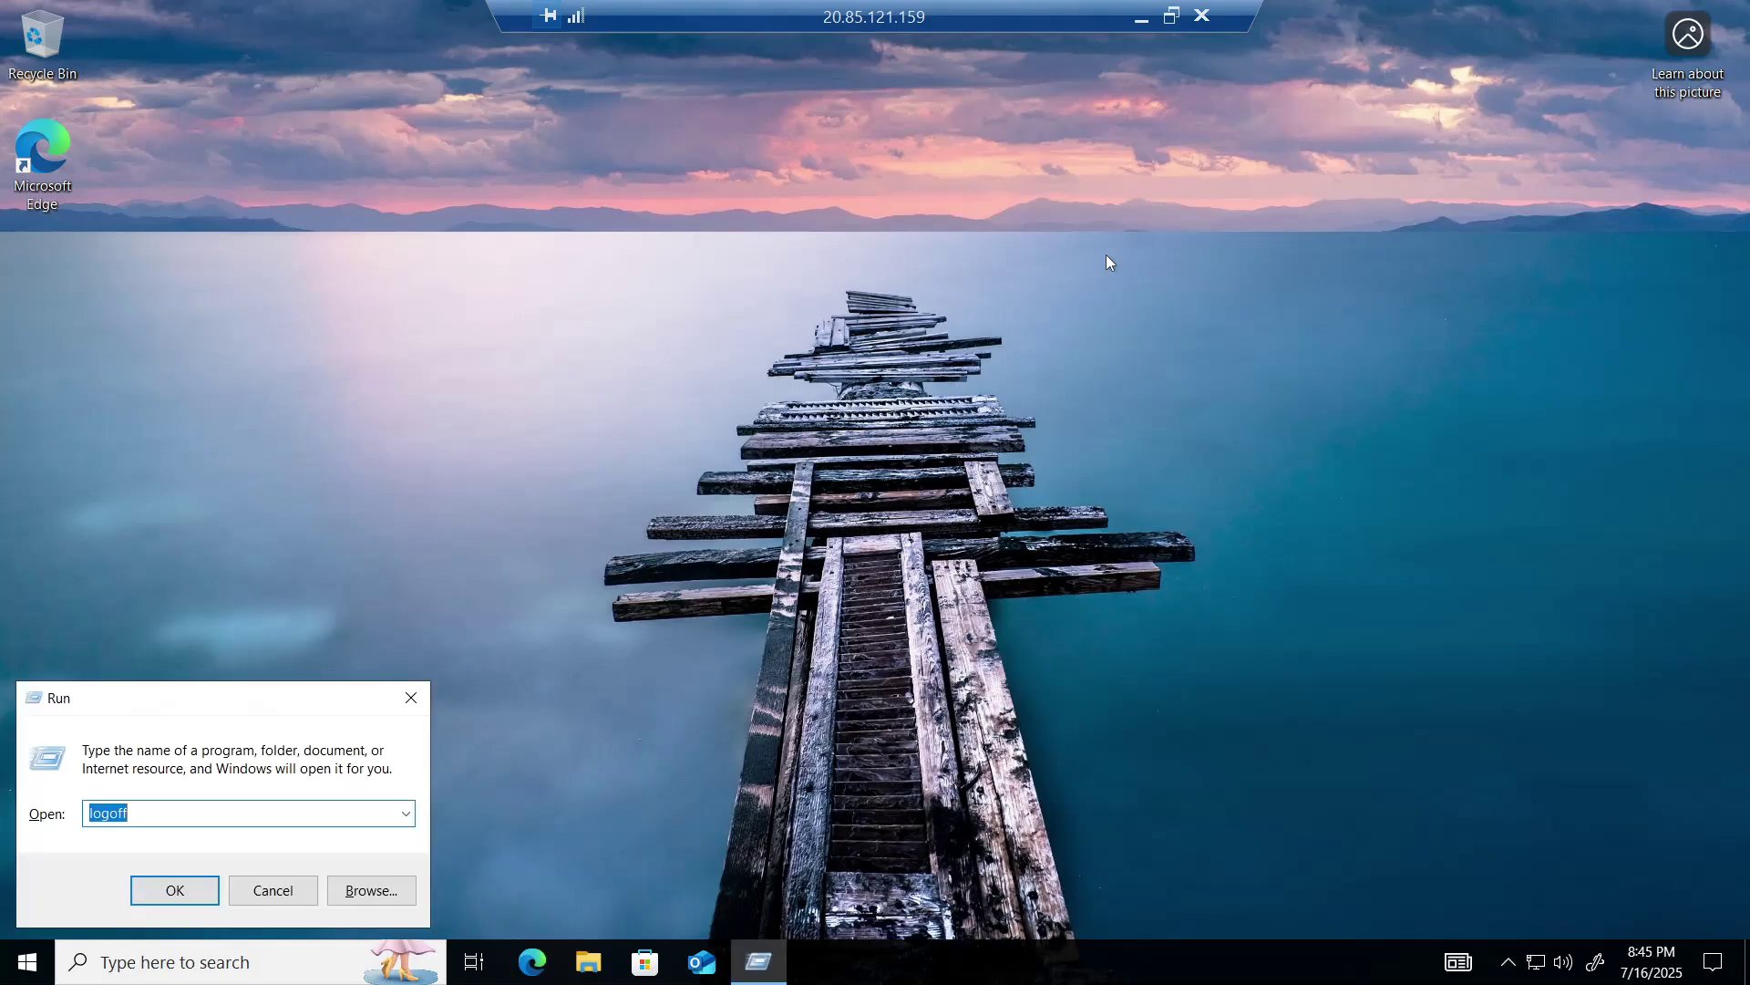
key("Return")
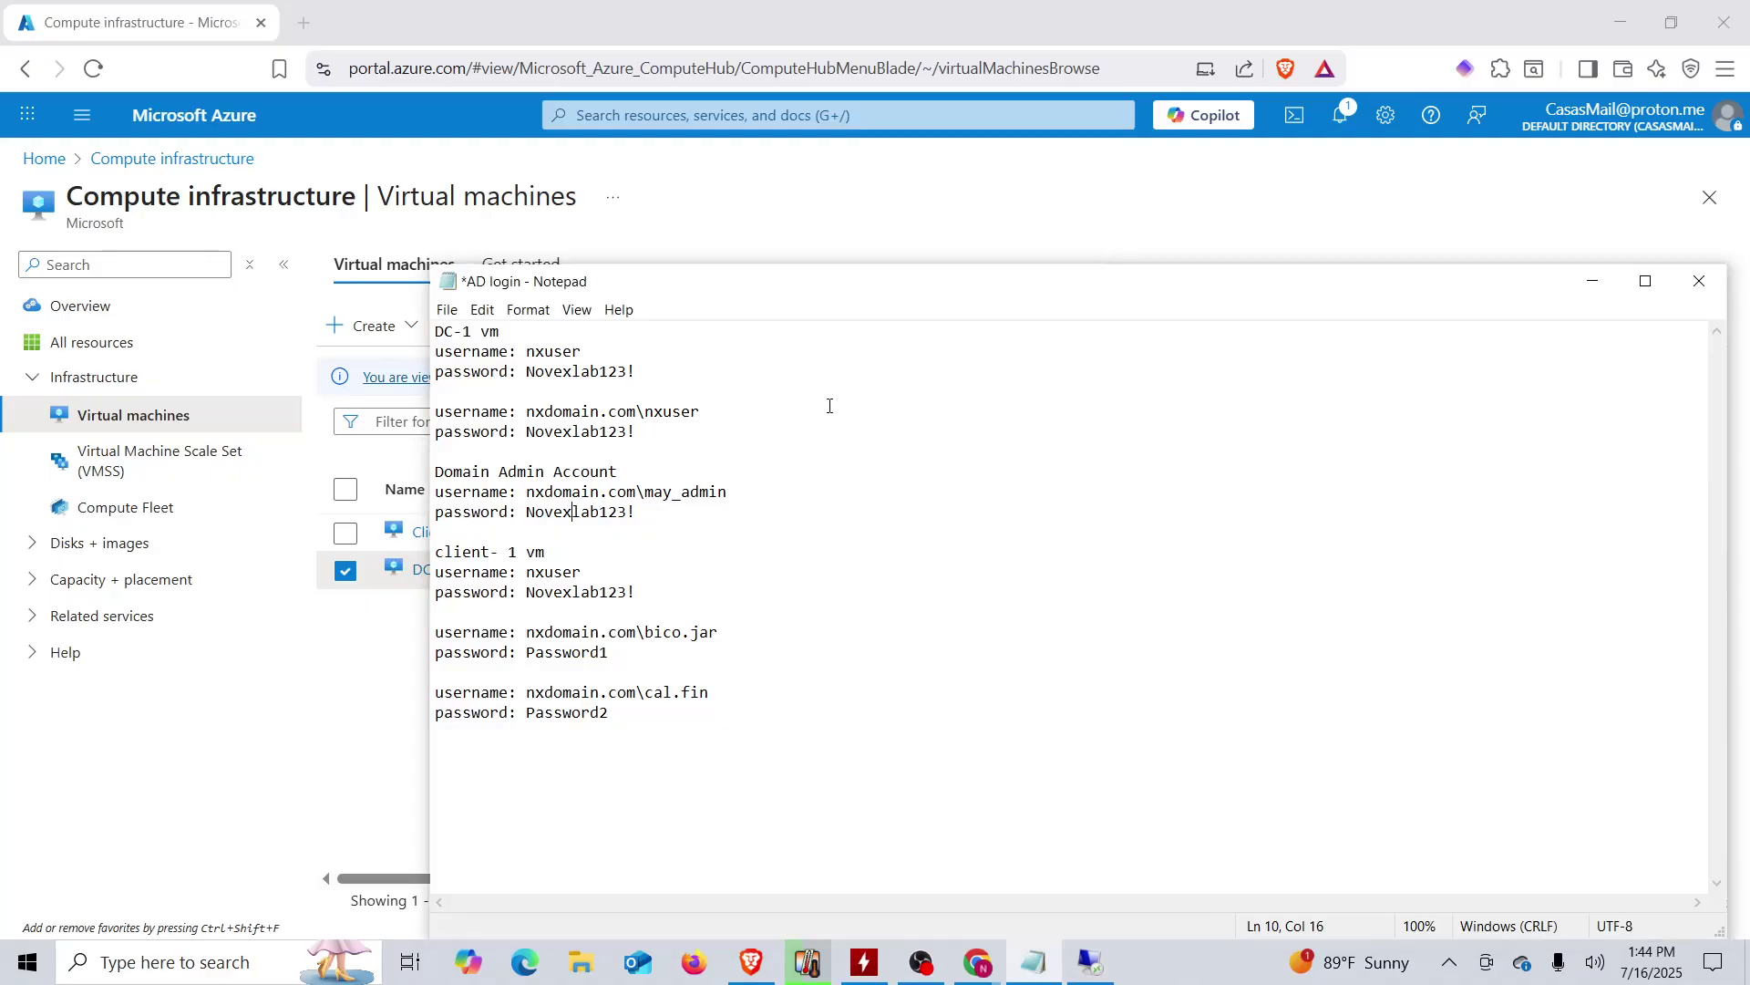
- Select Client-1 alongside DC-1 in Azure and confirm Stop from the '...' menu
left_click(679, 212)
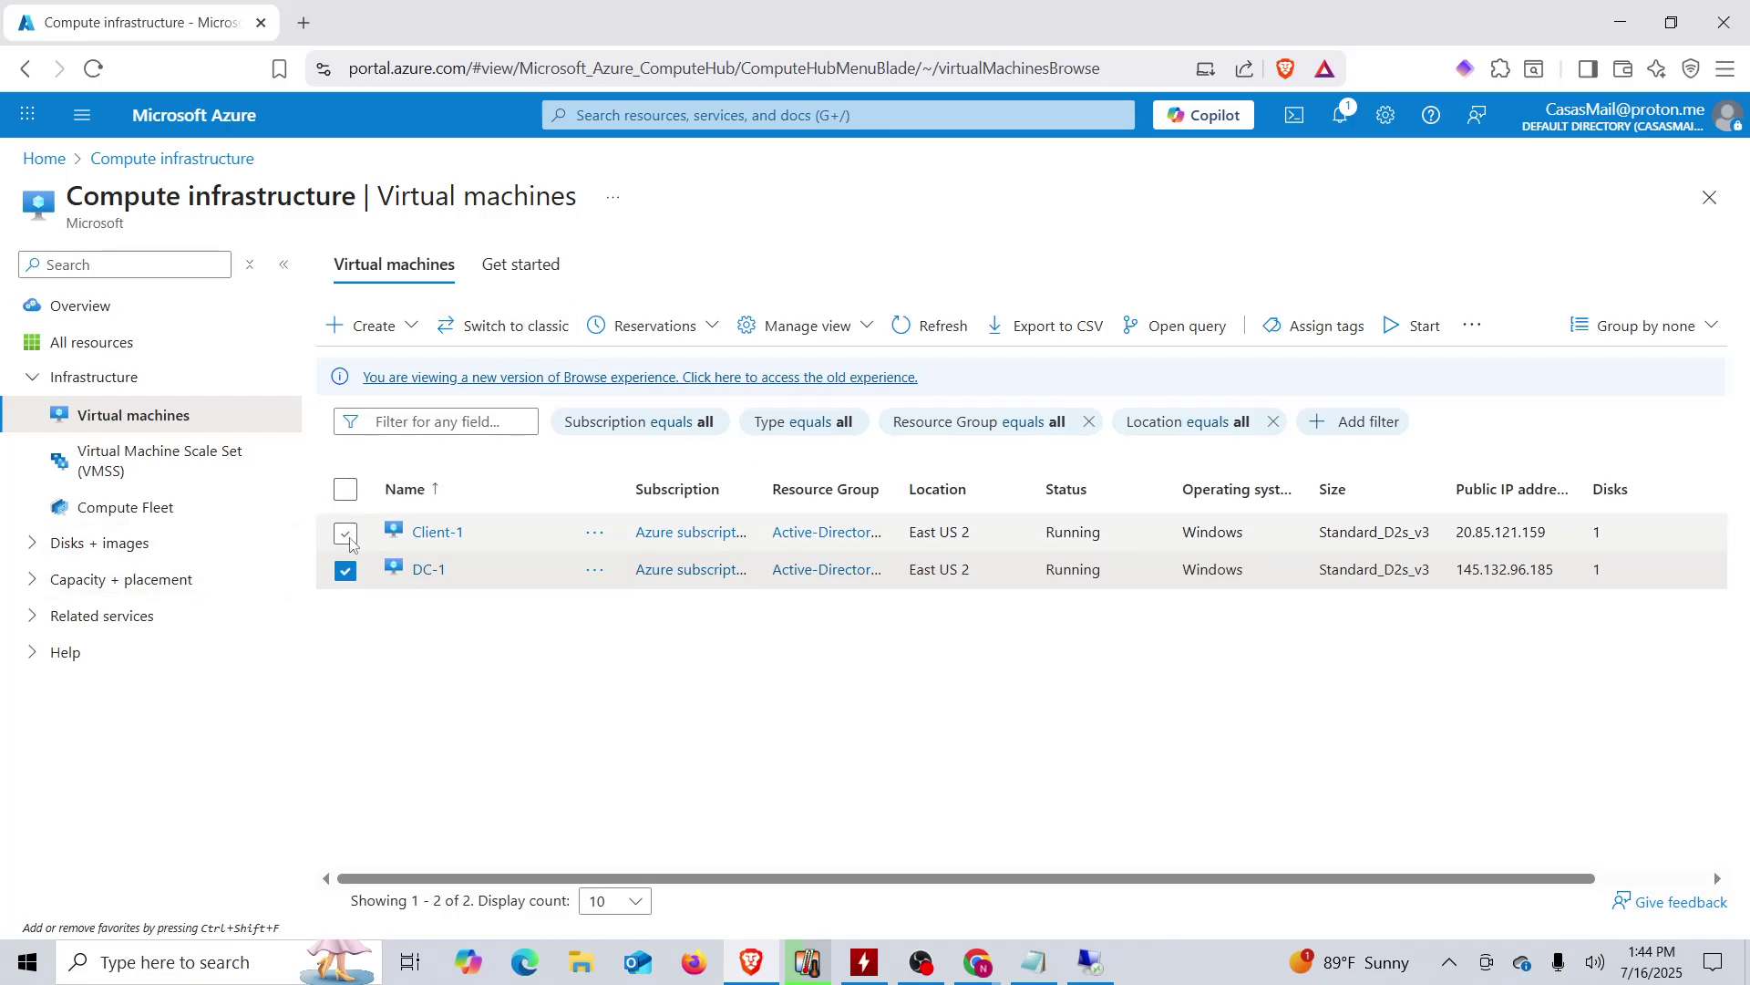
left_click(348, 492)
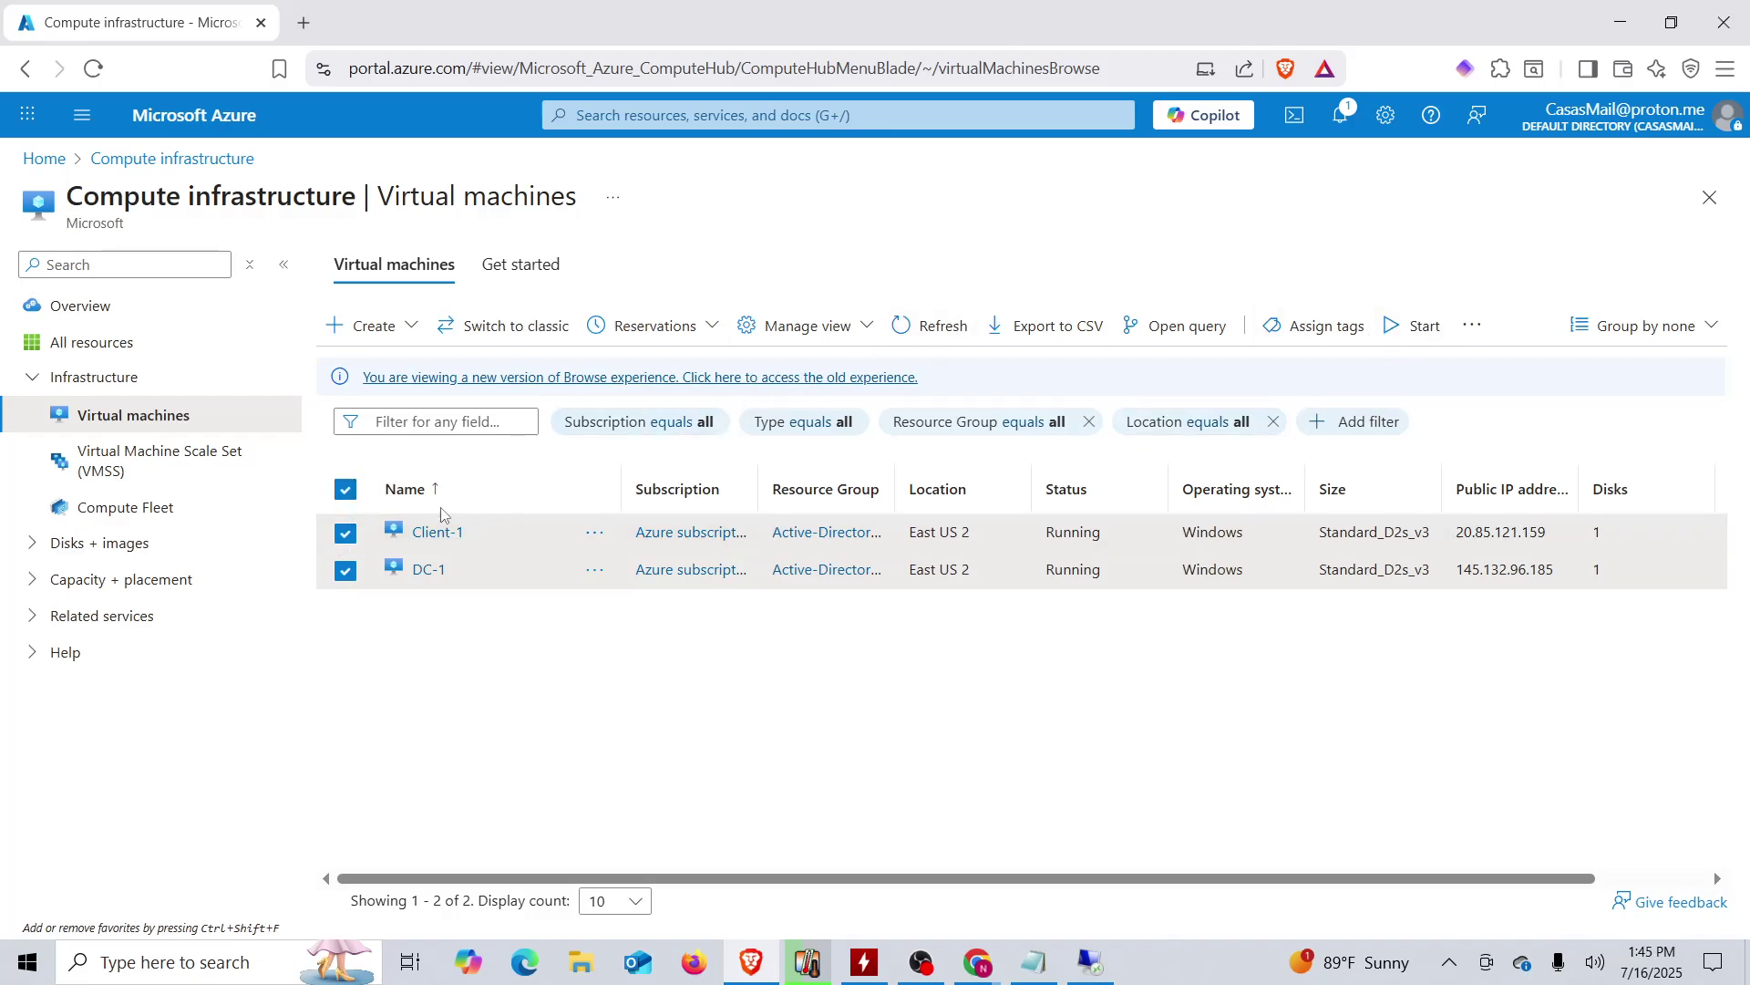
left_click(1478, 326)
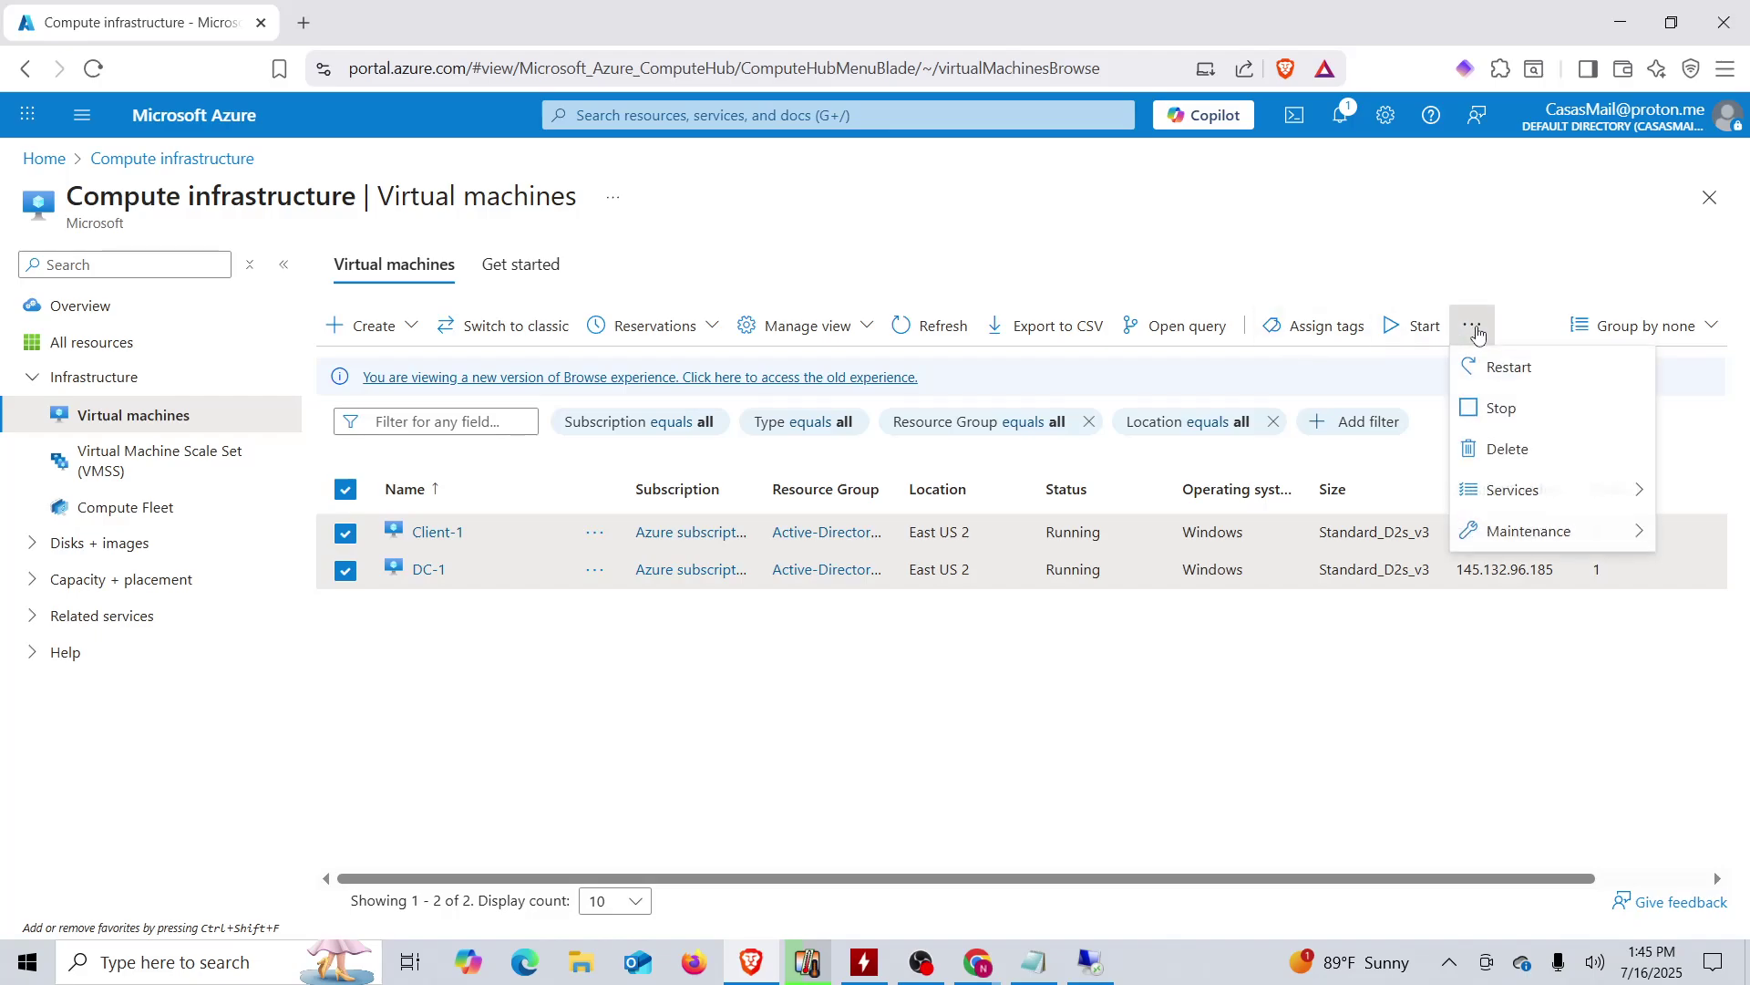
left_click(1504, 415)
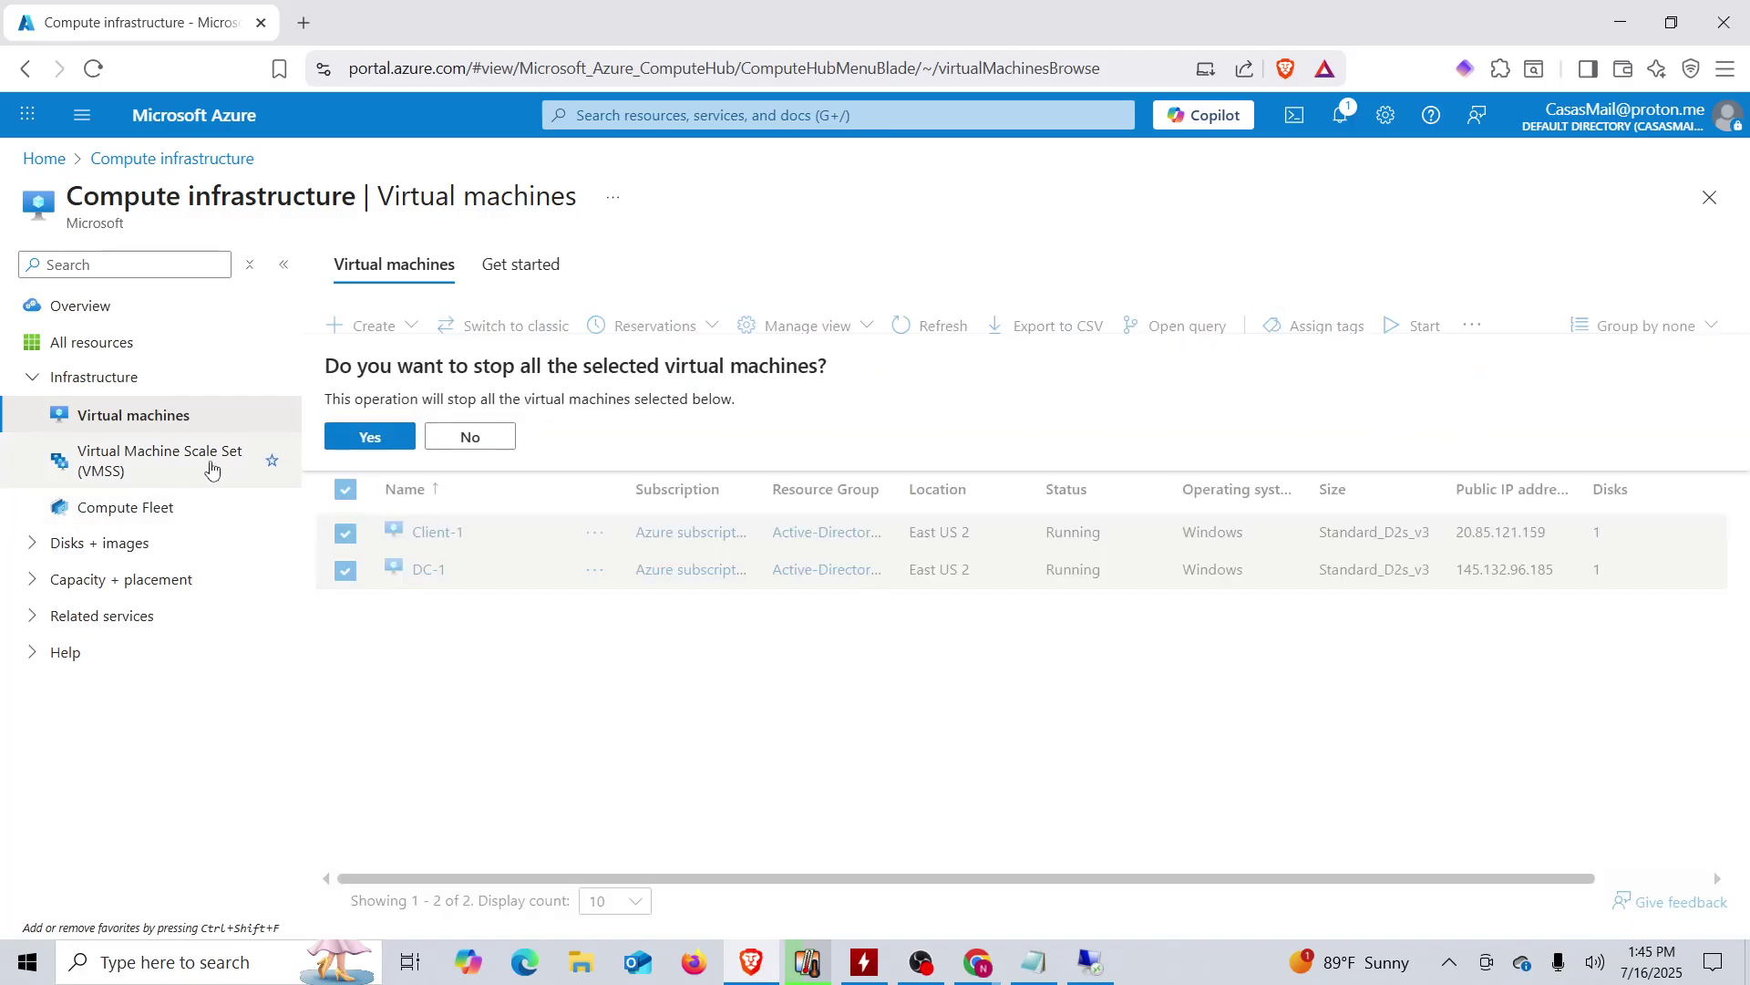
left_click(390, 443)
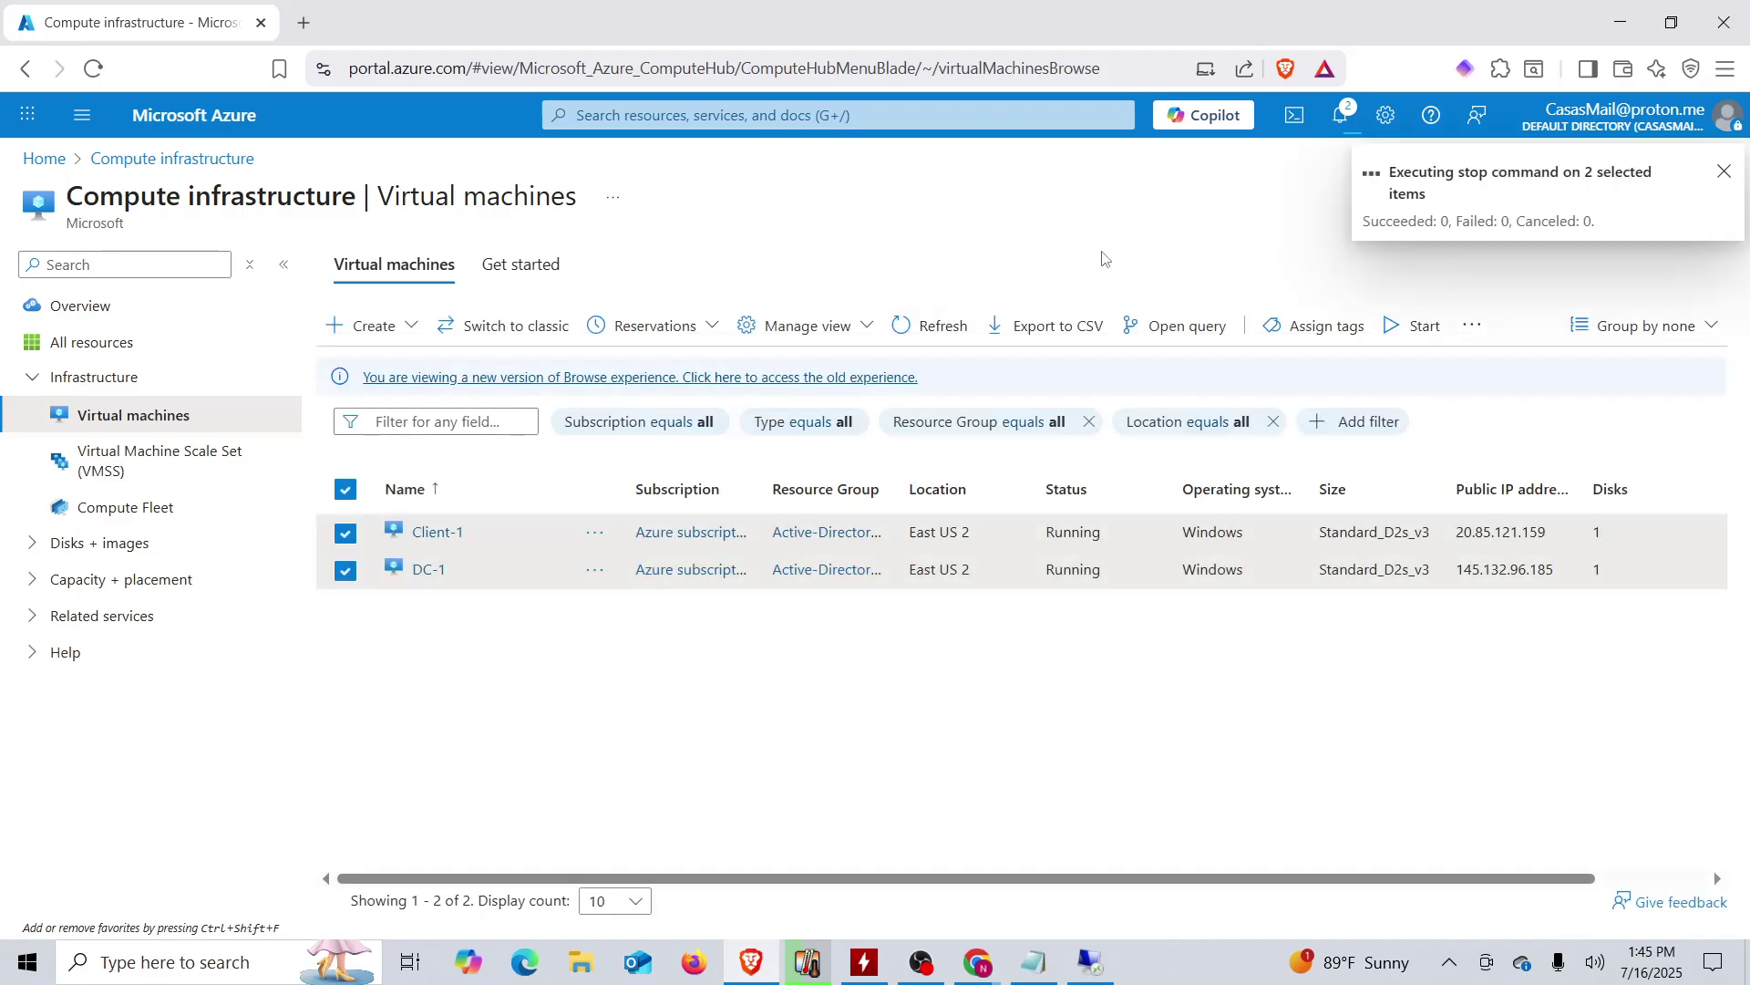